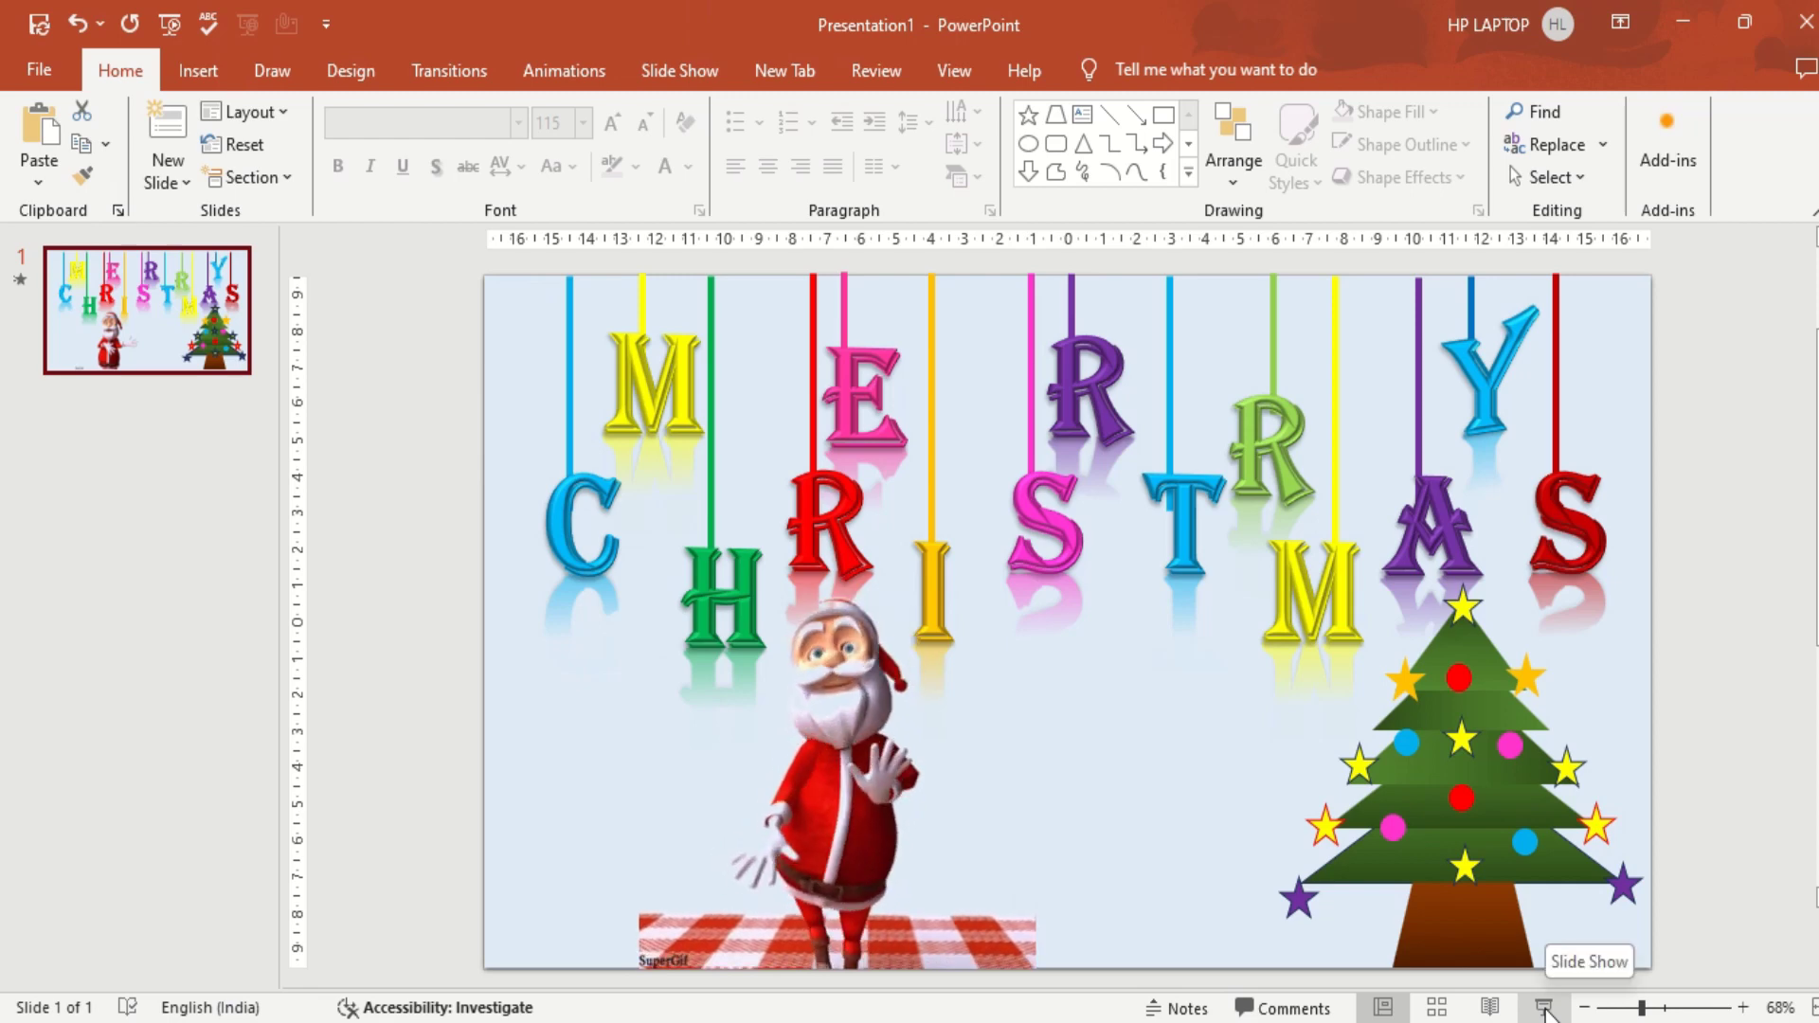
# Preview the Merry Christmas slide full-screen, then duplicate it and delete the duplicate.
pyautogui.click(1544, 1007)
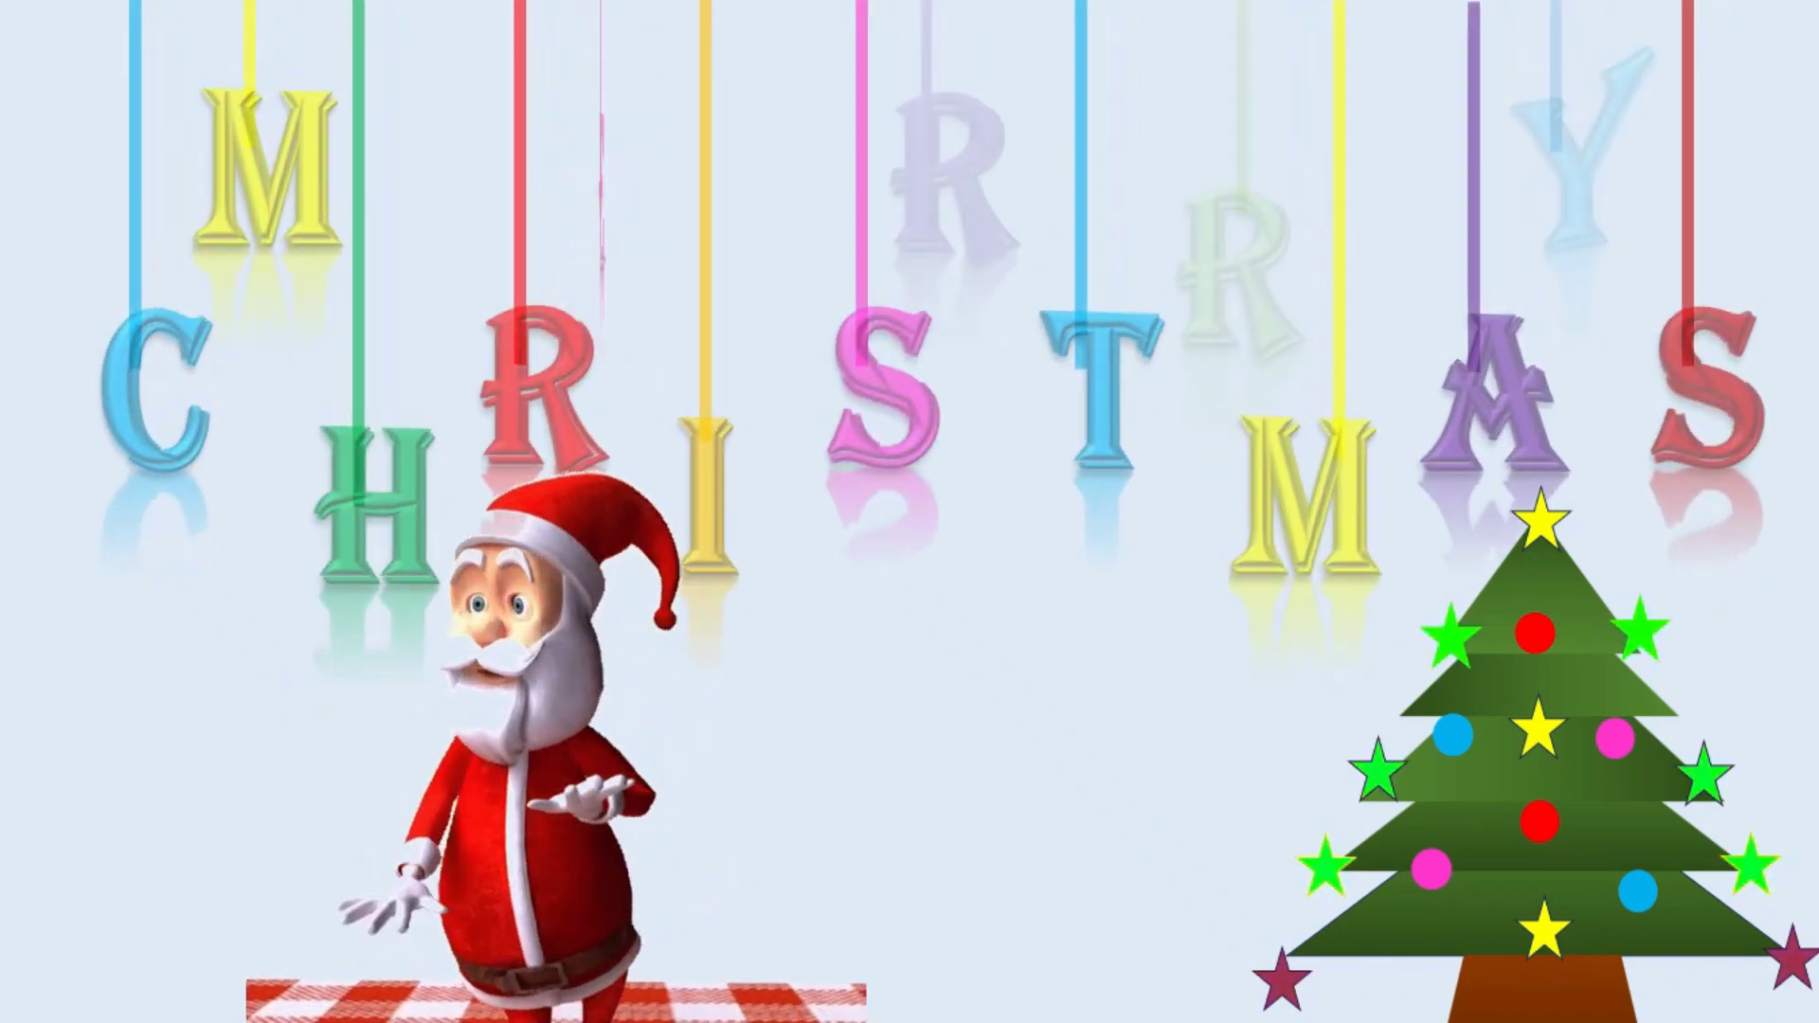
pyautogui.press('Escape')
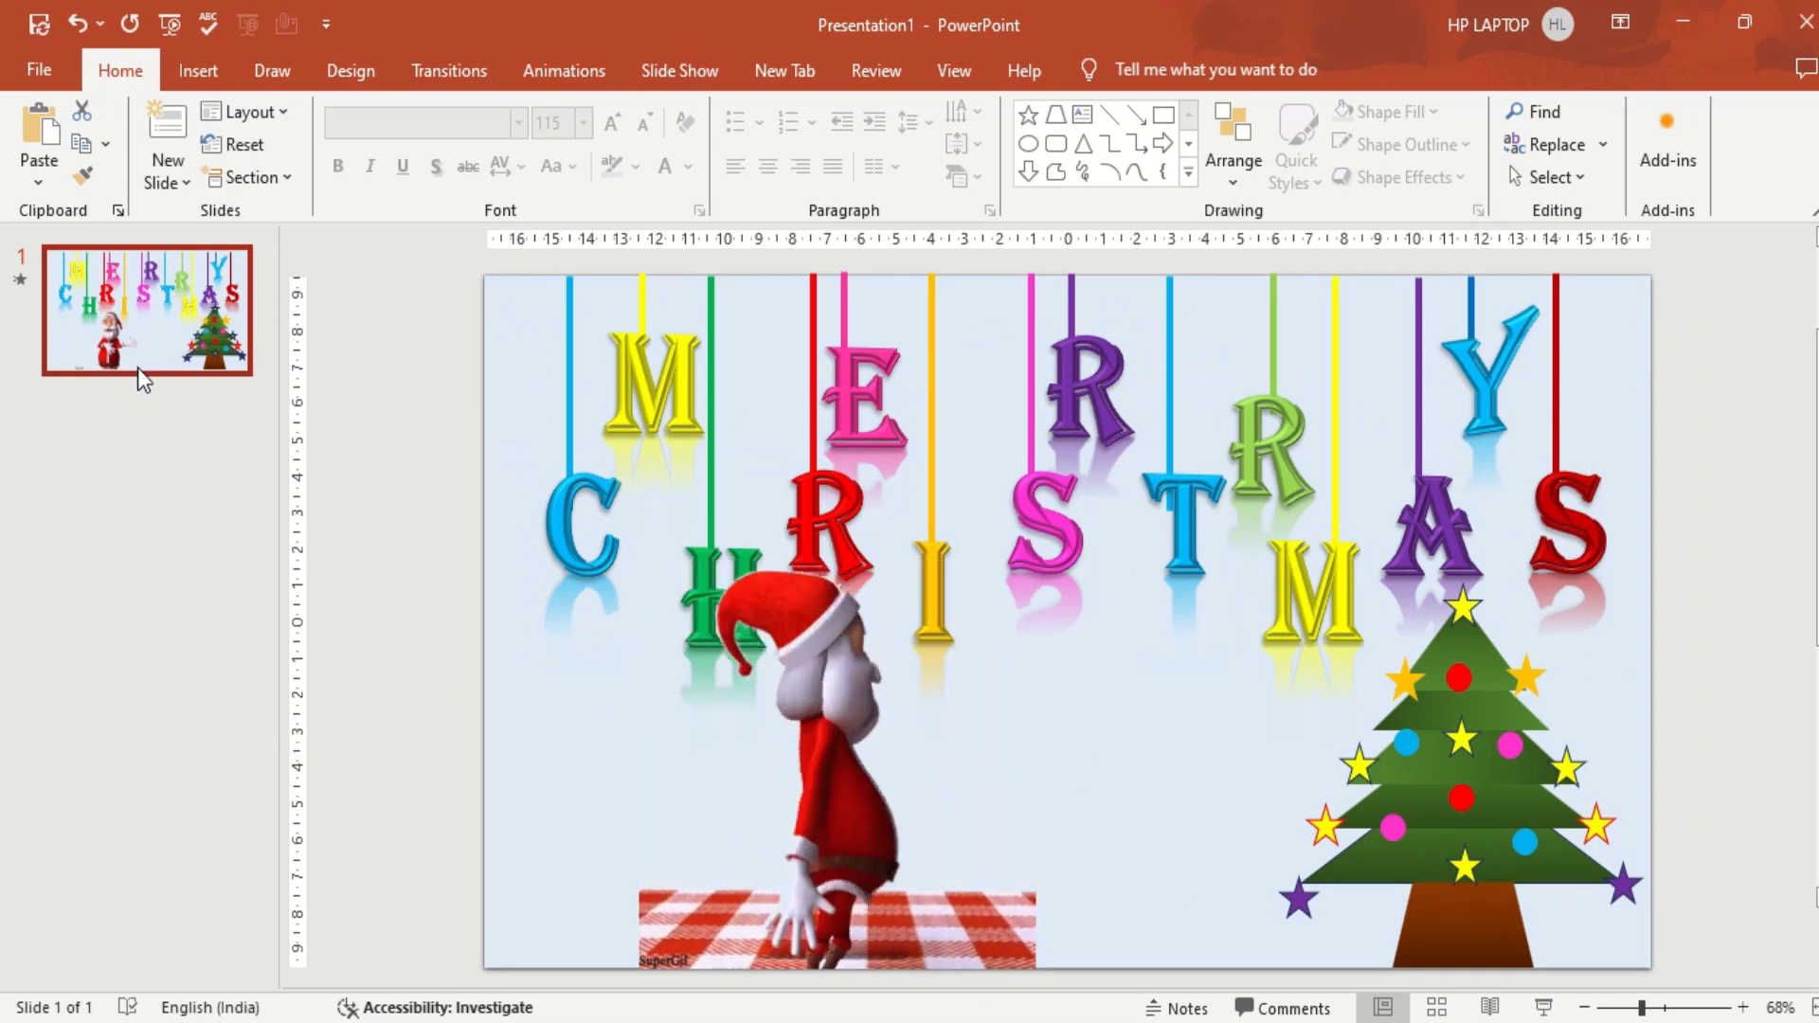
pyautogui.hotkey('ctrl', 'd')
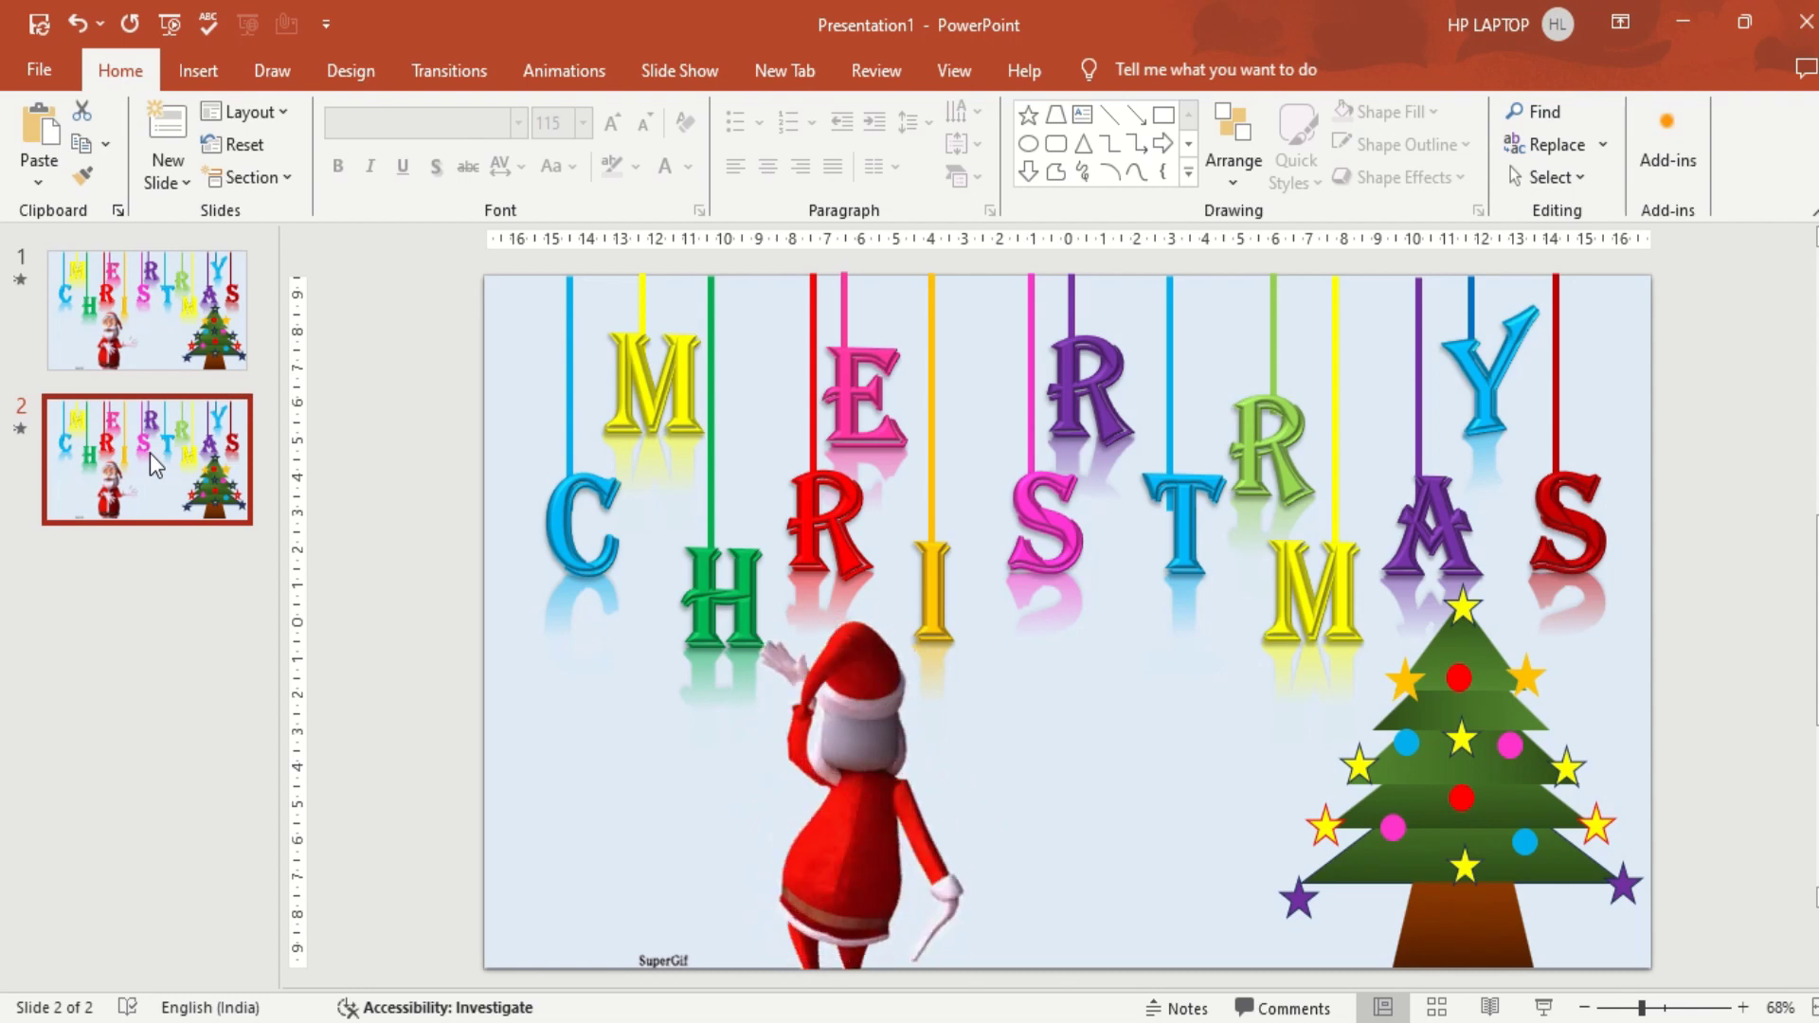
pyautogui.press('Delete')
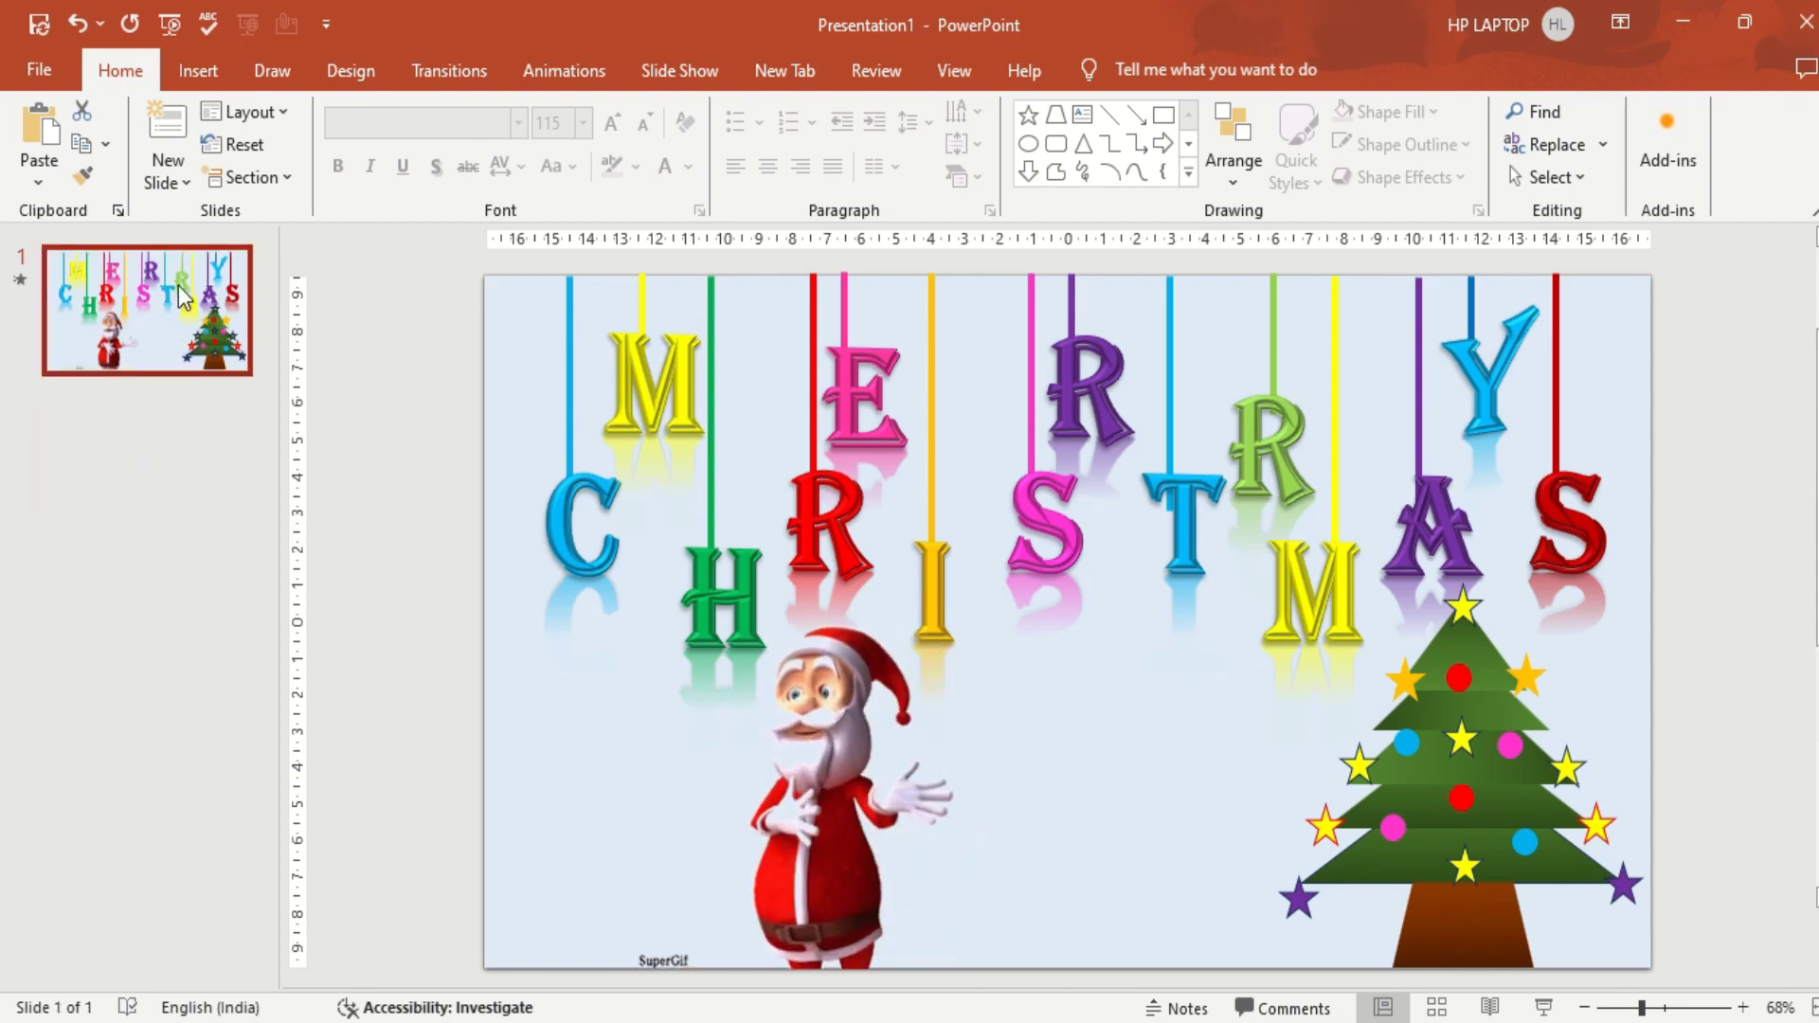
# Add a new blank slide 2 after the Christmas slide and bring up the Shapes gallery.
pyautogui.hotkey('ctrl', 'm')
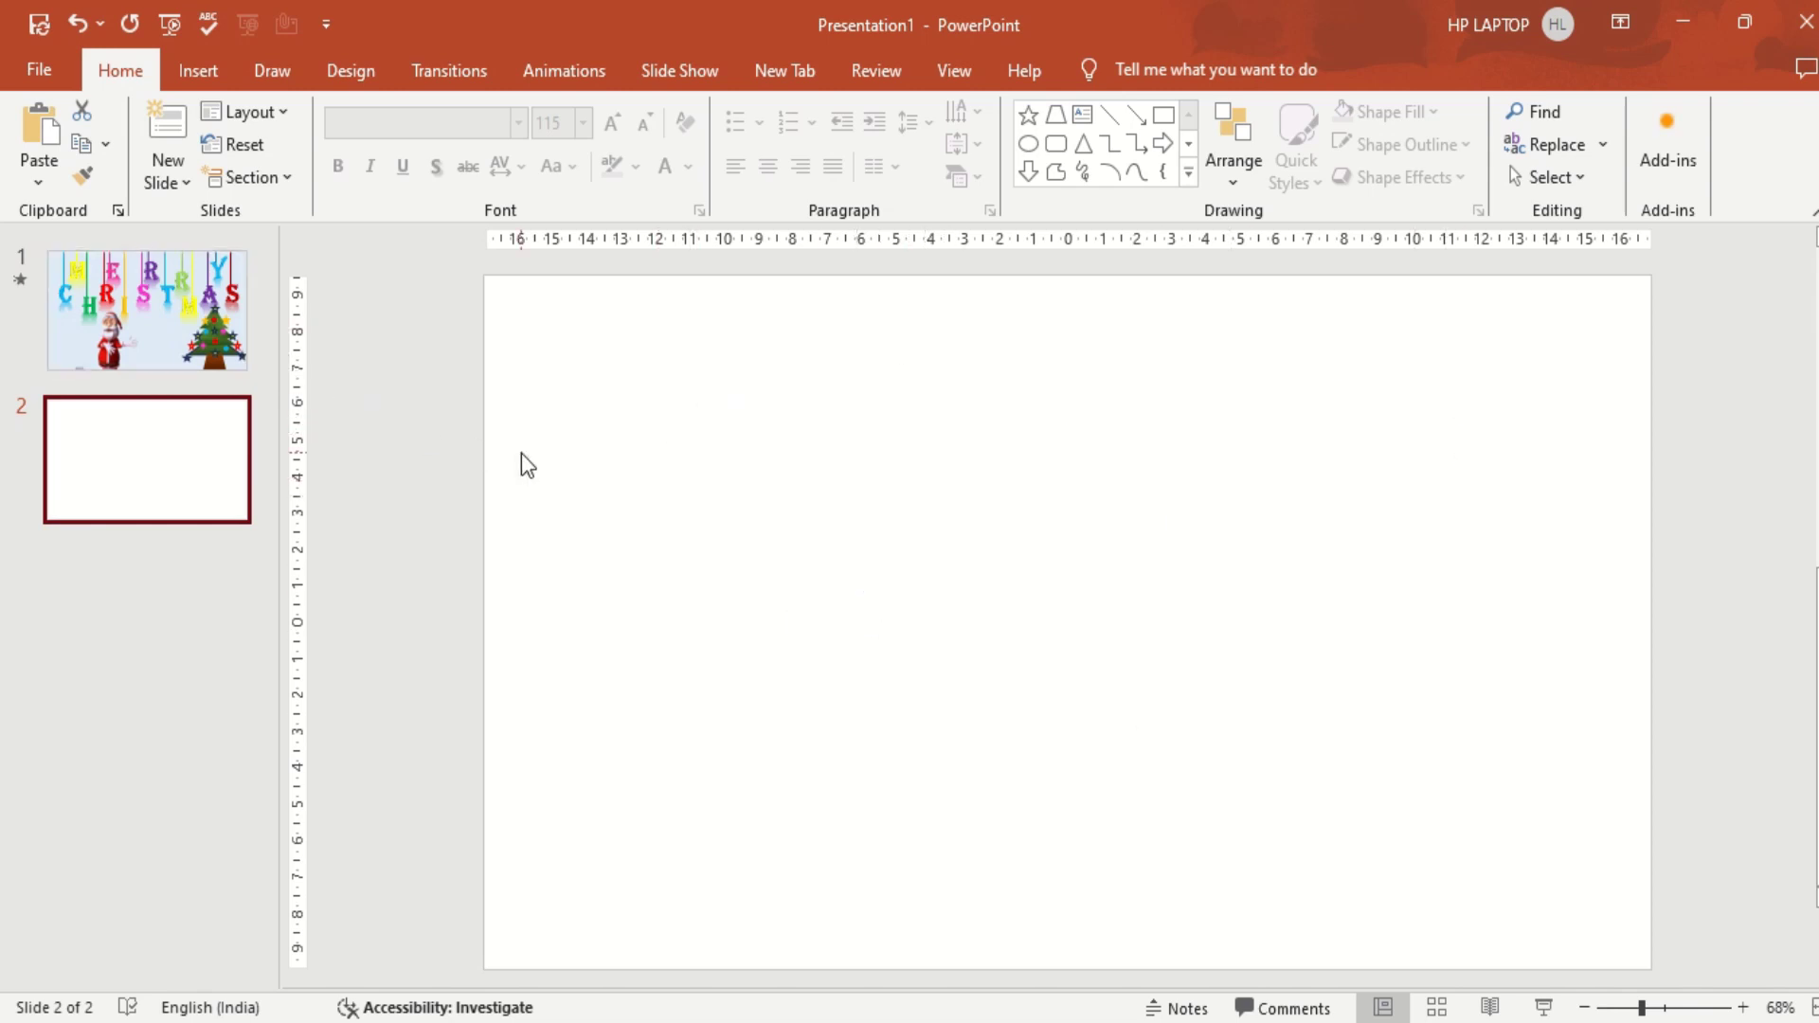
pyautogui.click(190, 73)
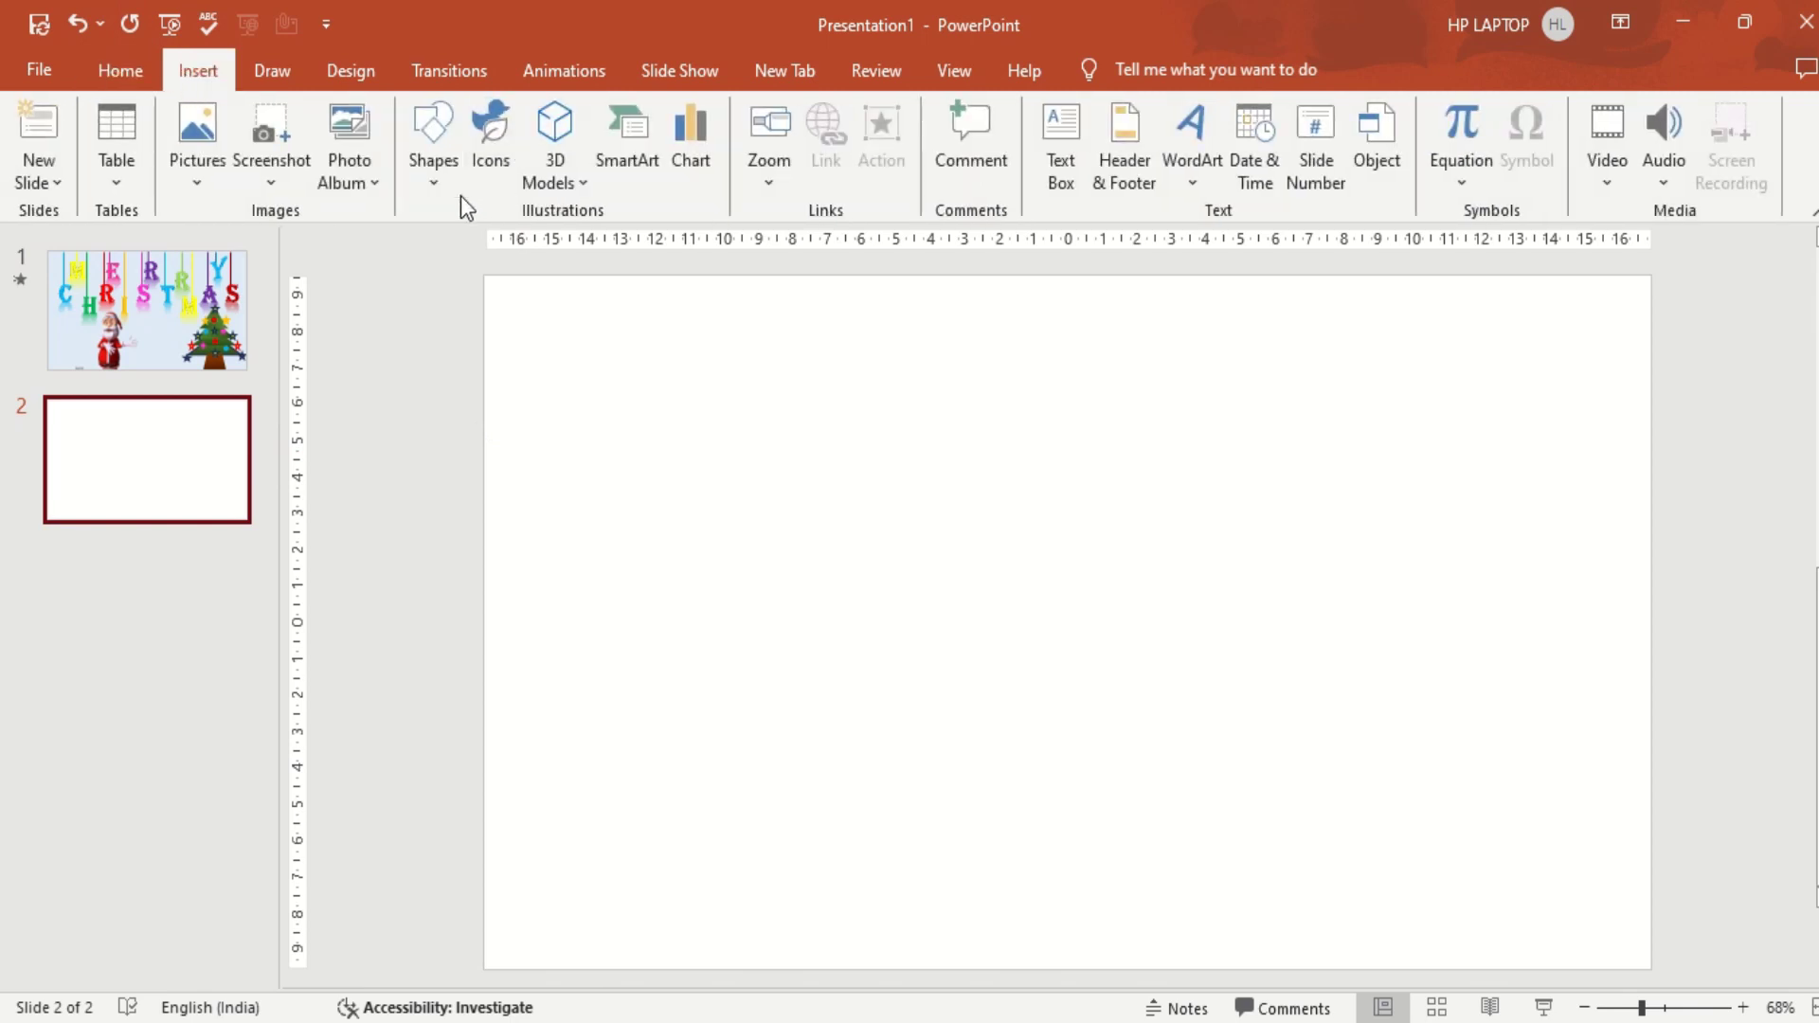
pyautogui.click(437, 178)
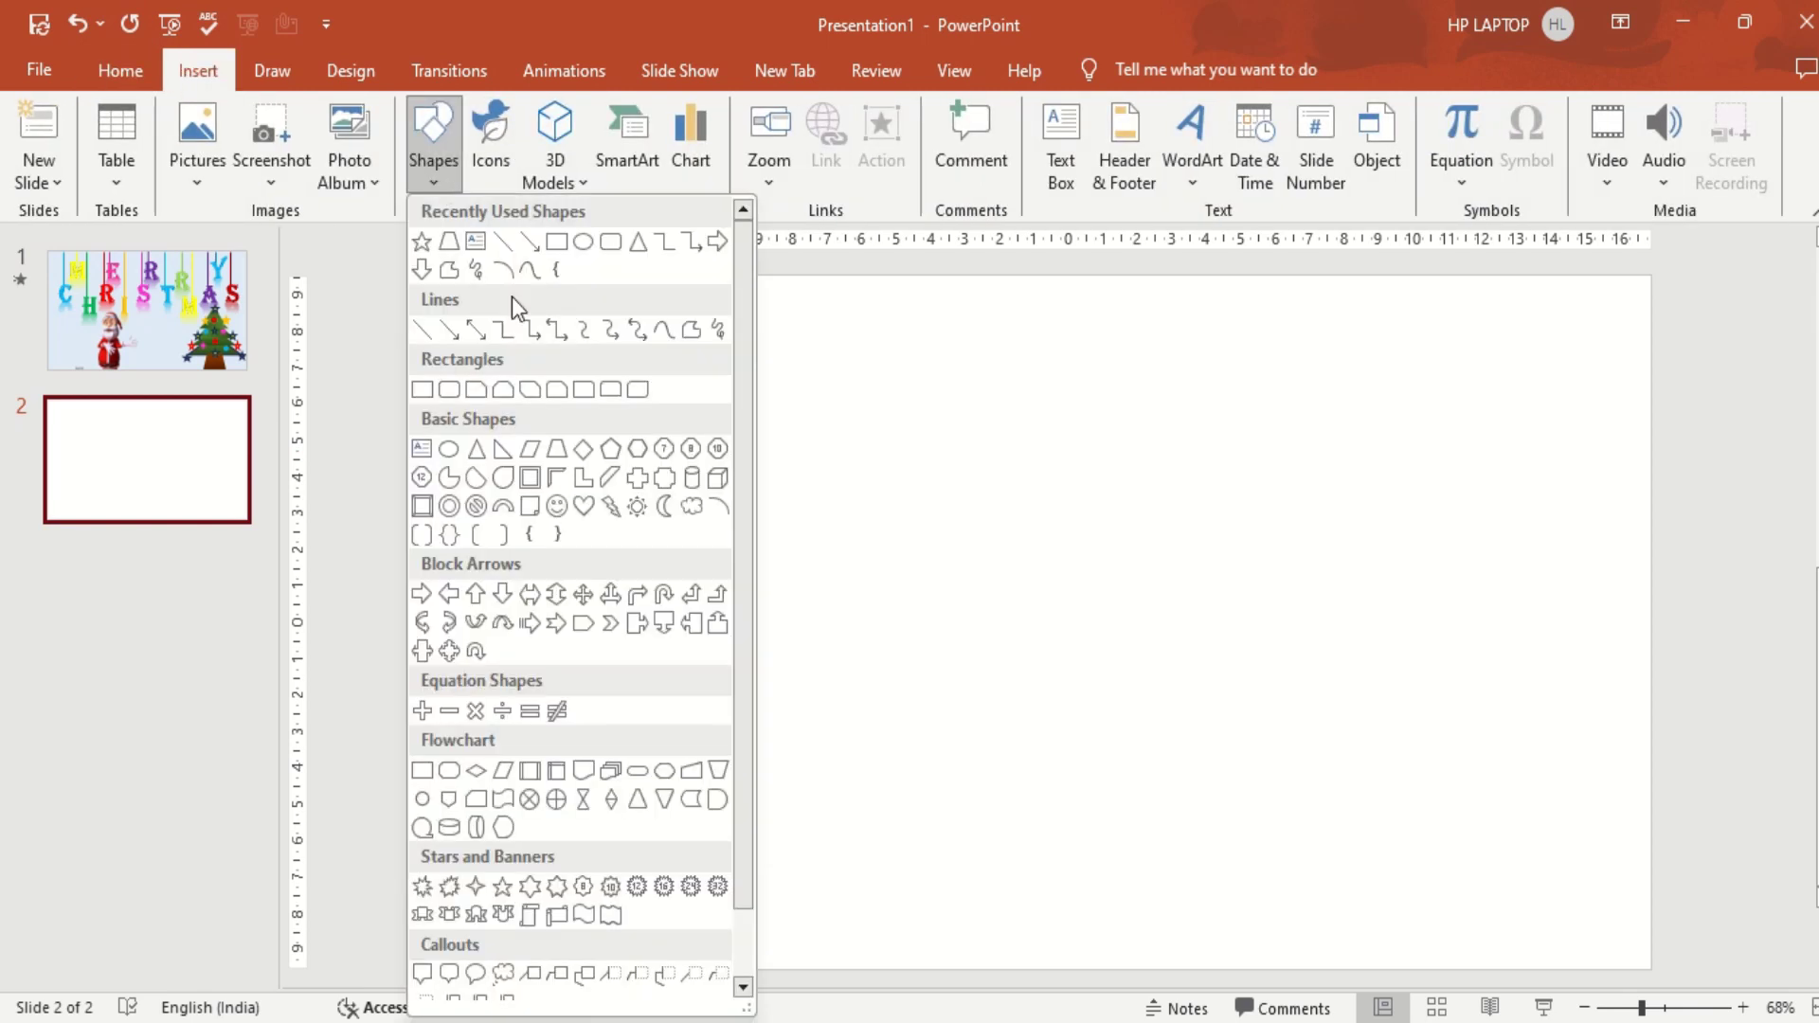
# Cover slide 2 with a rectangle filled light blue and given a light preset shape effect.
pyautogui.click(555, 243)
pyautogui.moveTo(484, 275)
pyautogui.mouseDown()
pyautogui.moveTo(1116, 930)
pyautogui.moveTo(1651, 968)
pyautogui.mouseUp()
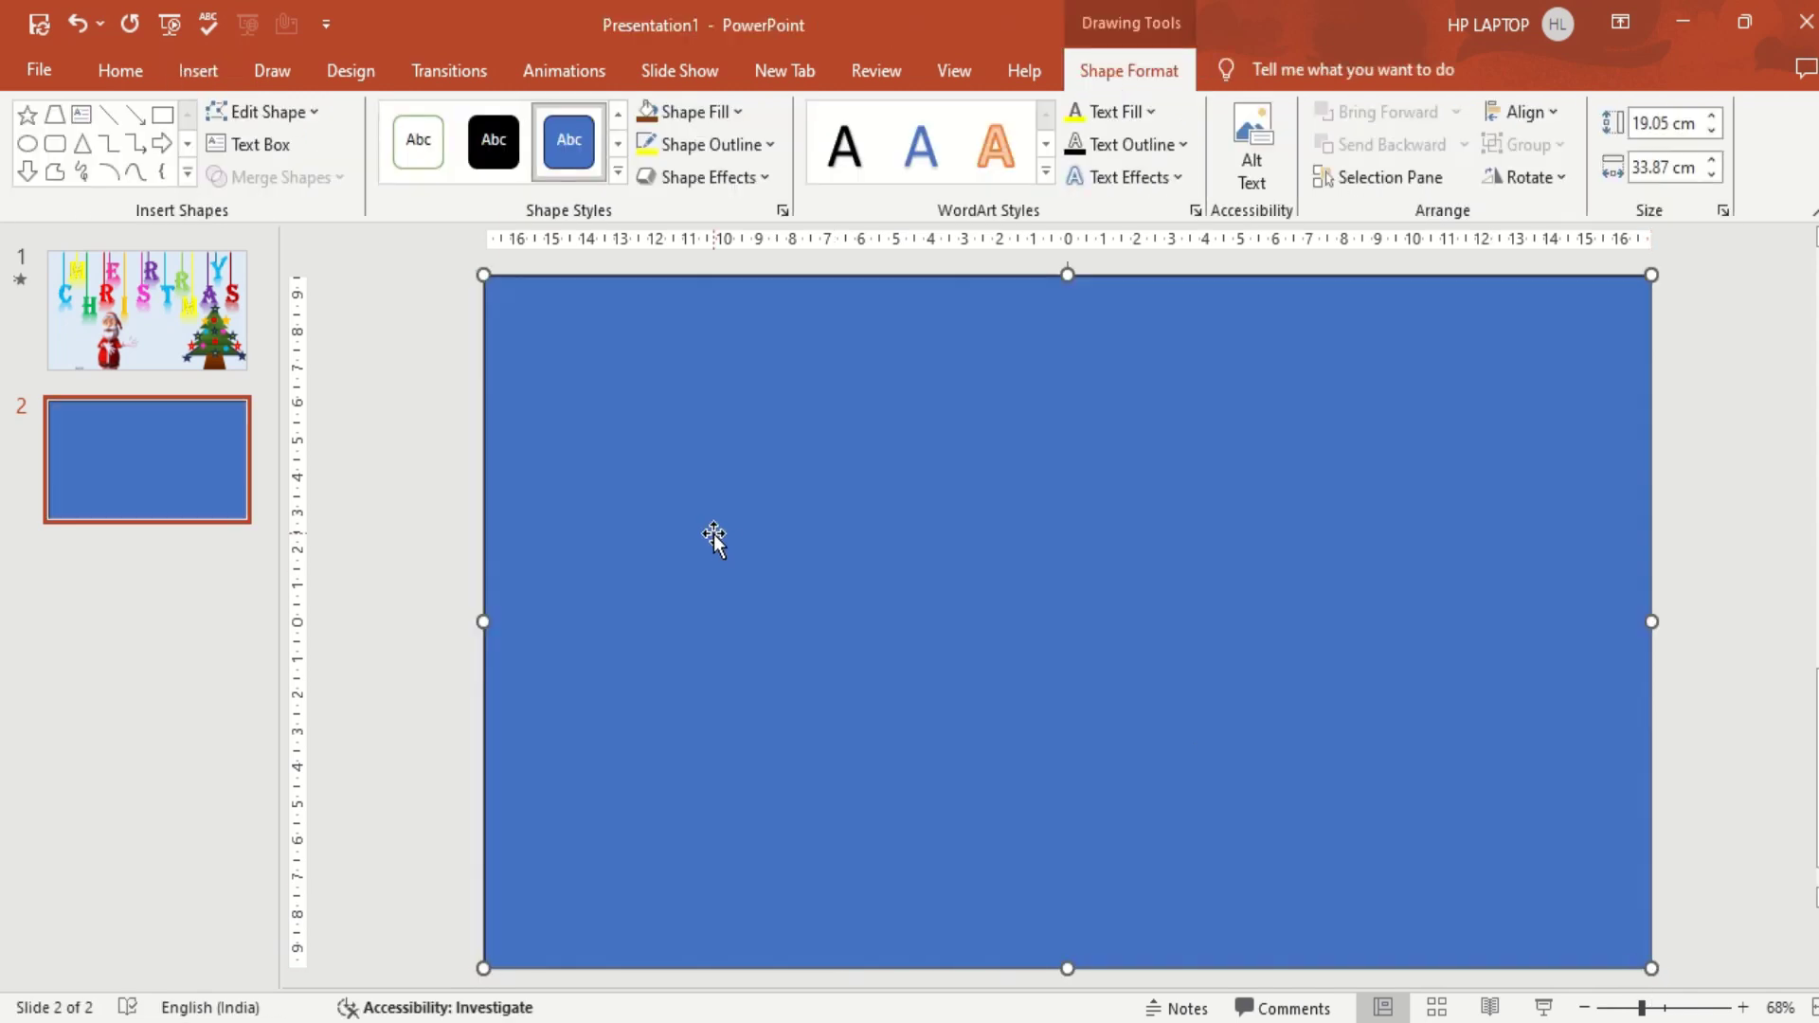
pyautogui.click(737, 114)
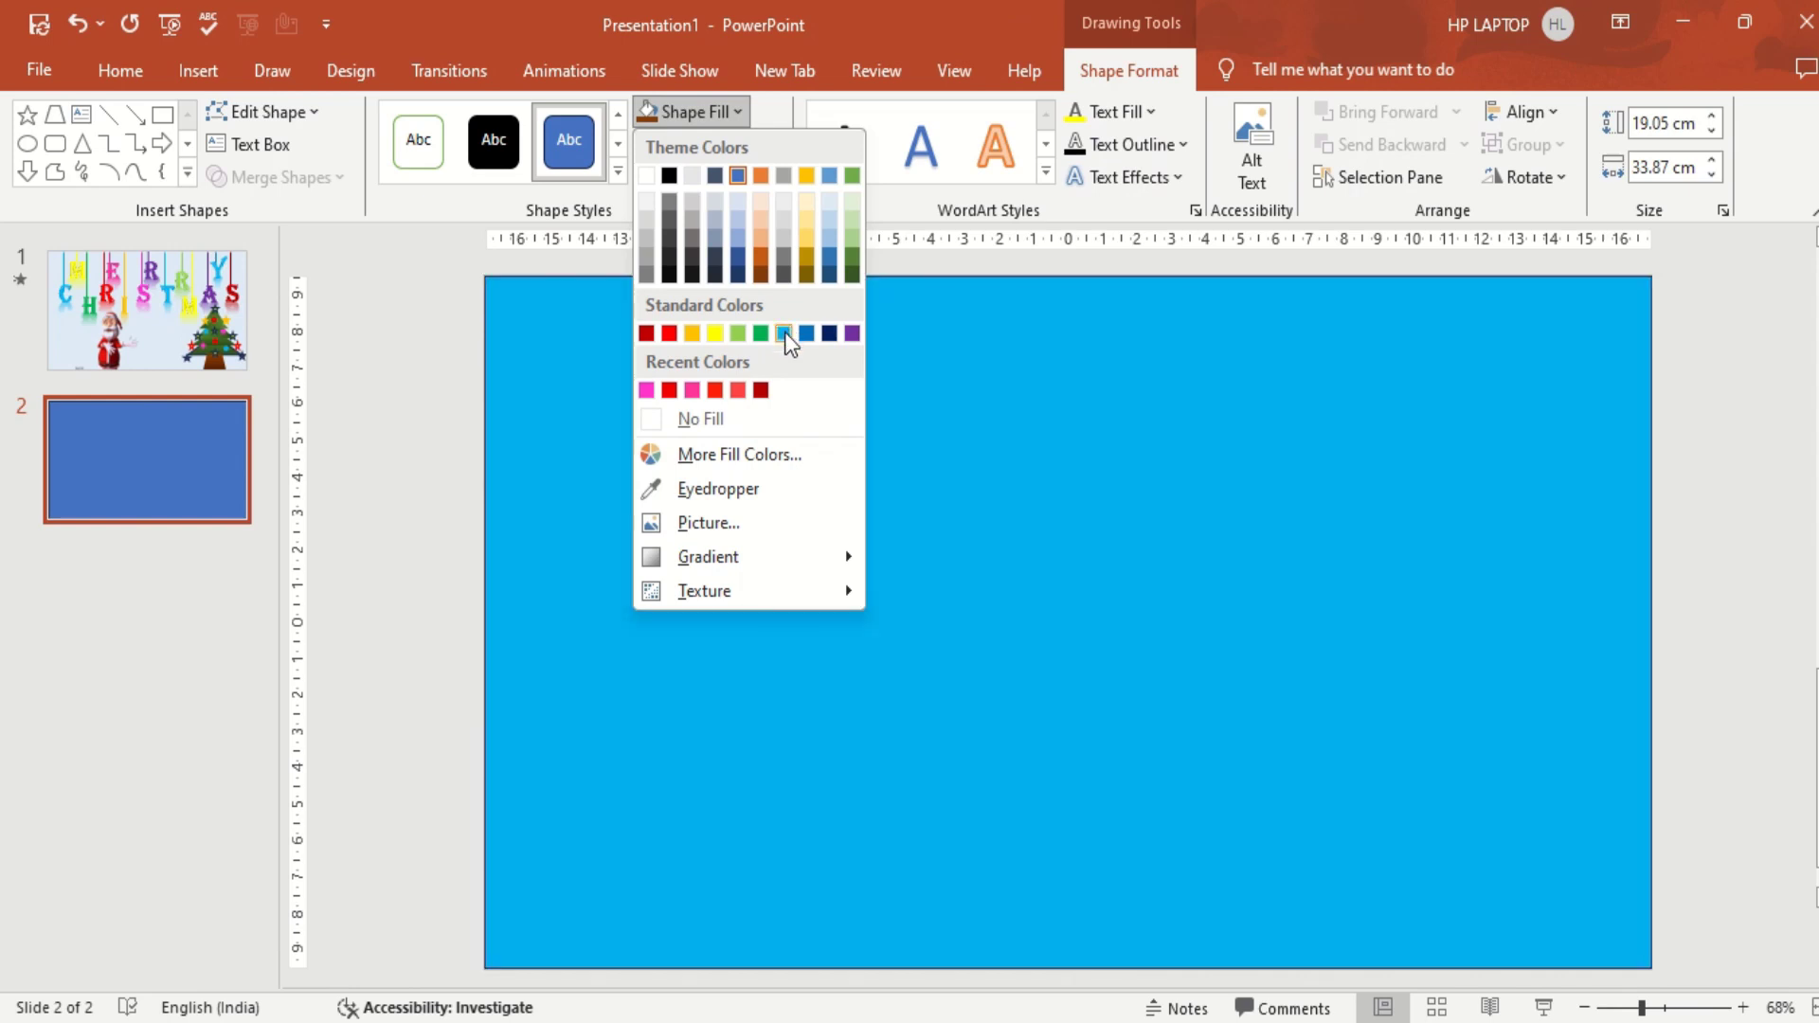
pyautogui.click(783, 332)
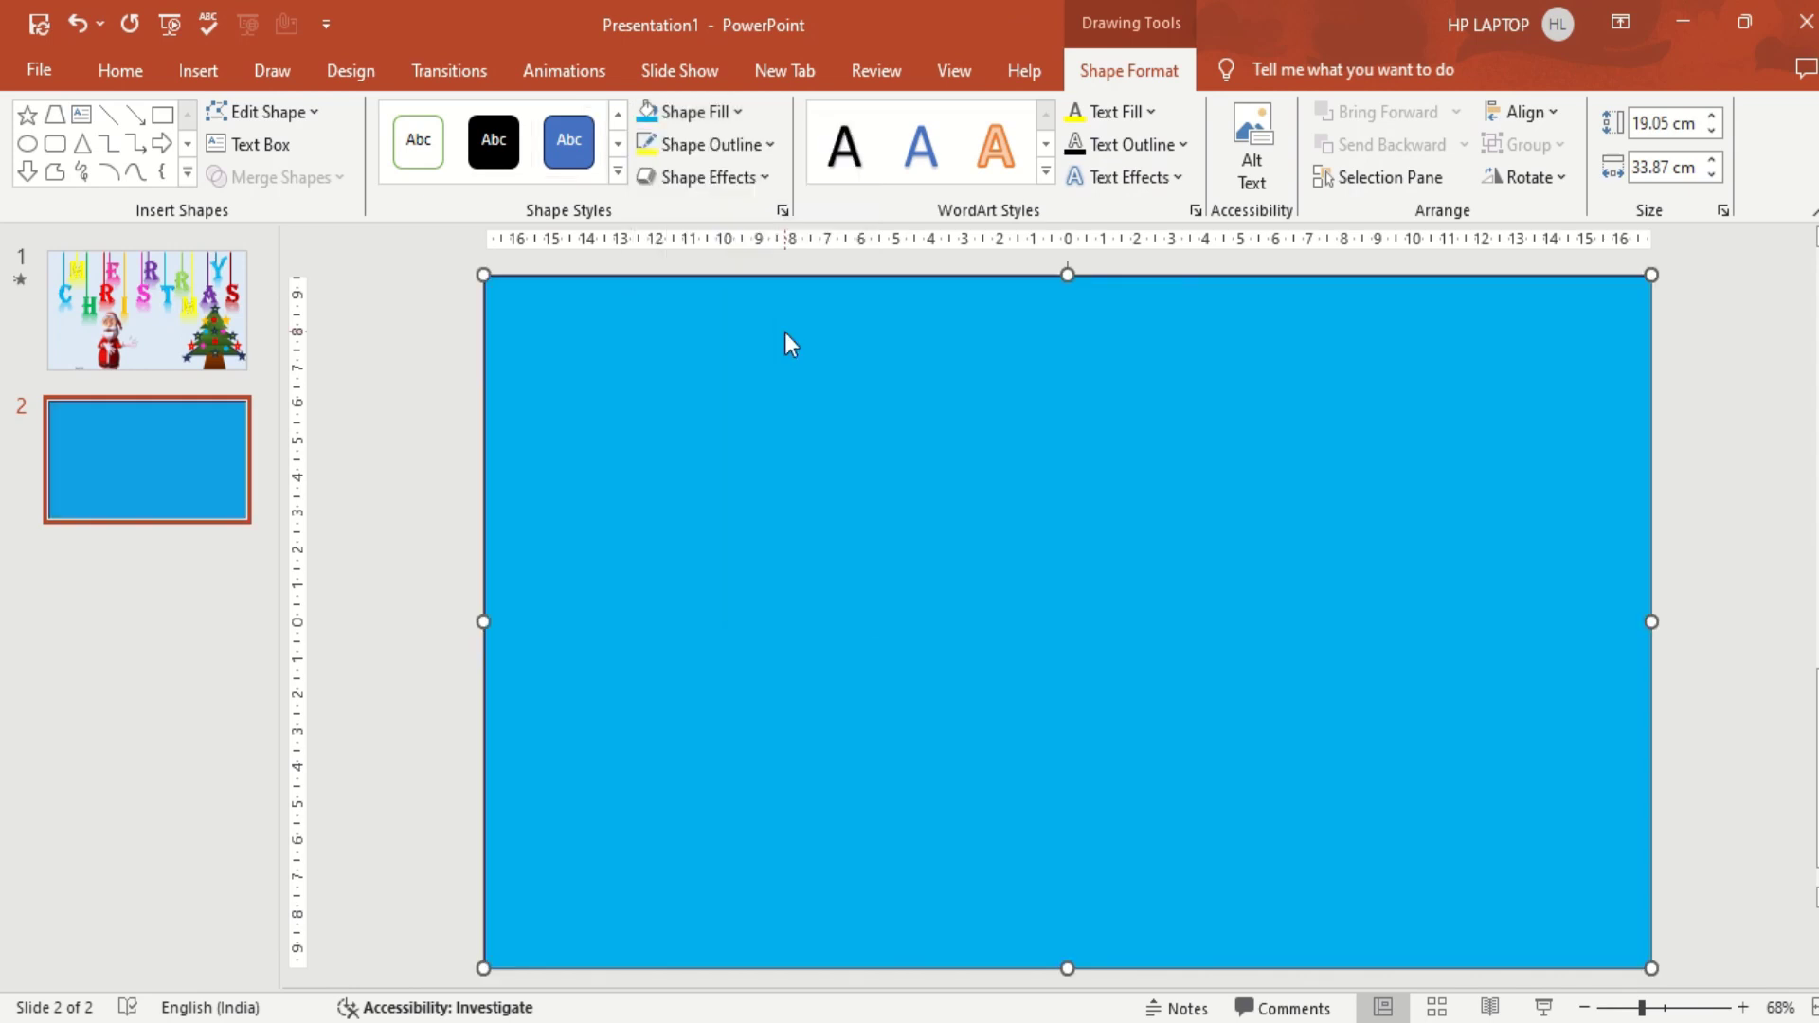
pyautogui.click(765, 178)
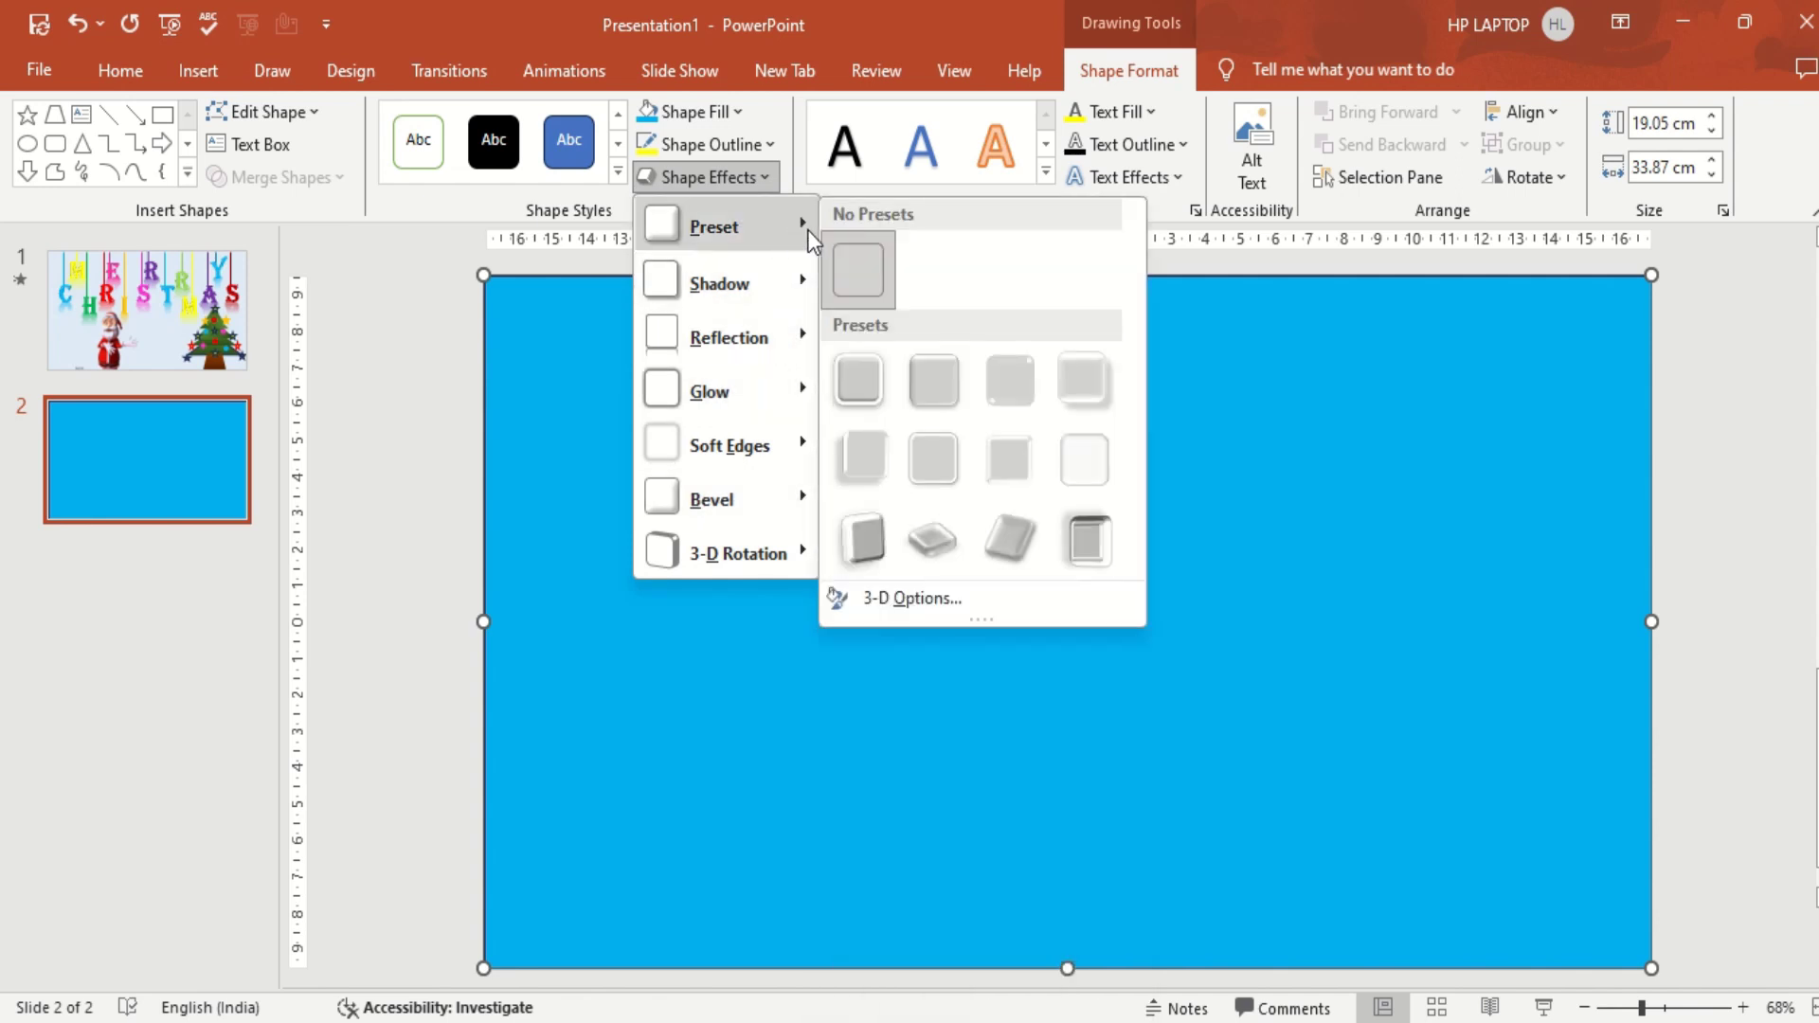
pyautogui.moveTo(721, 225)
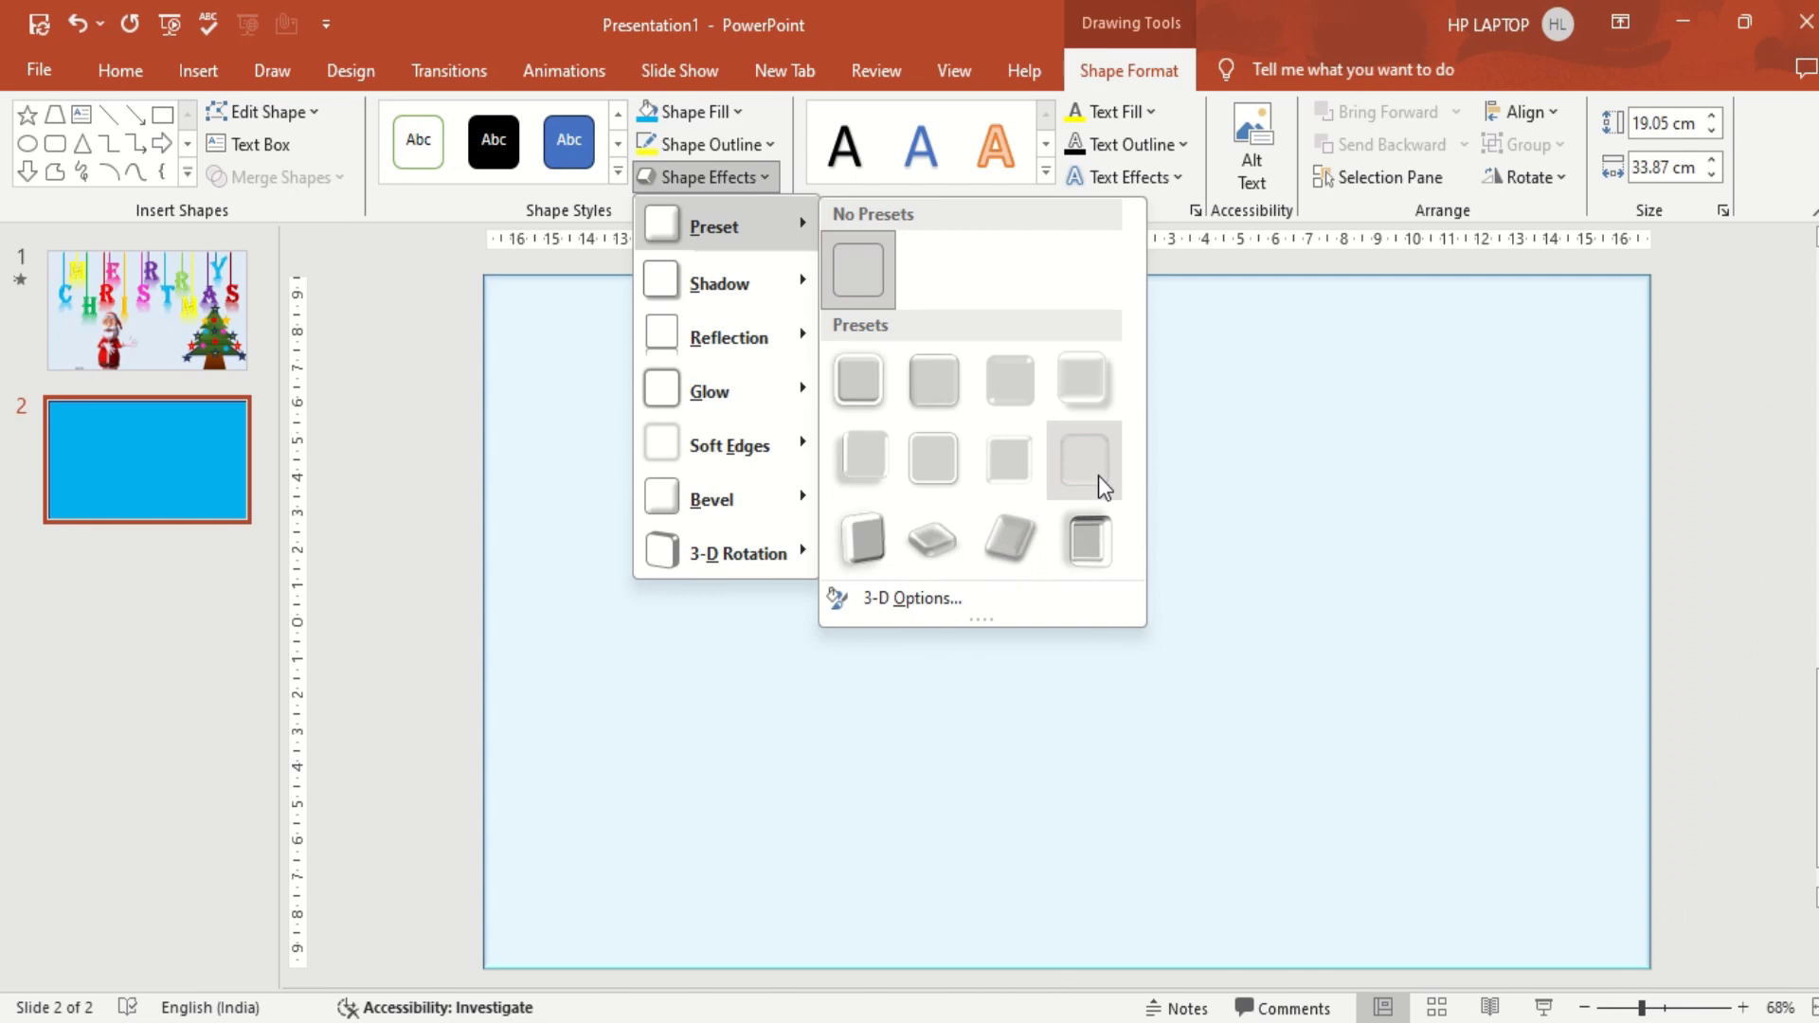
pyautogui.click(1099, 476)
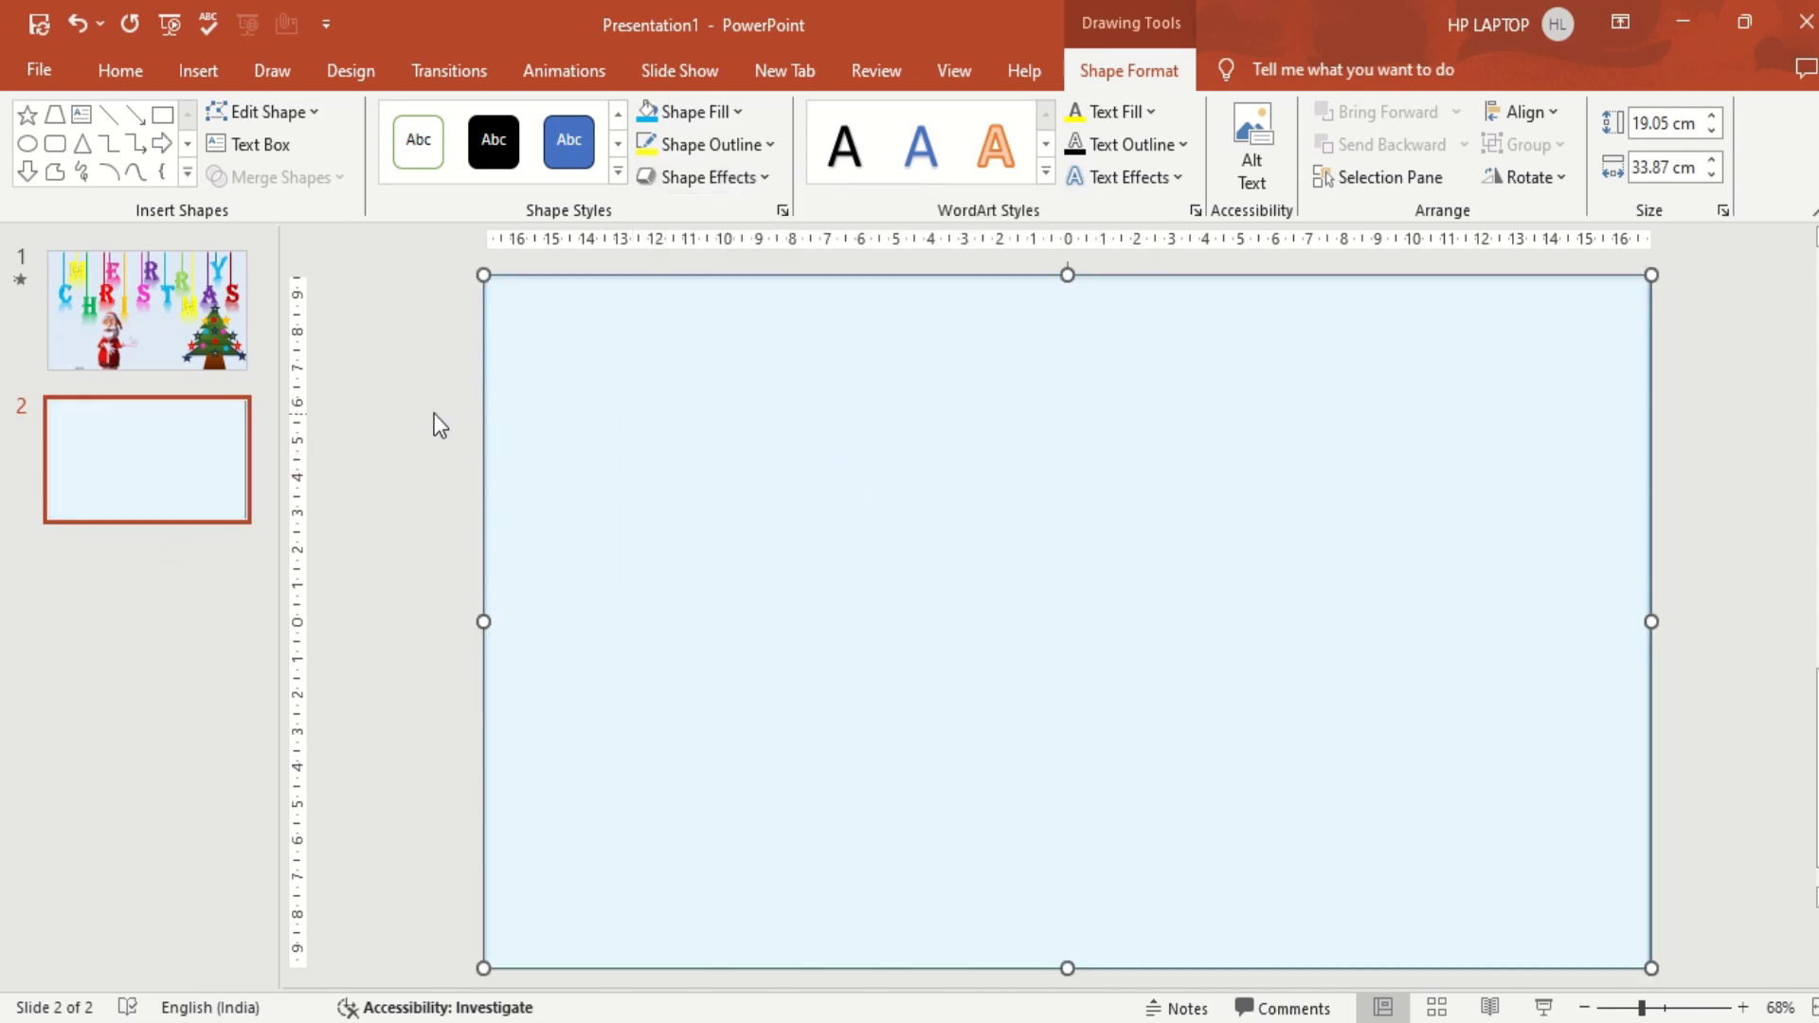
pyautogui.click(407, 407)
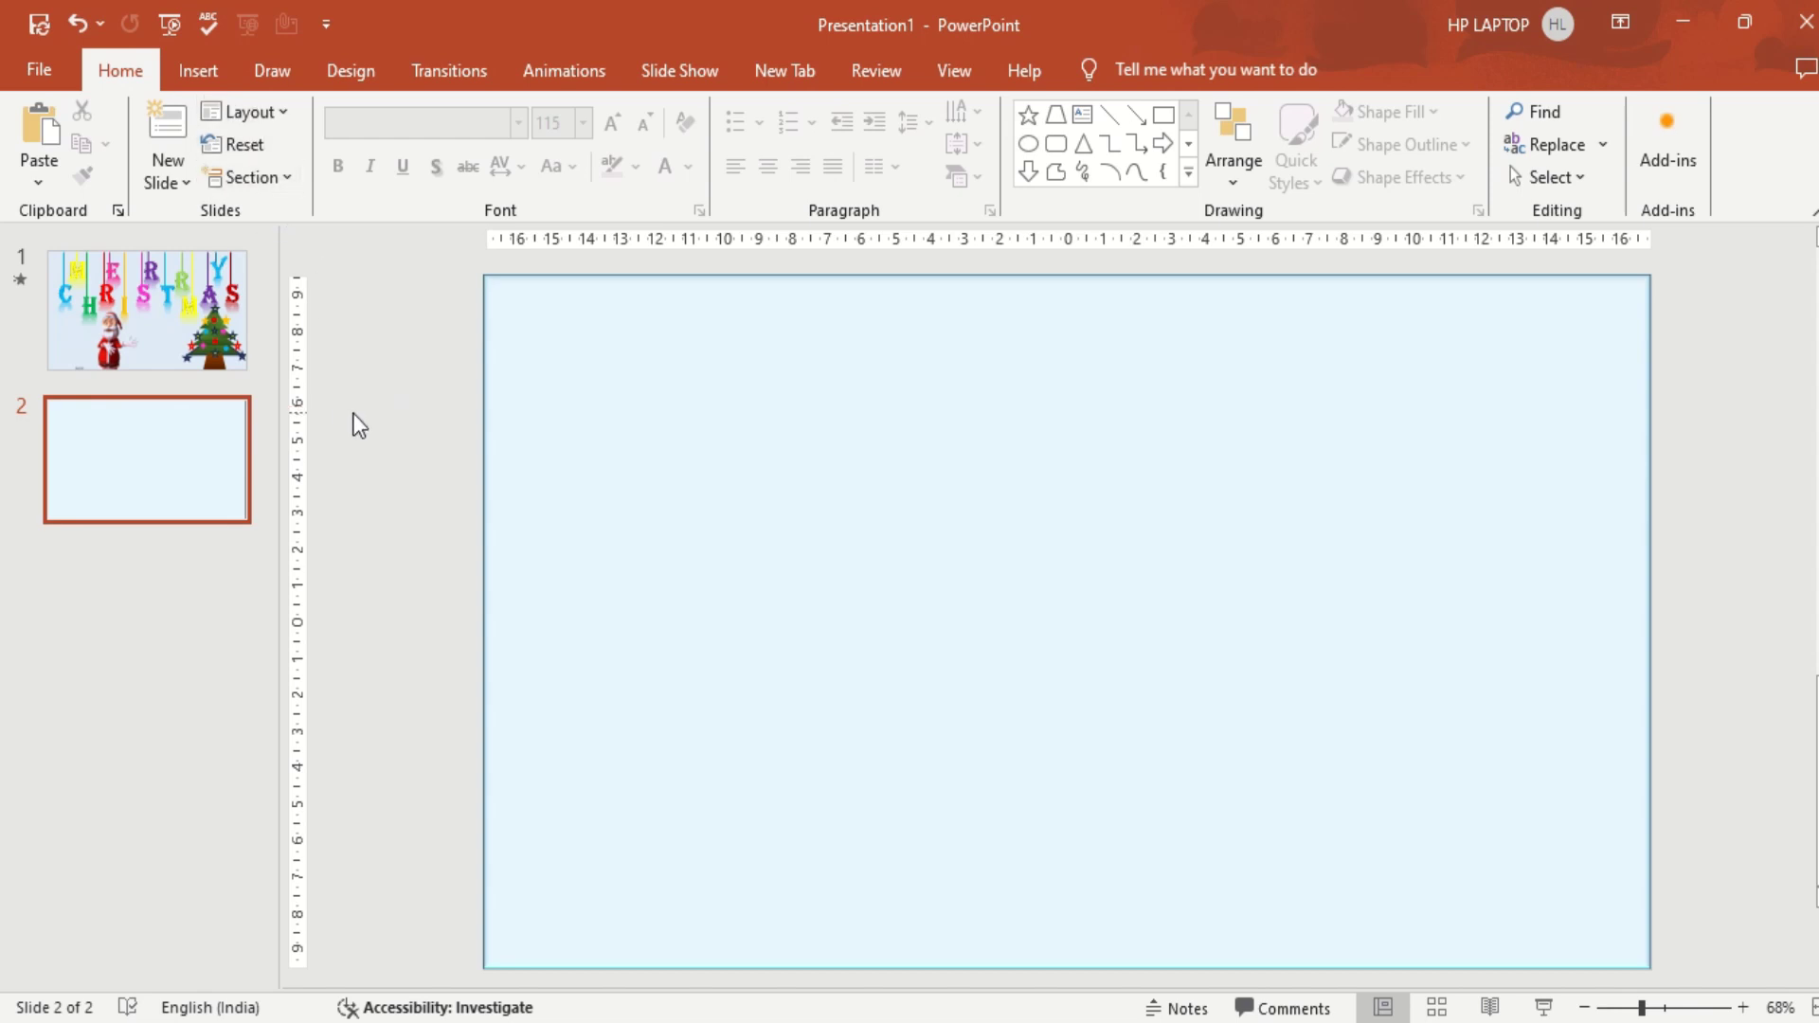
# Insert a WordArt text box on slide 2 containing the letter M.
pyautogui.click(211, 72)
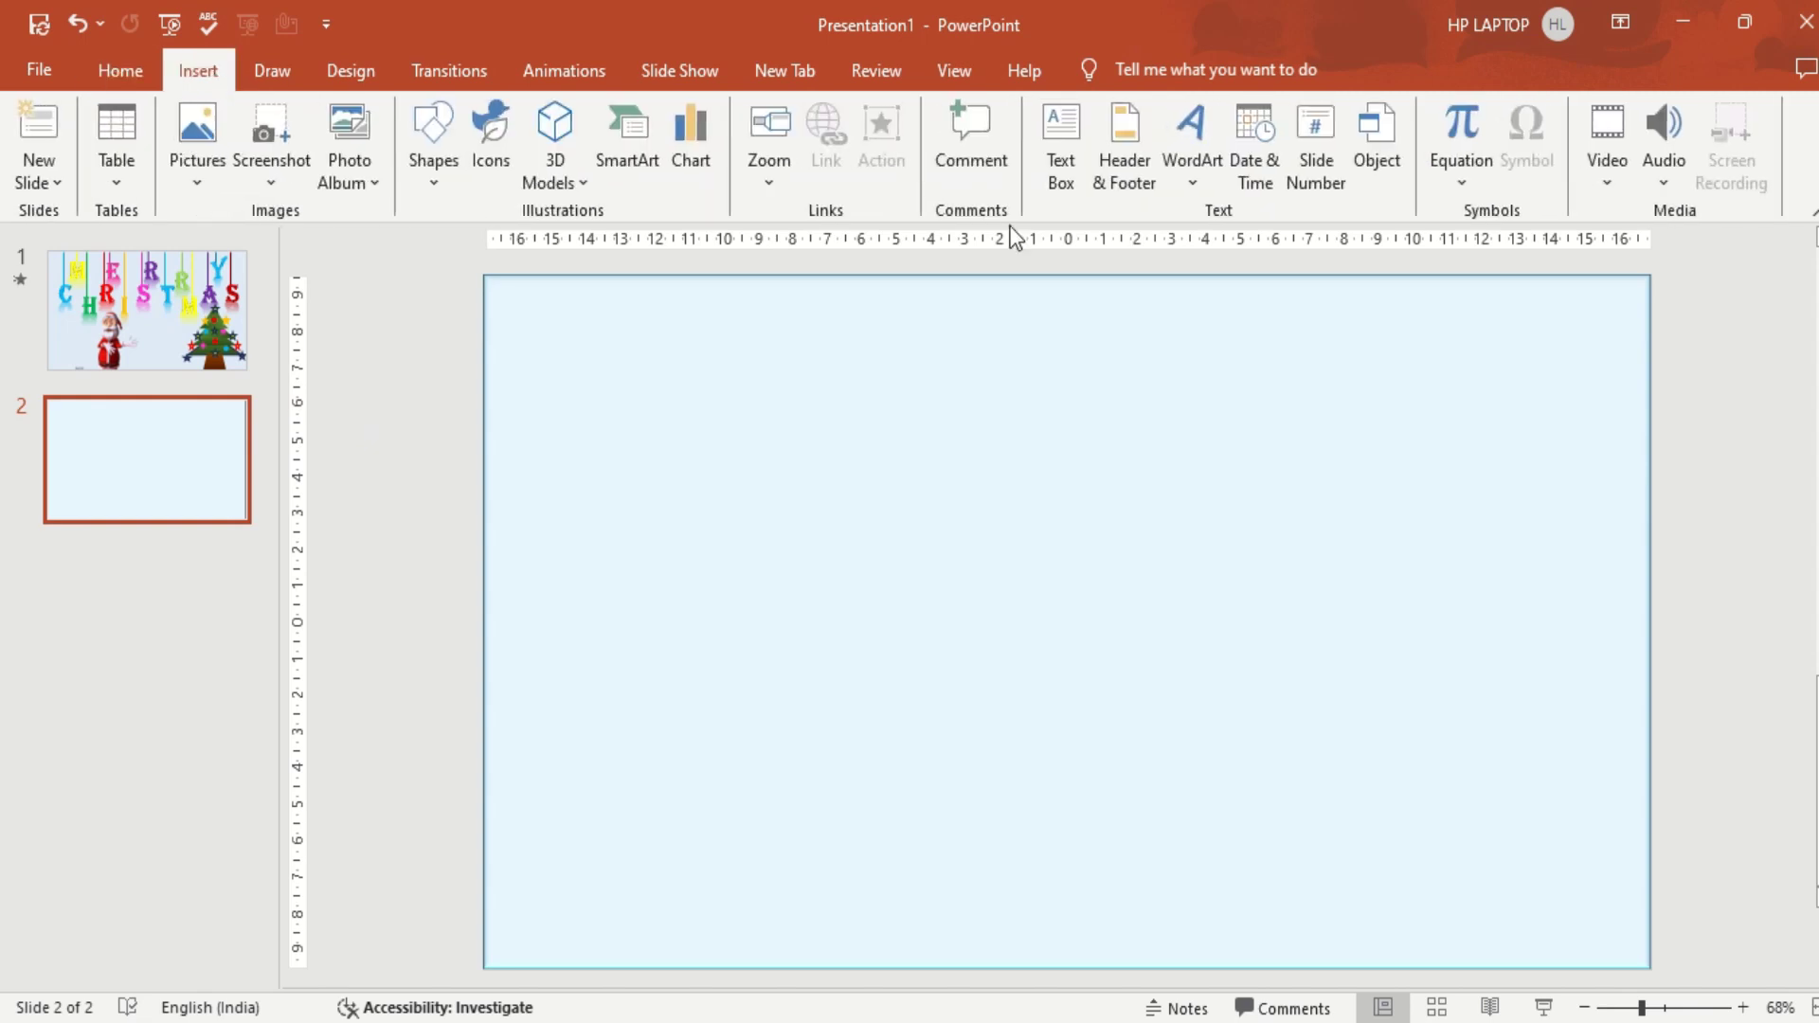
pyautogui.click(1190, 156)
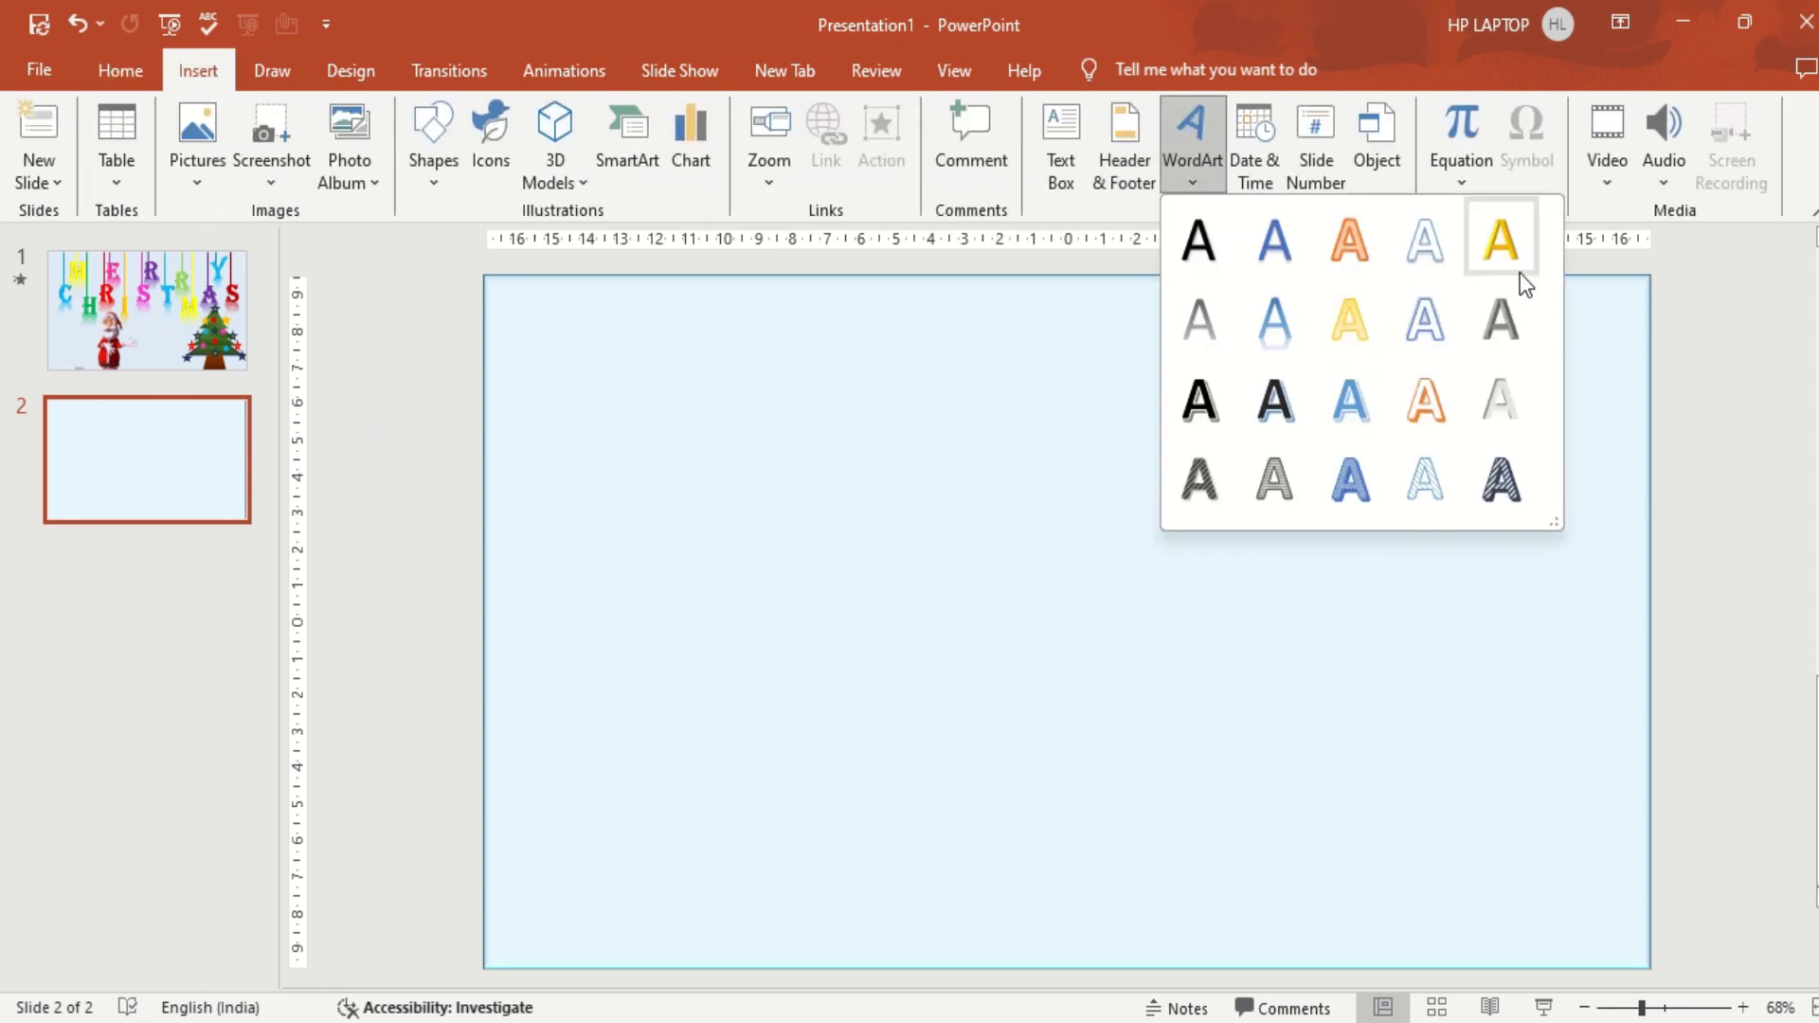
pyautogui.click(1446, 273)
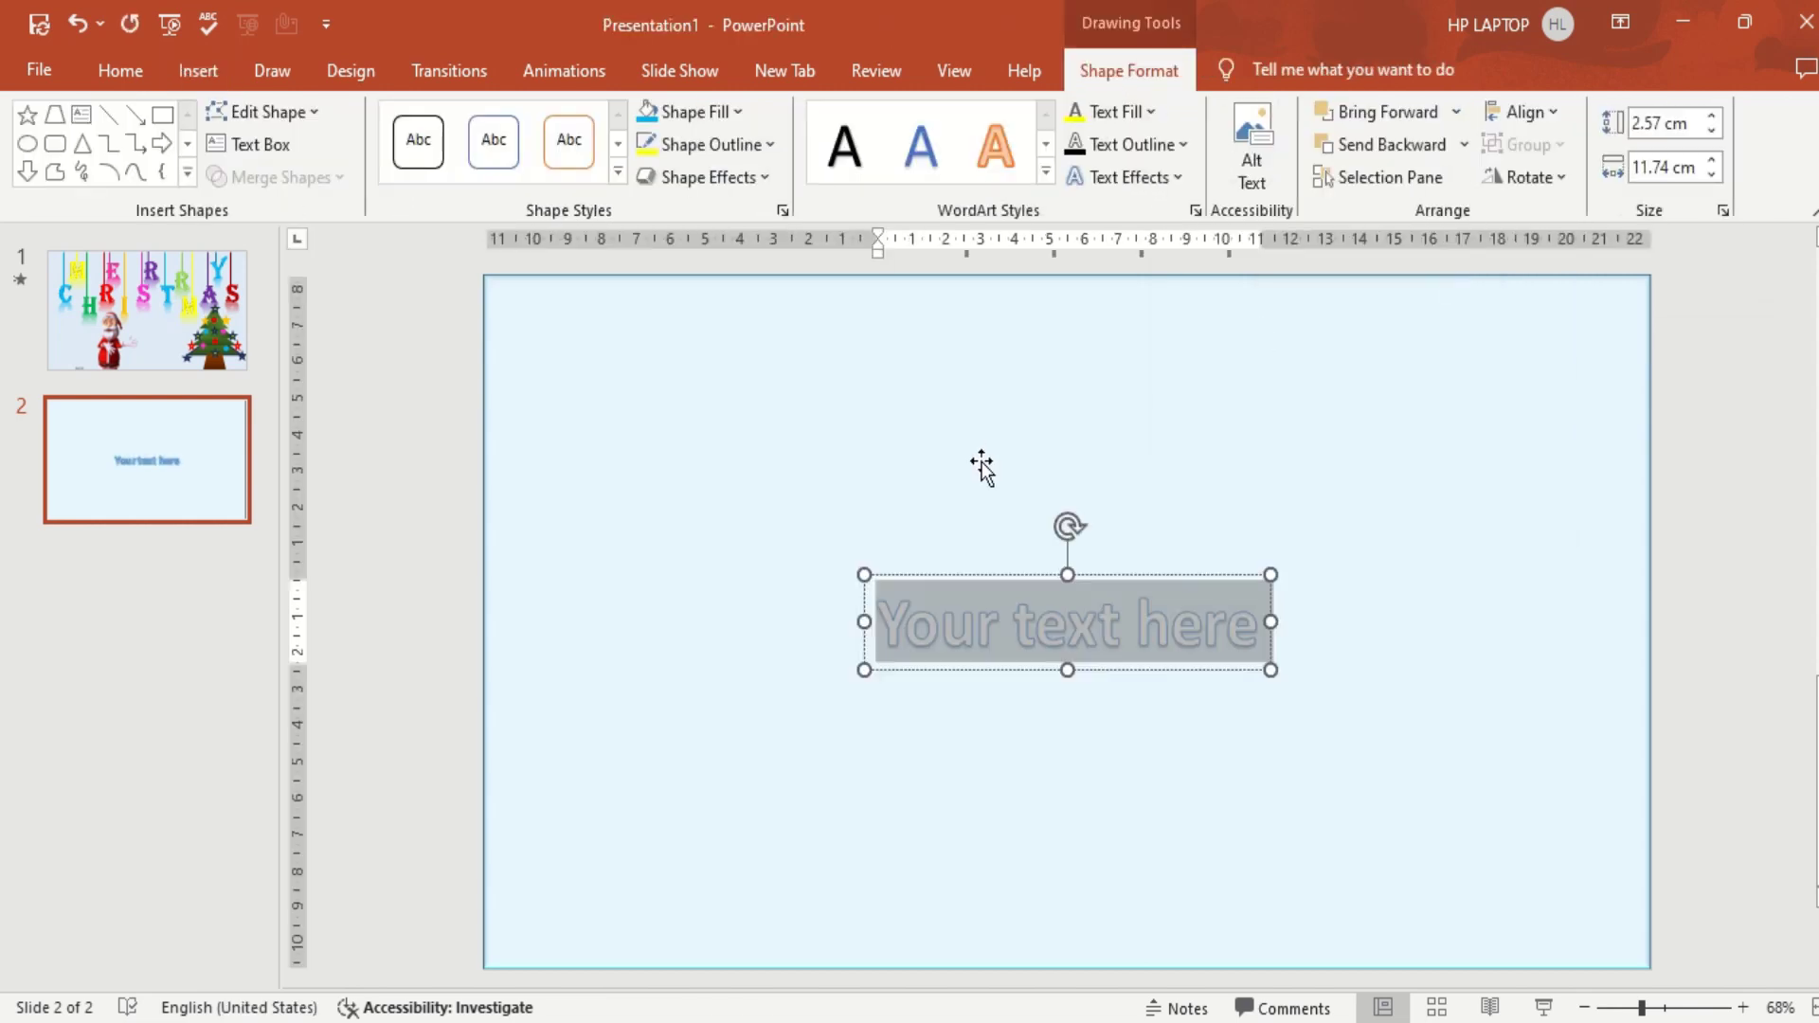
pyautogui.write('M')
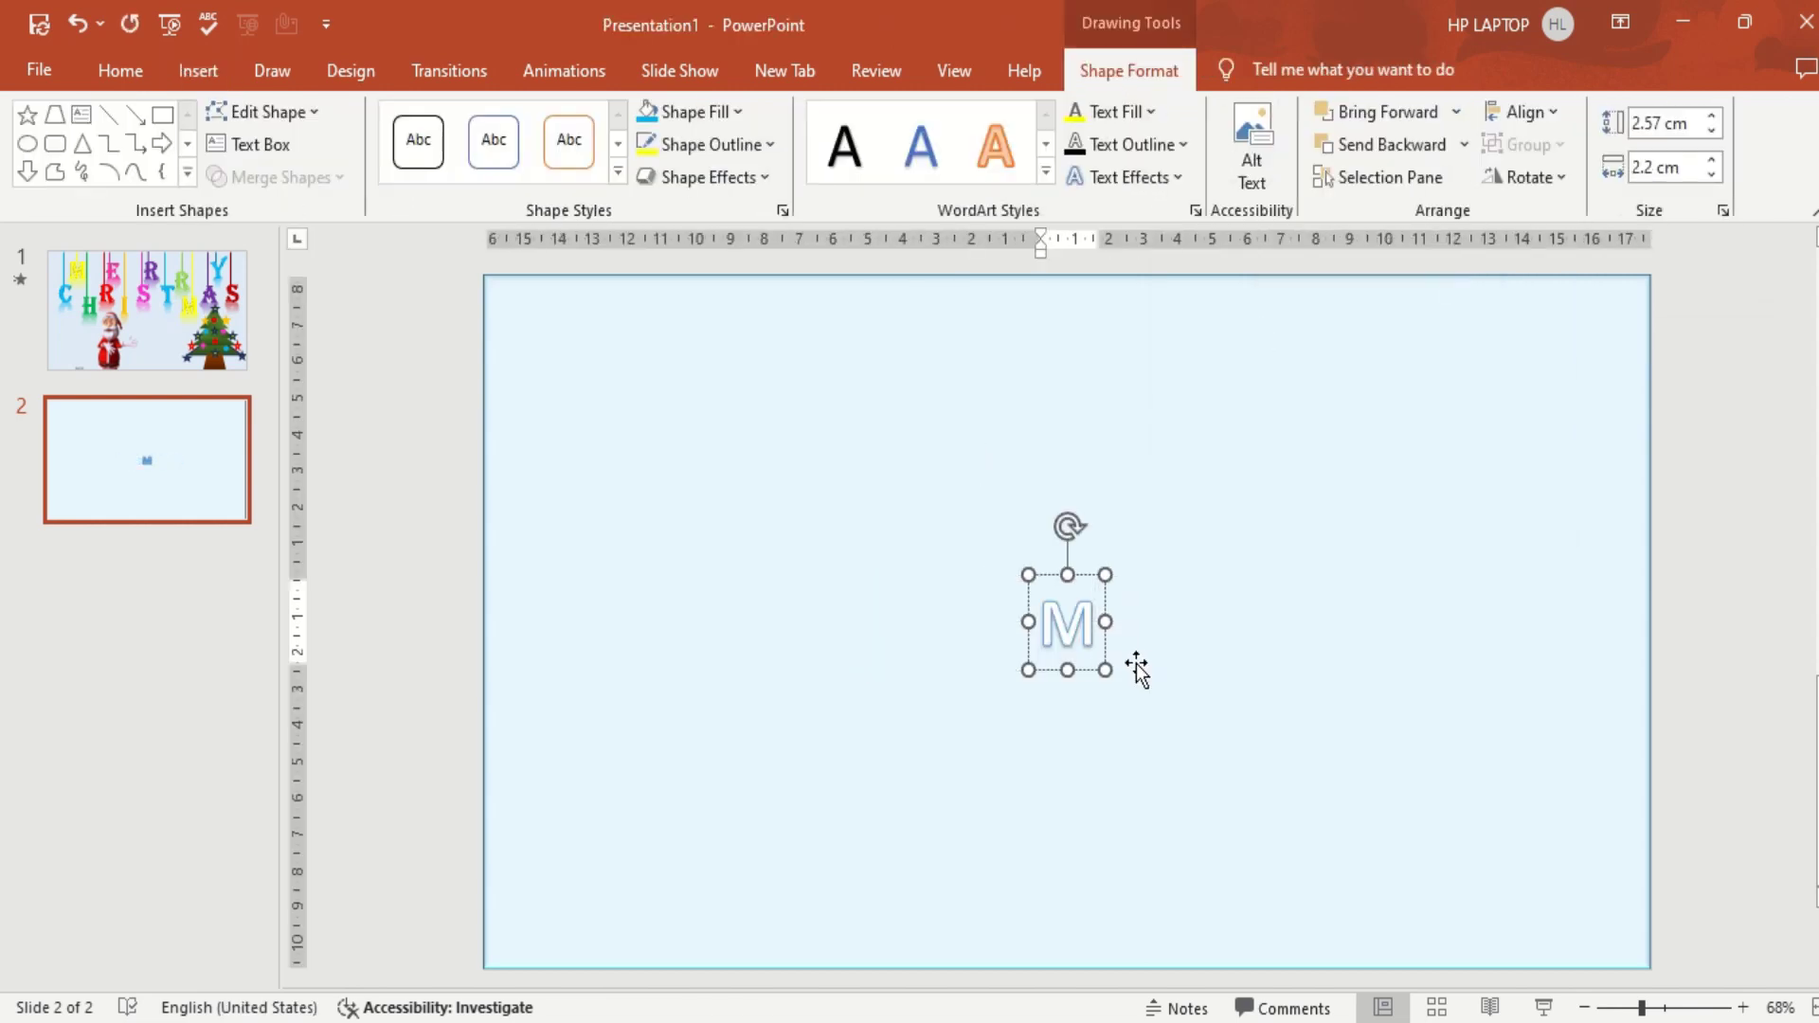
# Set the M to the Algerian font and enlarge it to 88 pt.
pyautogui.moveTo(1095, 597); pyautogui.dragTo(1018, 625)
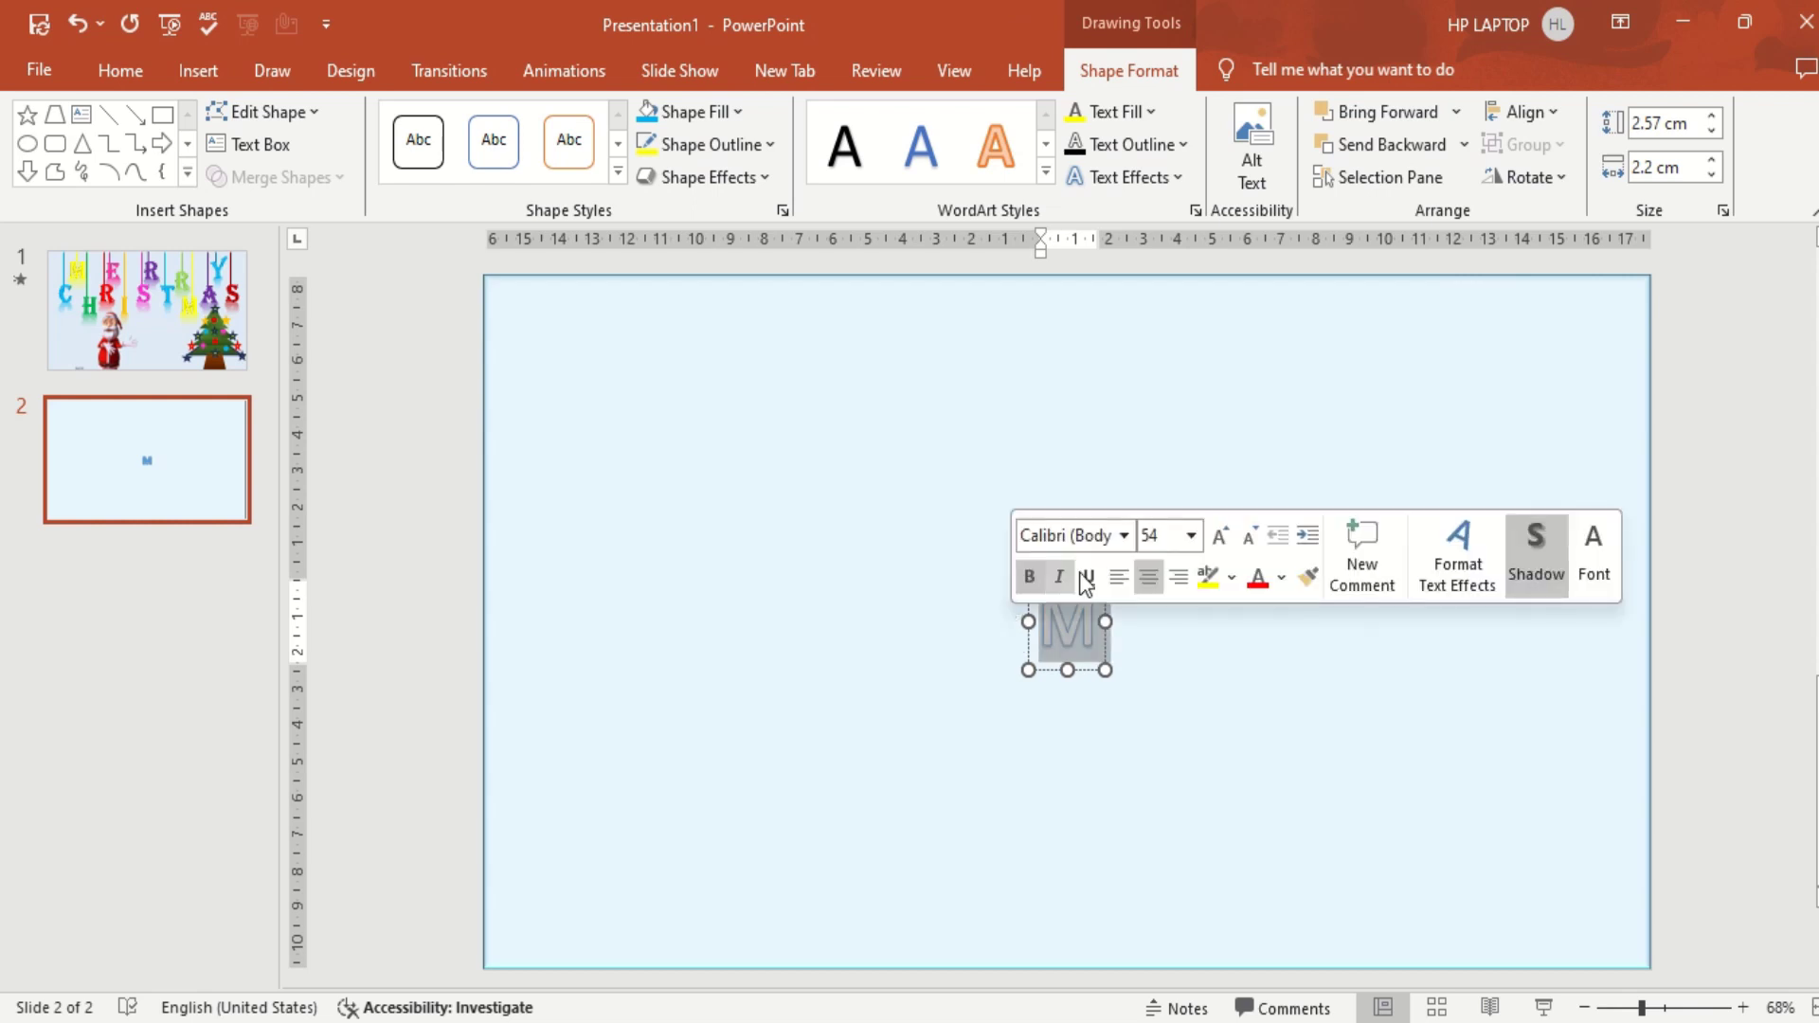
pyautogui.click(1126, 536)
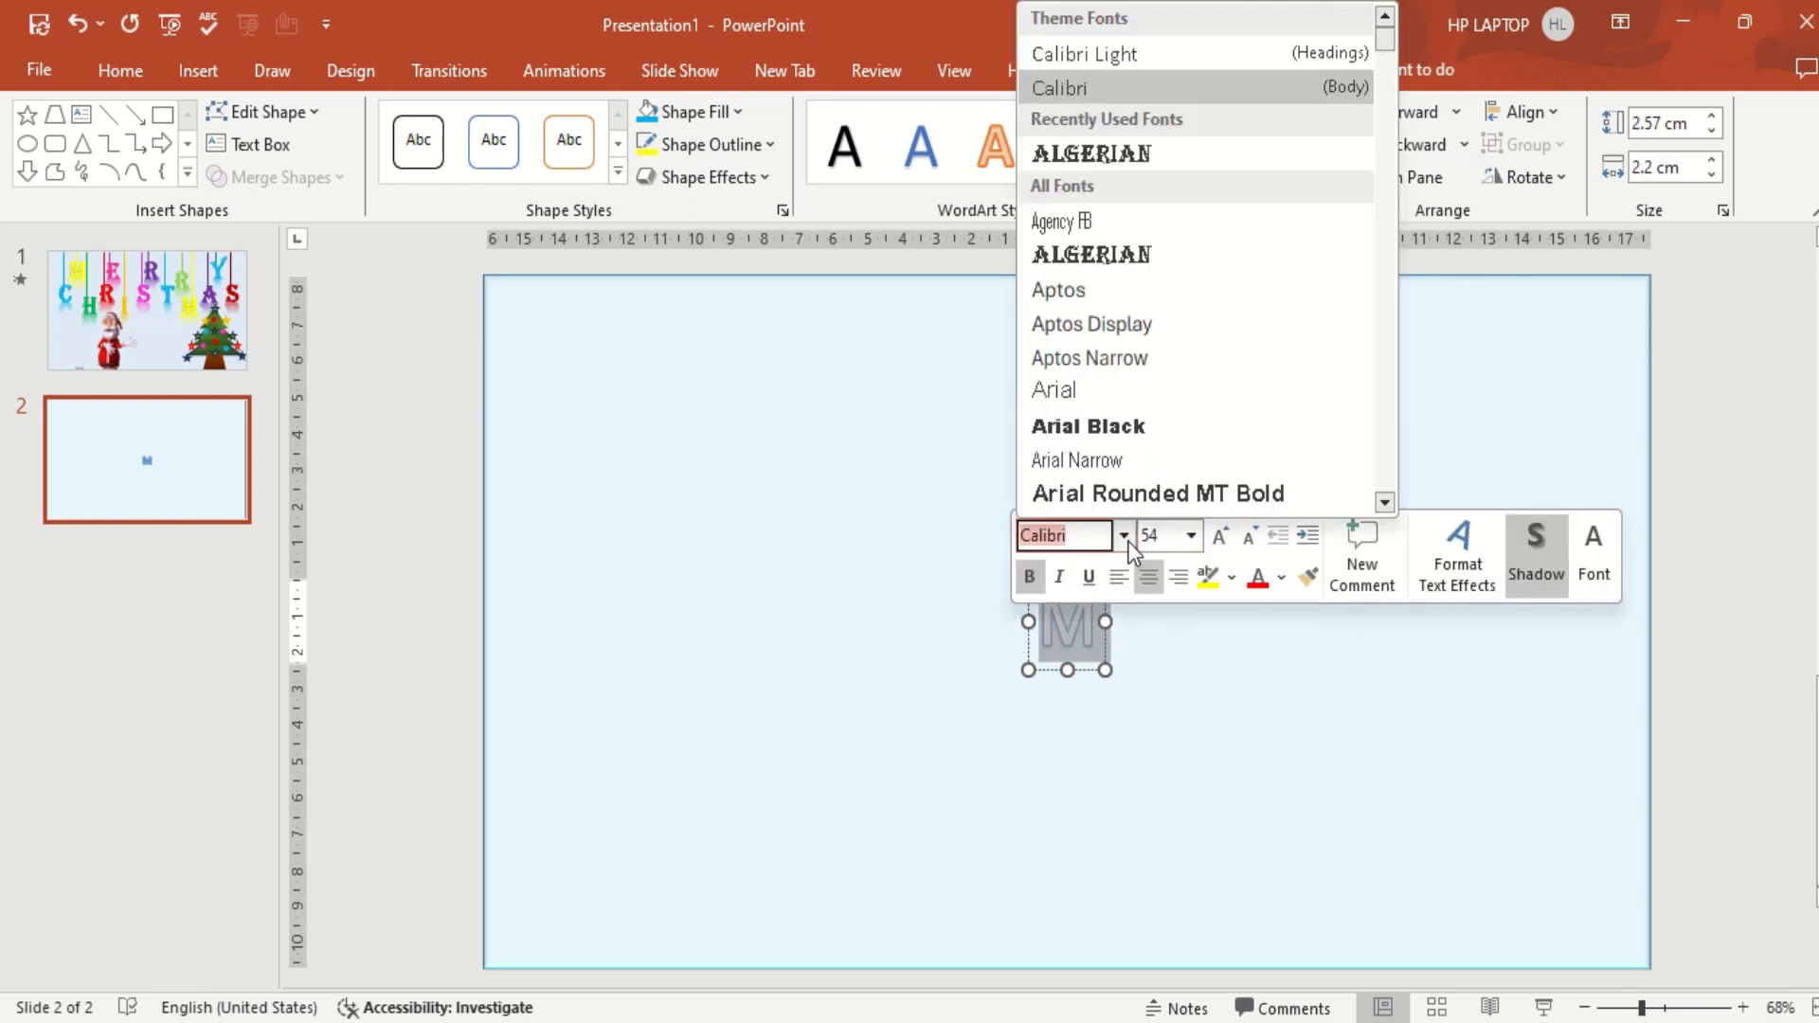
pyautogui.click(1104, 258)
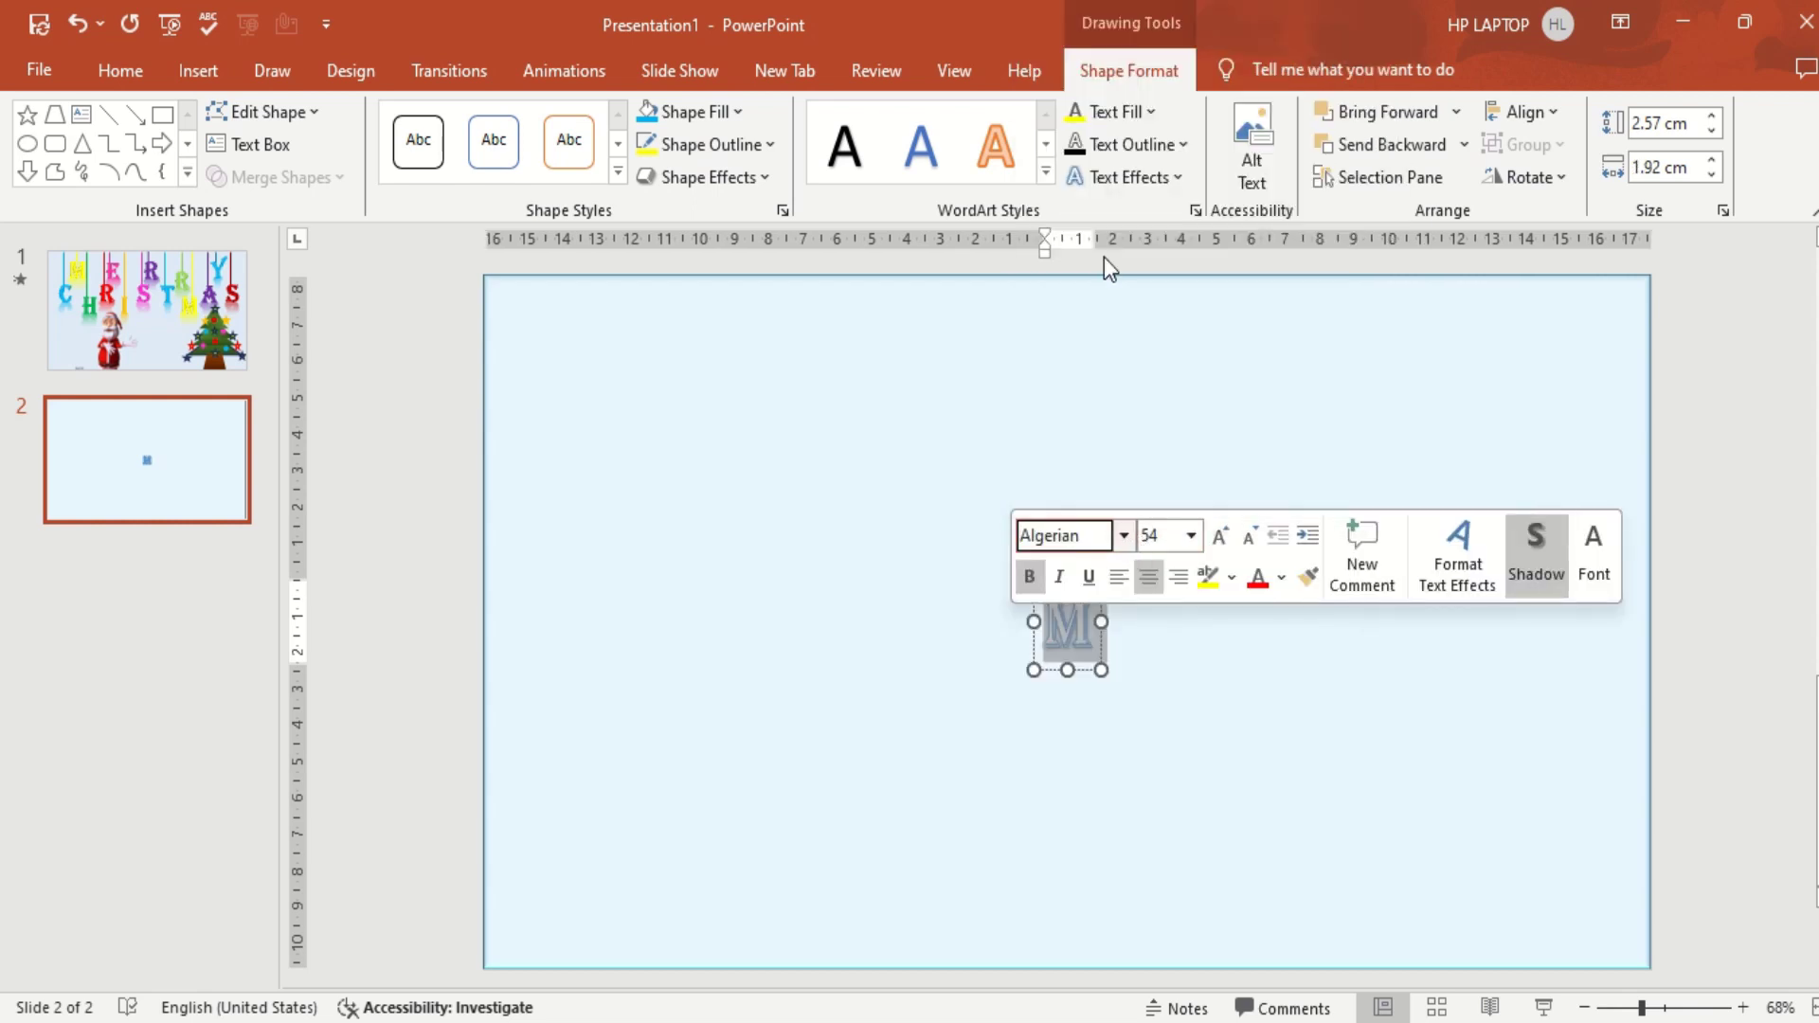
pyautogui.click(1221, 538)
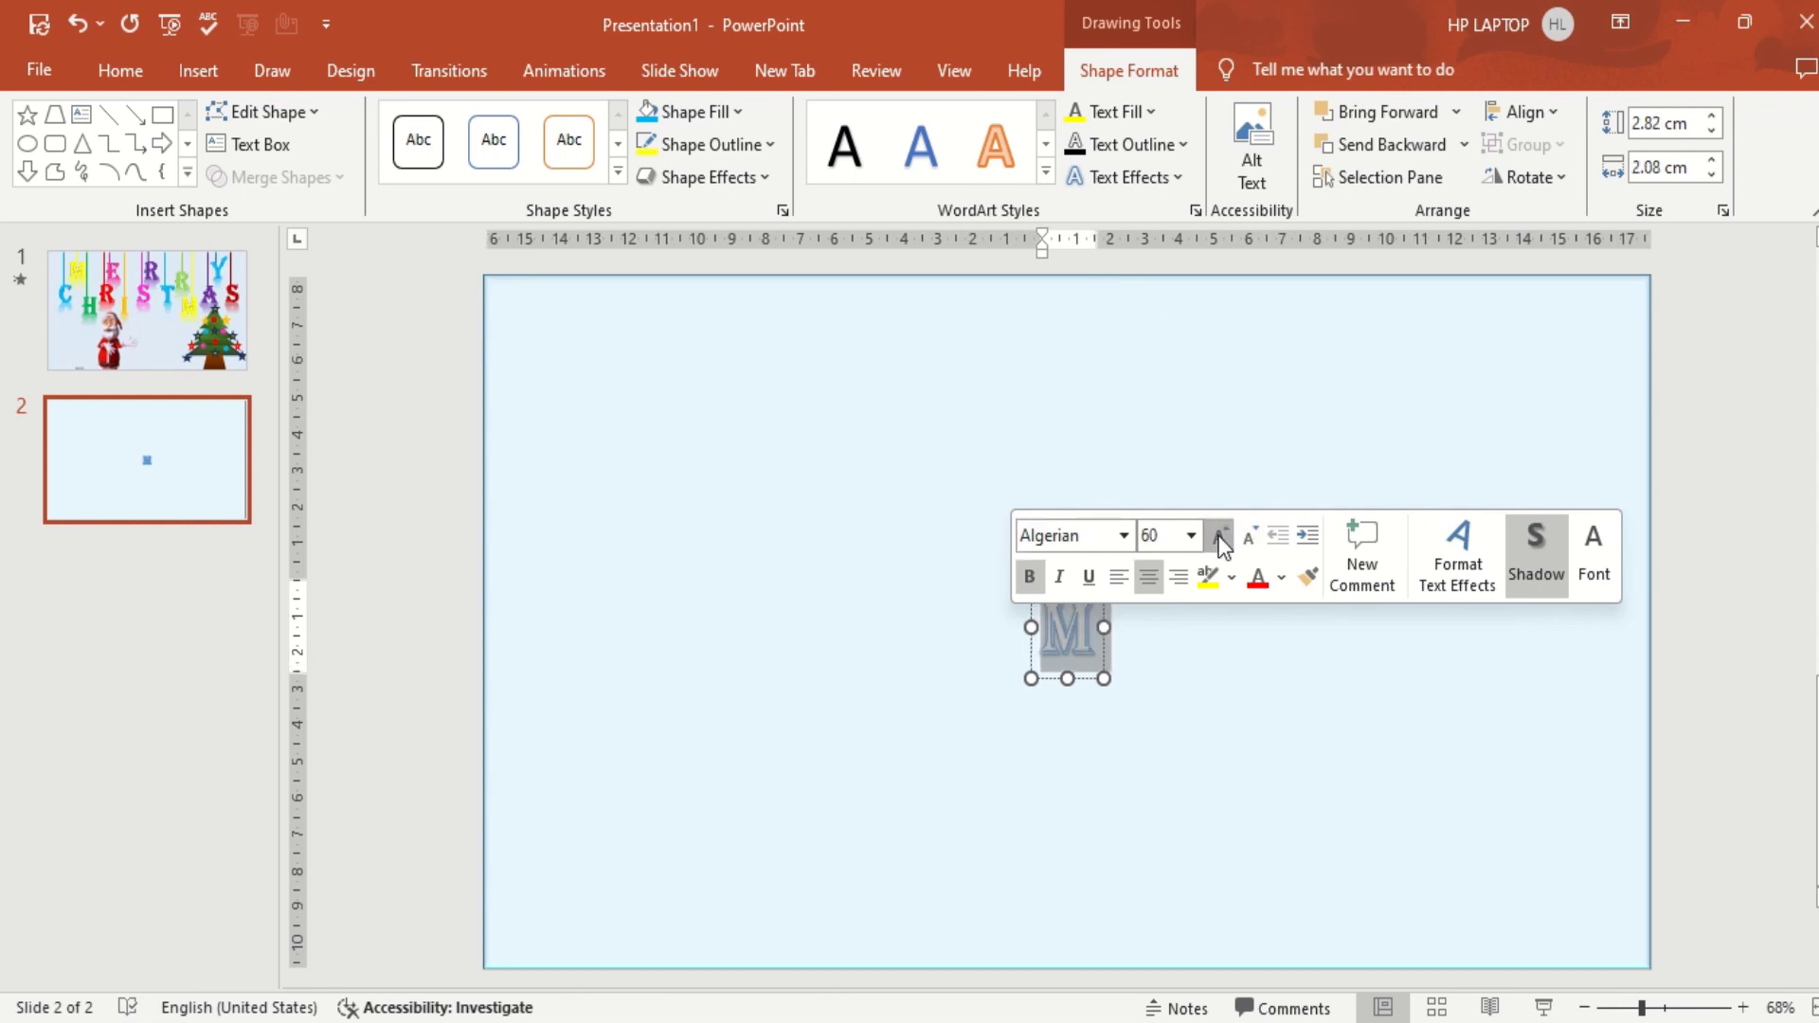
pyautogui.click(1221, 538)
pyautogui.click(1221, 538)
pyautogui.click(1221, 538)
pyautogui.click(1220, 538)
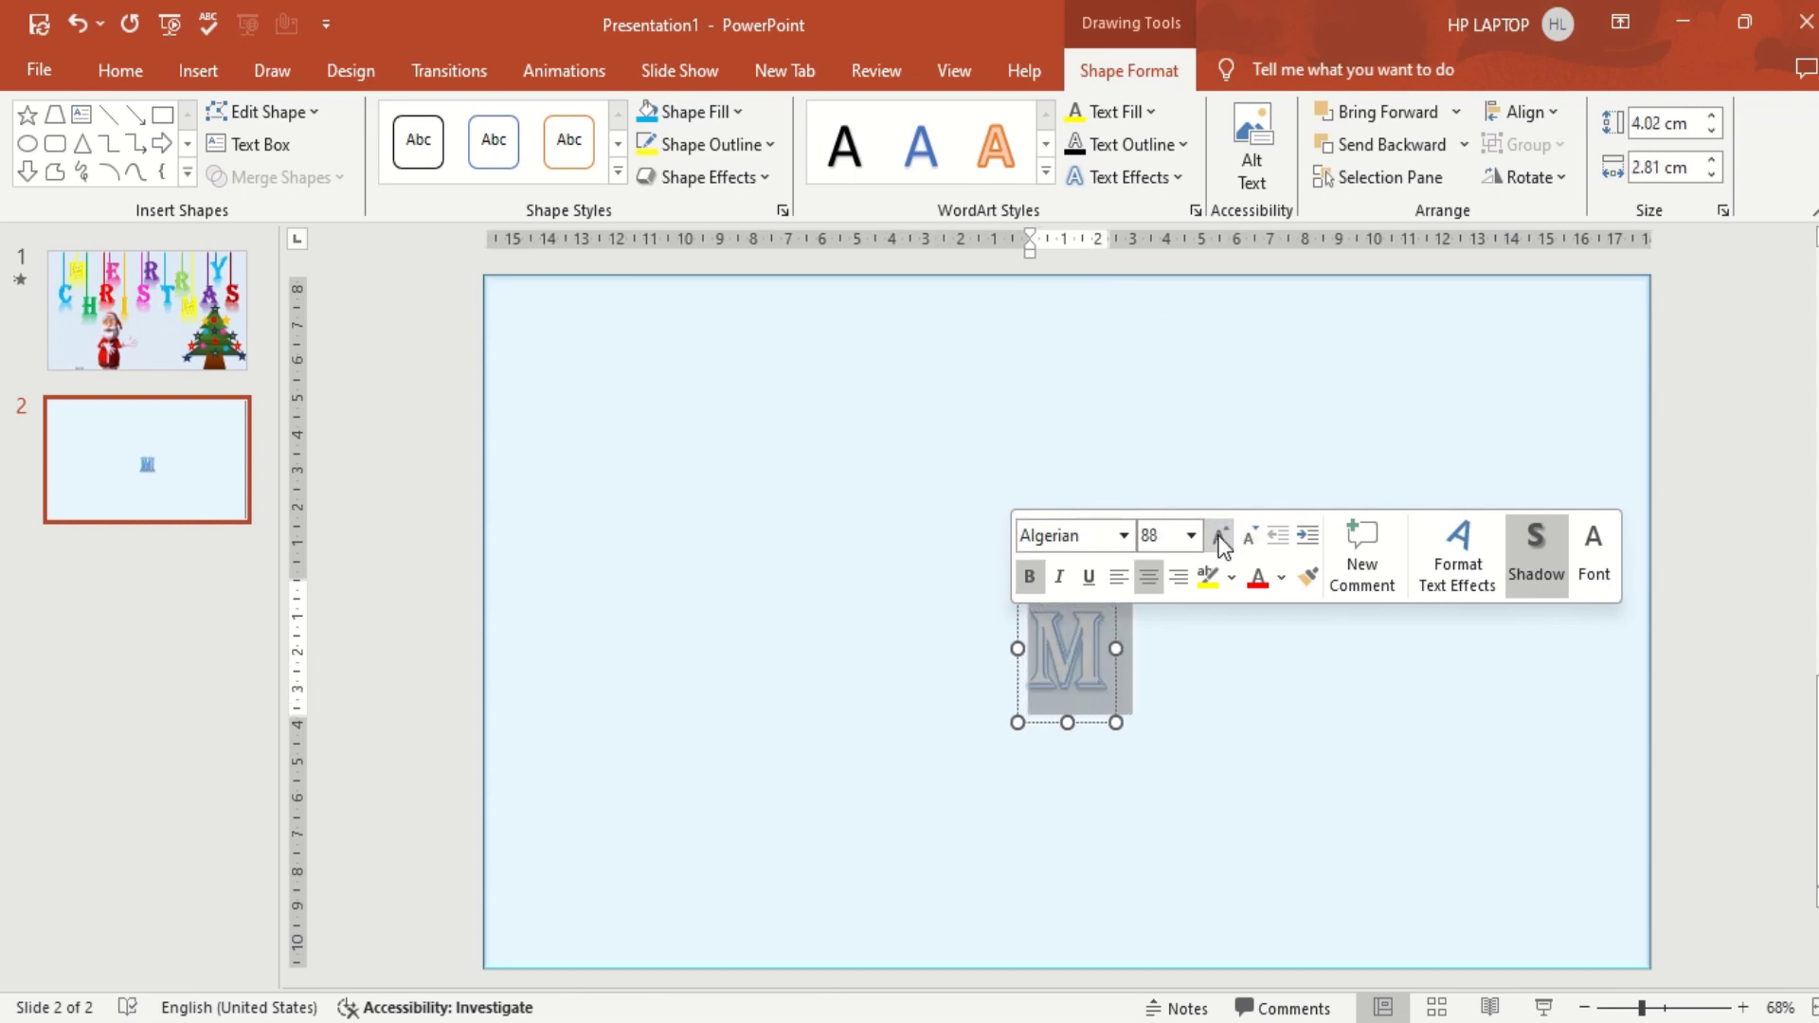
# Give the M a yellow text fill and a yellow text outline.
pyautogui.click(1082, 117)
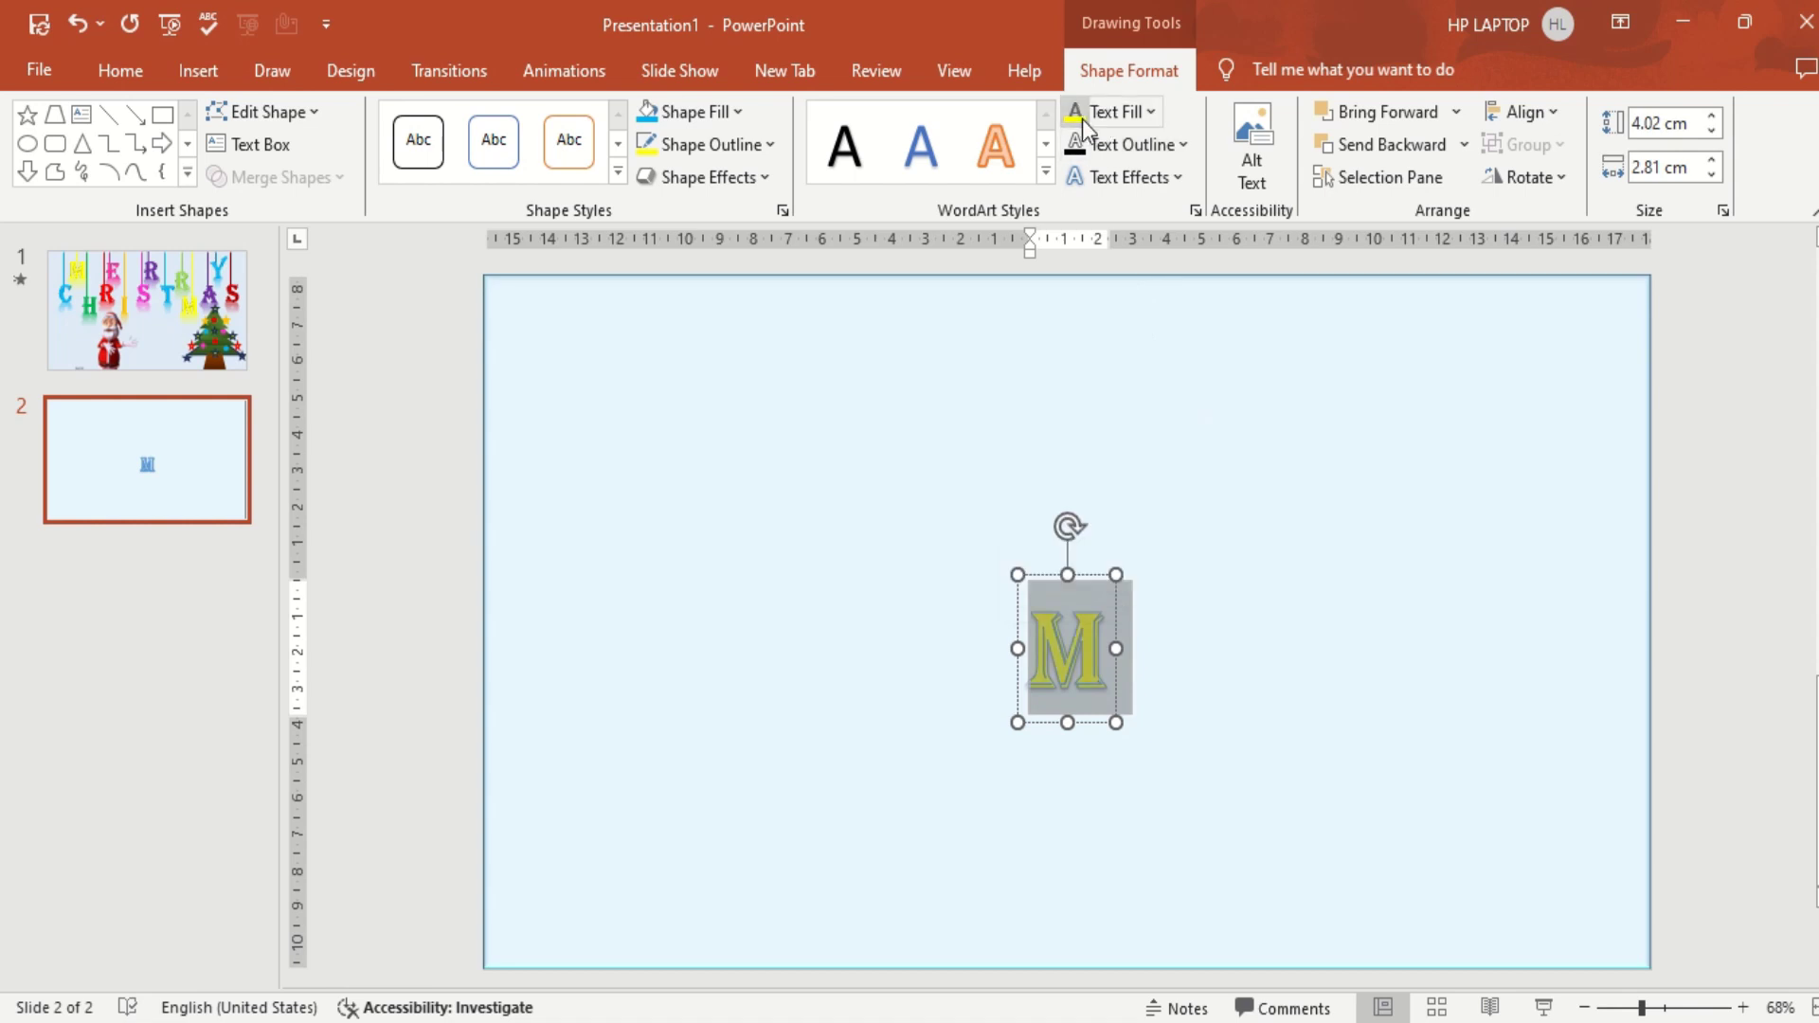
pyautogui.click(1184, 144)
pyautogui.click(1143, 366)
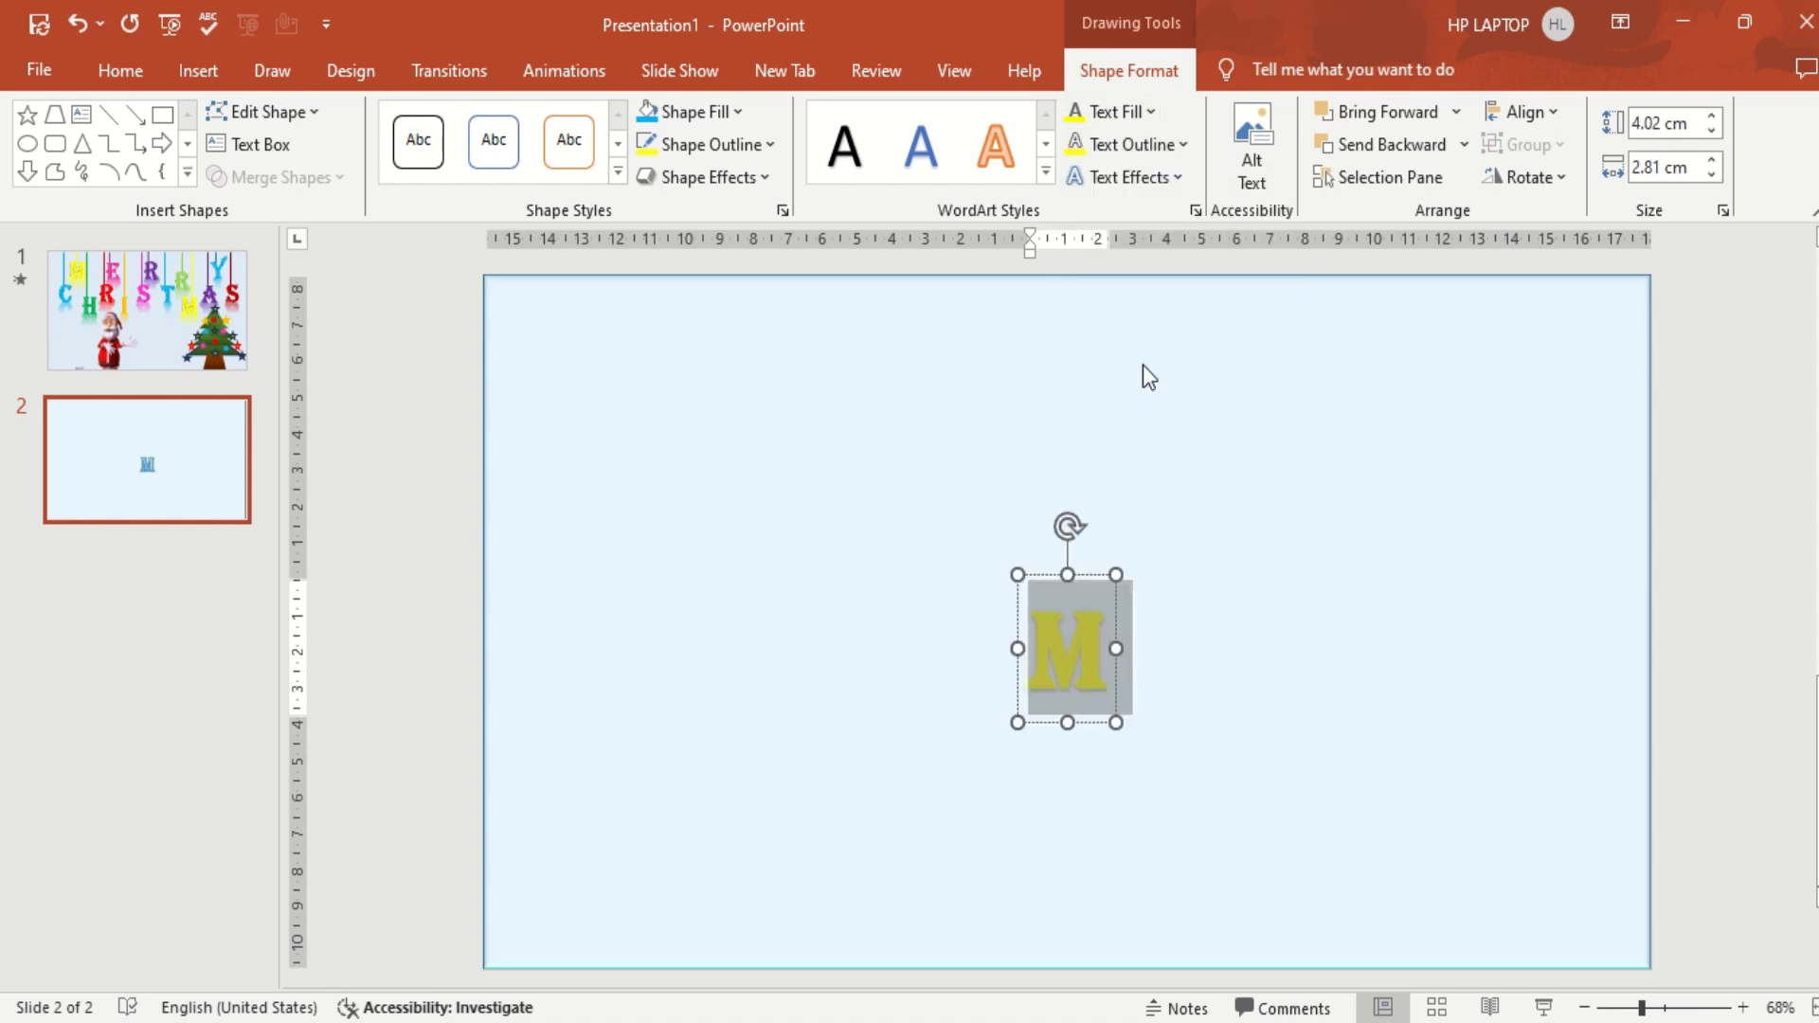
# Add a tight reflection, a bevel and a right-perspective 3-D rotation to the M.
pyautogui.click(1179, 178)
pyautogui.moveTo(1156, 280)
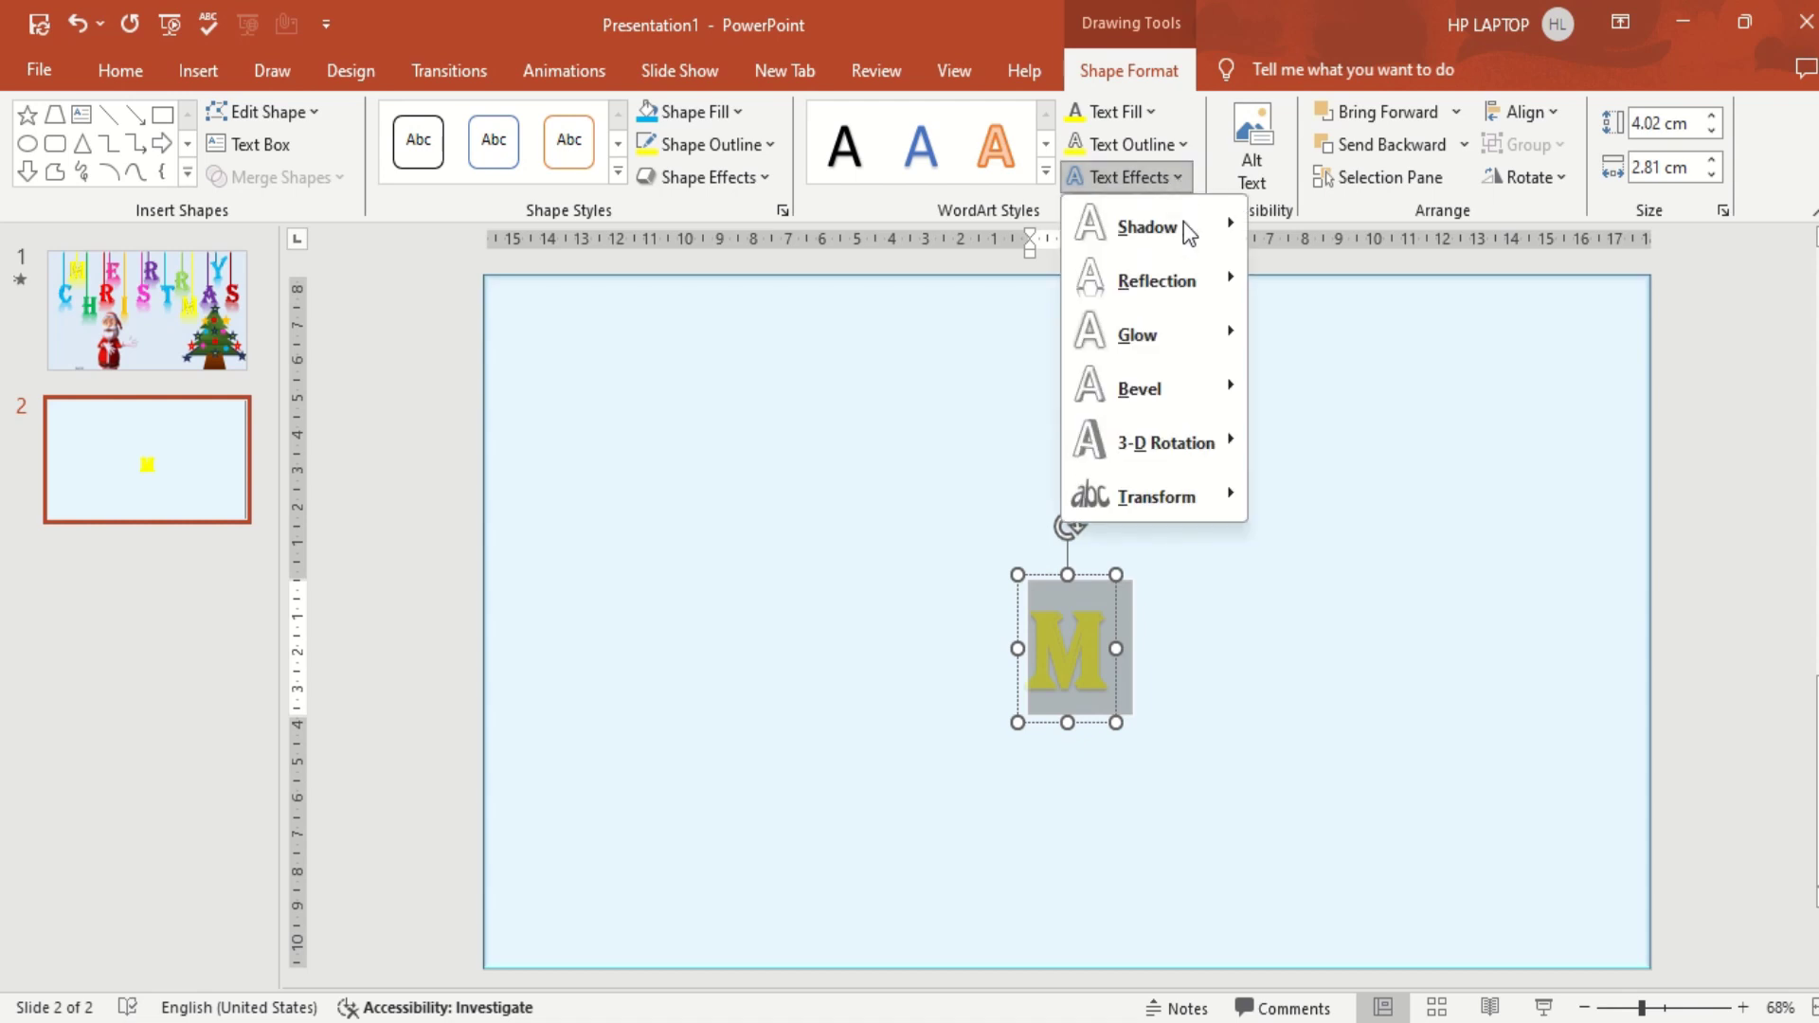
pyautogui.click(1288, 440)
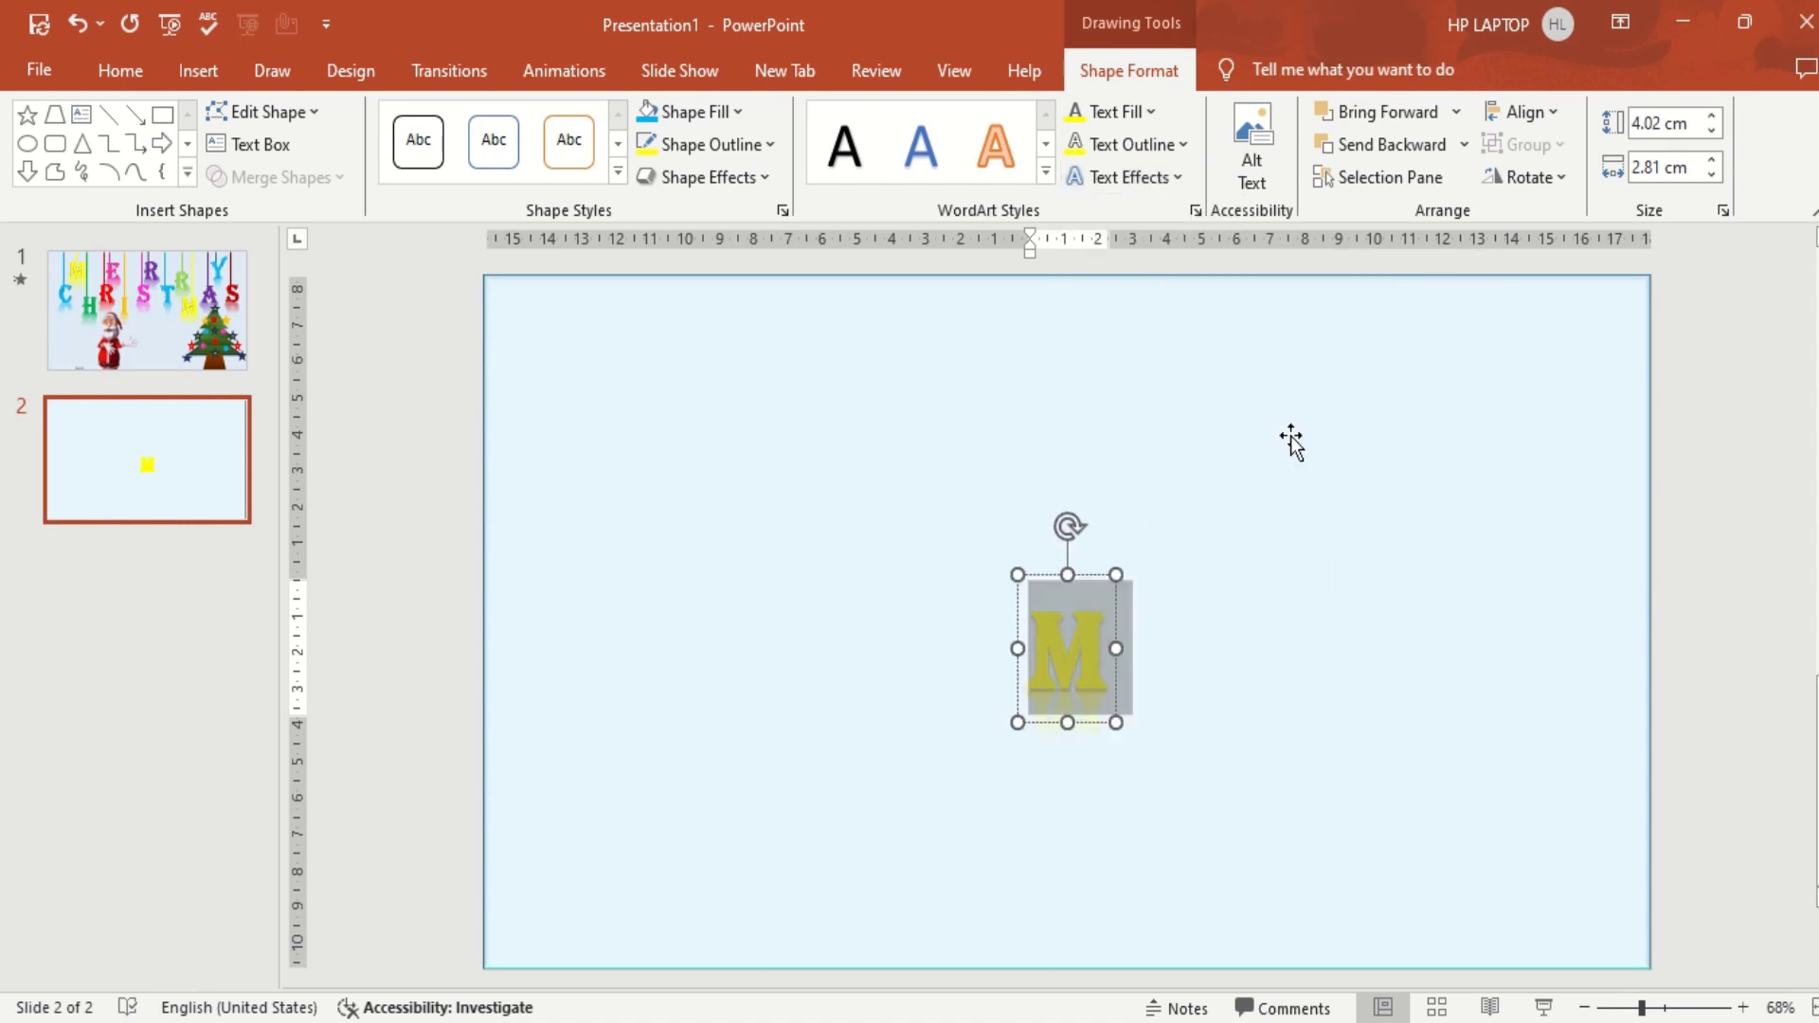
pyautogui.click(1178, 178)
pyautogui.moveTo(1145, 389)
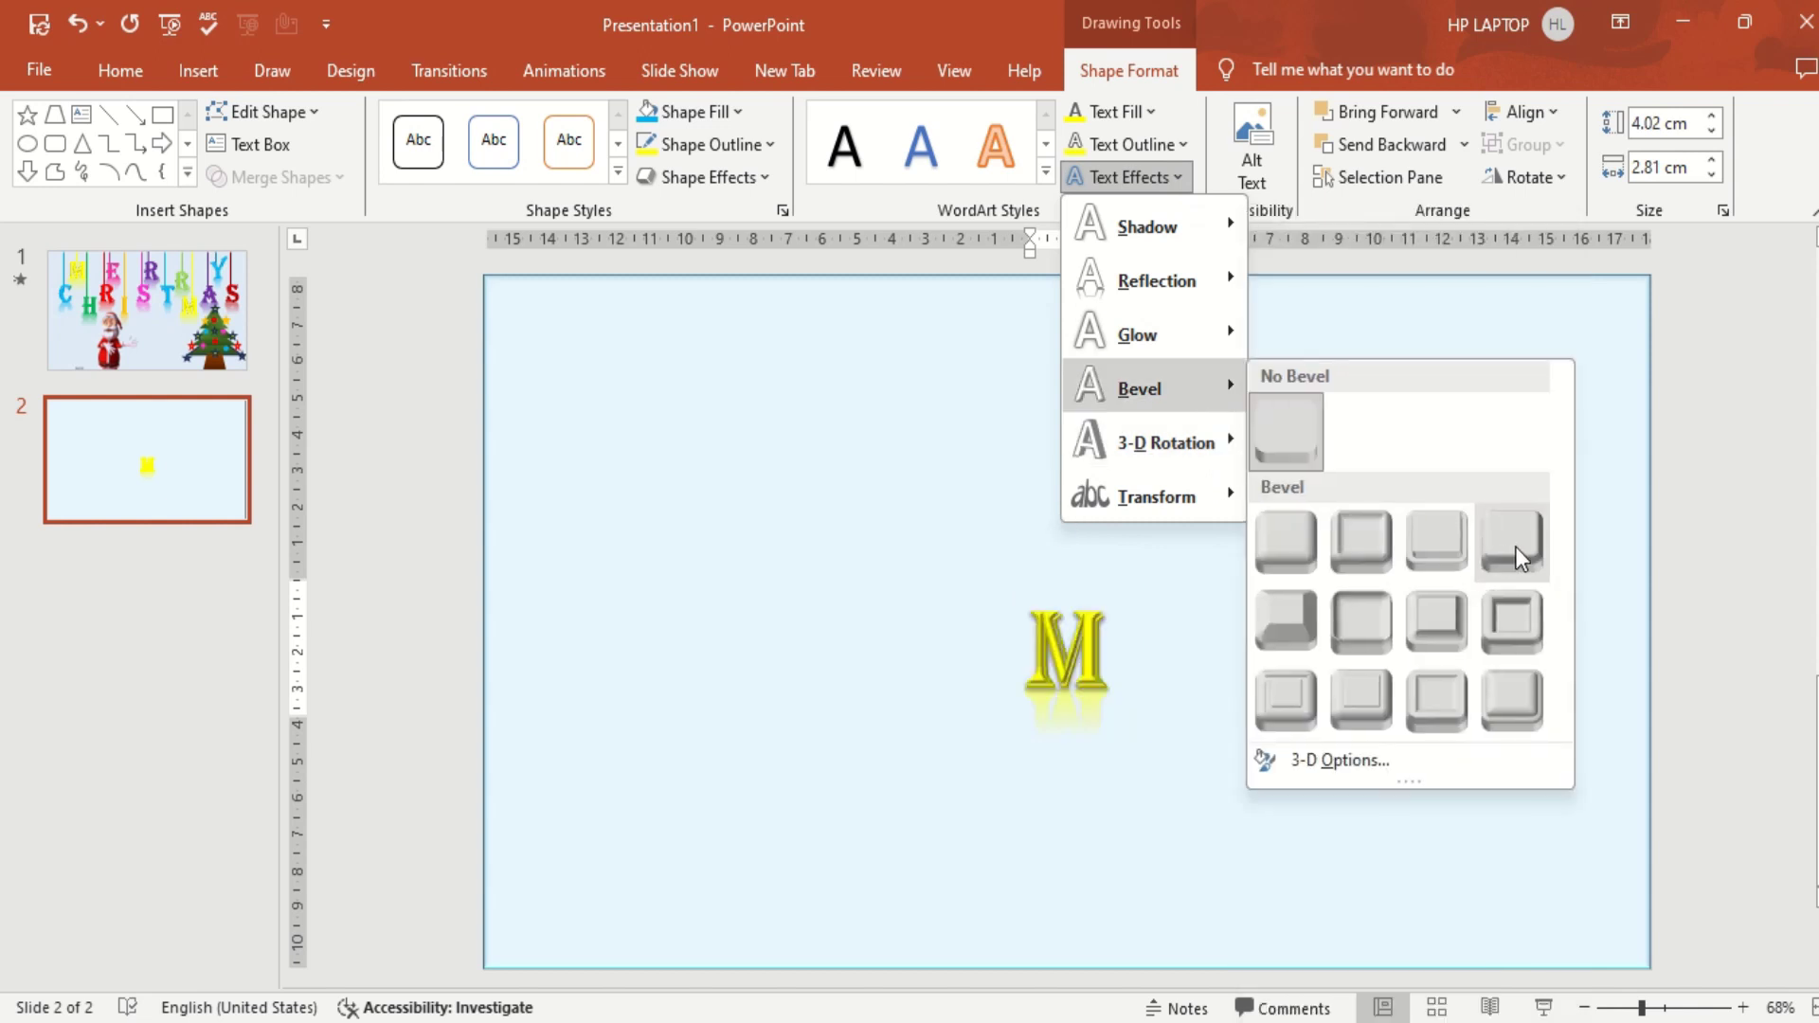
pyautogui.click(1515, 547)
pyautogui.click(1133, 172)
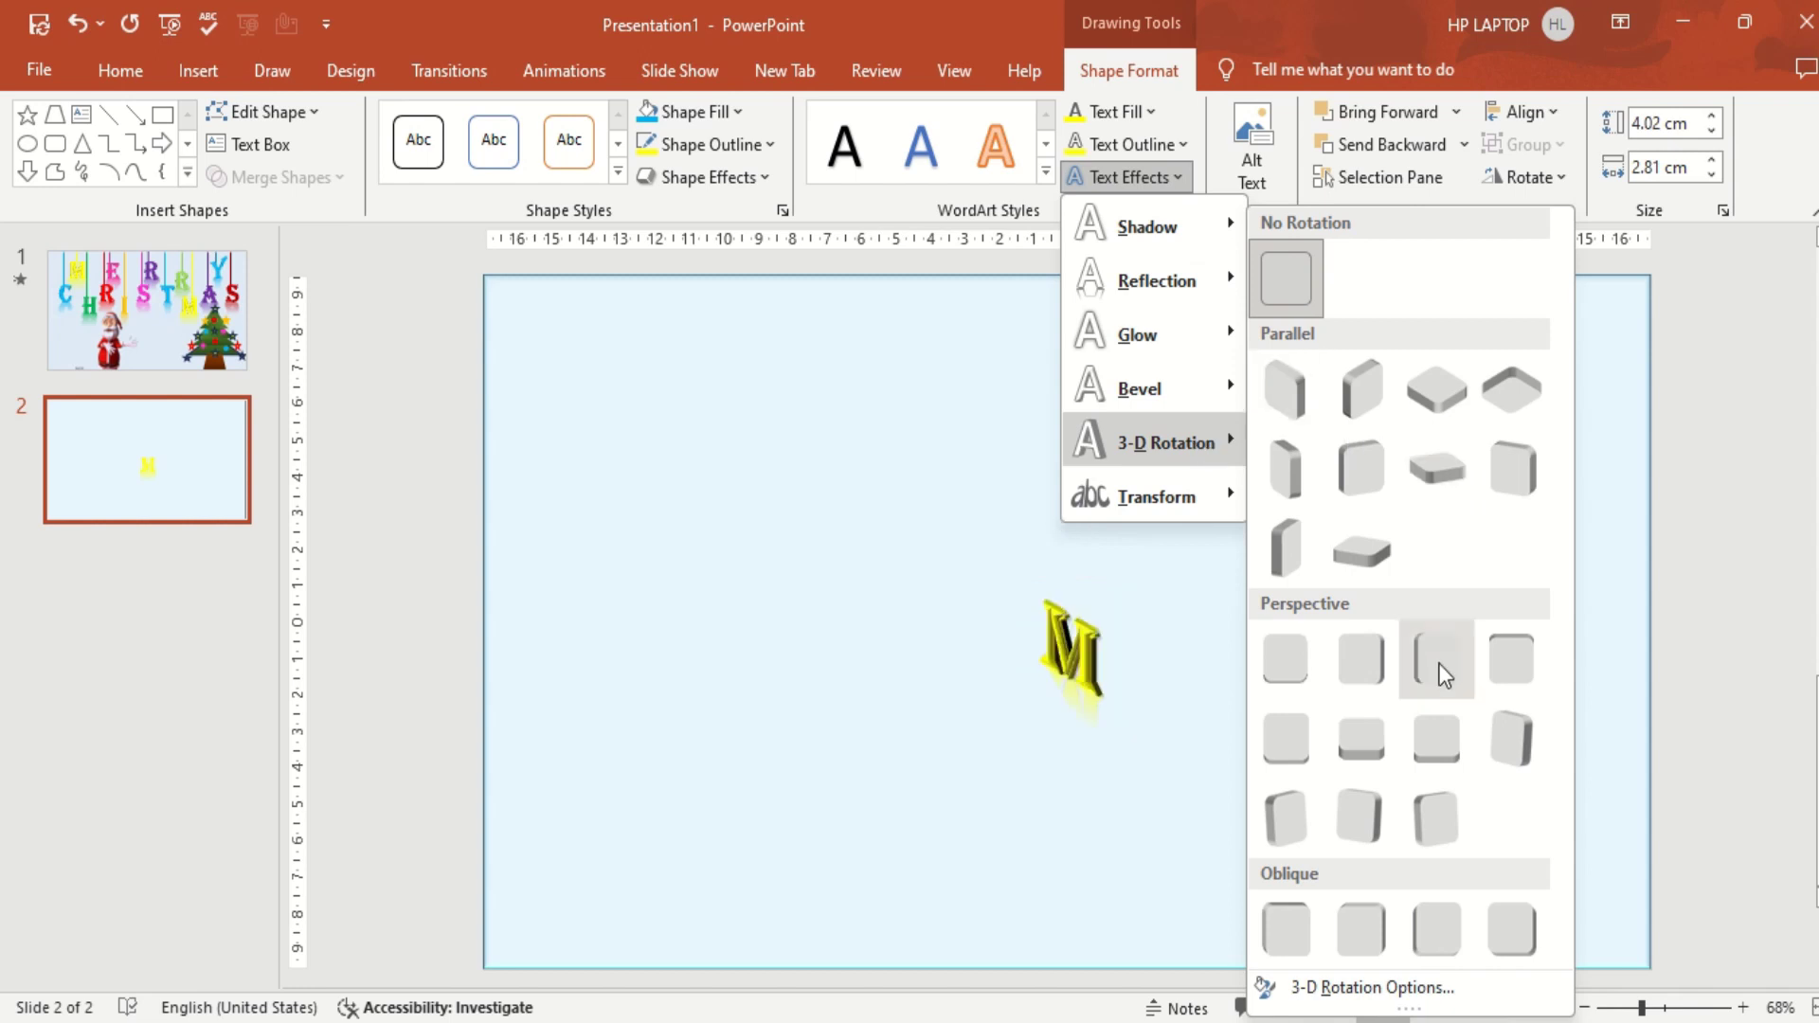
pyautogui.moveTo(1154, 441)
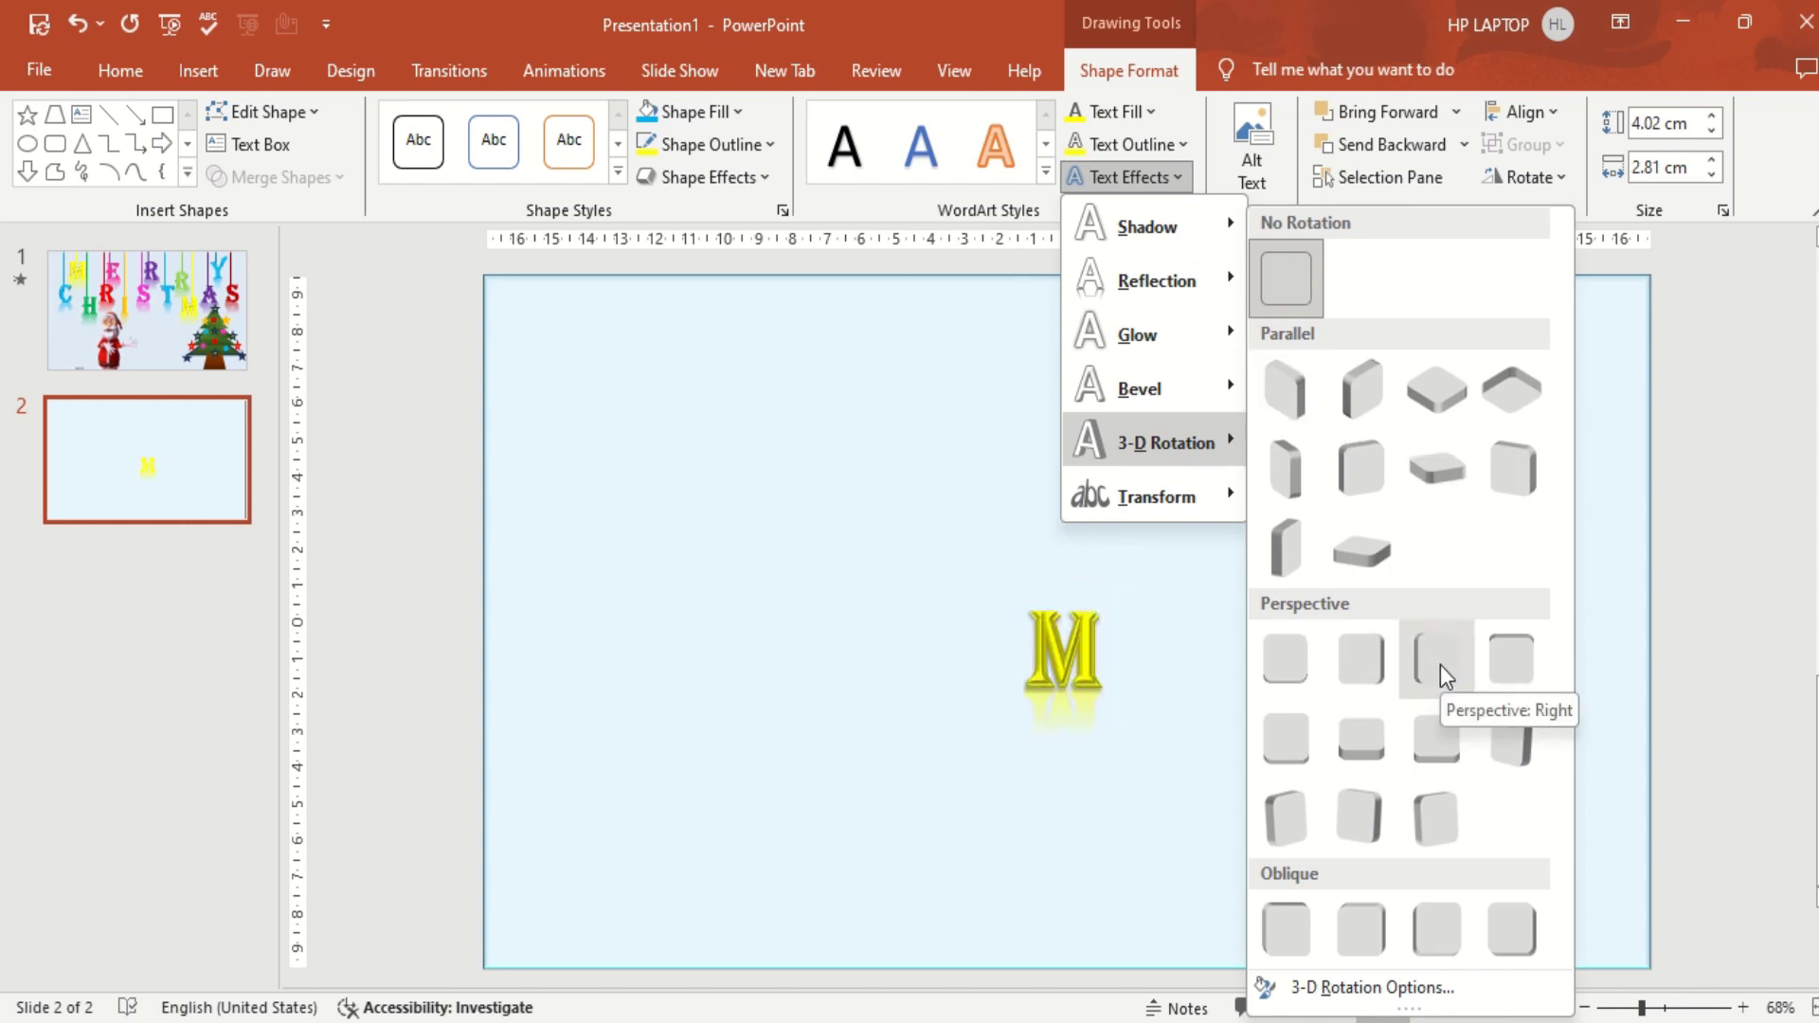
pyautogui.click(1439, 665)
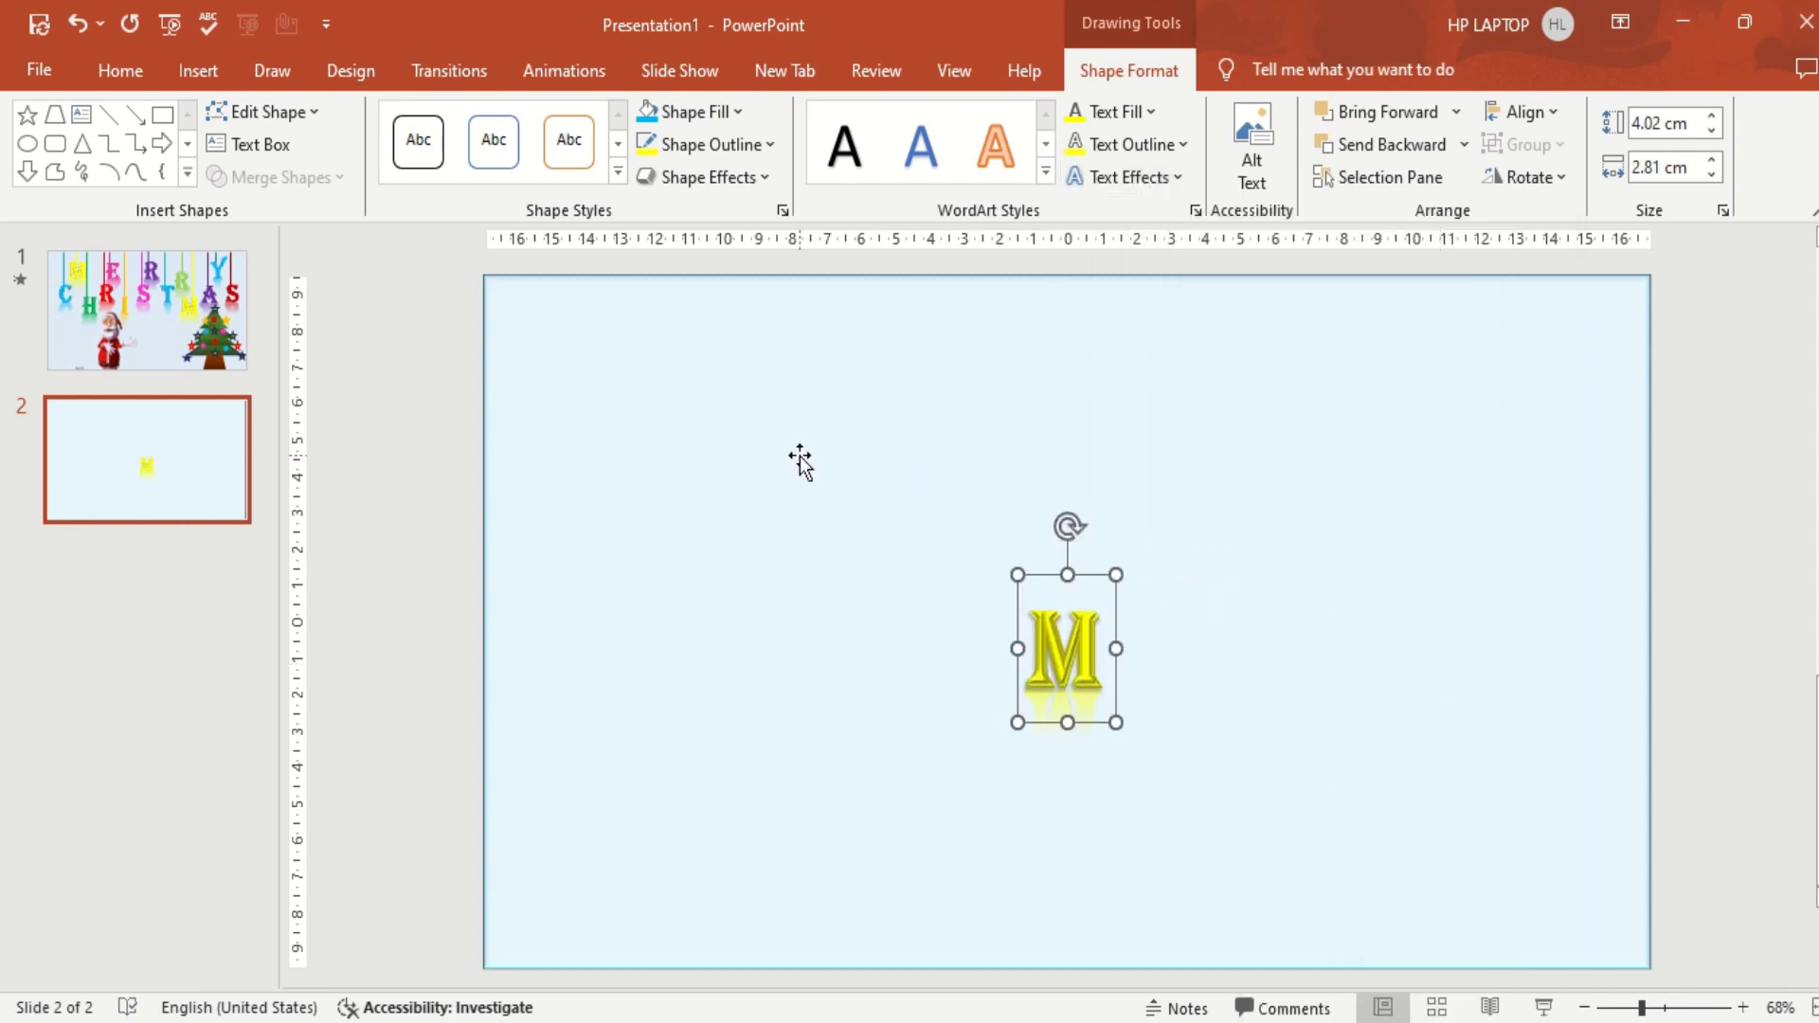
pyautogui.click(198, 70)
# Draw a vertical line running down into the top of the M.
pyautogui.click(434, 170)
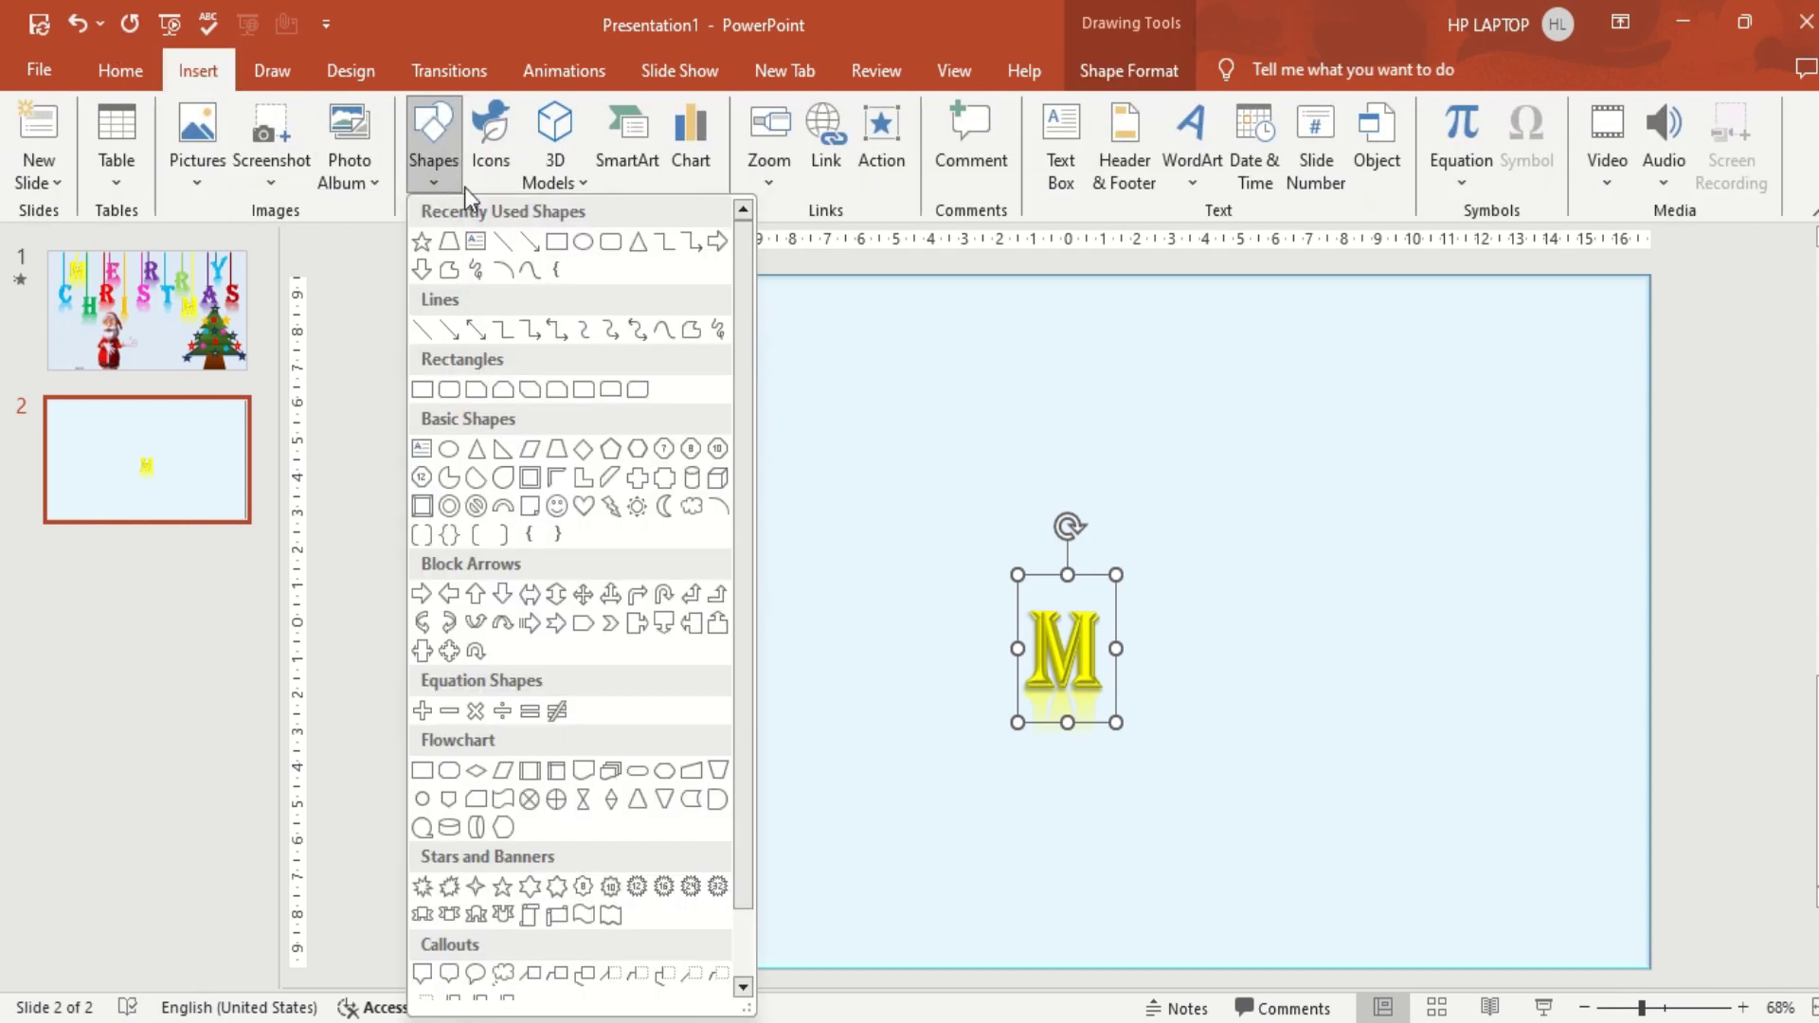
pyautogui.click(508, 248)
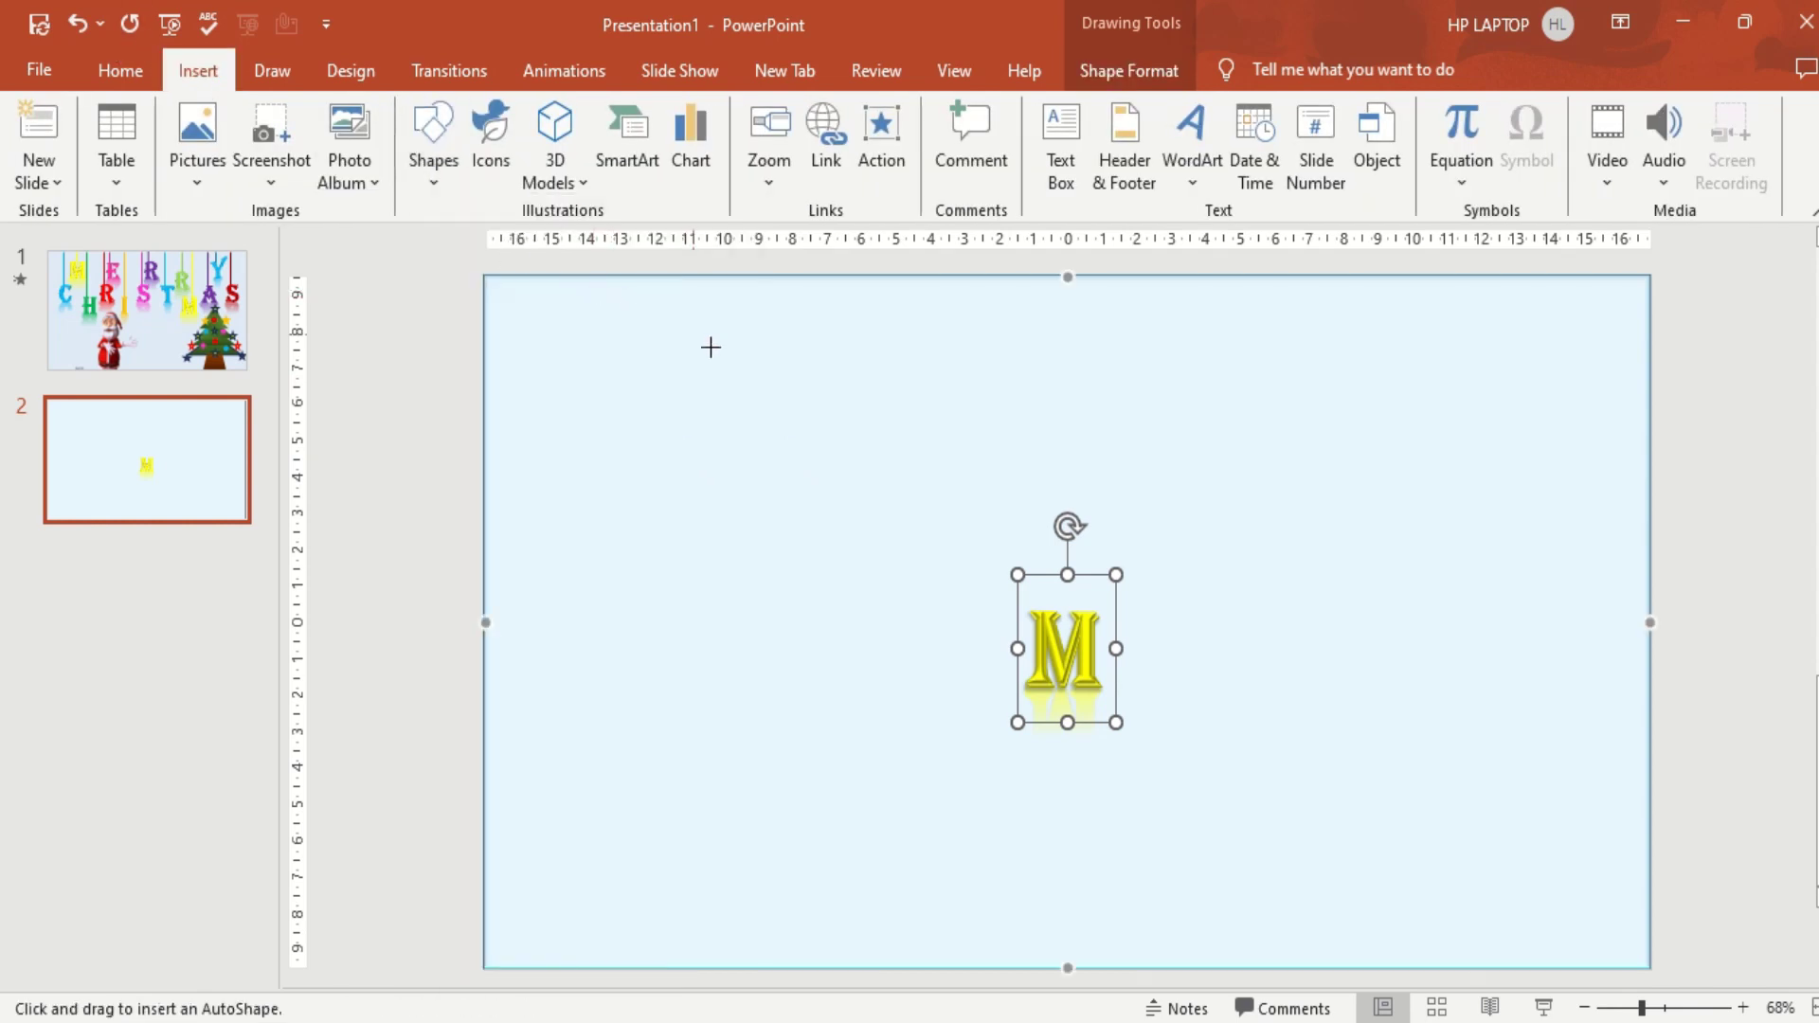
pyautogui.moveTo(1029, 494); pyautogui.dragTo(1047, 641)
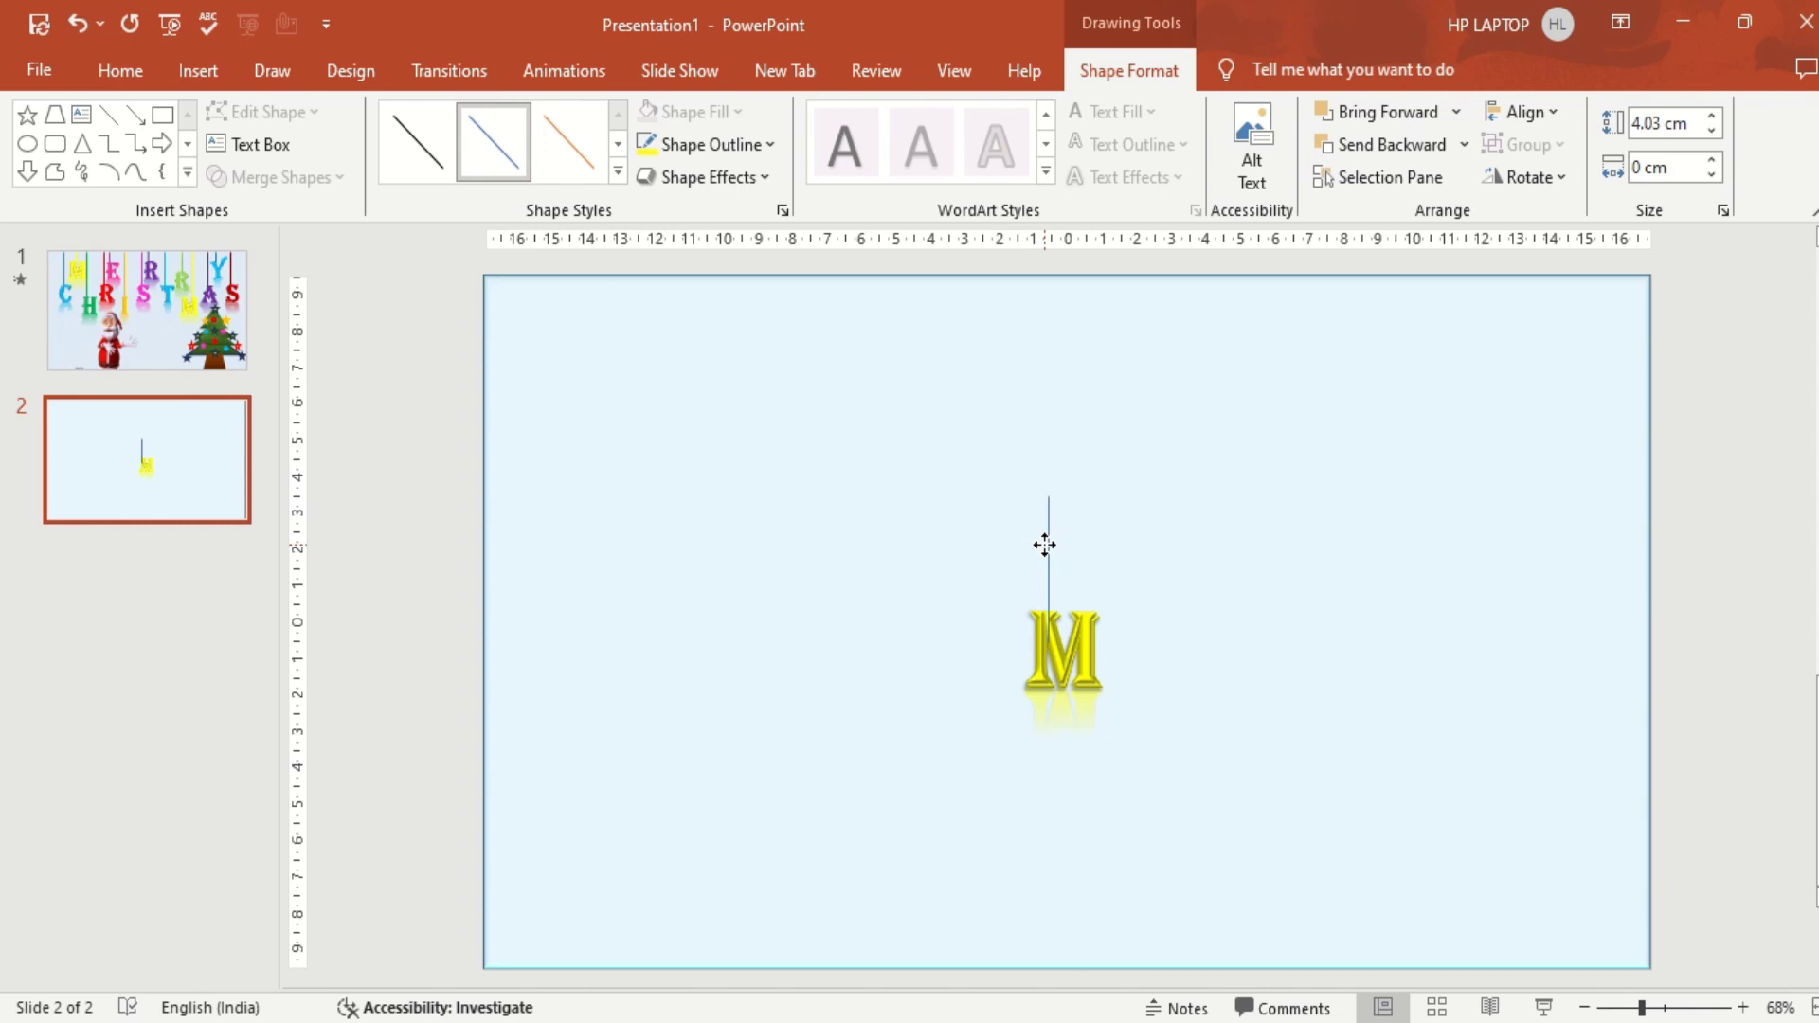
pyautogui.moveTo(1044, 545); pyautogui.dragTo(1040, 551)
# Make the line 6 pt thick and give it a bevel effect.
pyautogui.click(769, 154)
pyautogui.click(805, 552)
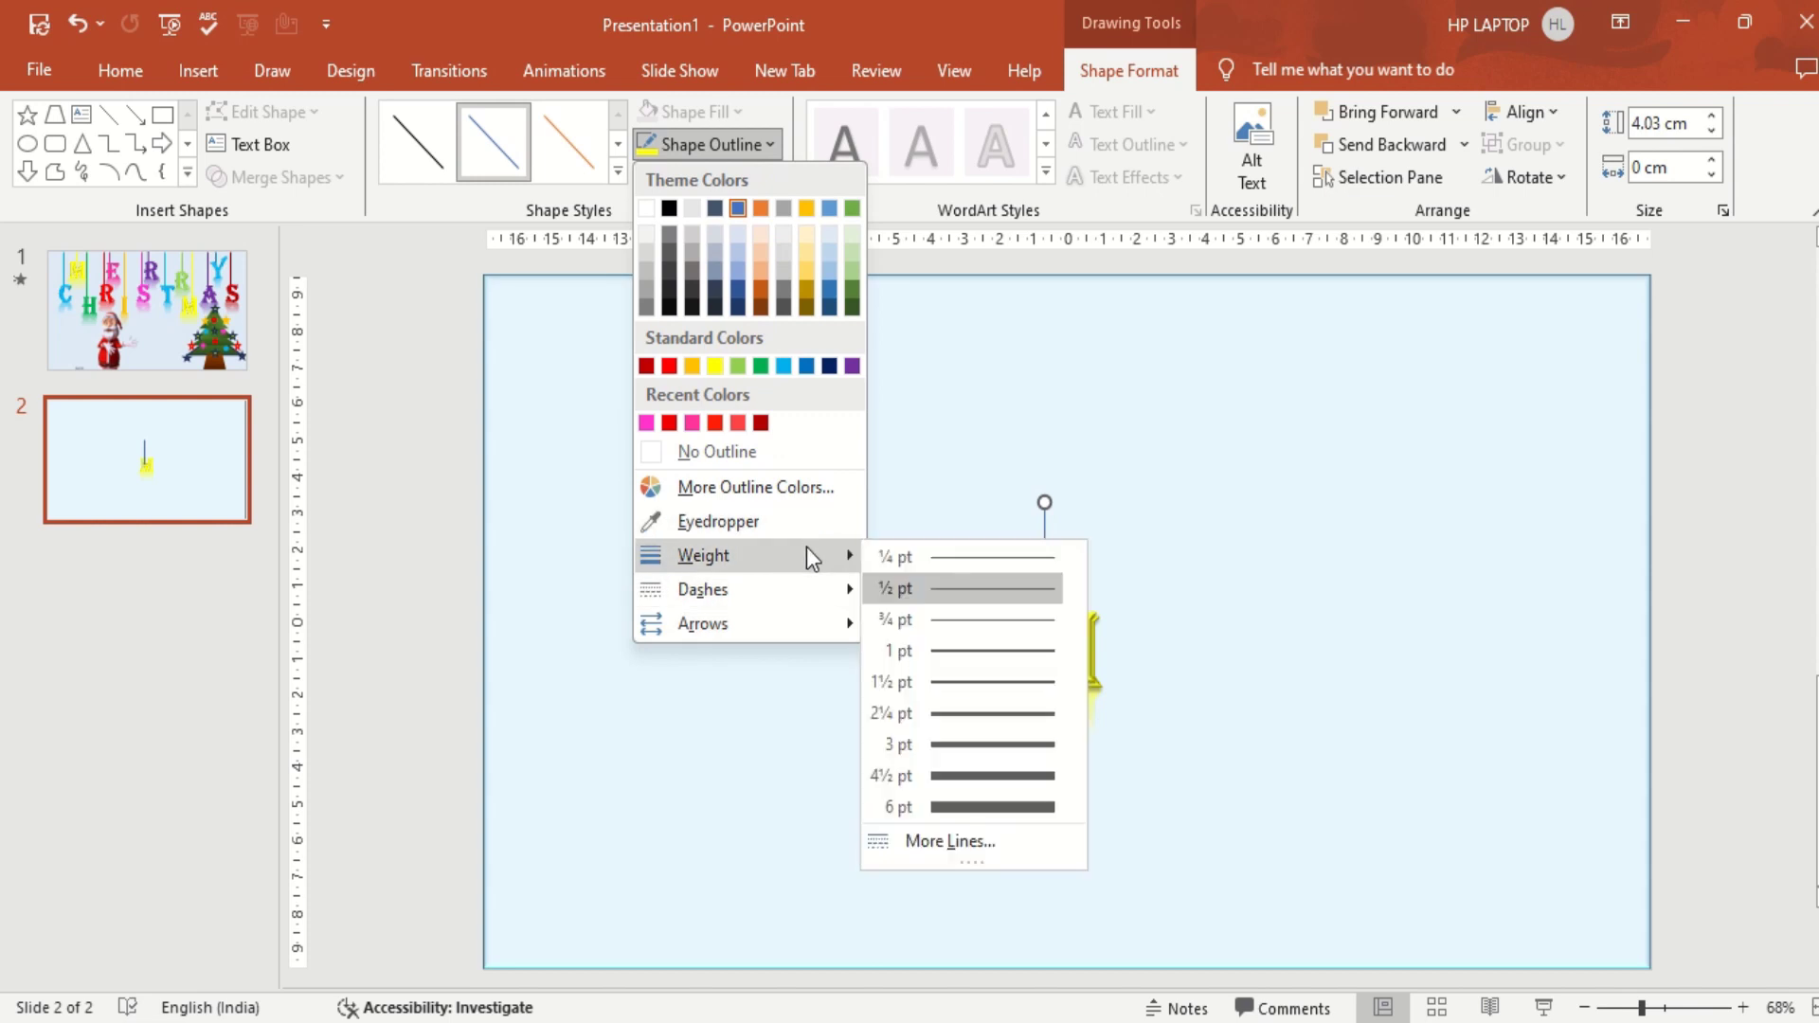
pyautogui.click(1018, 805)
pyautogui.click(757, 180)
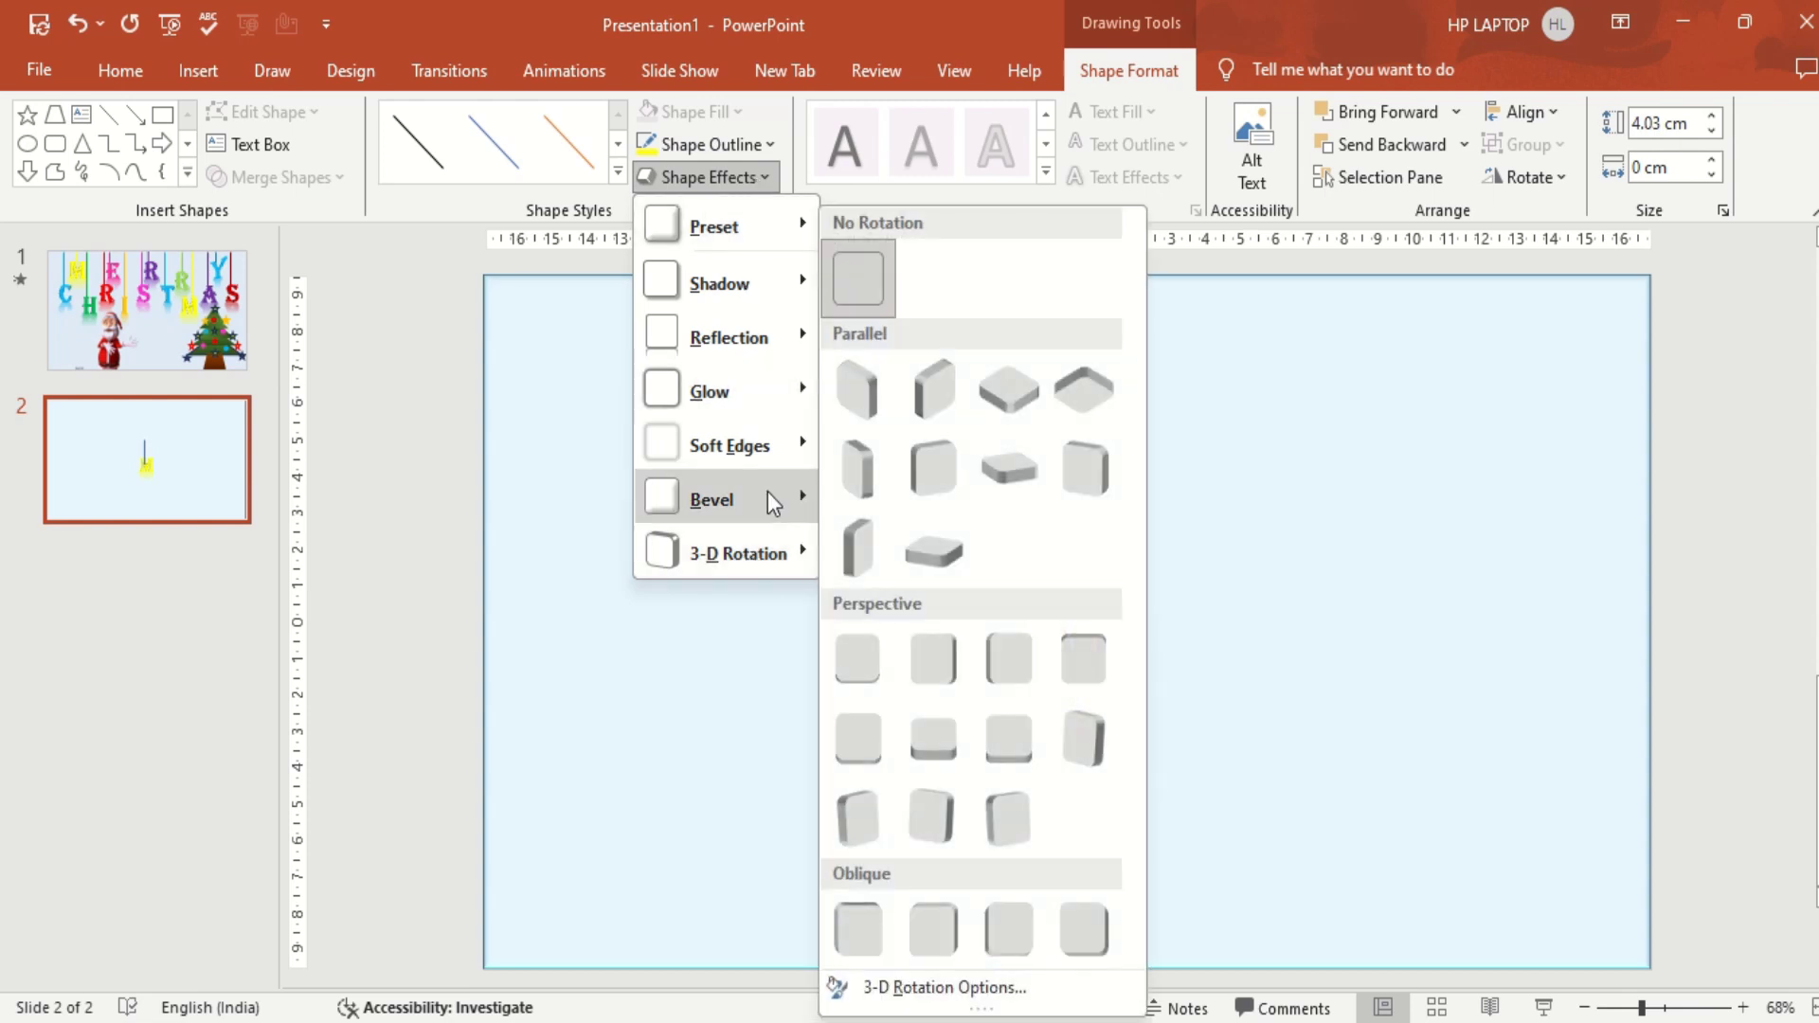
pyautogui.moveTo(714, 498)
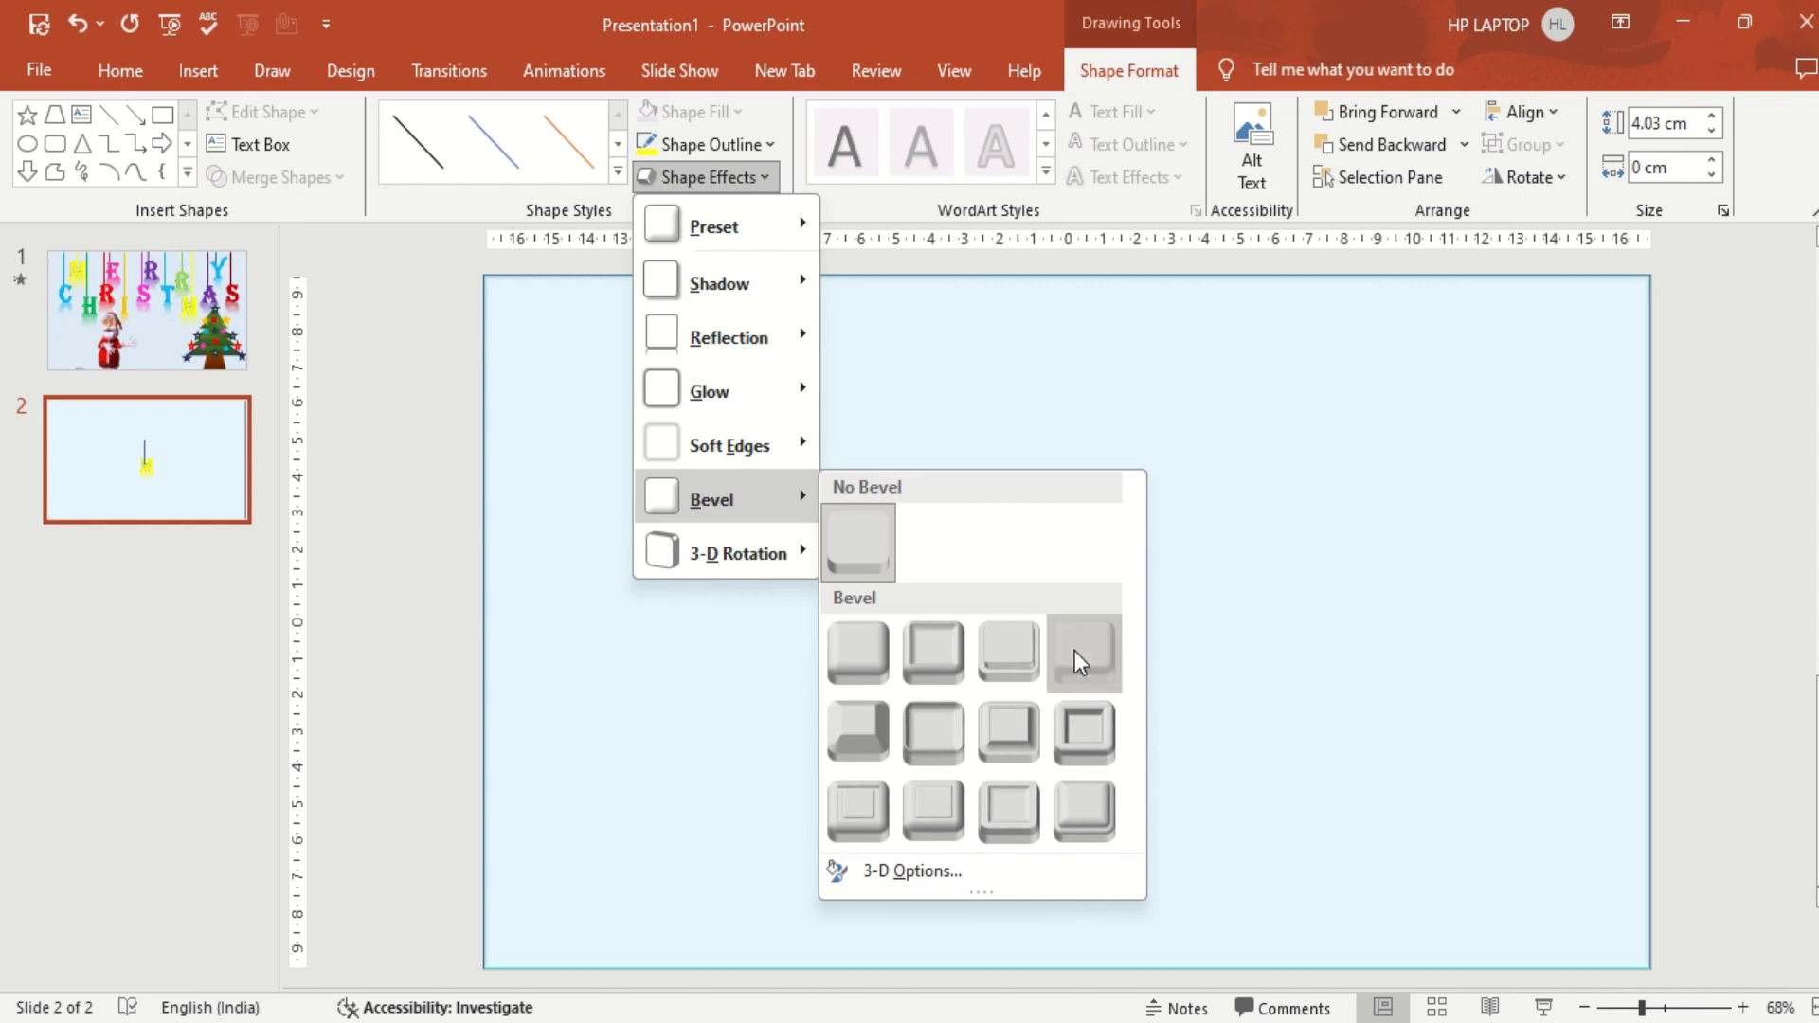
pyautogui.click(1074, 651)
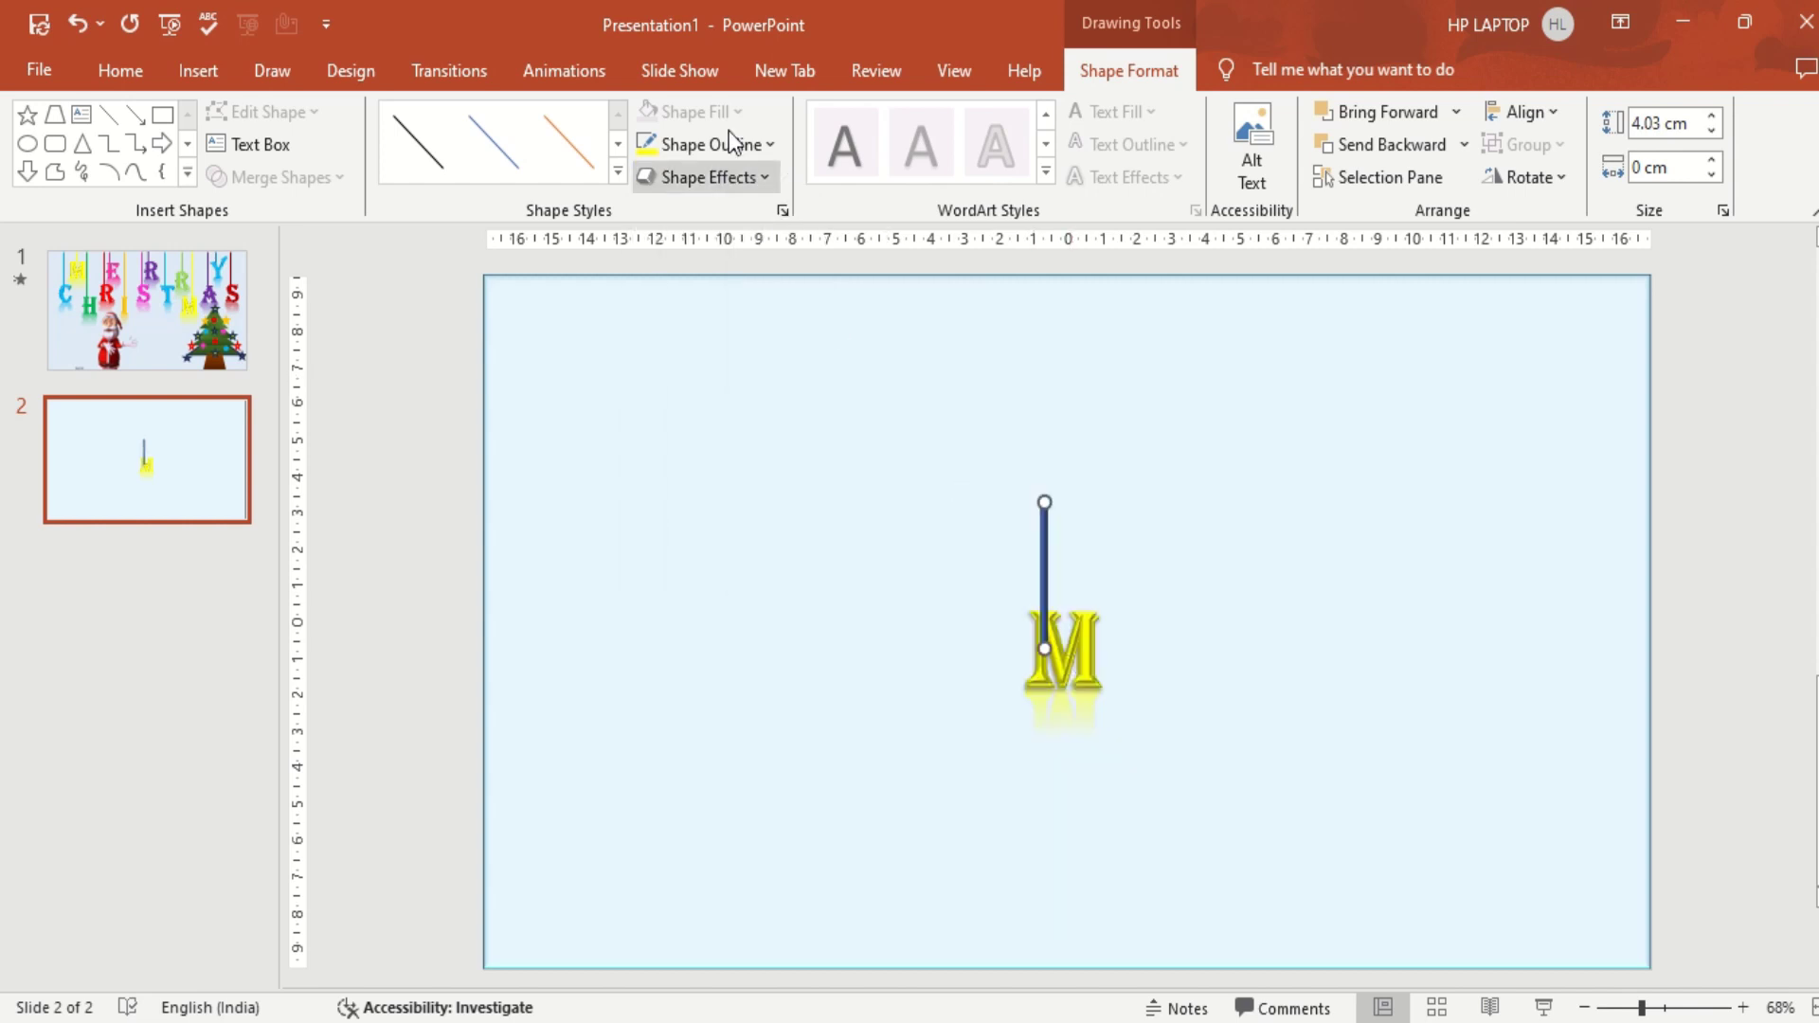
# Colour the string yellow, then try a 3-D preset effect on it and undo it.
pyautogui.click(692, 145)
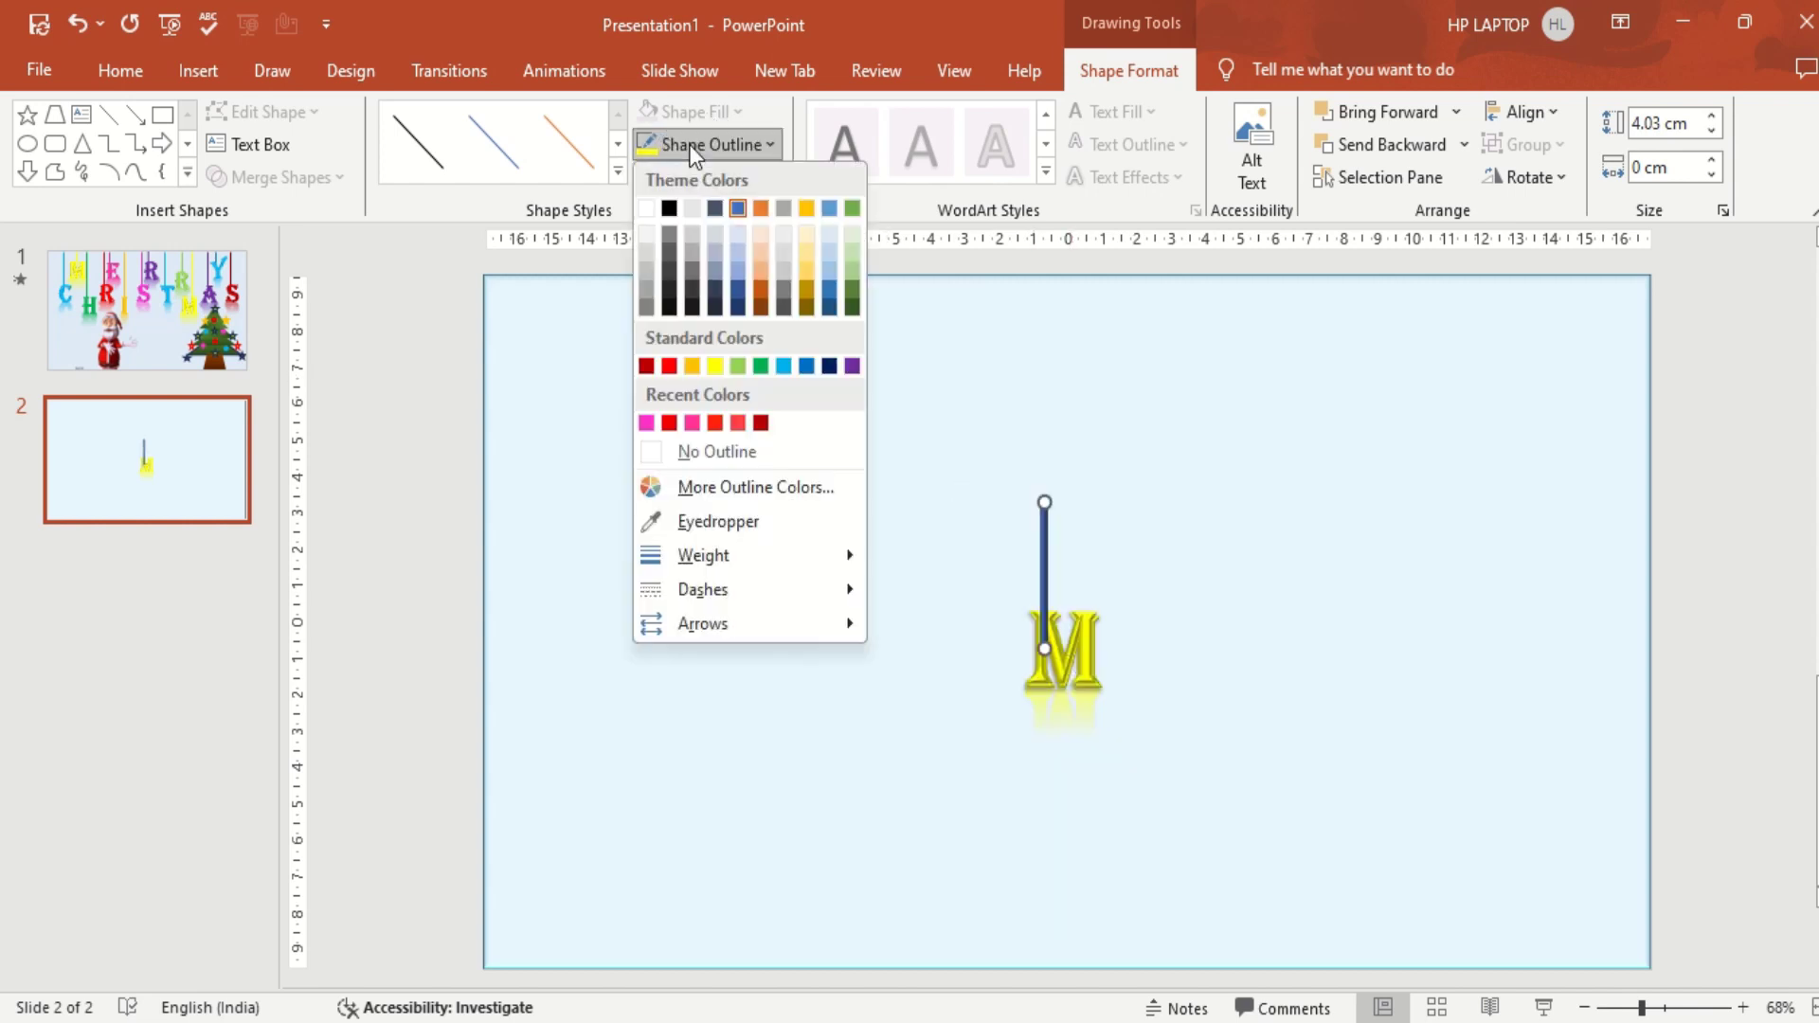
pyautogui.click(716, 367)
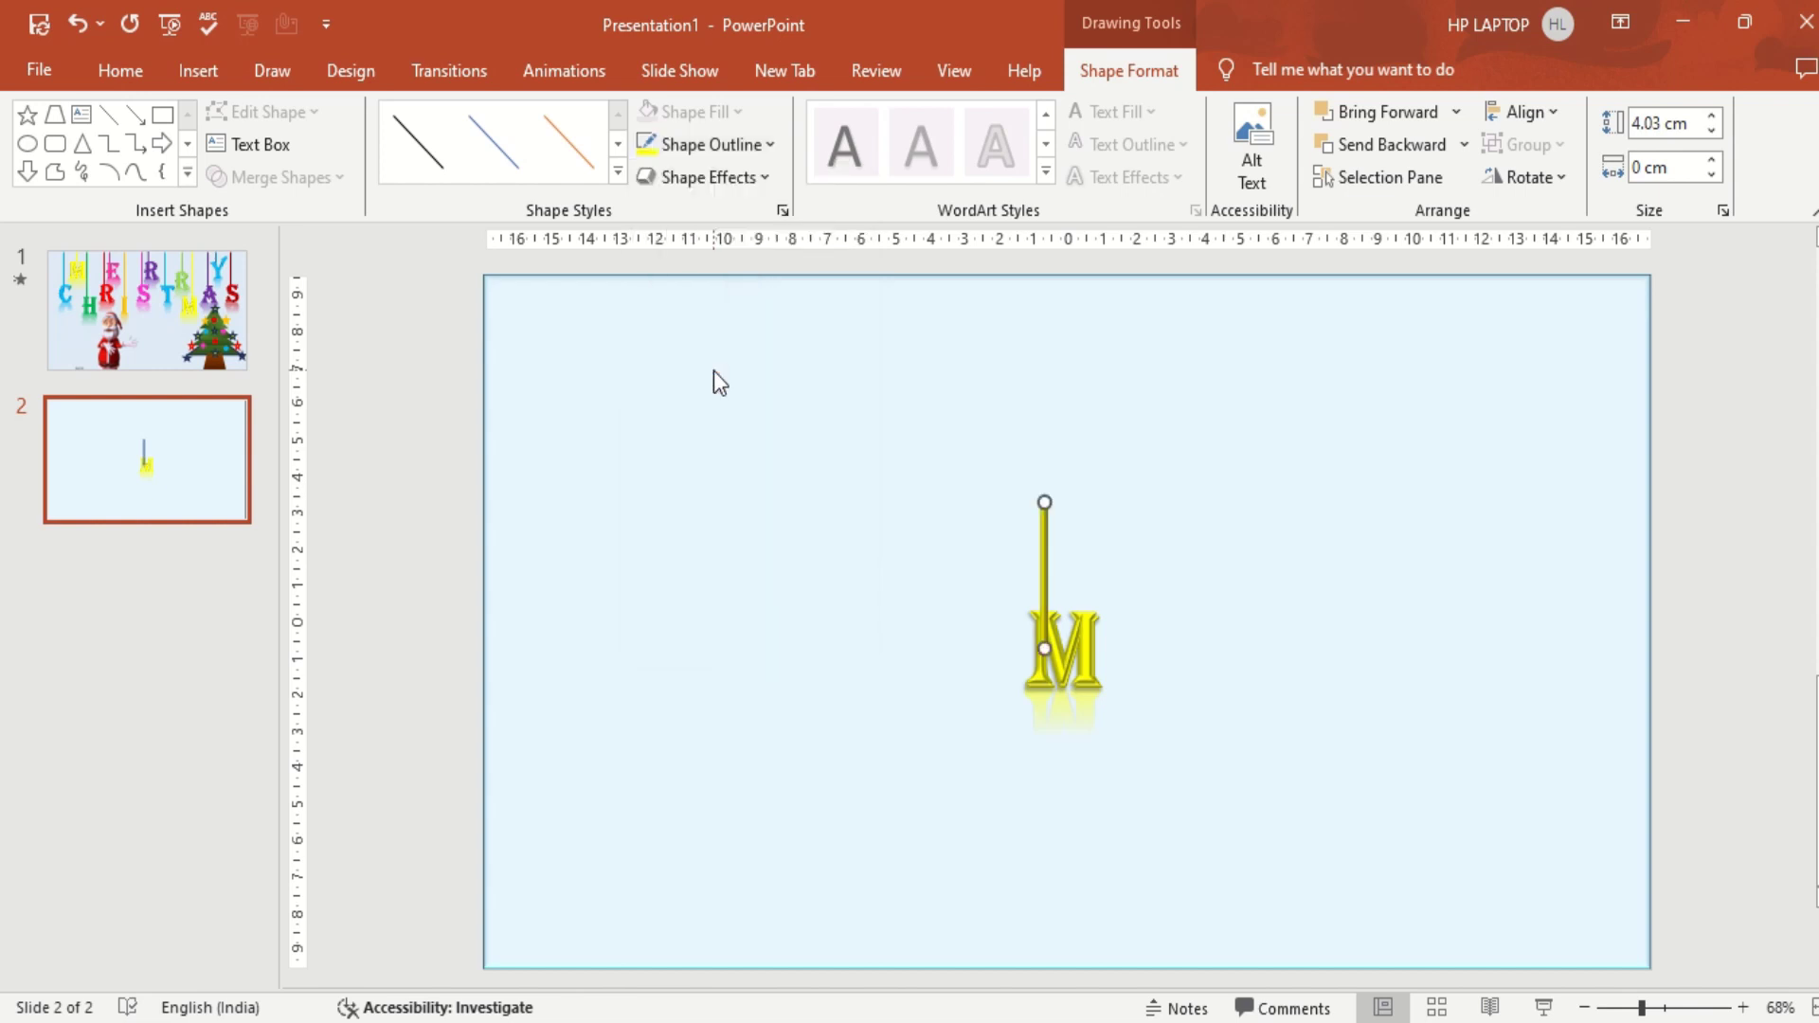
pyautogui.click(722, 140)
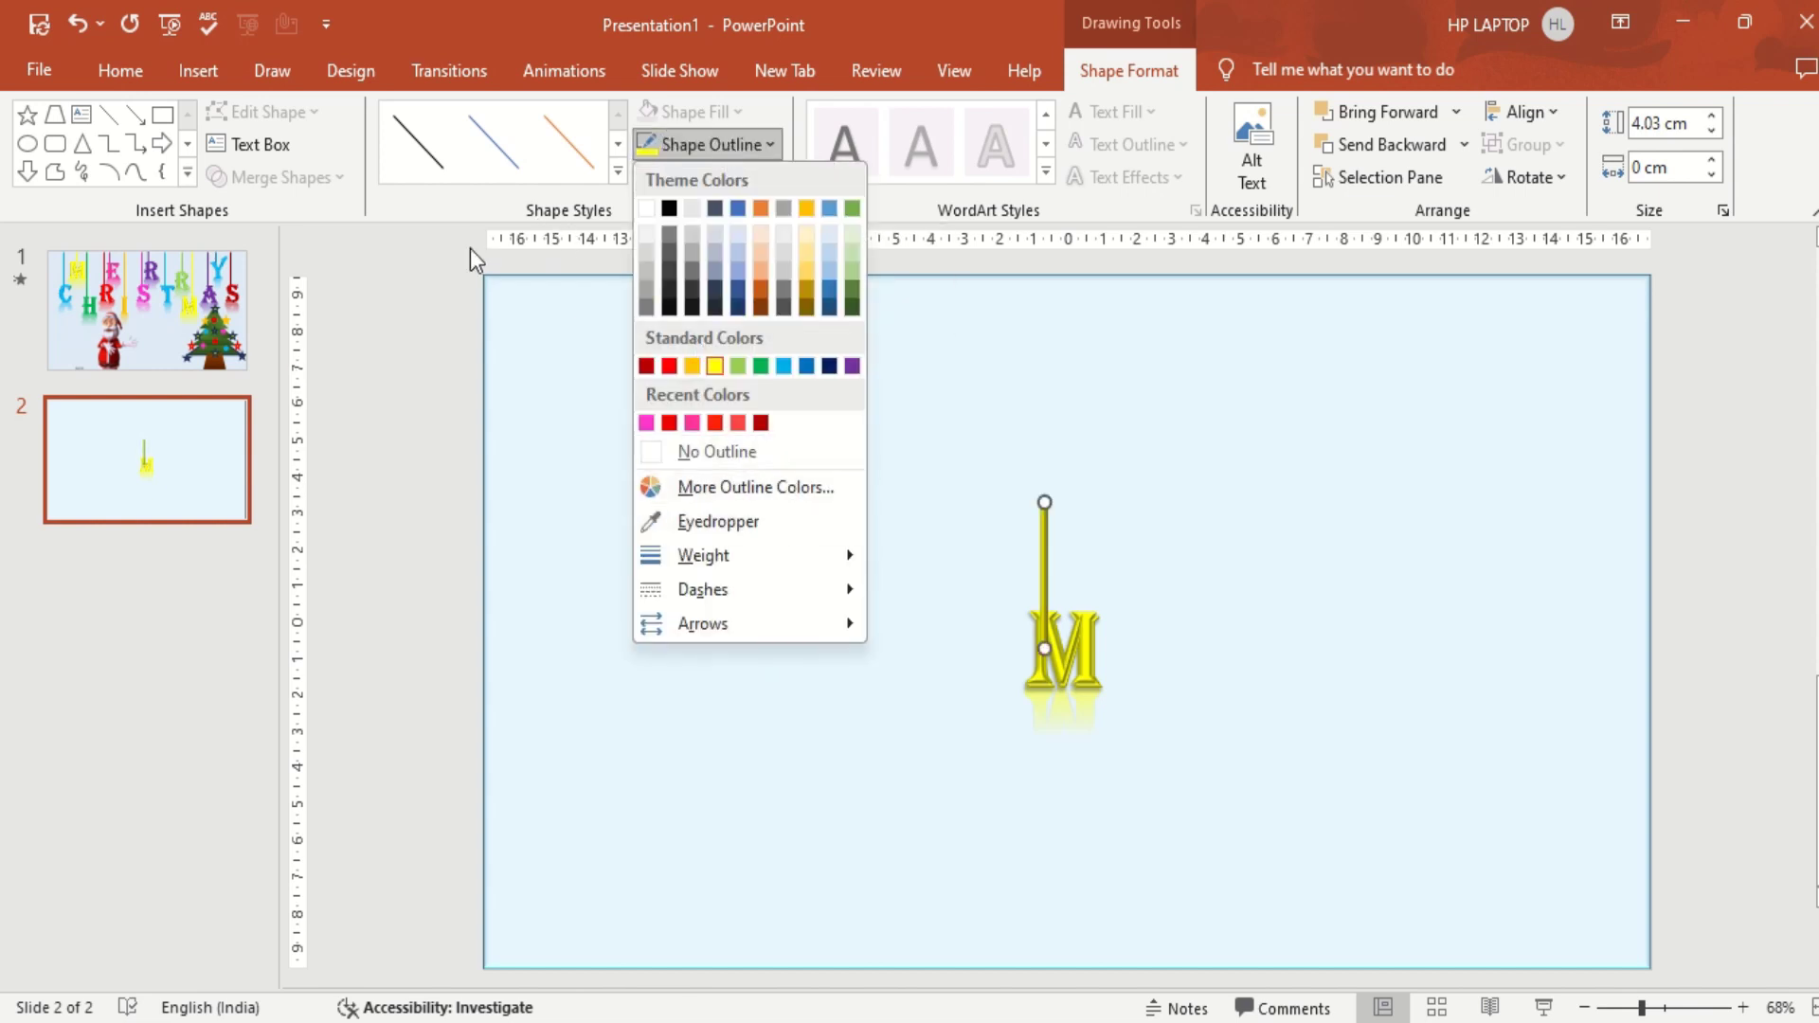
pyautogui.click(470, 248)
pyautogui.click(729, 178)
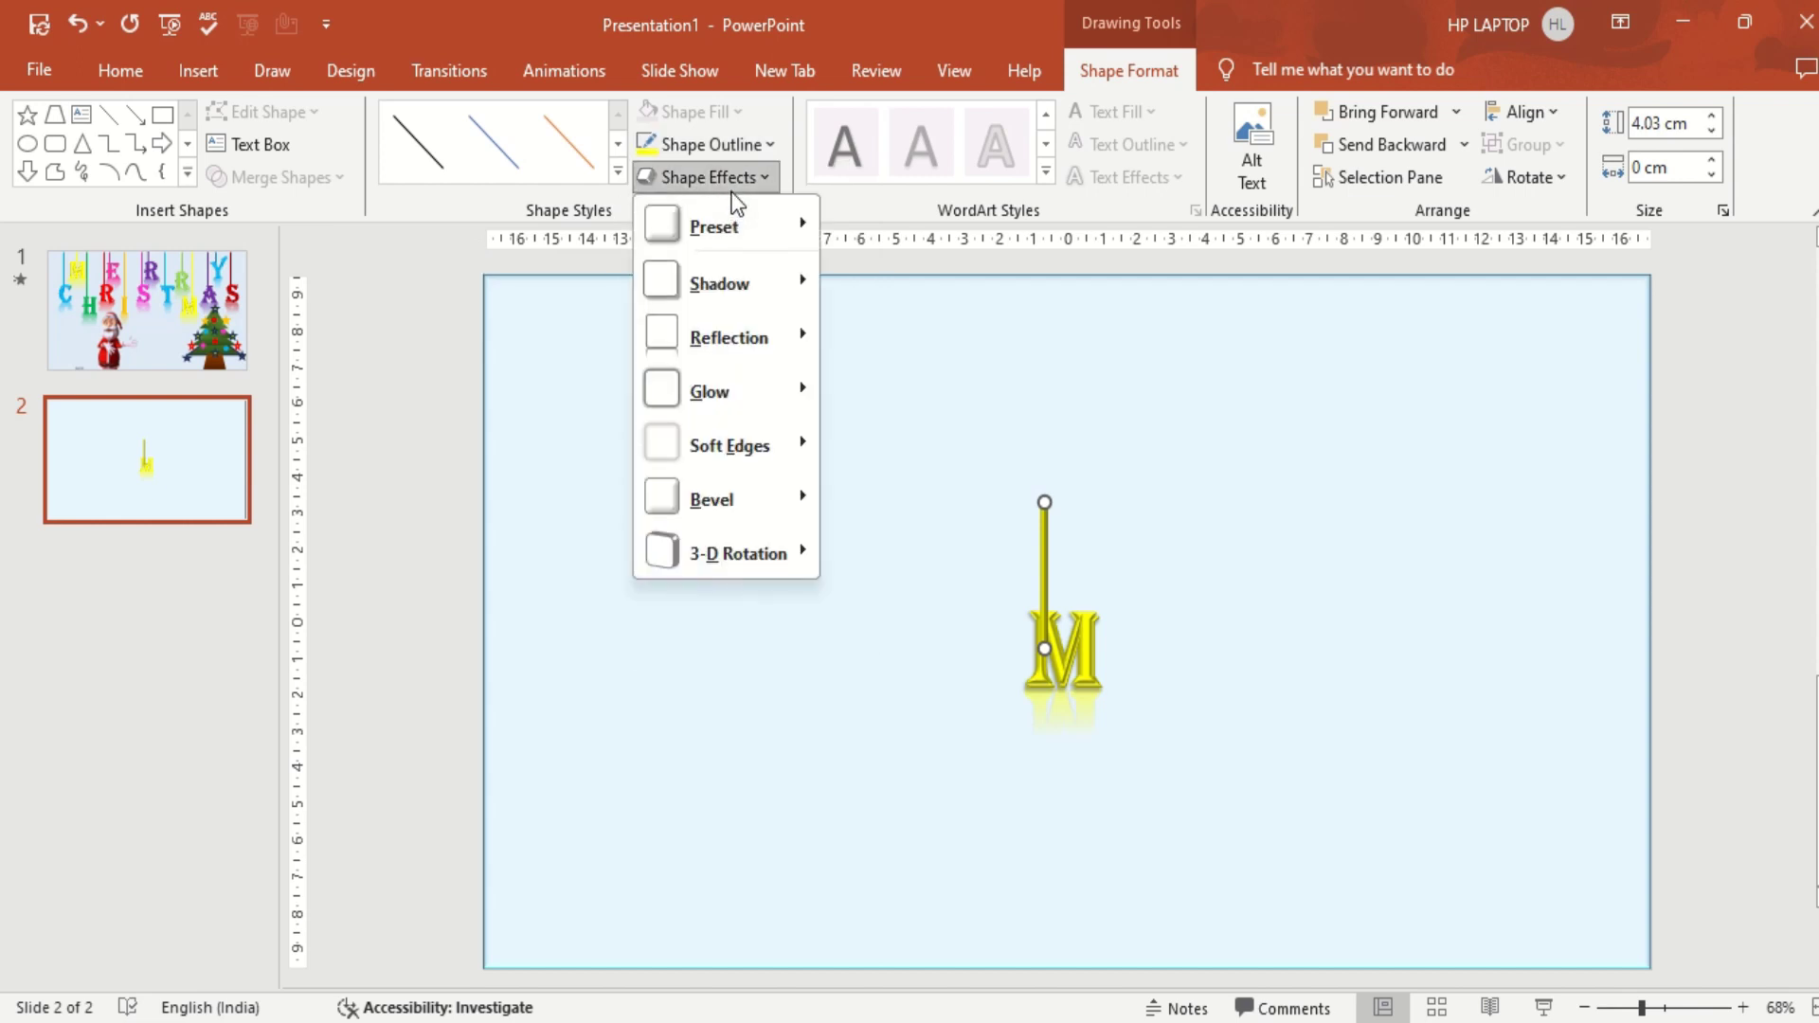
pyautogui.moveTo(718, 225)
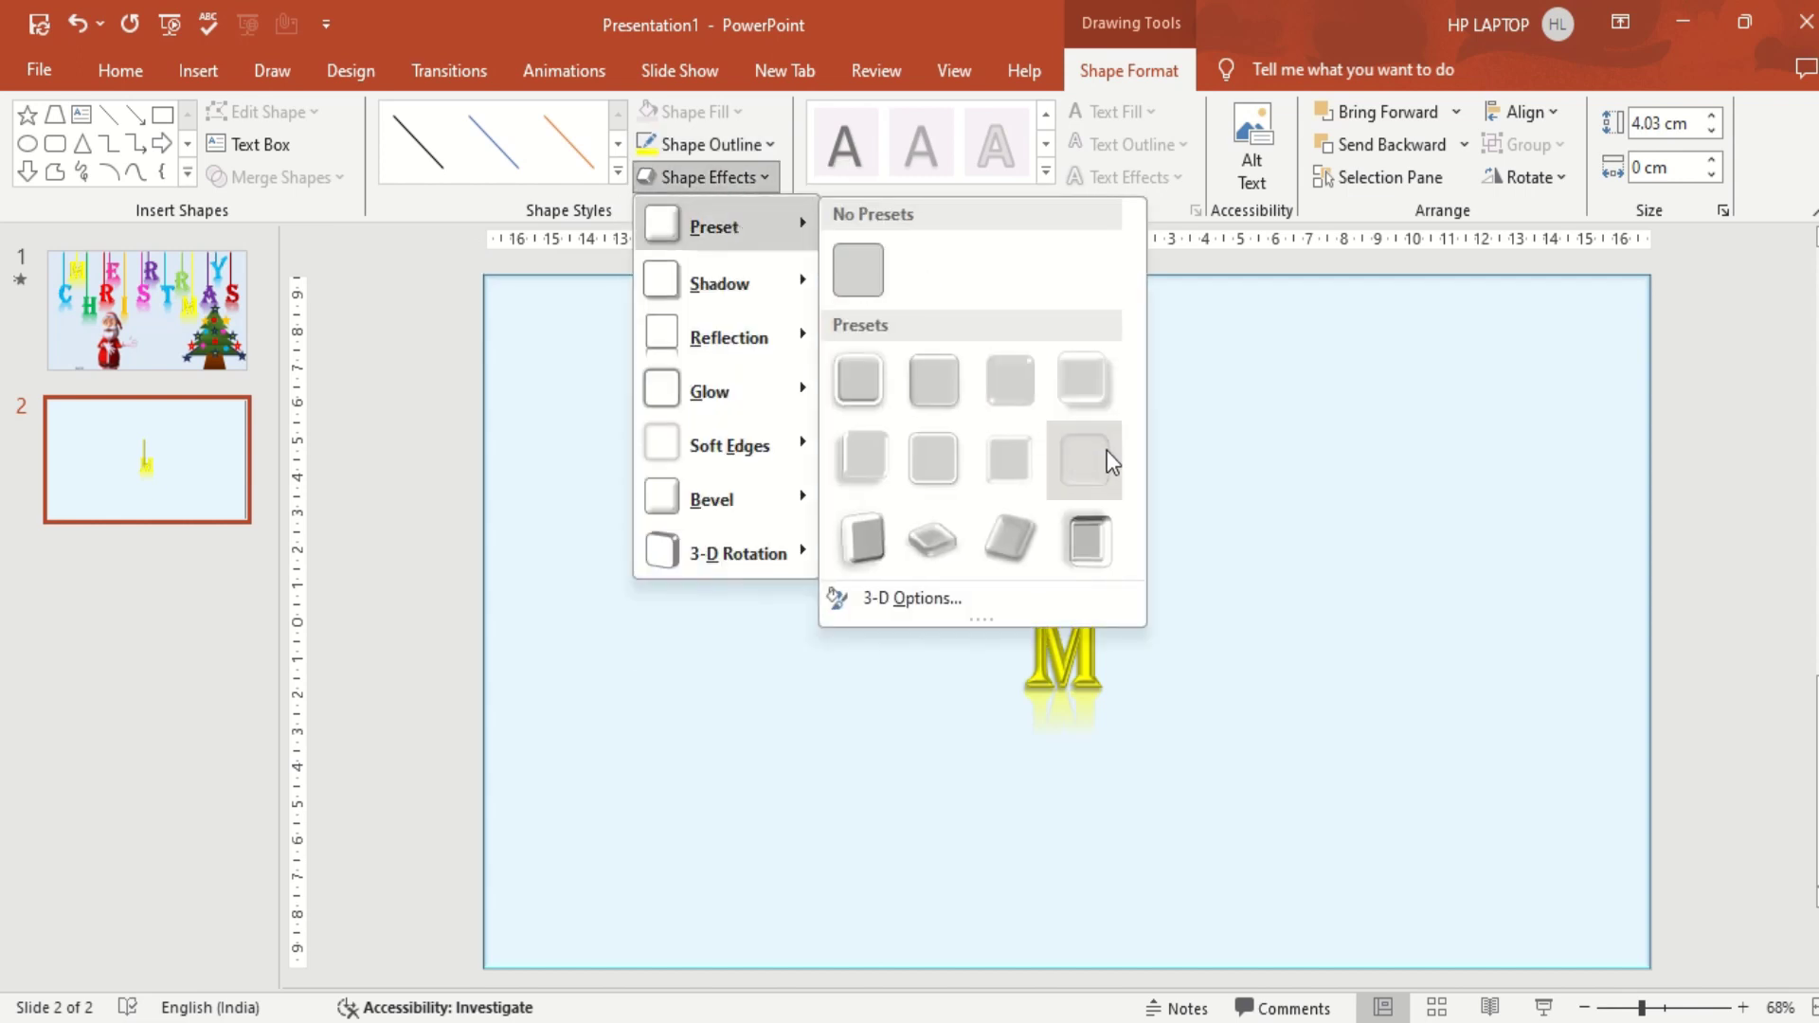
pyautogui.click(1110, 461)
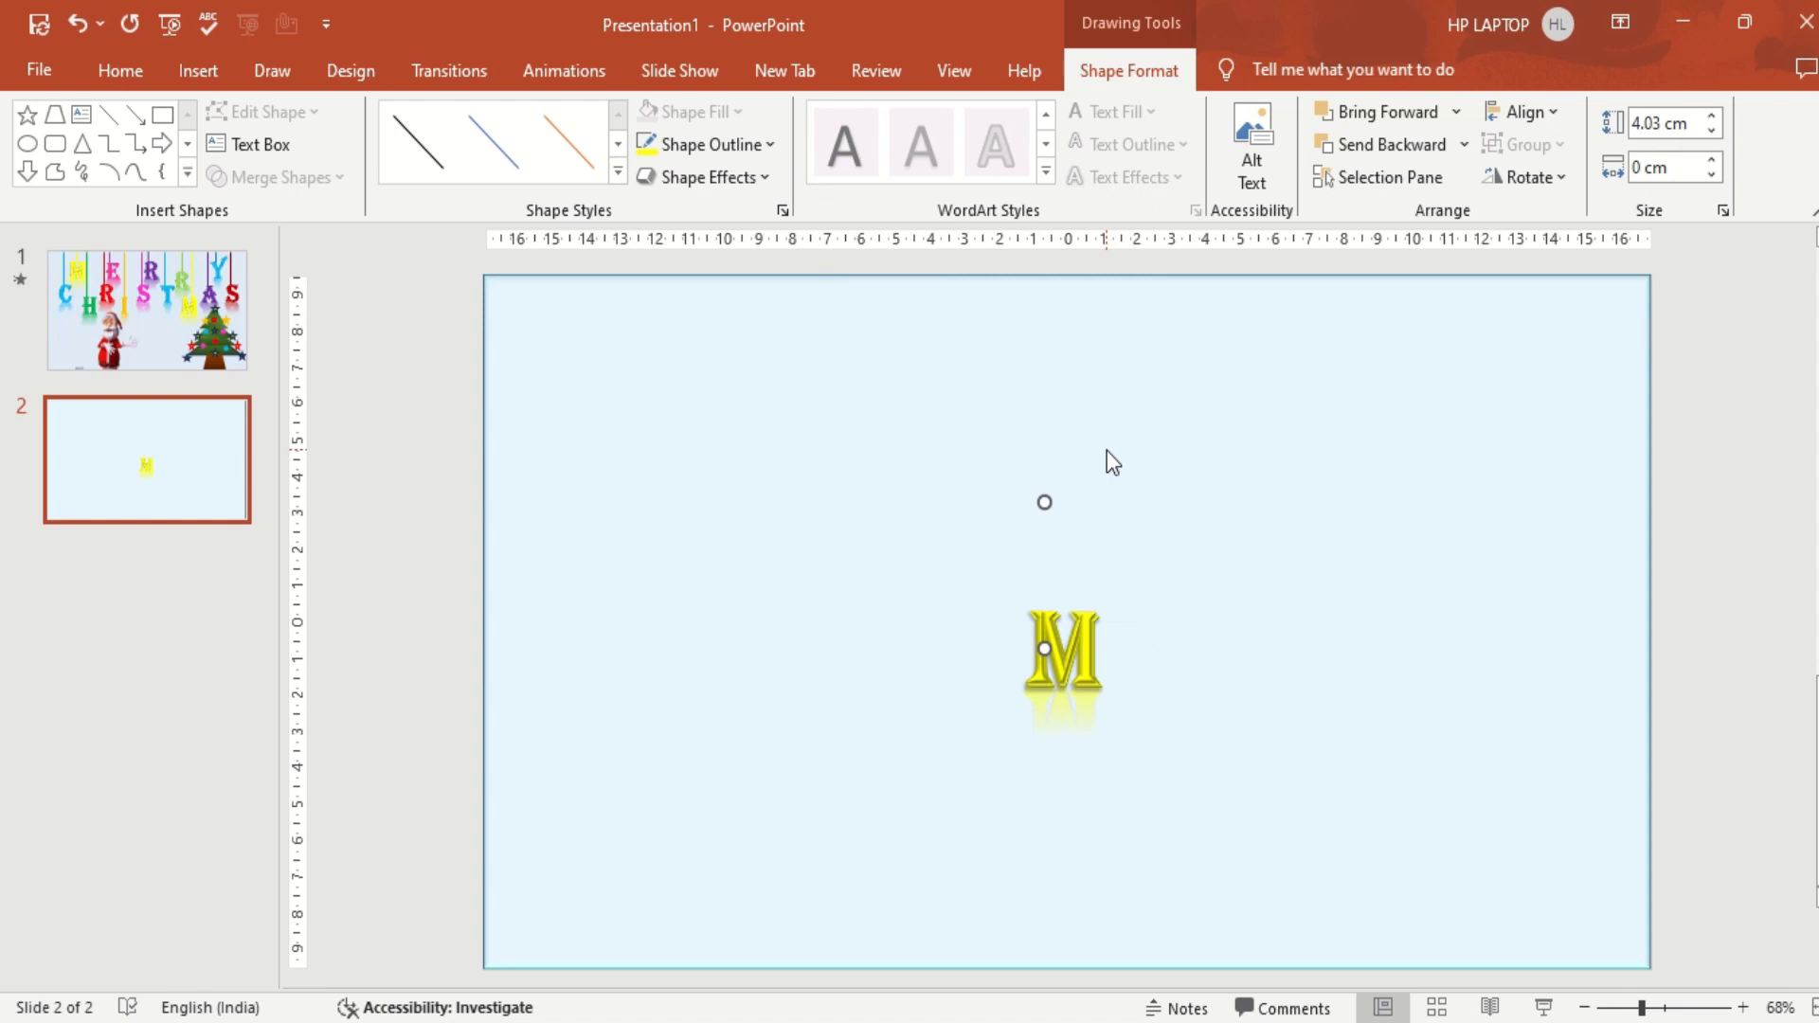
pyautogui.hotkey('ctrl', 'z')
pyautogui.hotkey('ctrl', 'z')
# Set the string to the thickest yellow outline and select it together with the M.
pyautogui.click(730, 150)
pyautogui.moveTo(703, 555)
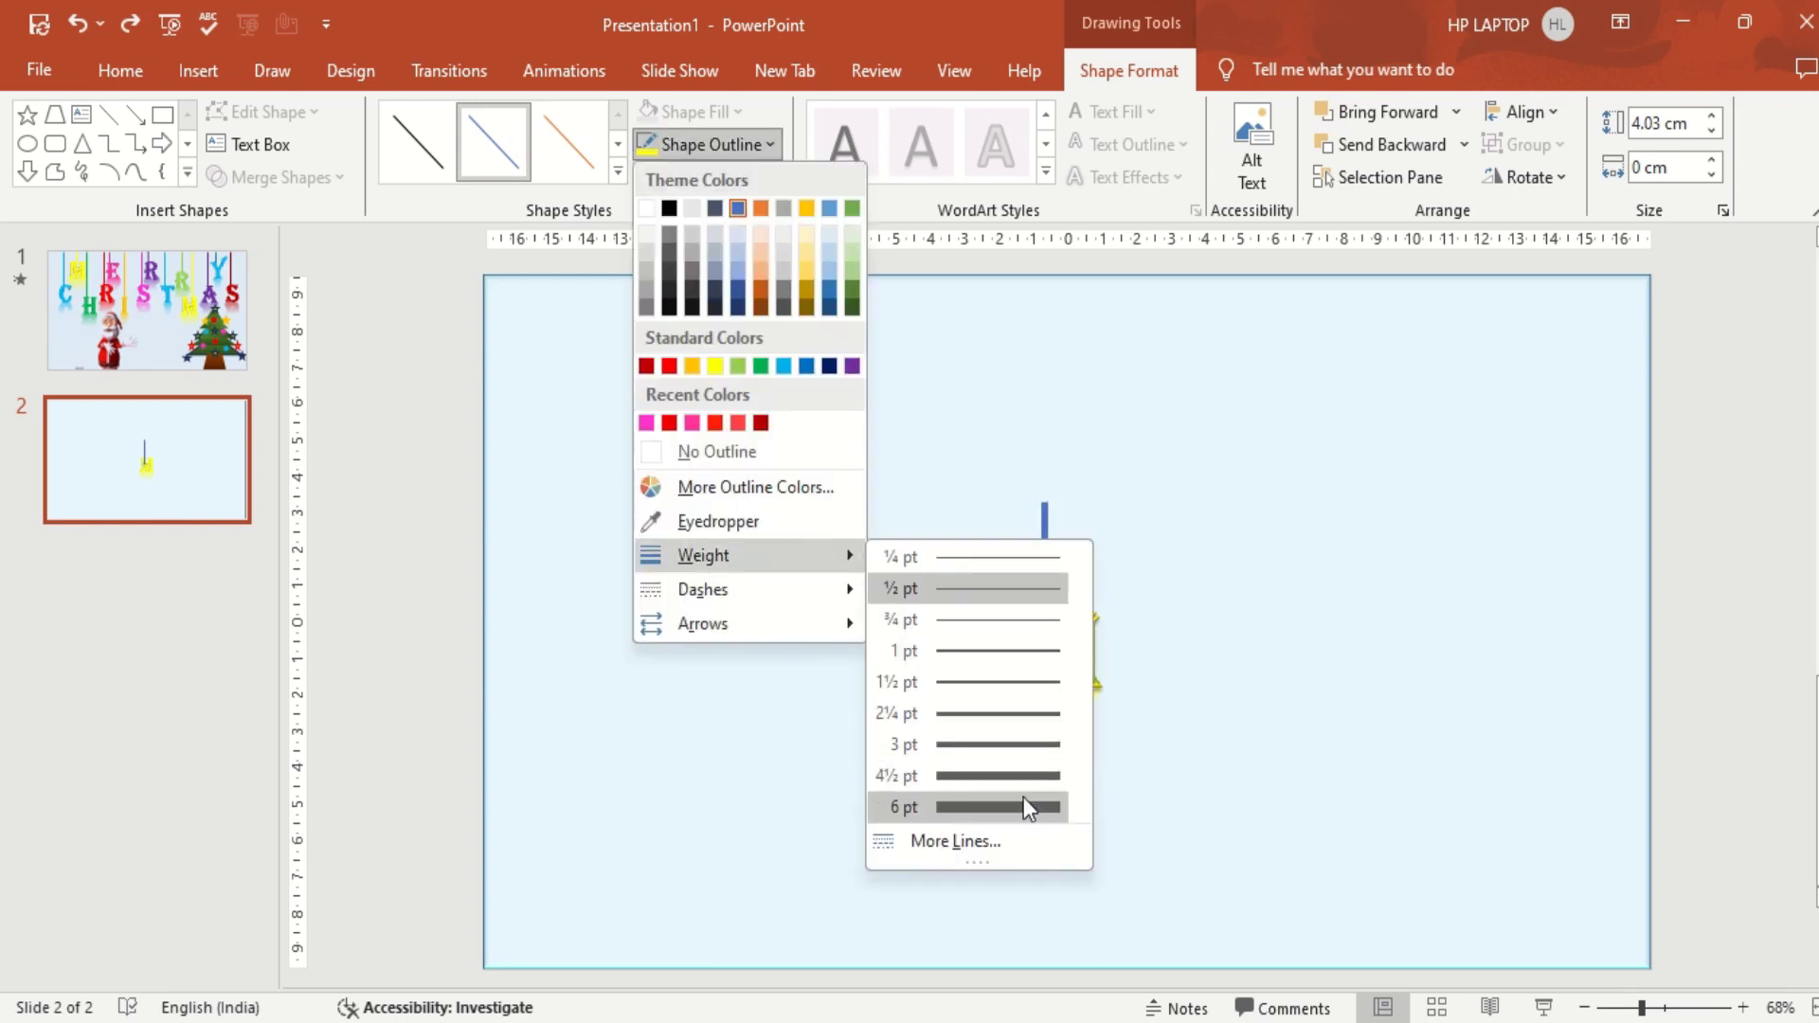
pyautogui.click(1023, 798)
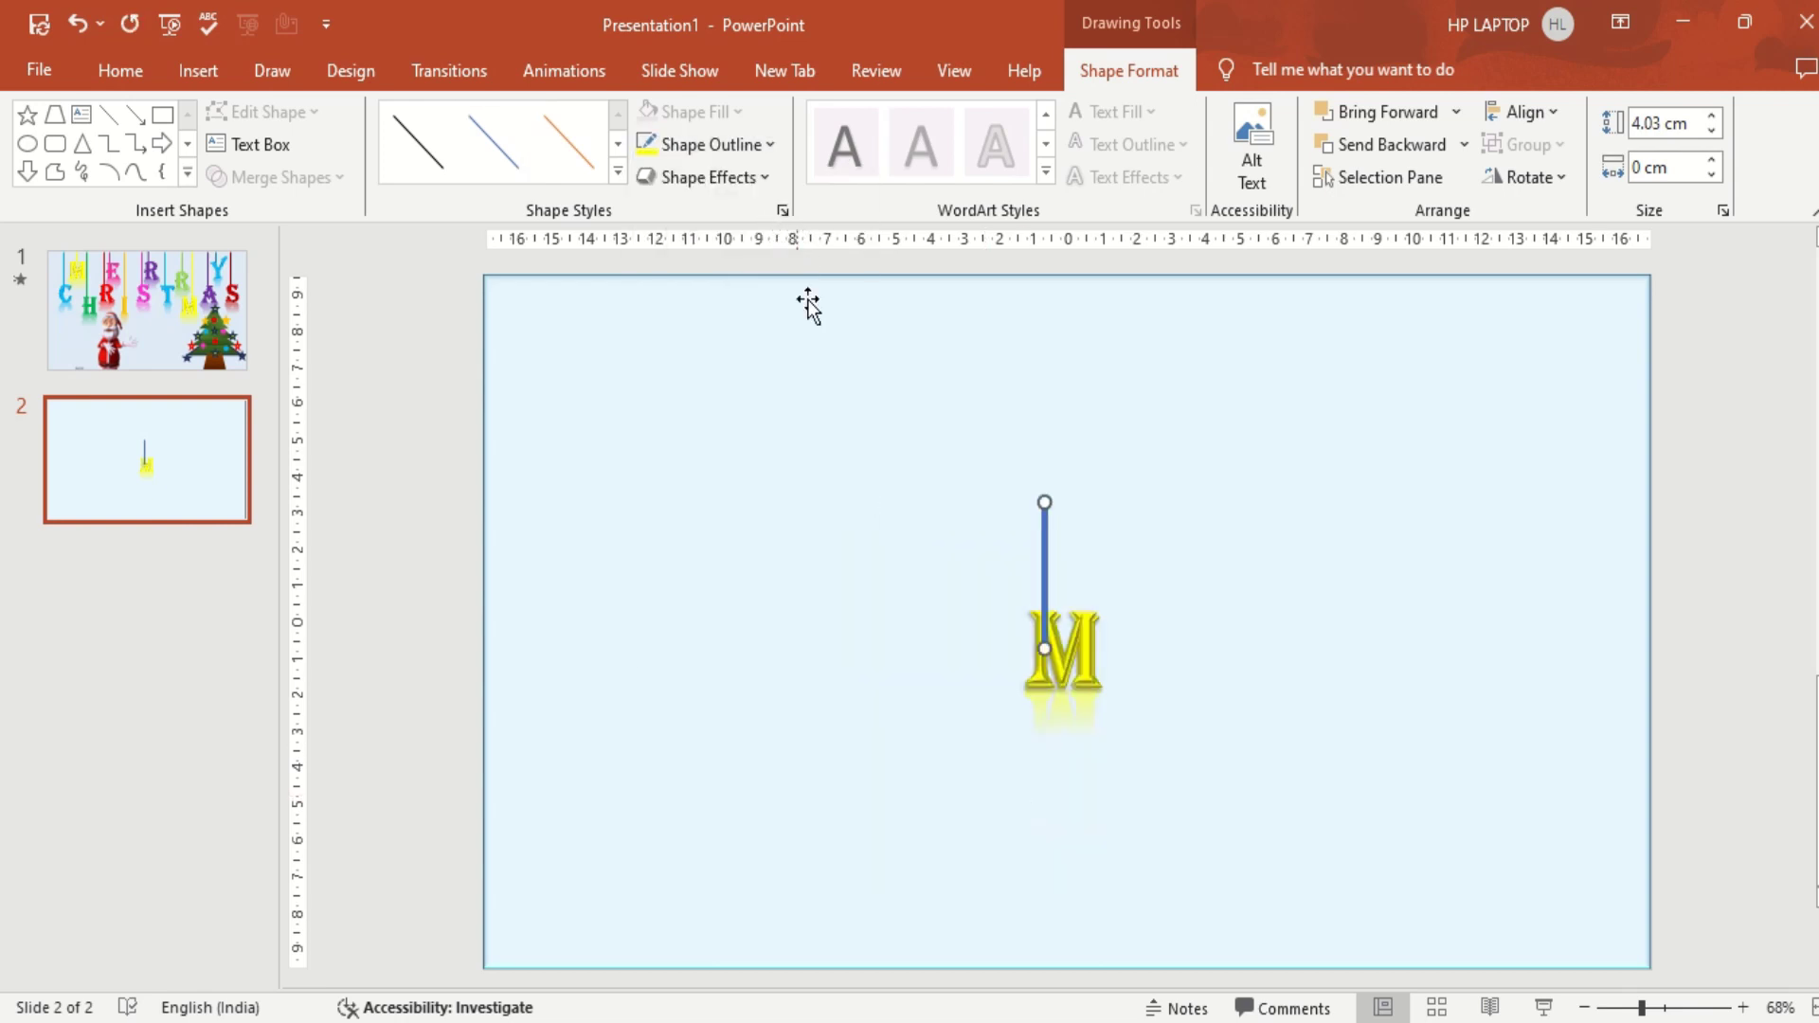
pyautogui.click(651, 145)
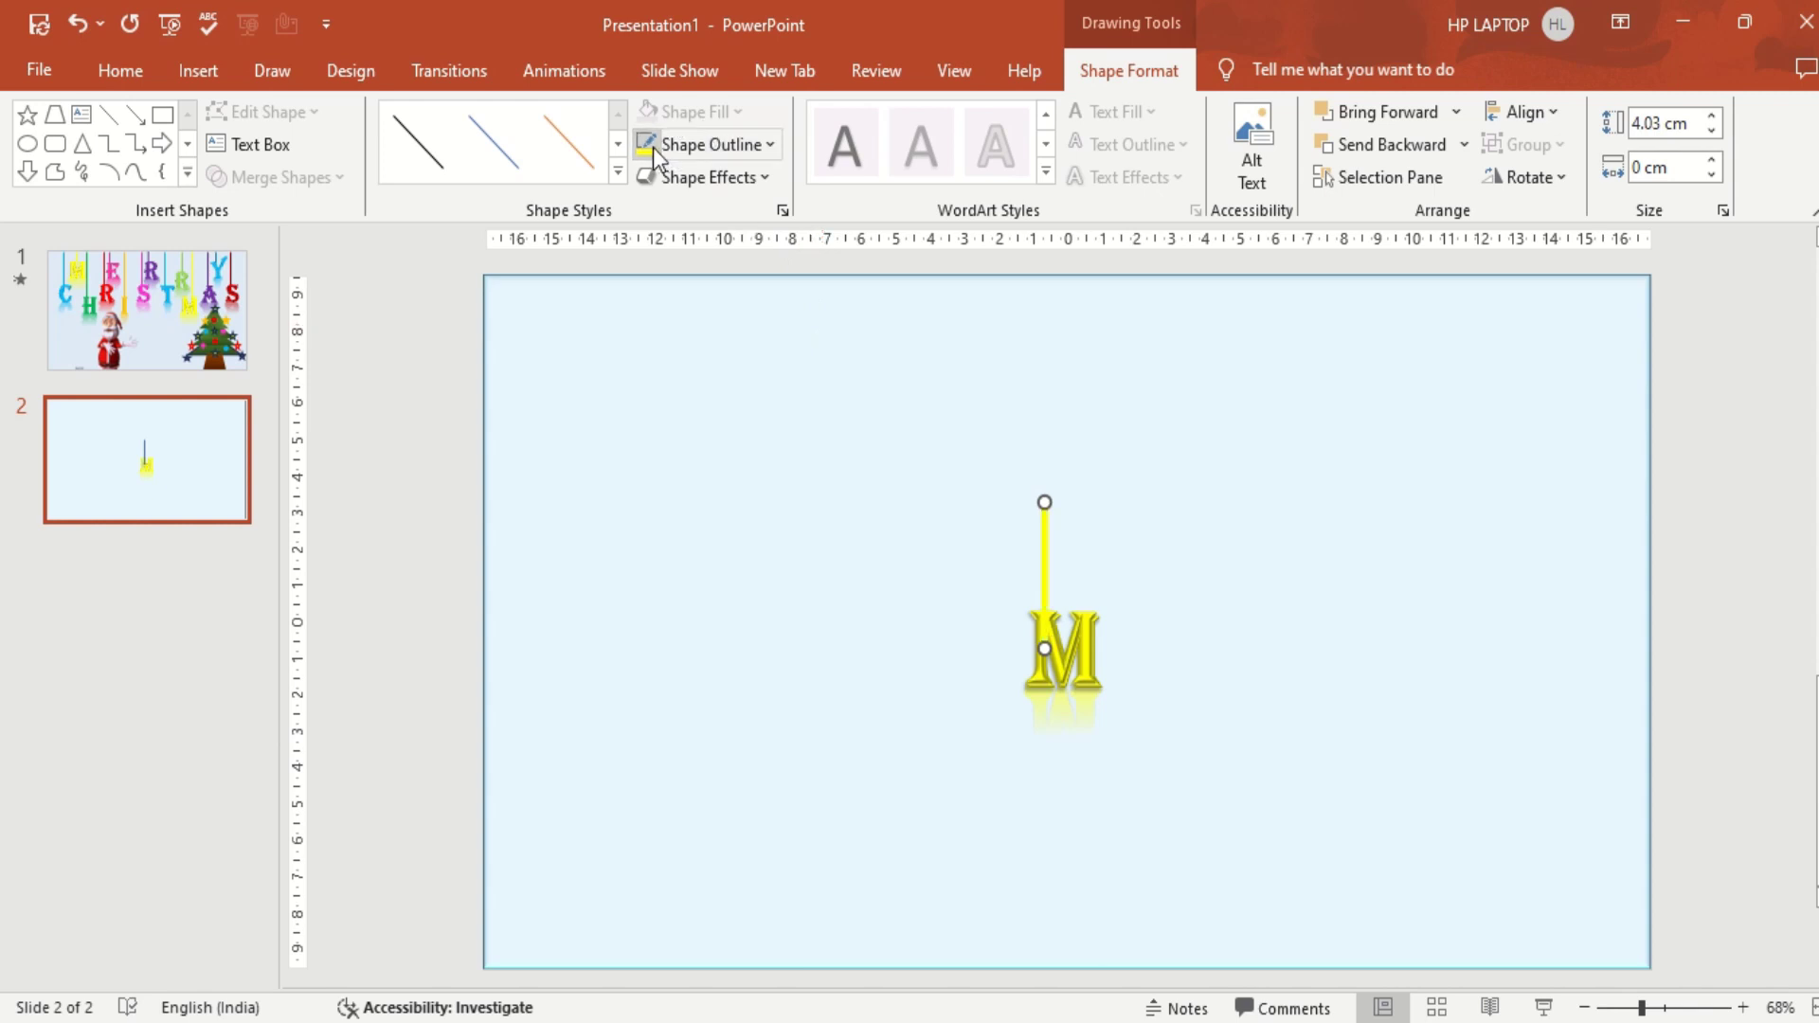
pyautogui.click(1129, 503)
pyautogui.click(1070, 663)
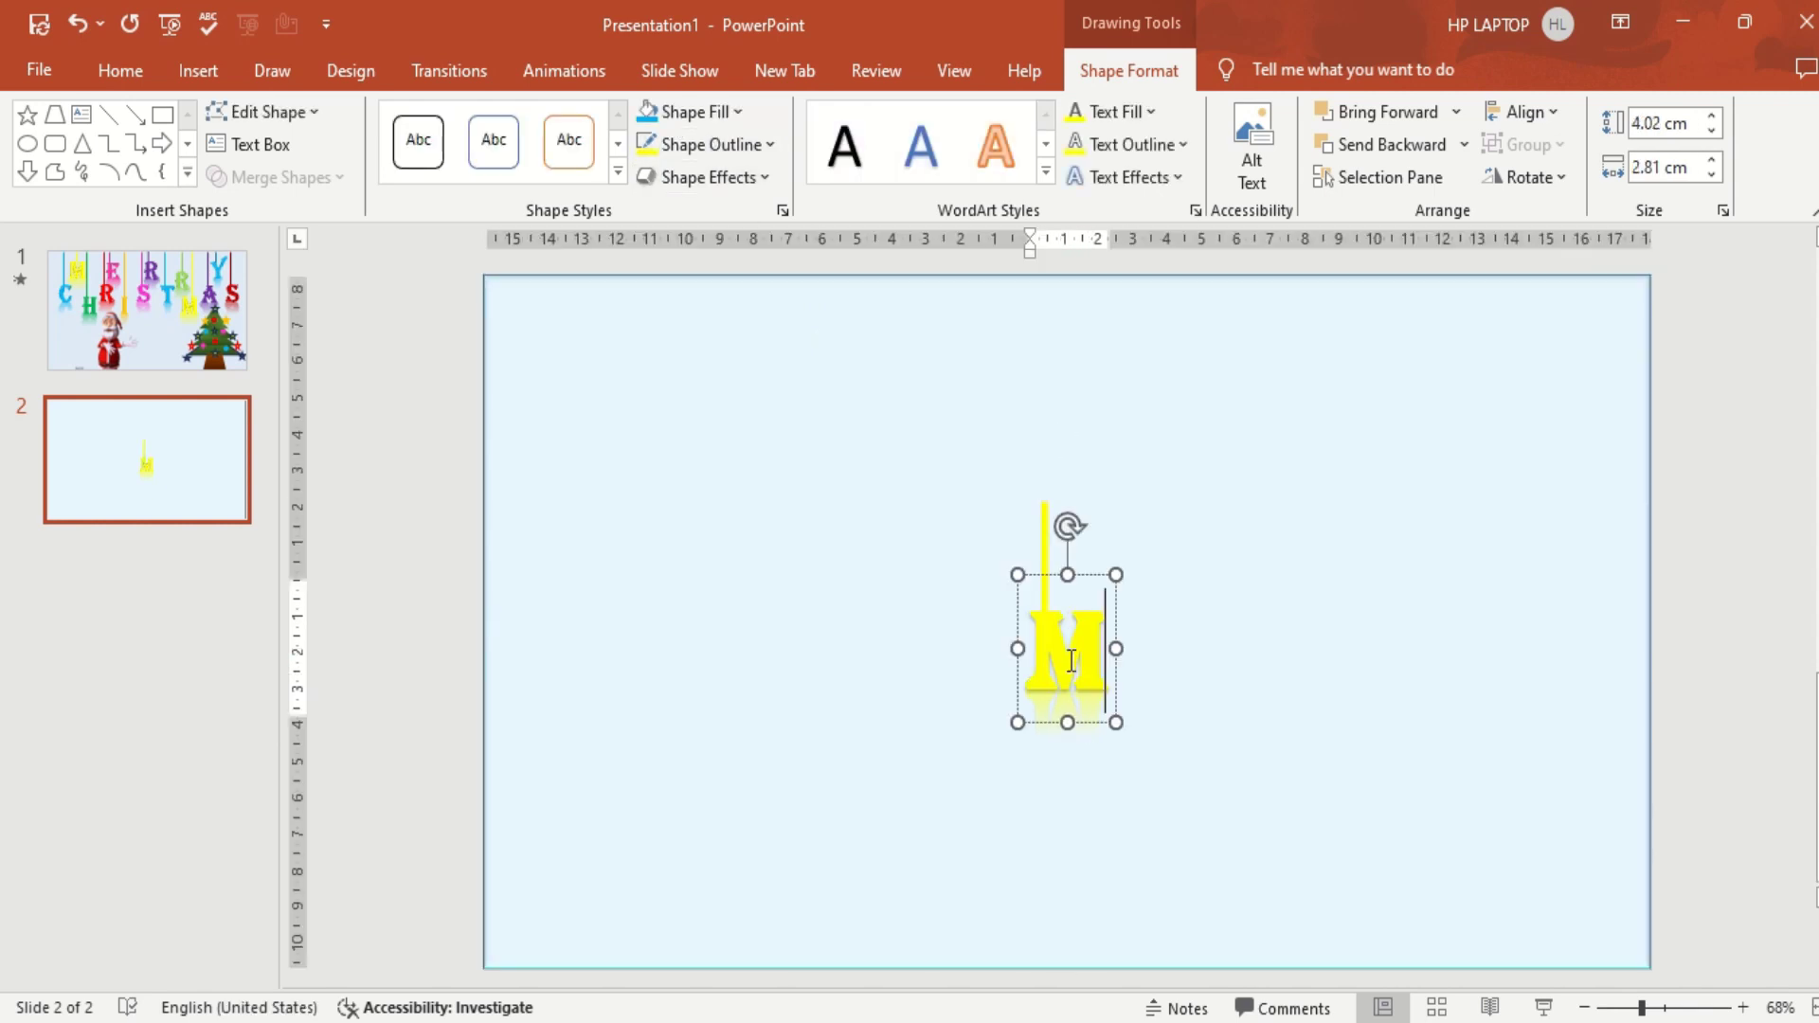
pyautogui.keyDown('shift'); pyautogui.click(1045, 542); pyautogui.keyUp('shift')
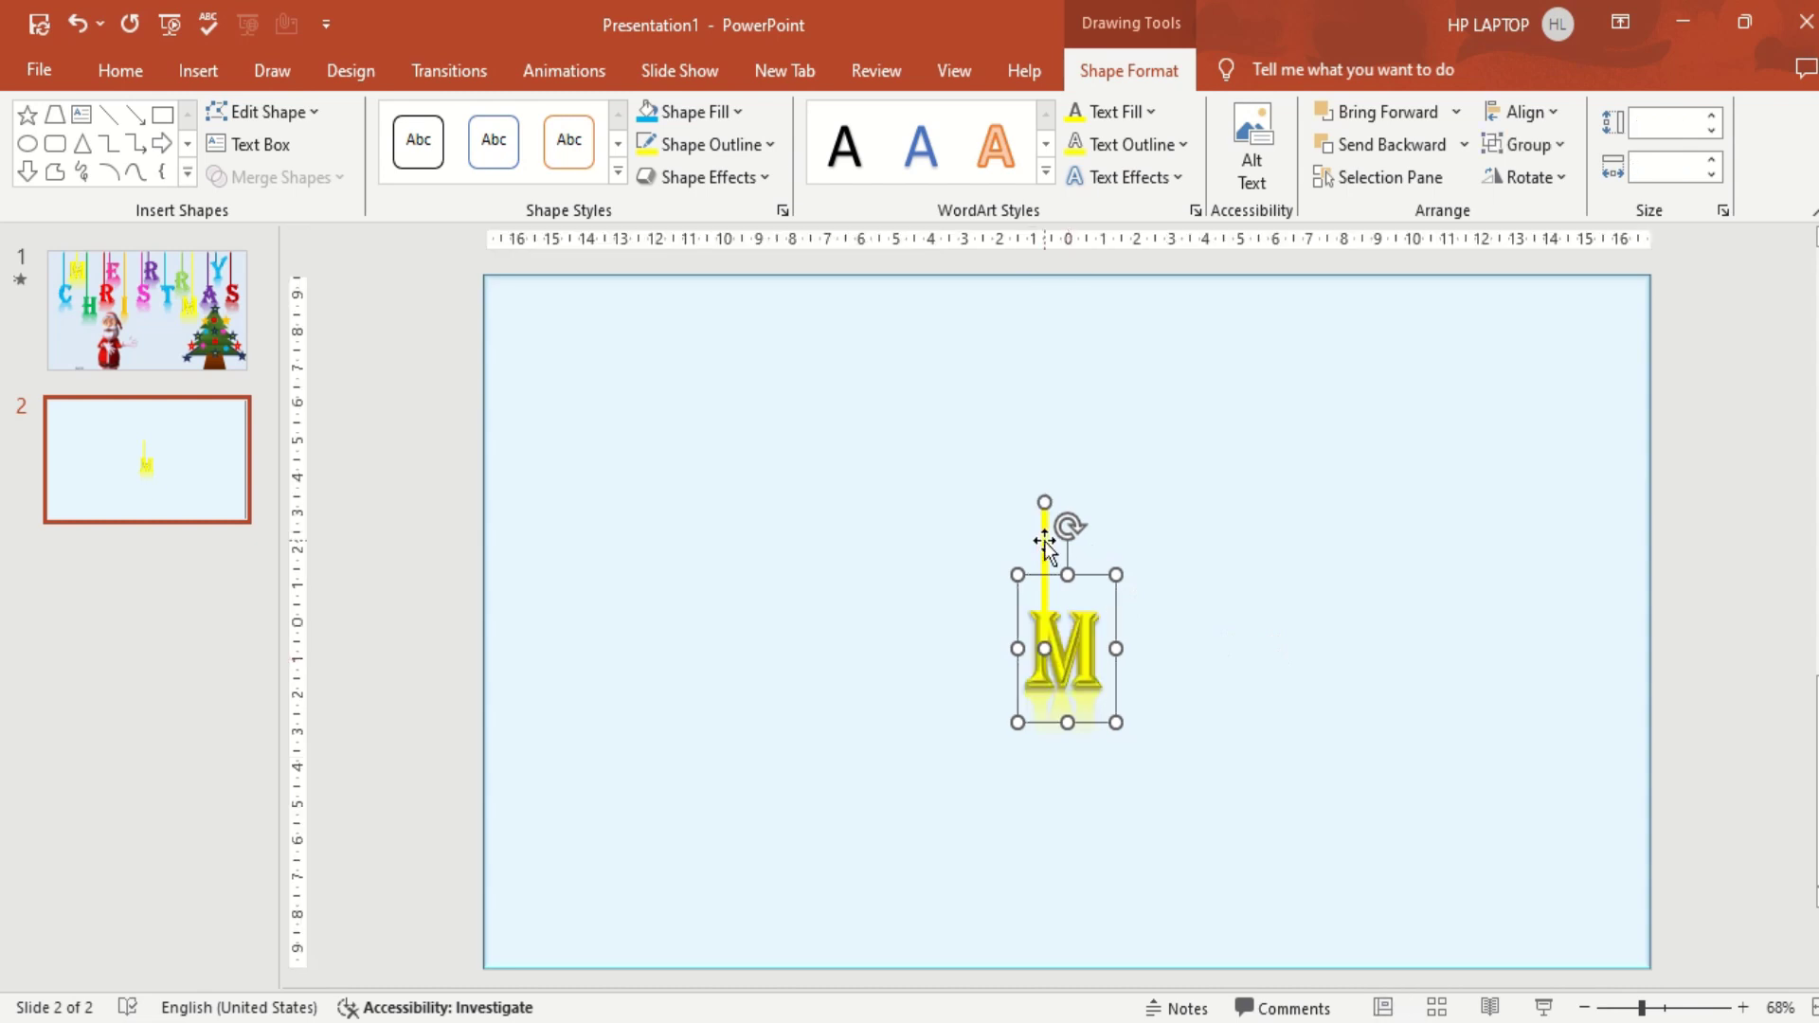
# Group the M with its yellow string and move the group to the slide's top-left.
pyautogui.click(1535, 150)
pyautogui.click(1544, 180)
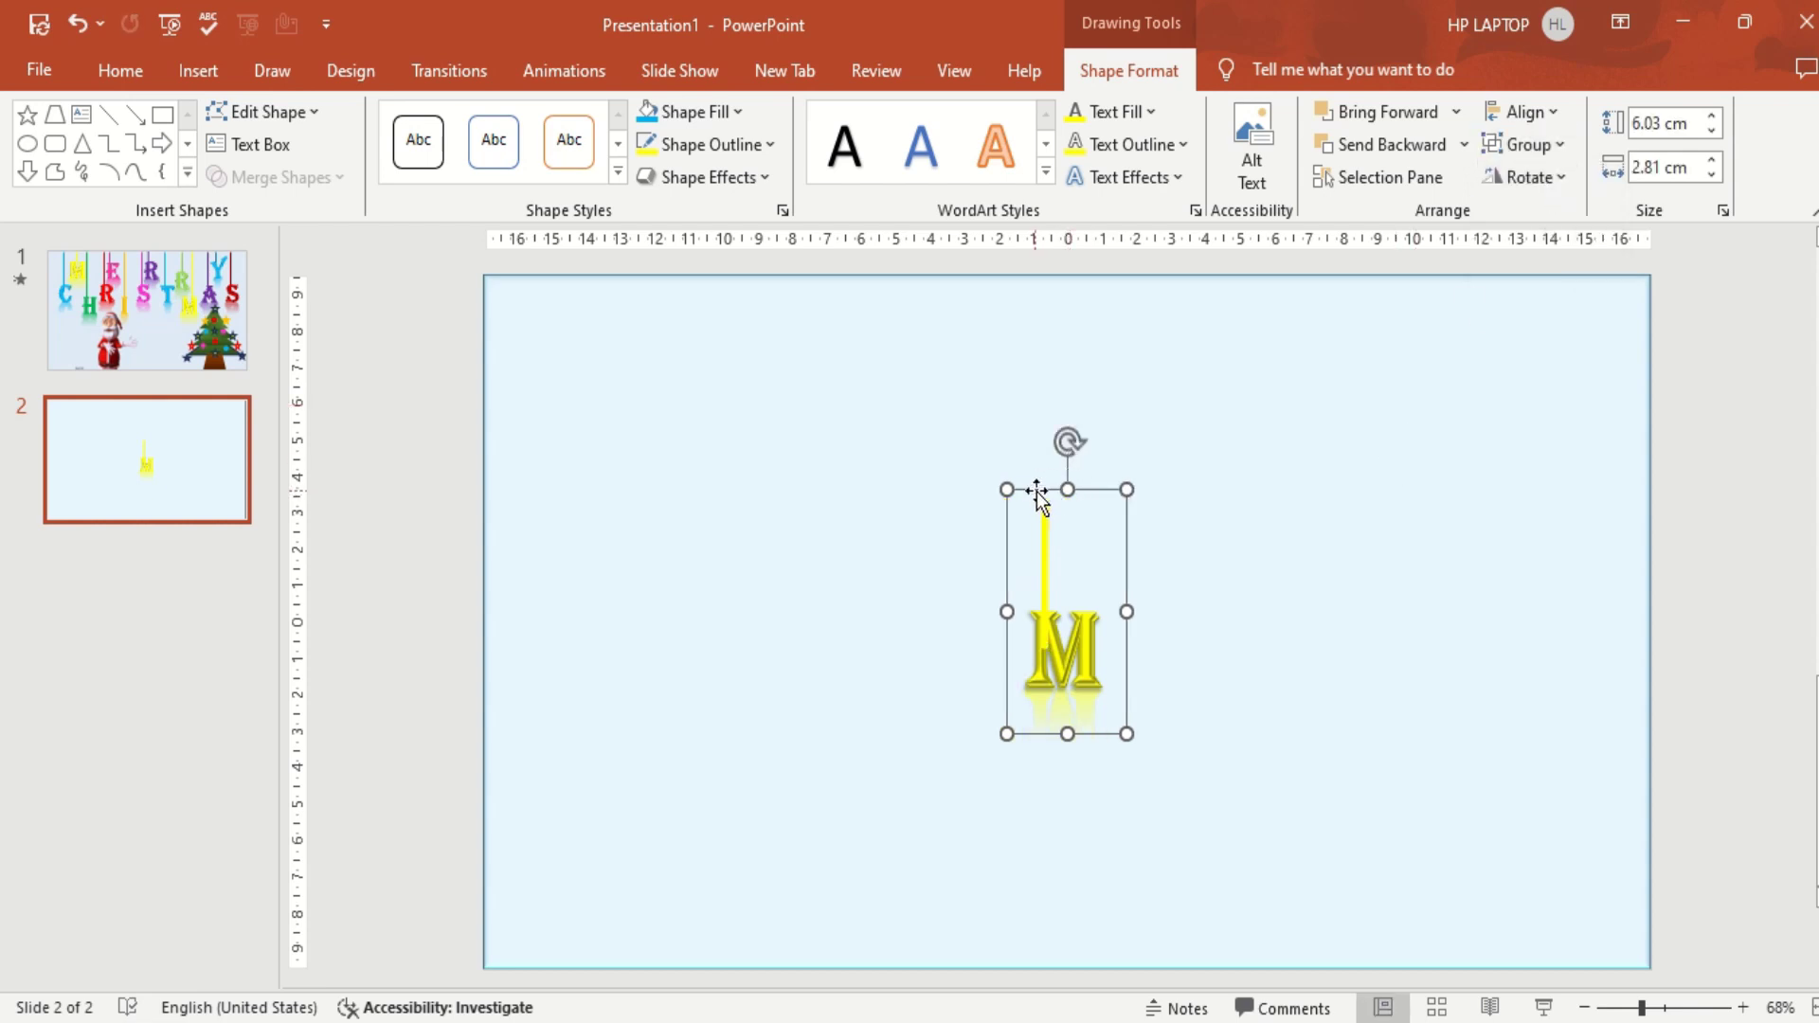
pyautogui.moveTo(1037, 490); pyautogui.dragTo(565, 269)
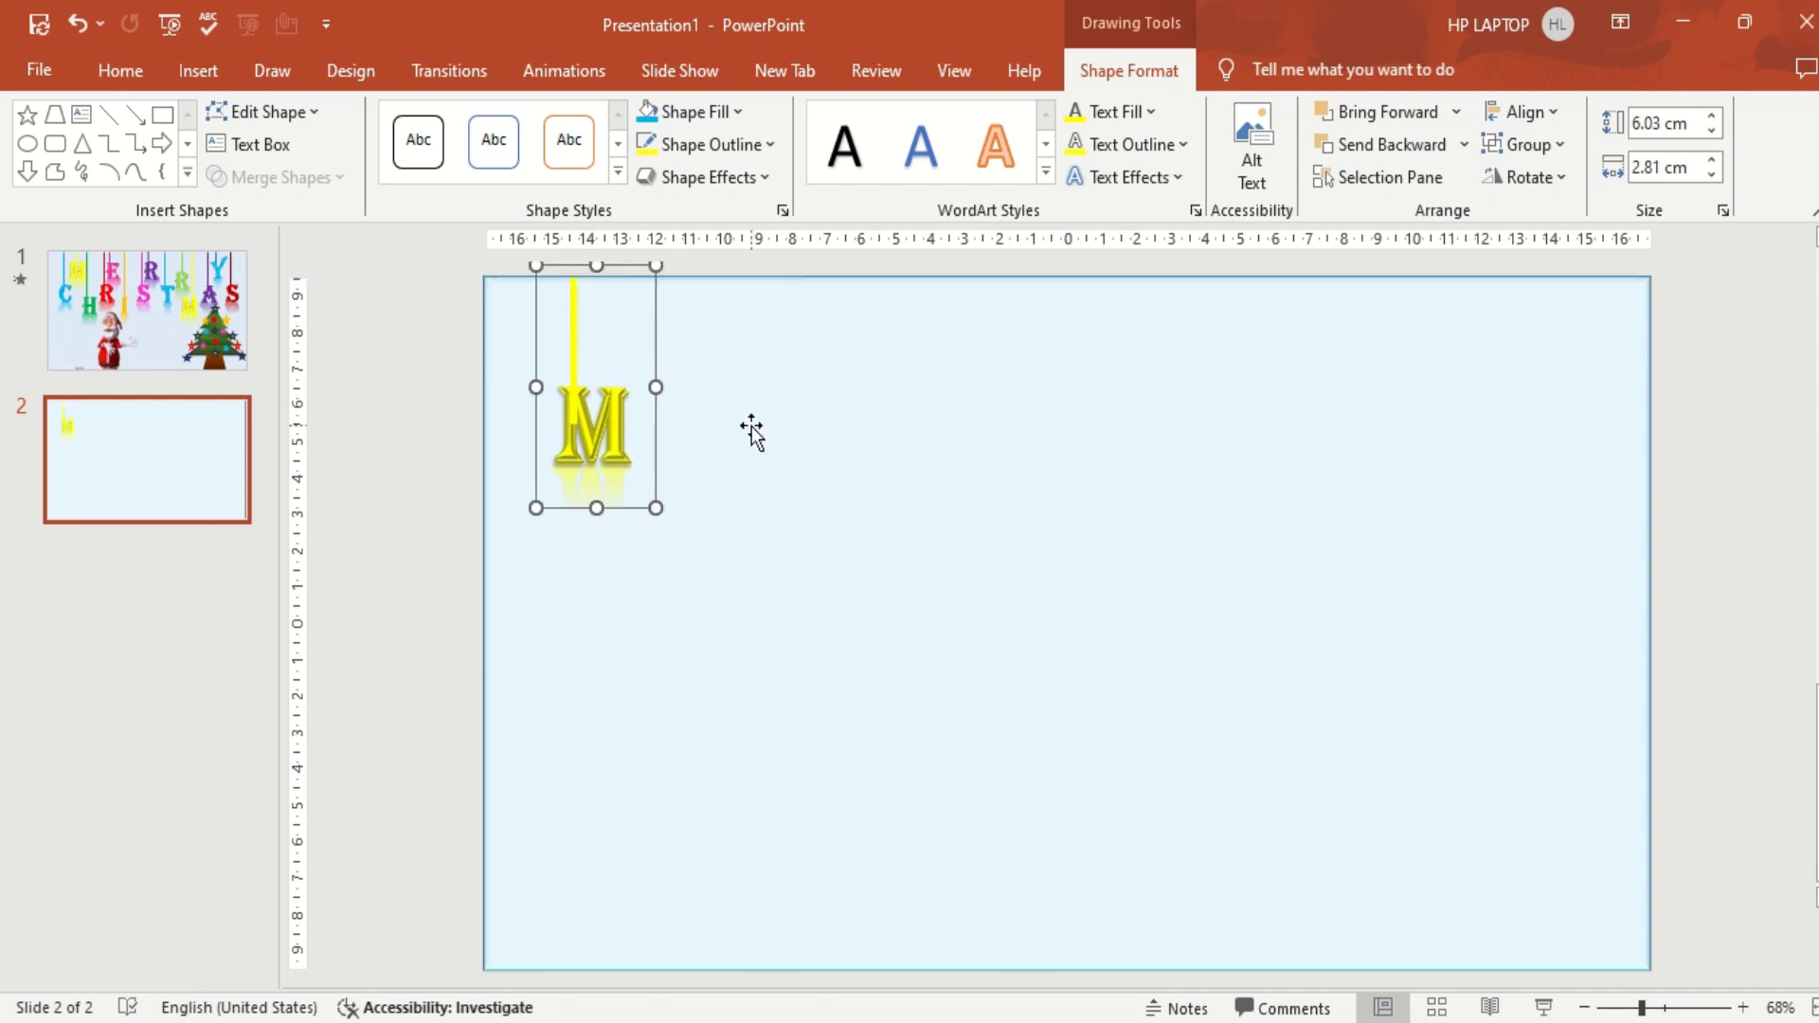
pyautogui.moveTo(751, 430)
pyautogui.mouseDown()
pyautogui.moveTo(639, 421)
pyautogui.moveTo(754, 430)
pyautogui.mouseUp()
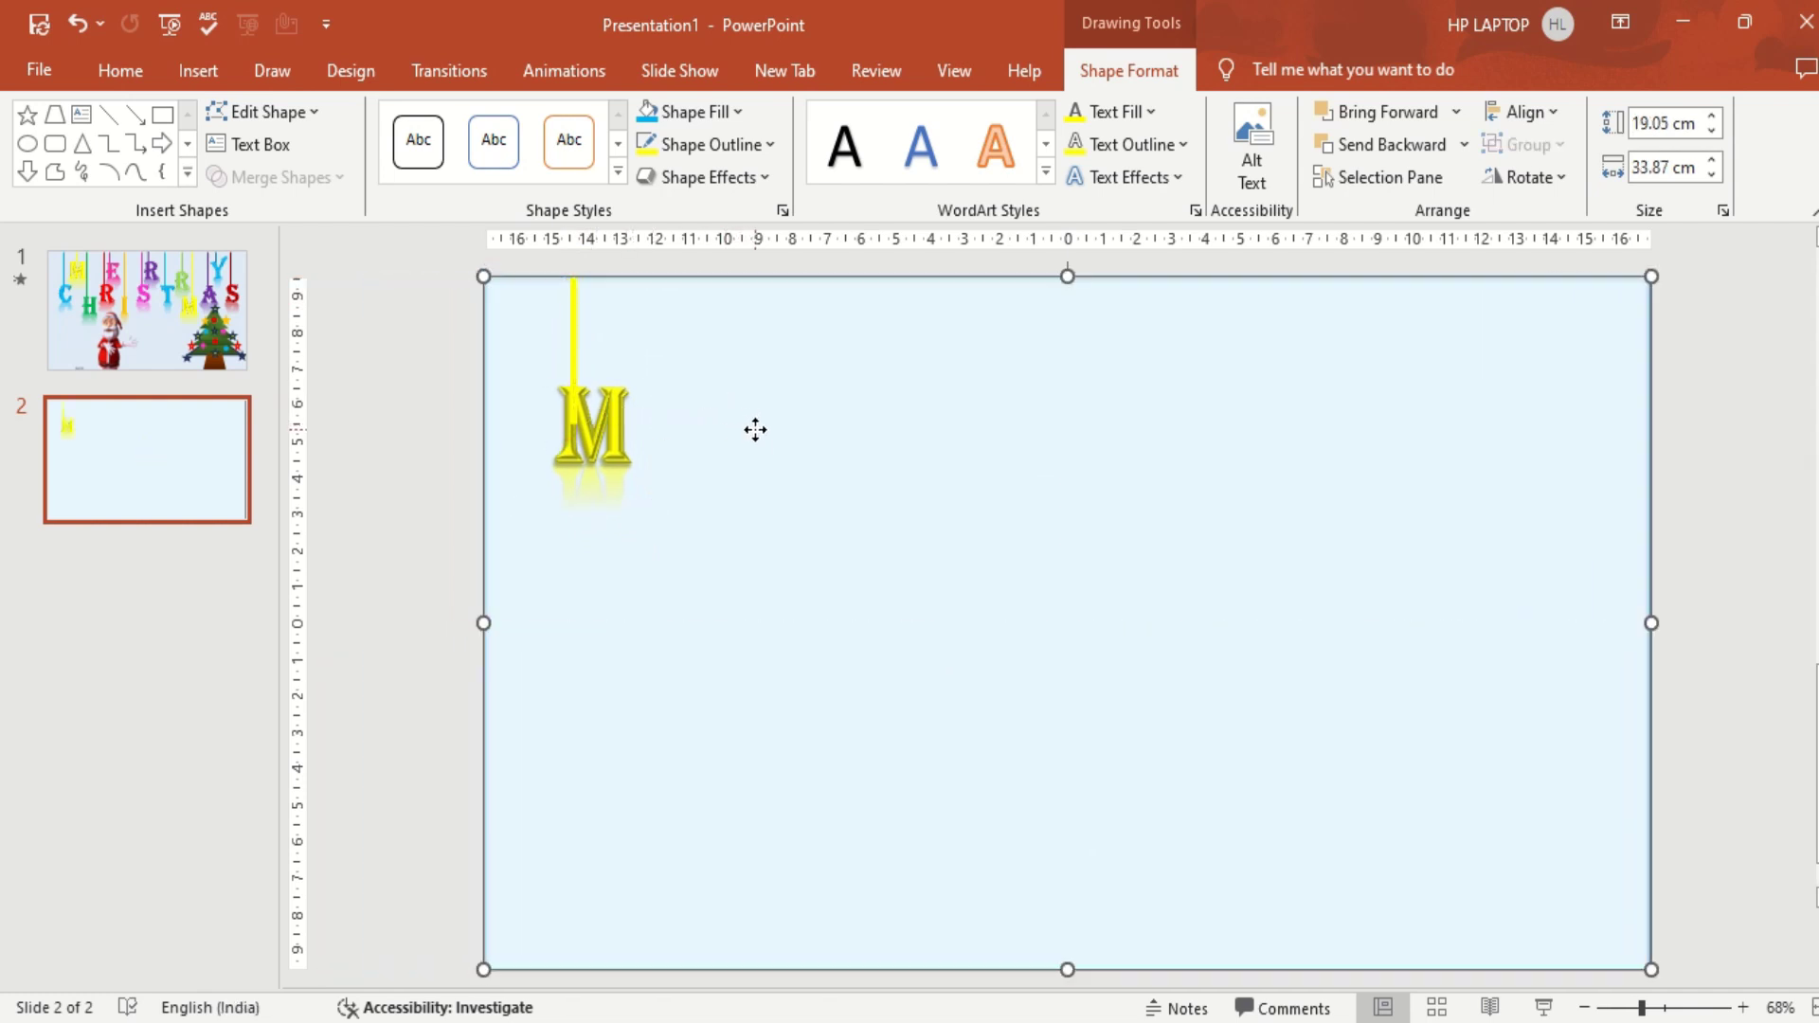
# Send the light-blue slide-sized background rectangle to the very back.
pyautogui.click(569, 350)
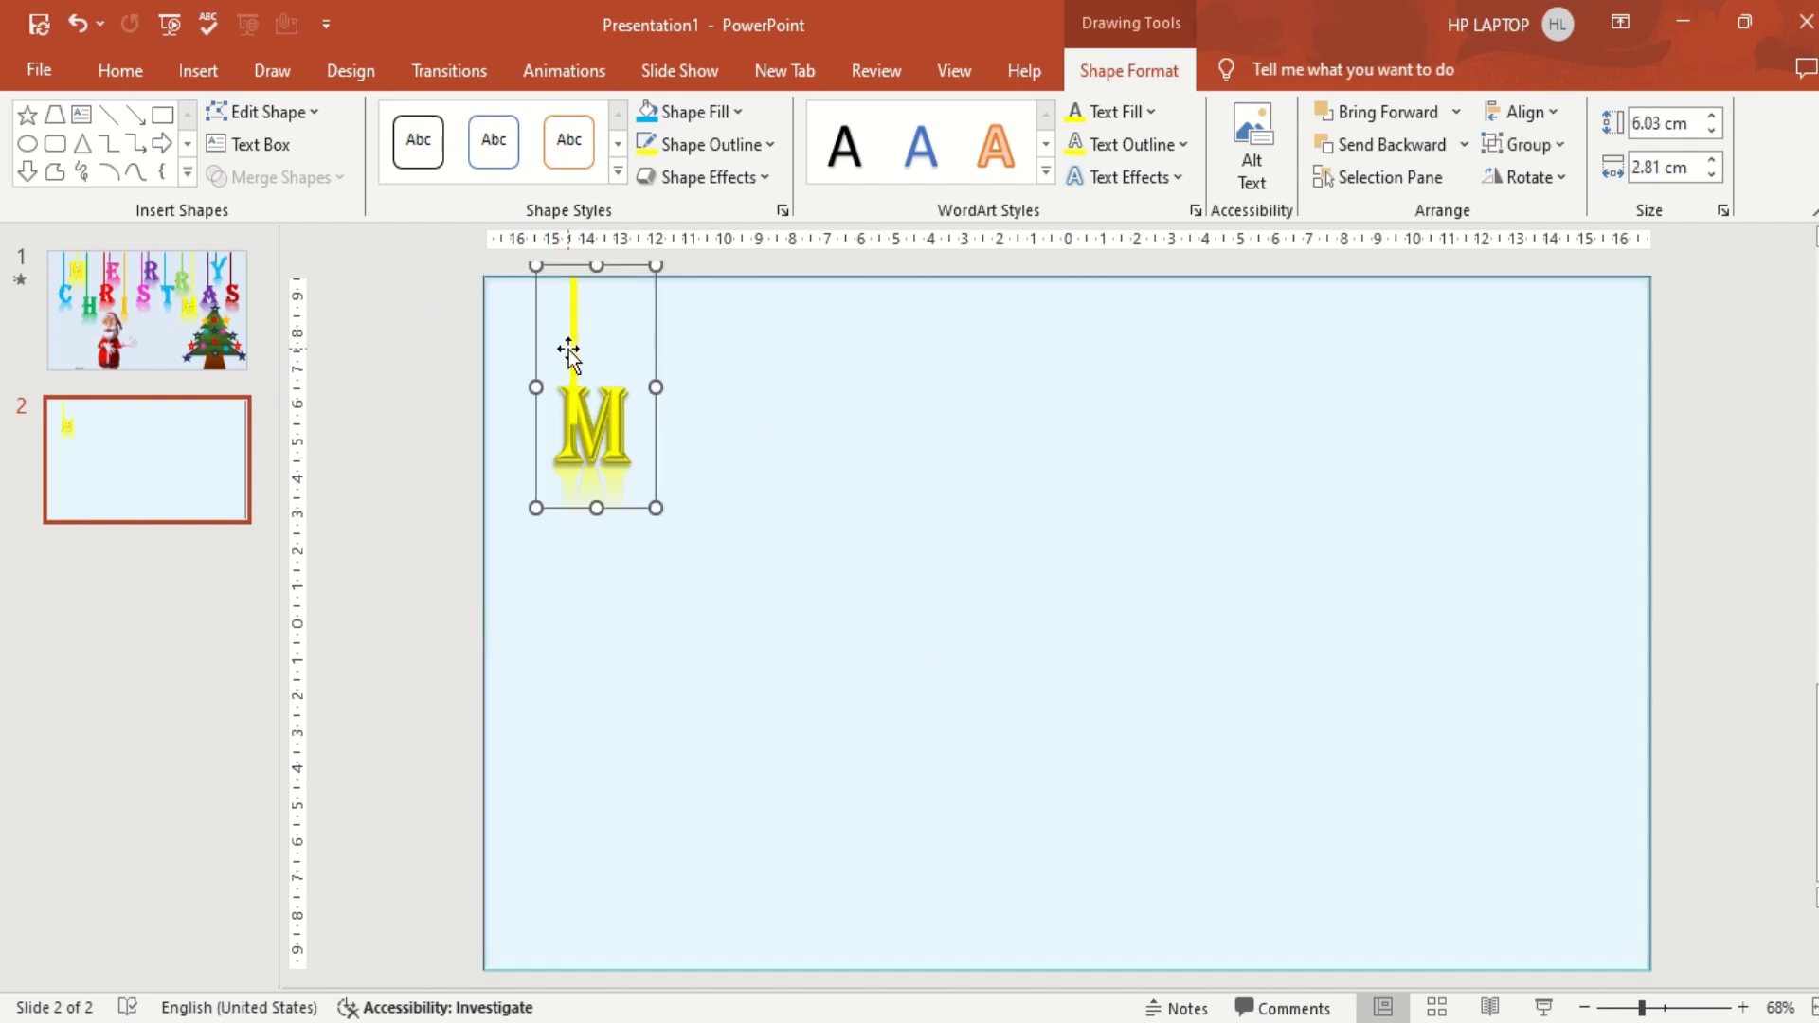
pyautogui.click(1411, 142)
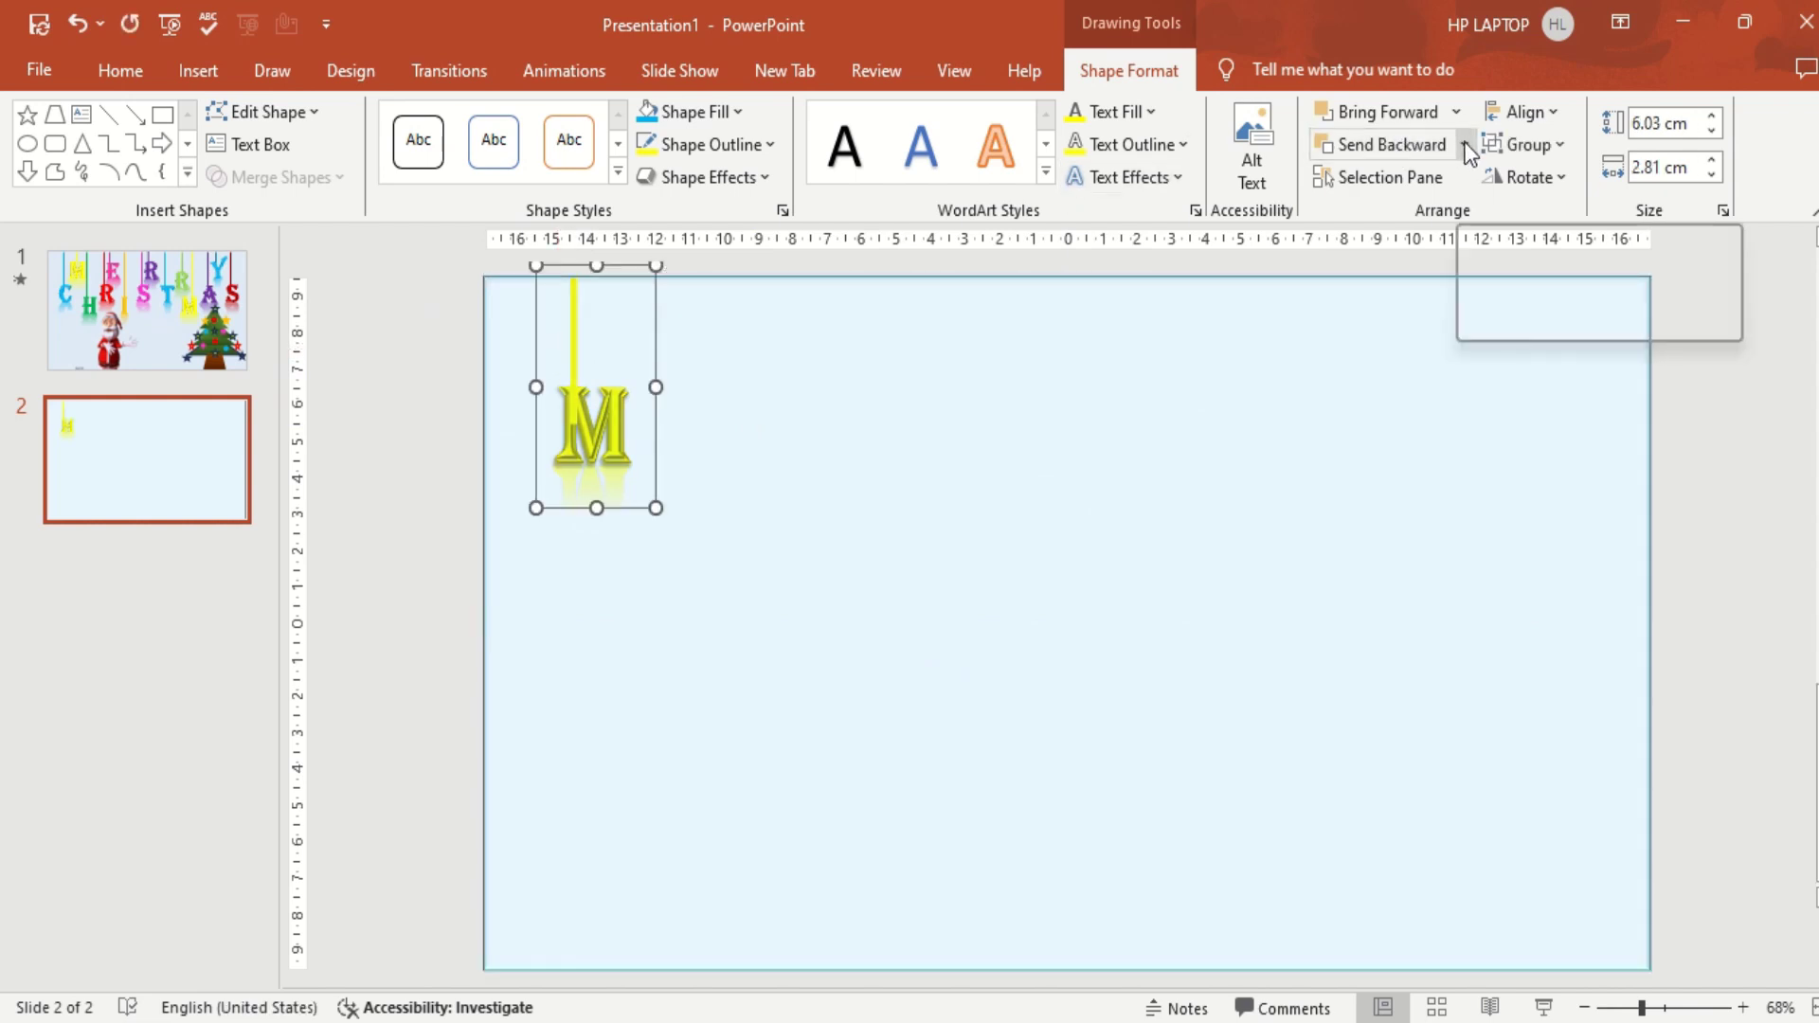
pyautogui.click(1466, 145)
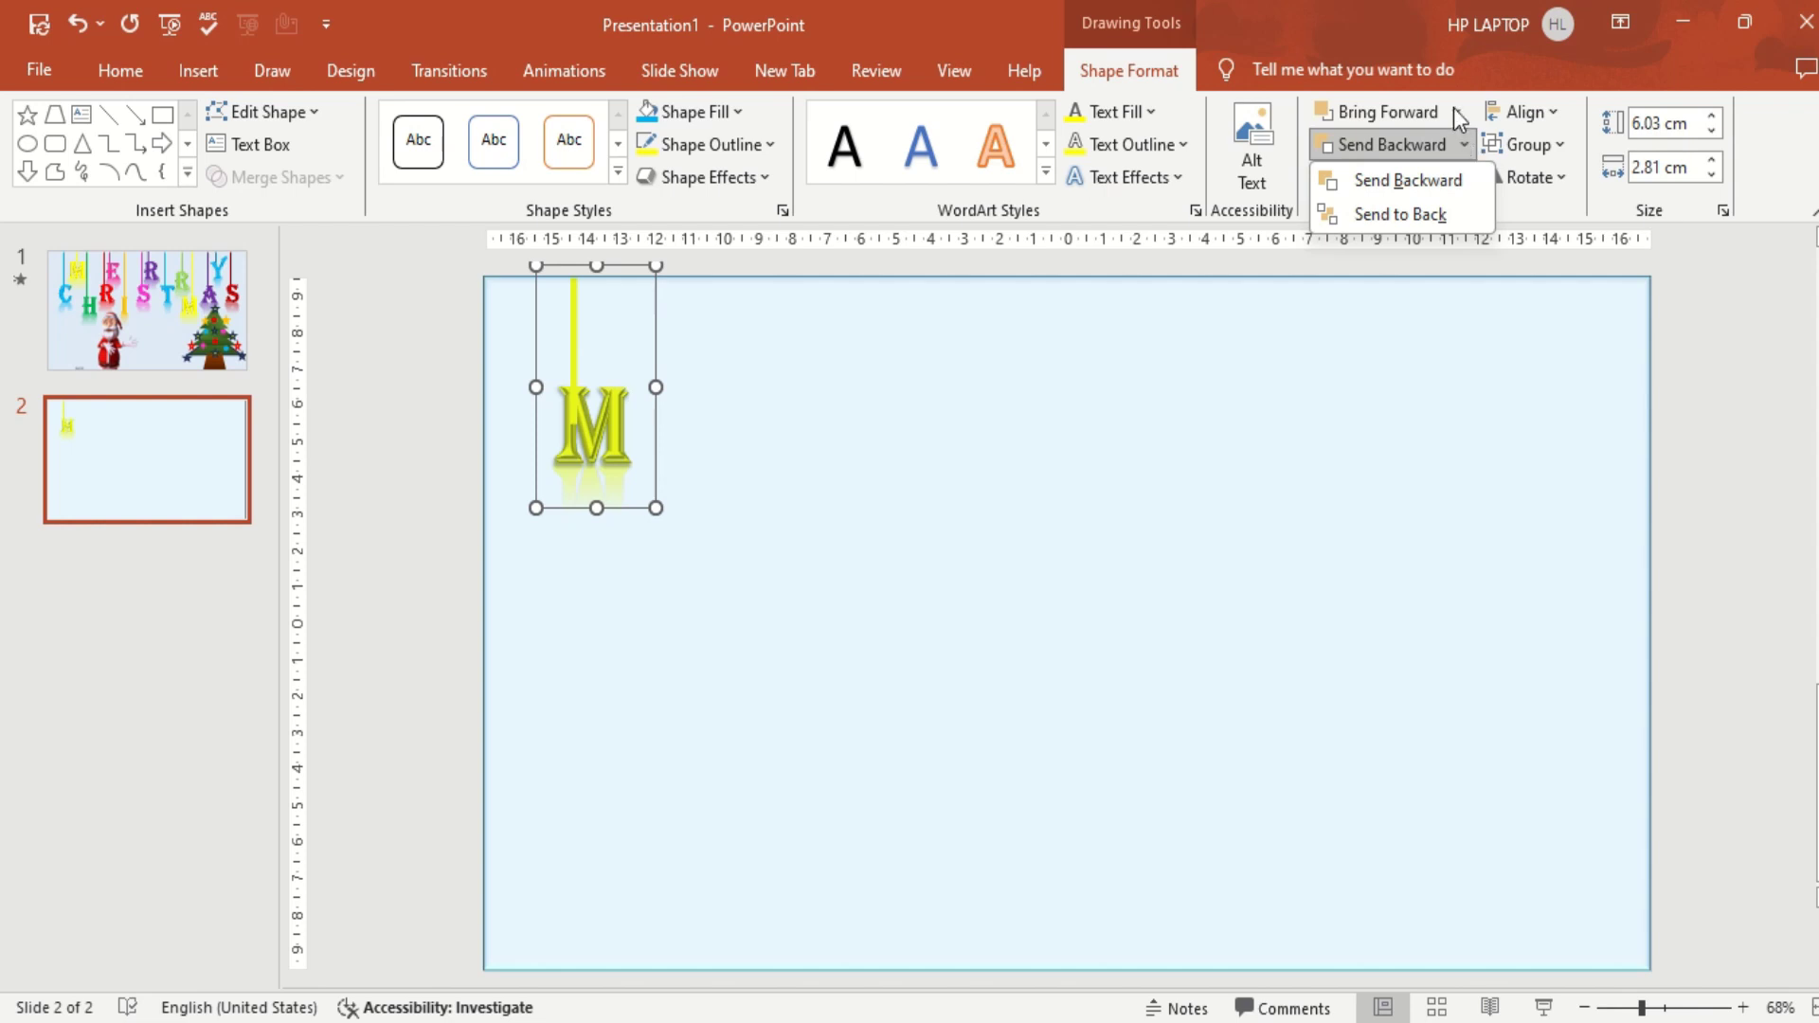
pyautogui.click(1454, 110)
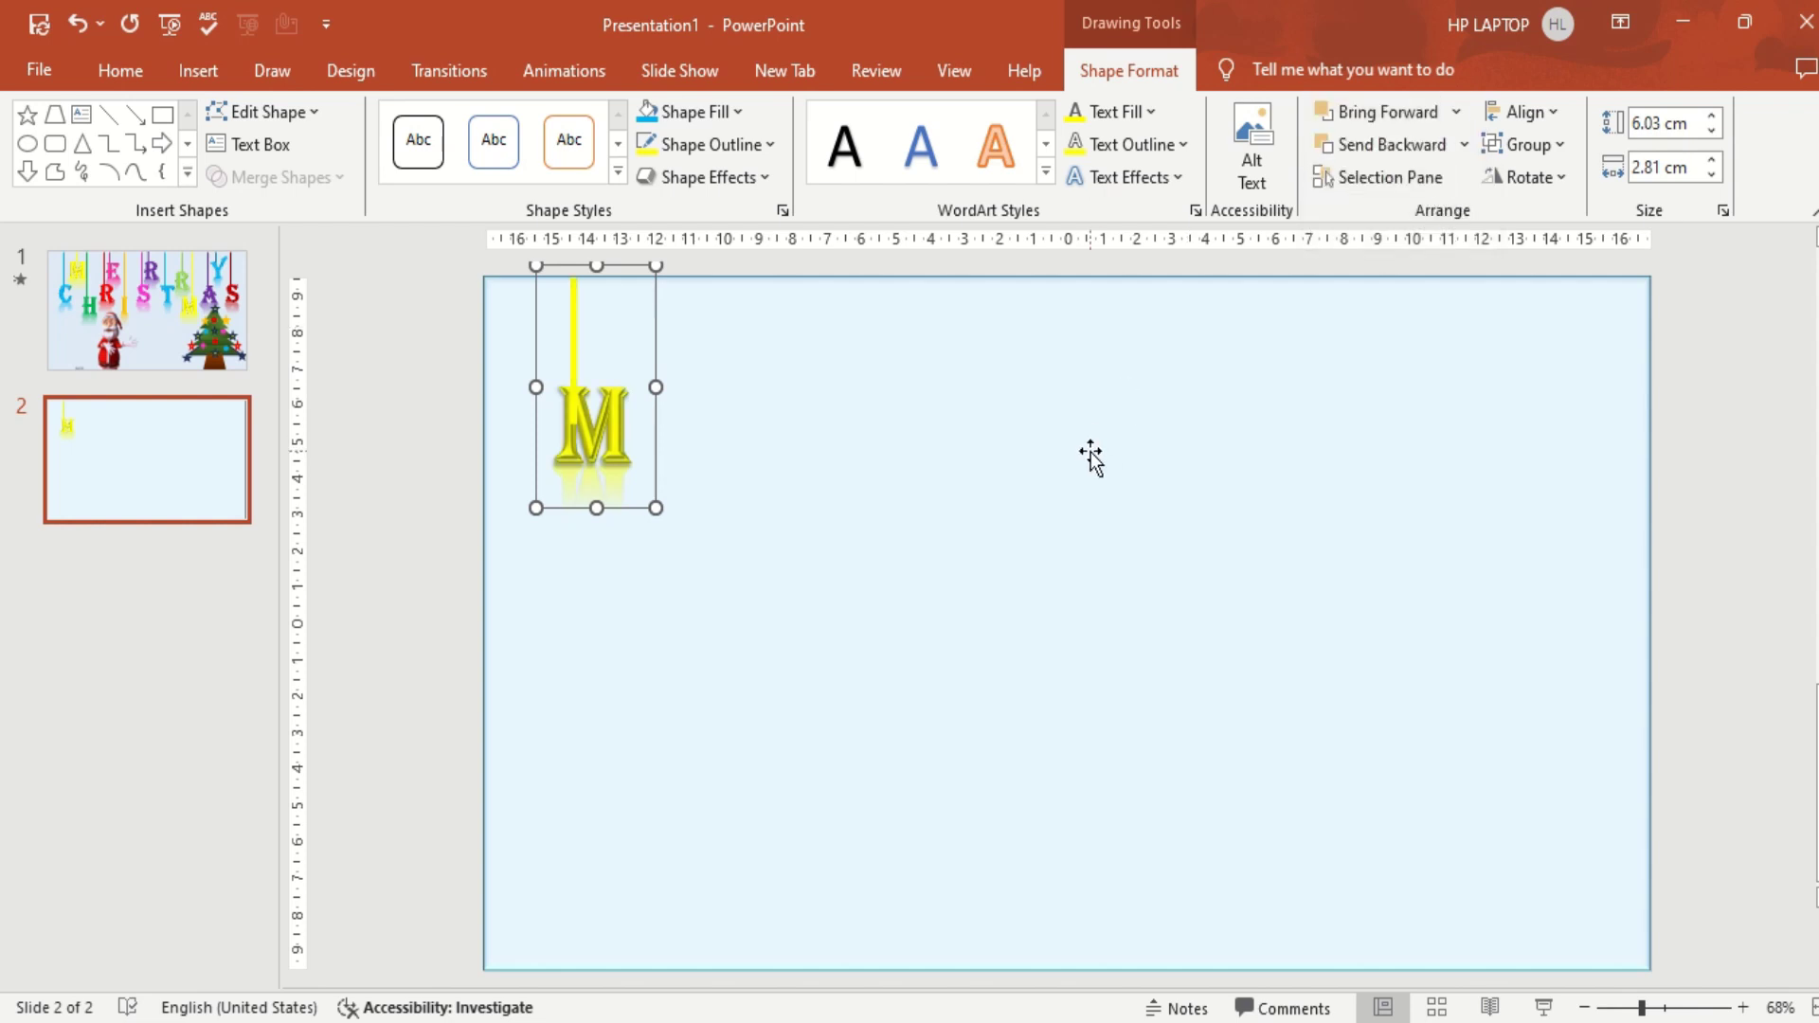
pyautogui.click(1089, 453)
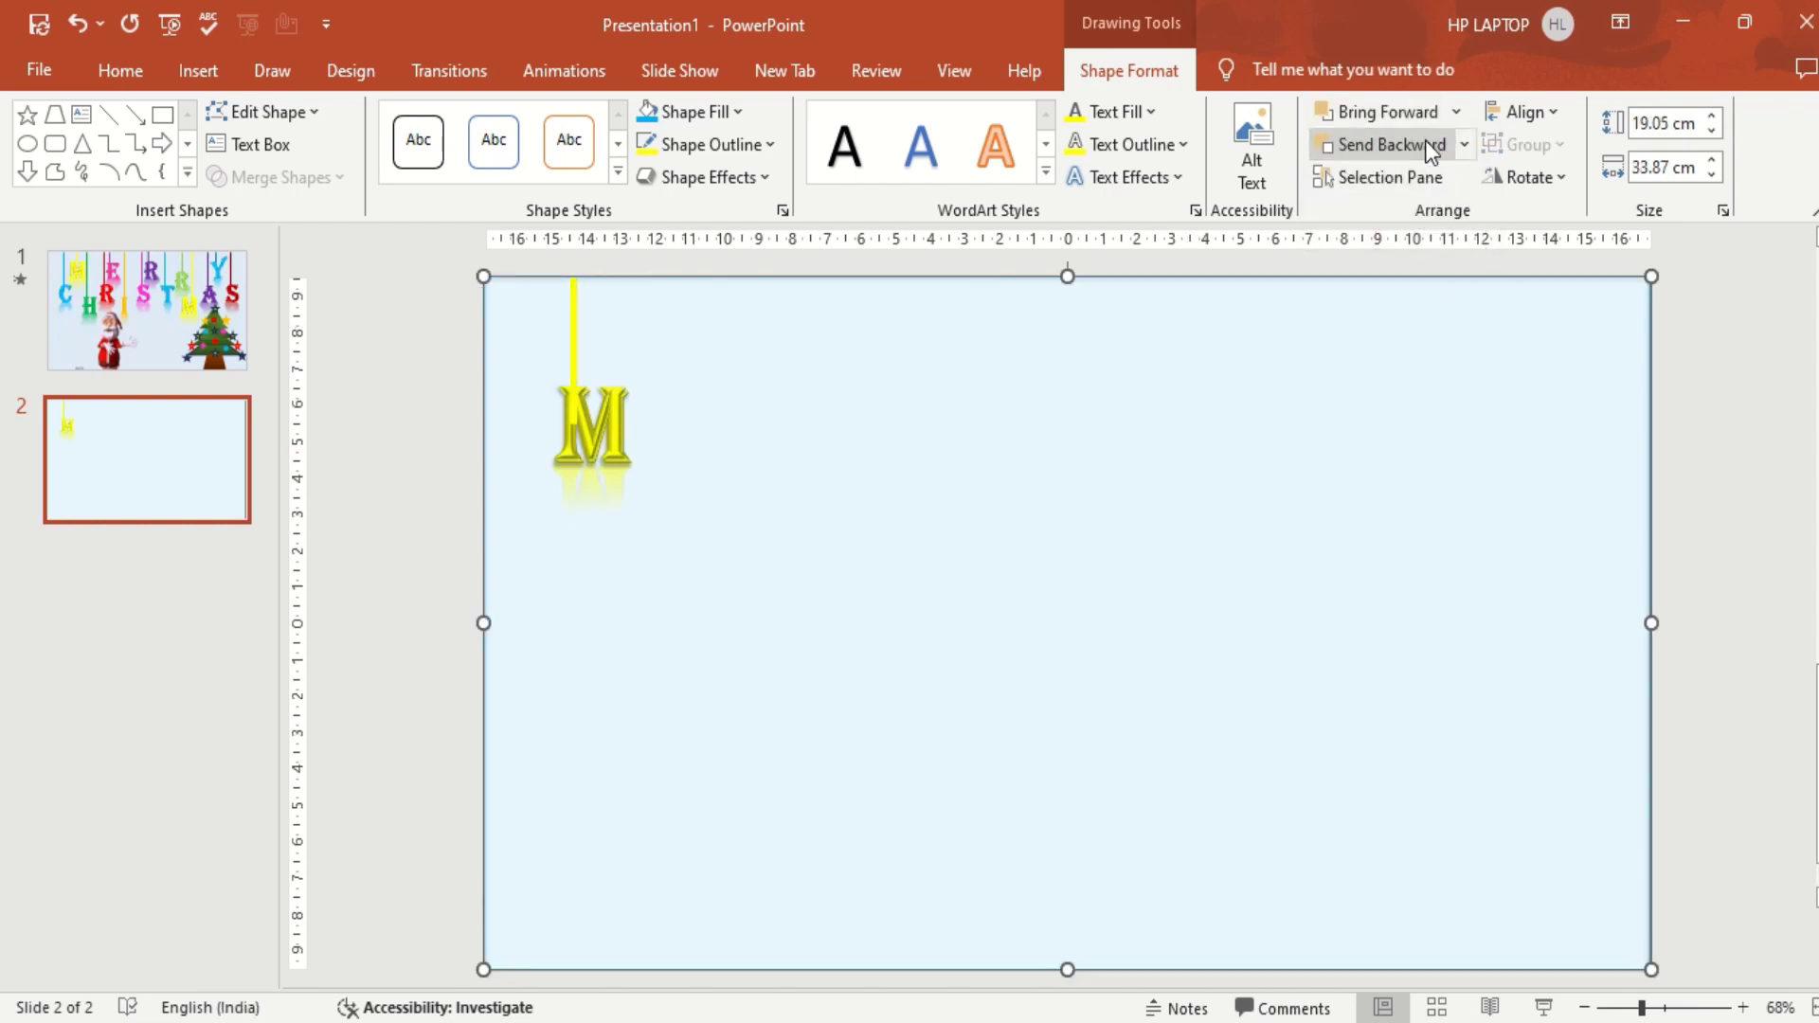
pyautogui.click(1464, 142)
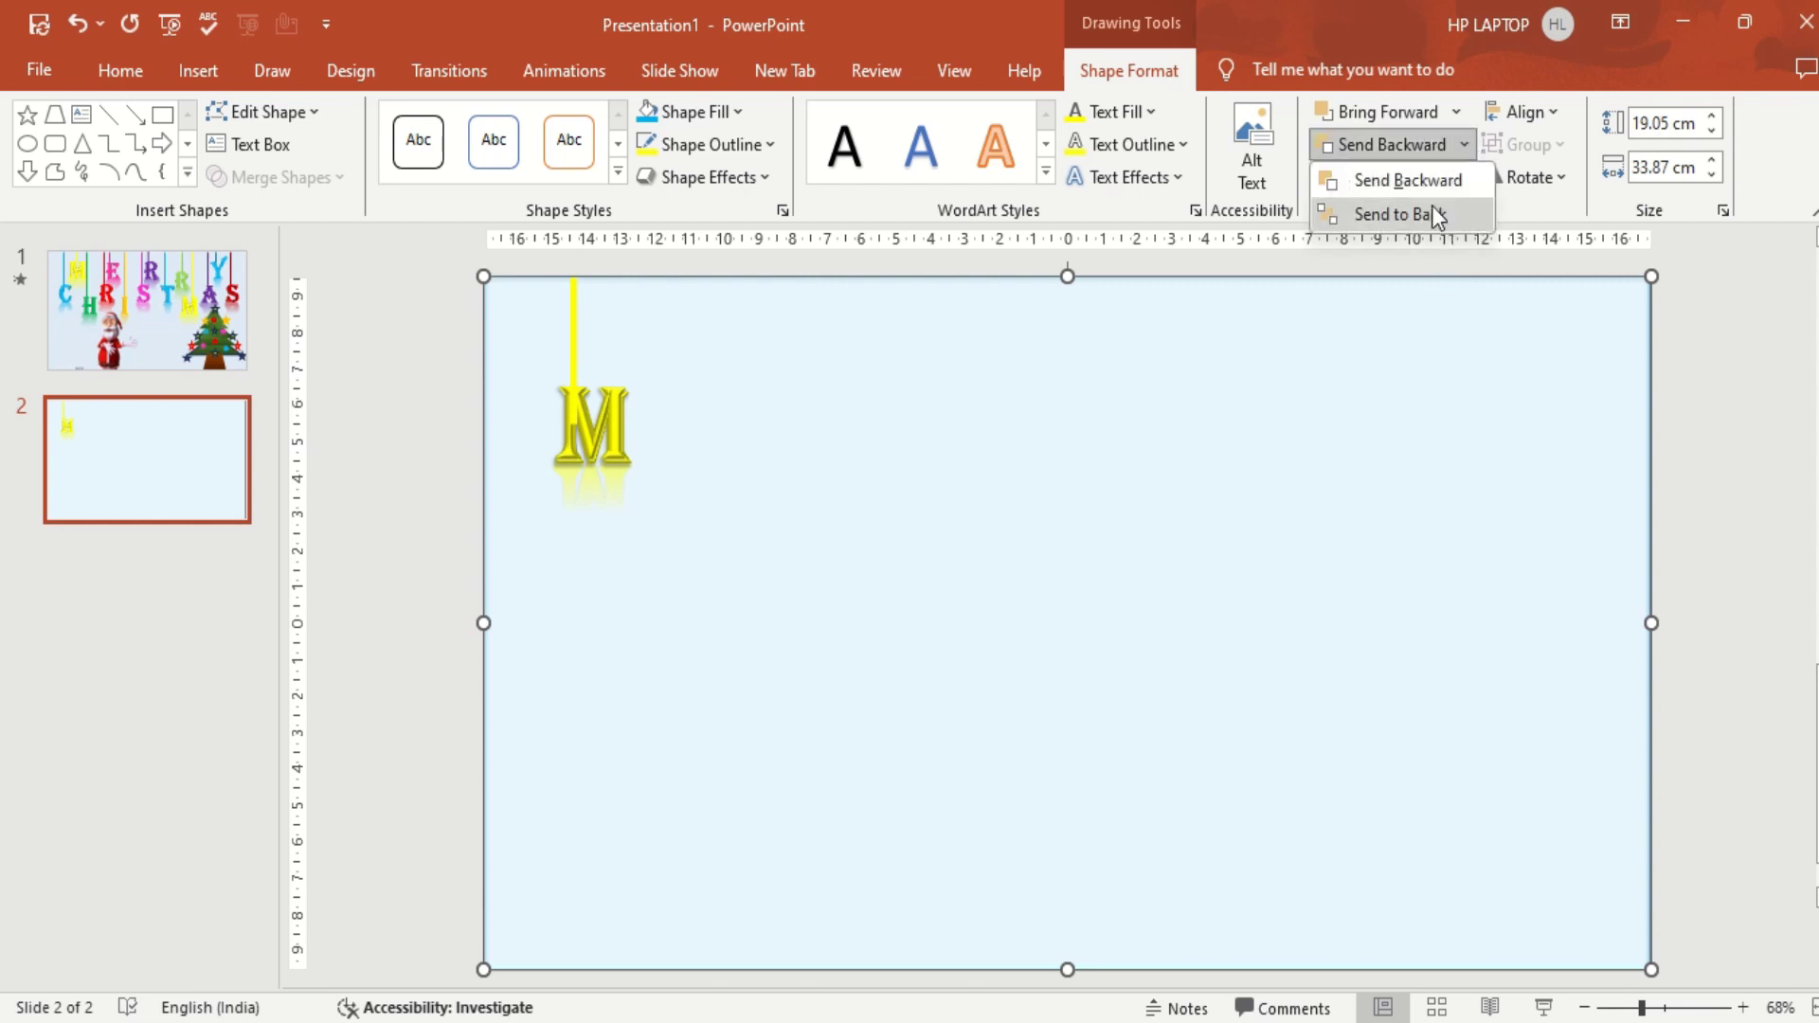
pyautogui.click(1430, 214)
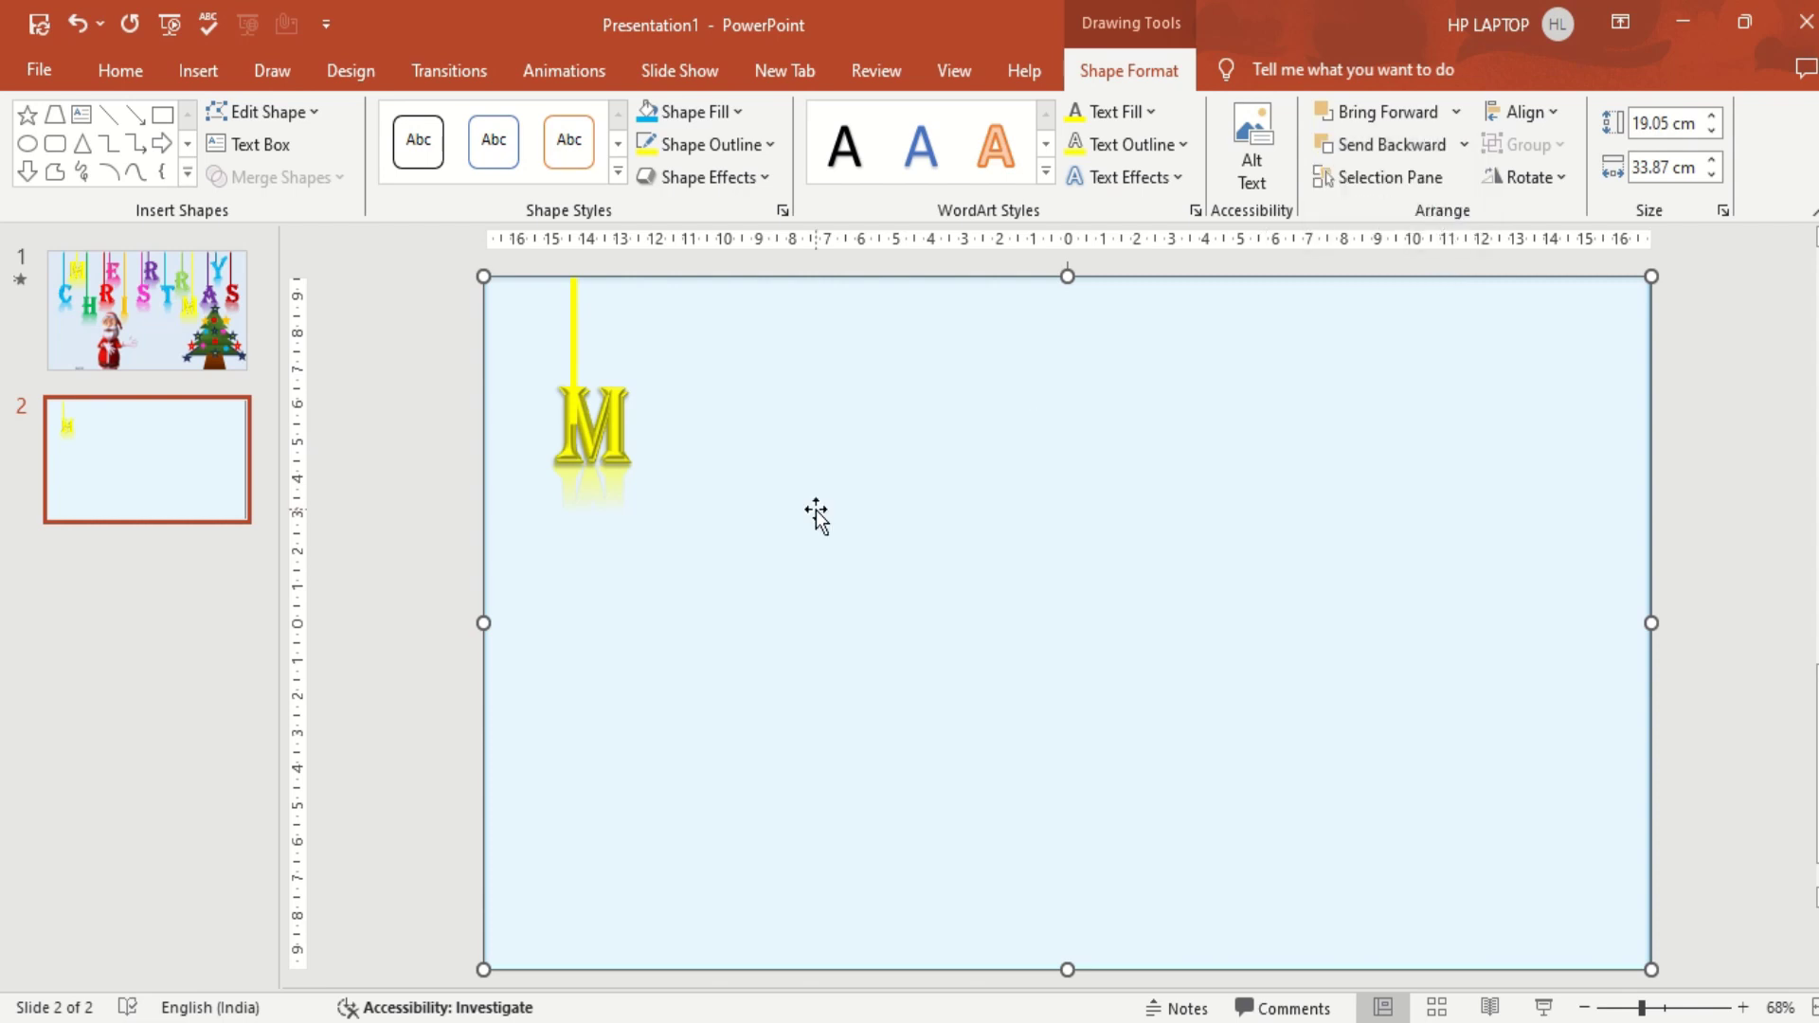
# Move the yellow string one layer backward, behind the M.
pyautogui.click(616, 452)
pyautogui.click(574, 420)
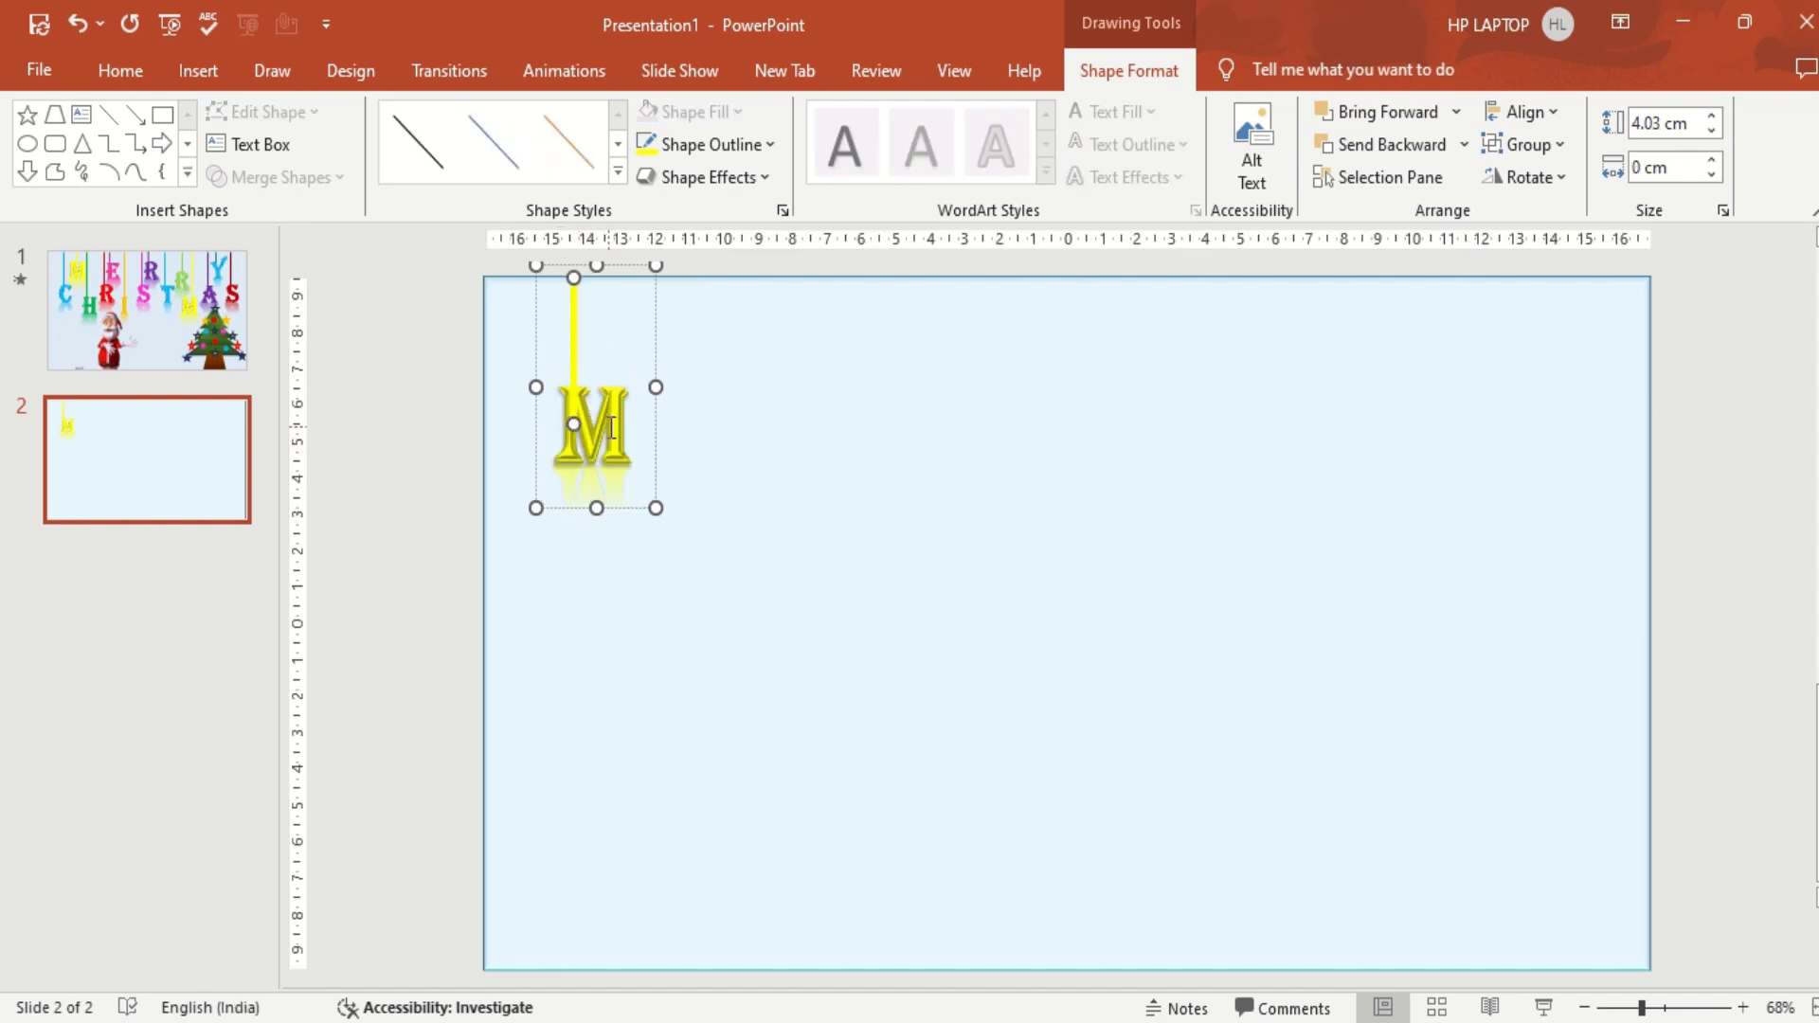
pyautogui.click(1464, 144)
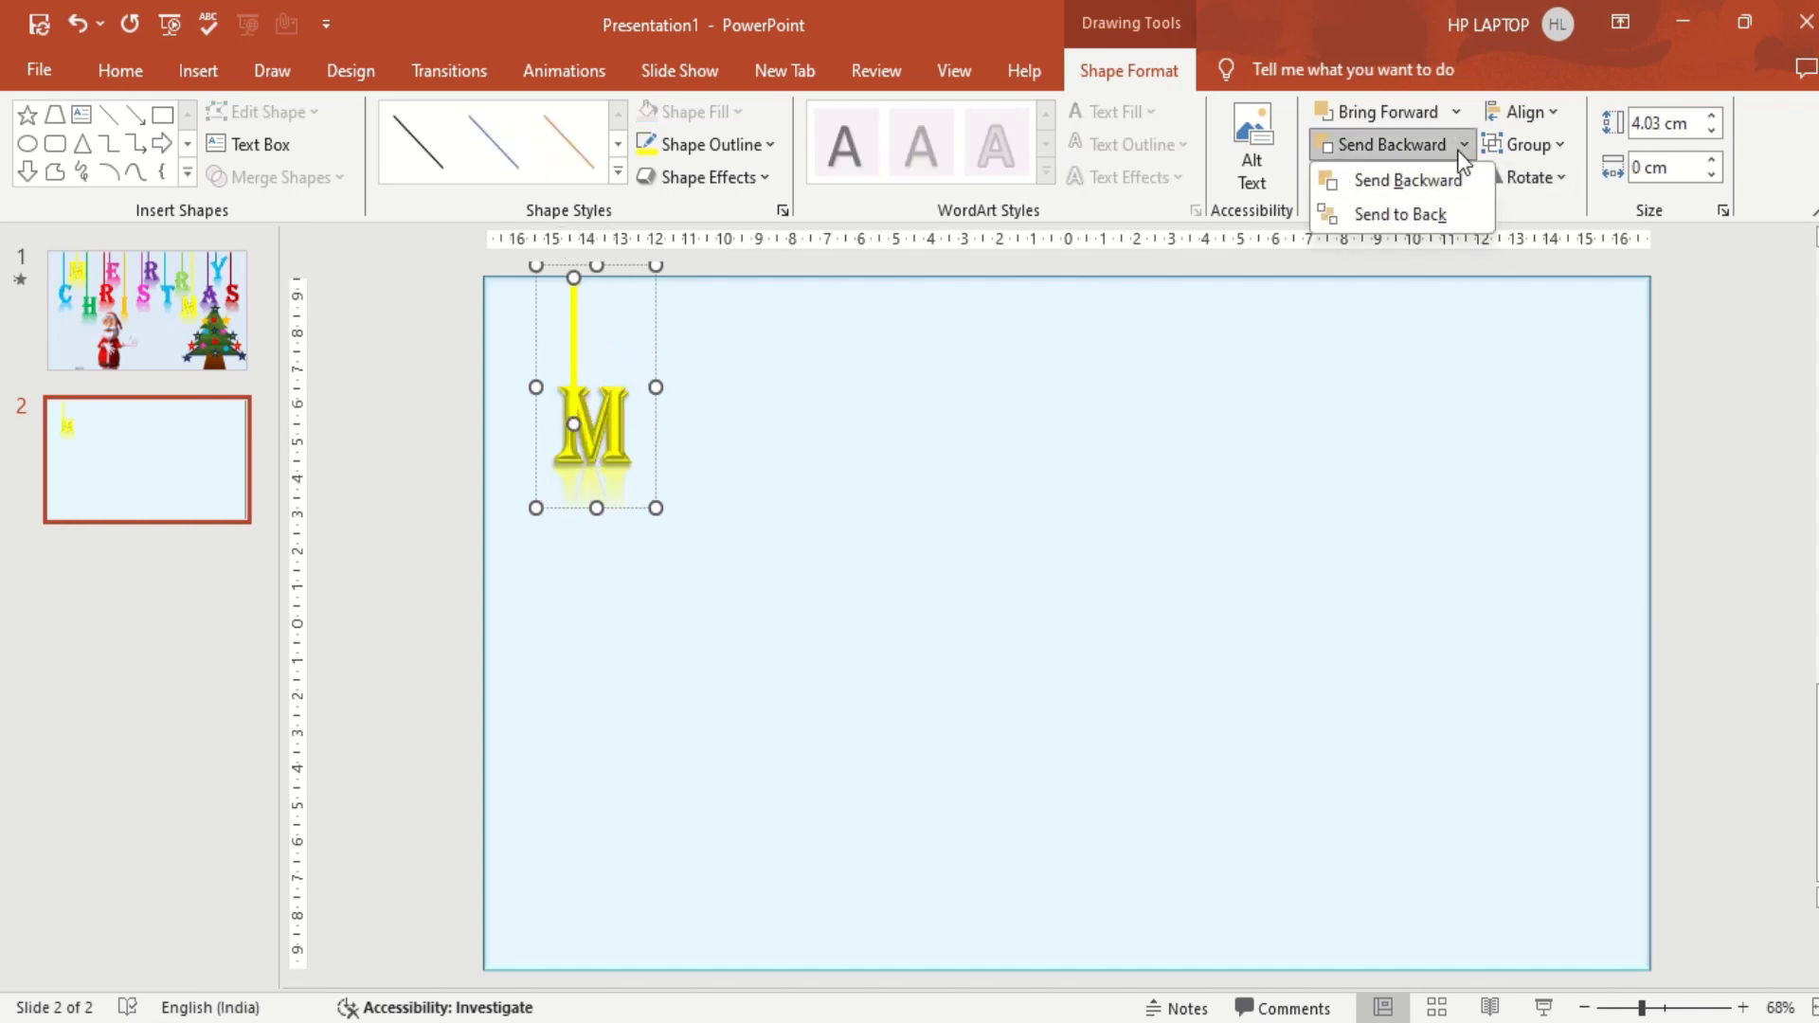
pyautogui.click(1426, 185)
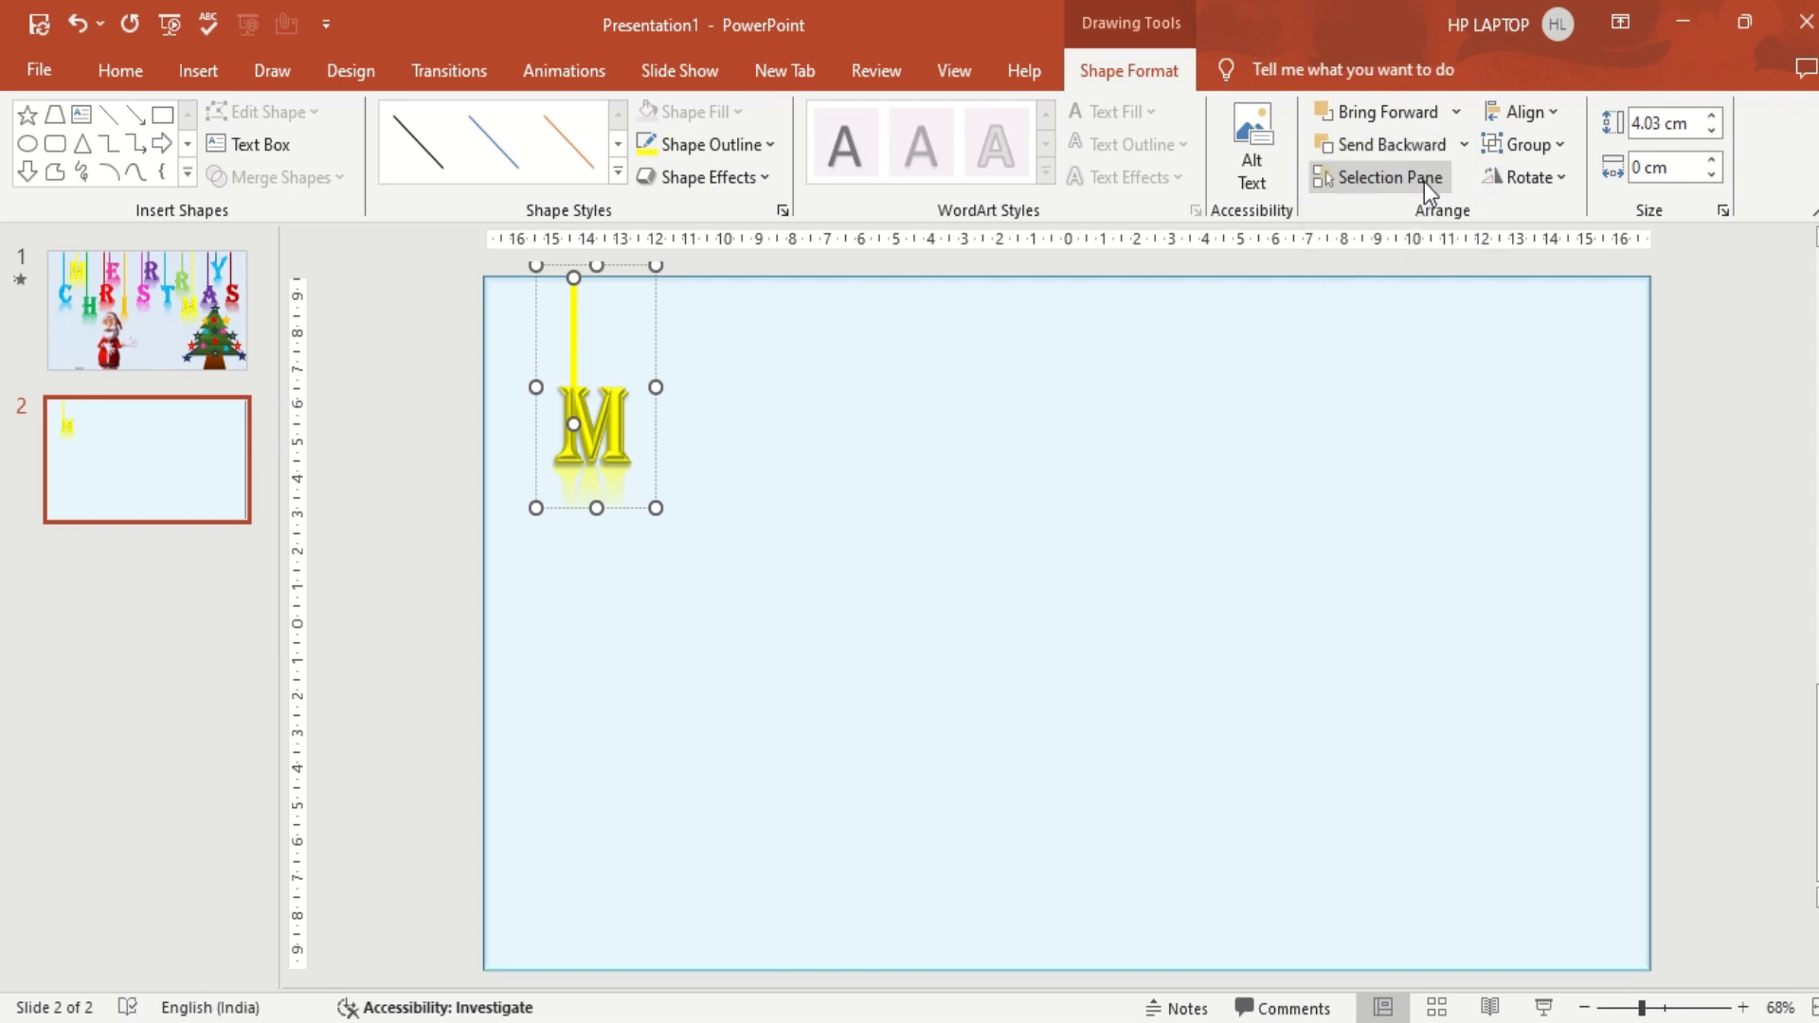
pyautogui.click(1265, 413)
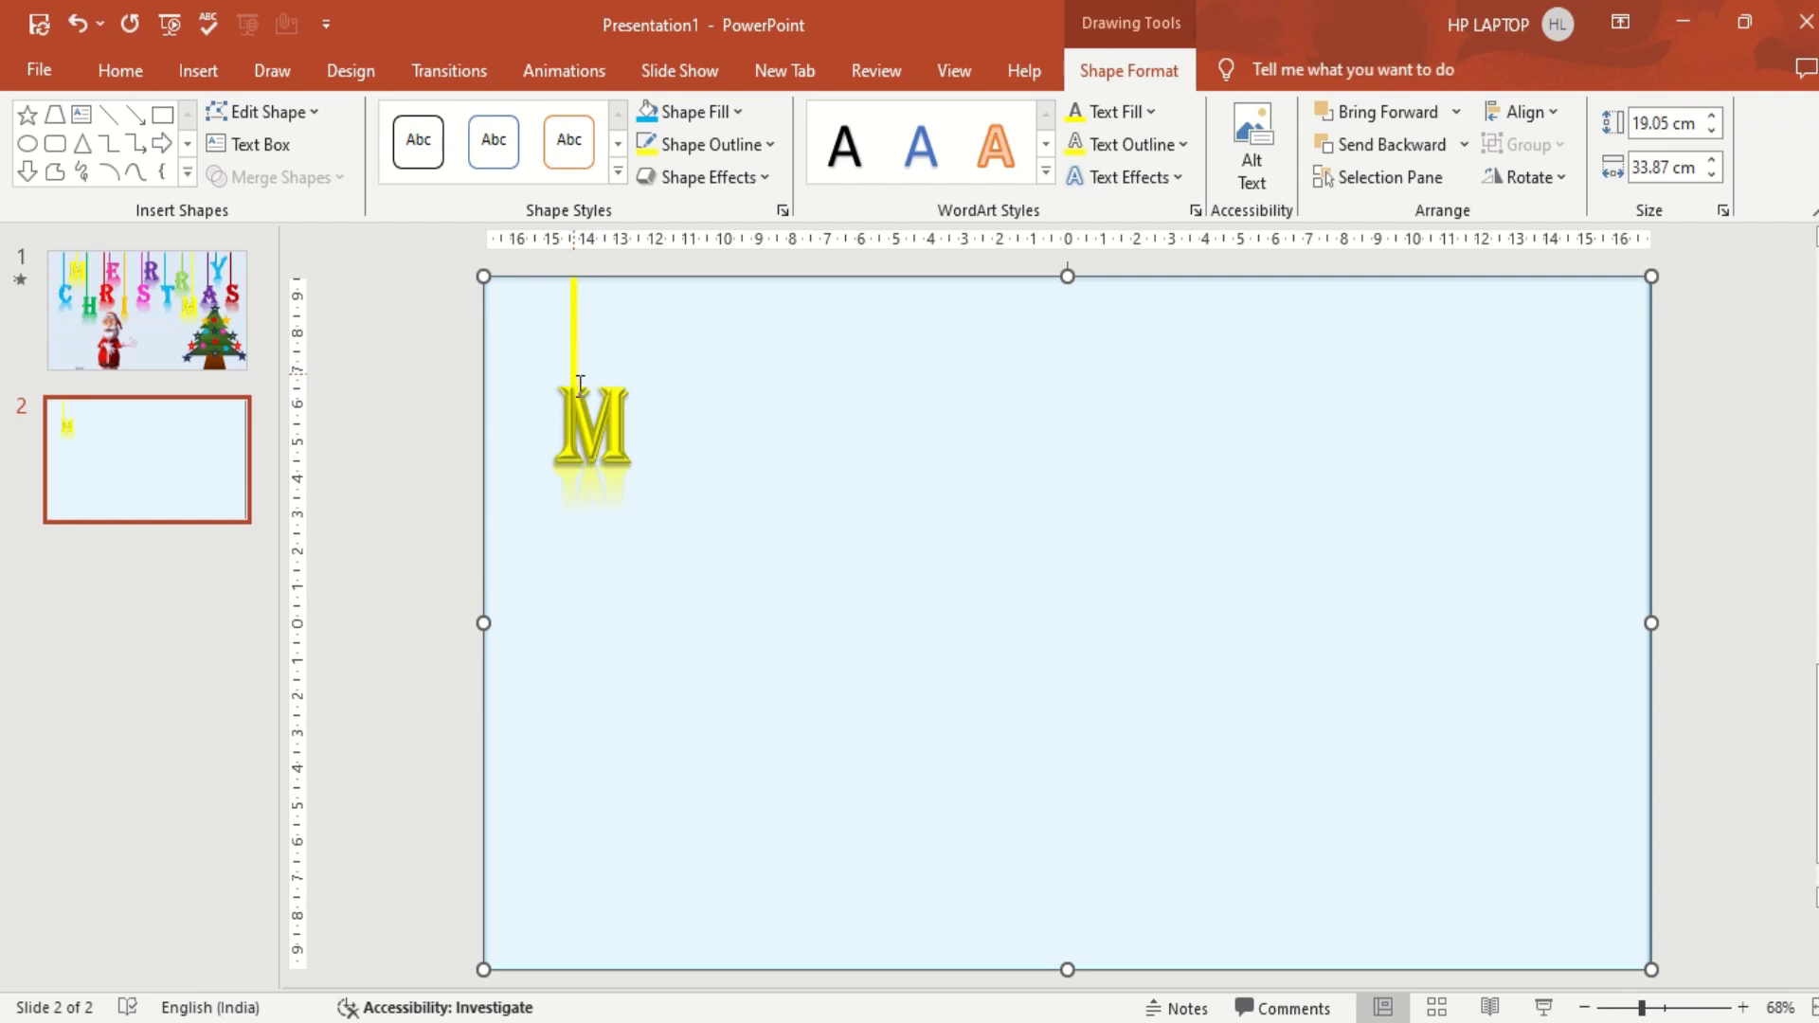
# Duplicate the hanging M group and place one copy to the right of the stack.
pyautogui.click(602, 414)
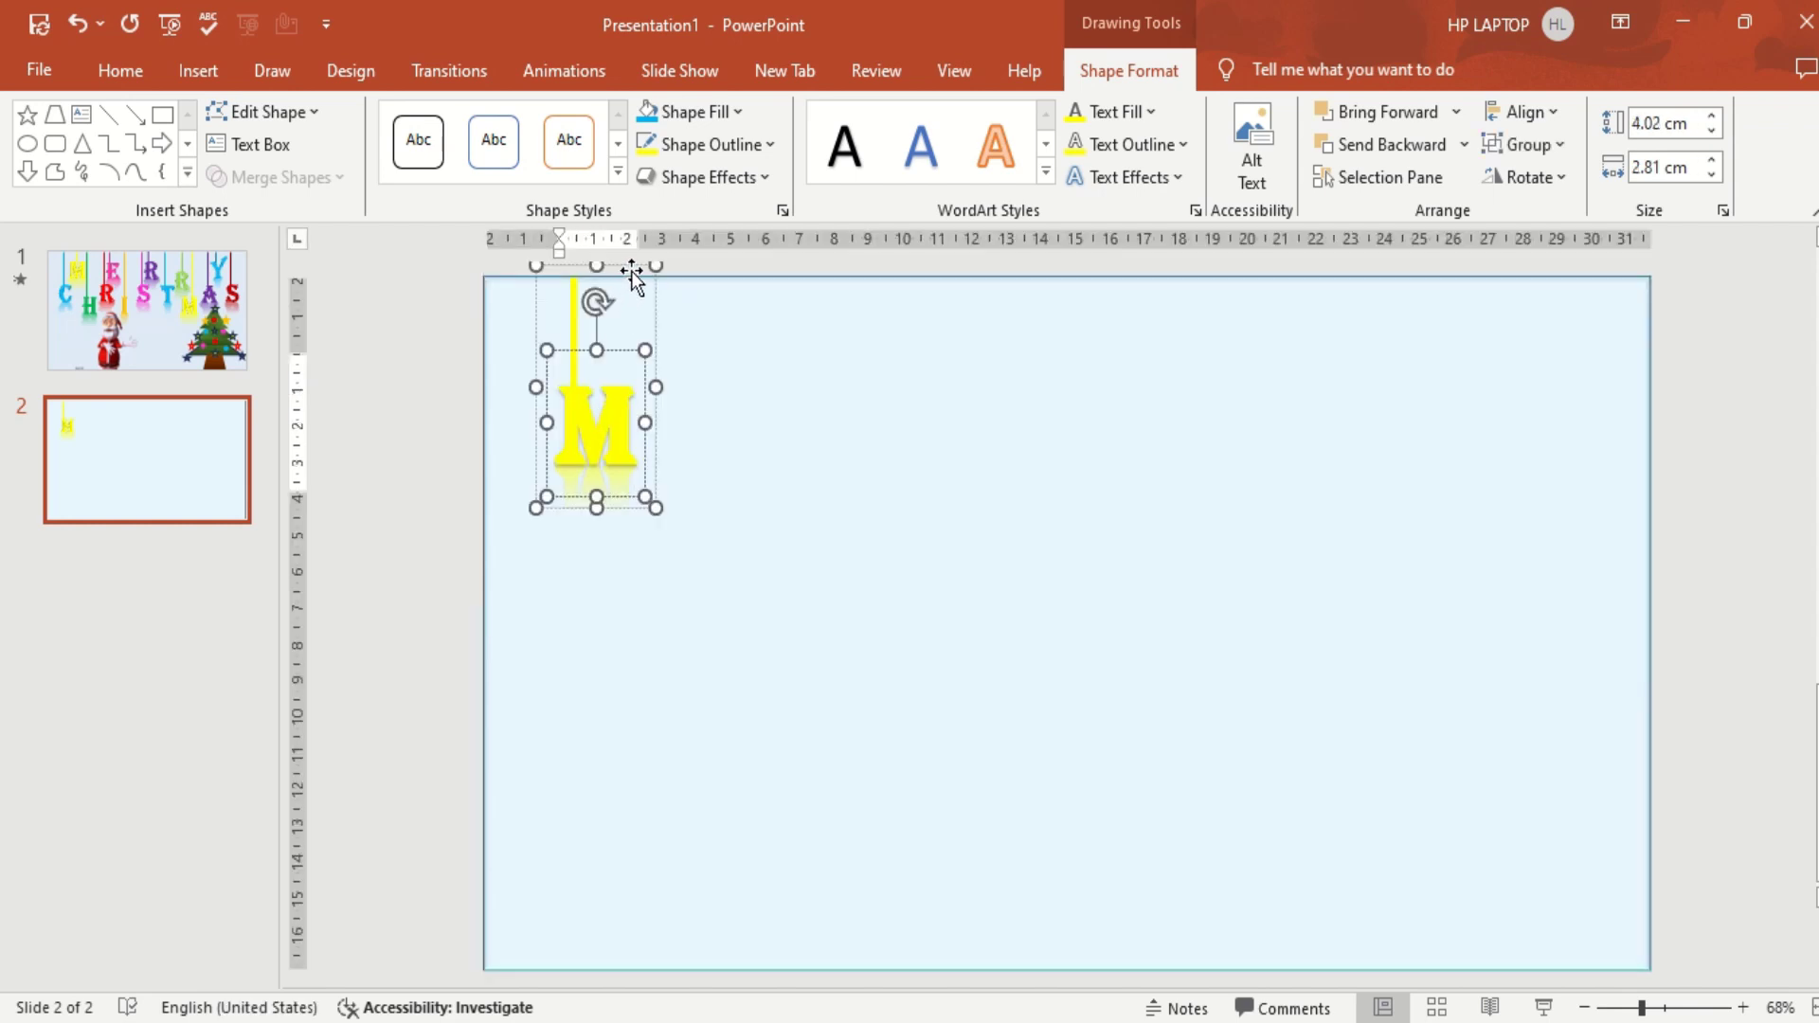
pyautogui.hotkey('ctrl', 'd')
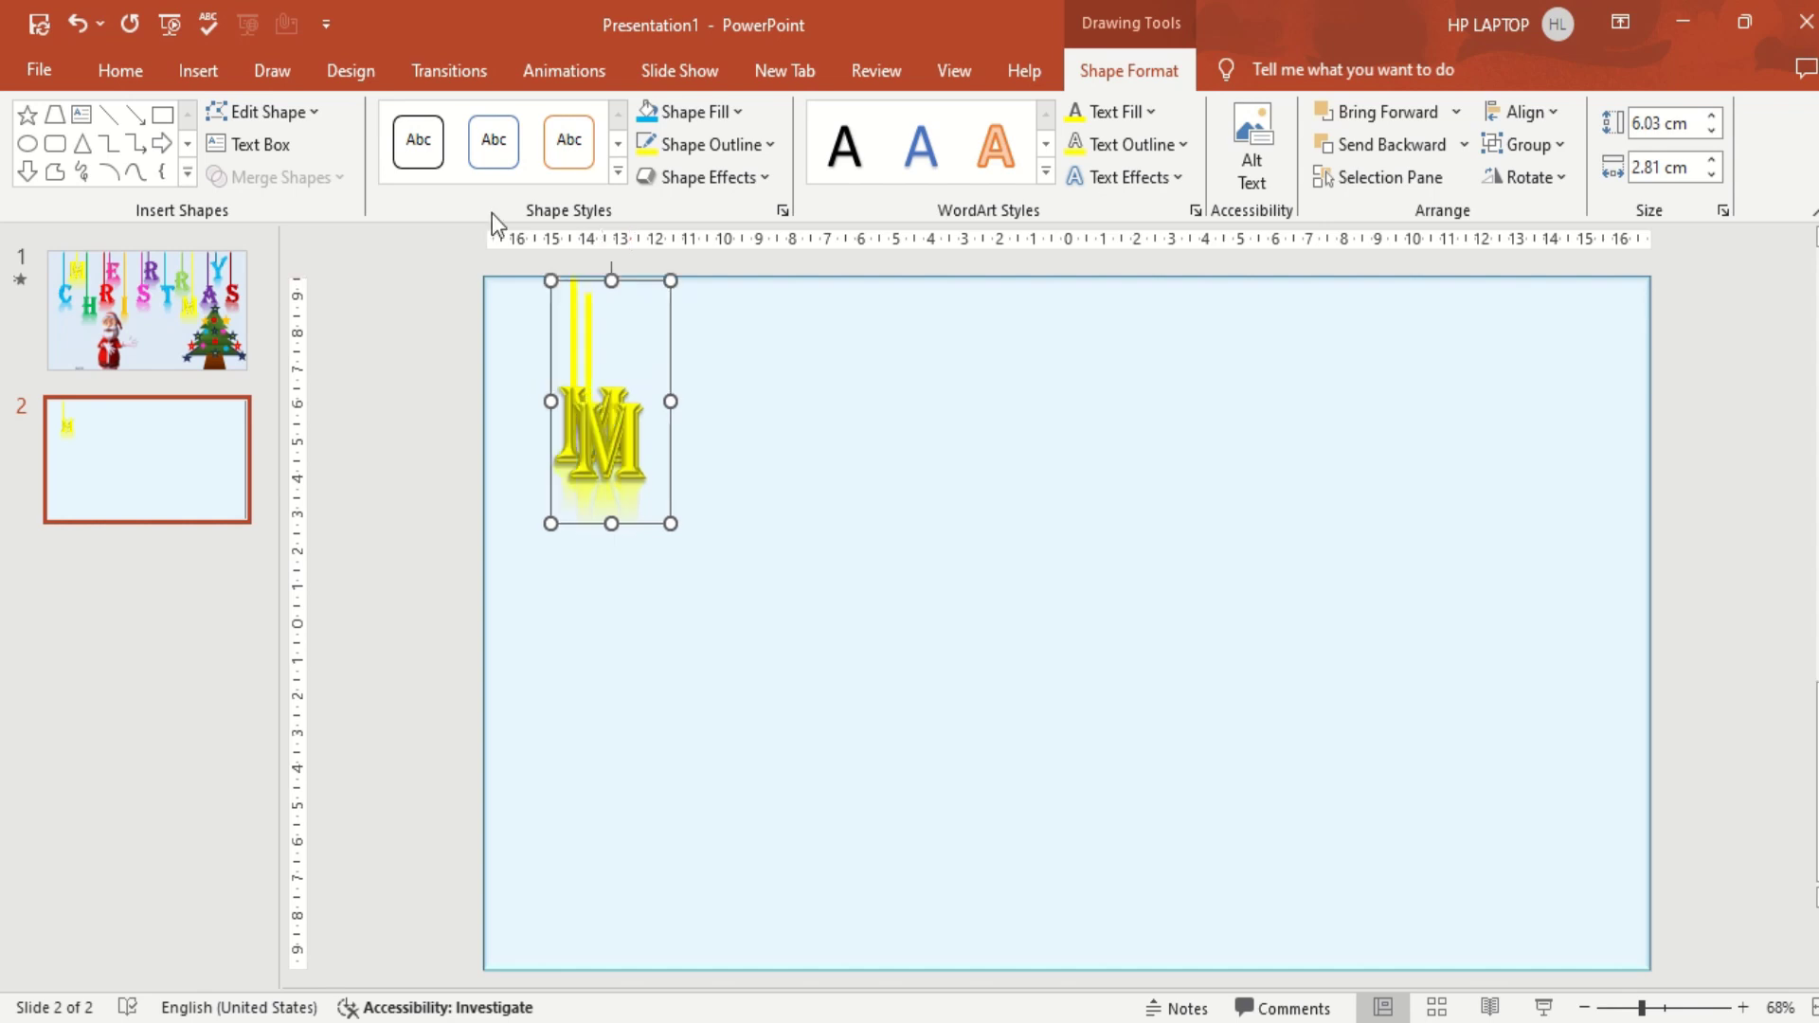
pyautogui.hotkey('ctrl', 'd')
pyautogui.hotkey('ctrl', 'd')
pyautogui.hotkey('ctrl', 'd')
pyautogui.hotkey('ctrl', 'd')
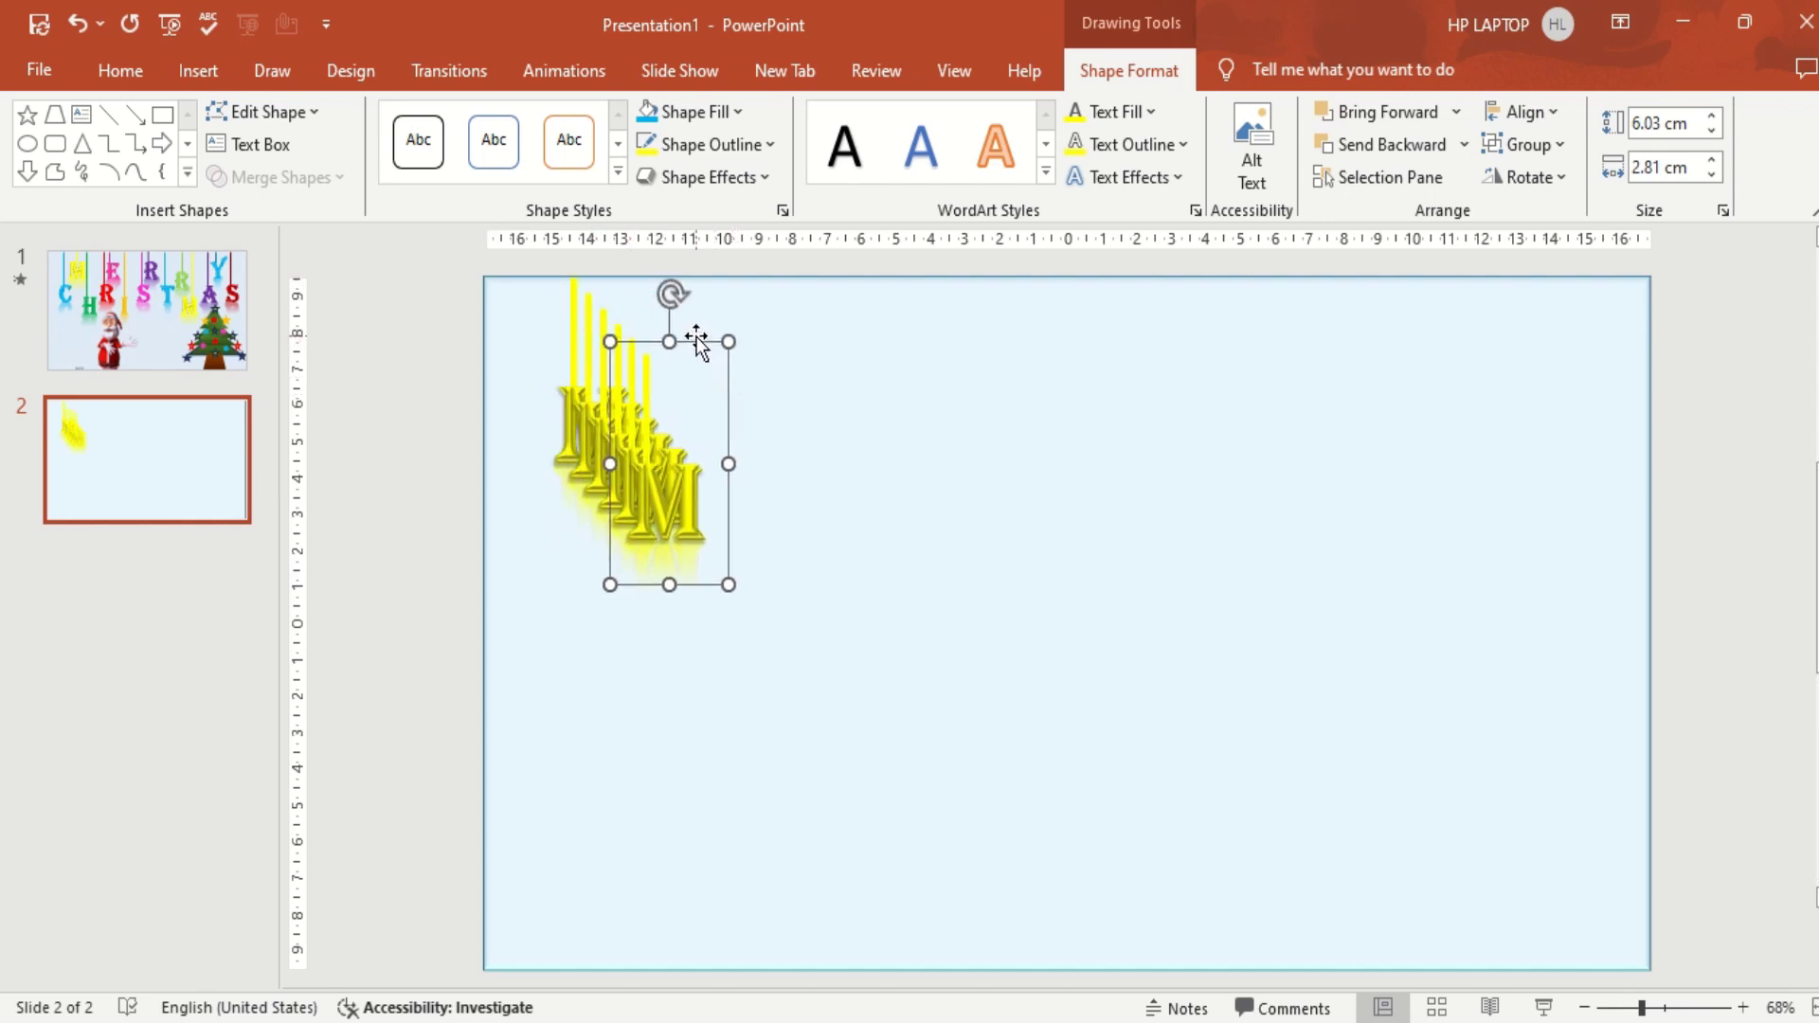
pyautogui.moveTo(696, 338)
pyautogui.mouseDown()
pyautogui.moveTo(697, 284)
pyautogui.moveTo(702, 338)
pyautogui.mouseUp()
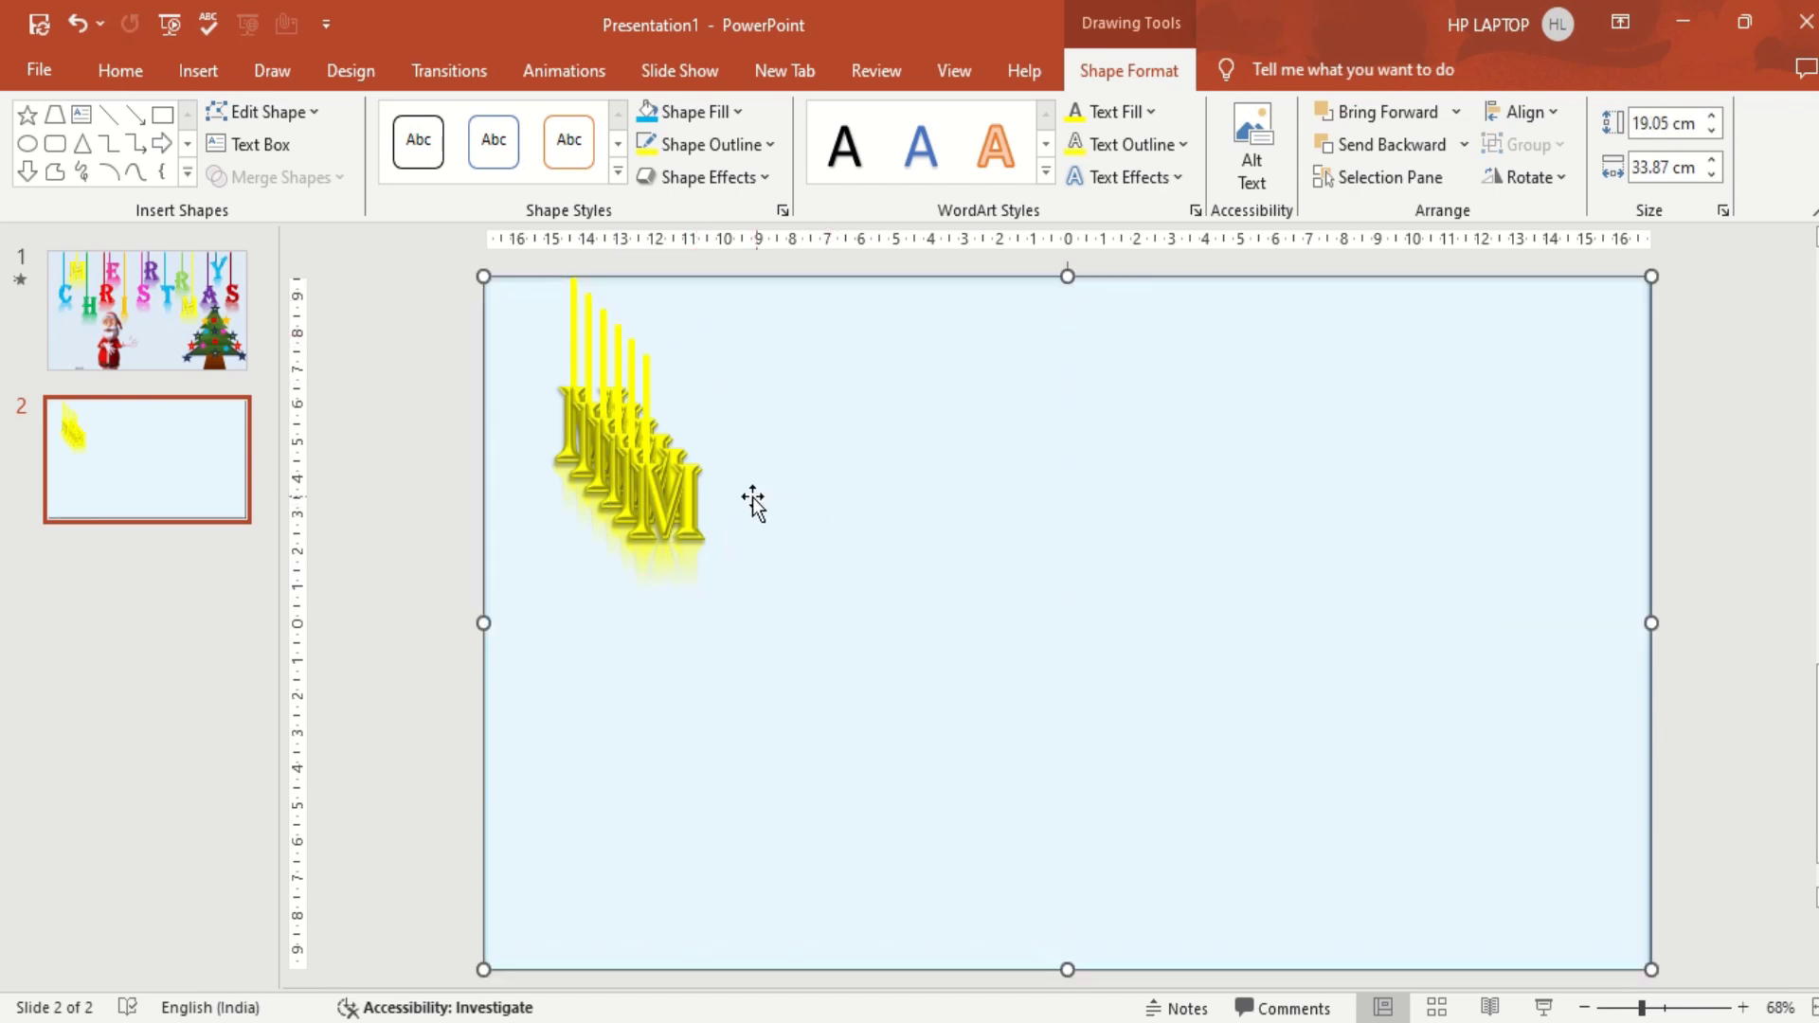
pyautogui.click(679, 502)
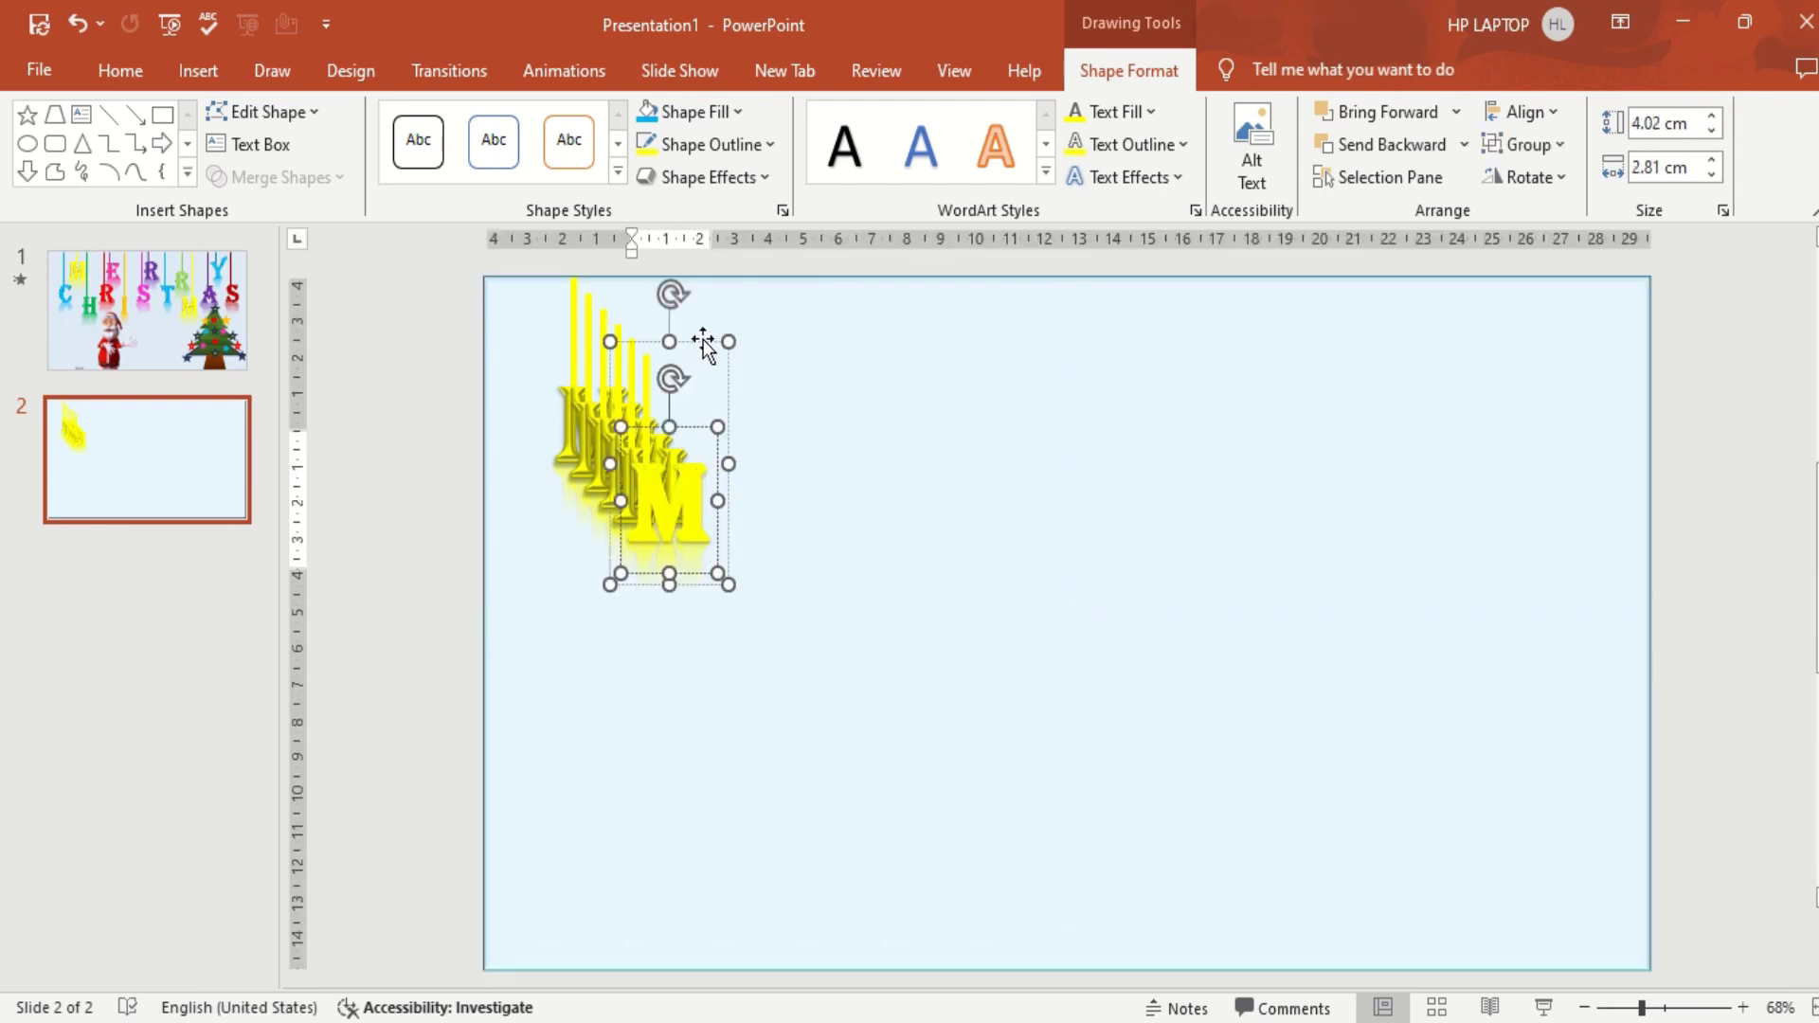
pyautogui.moveTo(703, 339); pyautogui.dragTo(781, 264)
pyautogui.moveTo(710, 353)
pyautogui.mouseDown()
pyautogui.moveTo(774, 291)
pyautogui.moveTo(796, 329)
pyautogui.mouseUp()
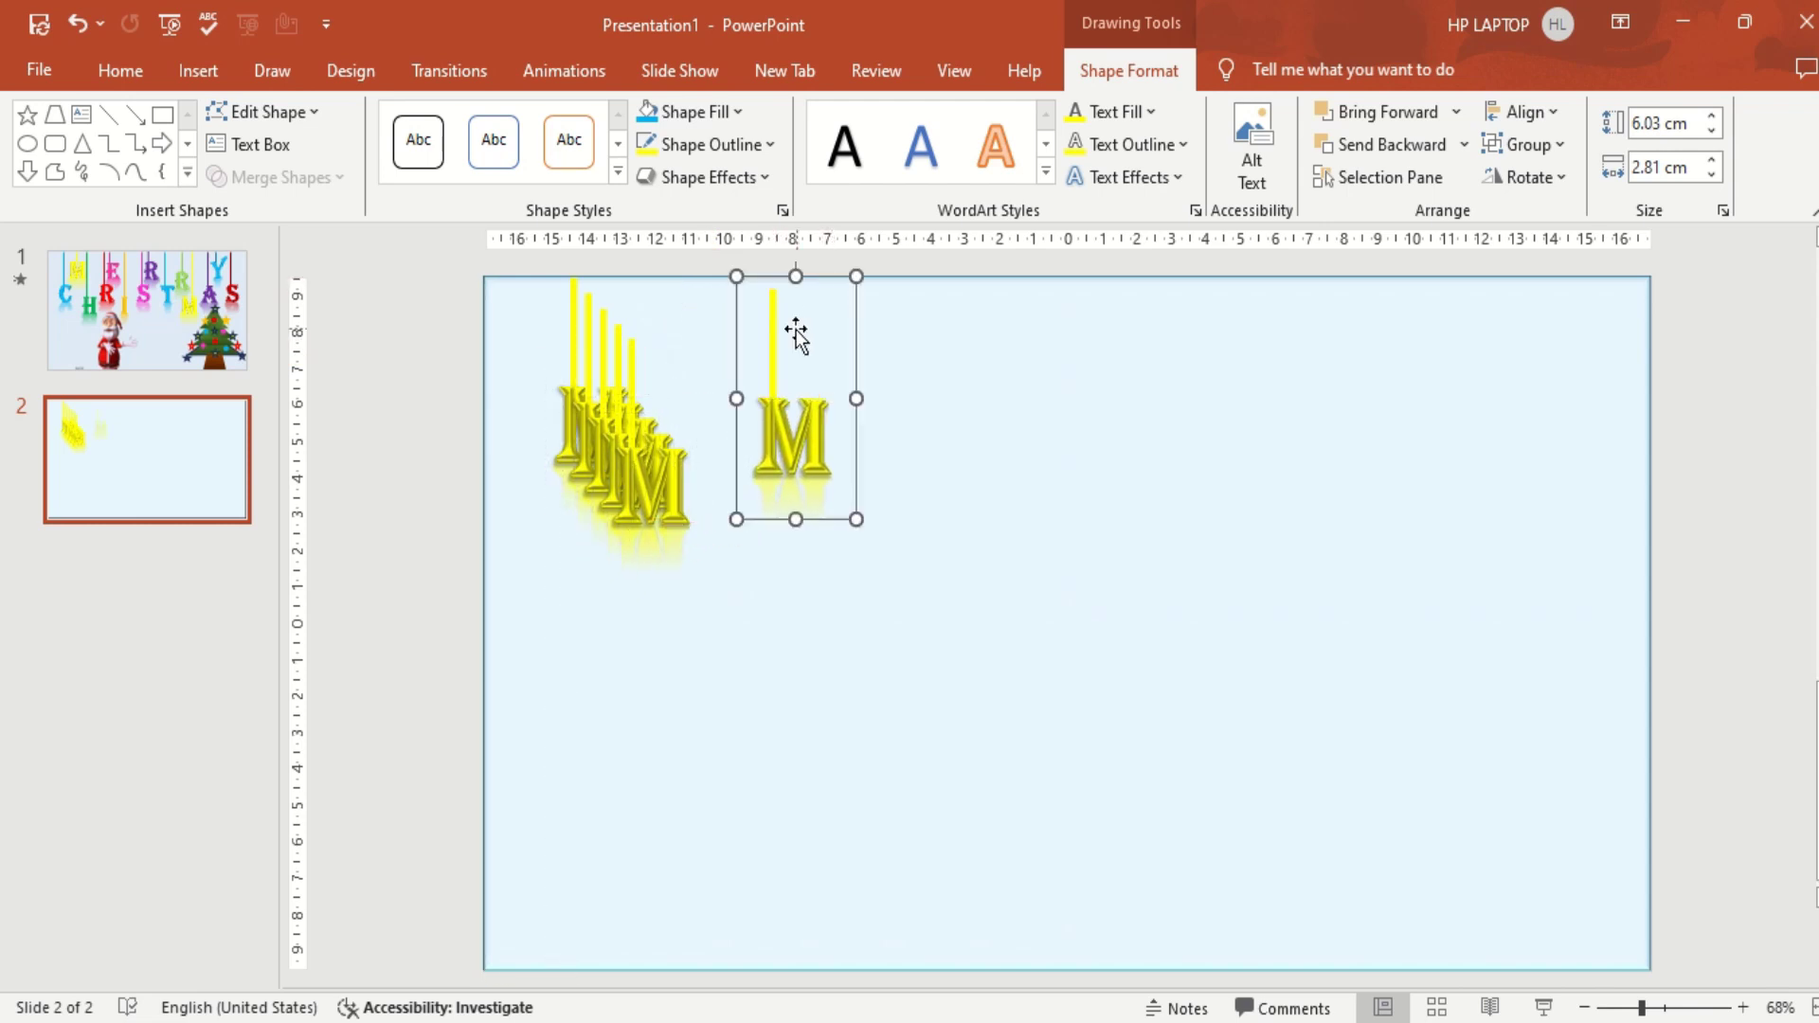
pyautogui.click(779, 286)
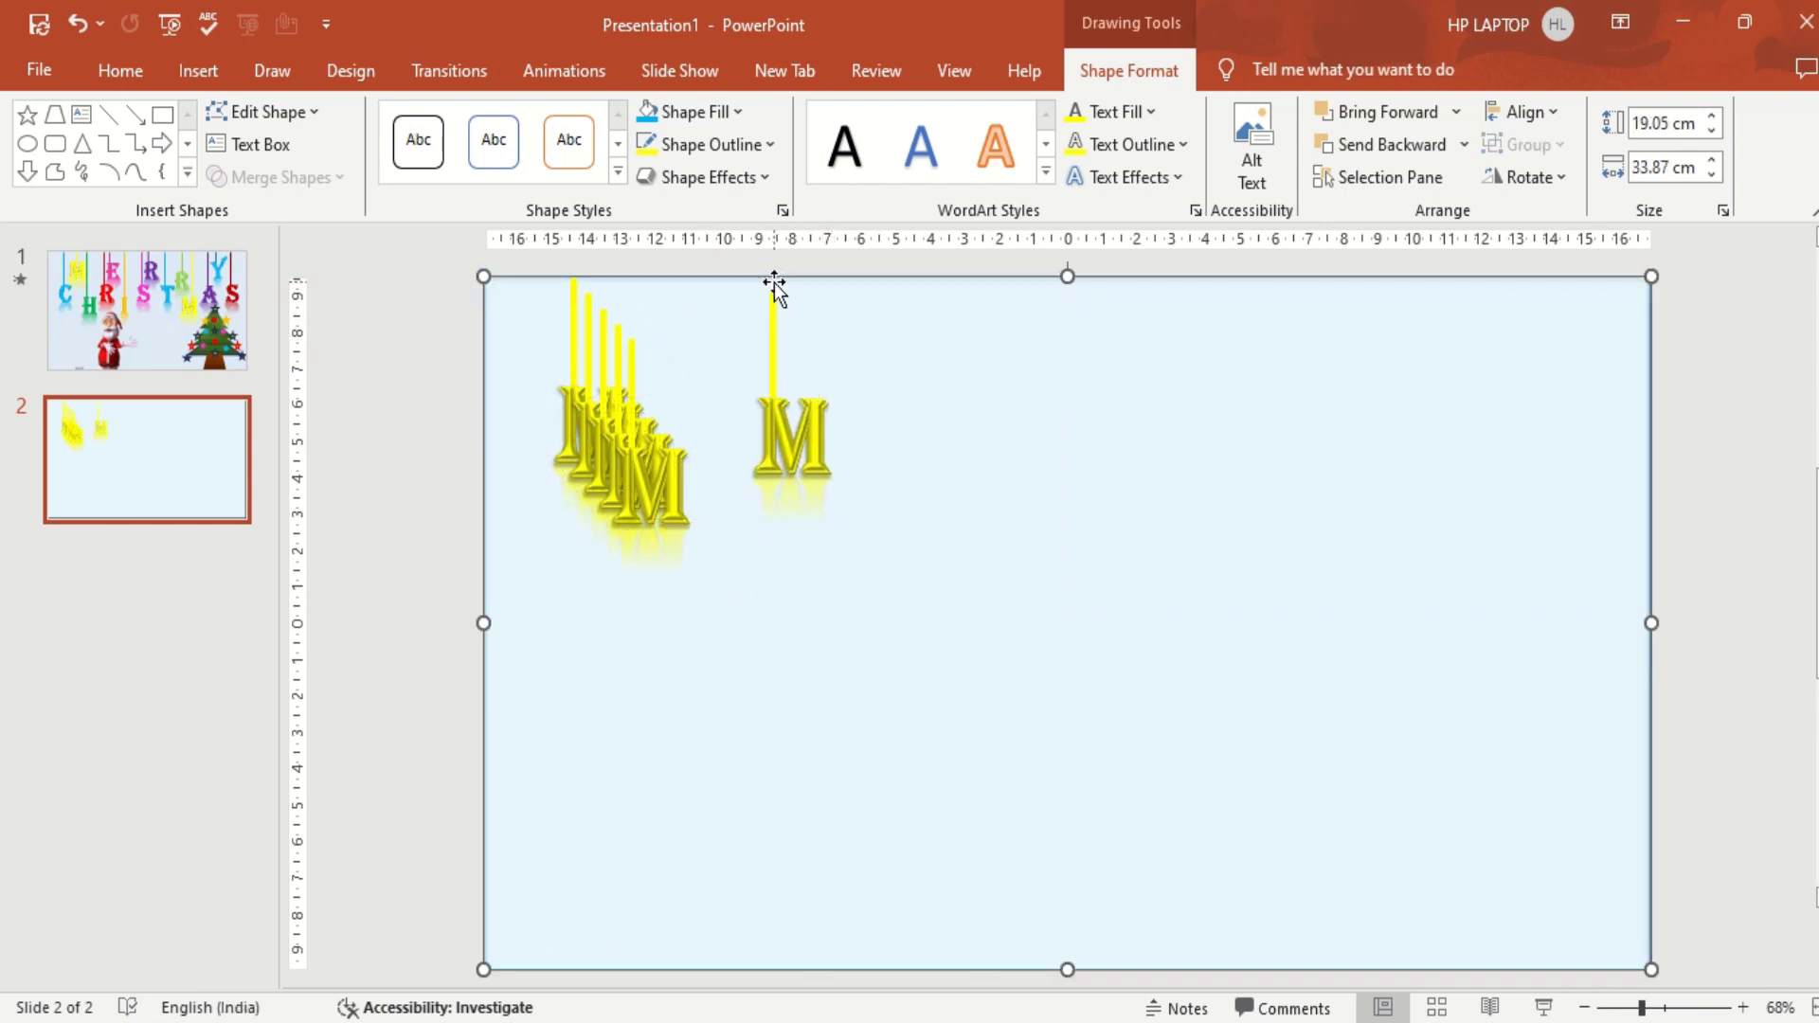
pyautogui.click(795, 414)
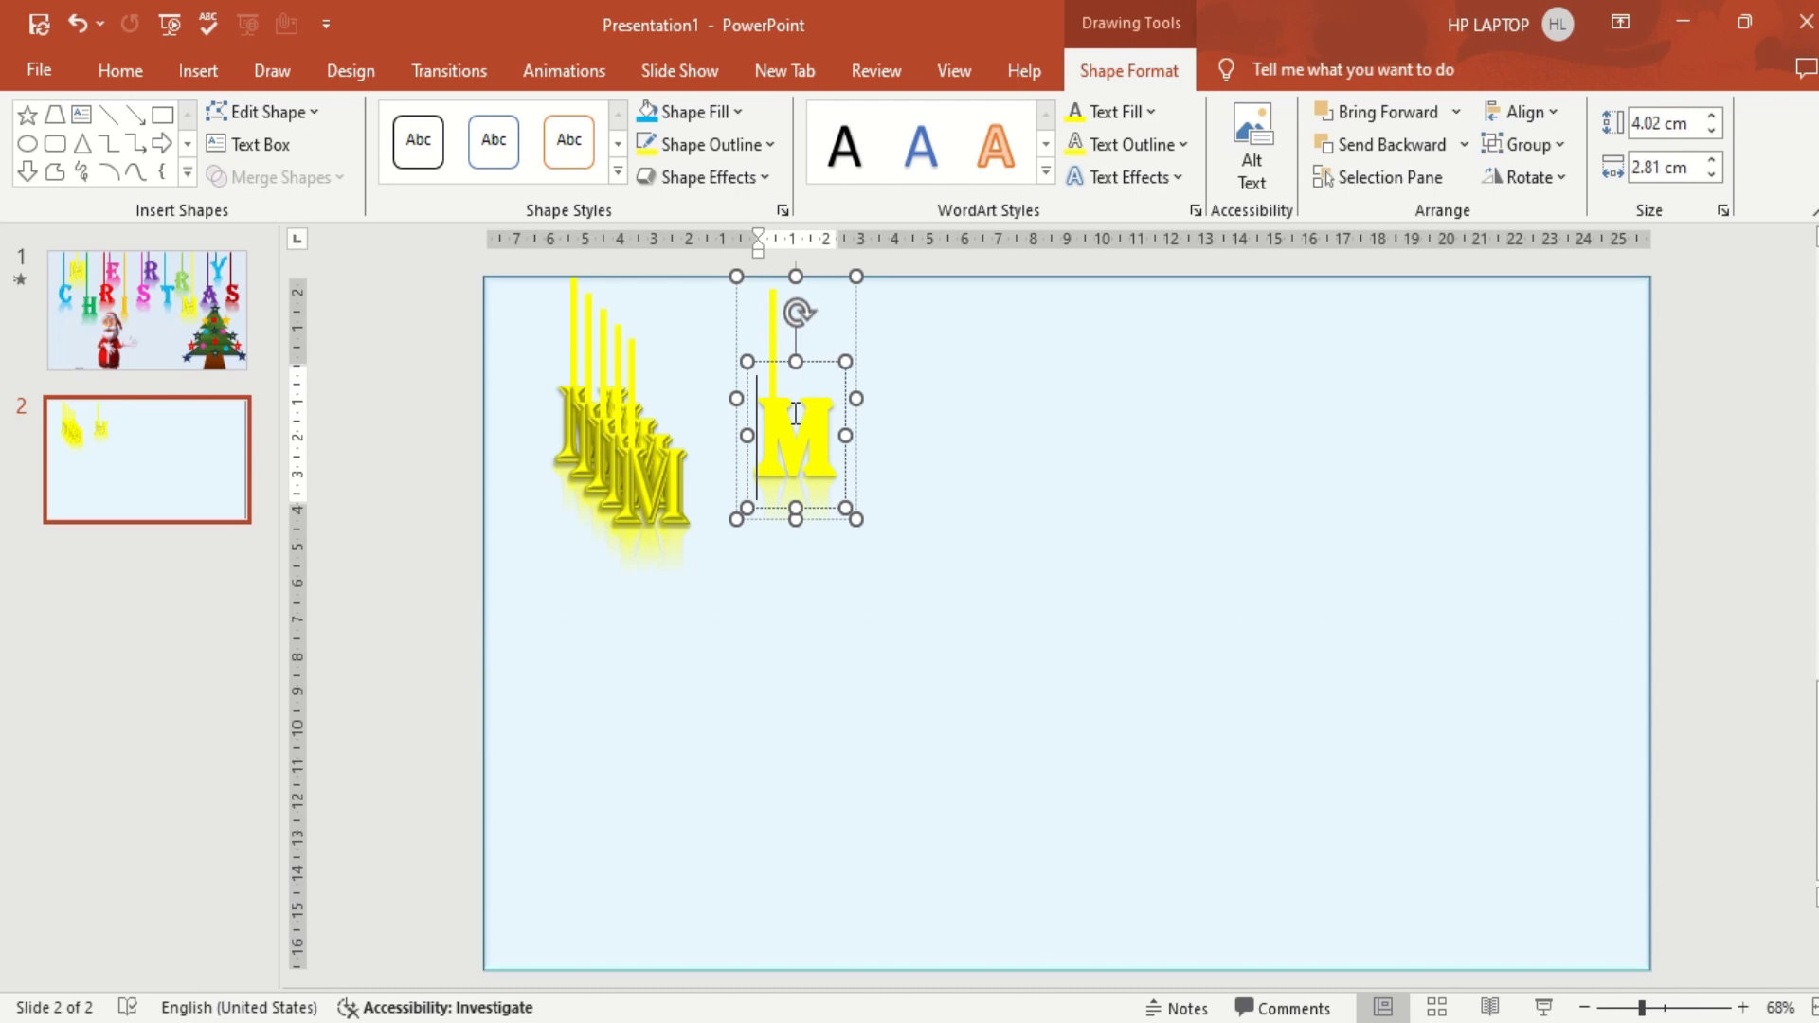
pyautogui.click(838, 281)
pyautogui.hotkey('ctrl', 'z')
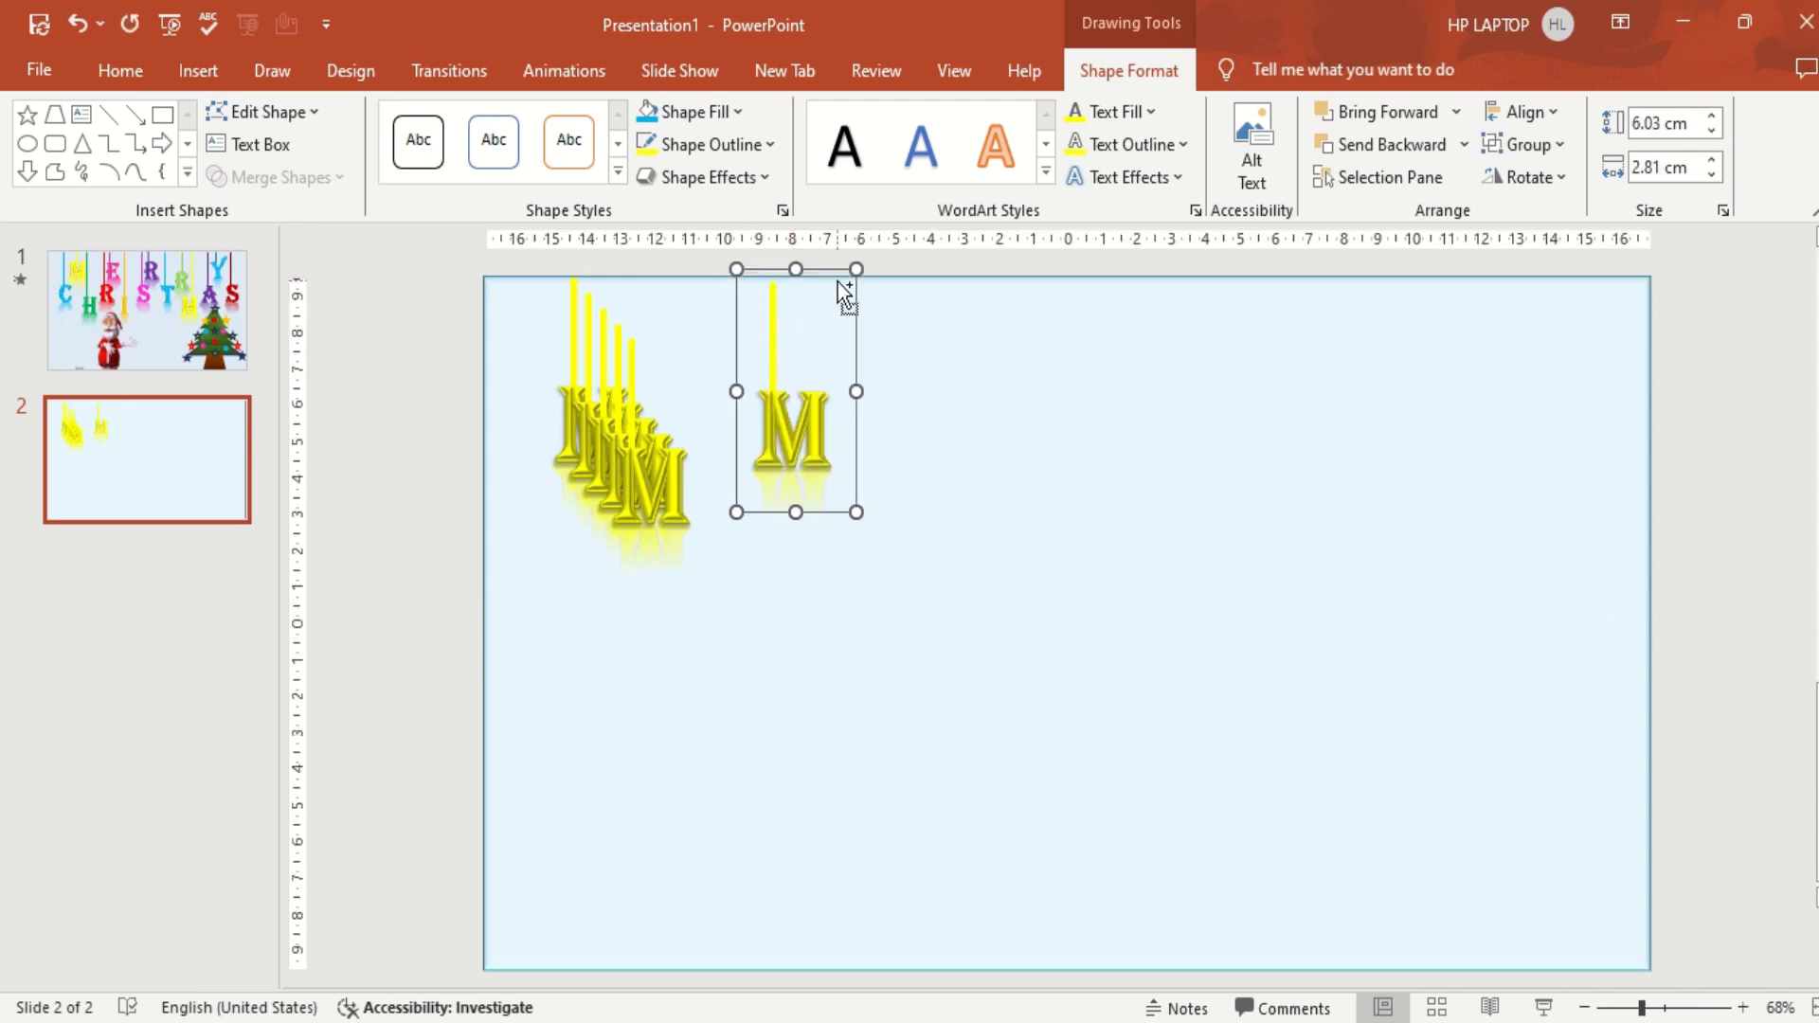
# Add more evenly spaced M copies across the top, moving the rightmost slightly further right.
pyautogui.hotkey('ctrl', 'd')
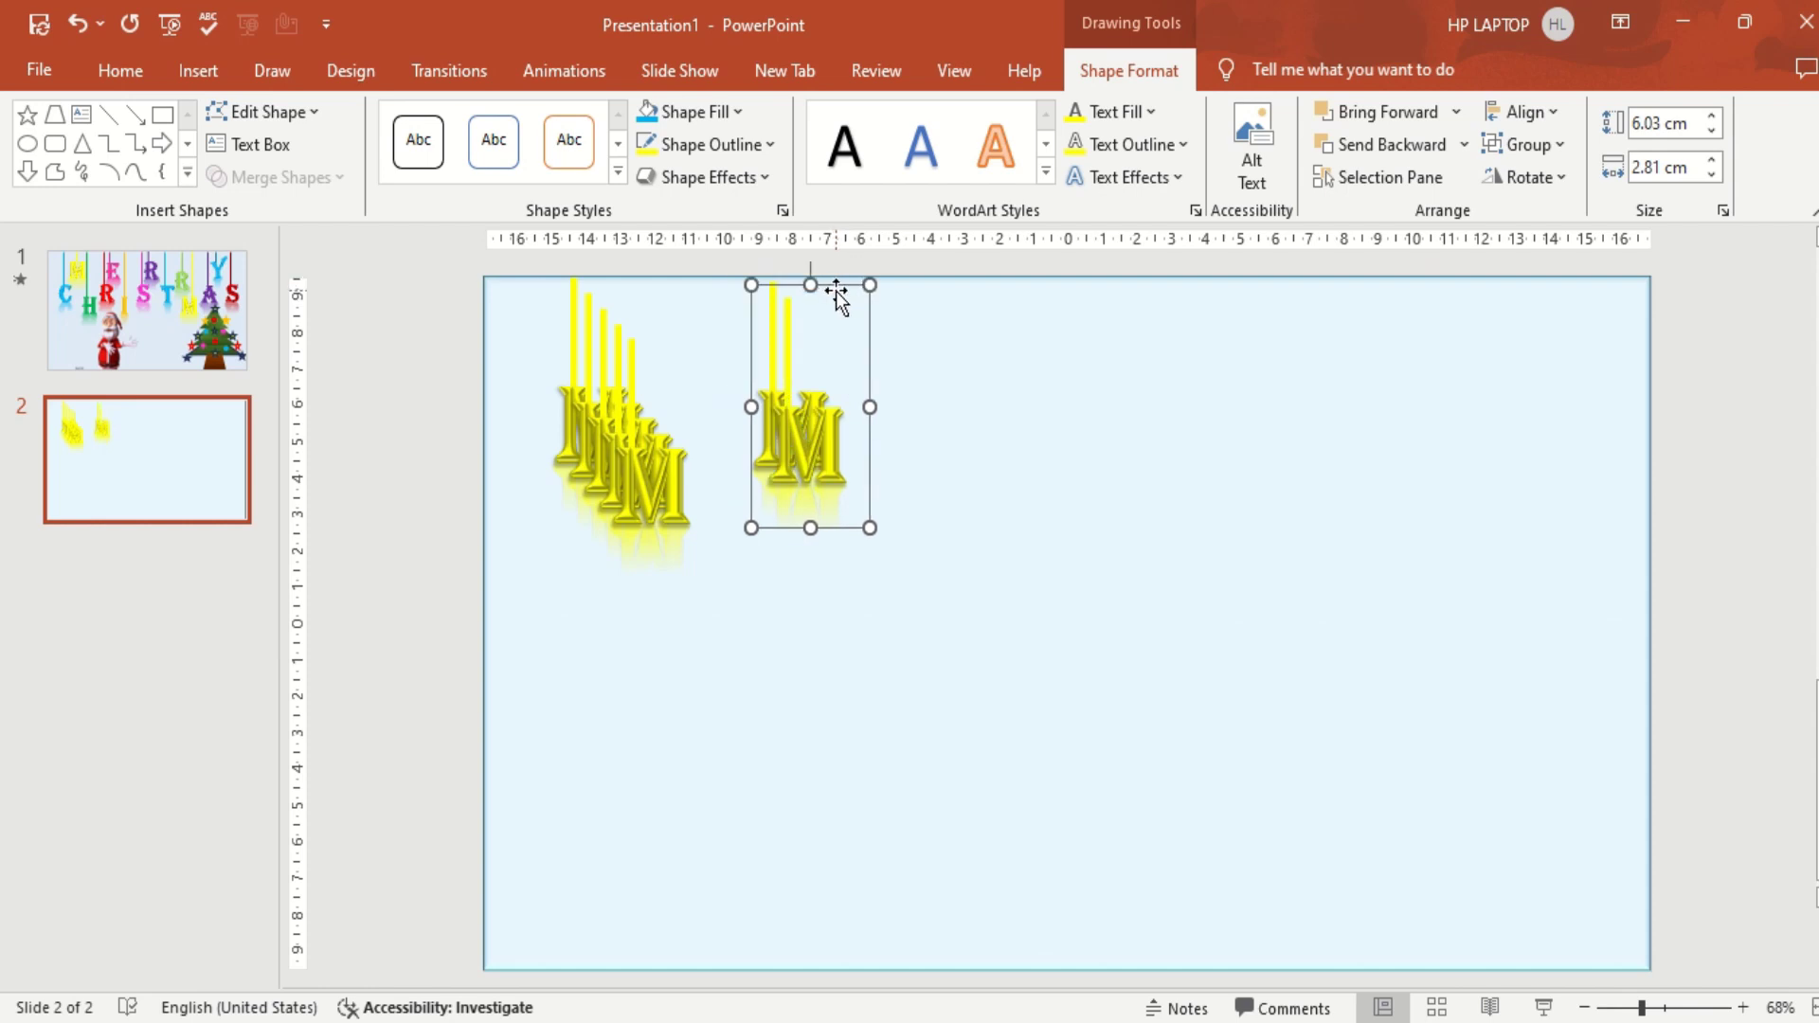
pyautogui.press('Right')
pyautogui.press('Right')
pyautogui.press('Right')
pyautogui.press('Right')
pyautogui.press('Right')
pyautogui.press('Right')
pyautogui.press('Right')
pyautogui.press('Right')
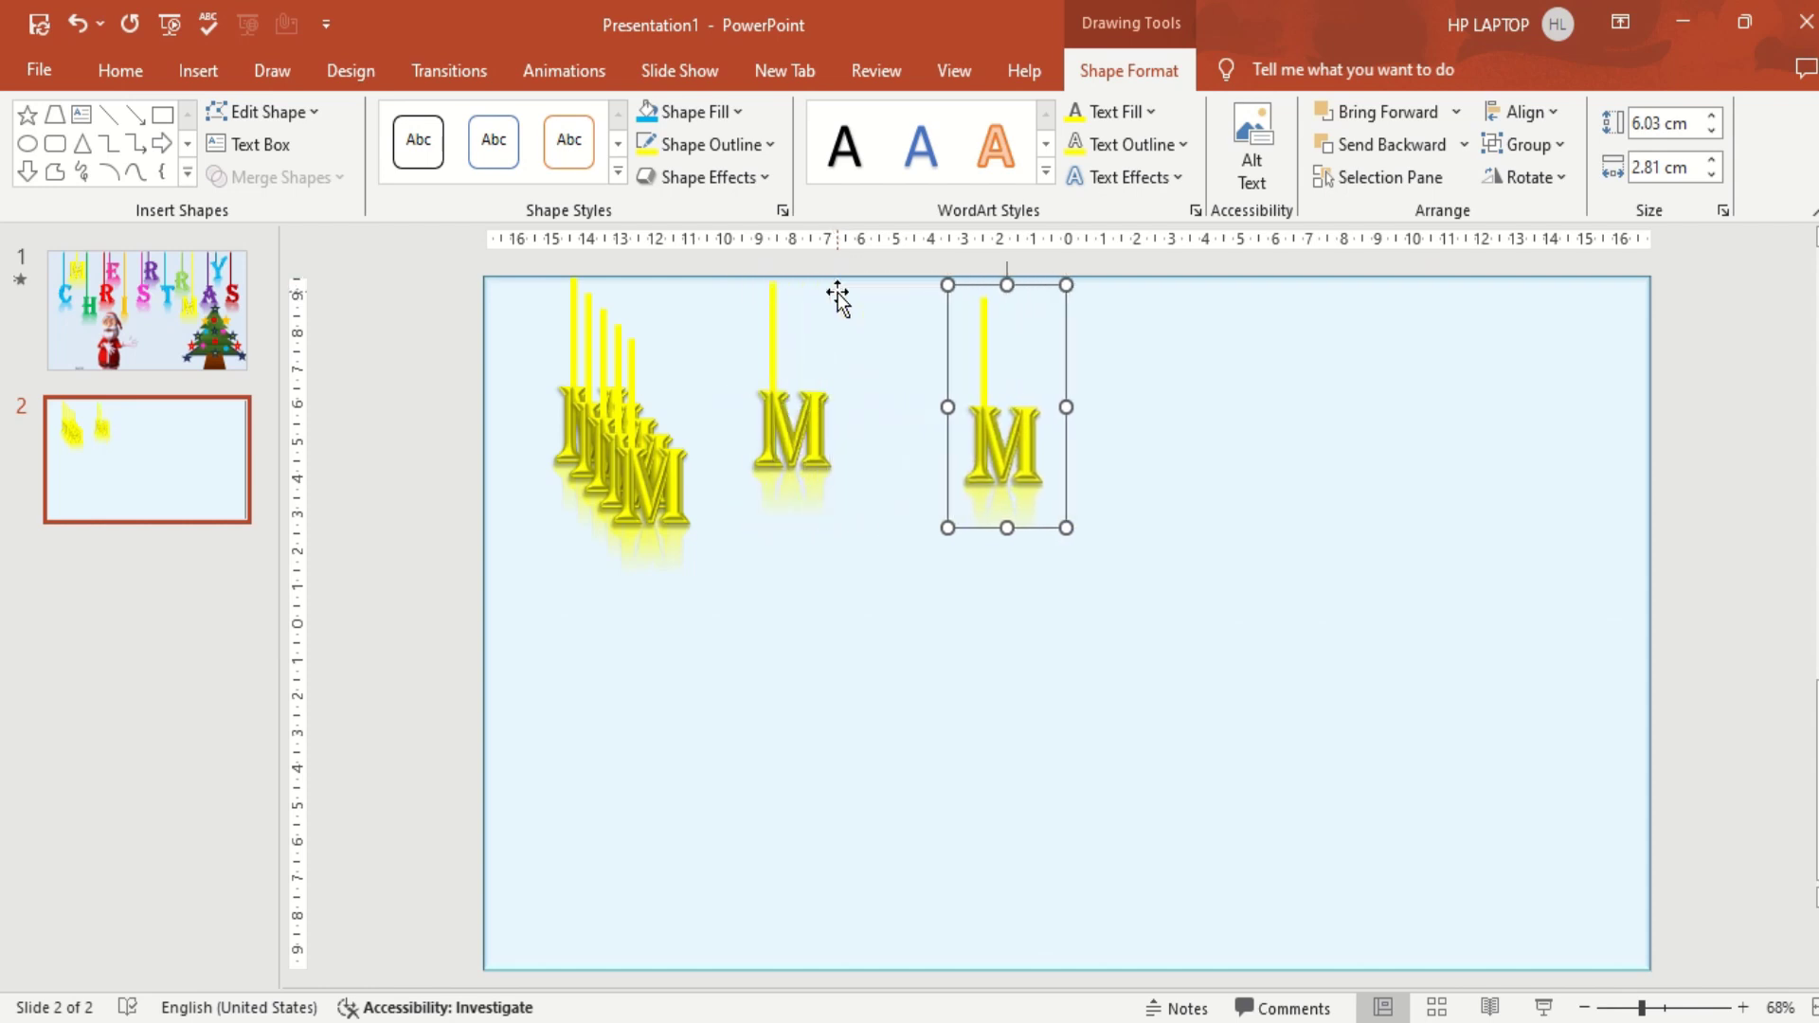
pyautogui.press('Up')
pyautogui.press('Up')
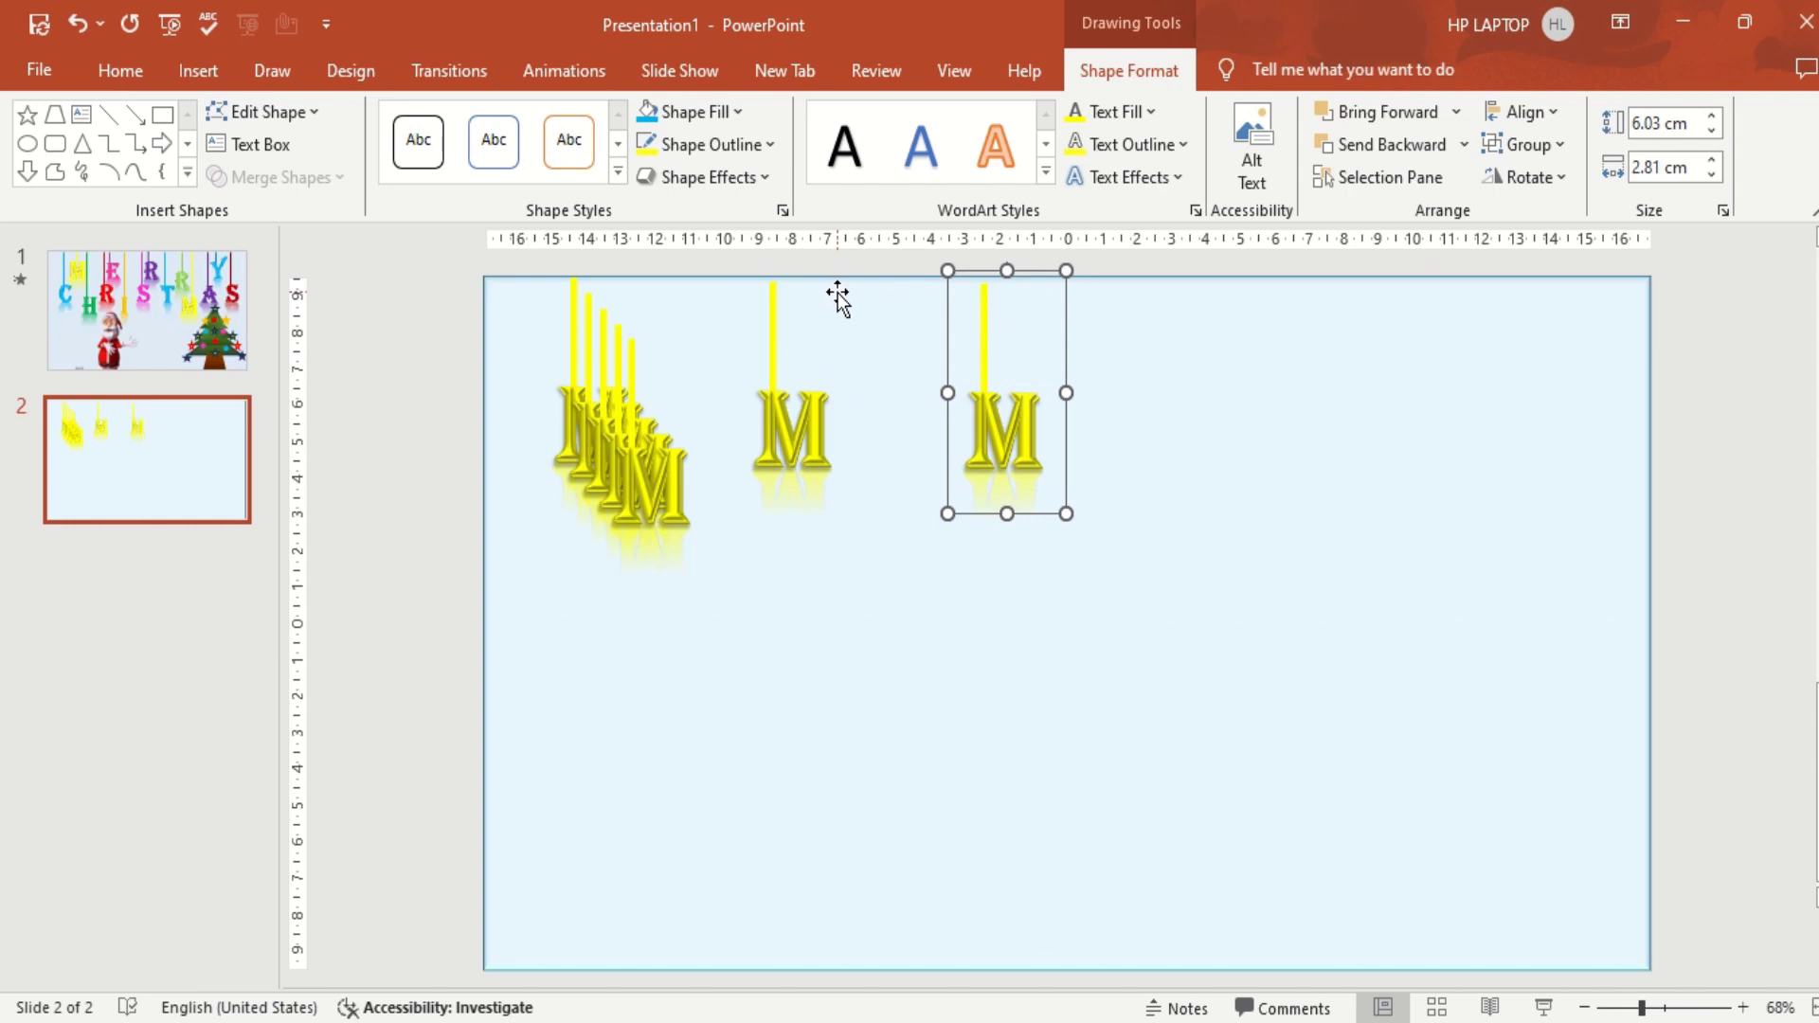
pyautogui.hotkey('ctrl', 'd')
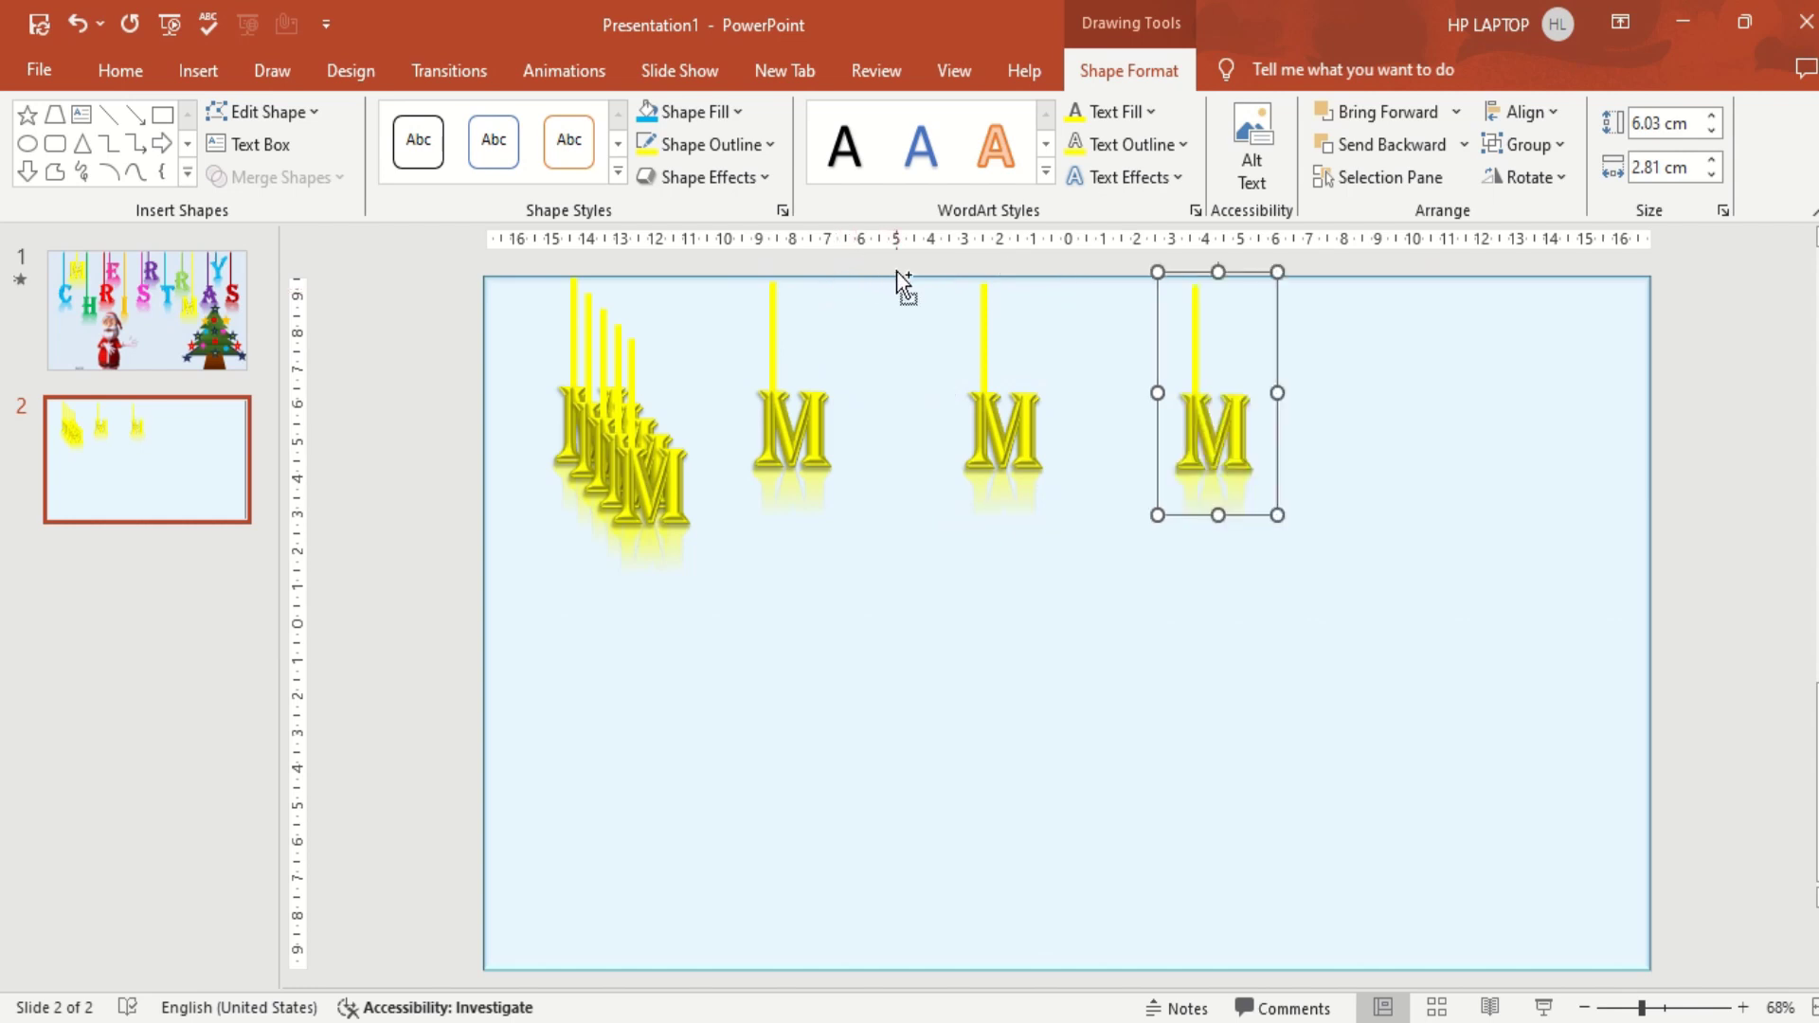
pyautogui.hotkey('ctrl', 'Right')
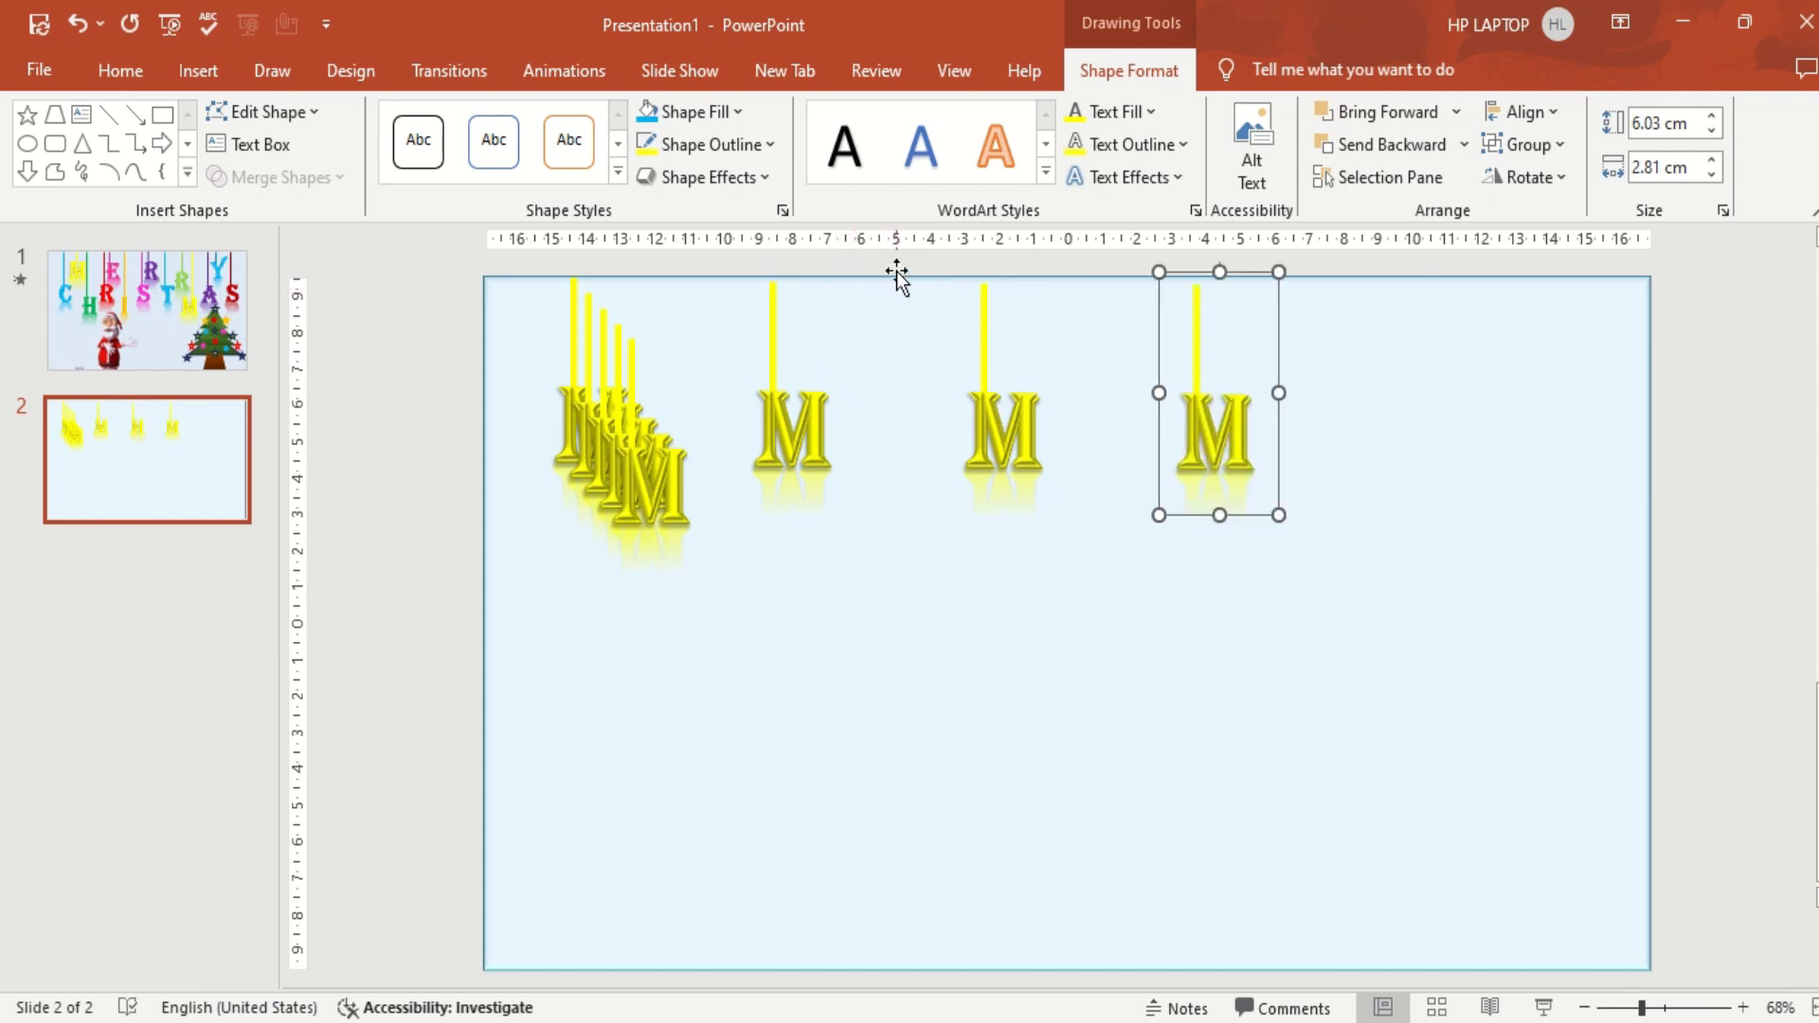
pyautogui.hotkey('ctrl', 'd')
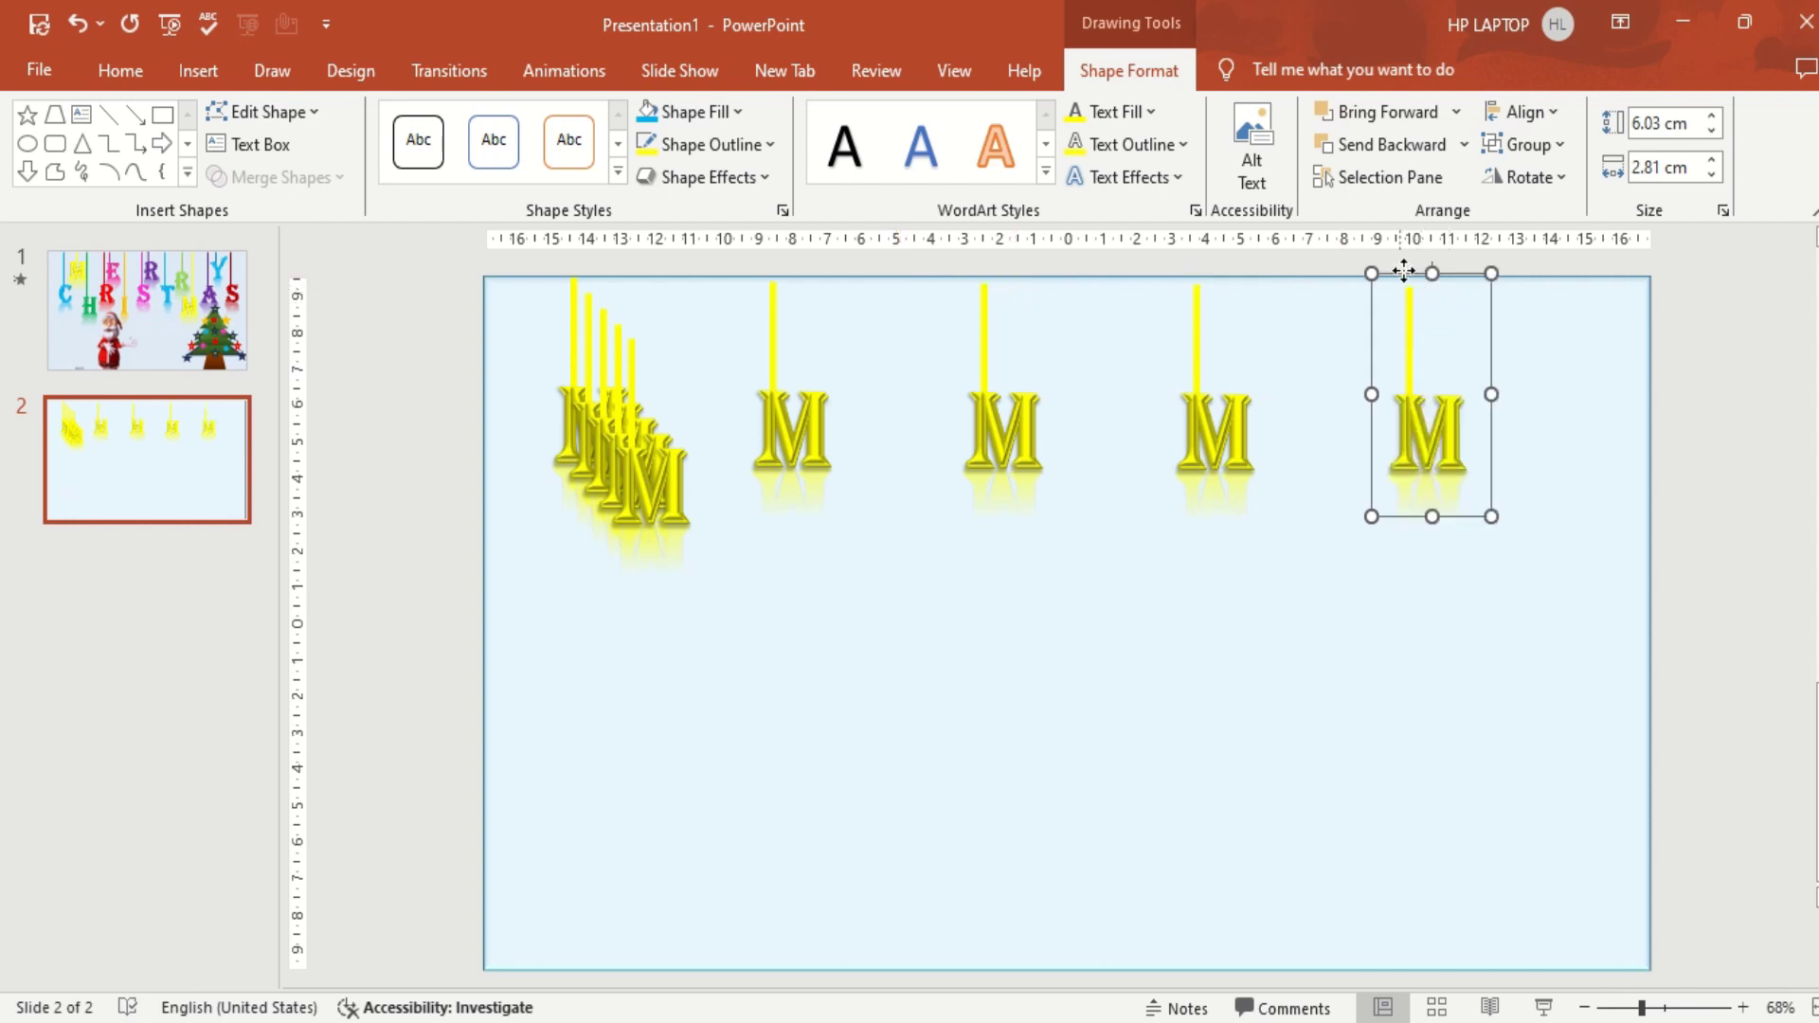
pyautogui.moveTo(1400, 271); pyautogui.dragTo(1449, 260)
# Pull stacked M copies out into the top row, duplicating one more to extend it.
pyautogui.click(644, 490)
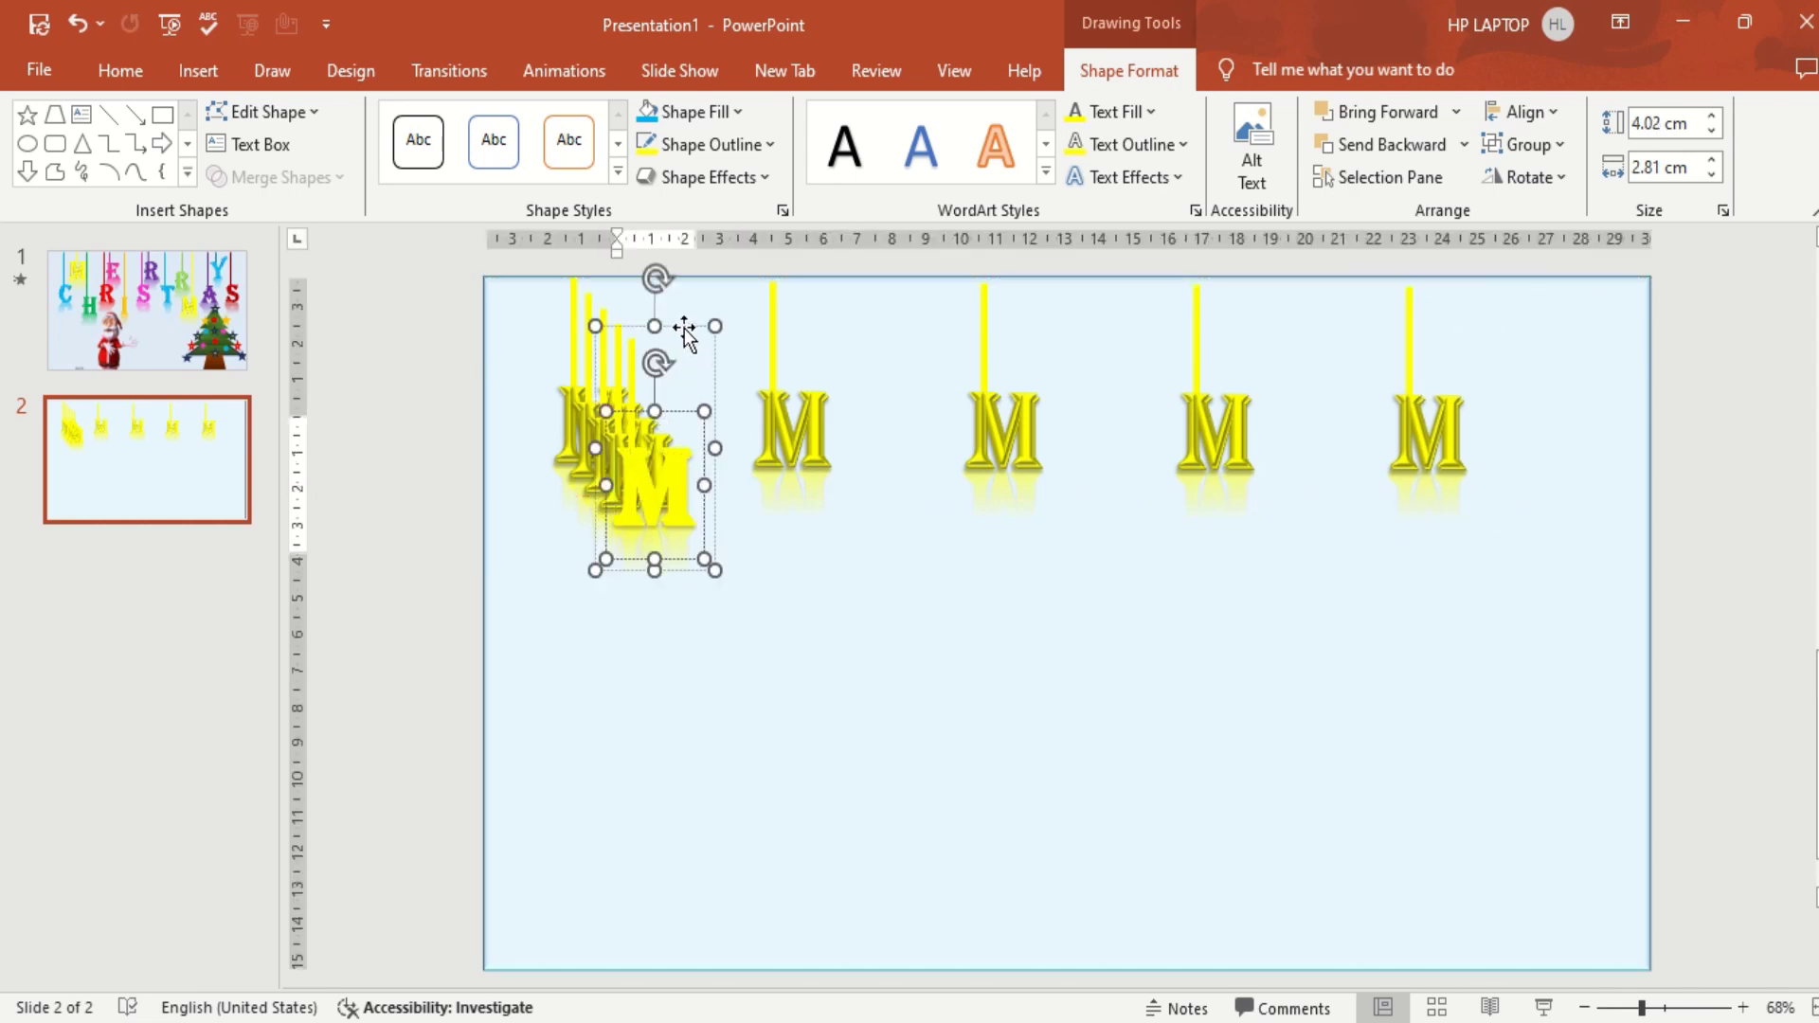
pyautogui.moveTo(684, 331)
pyautogui.mouseDown()
pyautogui.moveTo(661, 276)
pyautogui.moveTo(905, 269)
pyautogui.mouseUp()
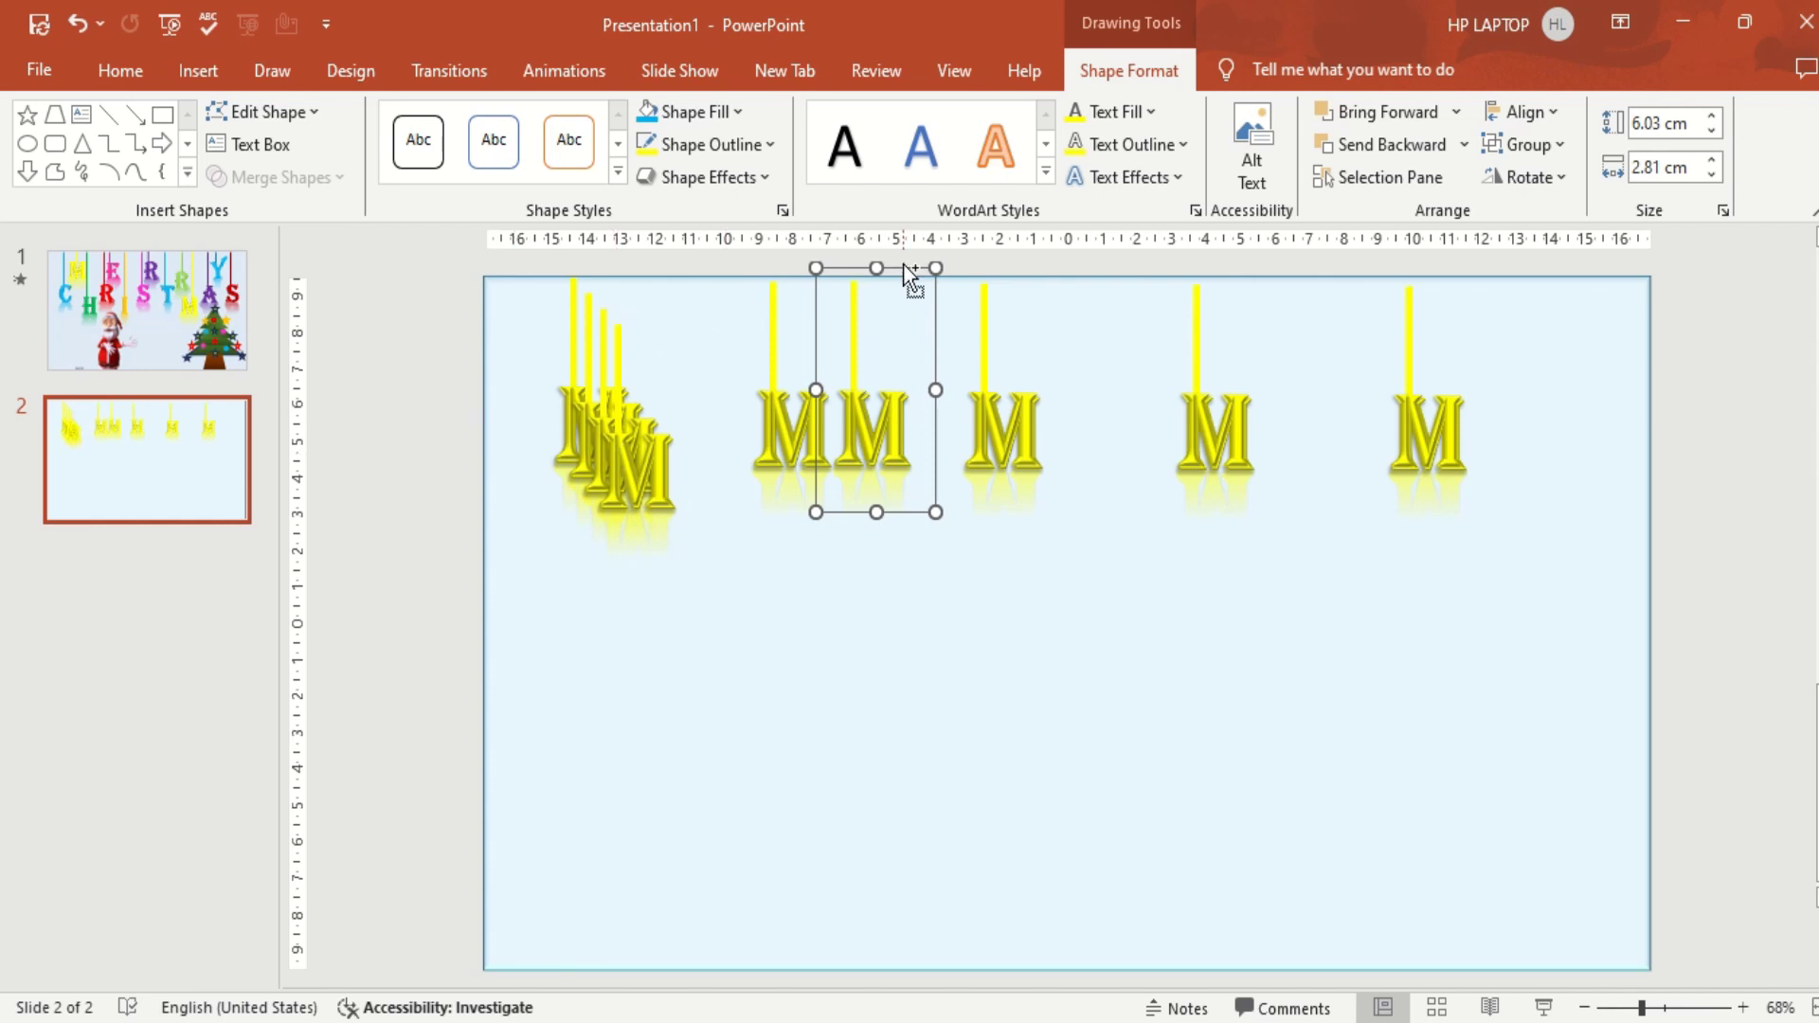
pyautogui.hotkey('ctrl', 'd')
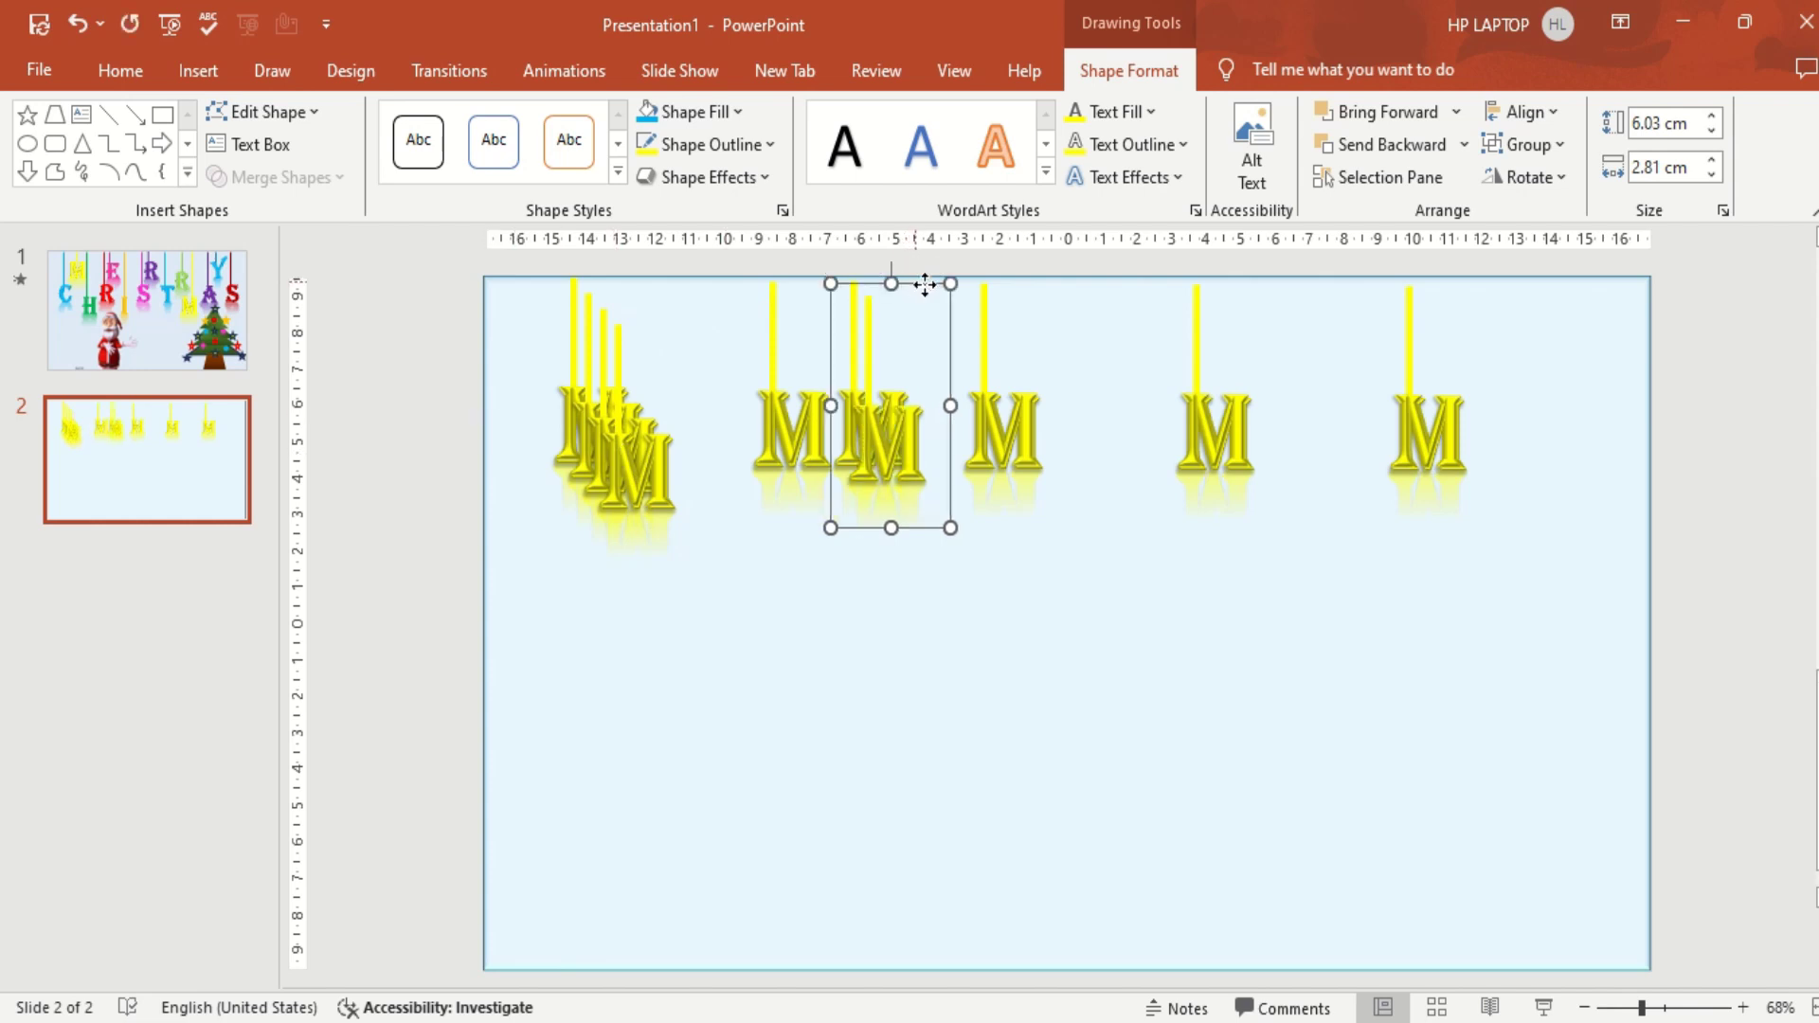
pyautogui.moveTo(911, 277); pyautogui.dragTo(1143, 269)
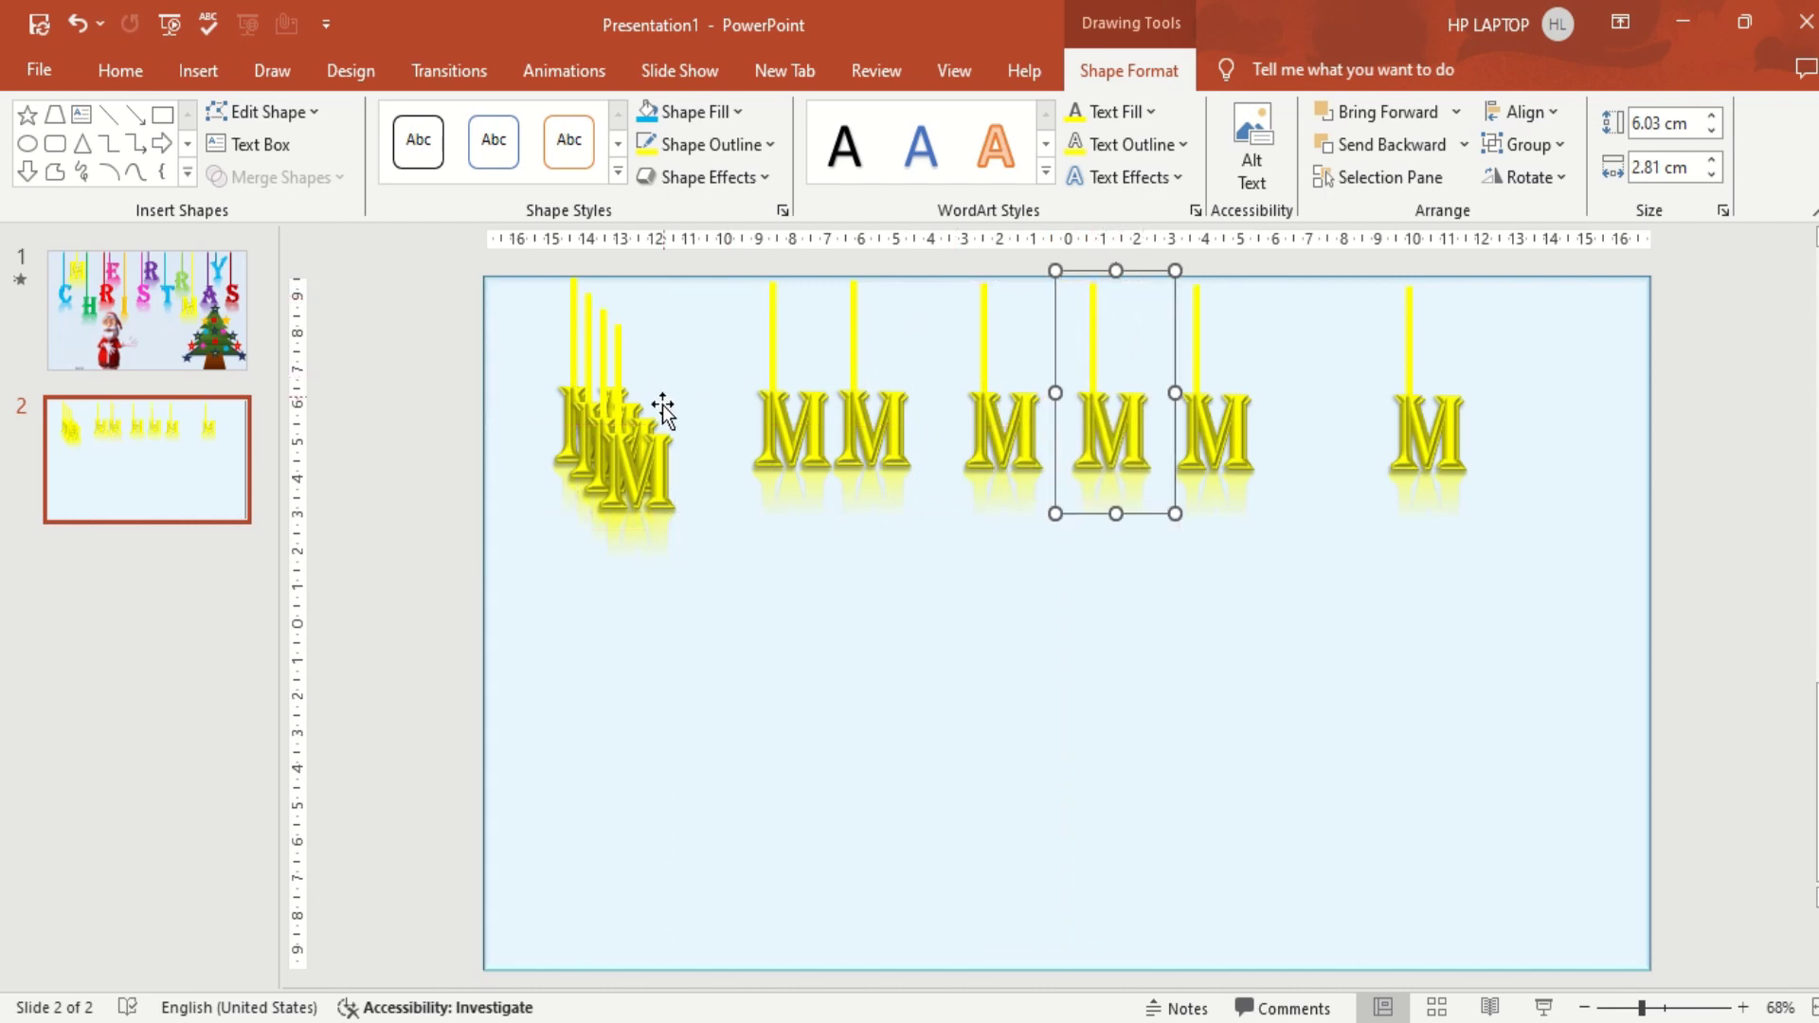
pyautogui.click(659, 477)
pyautogui.moveTo(656, 316); pyautogui.dragTo(754, 275)
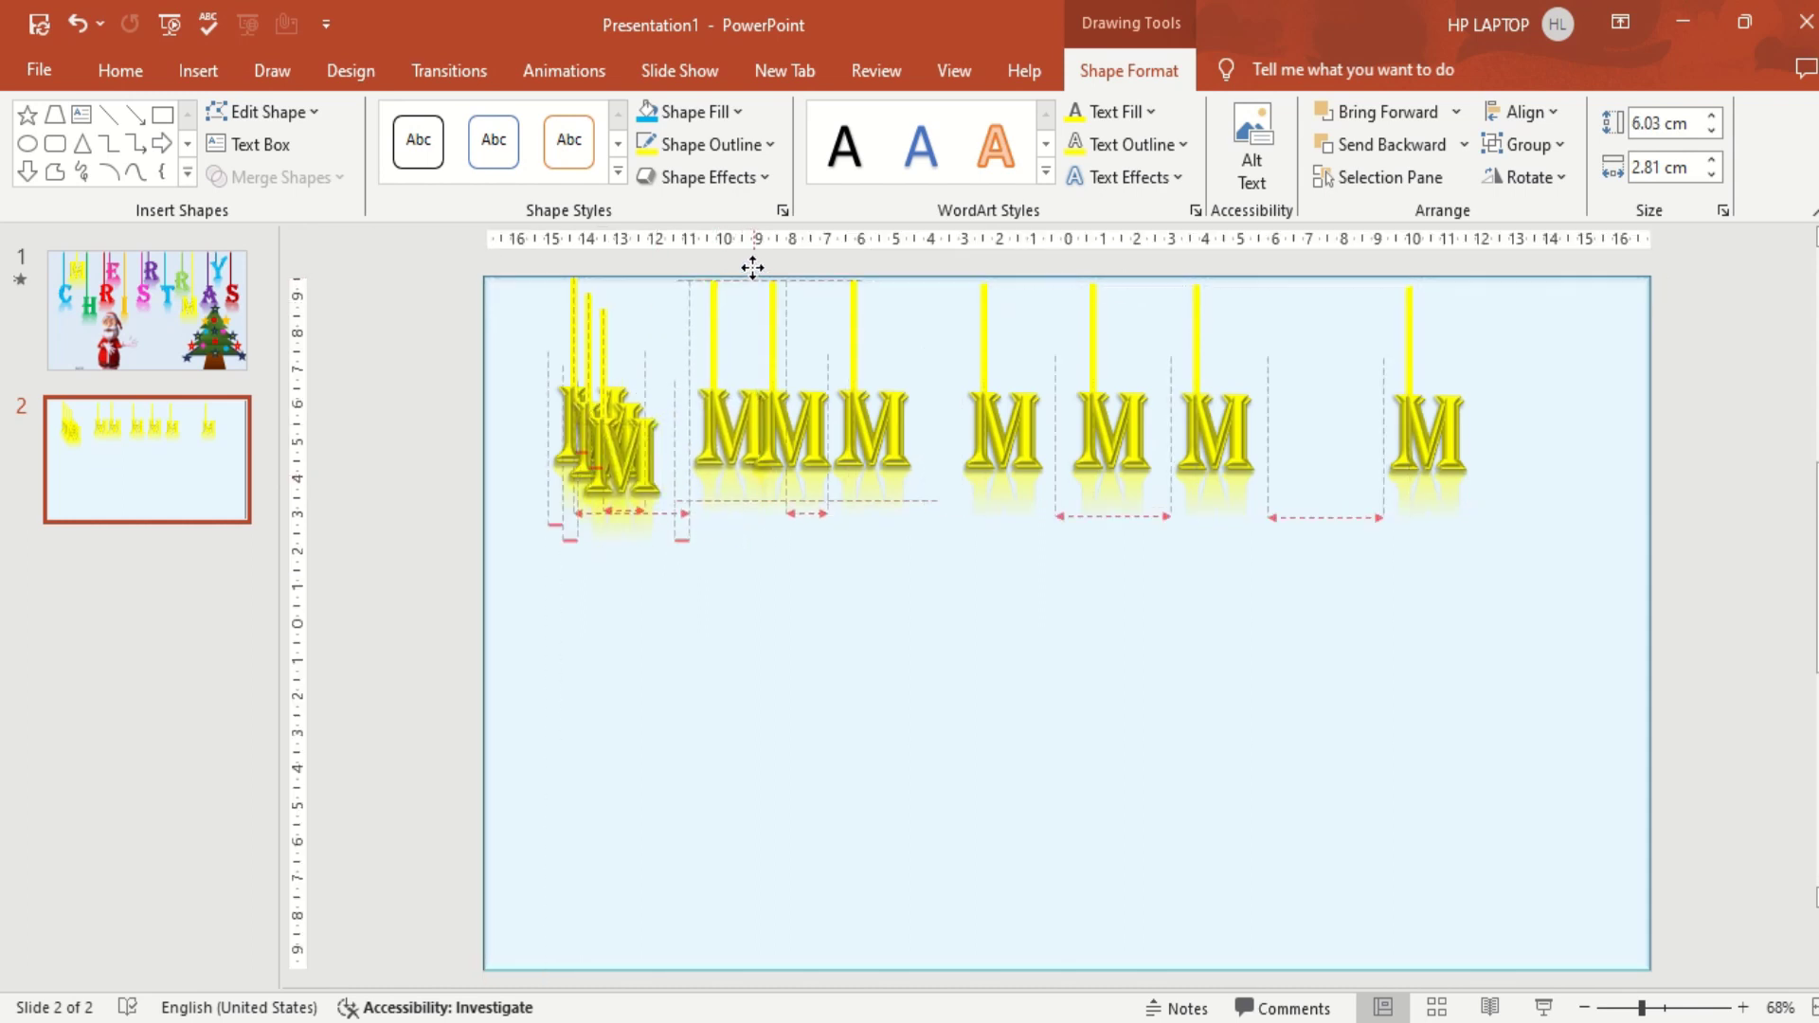
pyautogui.moveTo(754, 275)
pyautogui.mouseDown()
pyautogui.moveTo(664, 275)
pyautogui.moveTo(1388, 244)
pyautogui.moveTo(1359, 270)
pyautogui.mouseUp()
# Move another M to the right end of the row and drop one M lower at the left.
pyautogui.click(621, 487)
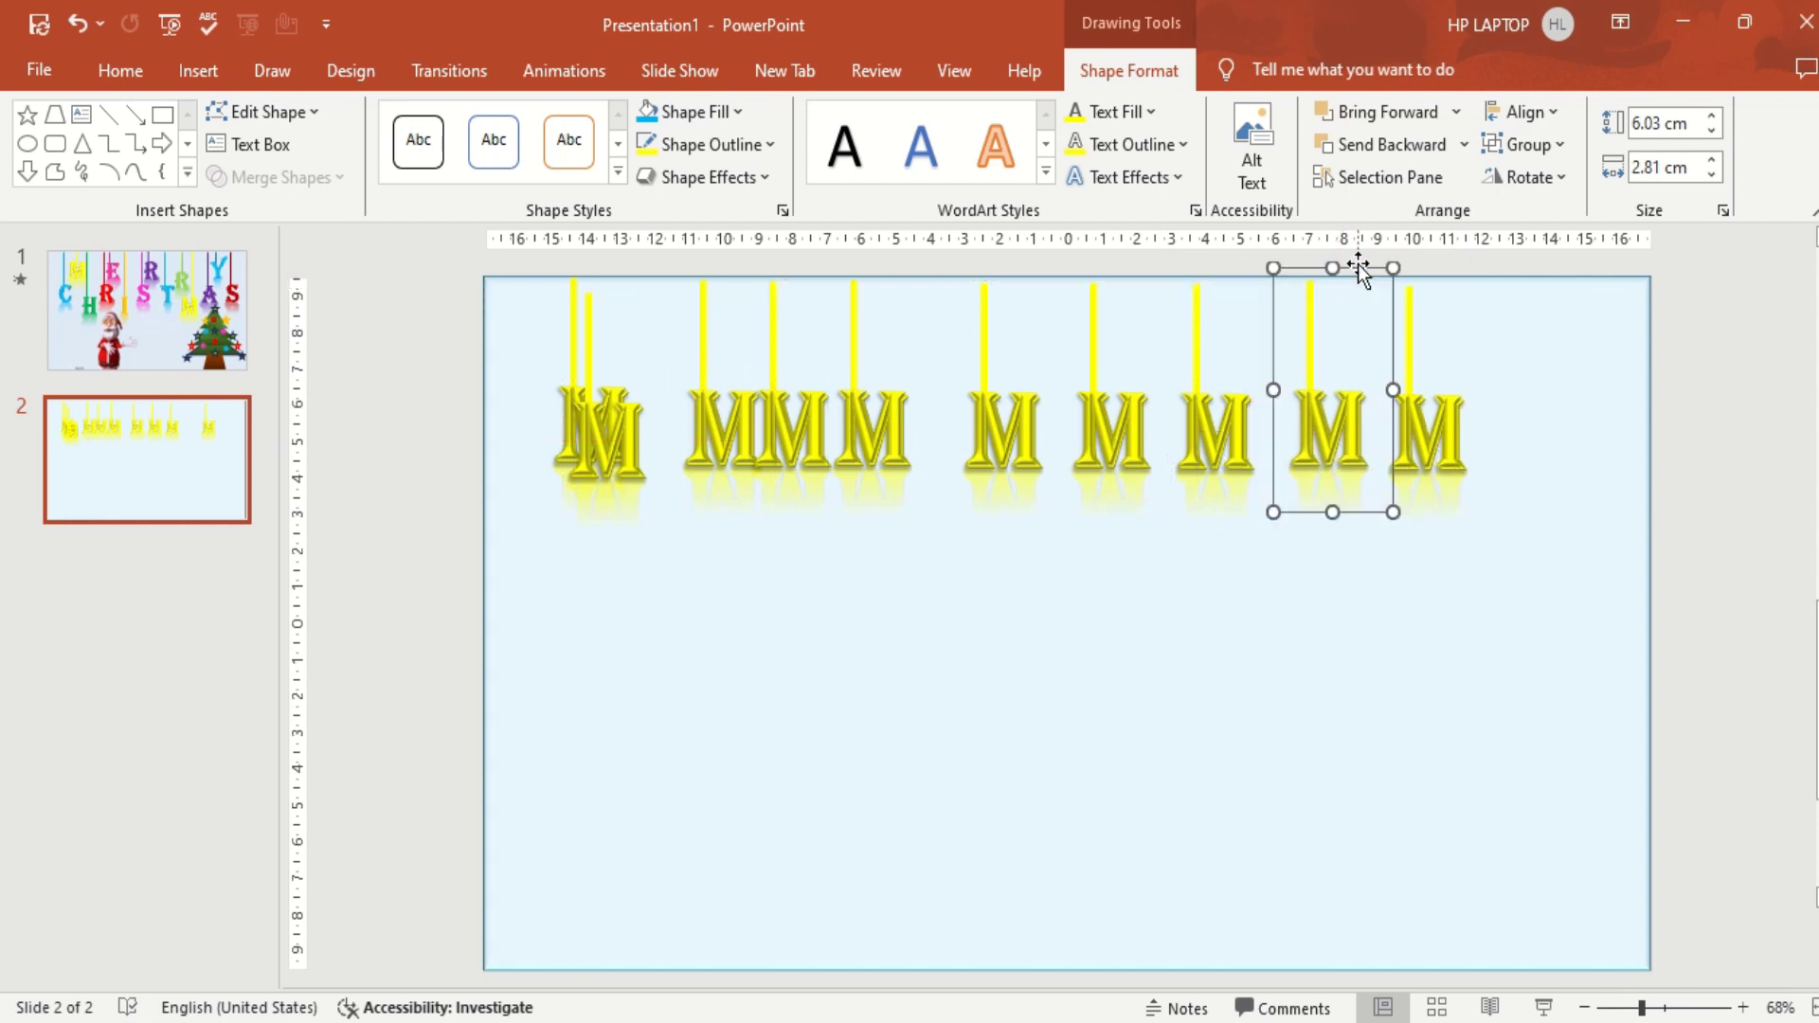
pyautogui.click(621, 326)
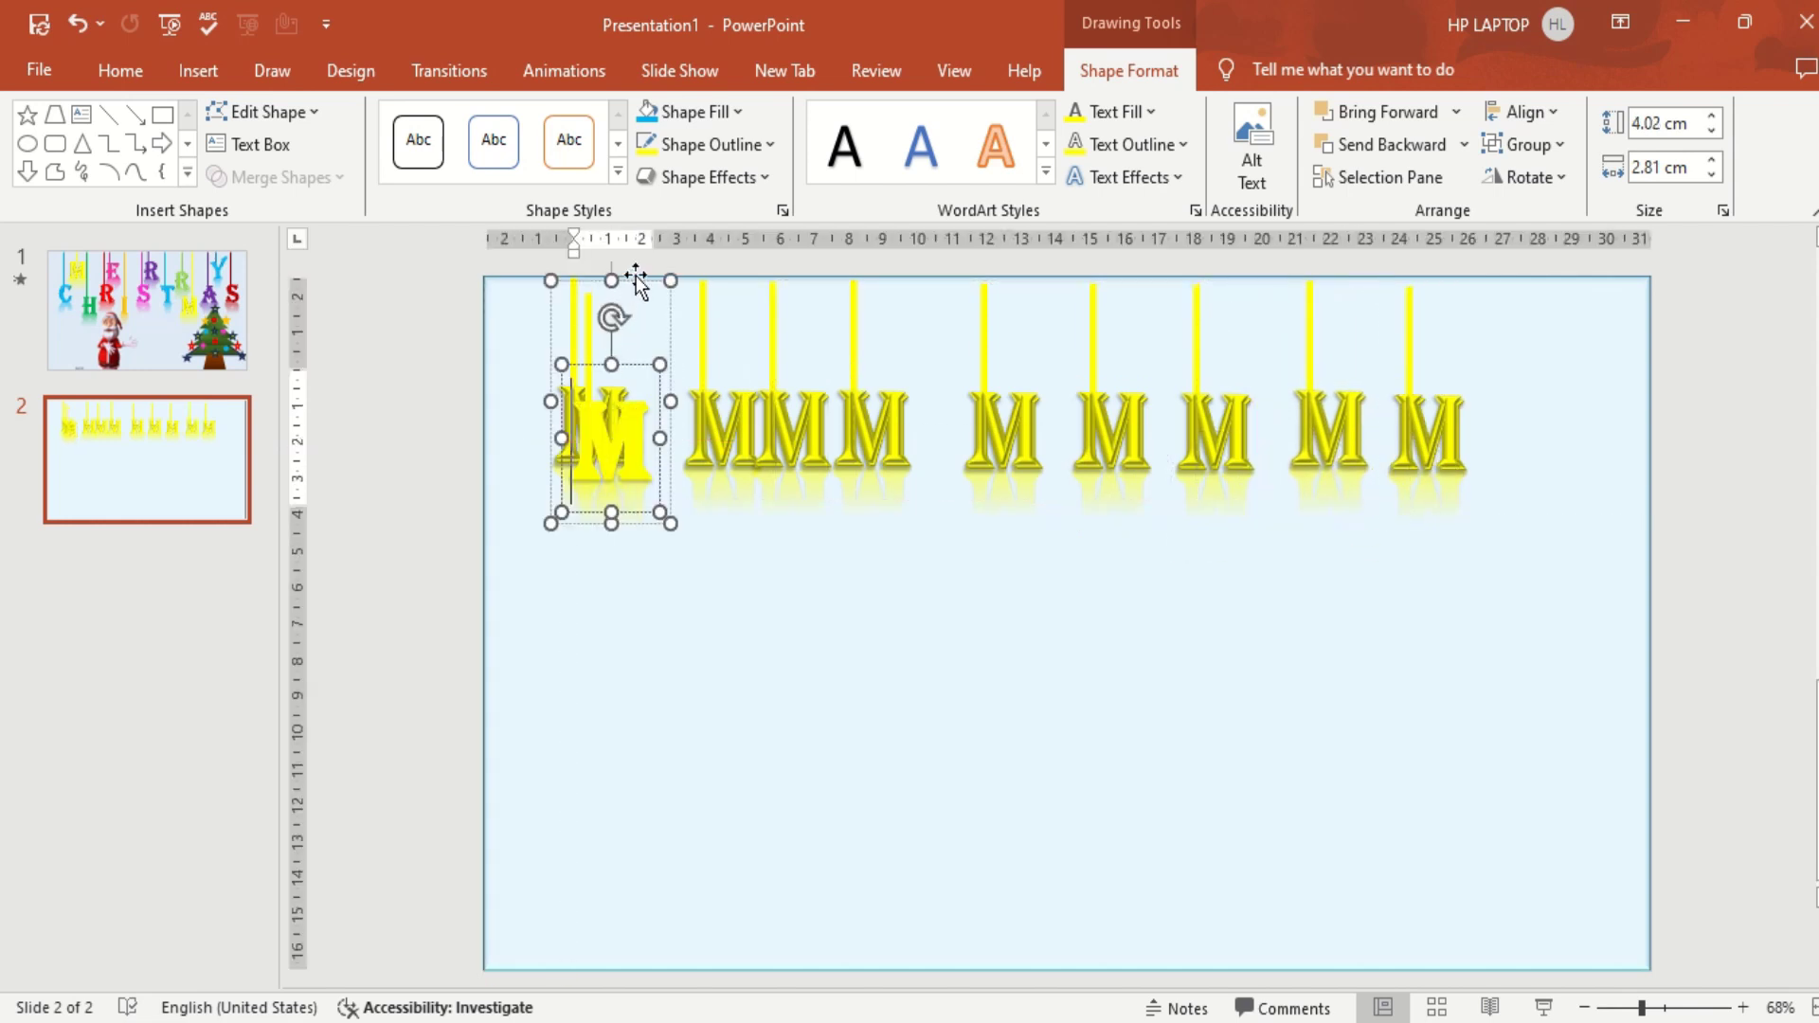
pyautogui.moveTo(634, 275)
pyautogui.mouseDown()
pyautogui.moveTo(1474, 214)
pyautogui.moveTo(1600, 262)
pyautogui.mouseUp()
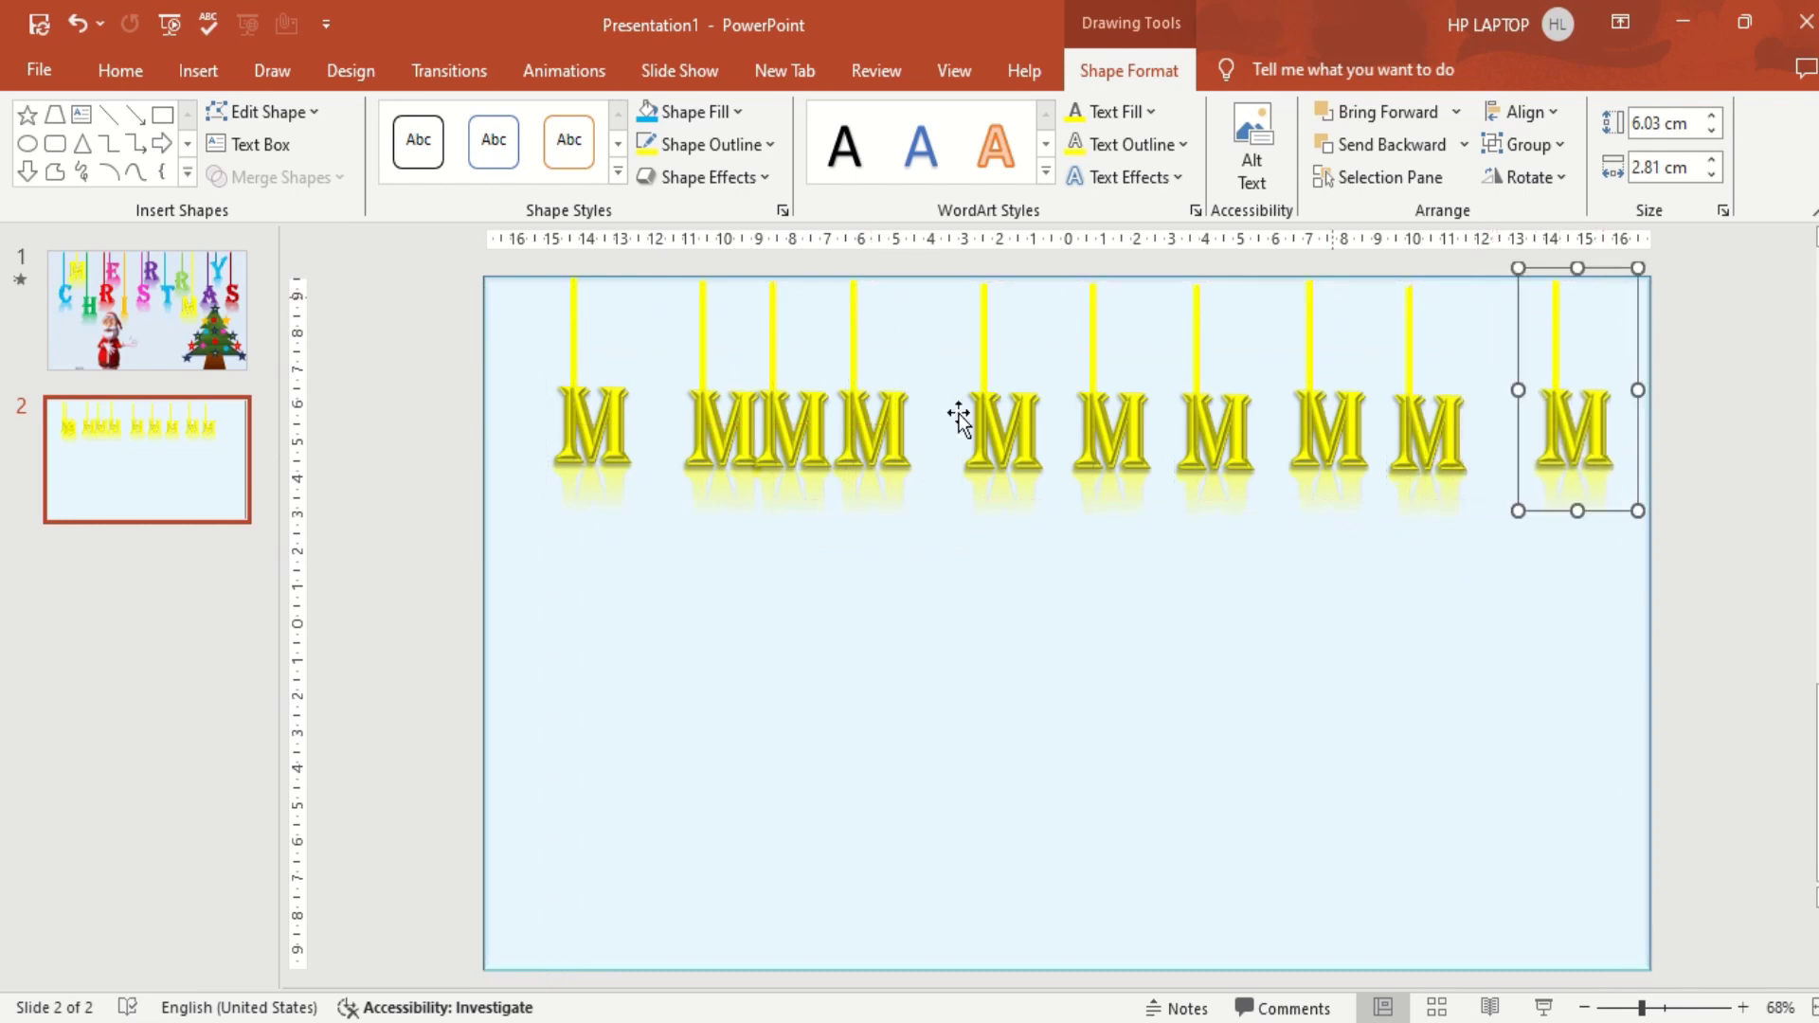
pyautogui.click(575, 437)
pyautogui.click(723, 720)
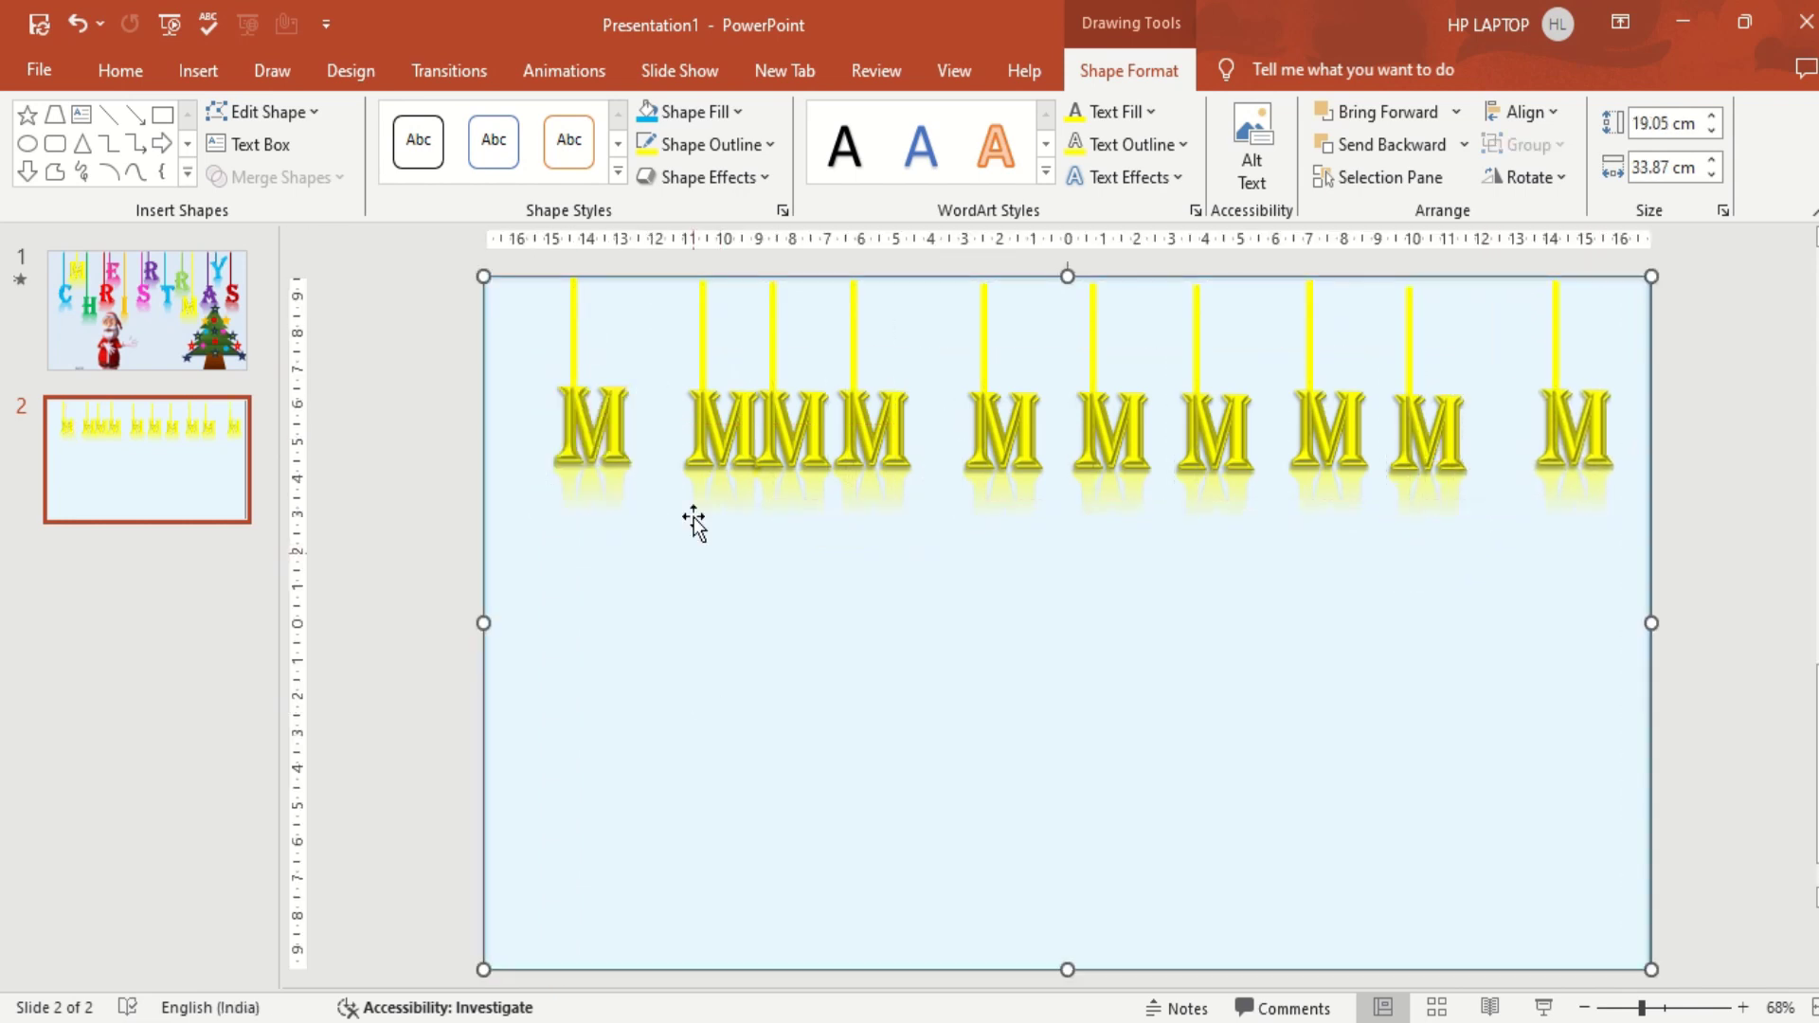
pyautogui.click(699, 443)
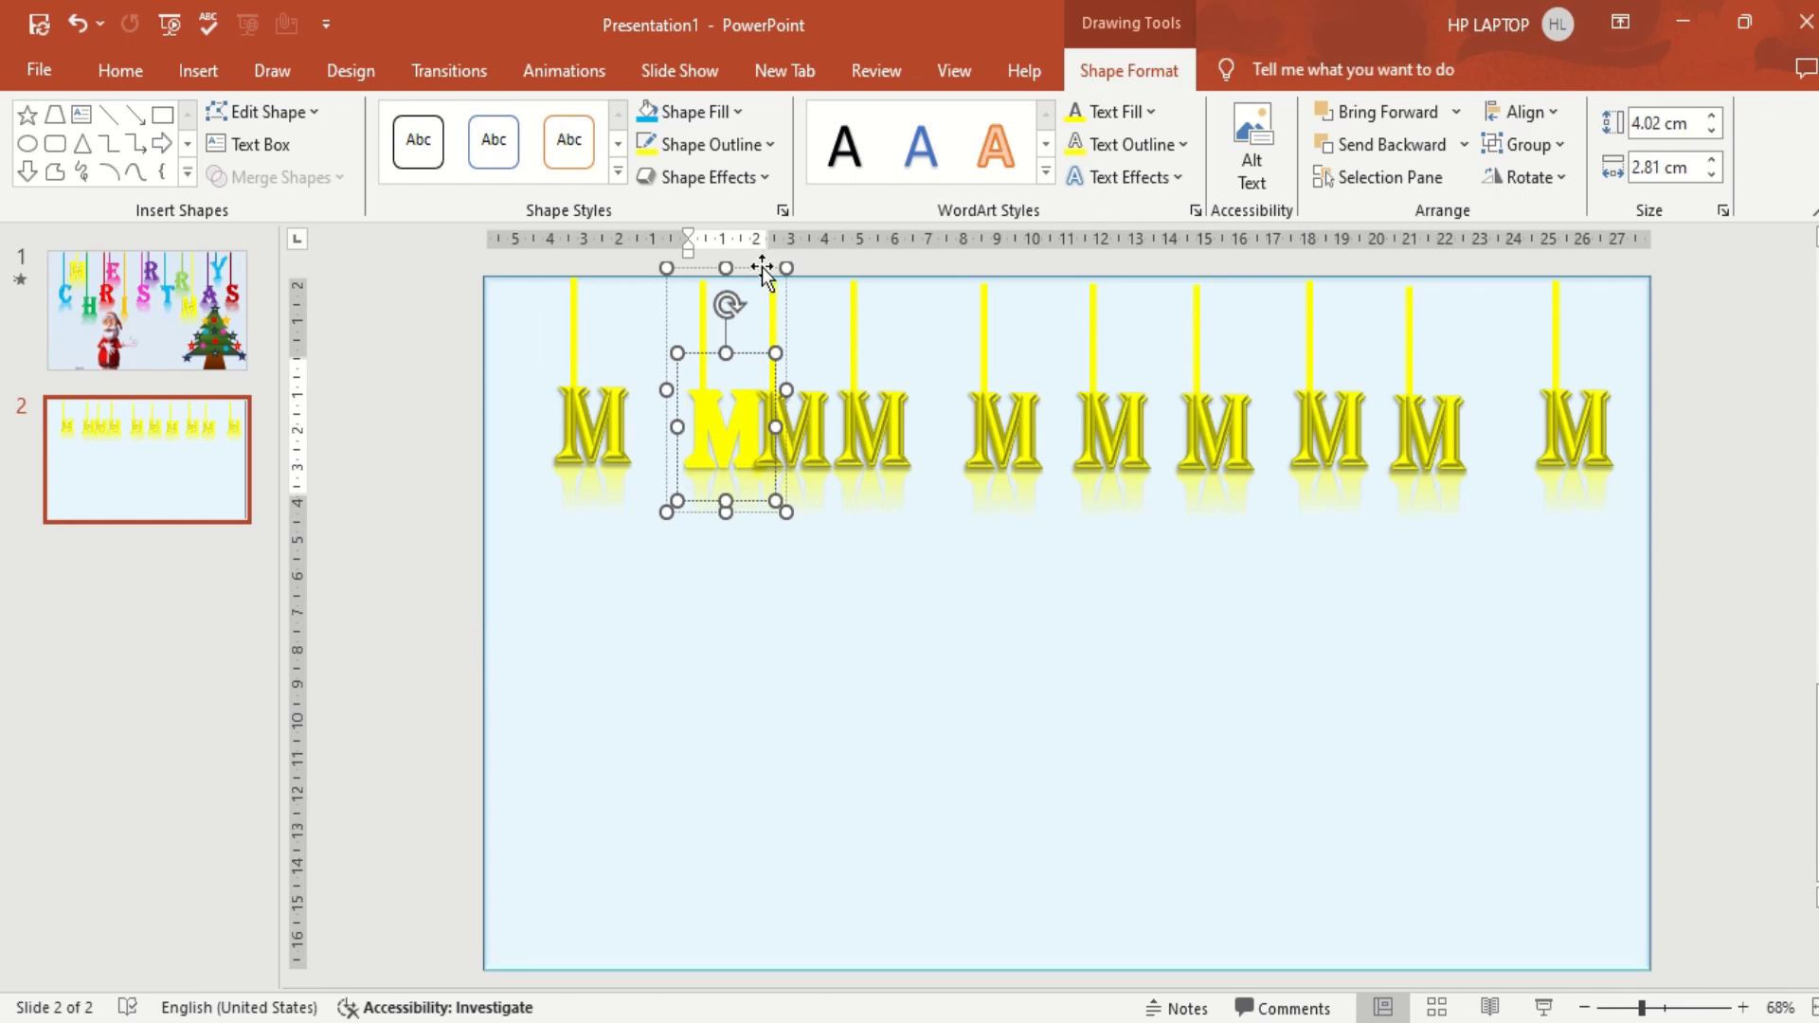
pyautogui.moveTo(761, 265)
pyautogui.mouseDown()
pyautogui.moveTo(719, 276)
pyautogui.moveTo(706, 357)
pyautogui.moveTo(595, 367)
pyautogui.mouseUp()
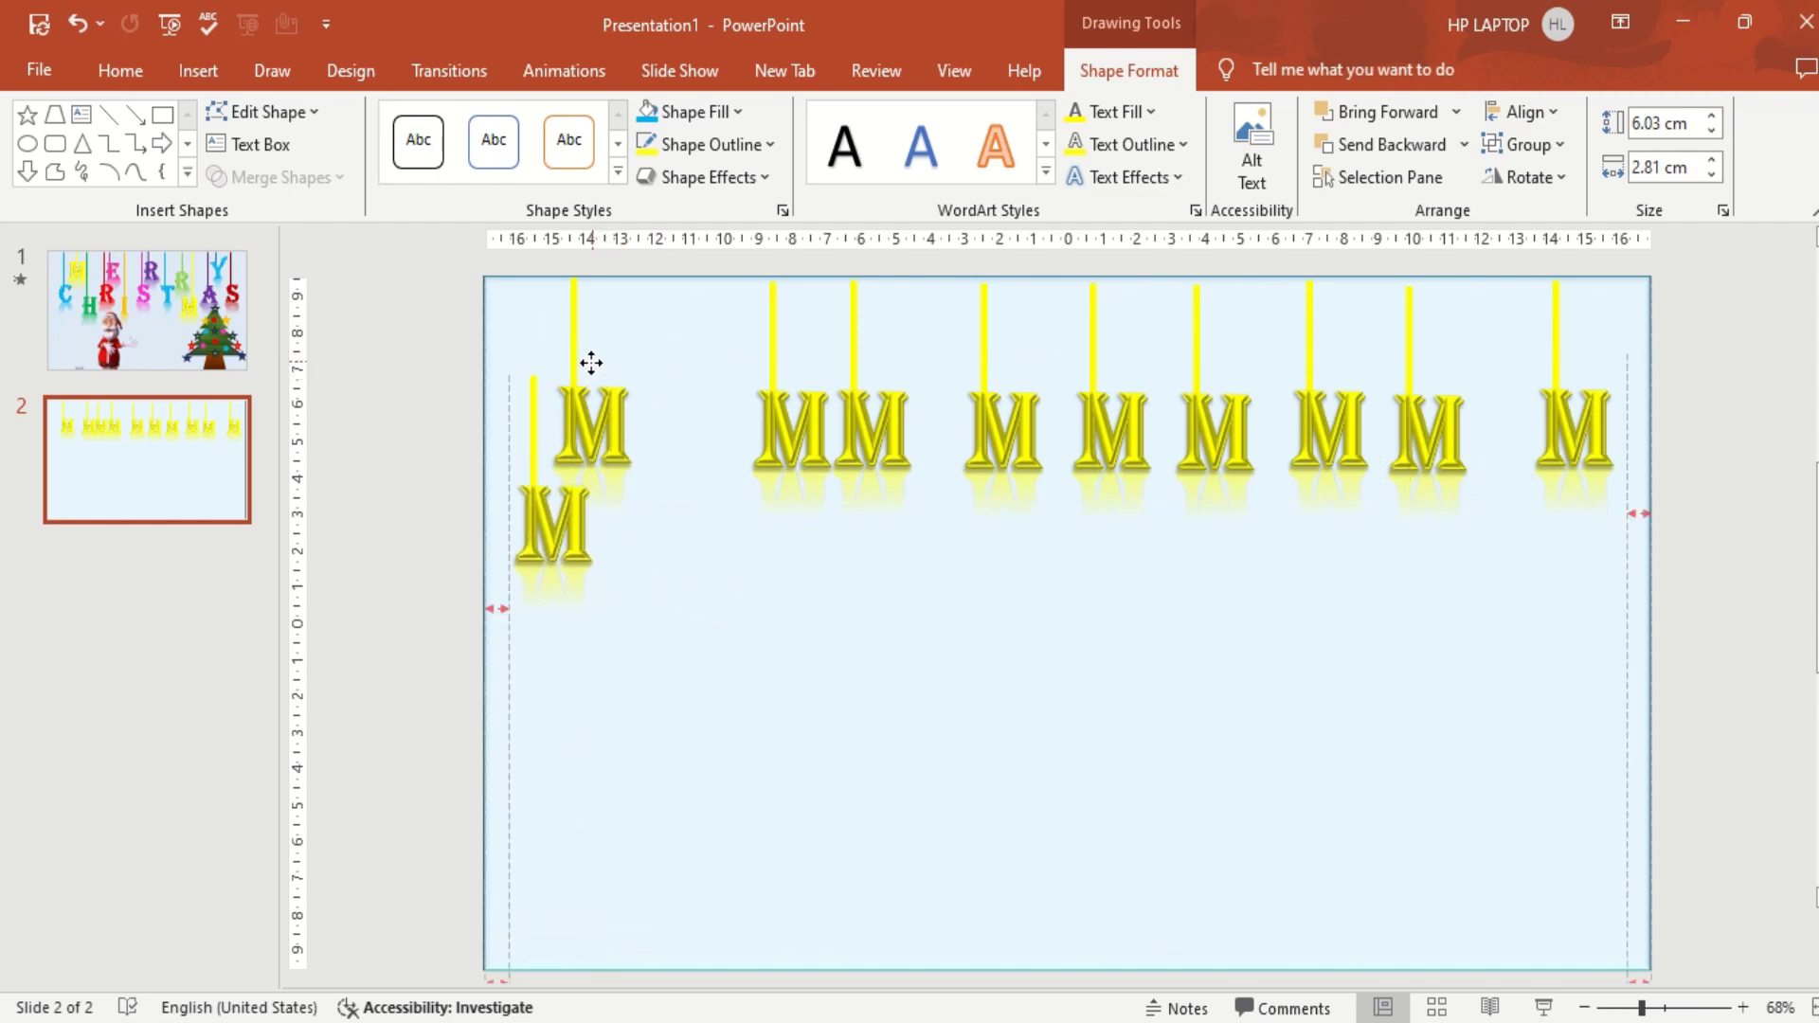
# Lower the extra left M, stretch its string to the slide top, and retype it as C.
pyautogui.moveTo(595, 367); pyautogui.dragTo(591, 357)
pyautogui.click(535, 431)
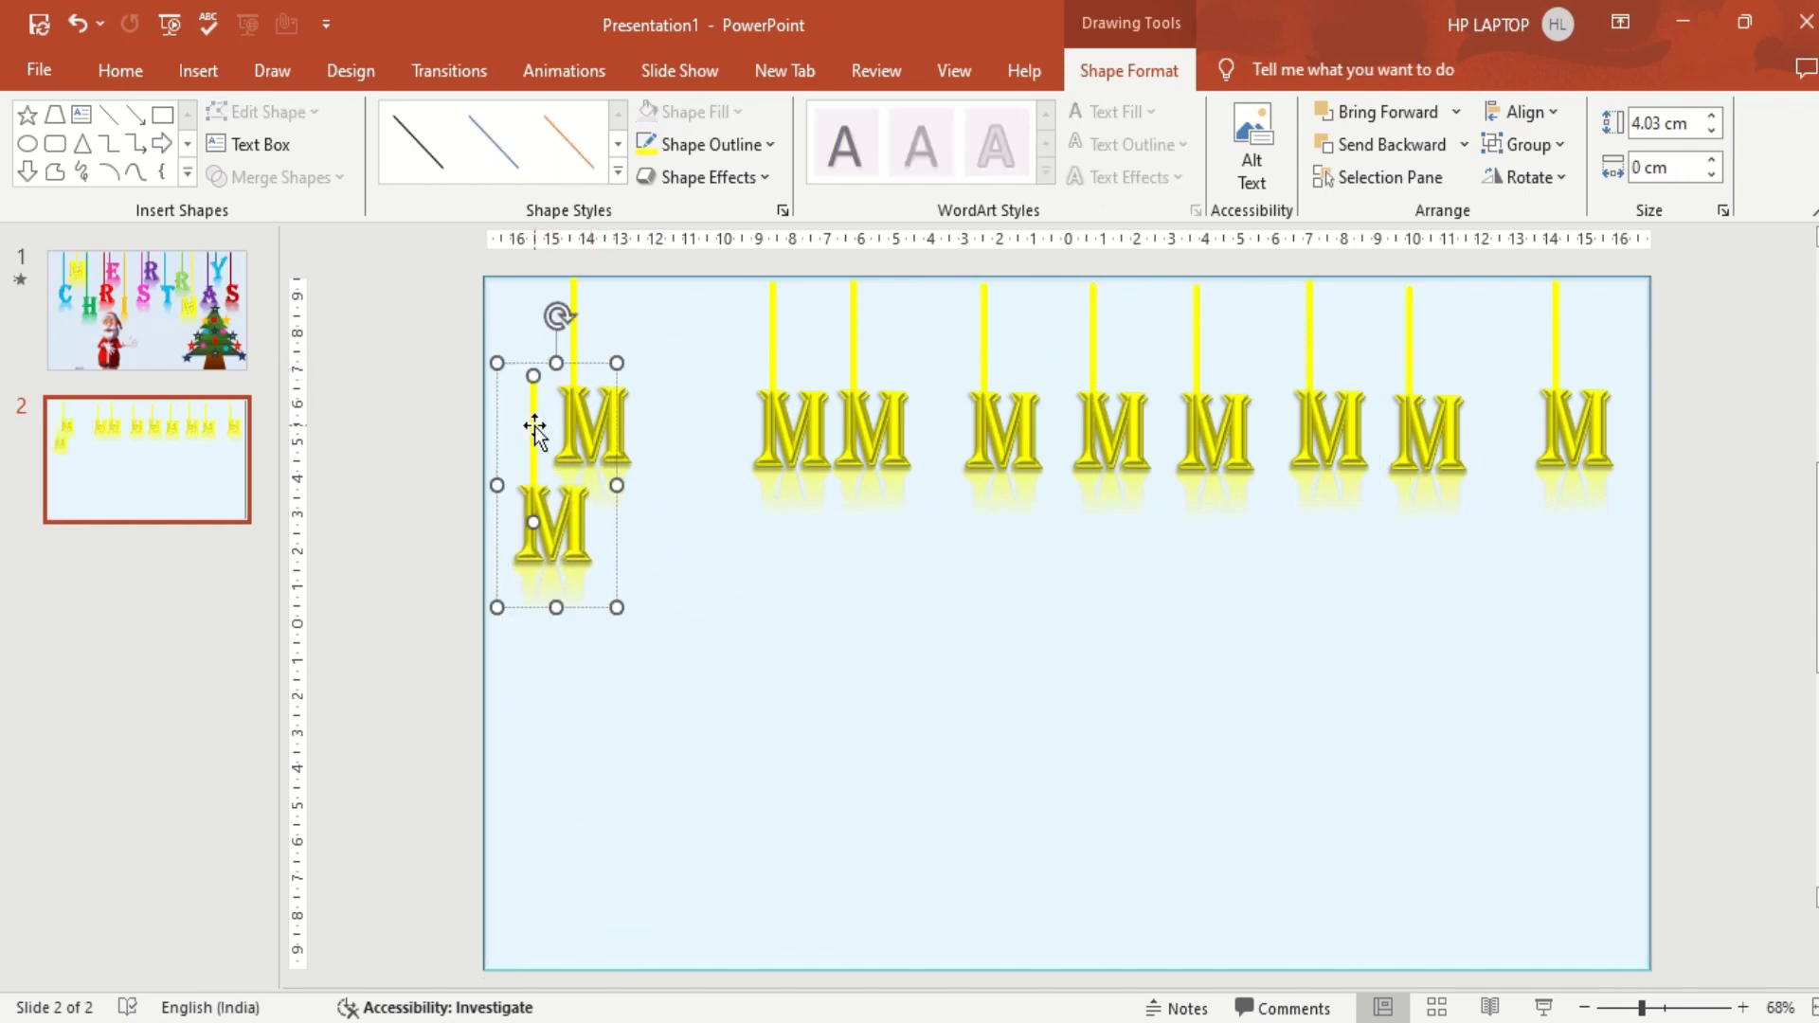
pyautogui.moveTo(532, 377); pyautogui.dragTo(527, 283)
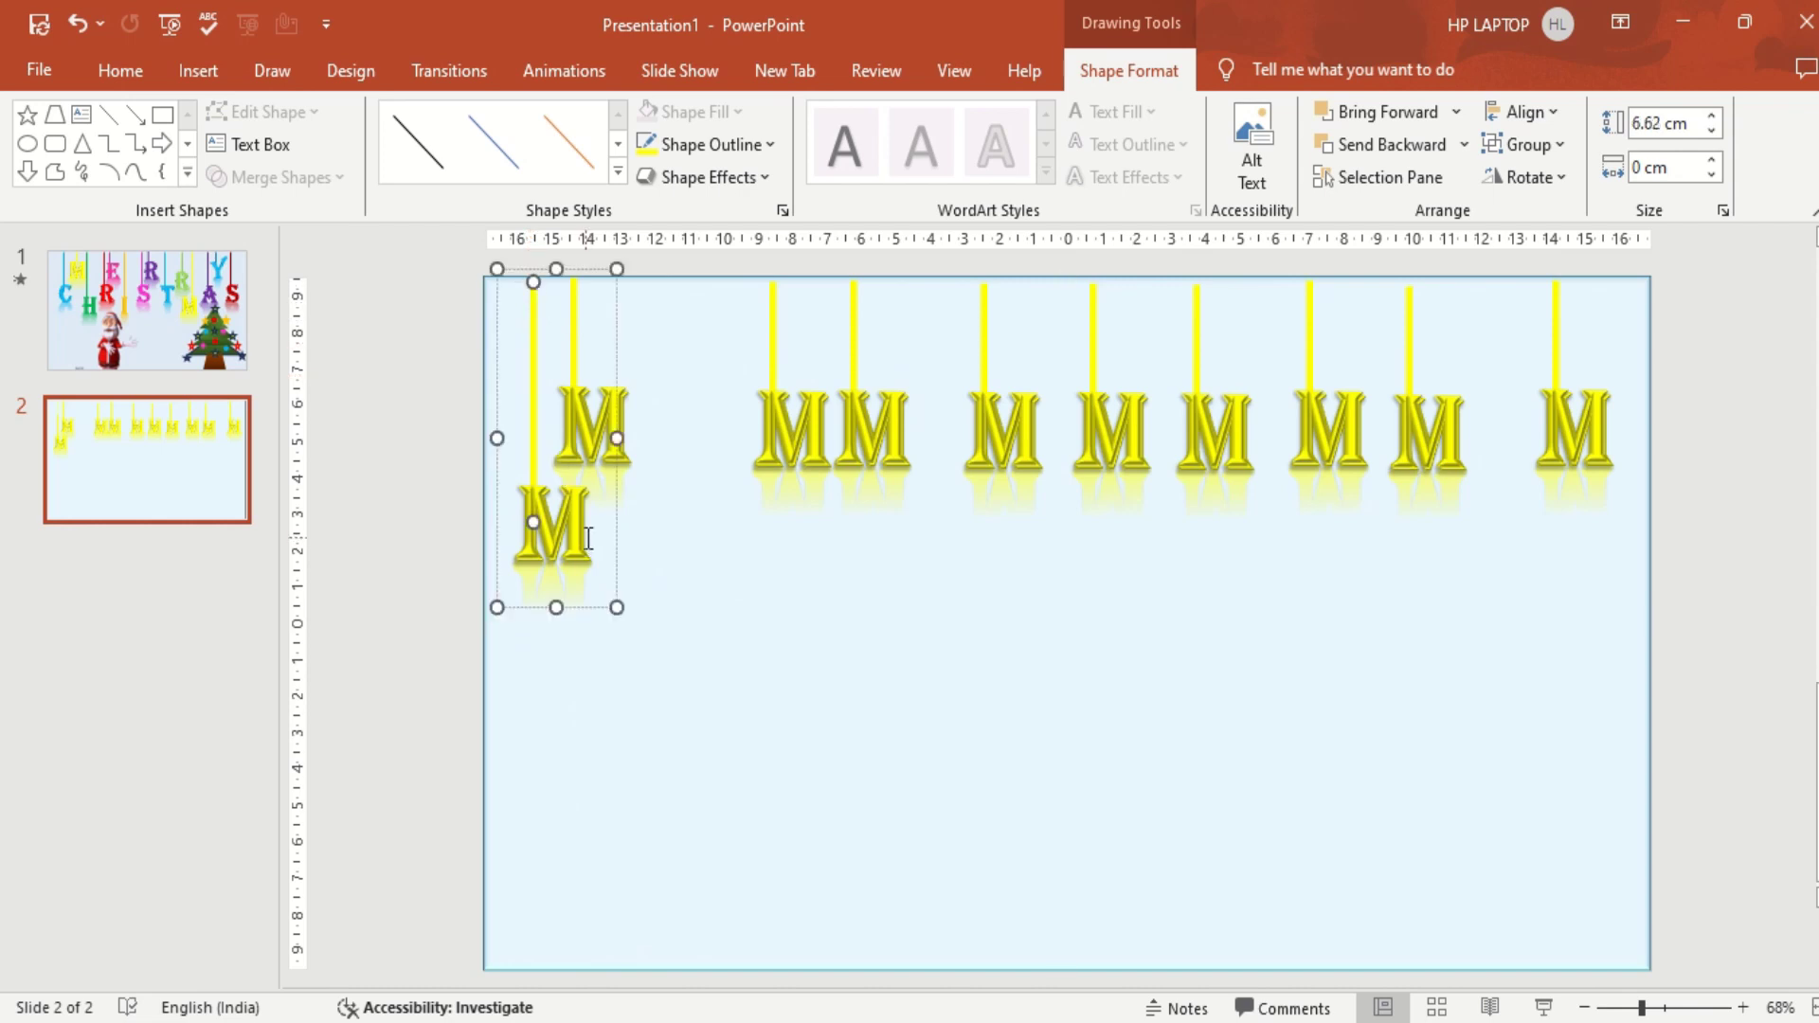
pyautogui.doubleClick(542, 525)
pyautogui.write('C')
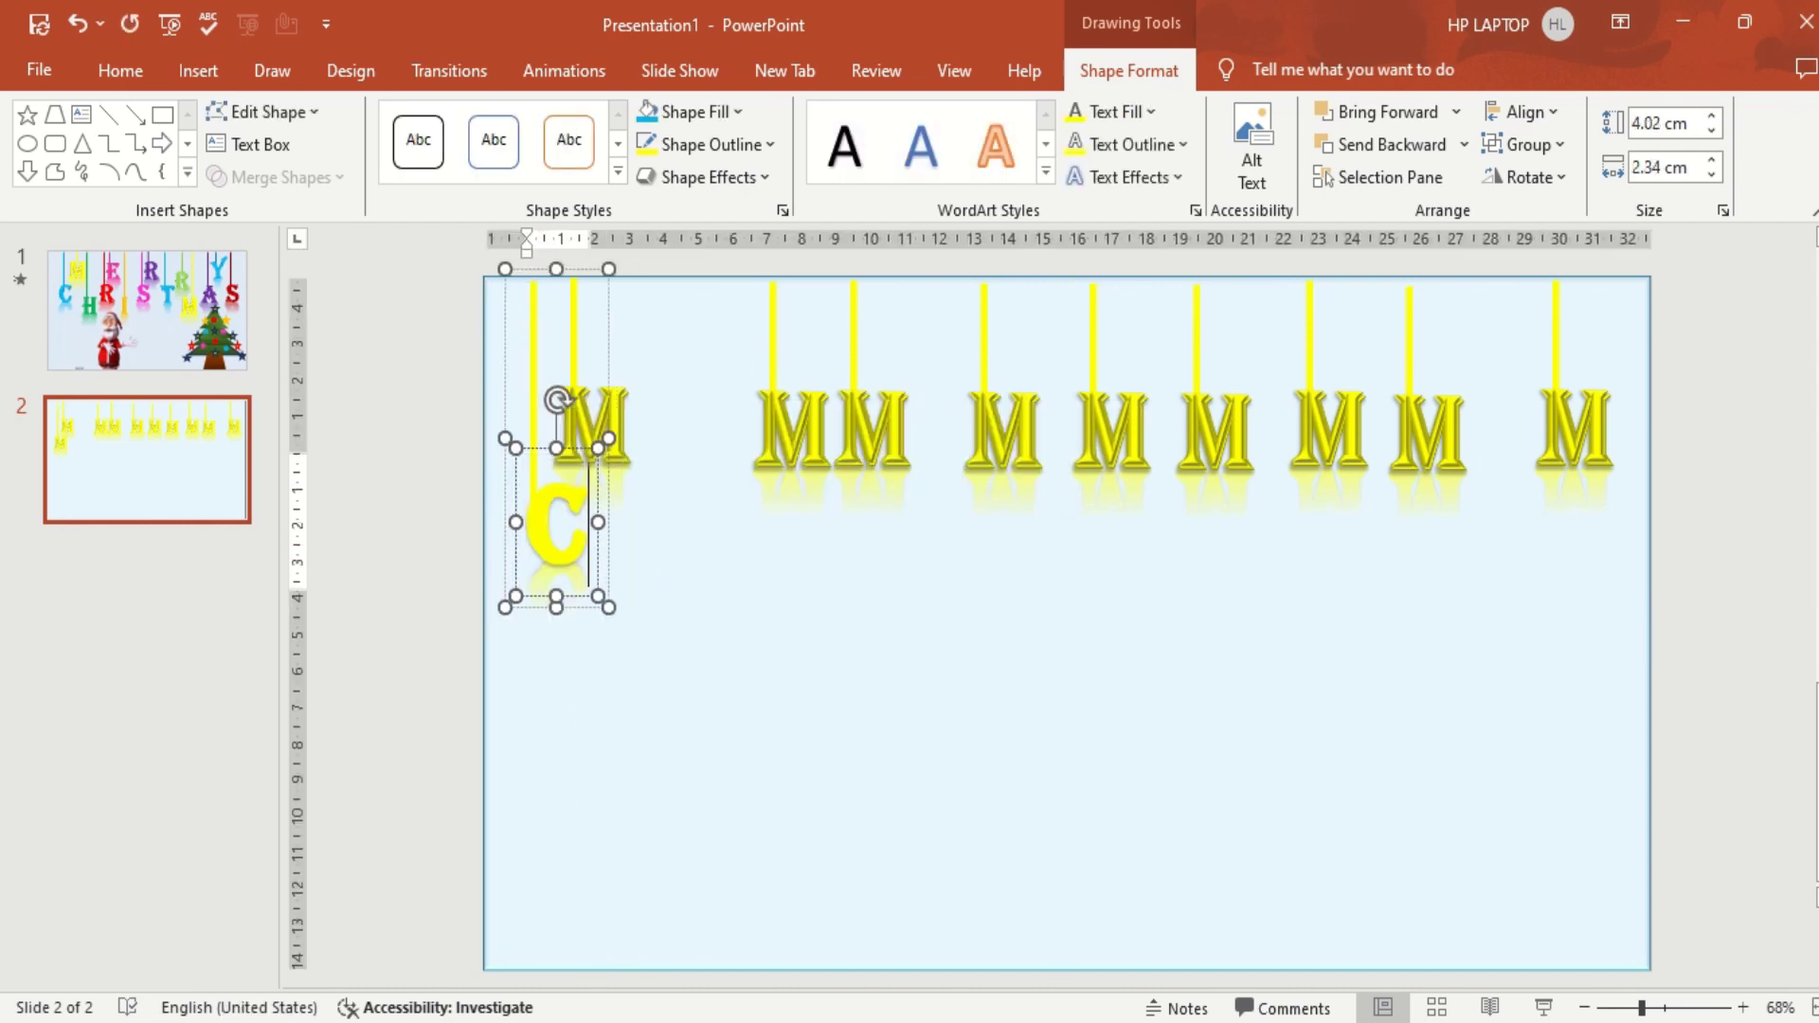
# Move the next M left, retype it as H, and lower it beside the C.
pyautogui.click(771, 459)
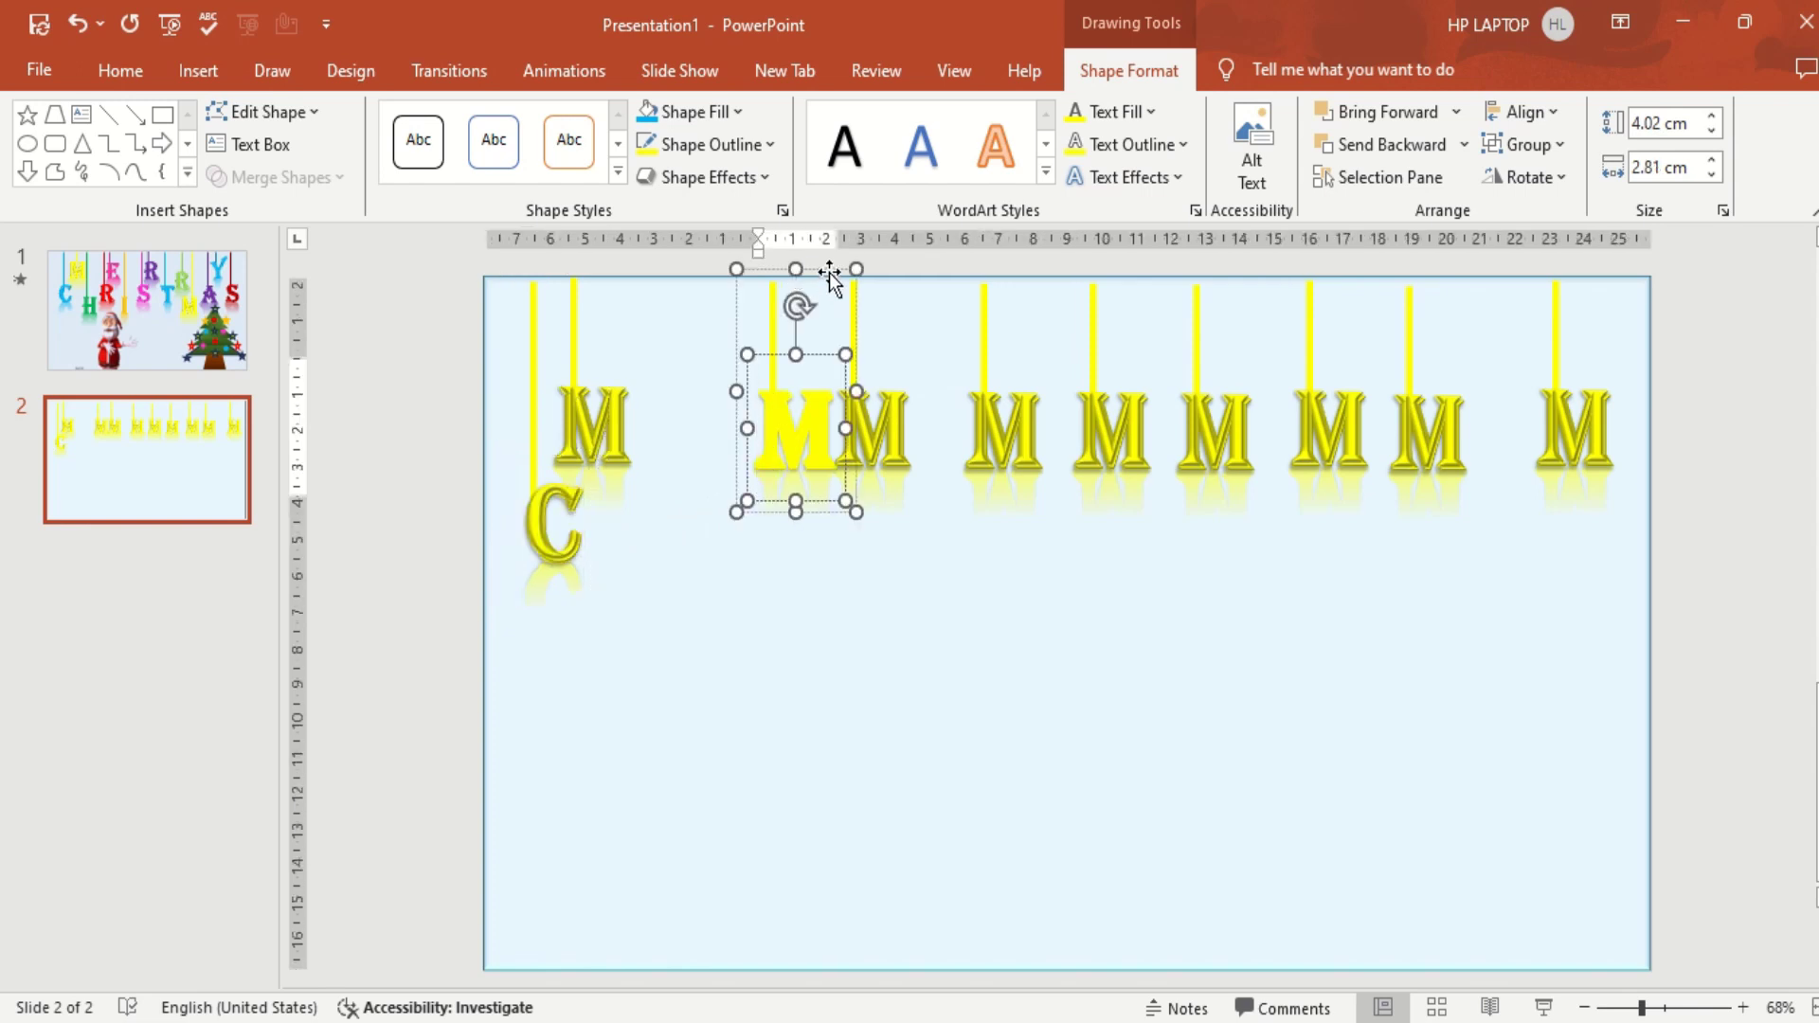
pyautogui.moveTo(828, 273); pyautogui.dragTo(735, 265)
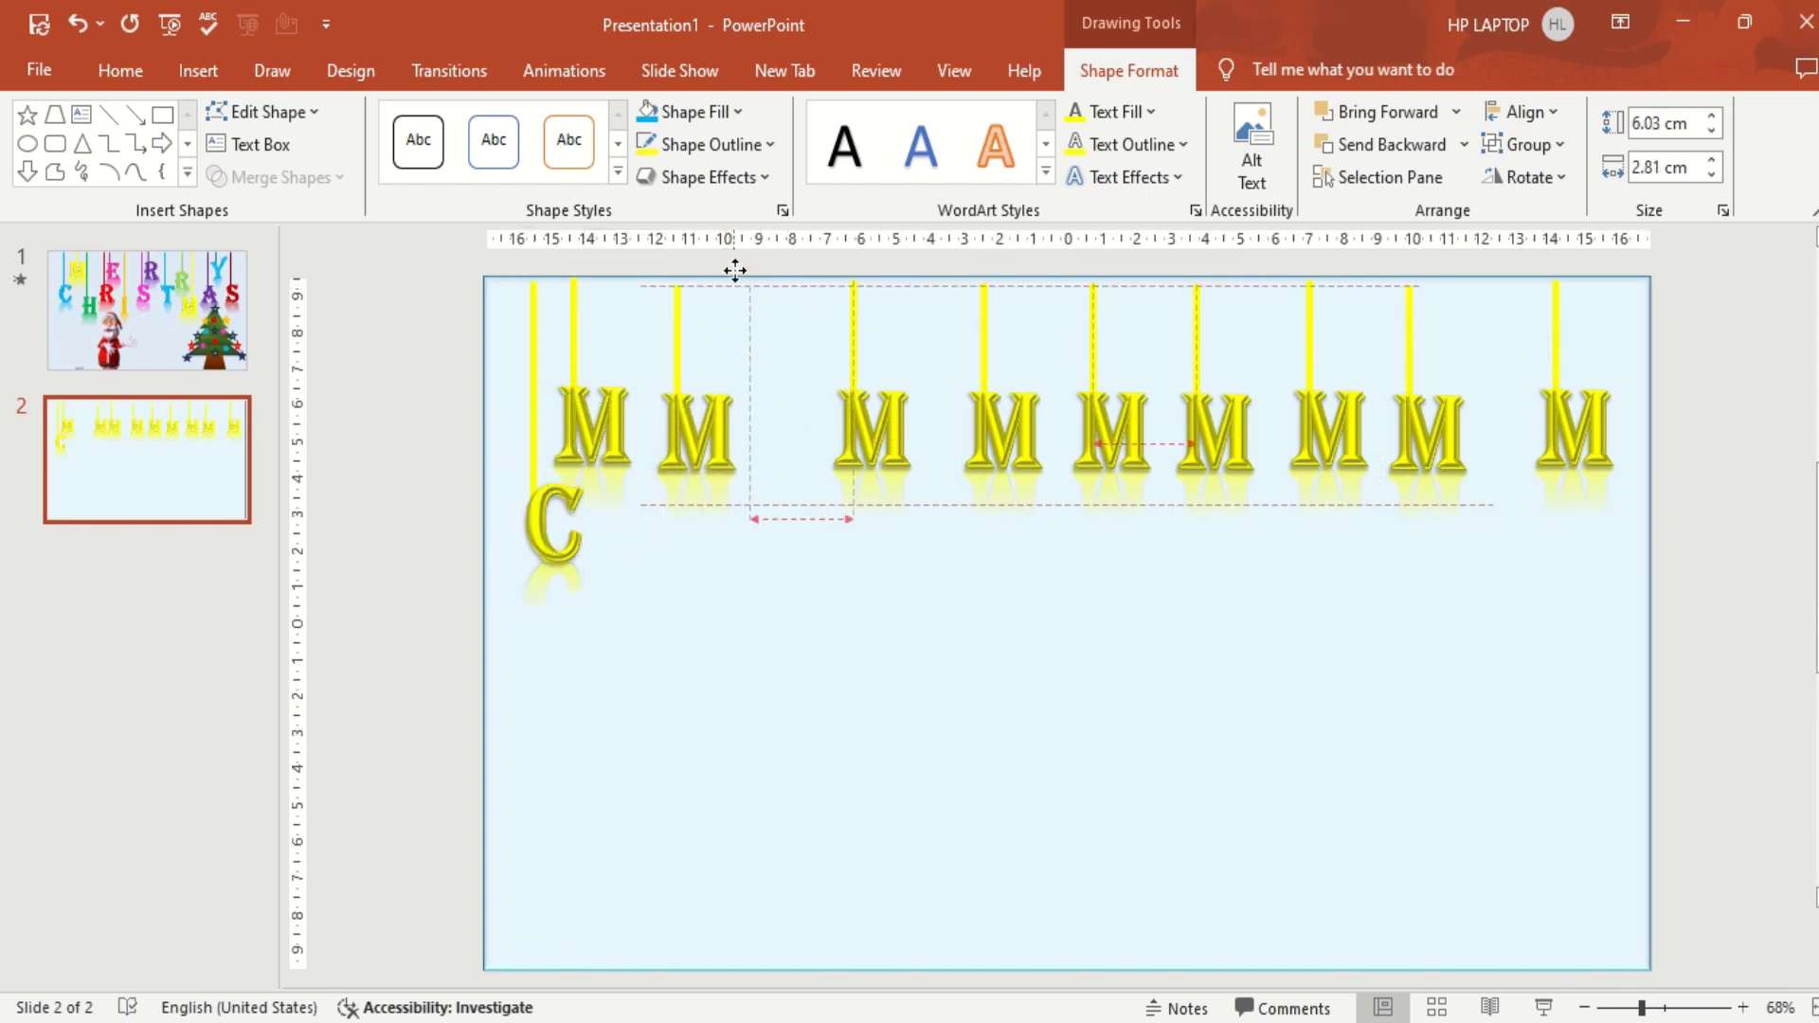
pyautogui.click(678, 334)
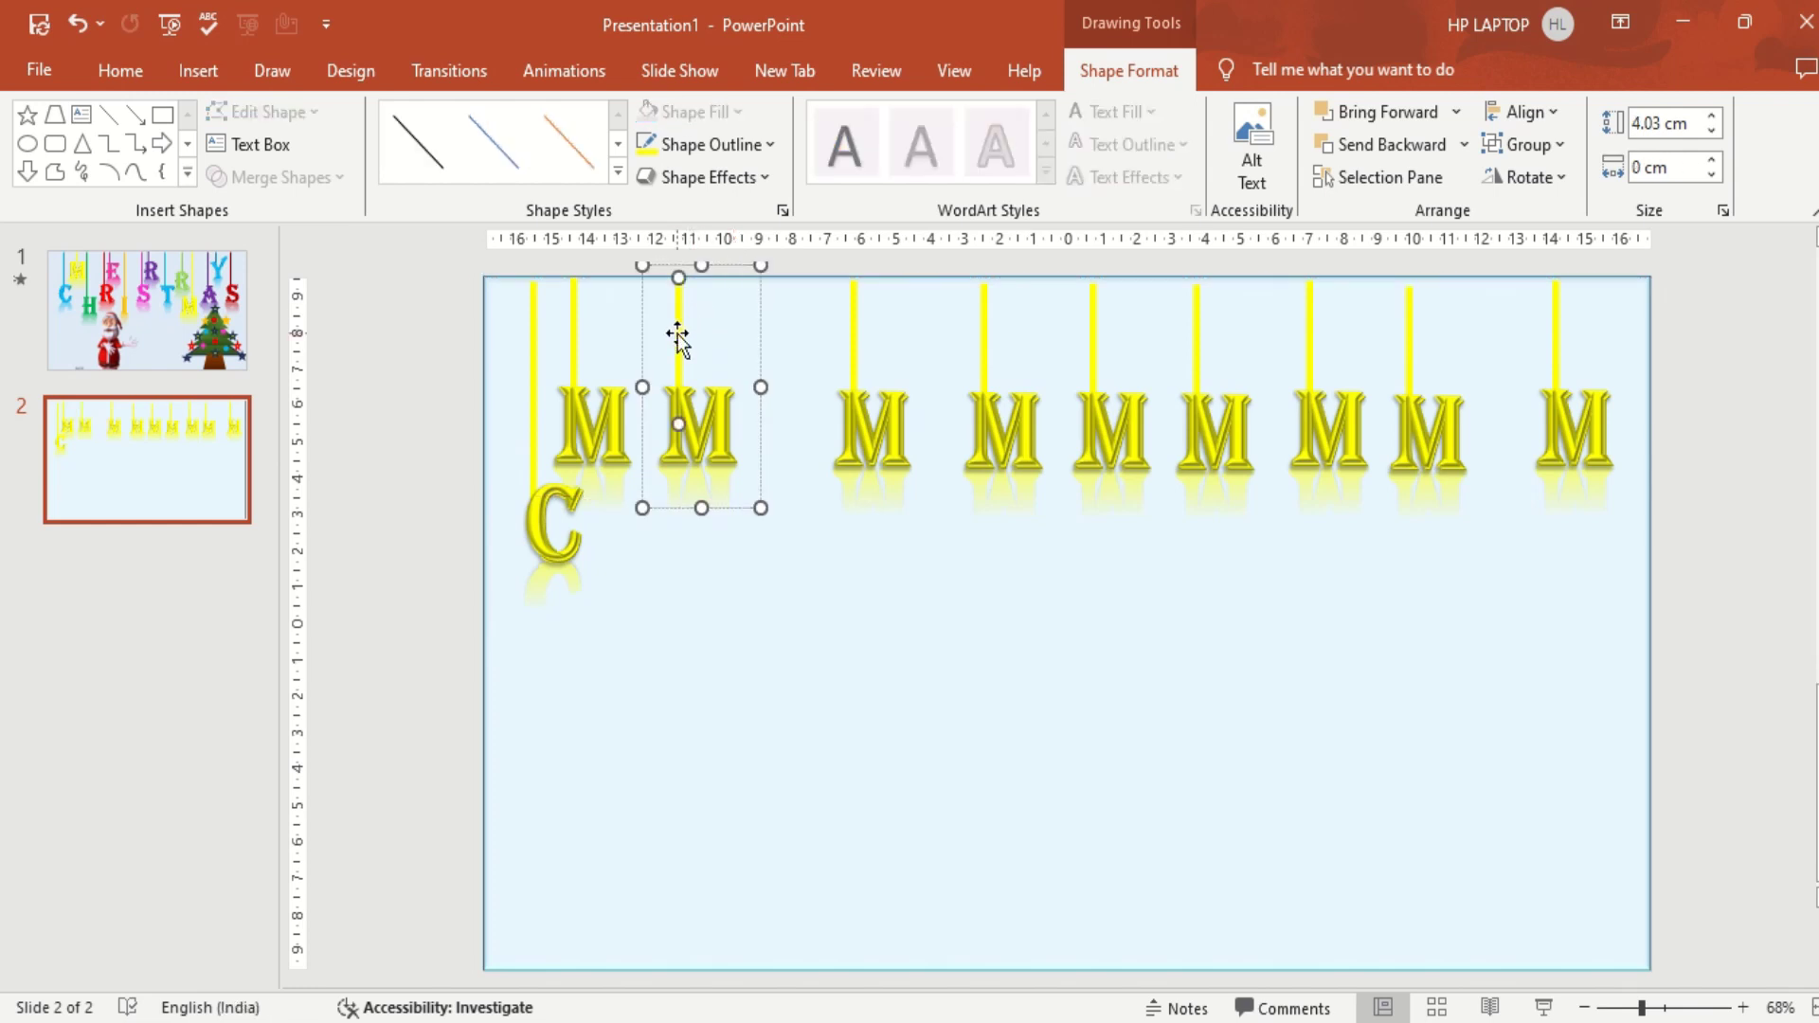
pyautogui.click(677, 491)
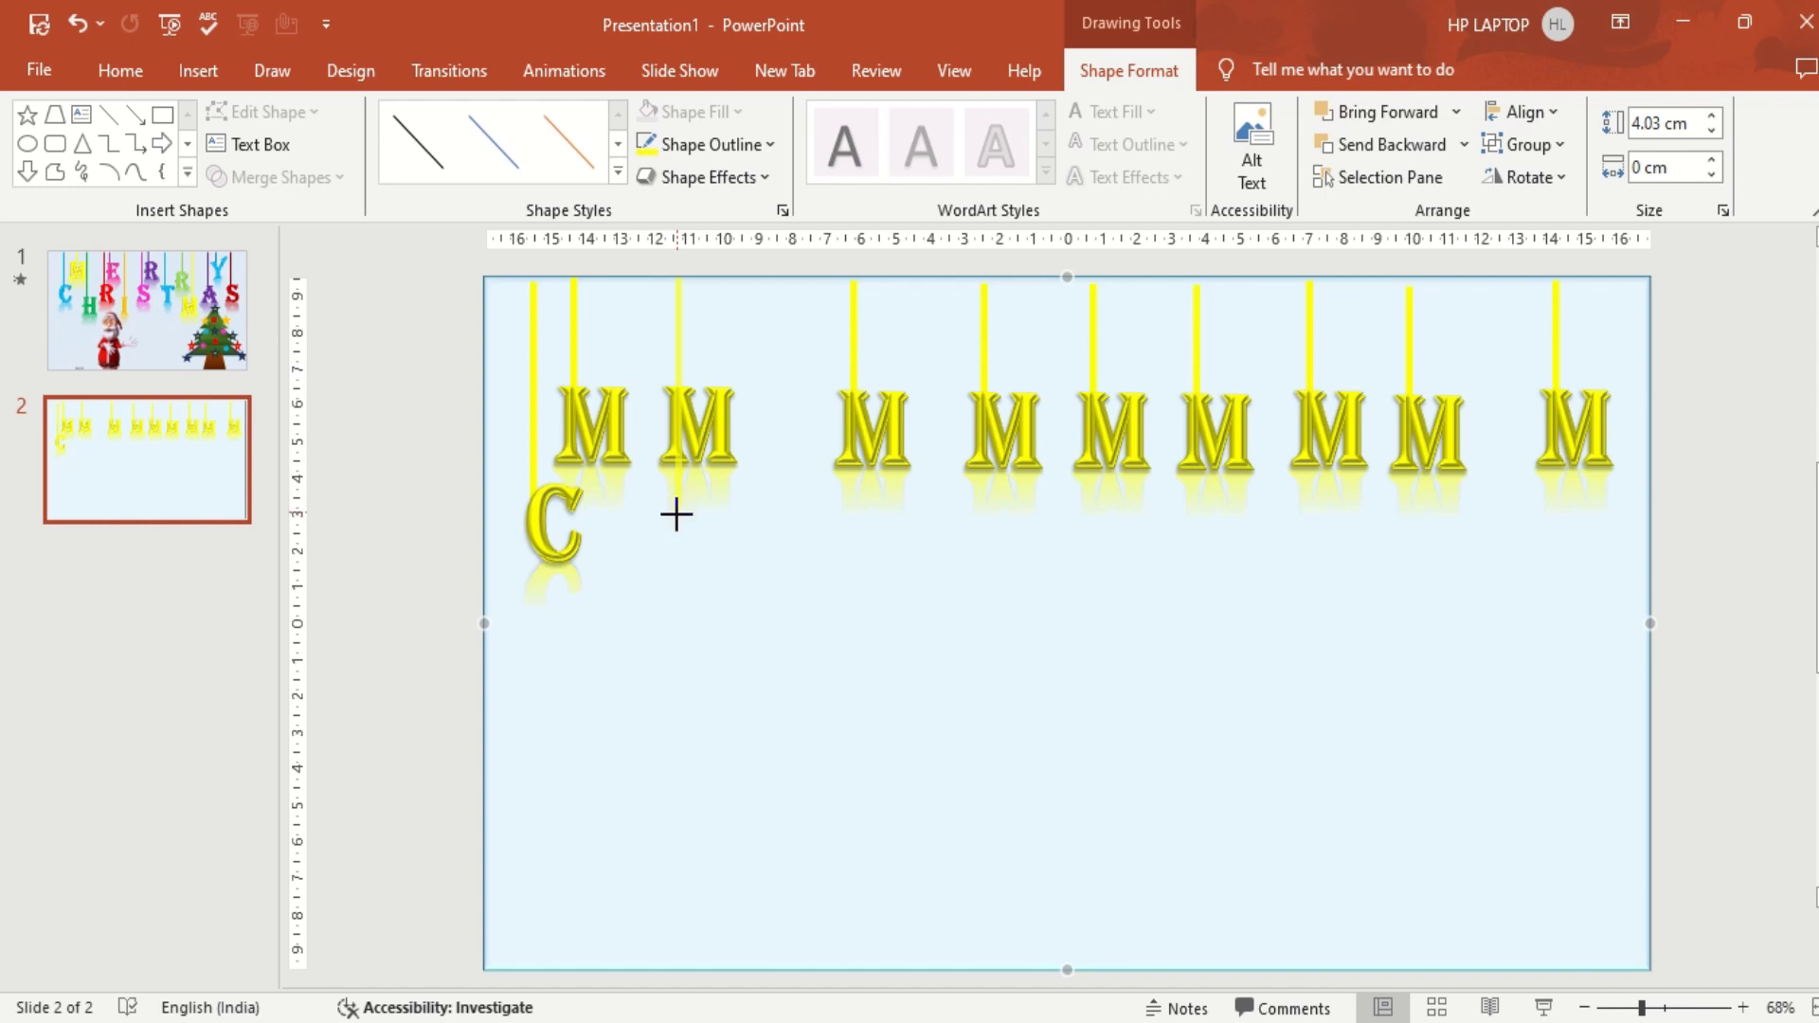
pyautogui.click(678, 513)
pyautogui.click(717, 418)
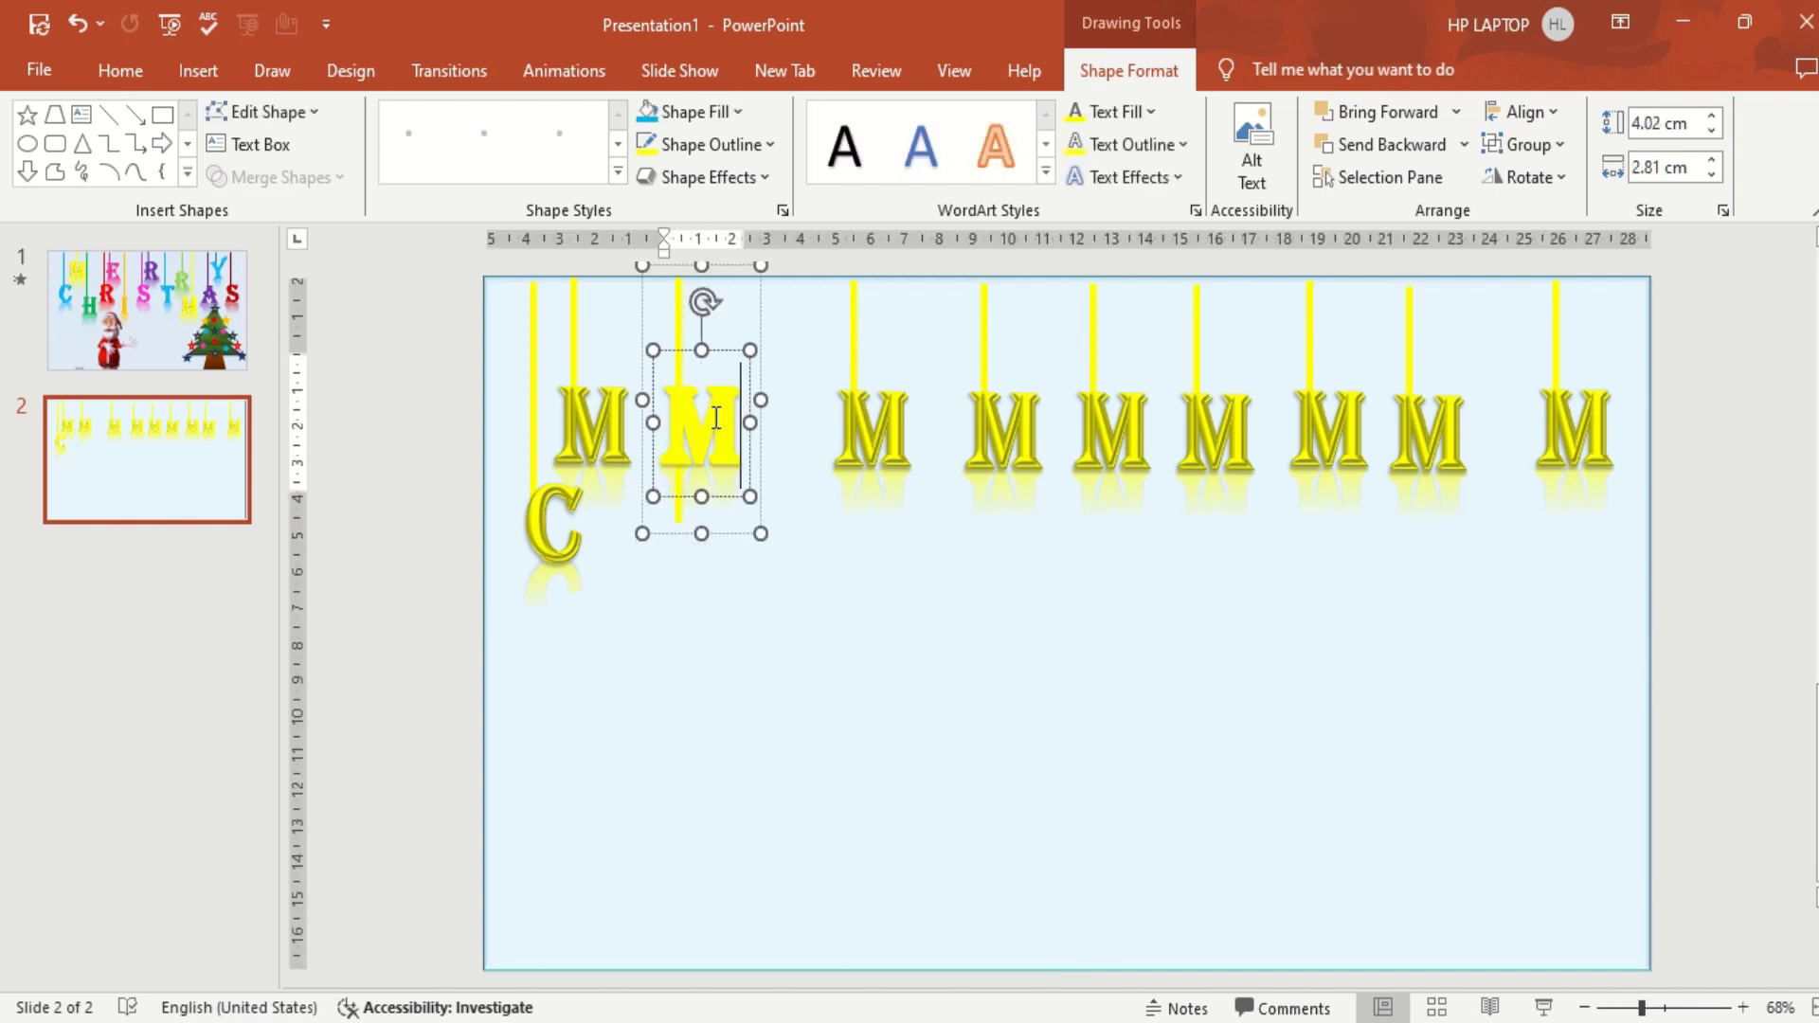
pyautogui.moveTo(722, 418); pyautogui.dragTo(673, 423)
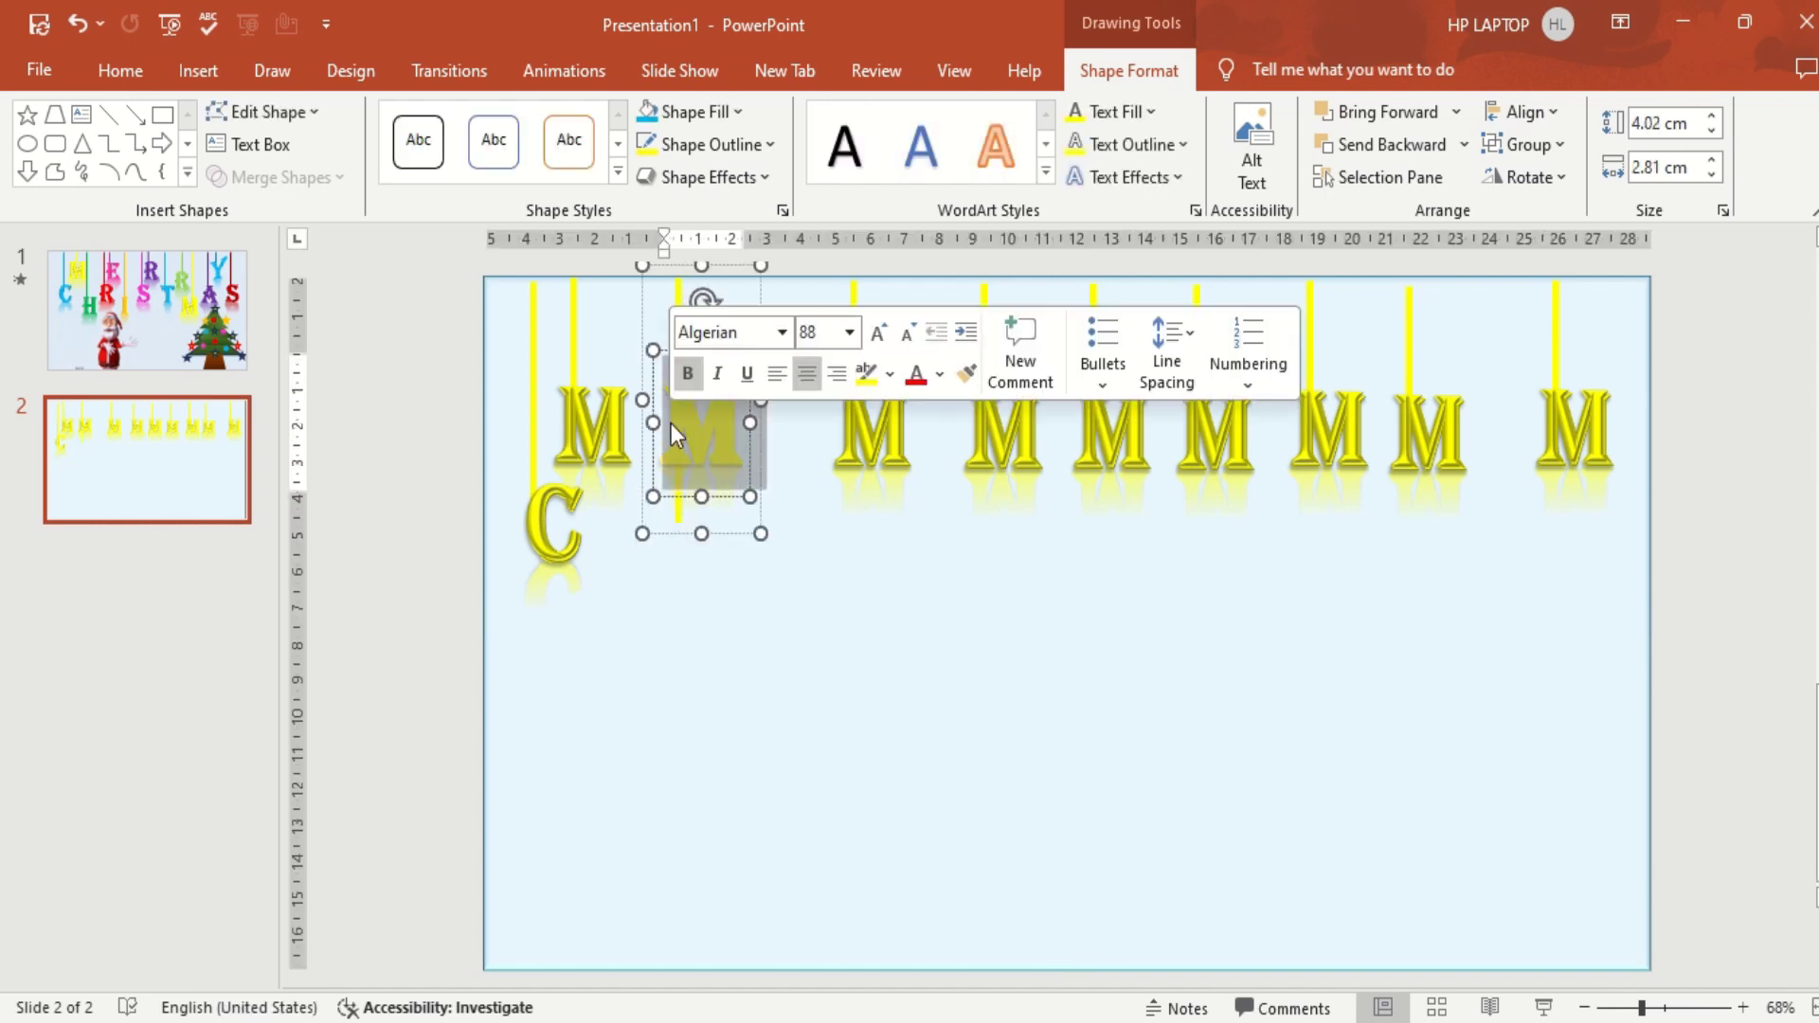
pyautogui.write('H')
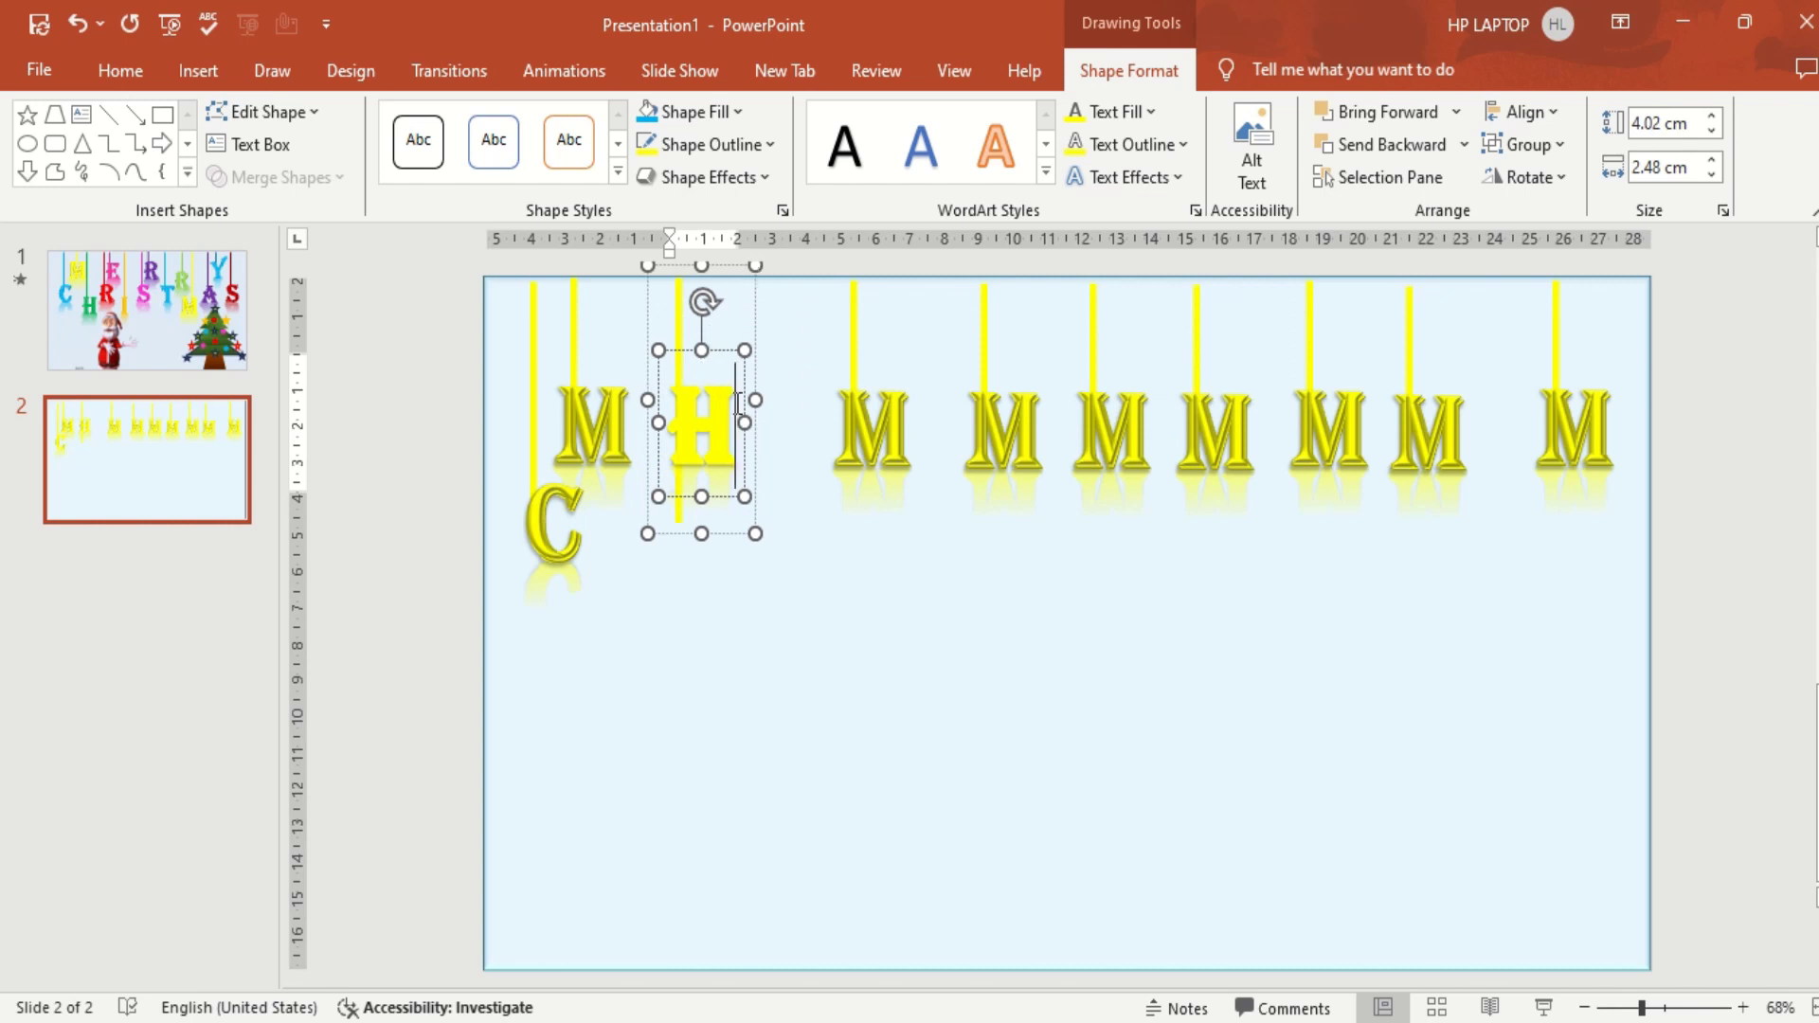
pyautogui.moveTo(725, 351); pyautogui.dragTo(715, 476)
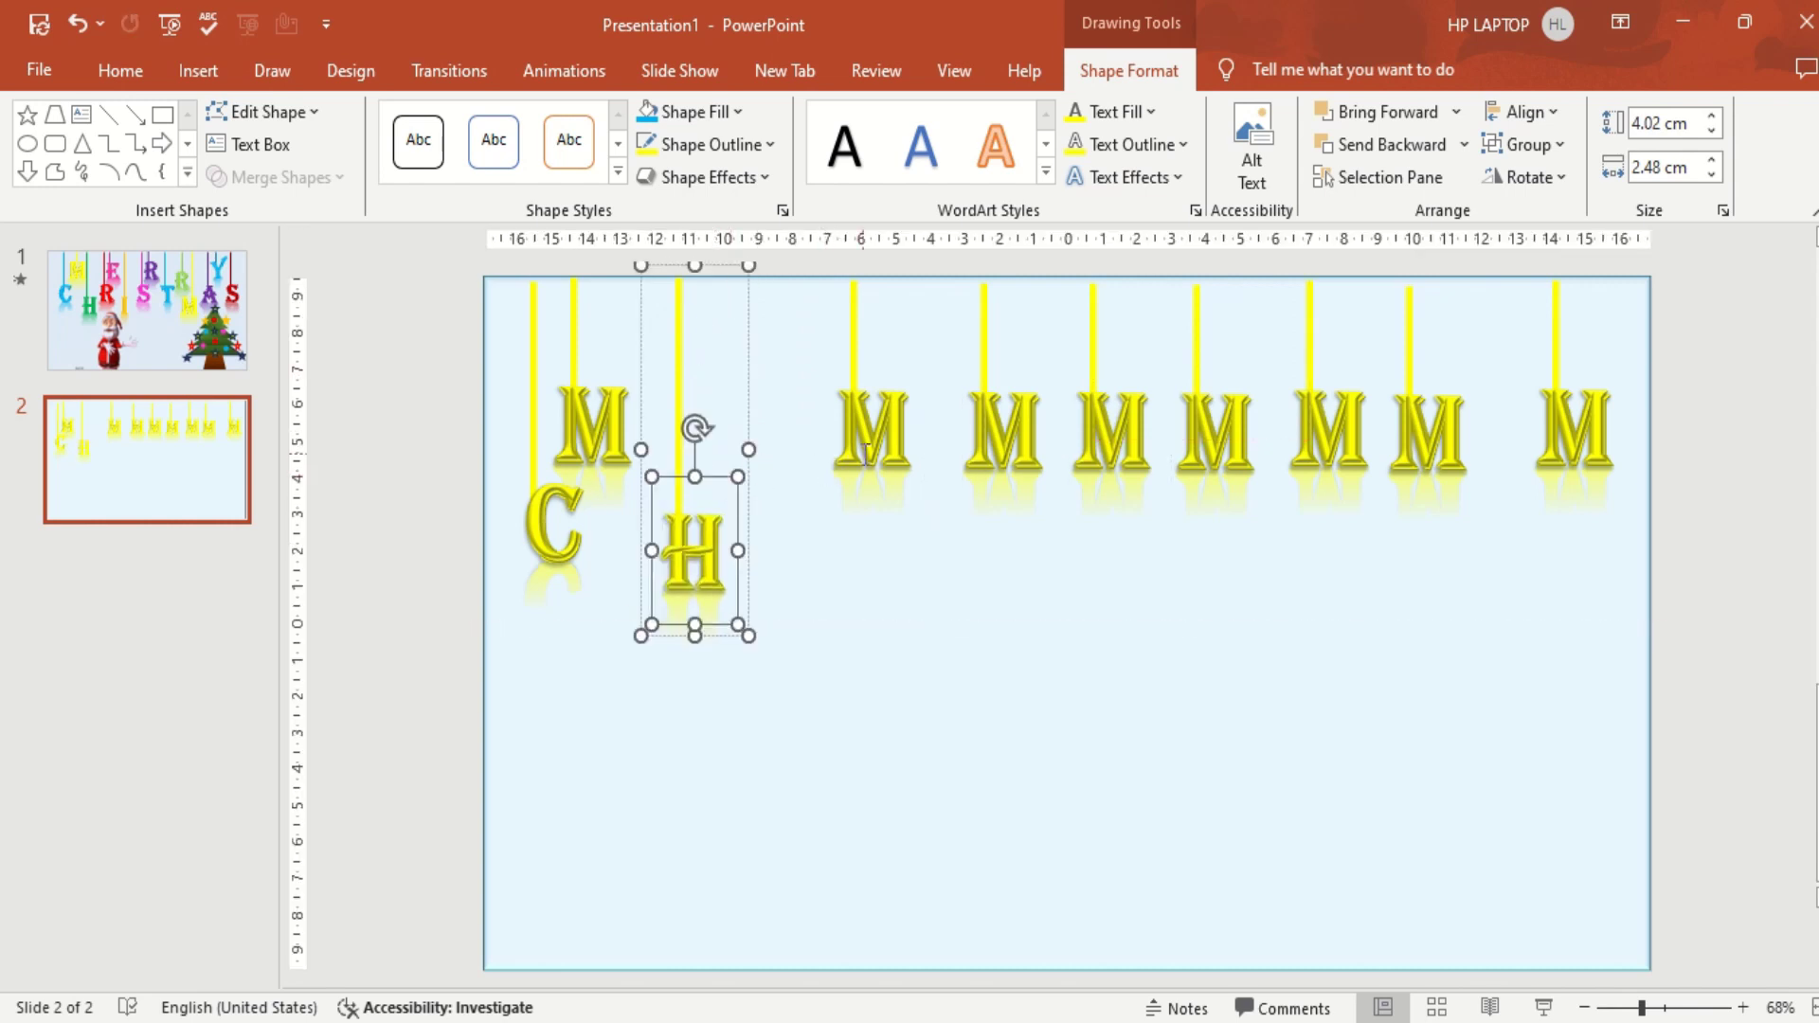
# Retype the third M as E, shift it left under its string, and highlight the following M.
pyautogui.doubleClick(896, 447)
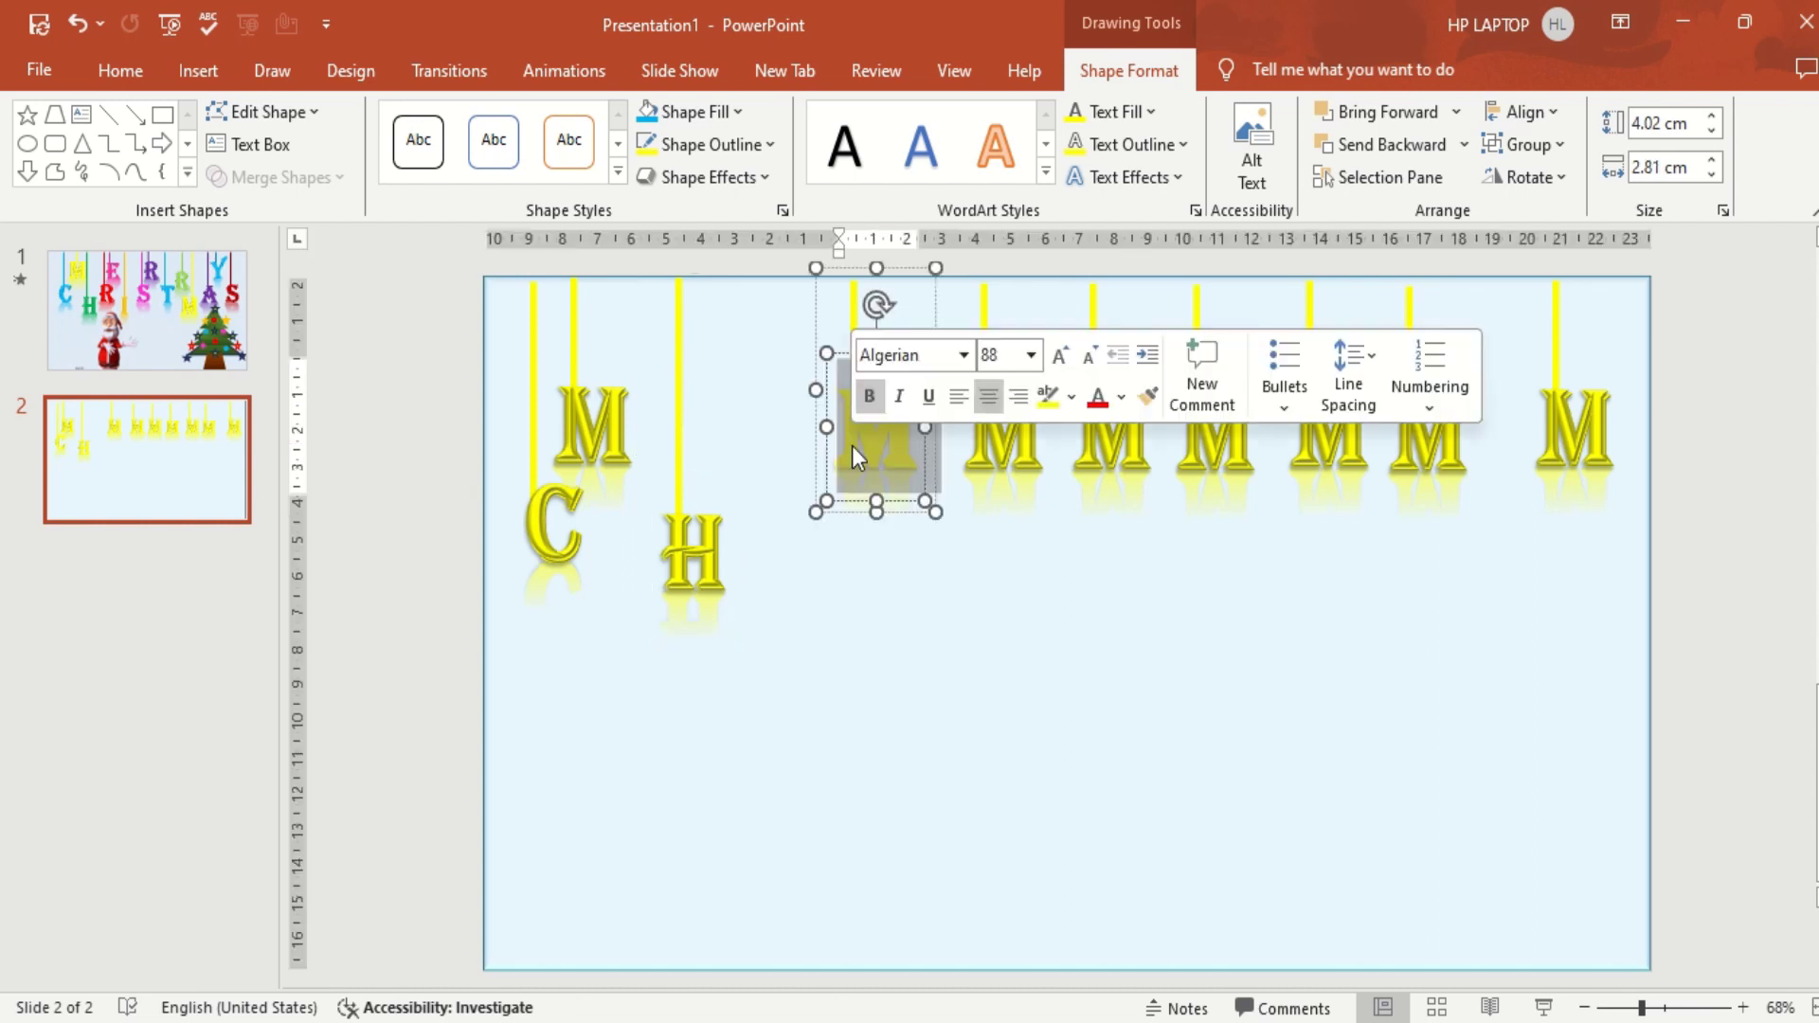
pyautogui.write('E')
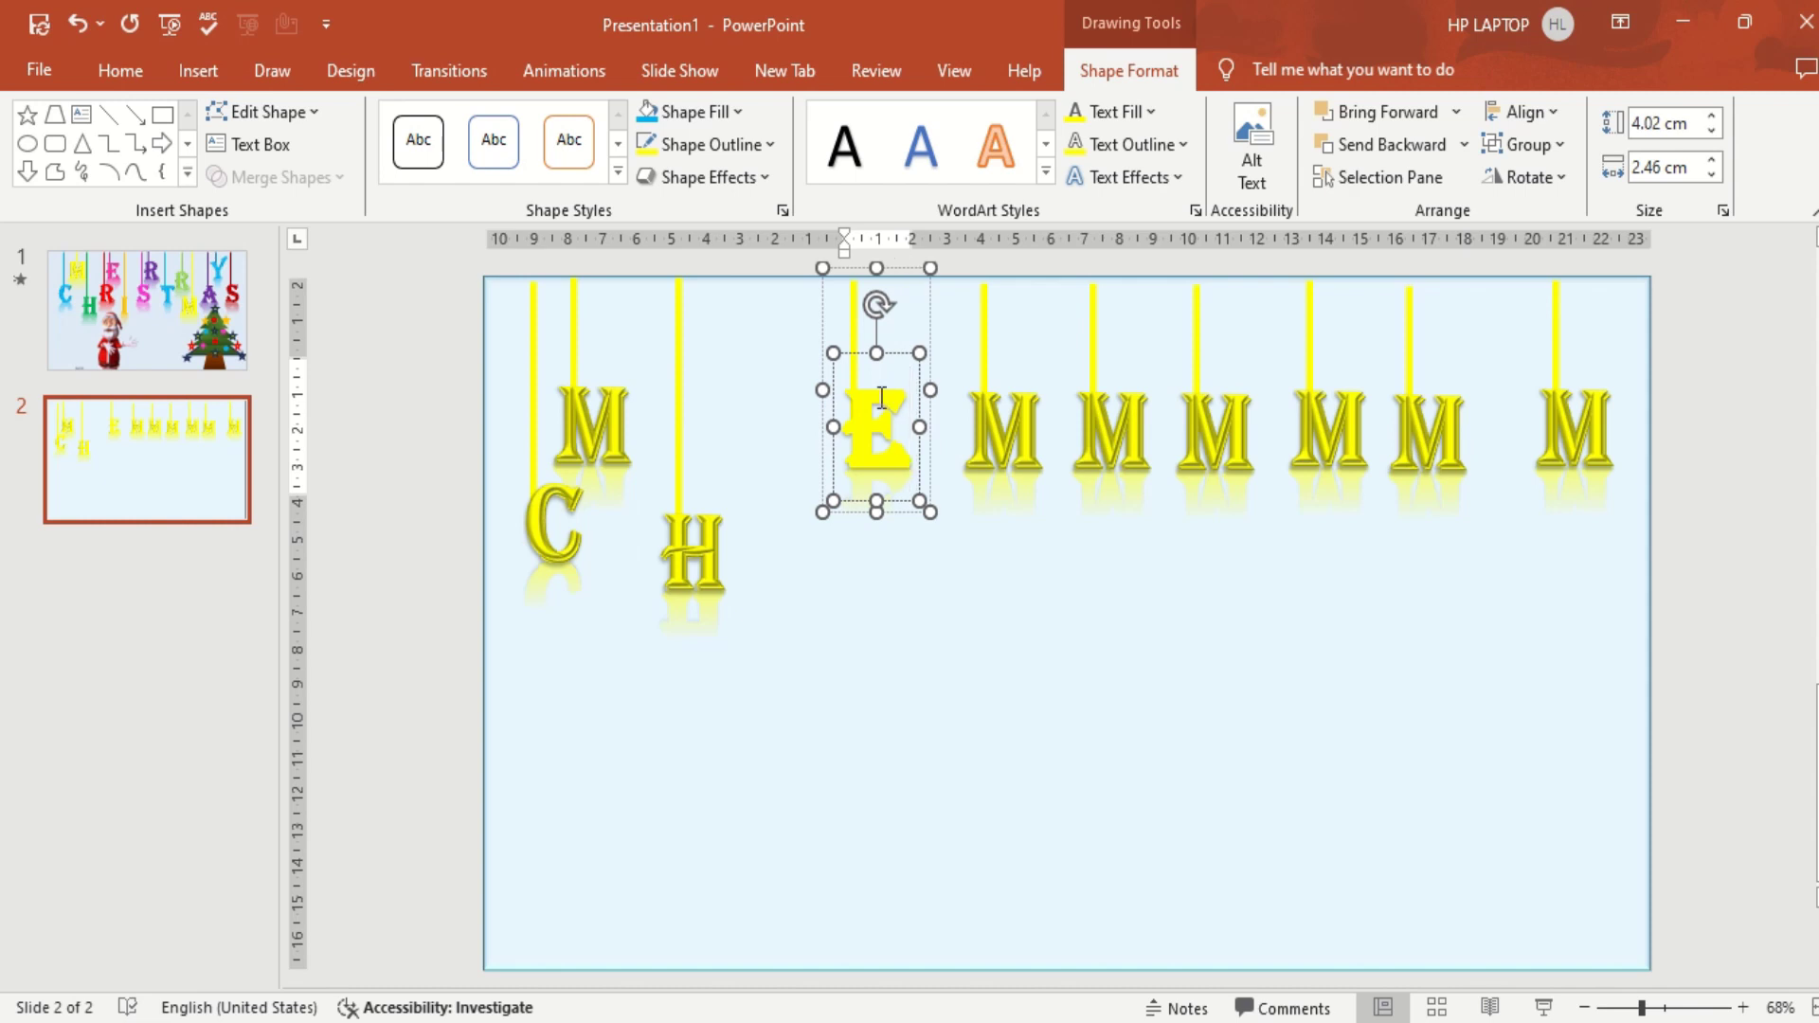
pyautogui.click(877, 644)
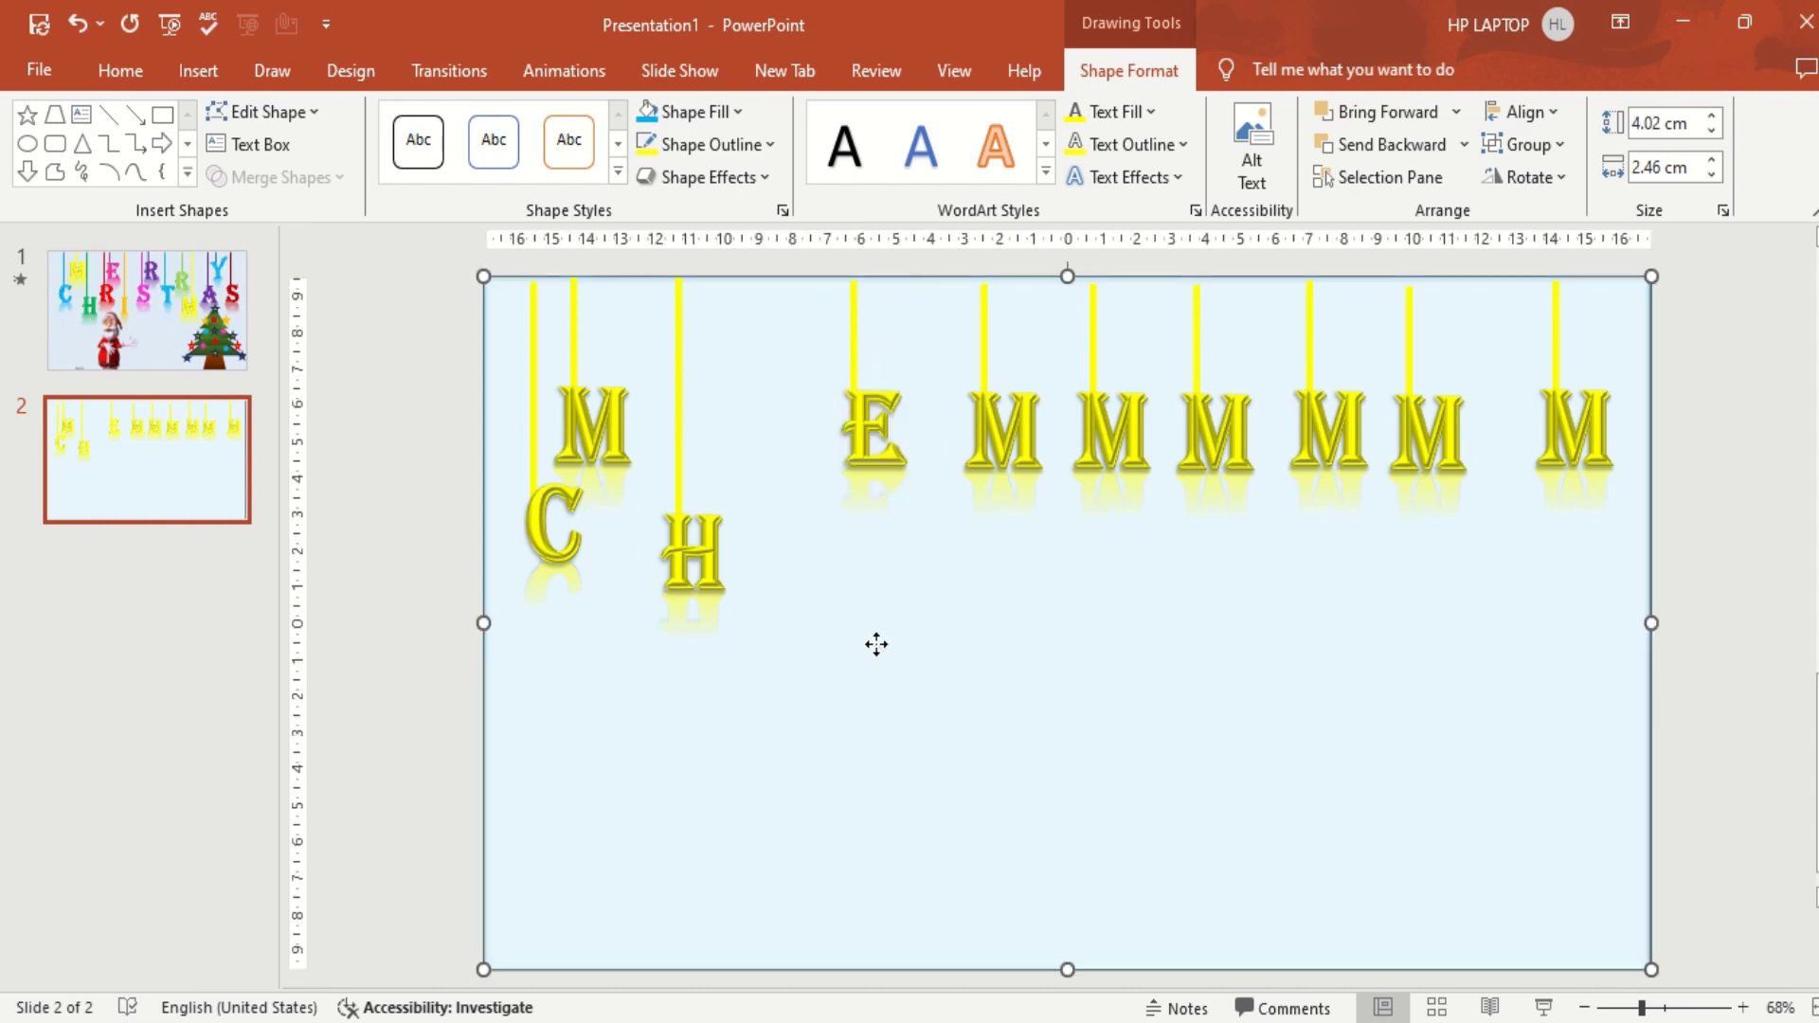
pyautogui.click(873, 421)
pyautogui.moveTo(905, 270); pyautogui.dragTo(844, 257)
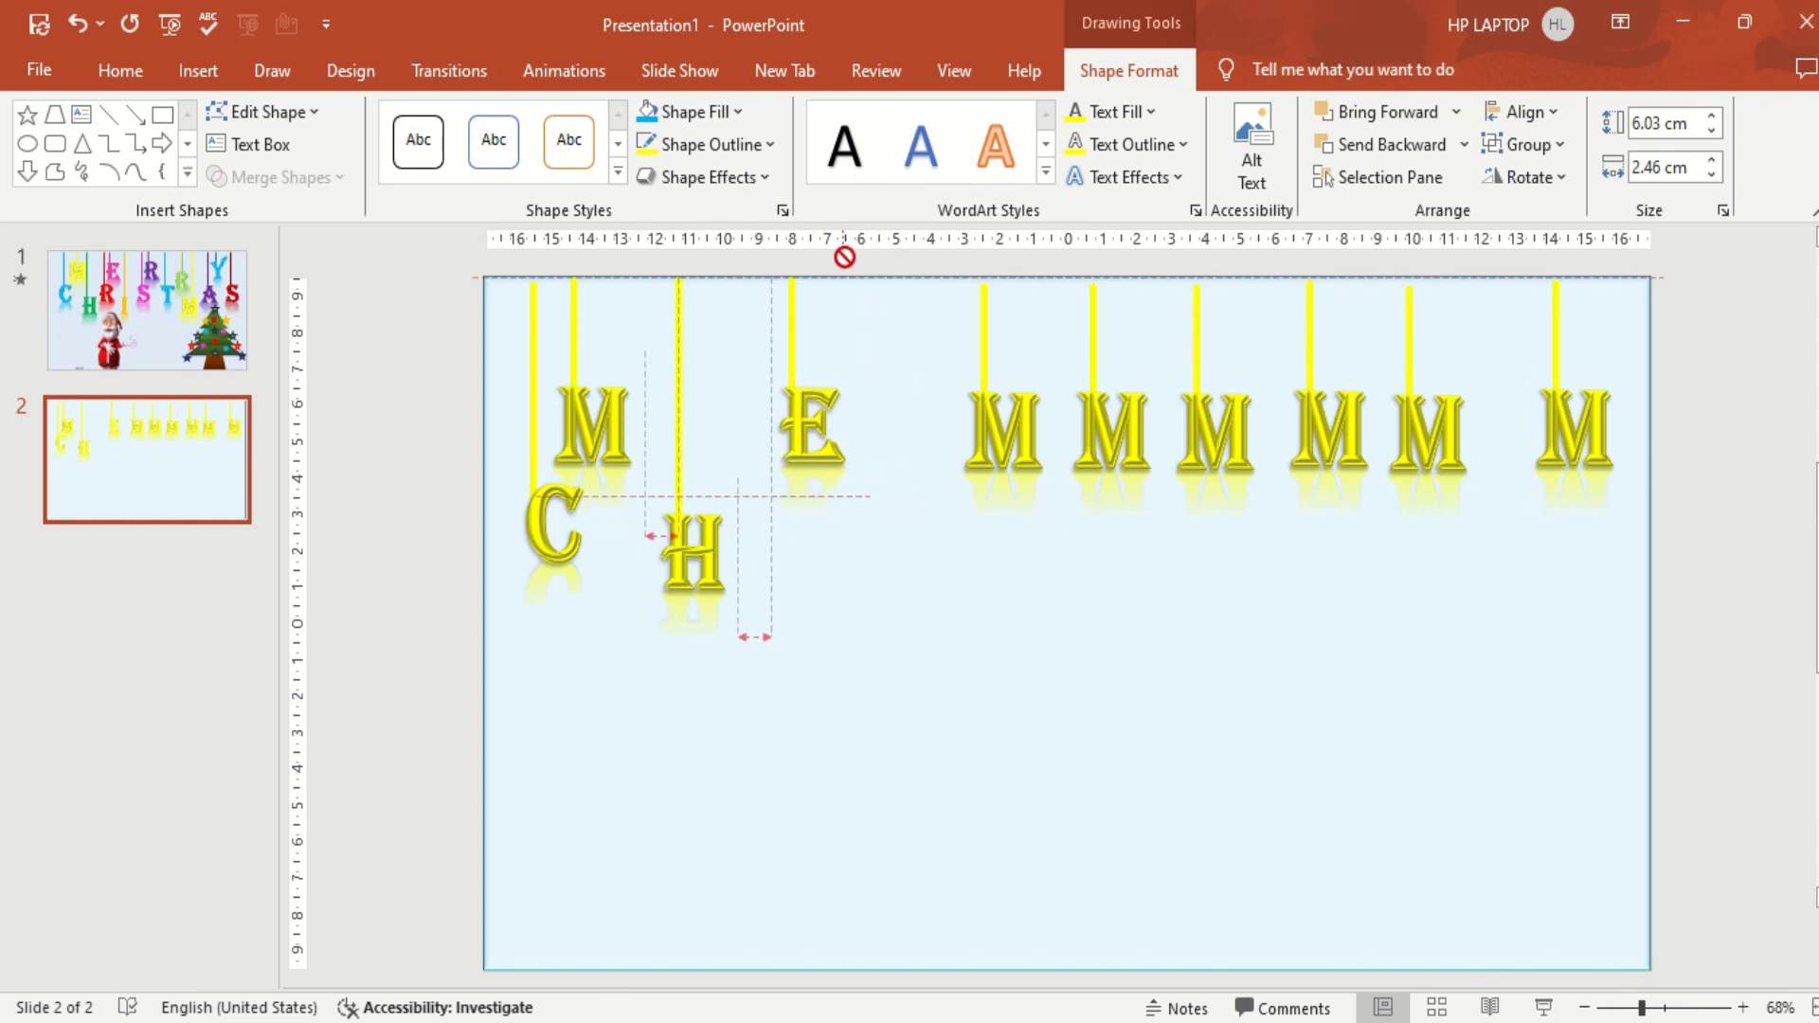
pyautogui.moveTo(845, 258); pyautogui.dragTo(845, 257)
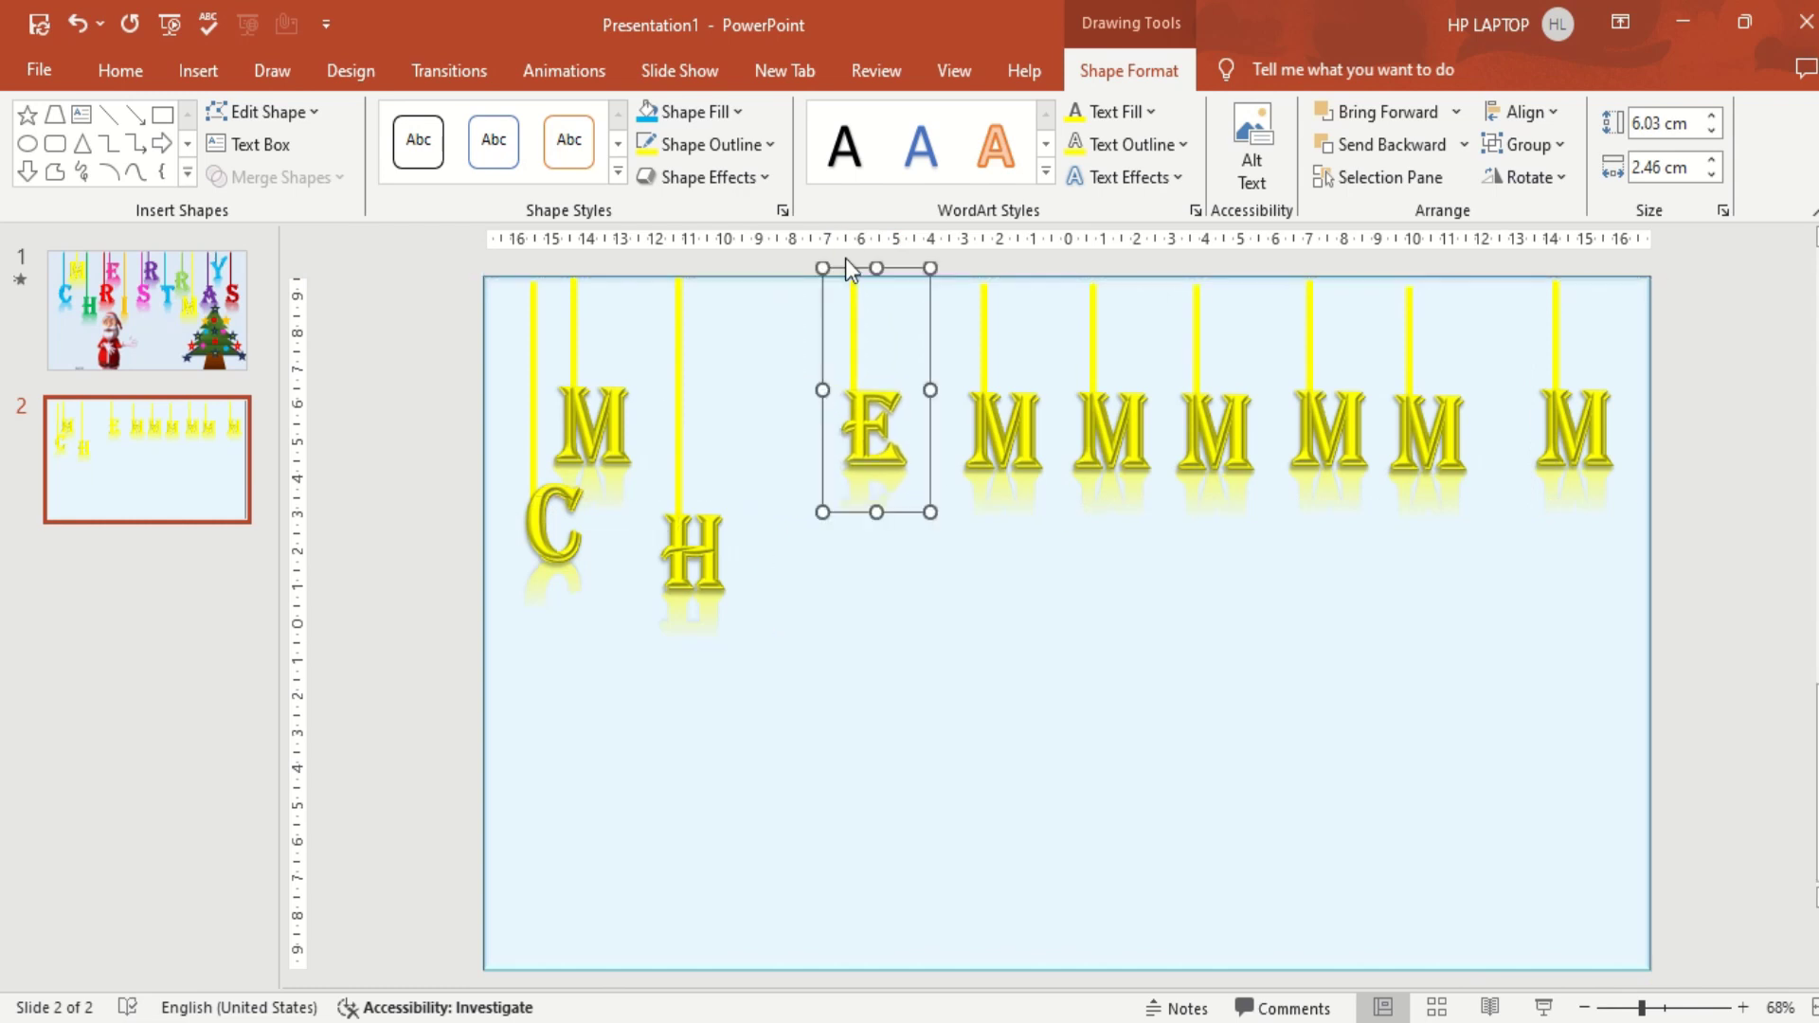
pyautogui.click(1004, 414)
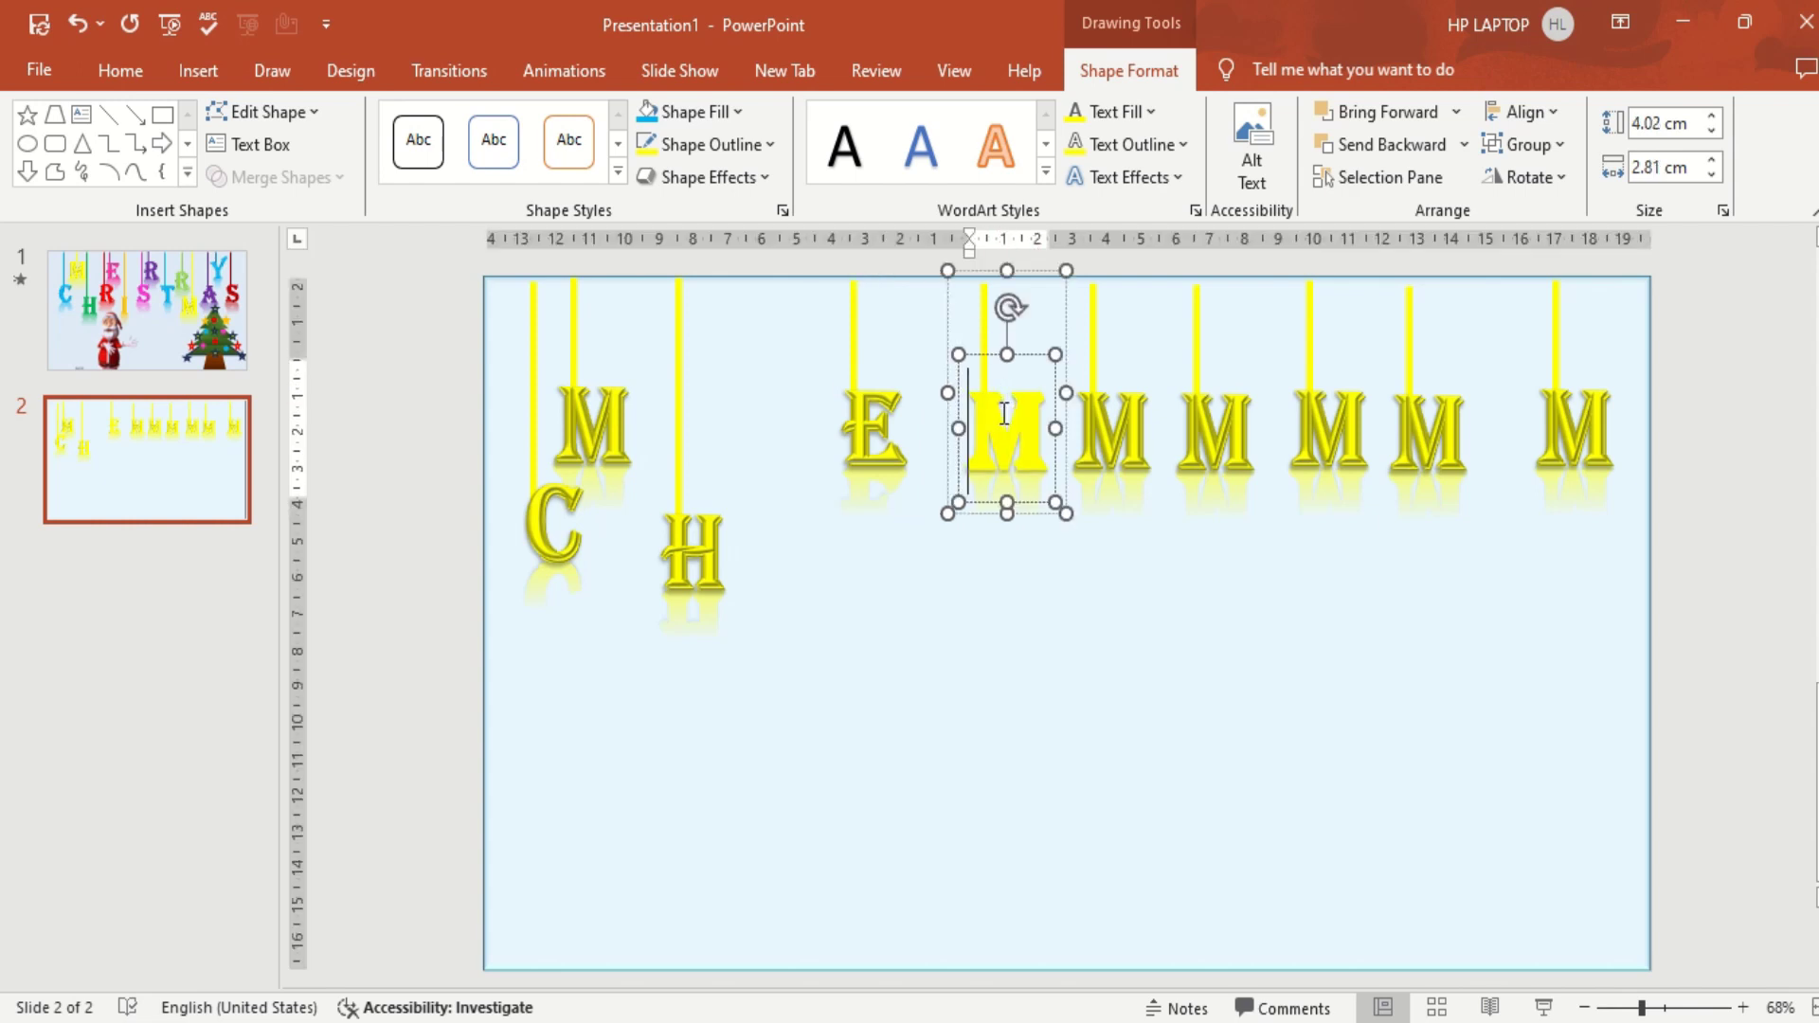
pyautogui.moveTo(1042, 426); pyautogui.dragTo(954, 419)
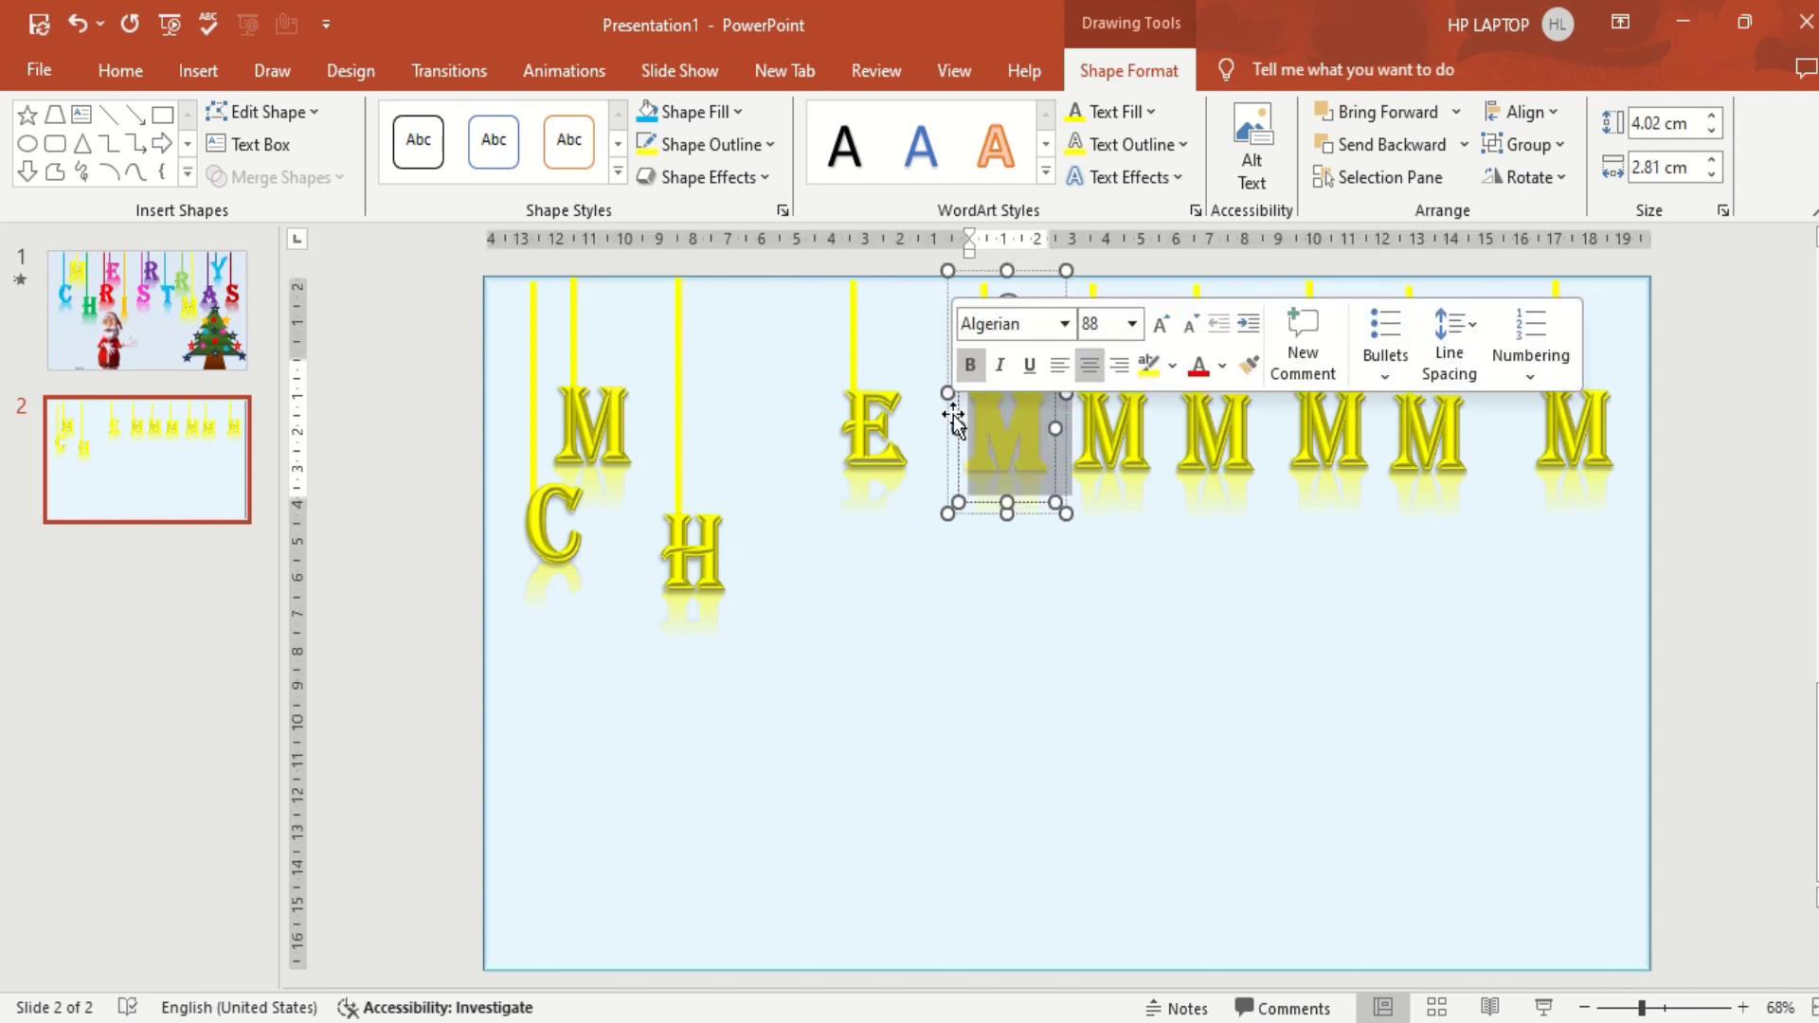
# Make the M an R, hang it lower left of the E, and extend its string to the top.
pyautogui.write('R')
pyautogui.click(1069, 565)
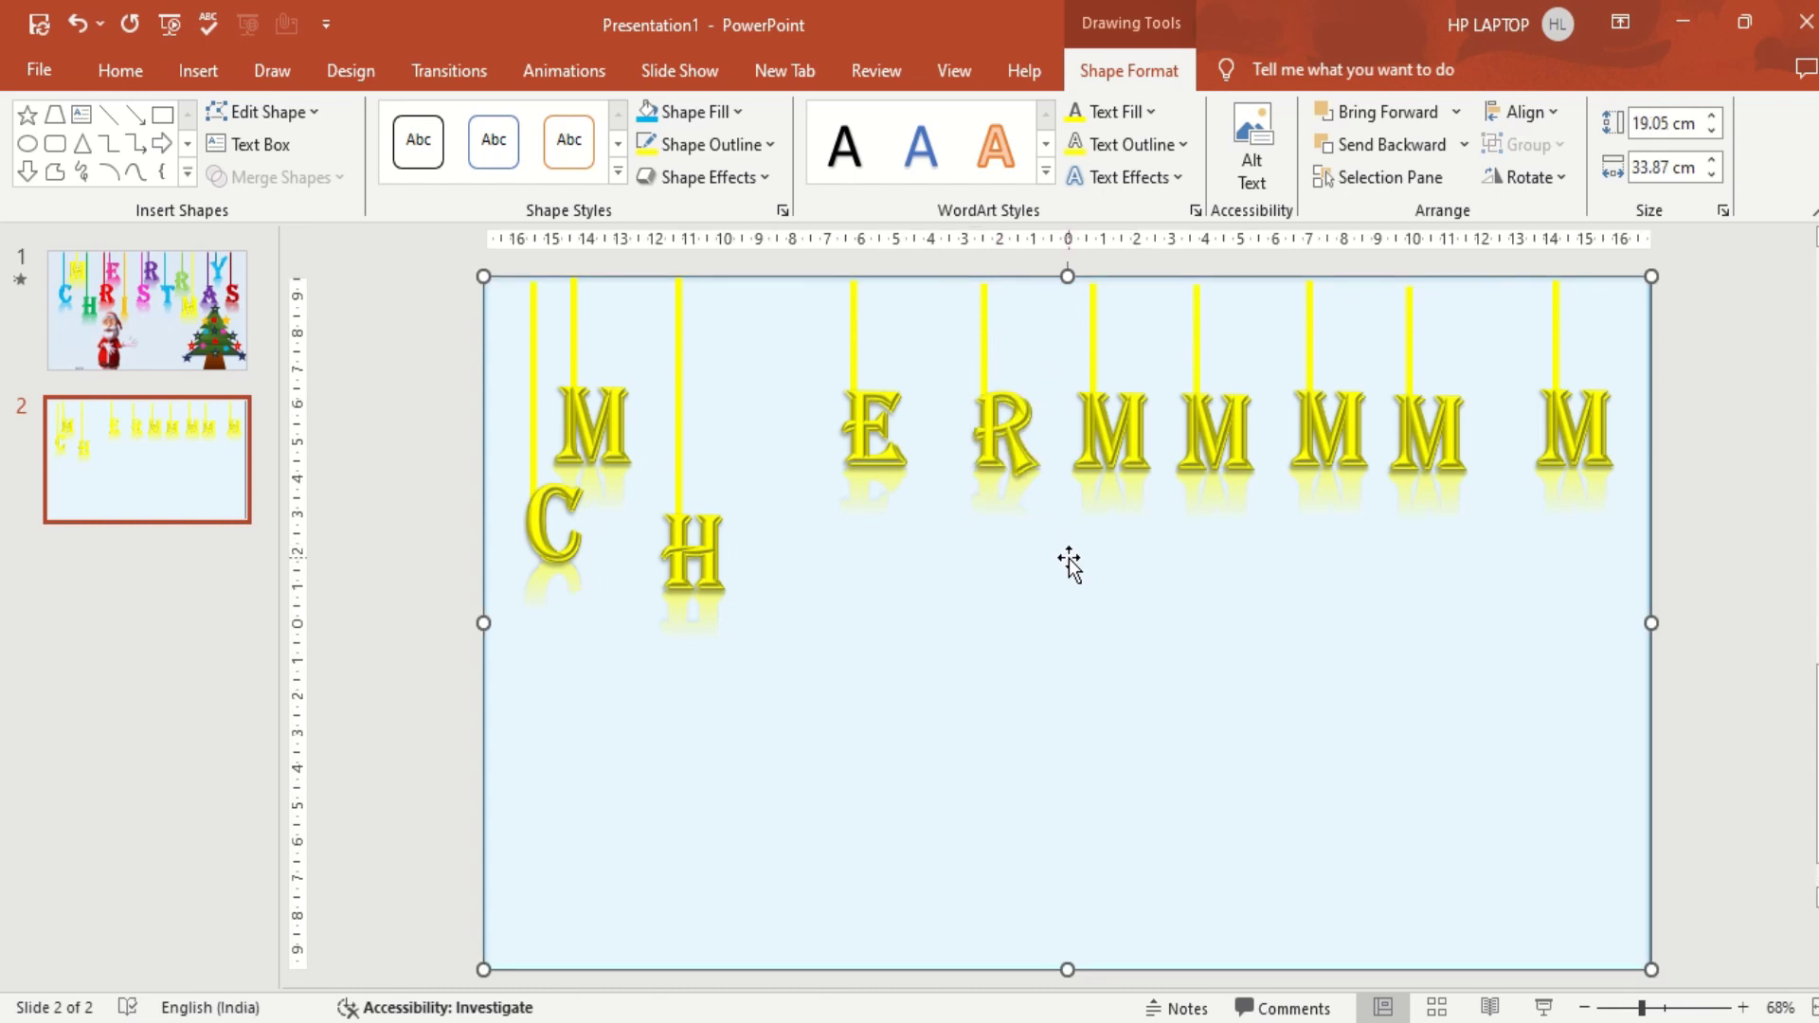
pyautogui.click(995, 393)
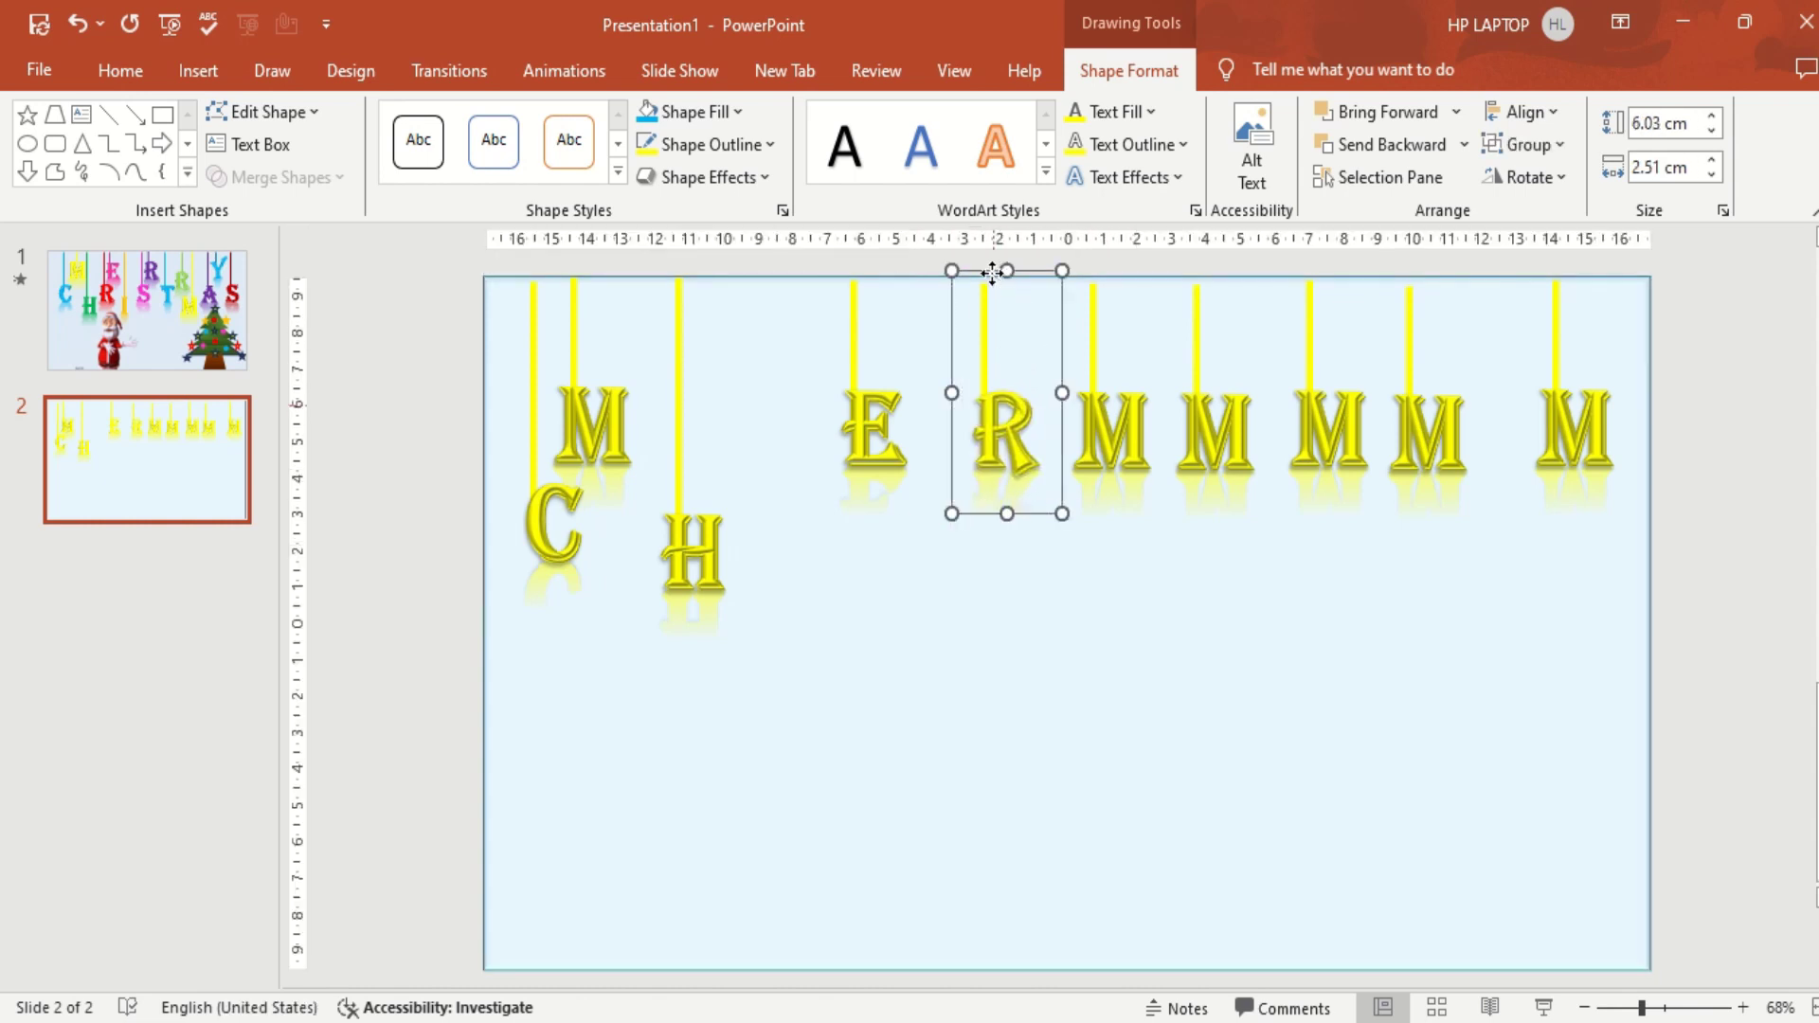
pyautogui.moveTo(992, 273); pyautogui.dragTo(780, 278)
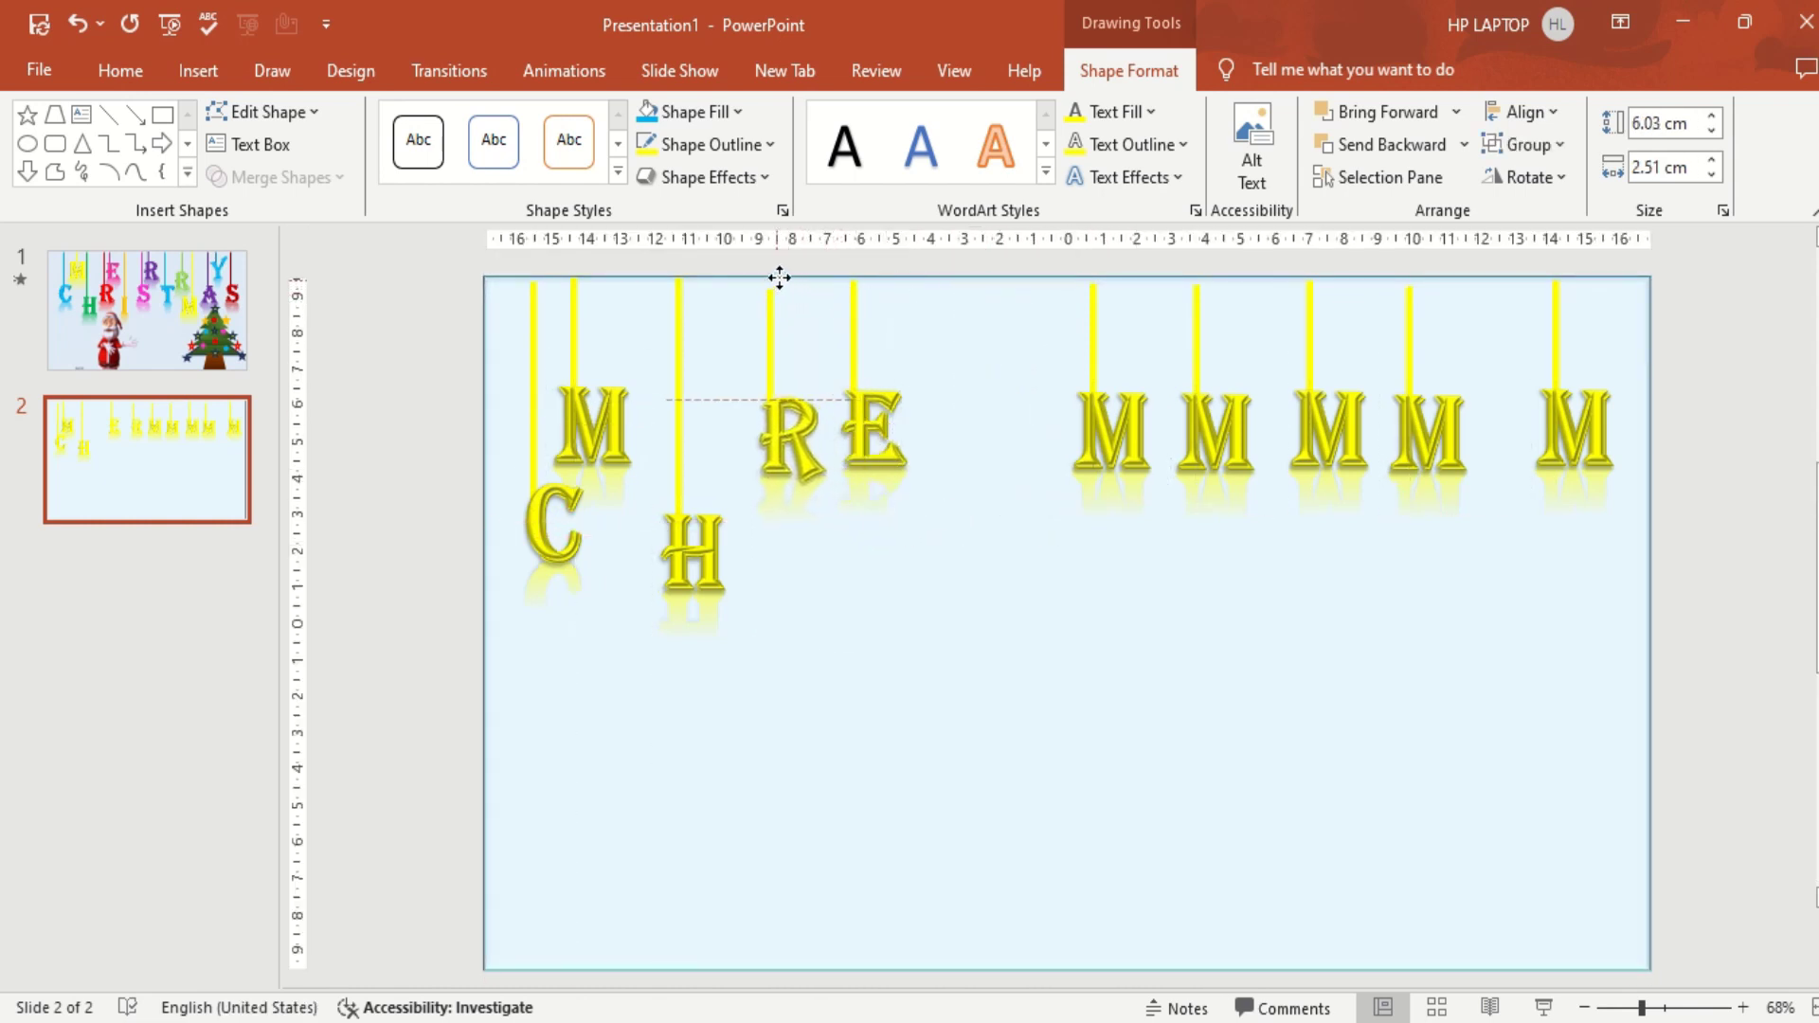
pyautogui.moveTo(779, 278); pyautogui.dragTo(773, 275)
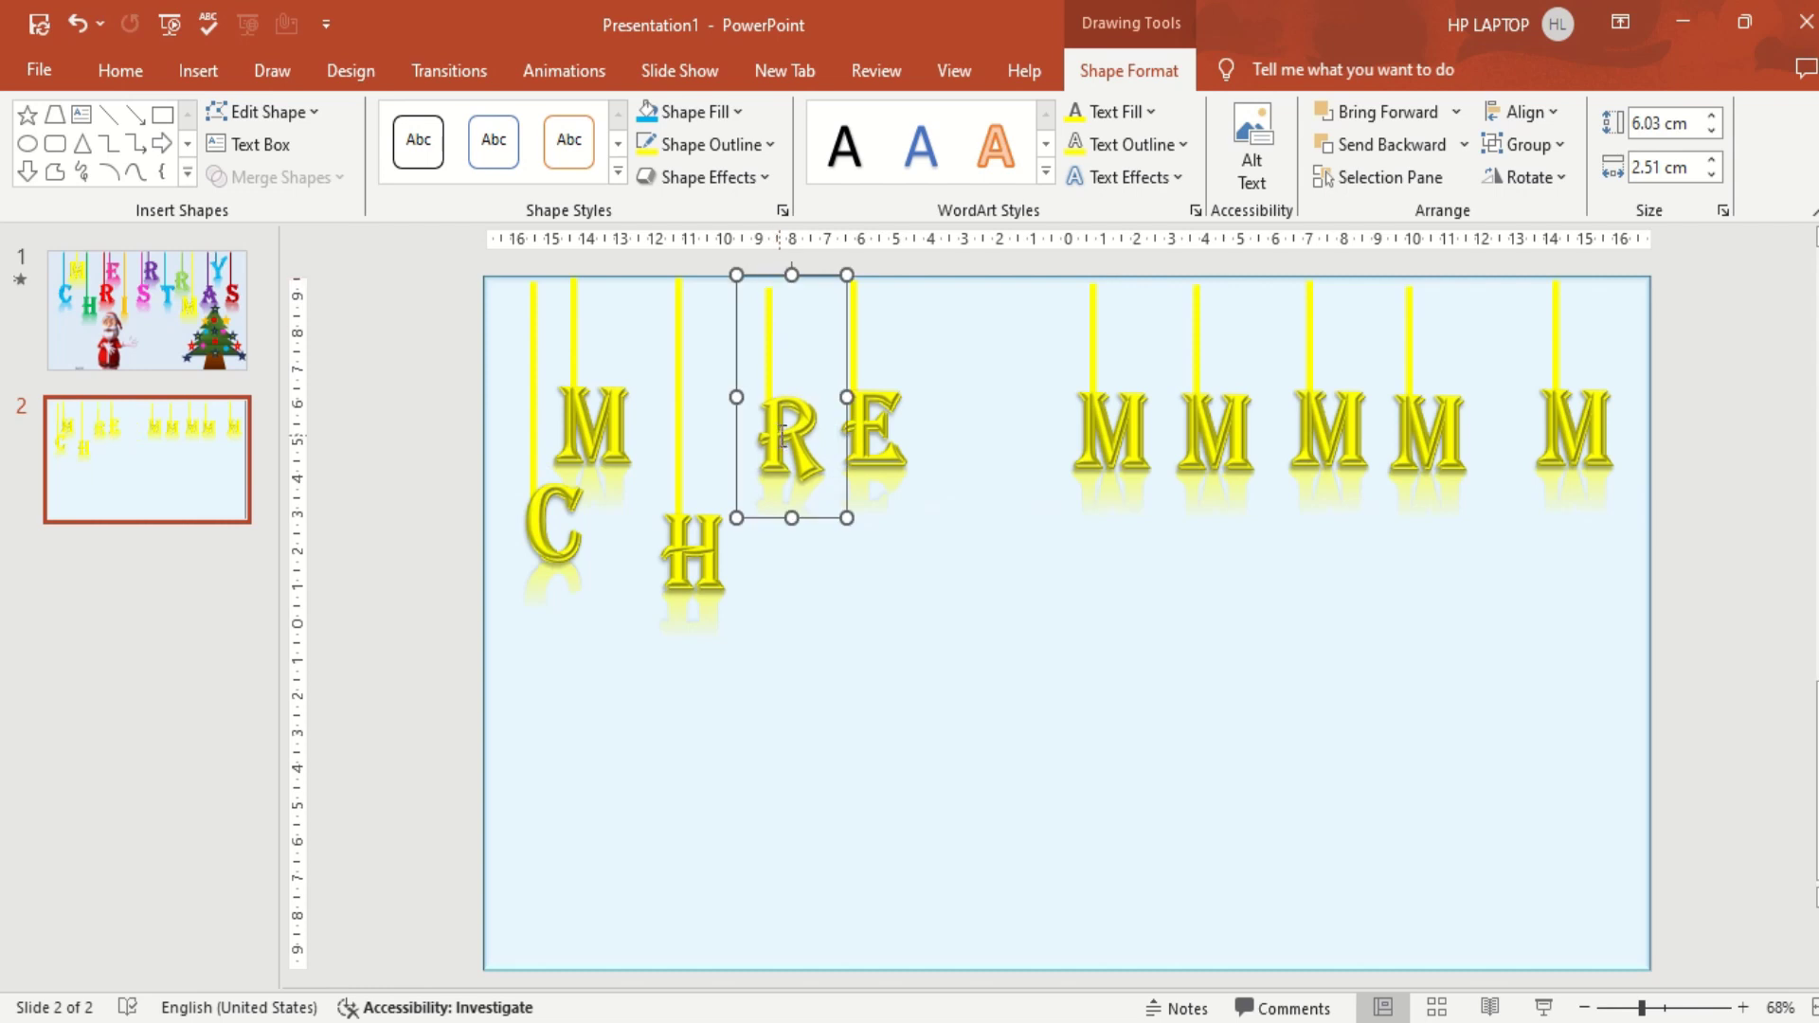
pyautogui.moveTo(811, 356); pyautogui.dragTo(805, 409)
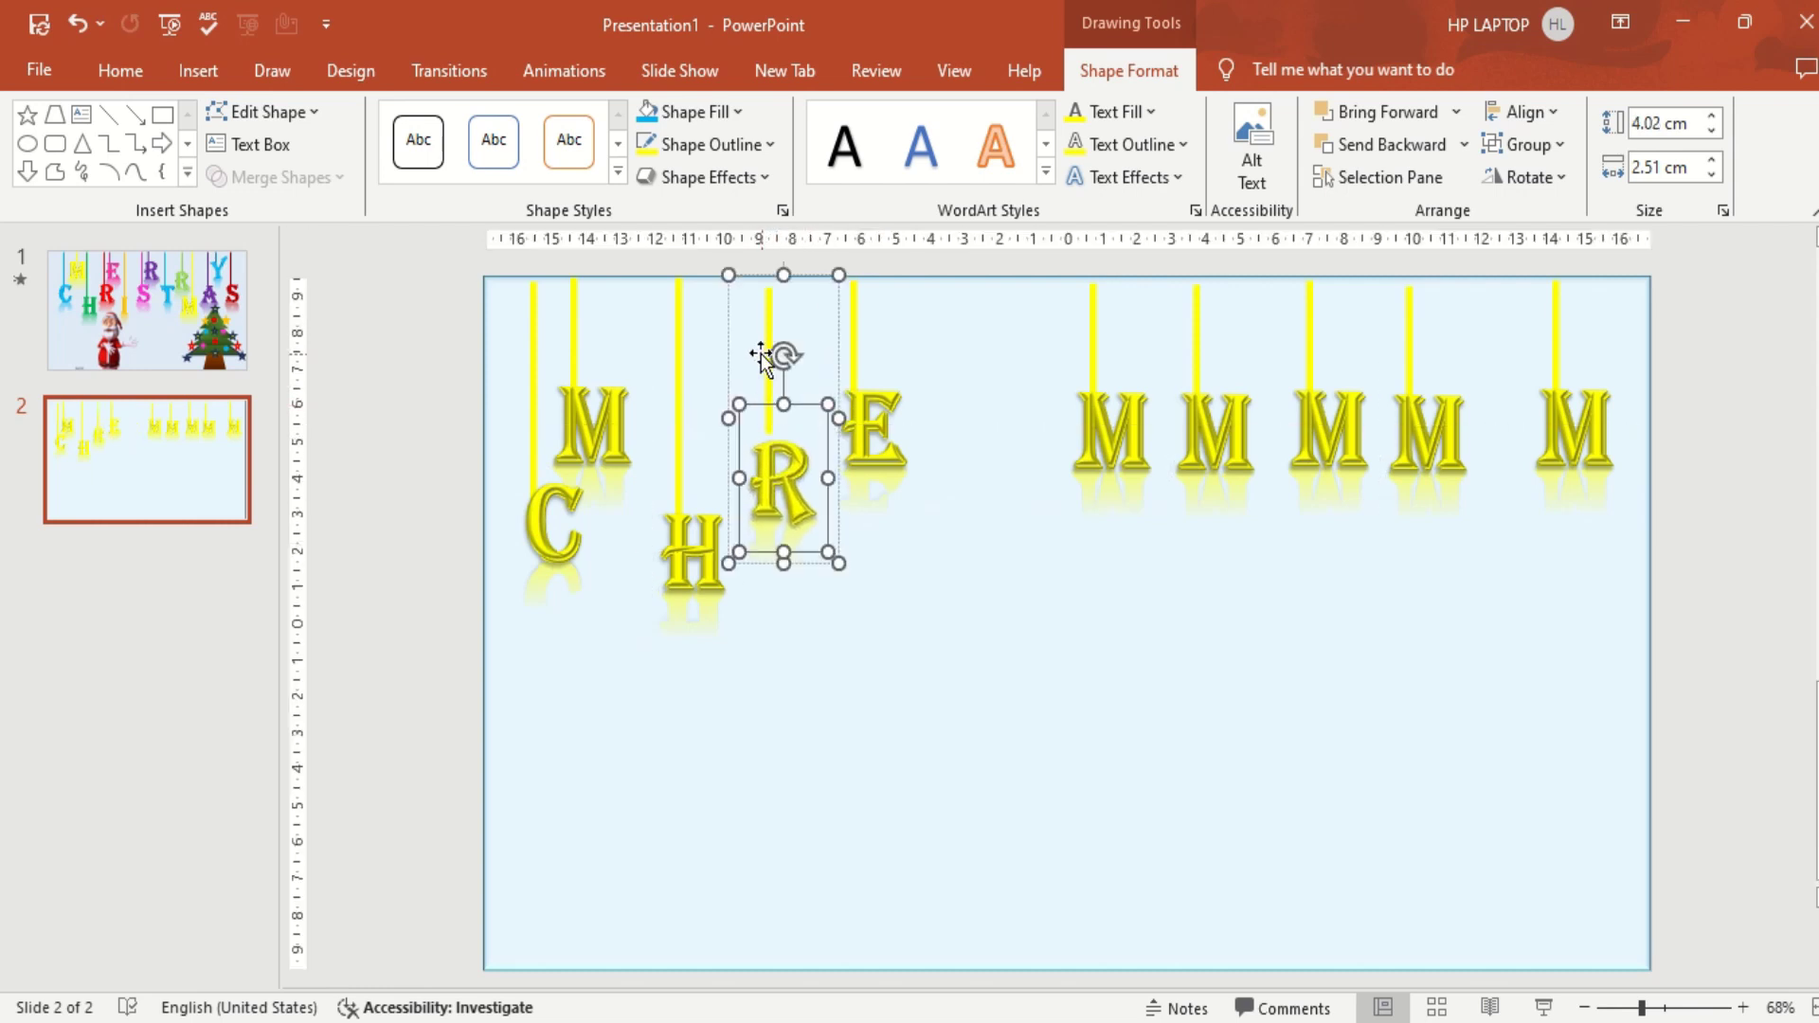
pyautogui.click(769, 301)
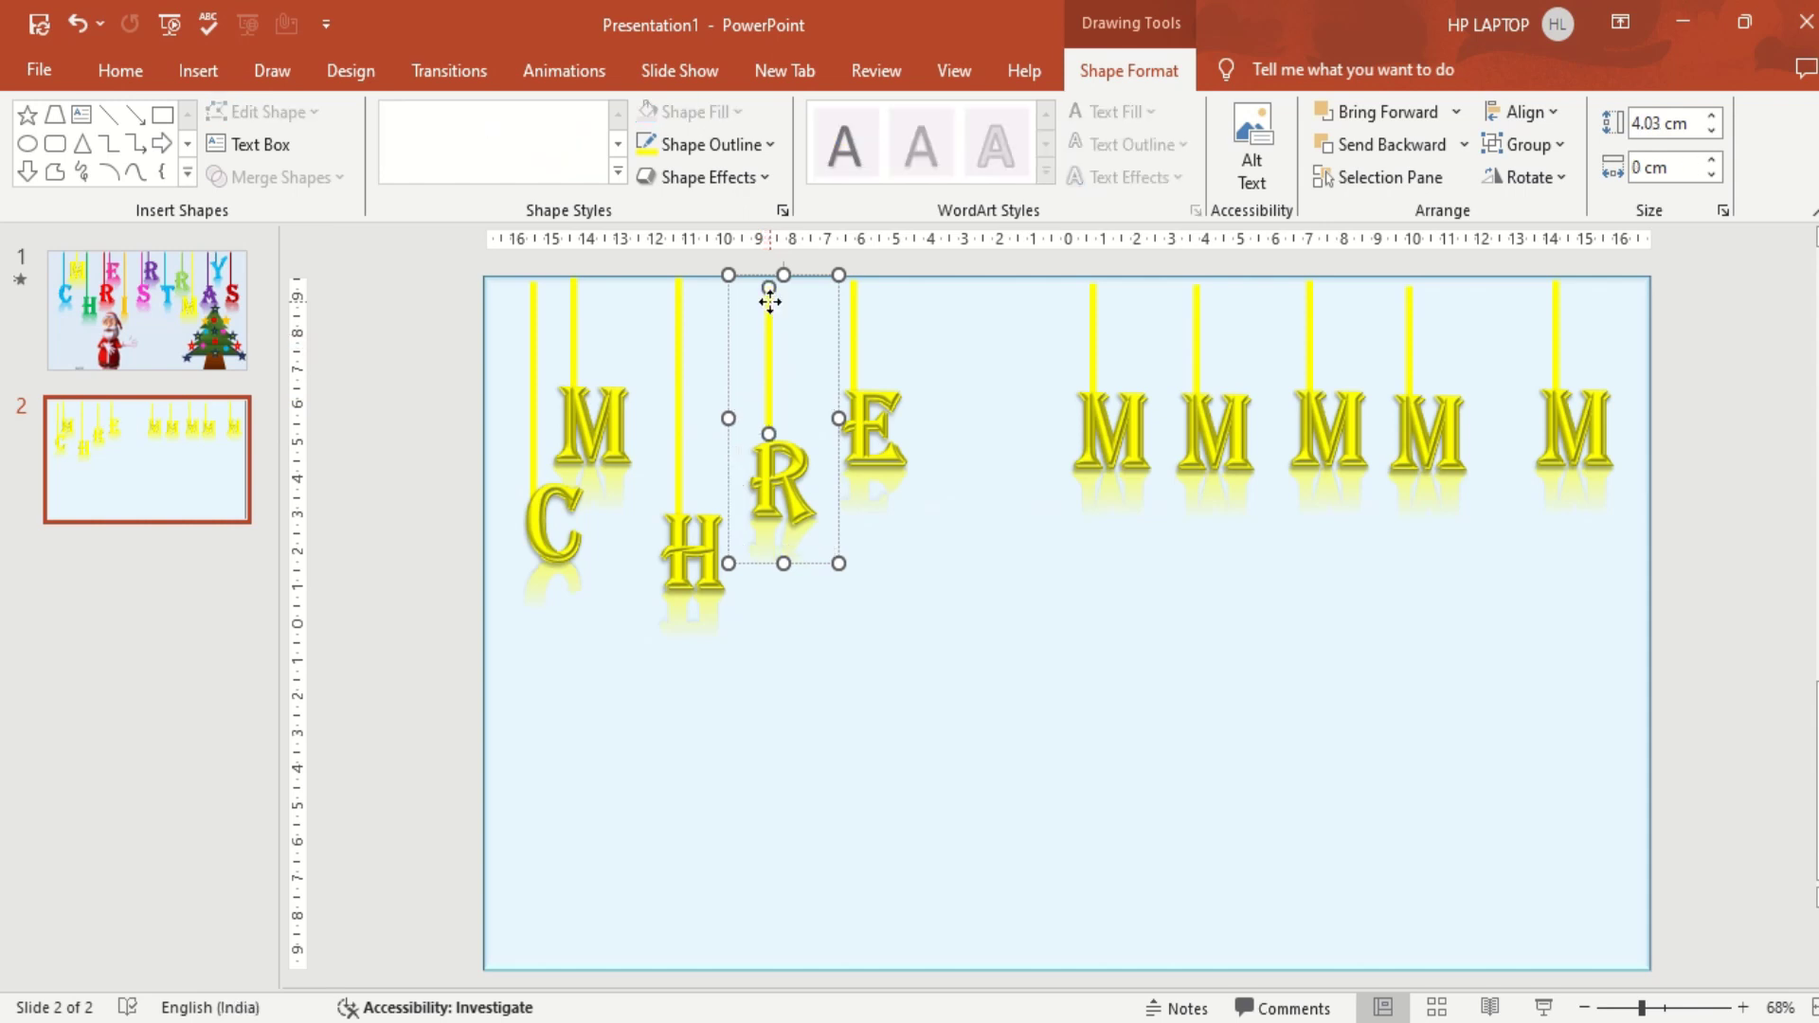
pyautogui.moveTo(767, 433); pyautogui.dragTo(758, 445)
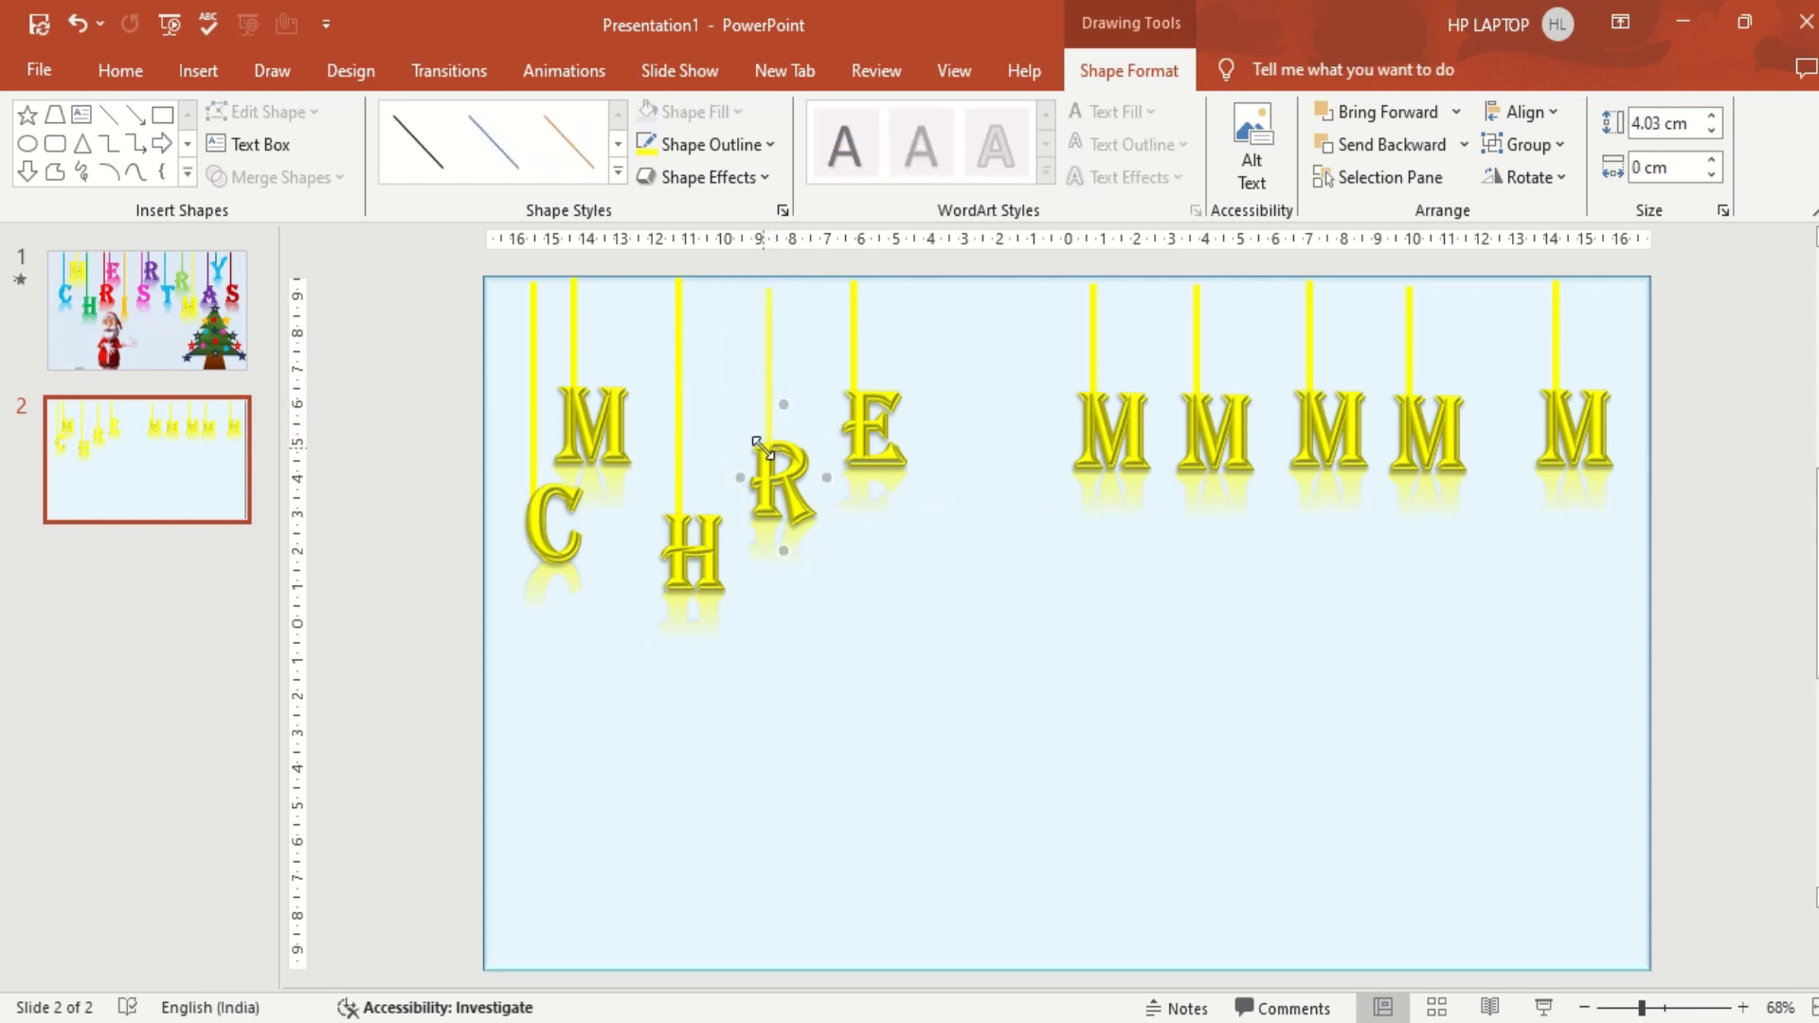
pyautogui.moveTo(768, 289); pyautogui.dragTo(761, 271)
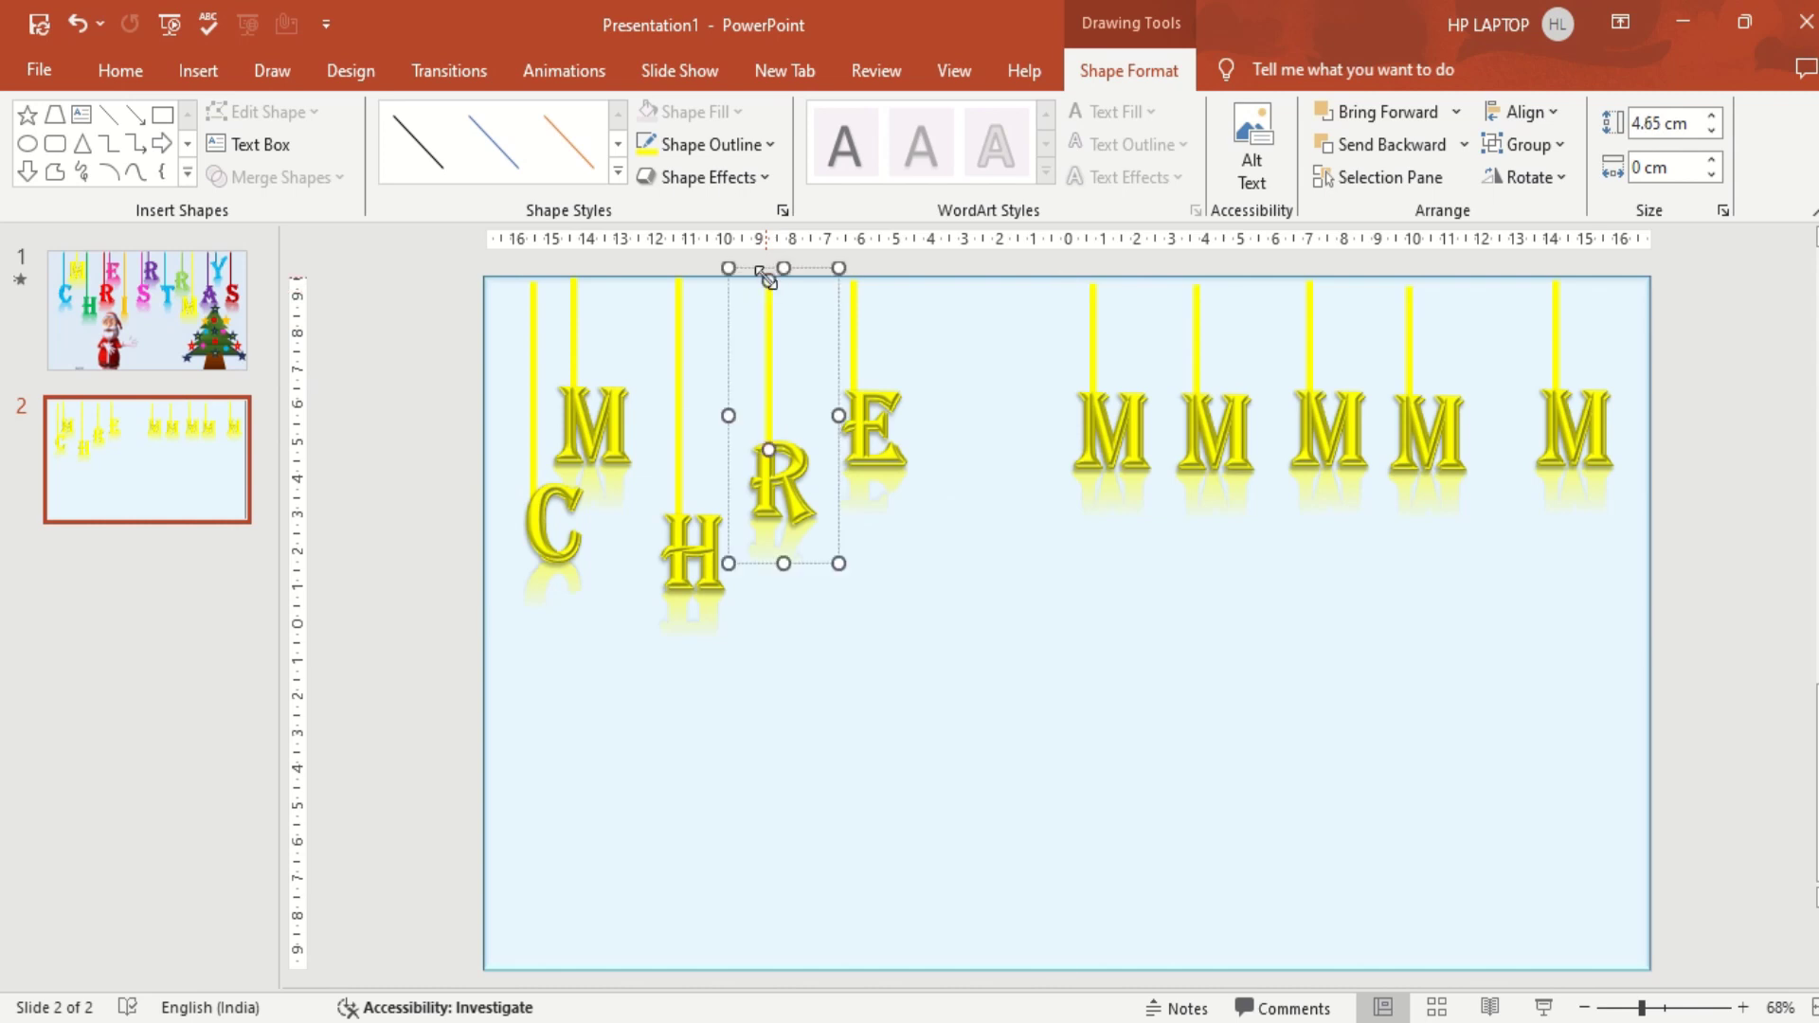
# Retype the three chosen right-hand Ms as R, R and Y.
pyautogui.doubleClick(1146, 440)
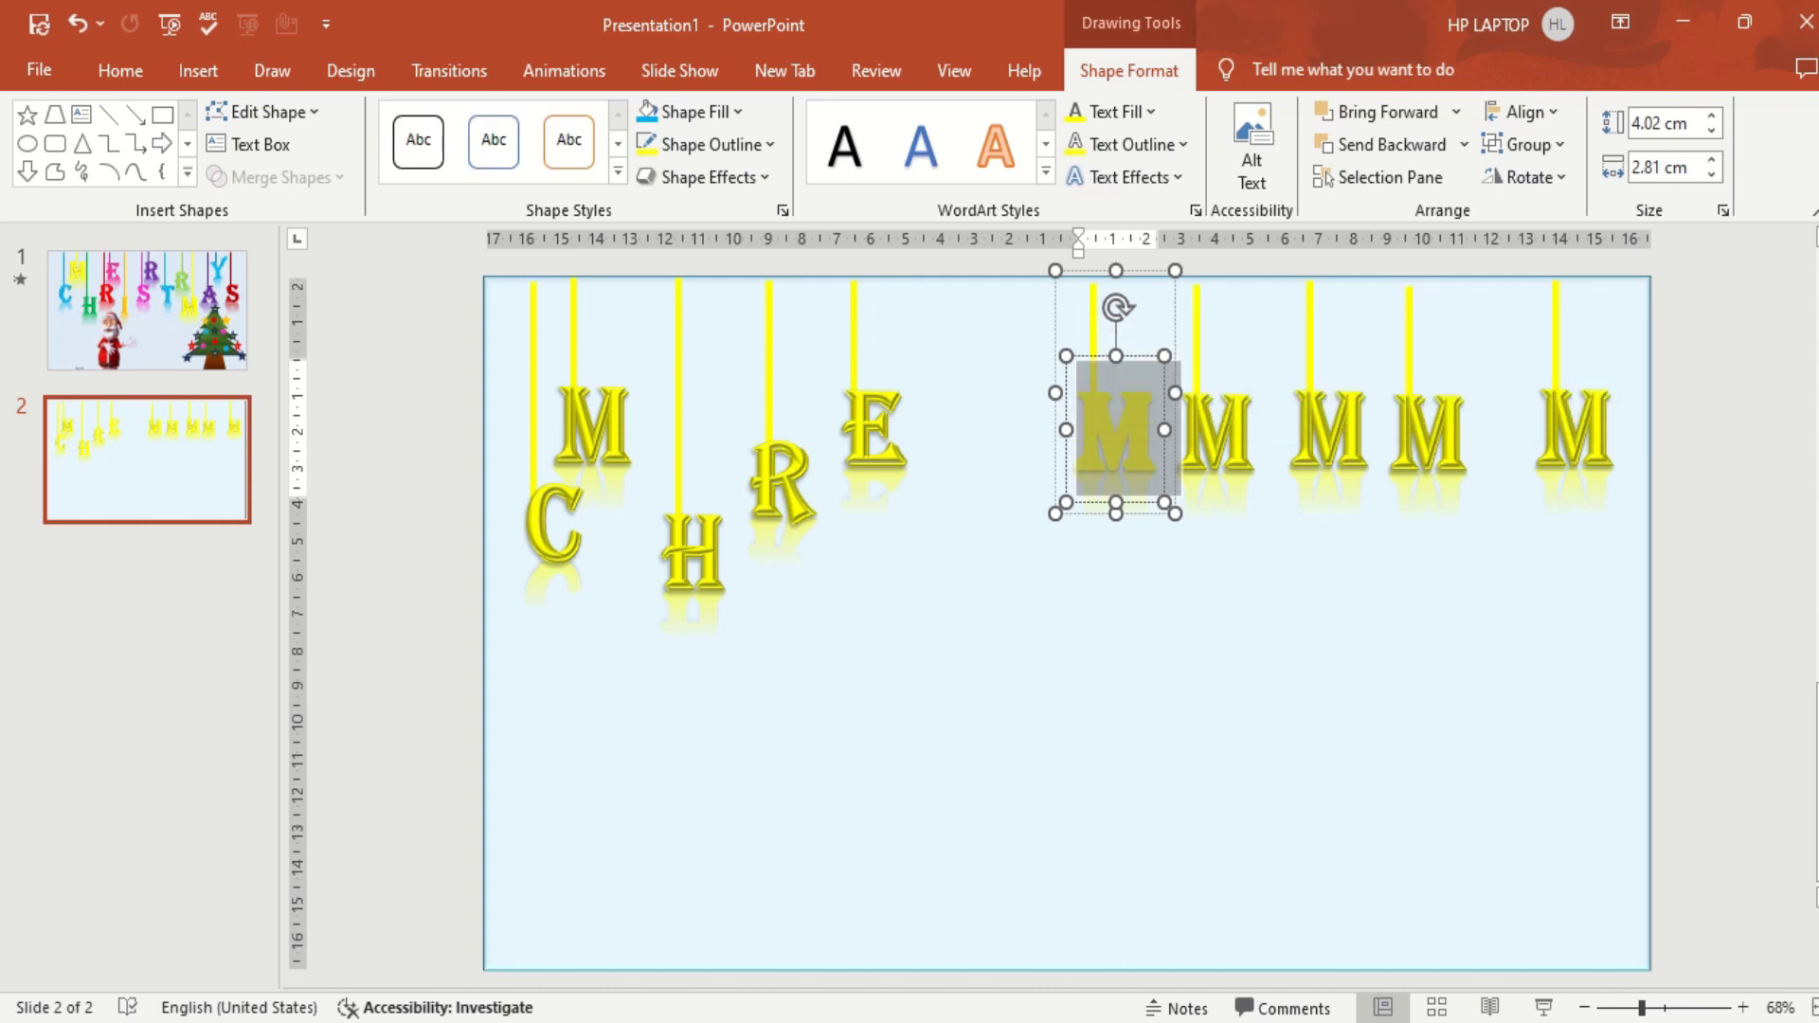
pyautogui.write('R')
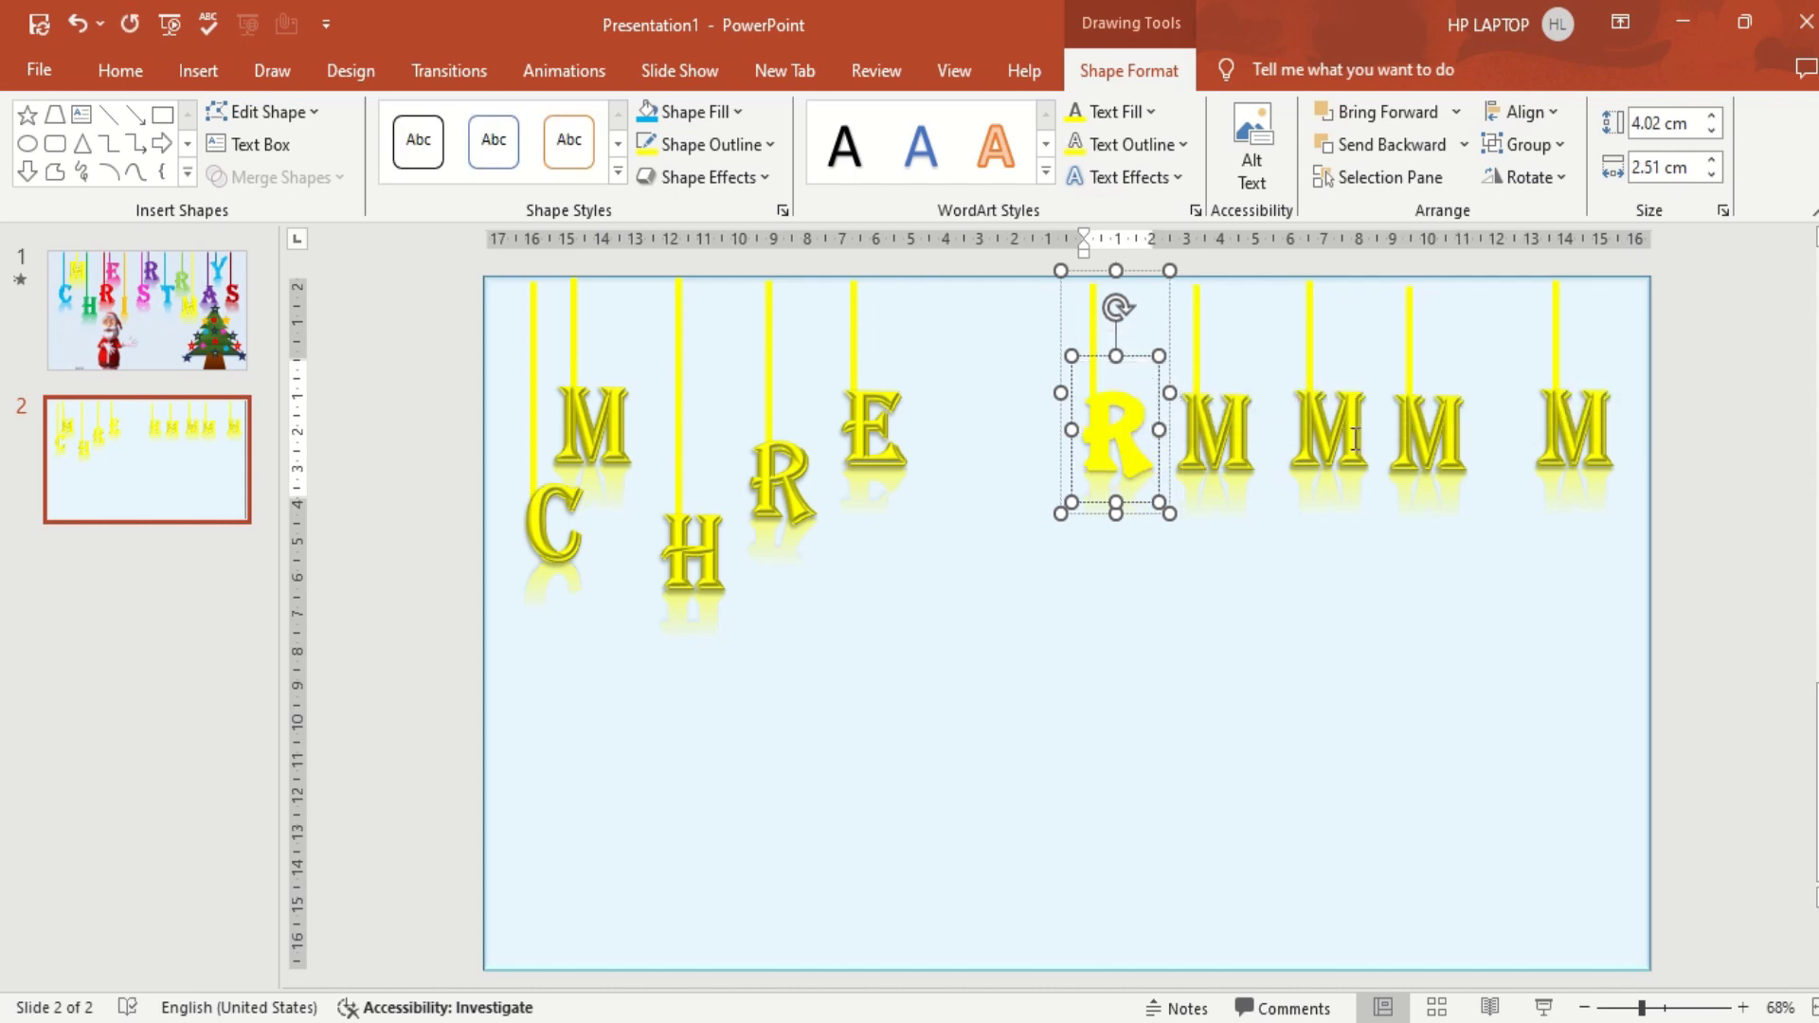
pyautogui.click(1356, 438)
pyautogui.doubleClick(1326, 438)
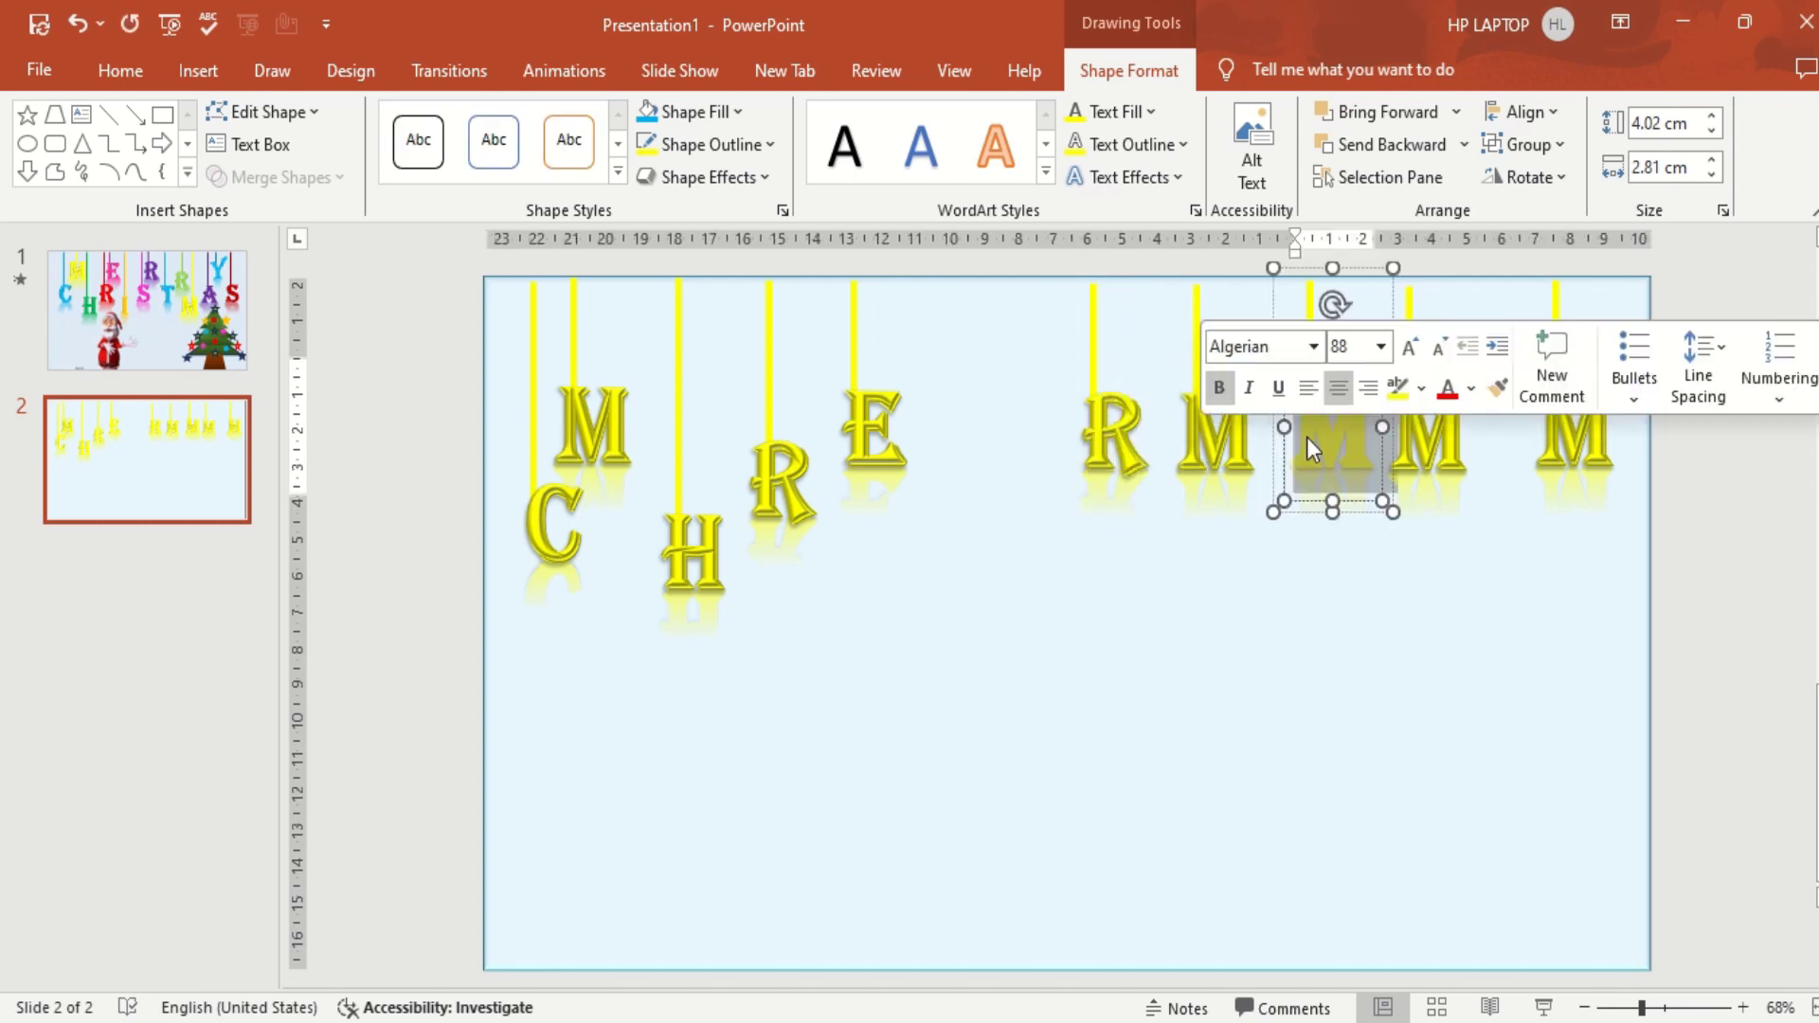
pyautogui.write('R')
pyautogui.click(1633, 484)
pyautogui.doubleClick(1536, 448)
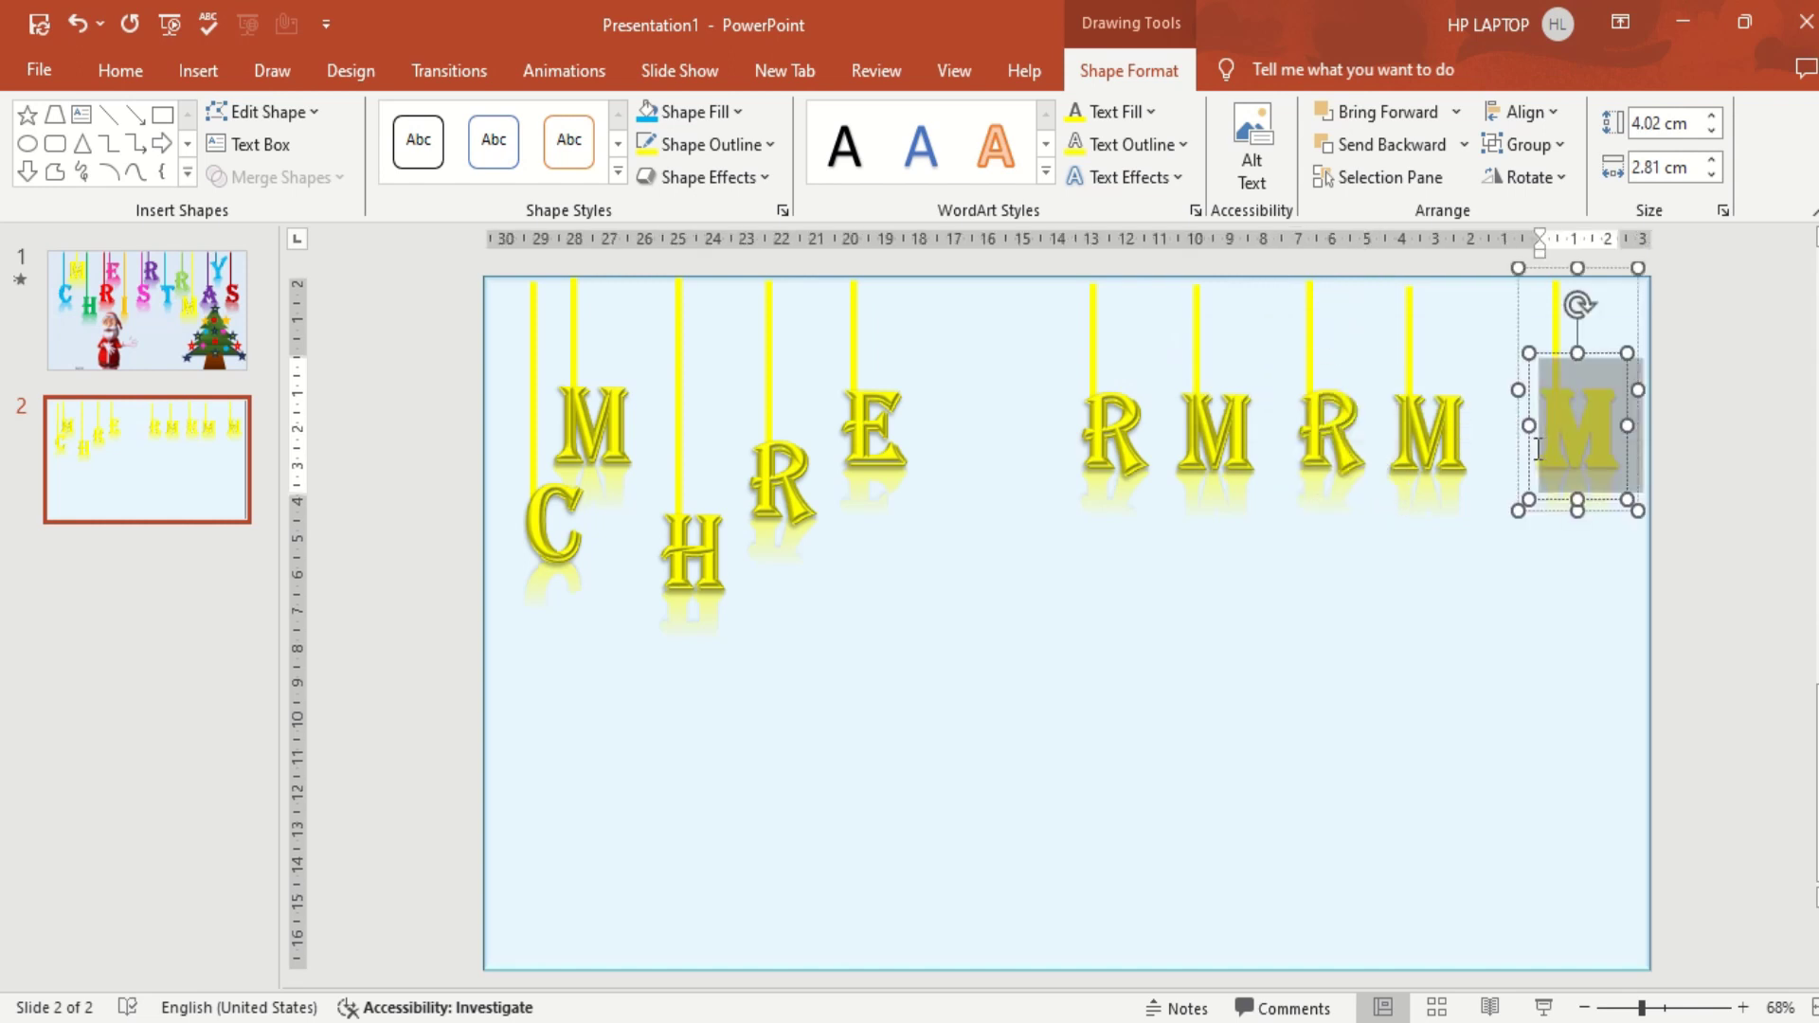
pyautogui.write('Y')
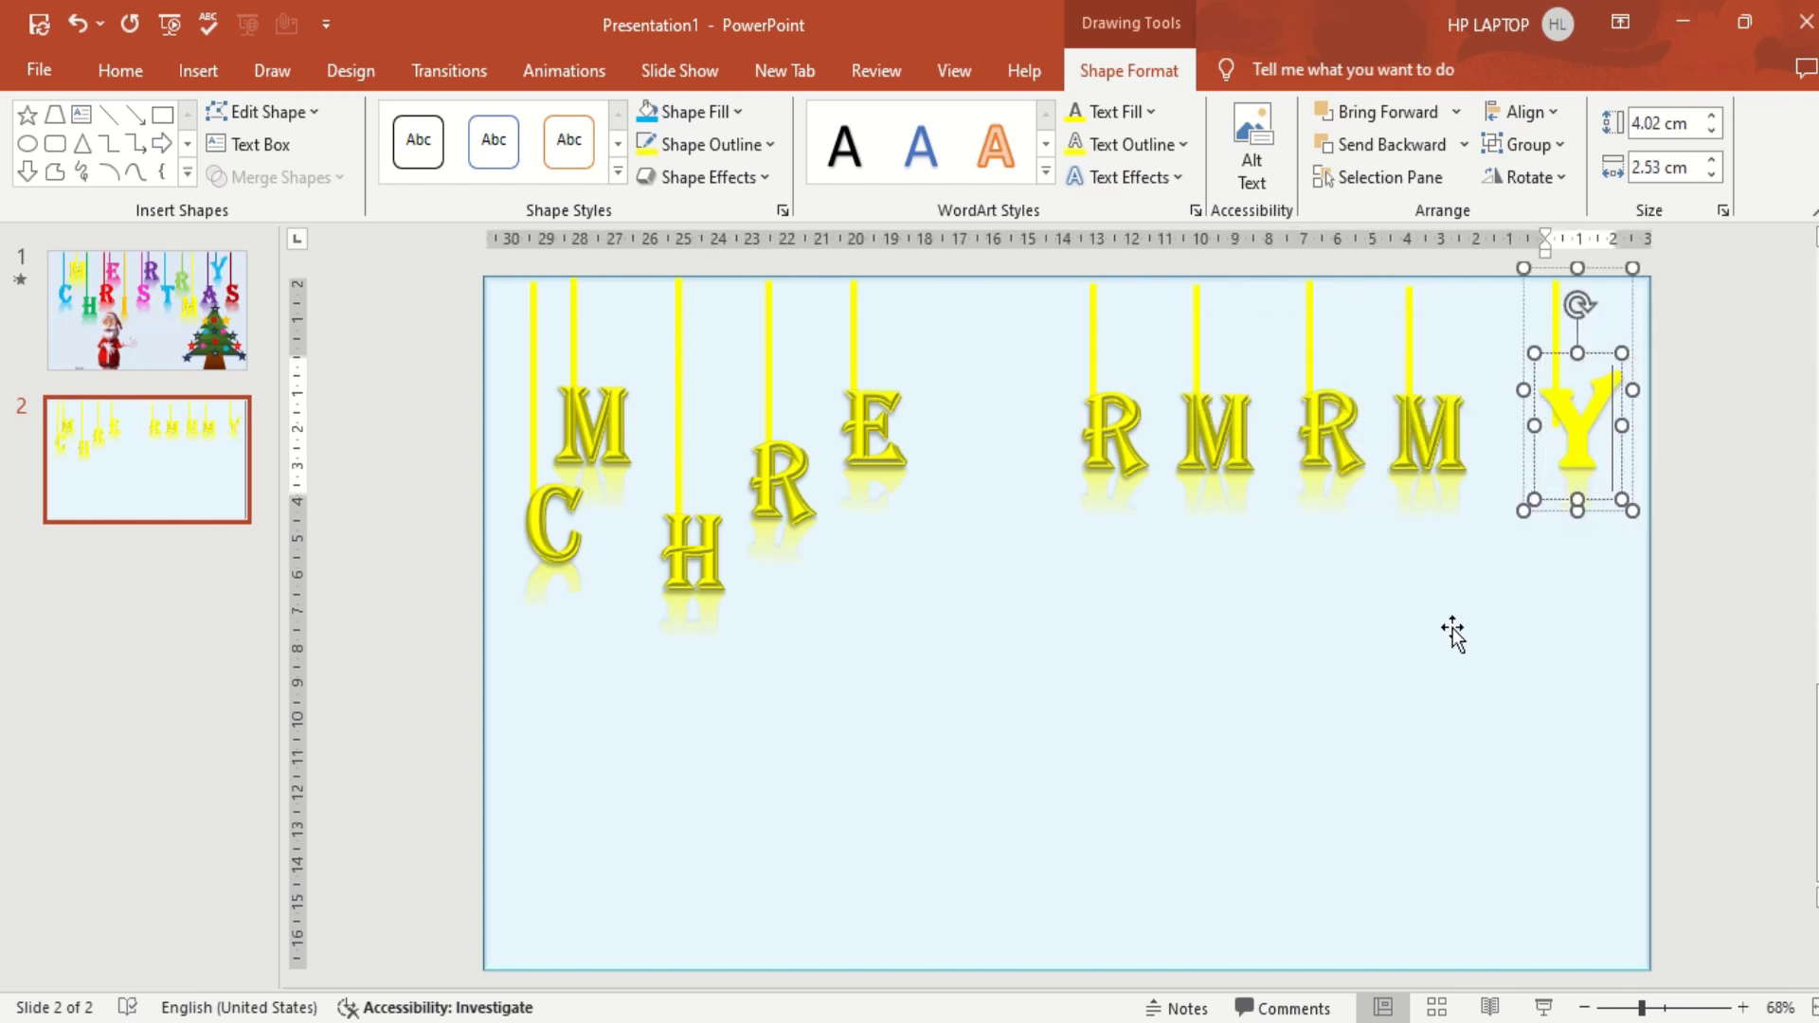
pyautogui.click(1452, 628)
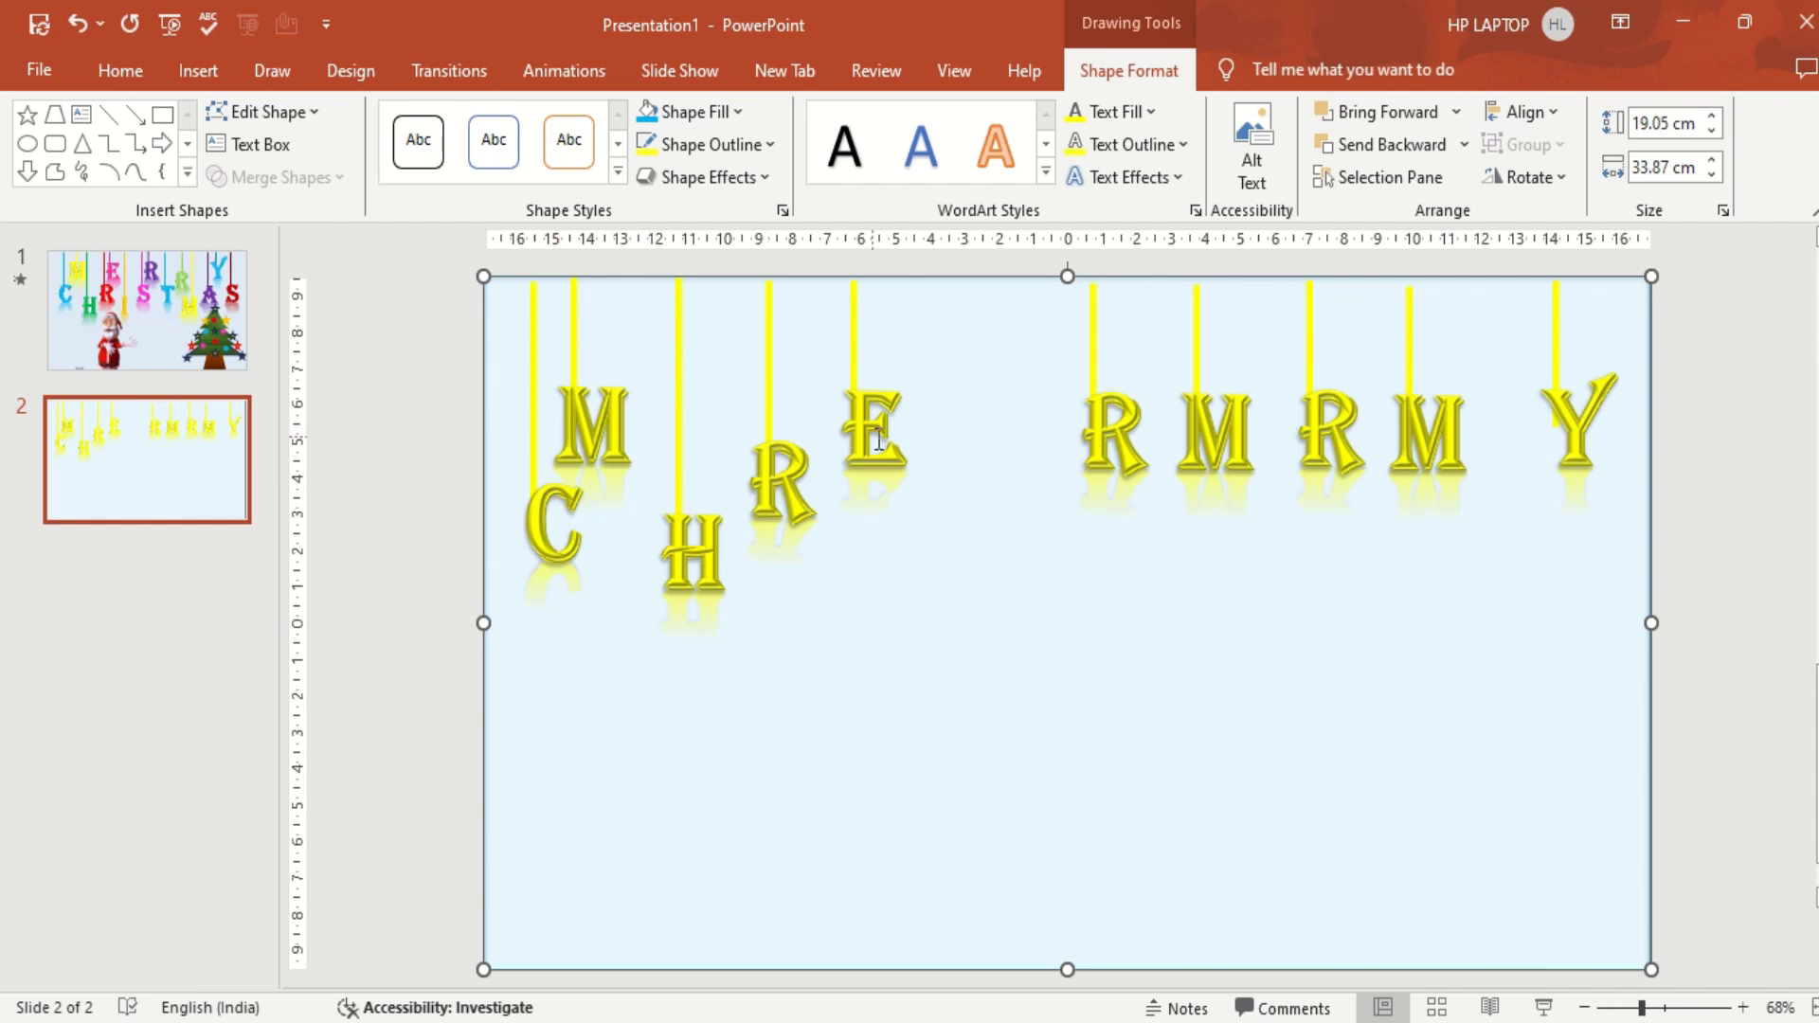
# Give the E a red fill and outline, and turn its string red.
pyautogui.doubleClick(890, 436)
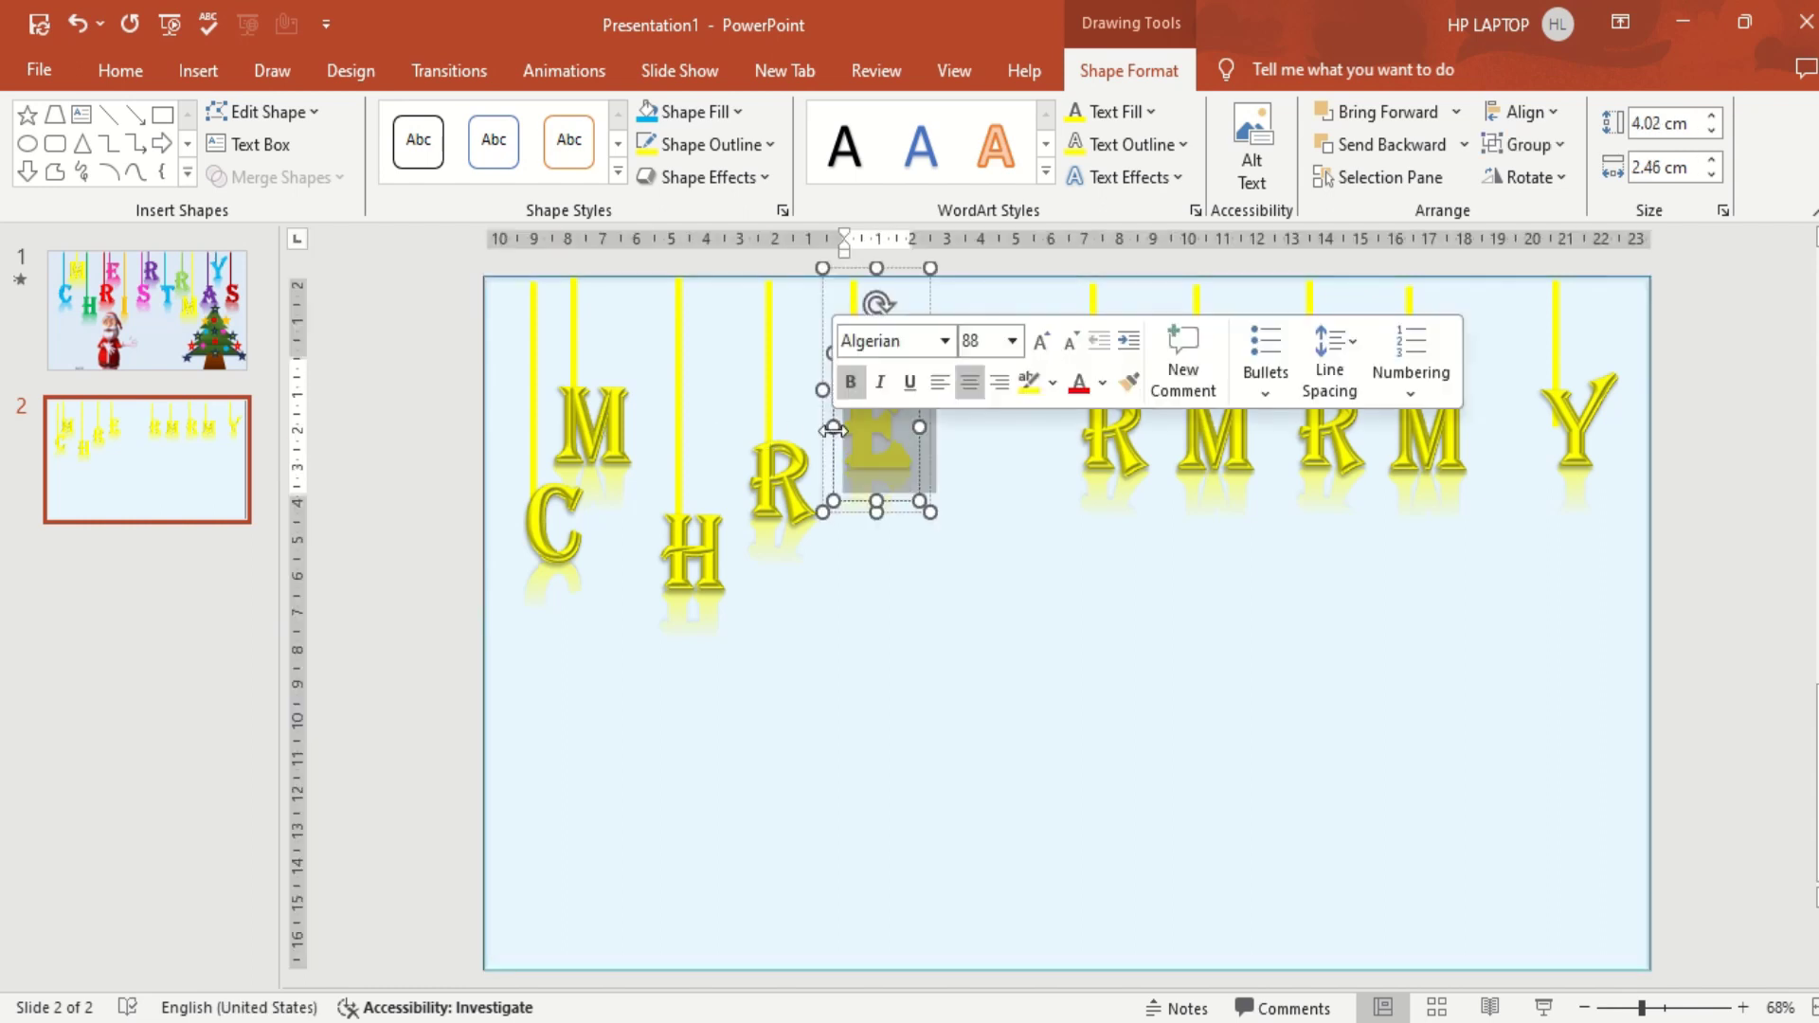
pyautogui.click(1150, 111)
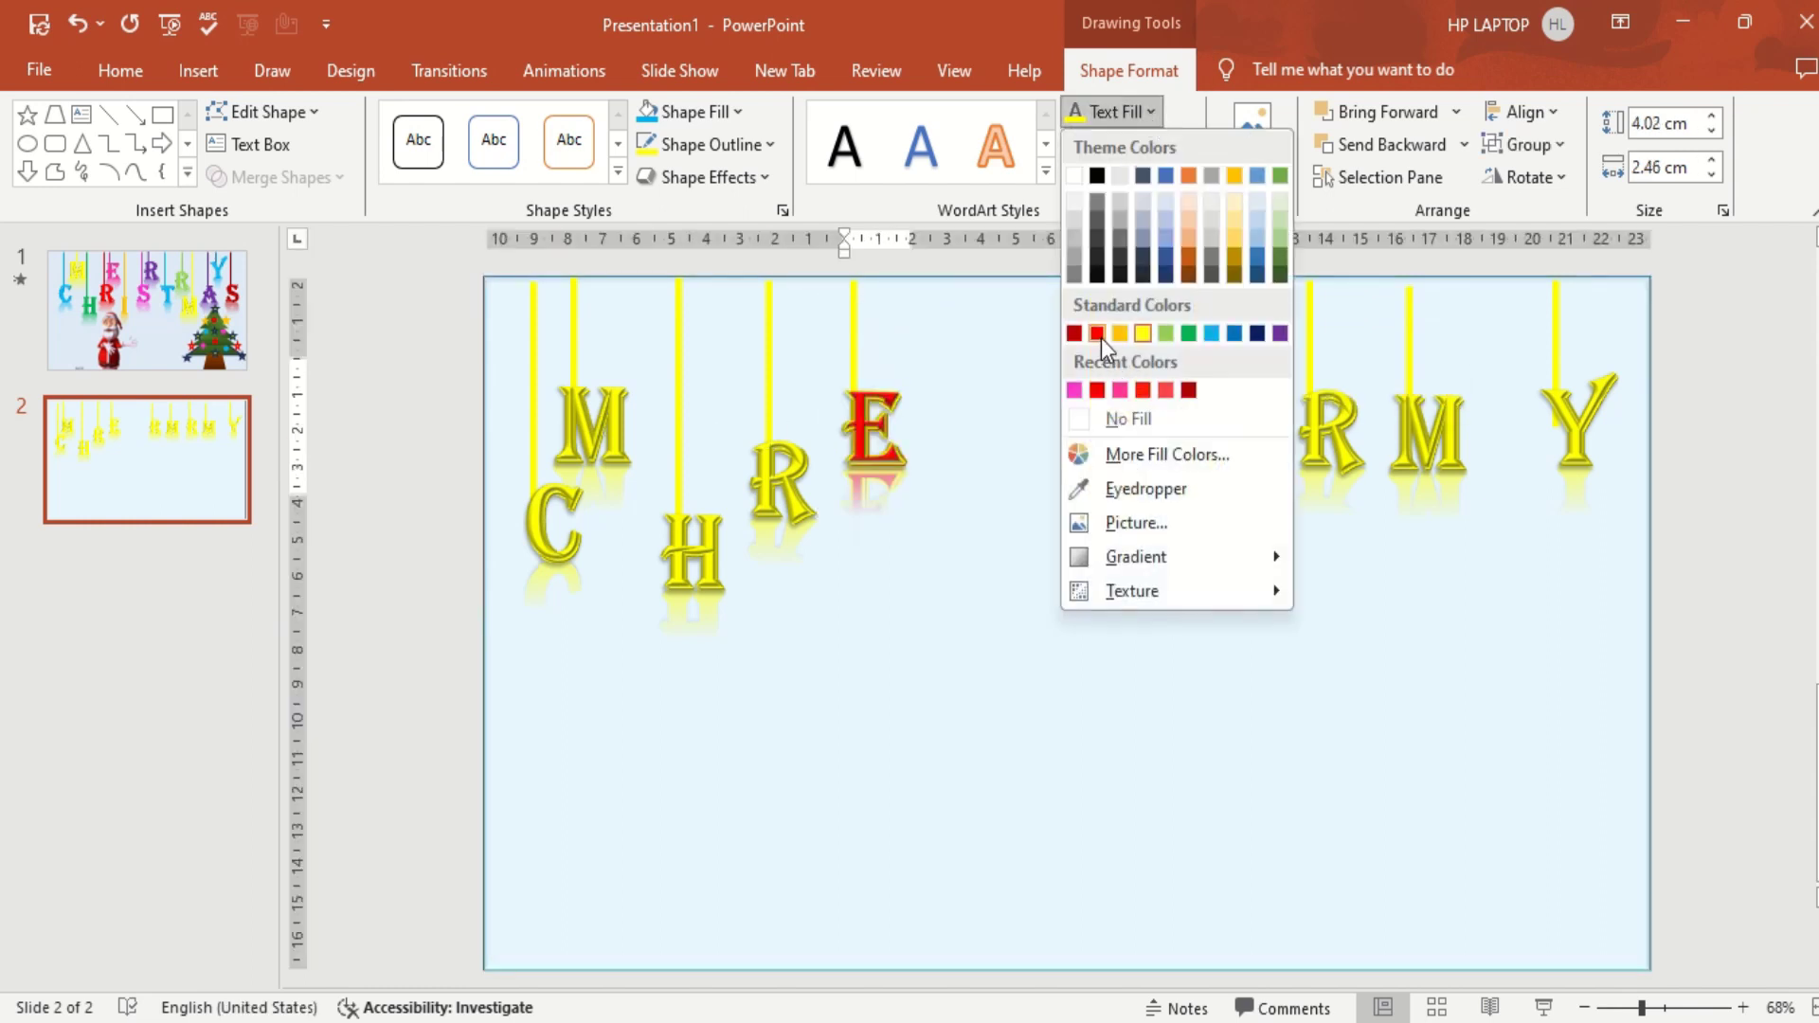
pyautogui.click(1098, 334)
pyautogui.click(1150, 138)
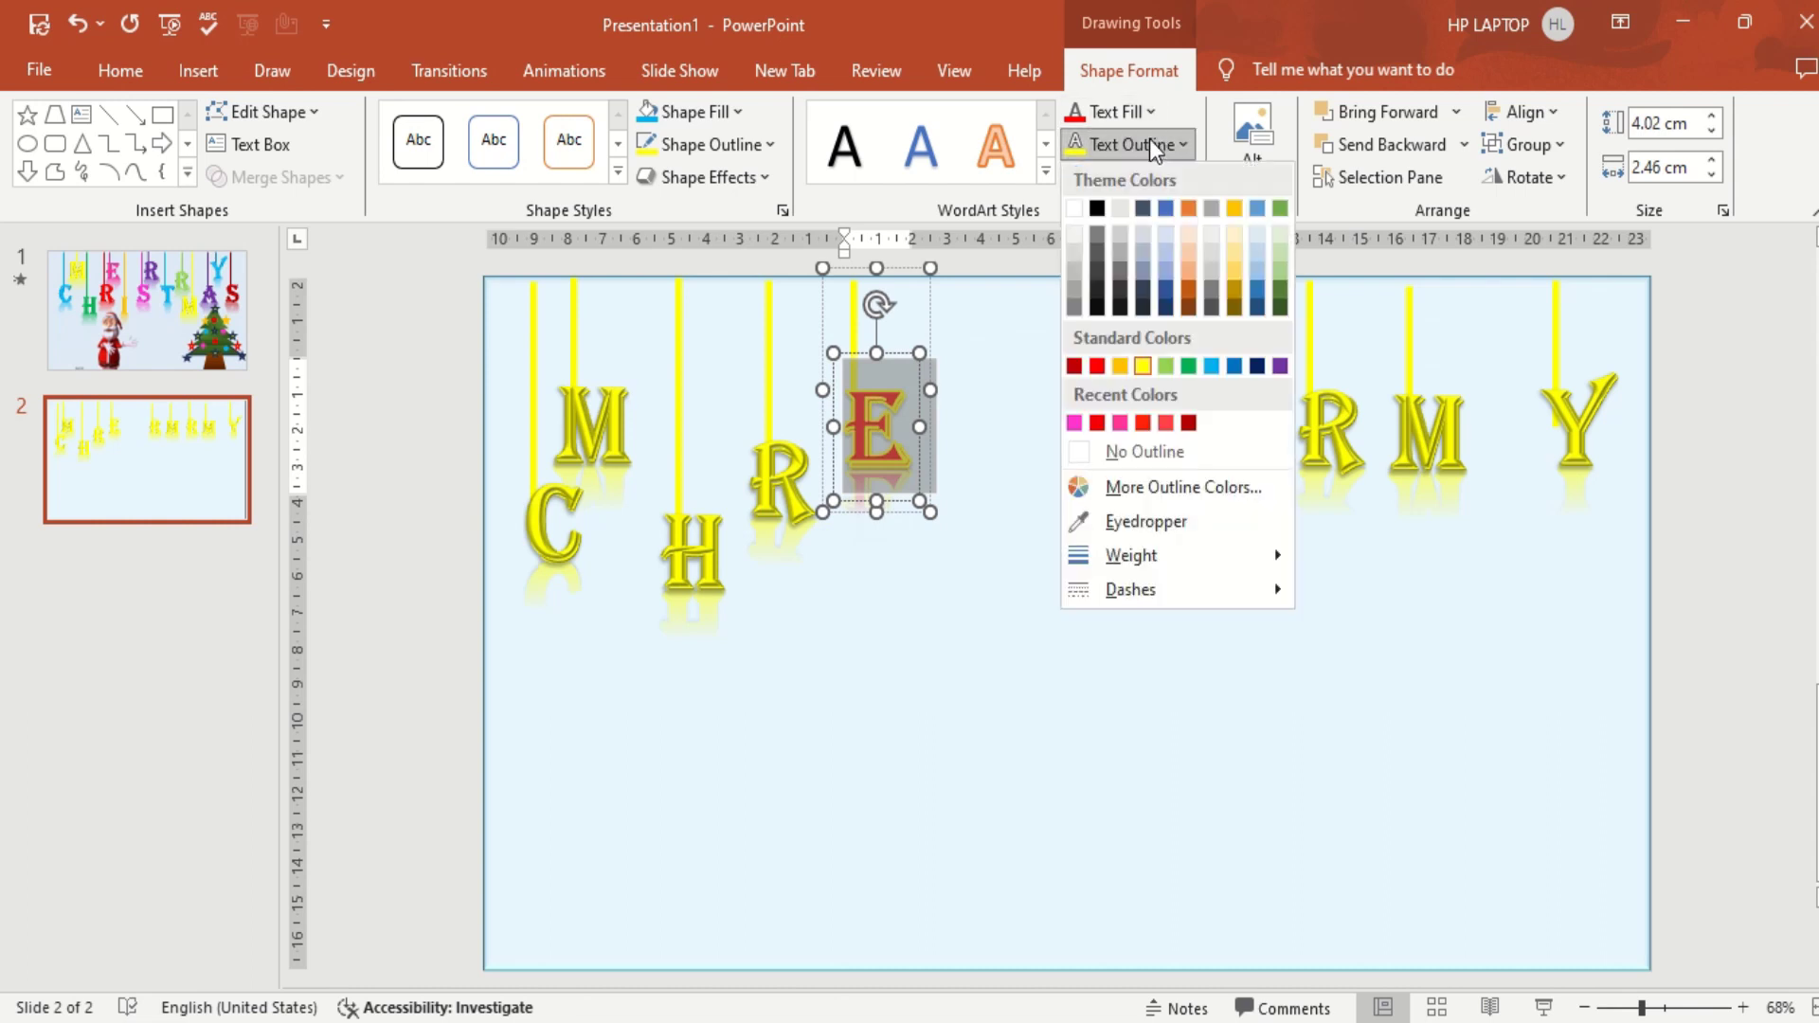
pyautogui.click(1097, 366)
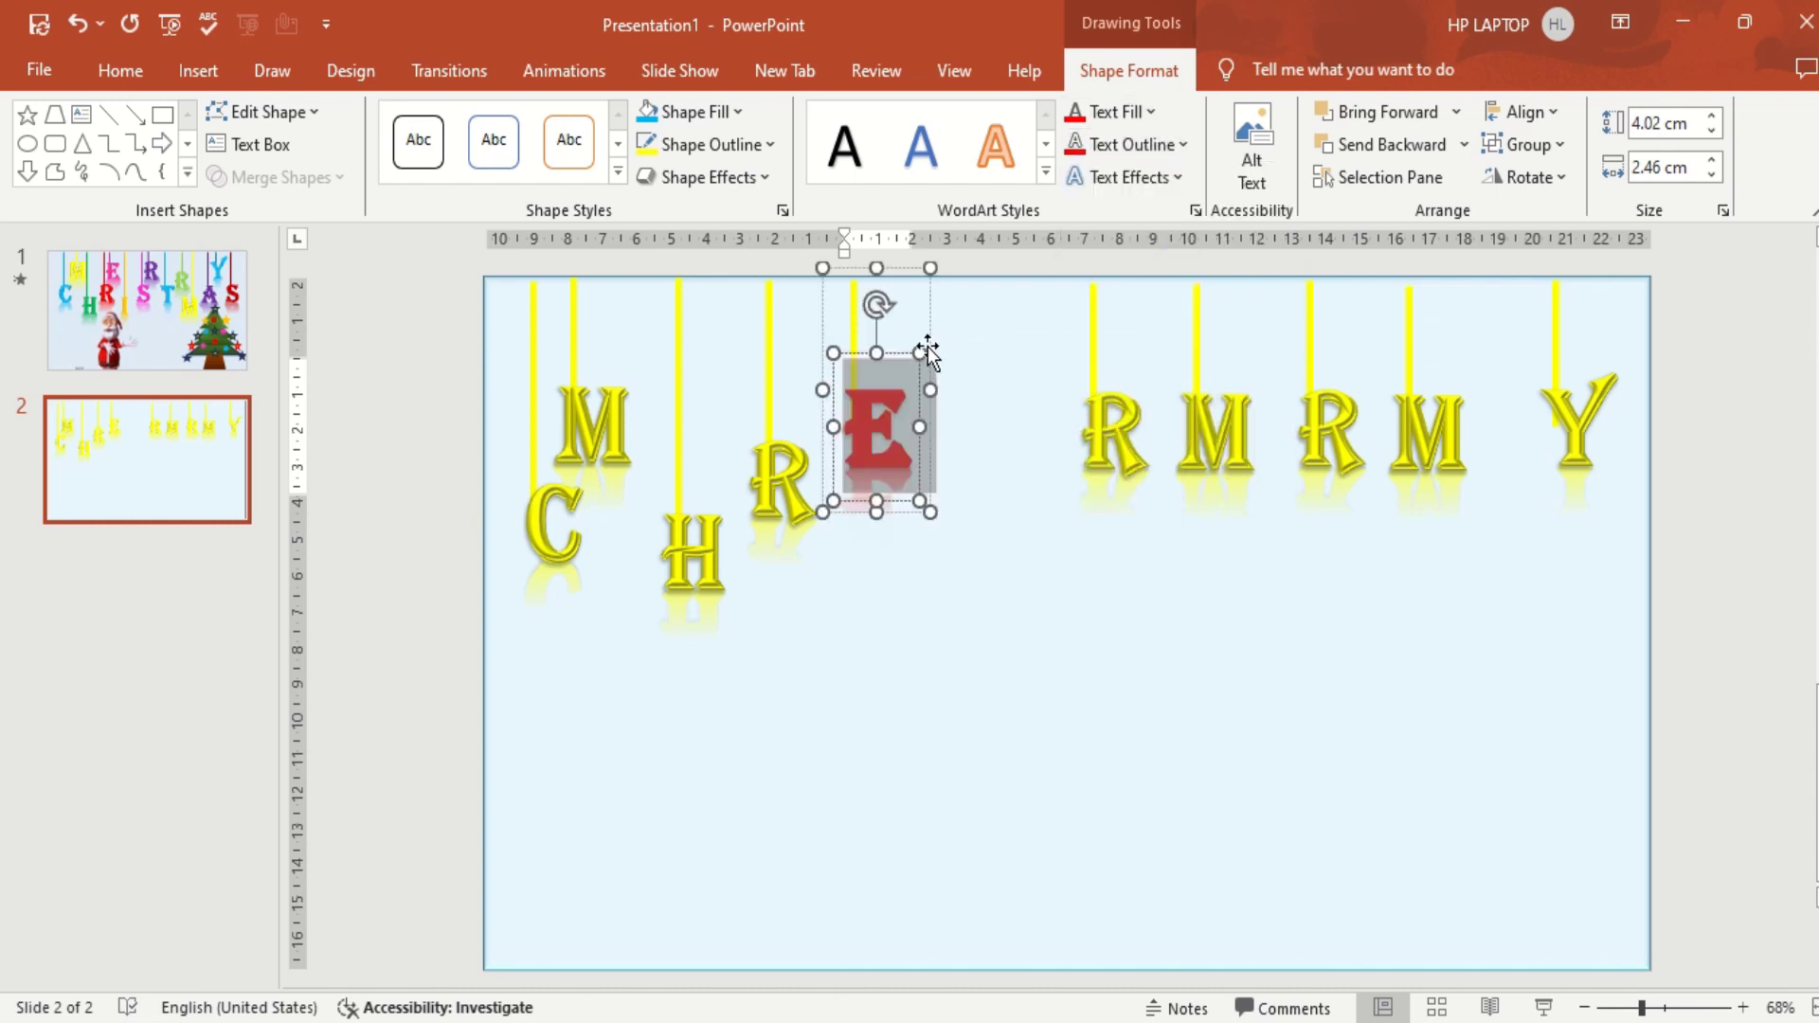
pyautogui.click(854, 293)
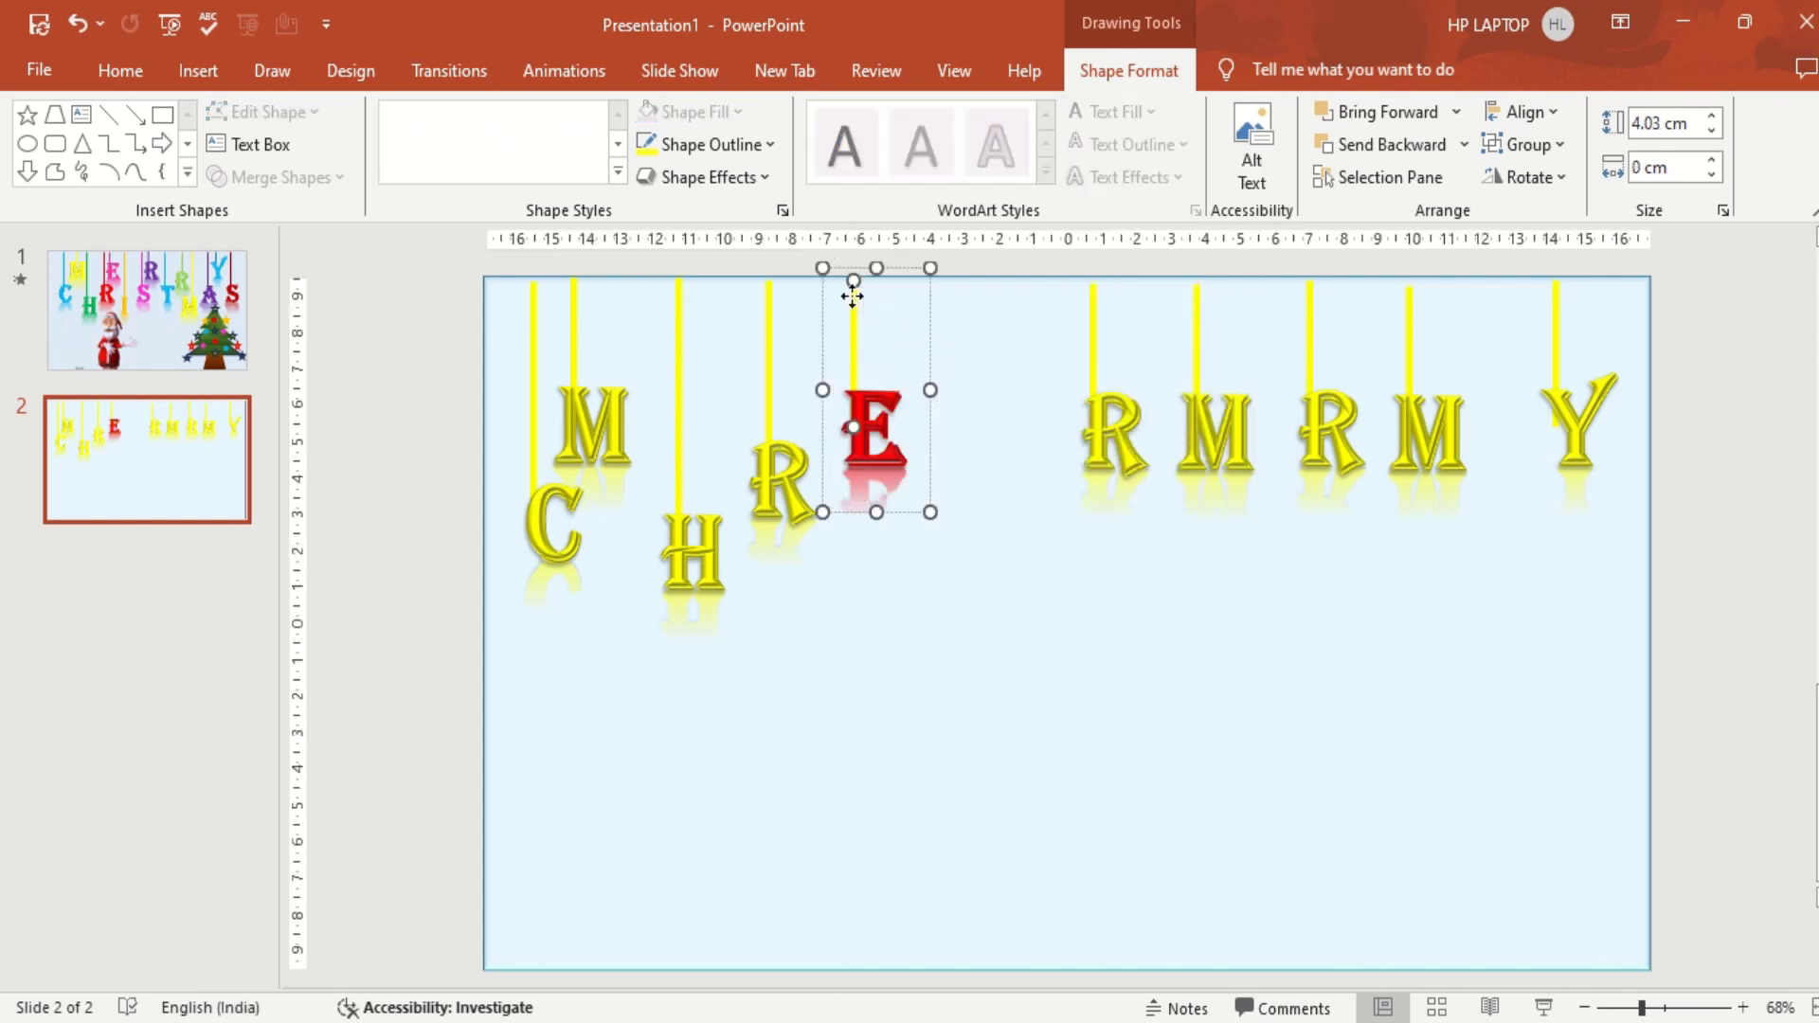
pyautogui.click(719, 142)
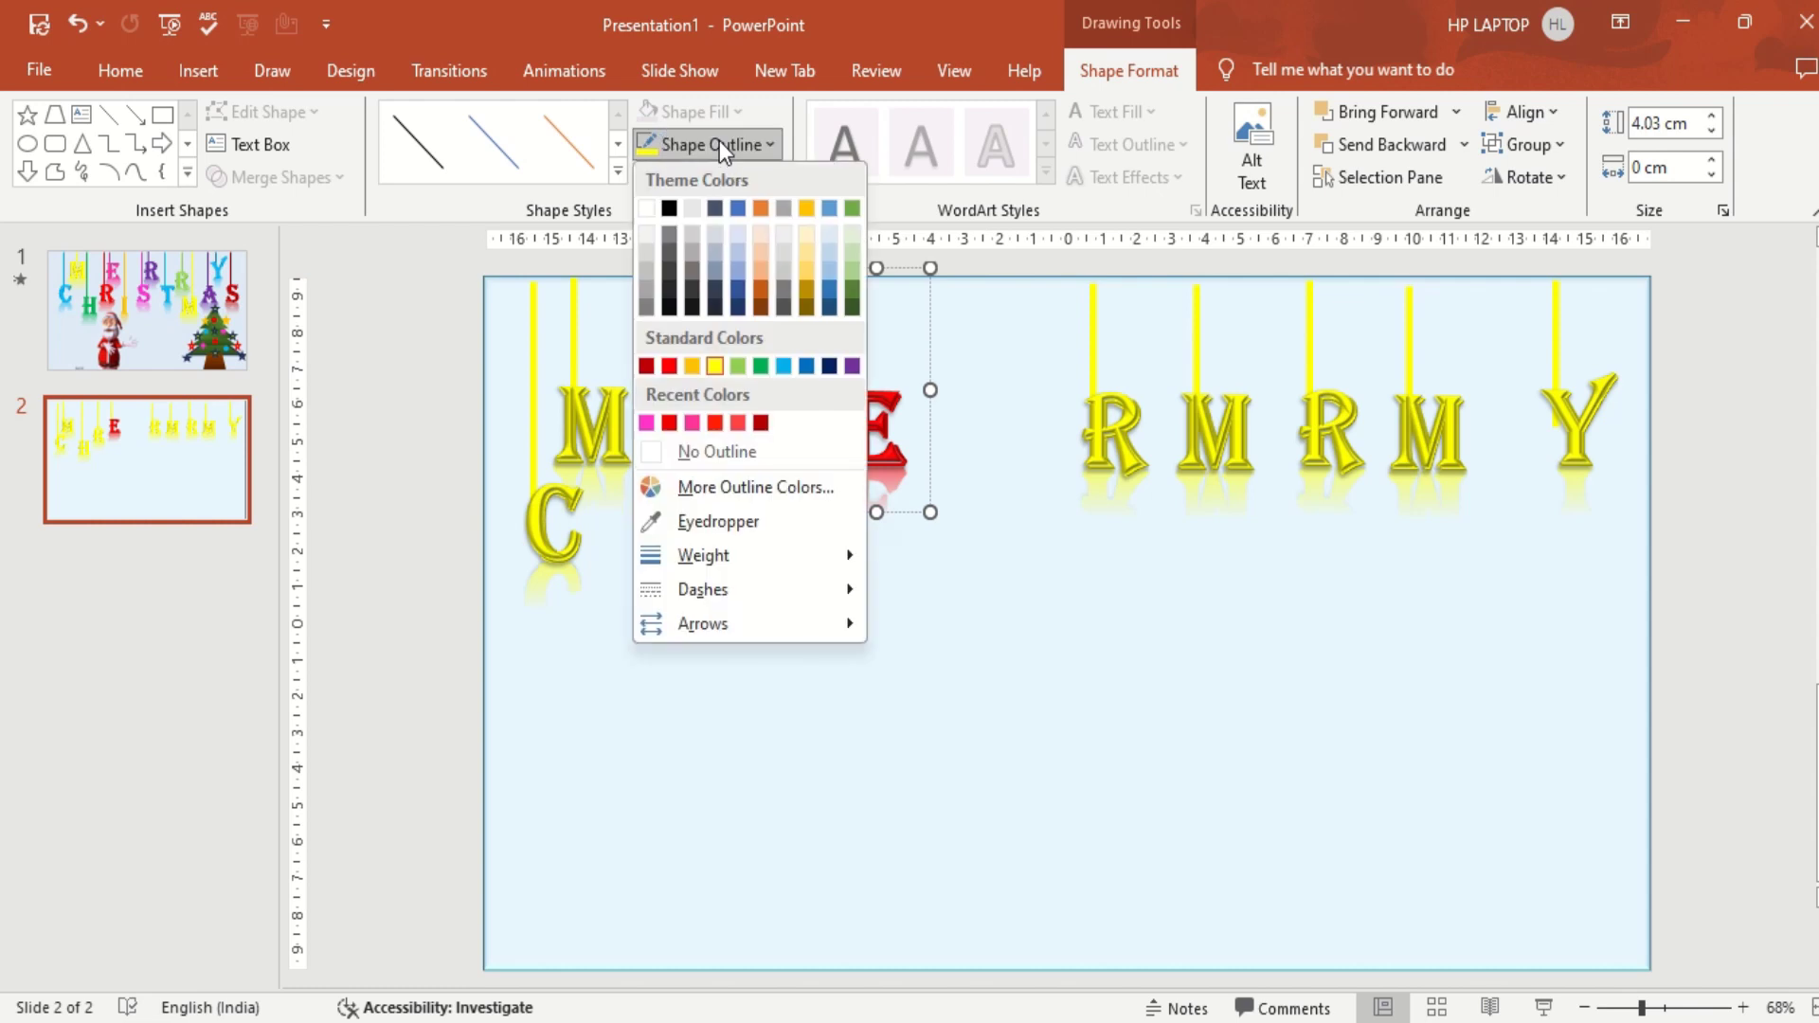
pyautogui.click(669, 366)
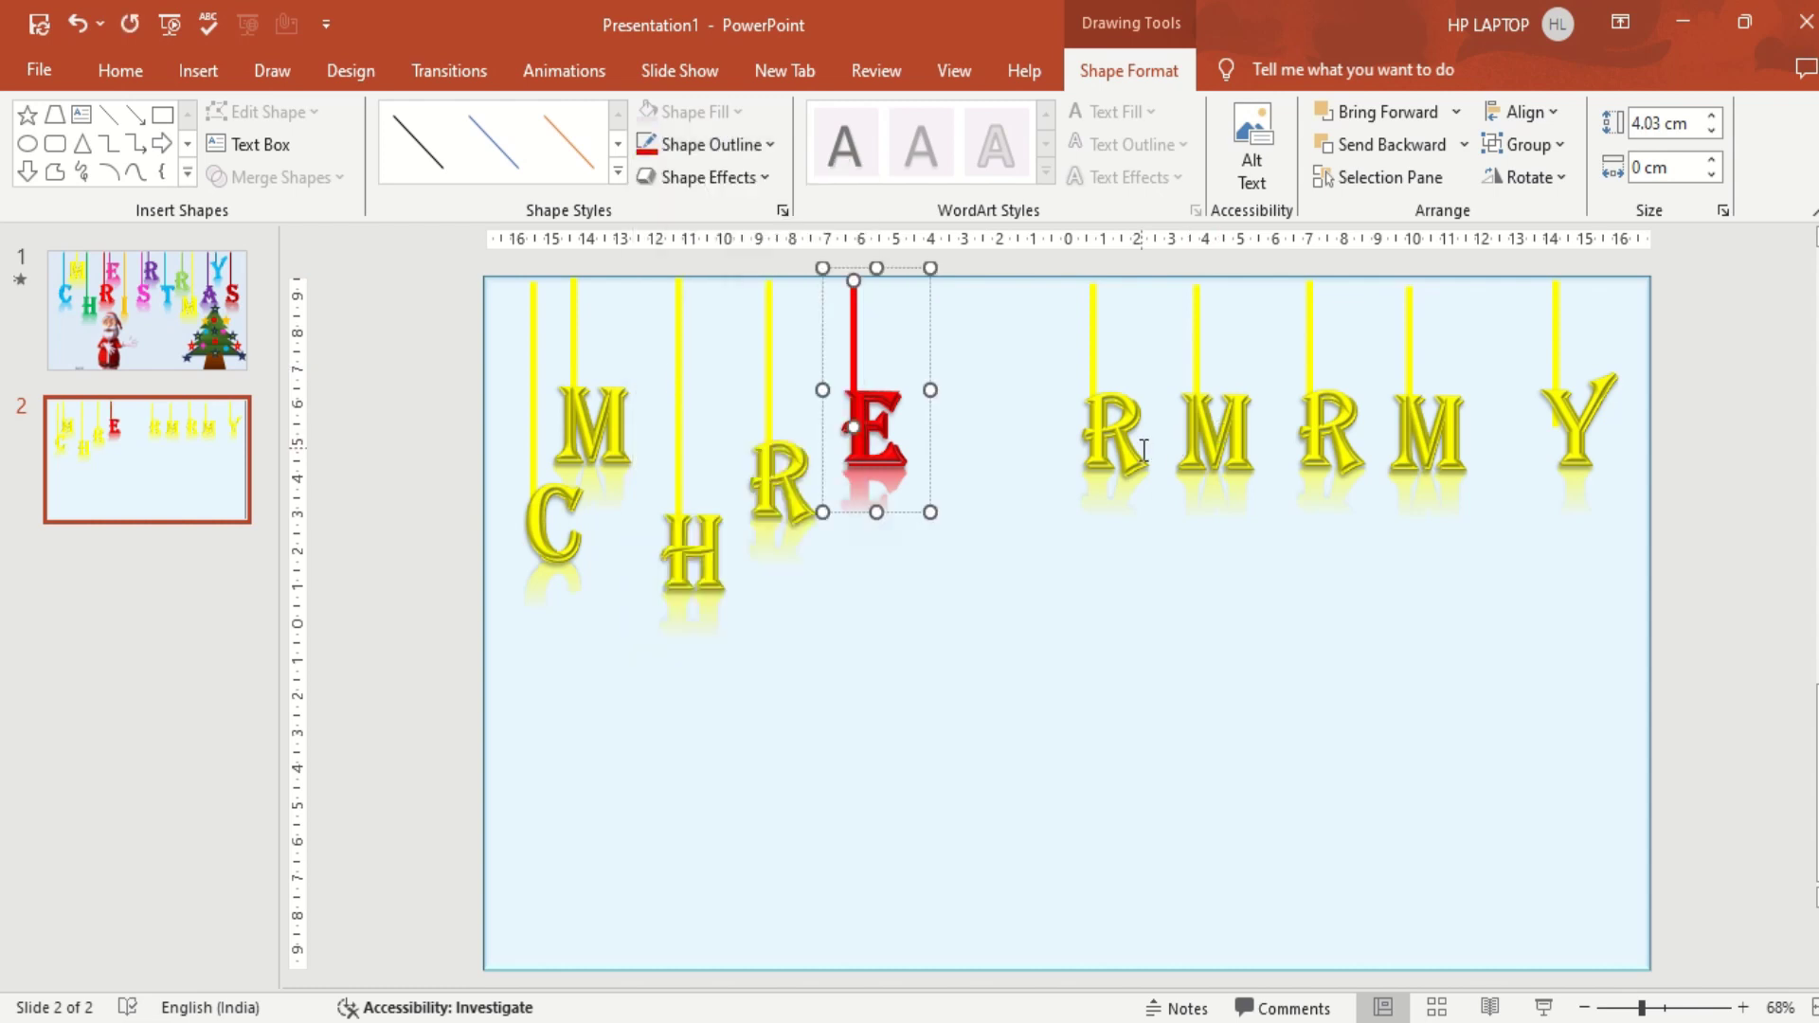
# Make the first R purple in fill and outline, with a purple string.
pyautogui.doubleClick(1061, 428)
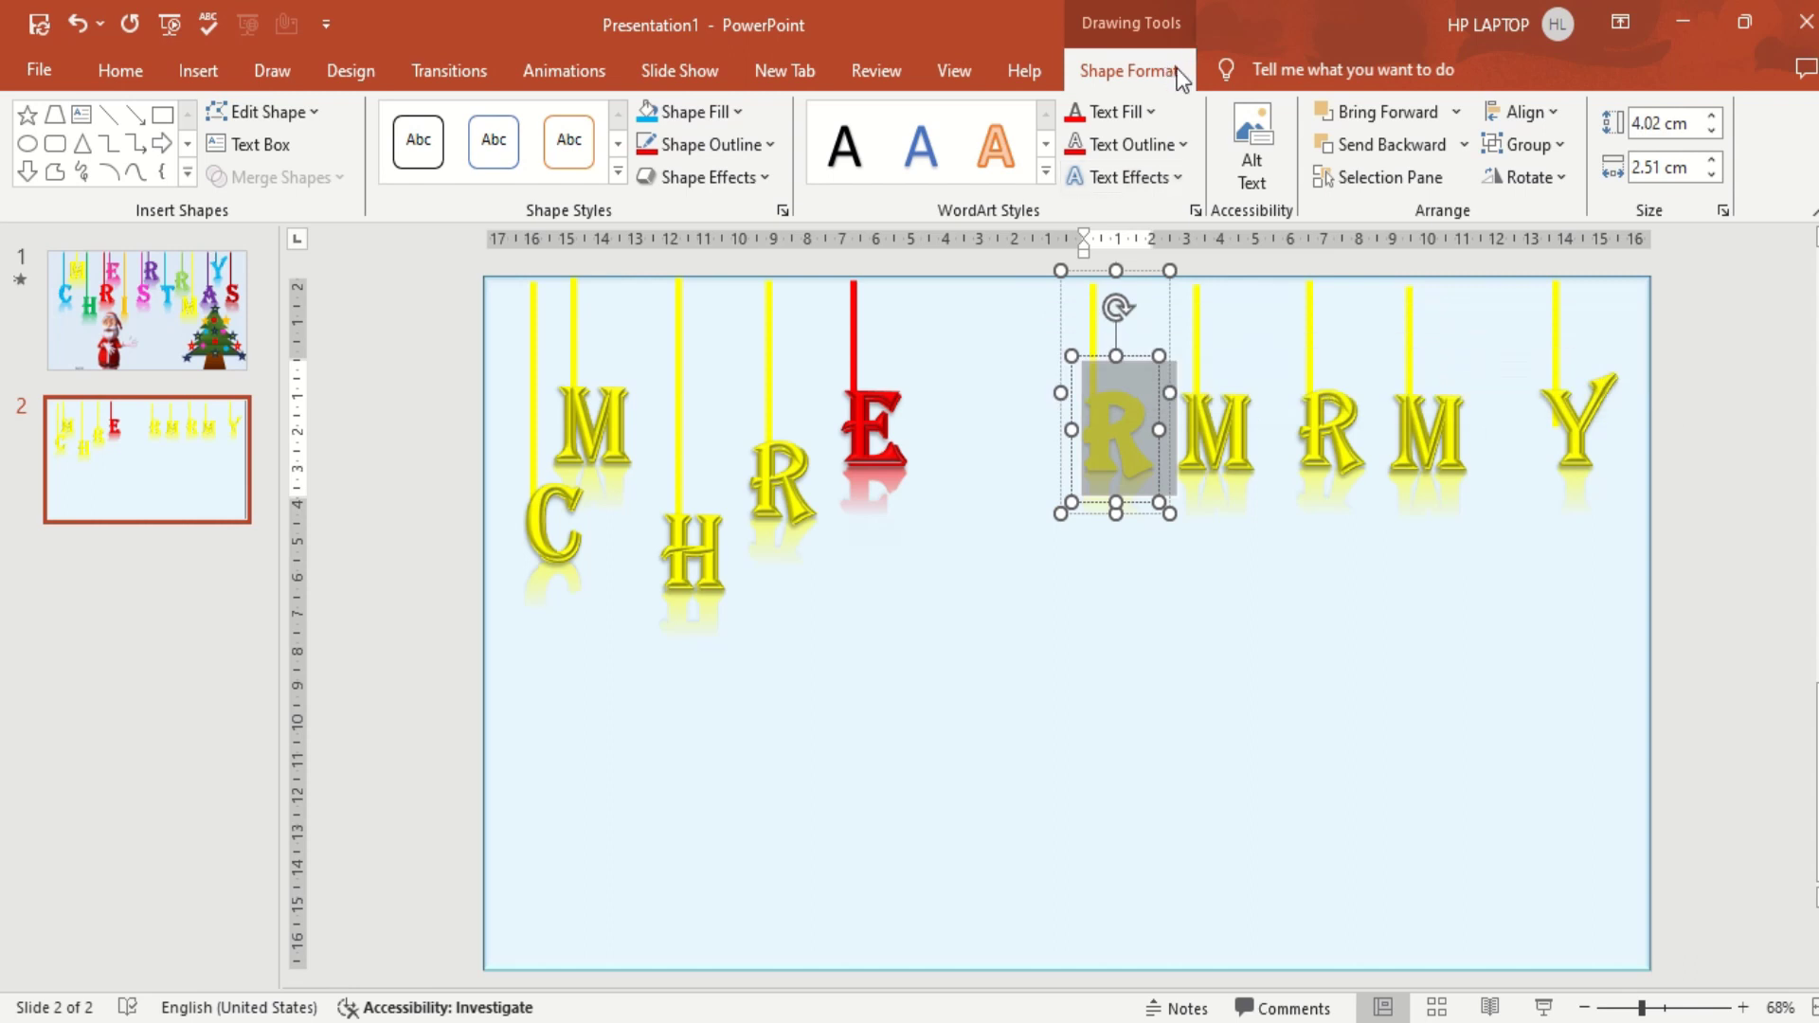
pyautogui.click(1152, 114)
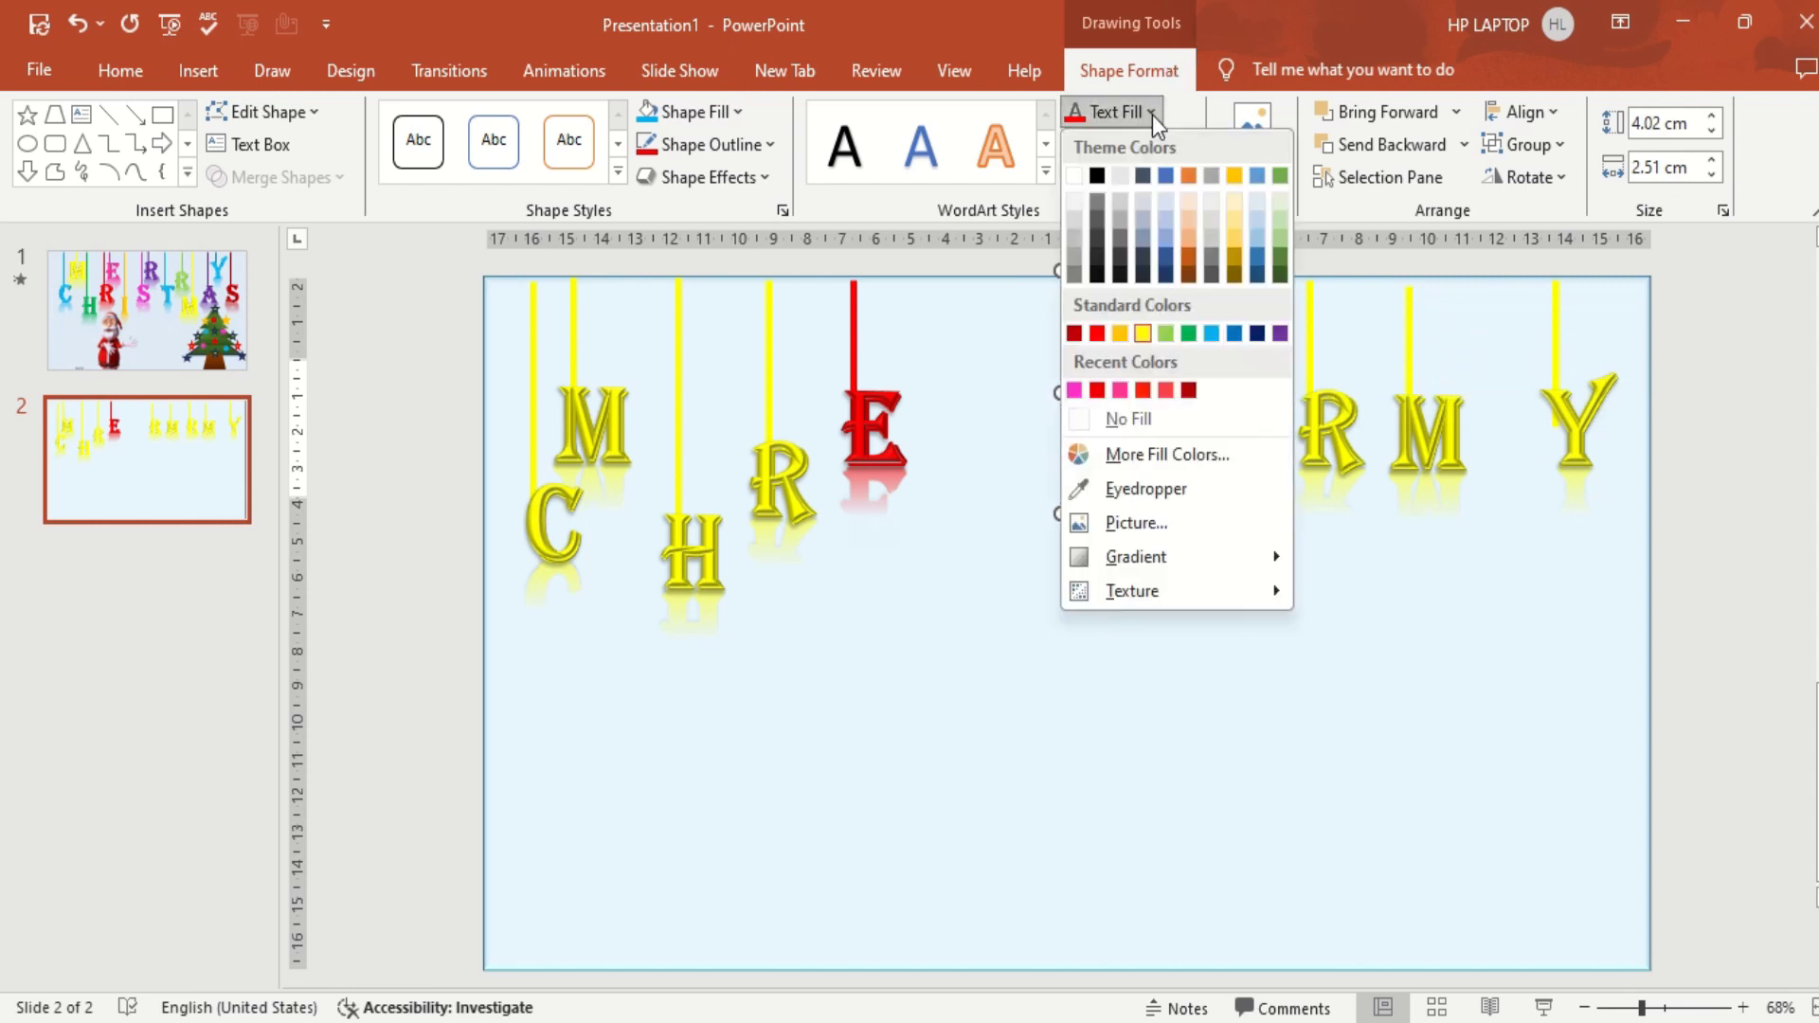
pyautogui.click(1279, 334)
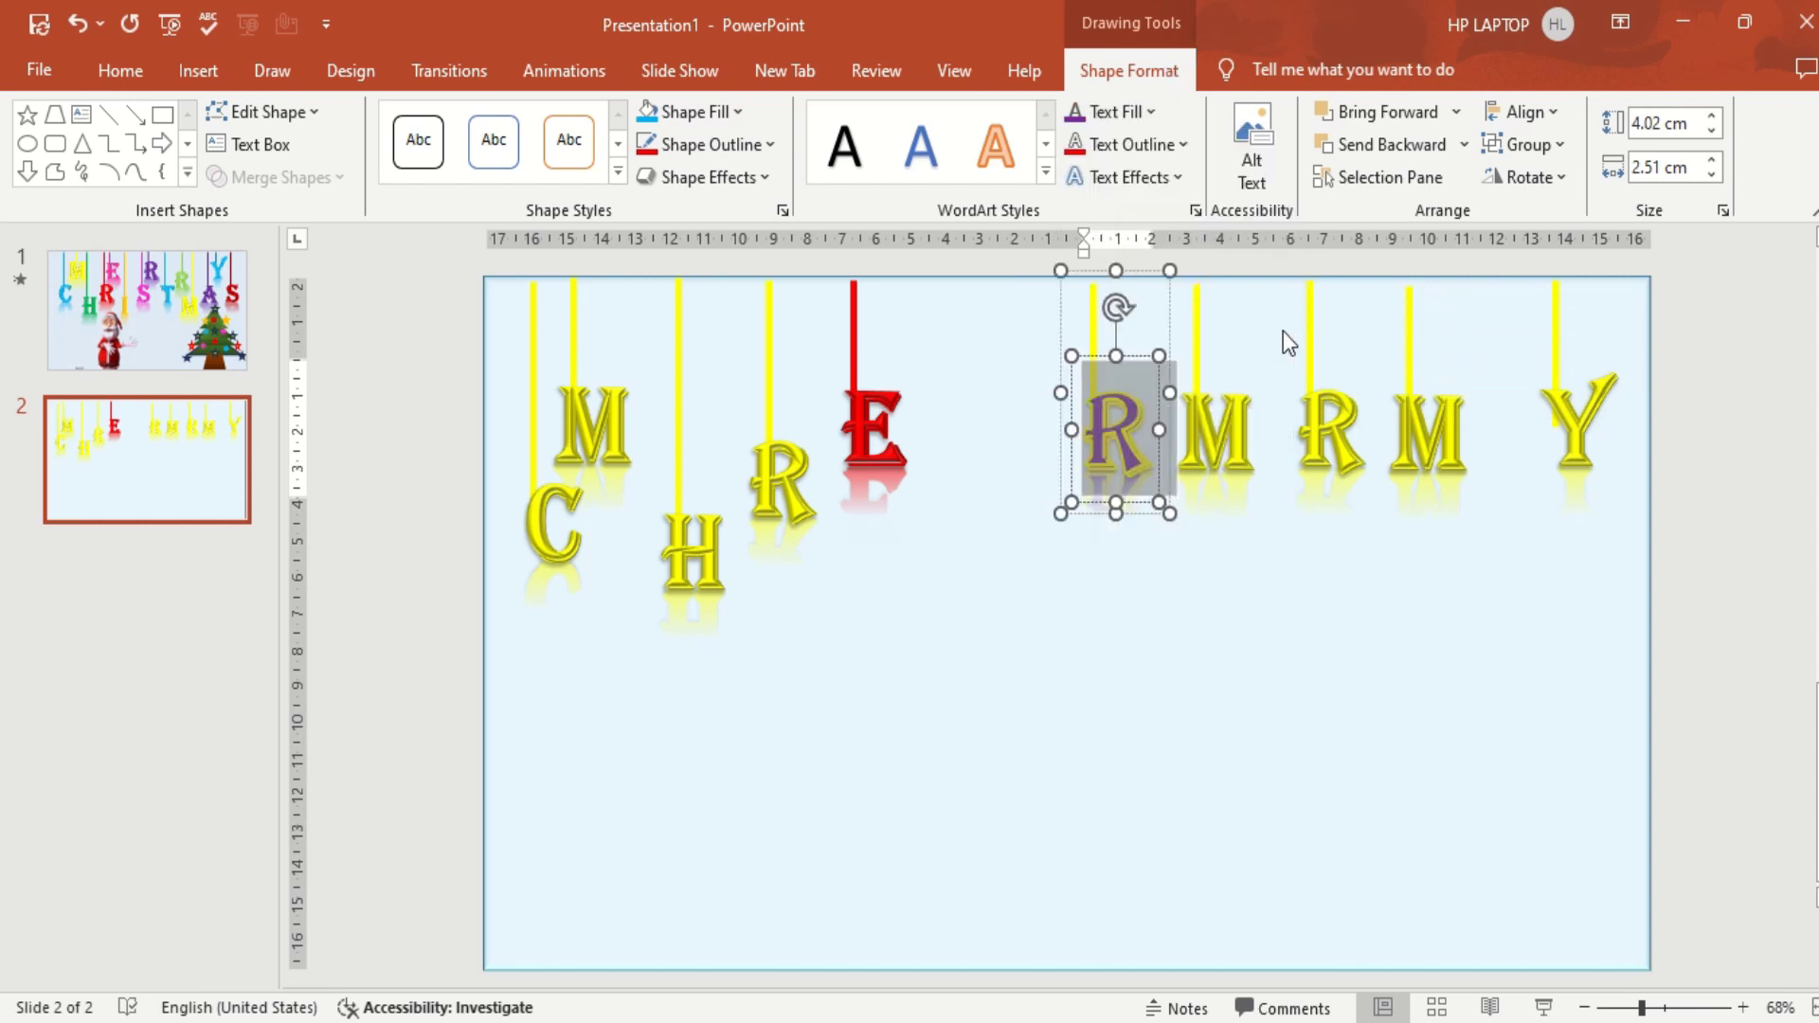
pyautogui.click(1180, 145)
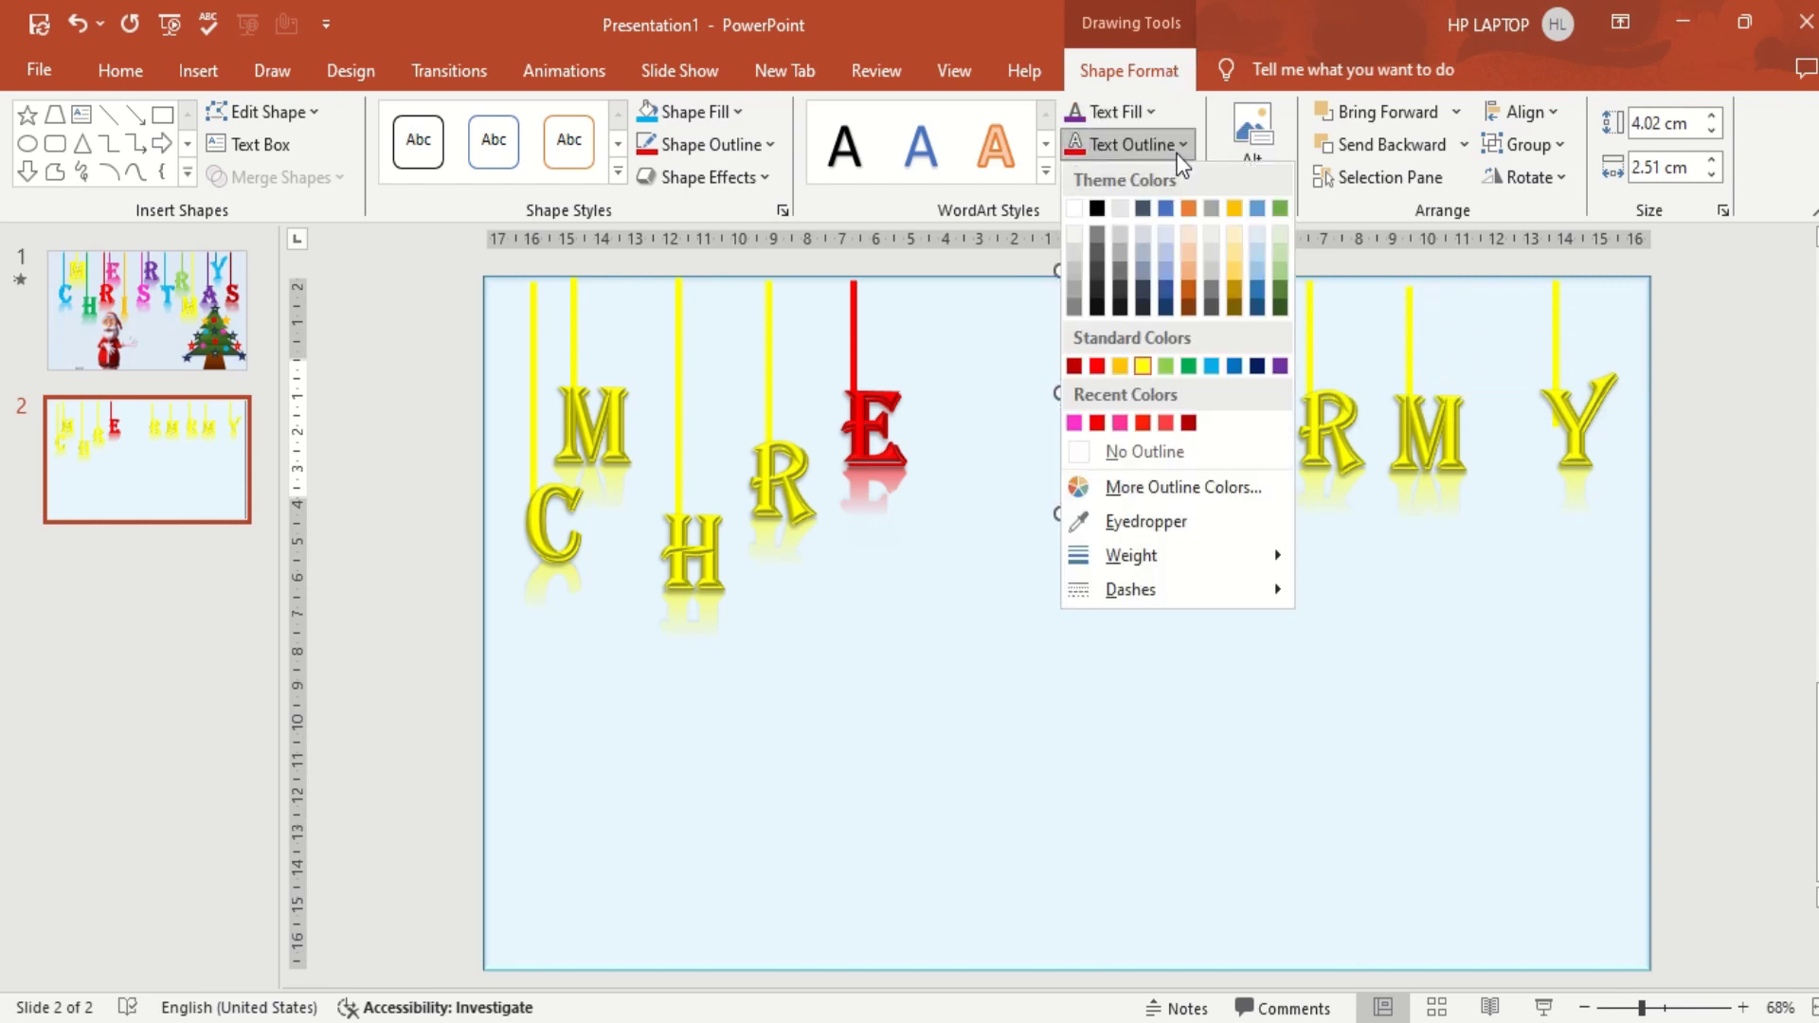
pyautogui.click(1281, 367)
pyautogui.click(1089, 317)
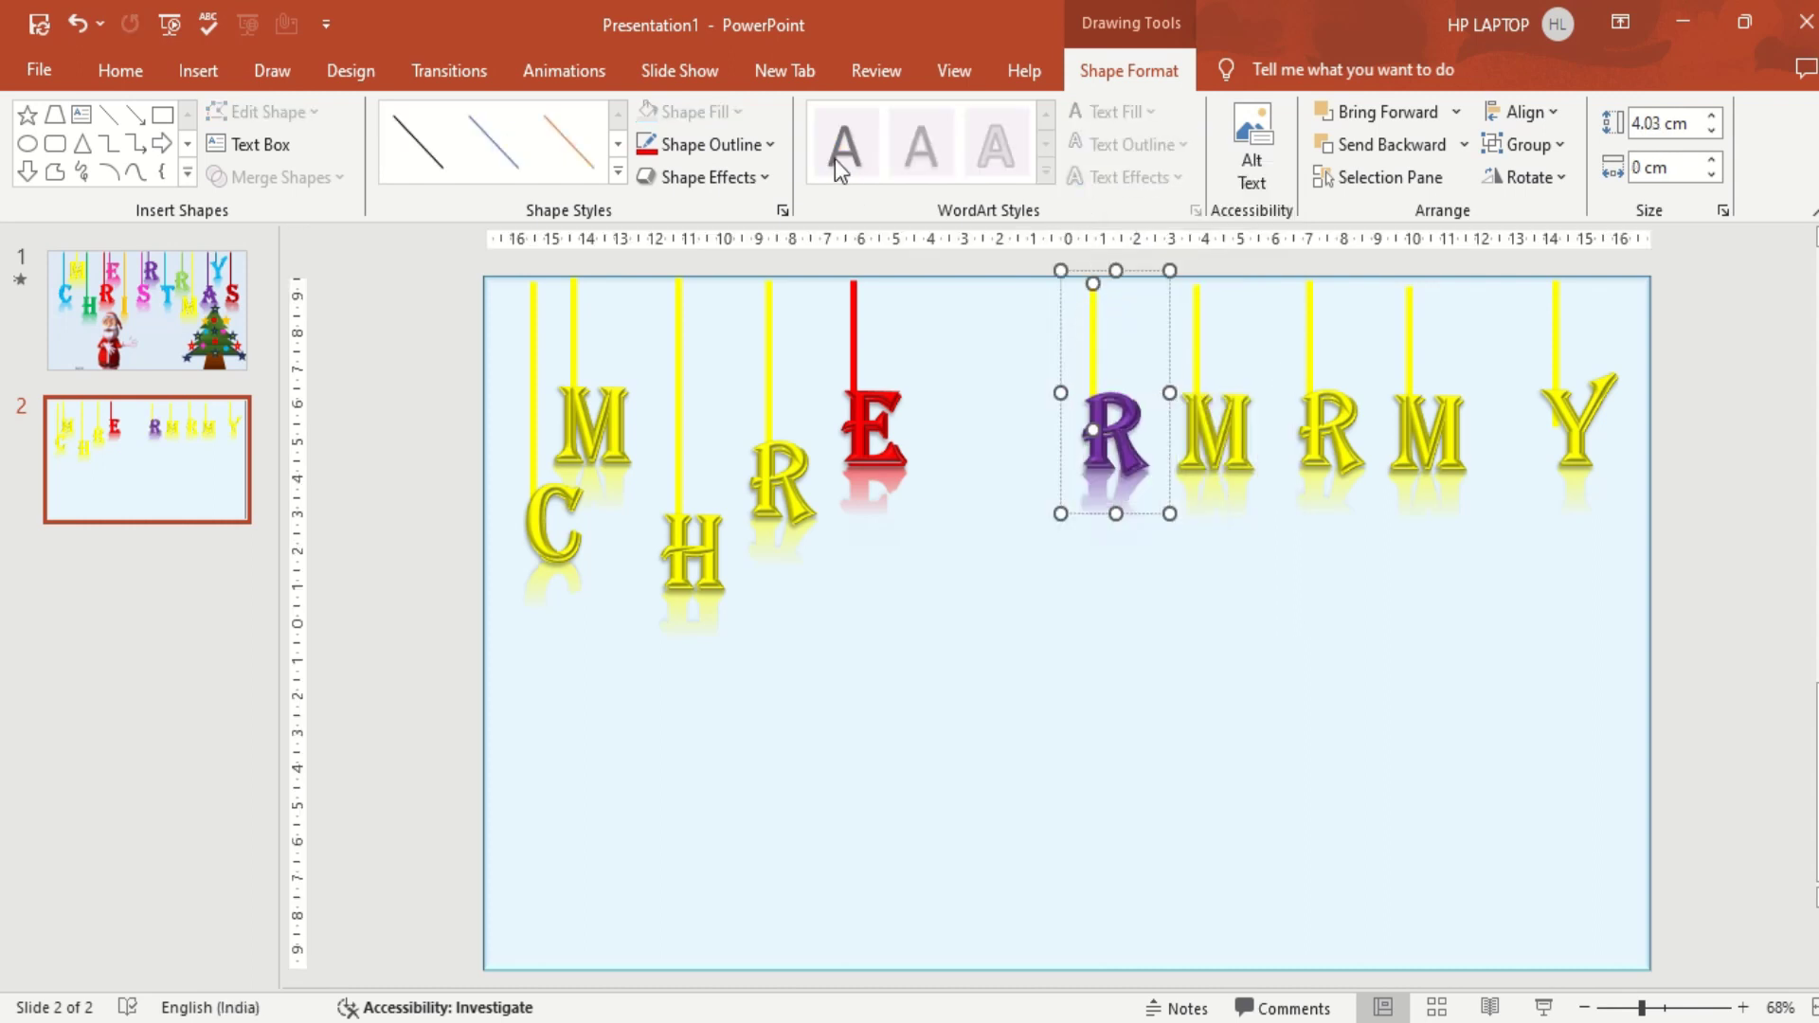
pyautogui.click(765, 137)
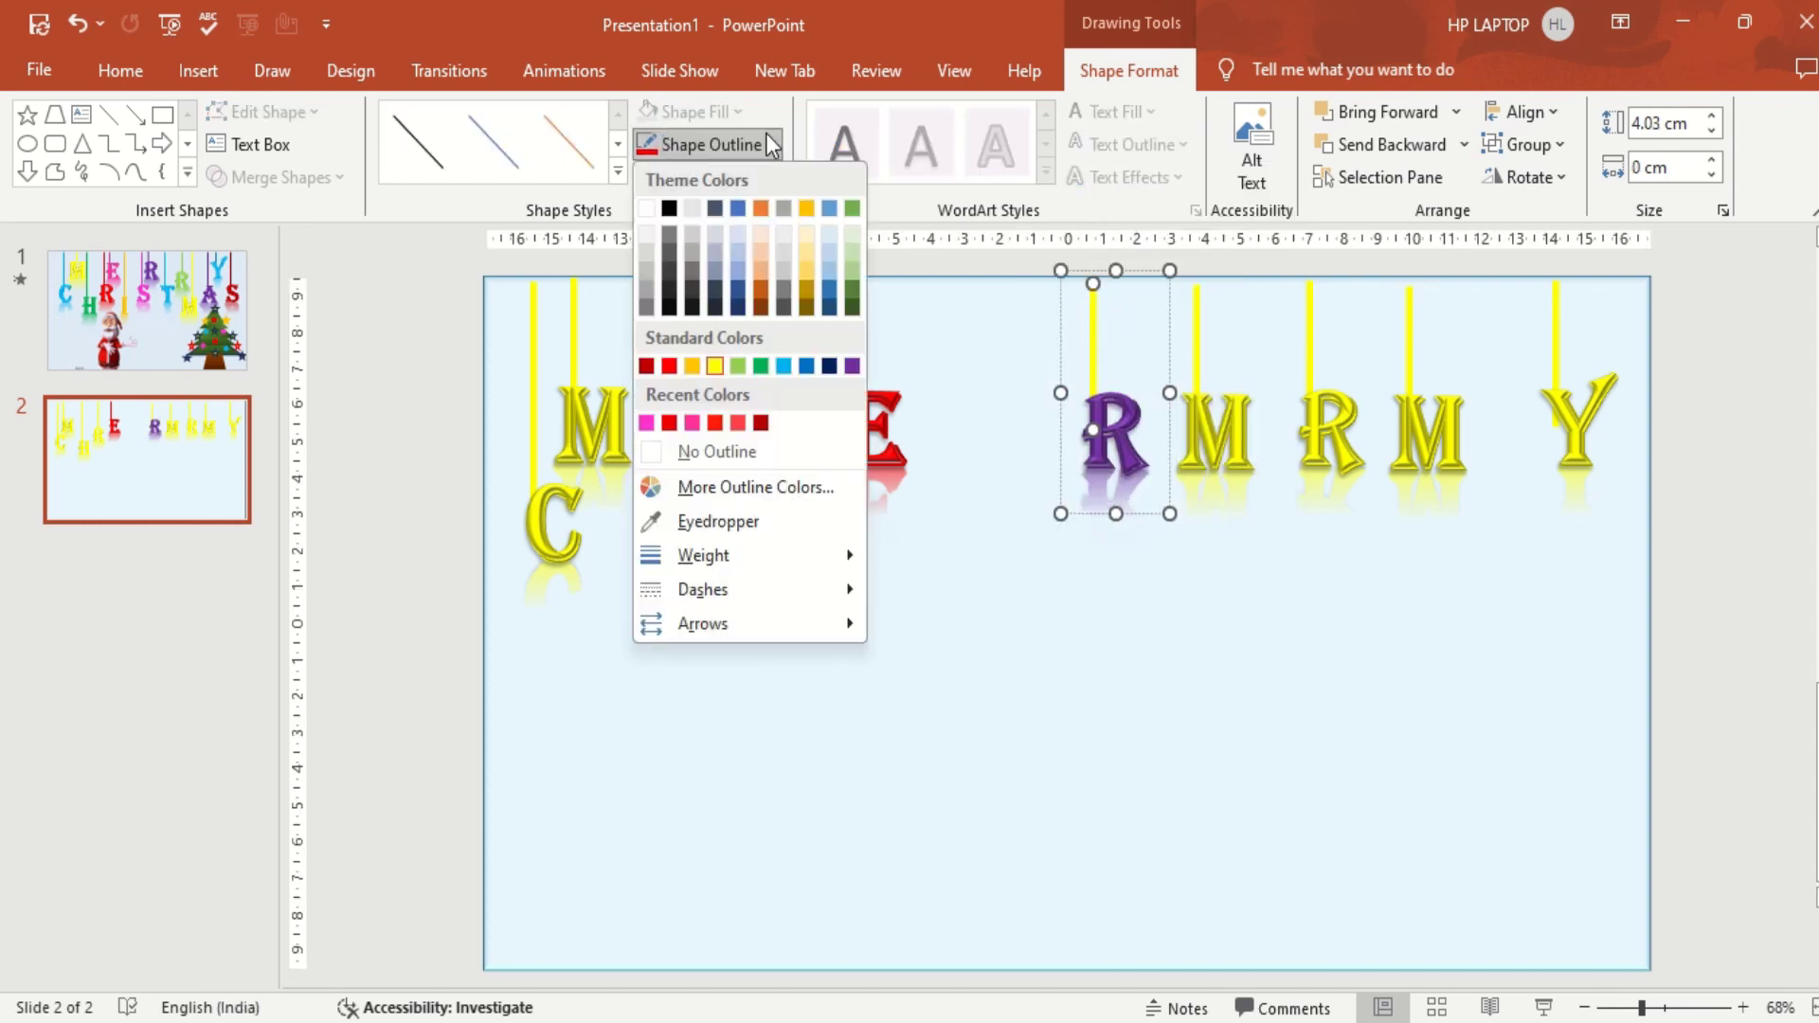
pyautogui.click(853, 366)
# Make the second R green in fill and outline, with a green string.
pyautogui.doubleClick(1343, 437)
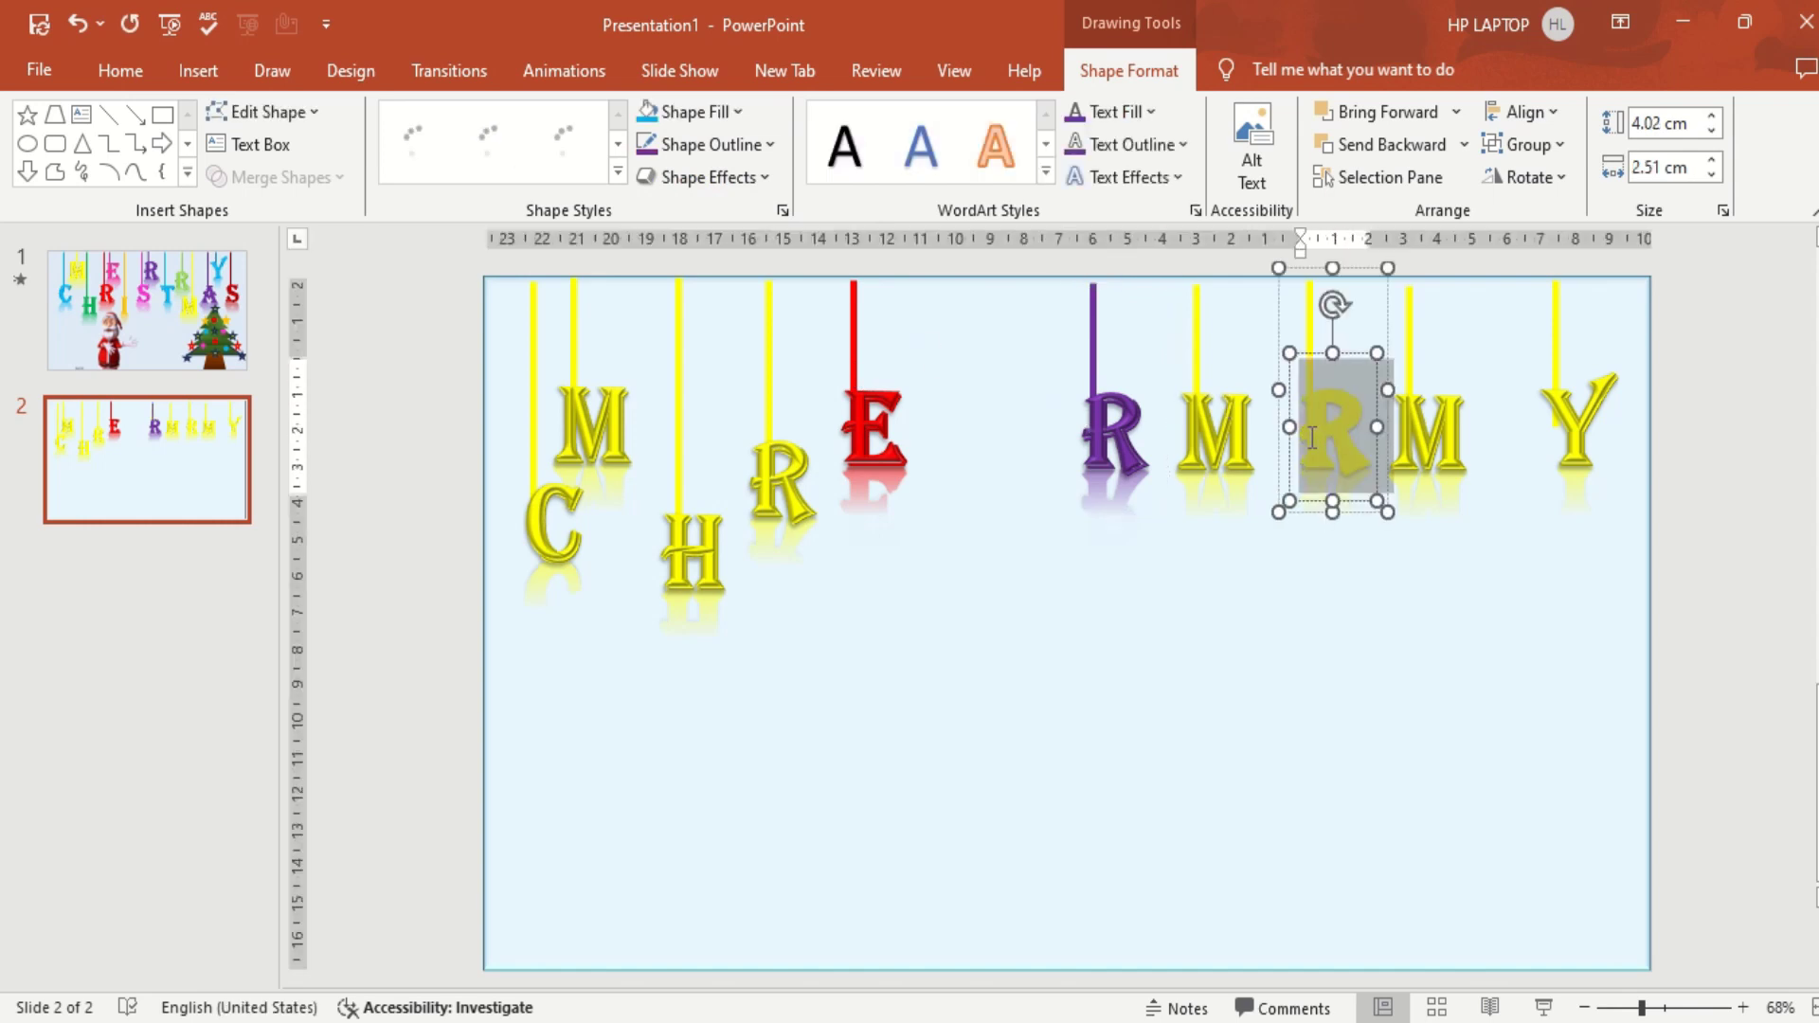
pyautogui.click(1151, 111)
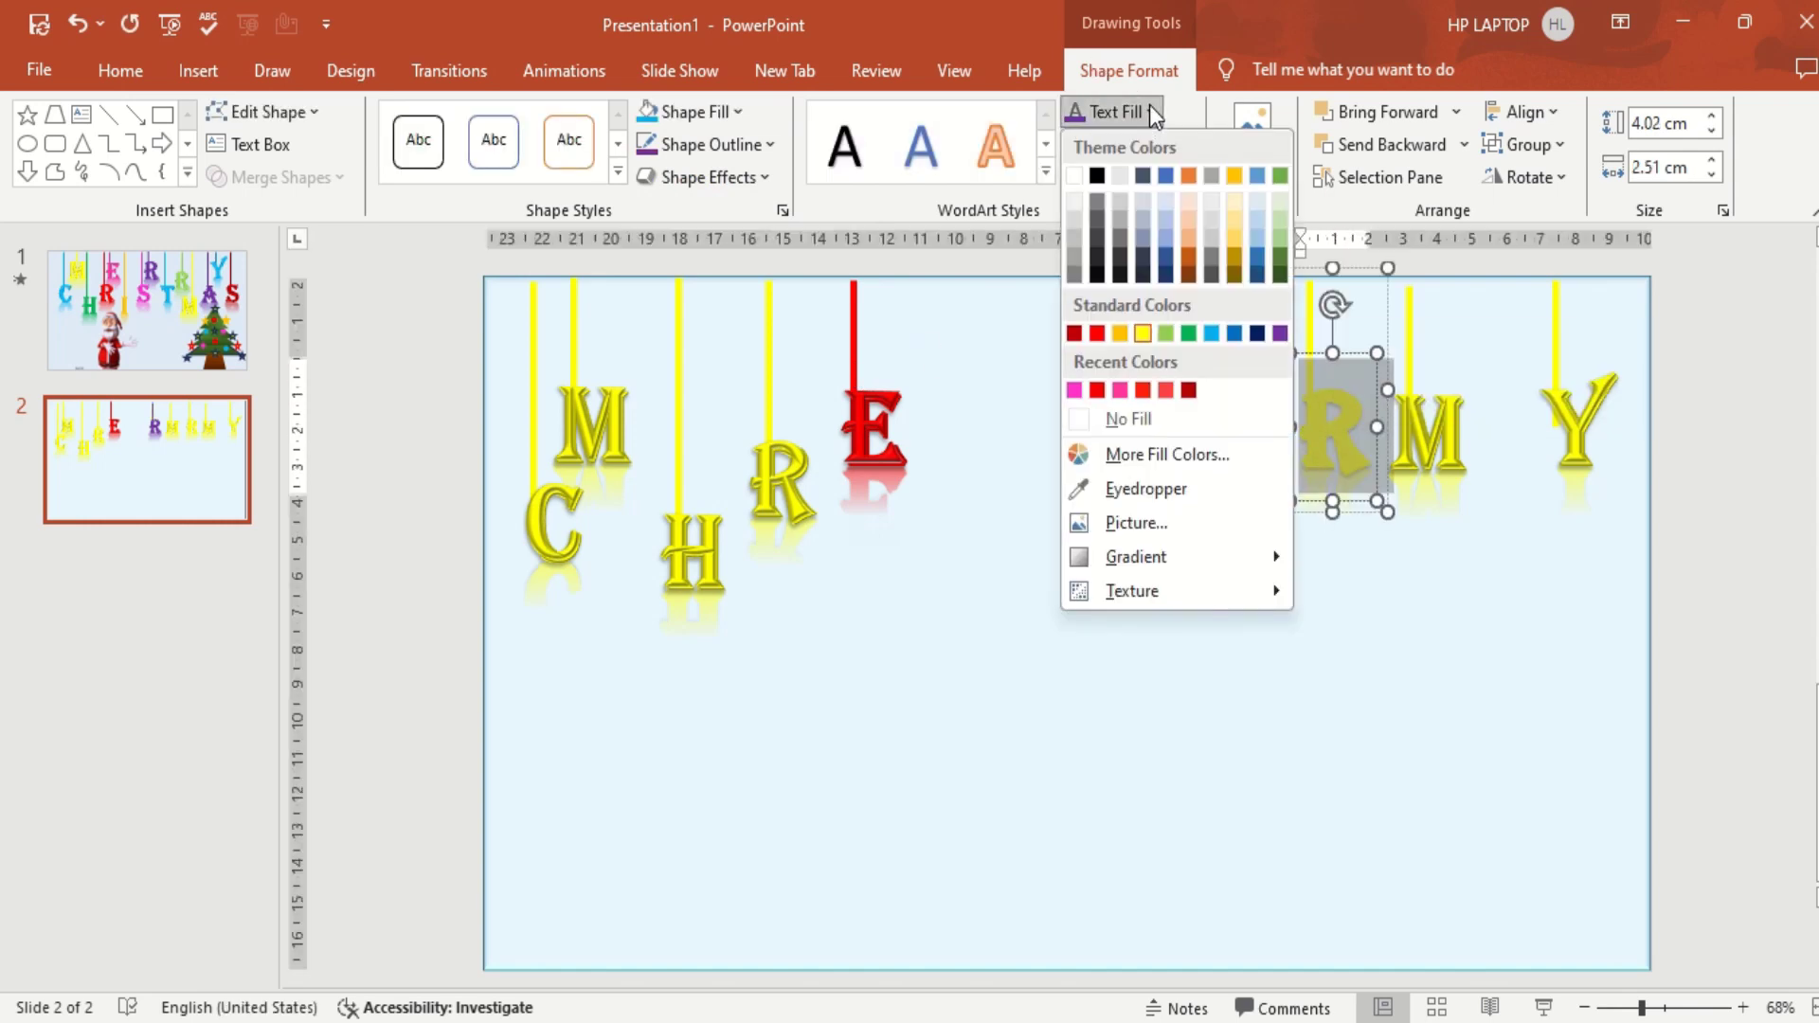
pyautogui.click(1213, 388)
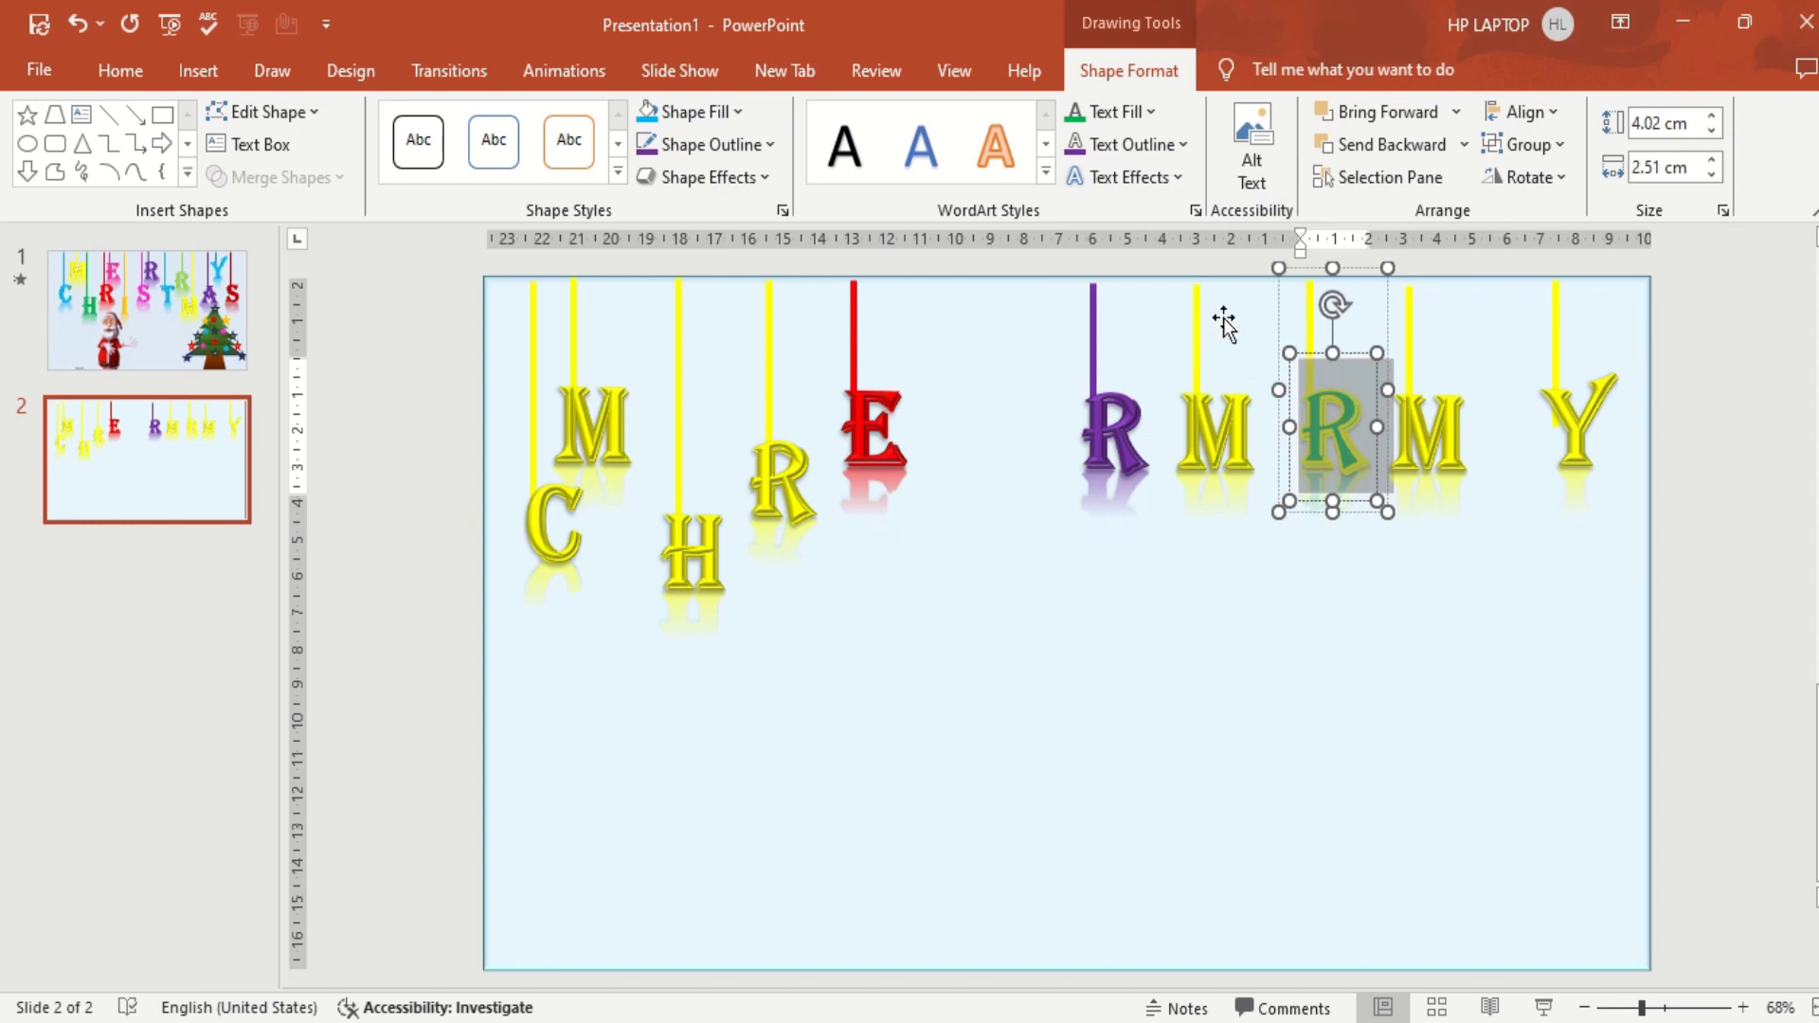
pyautogui.click(1181, 145)
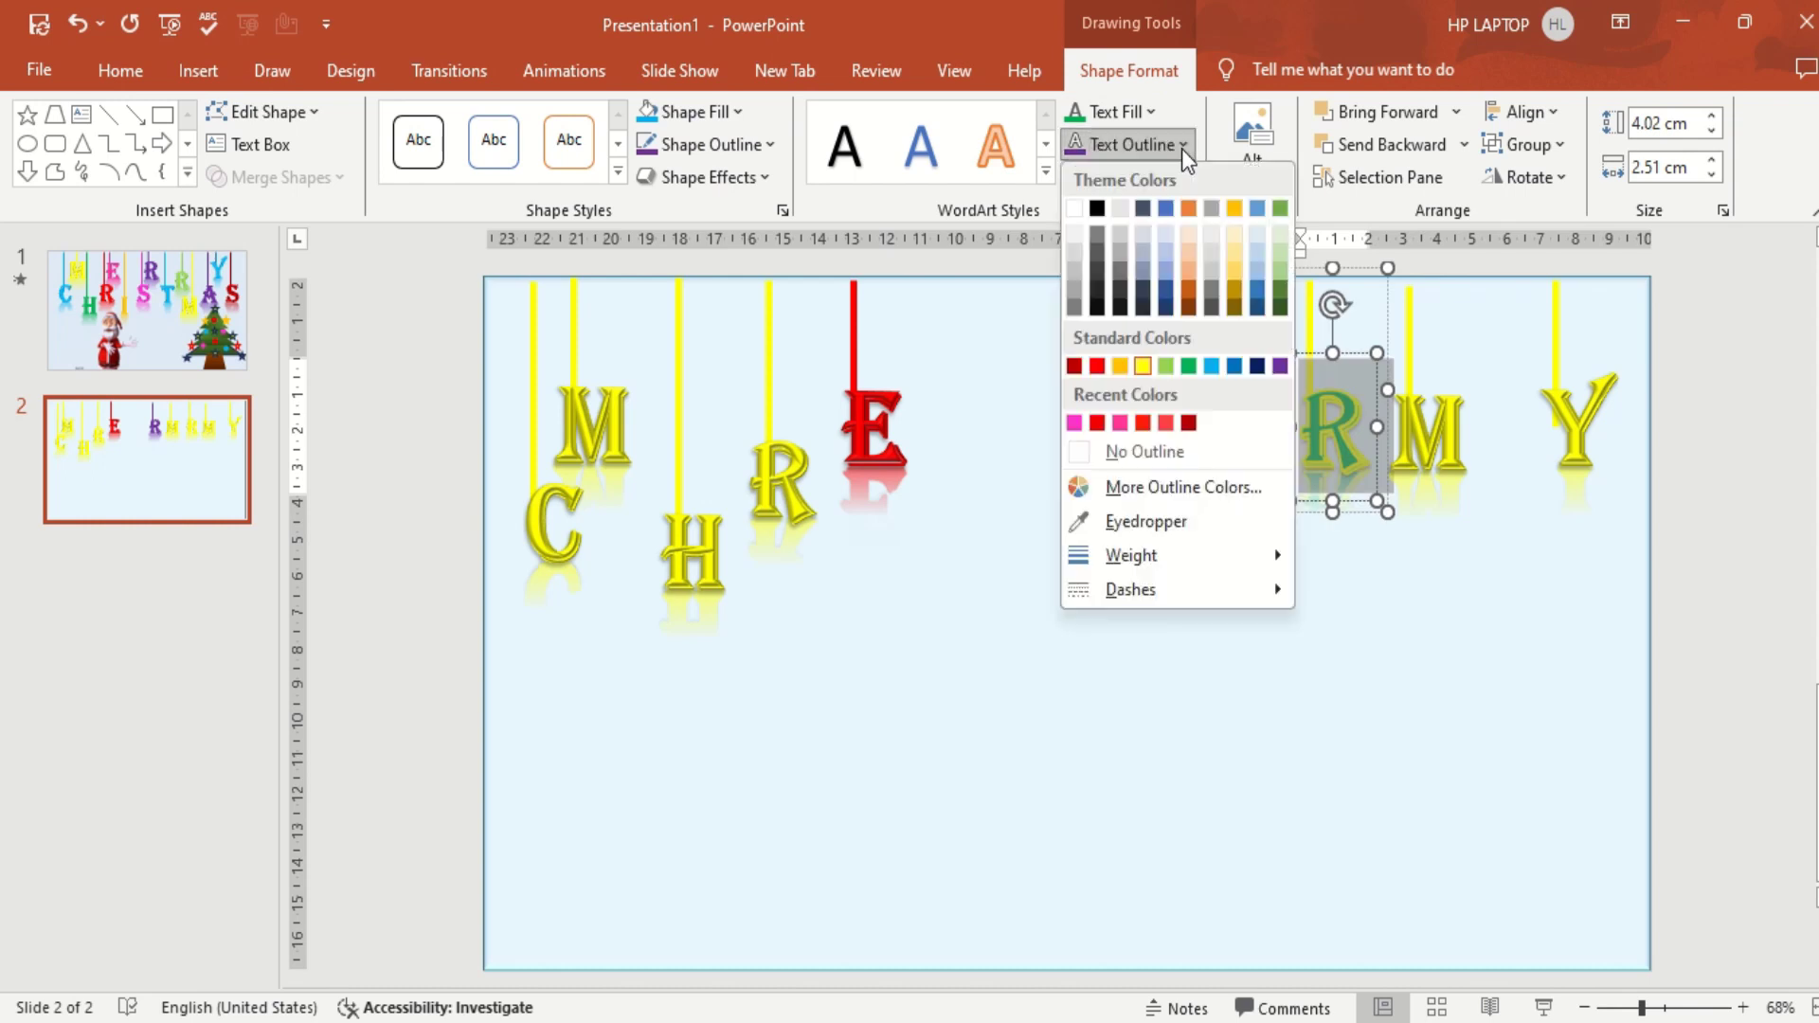
pyautogui.click(1186, 364)
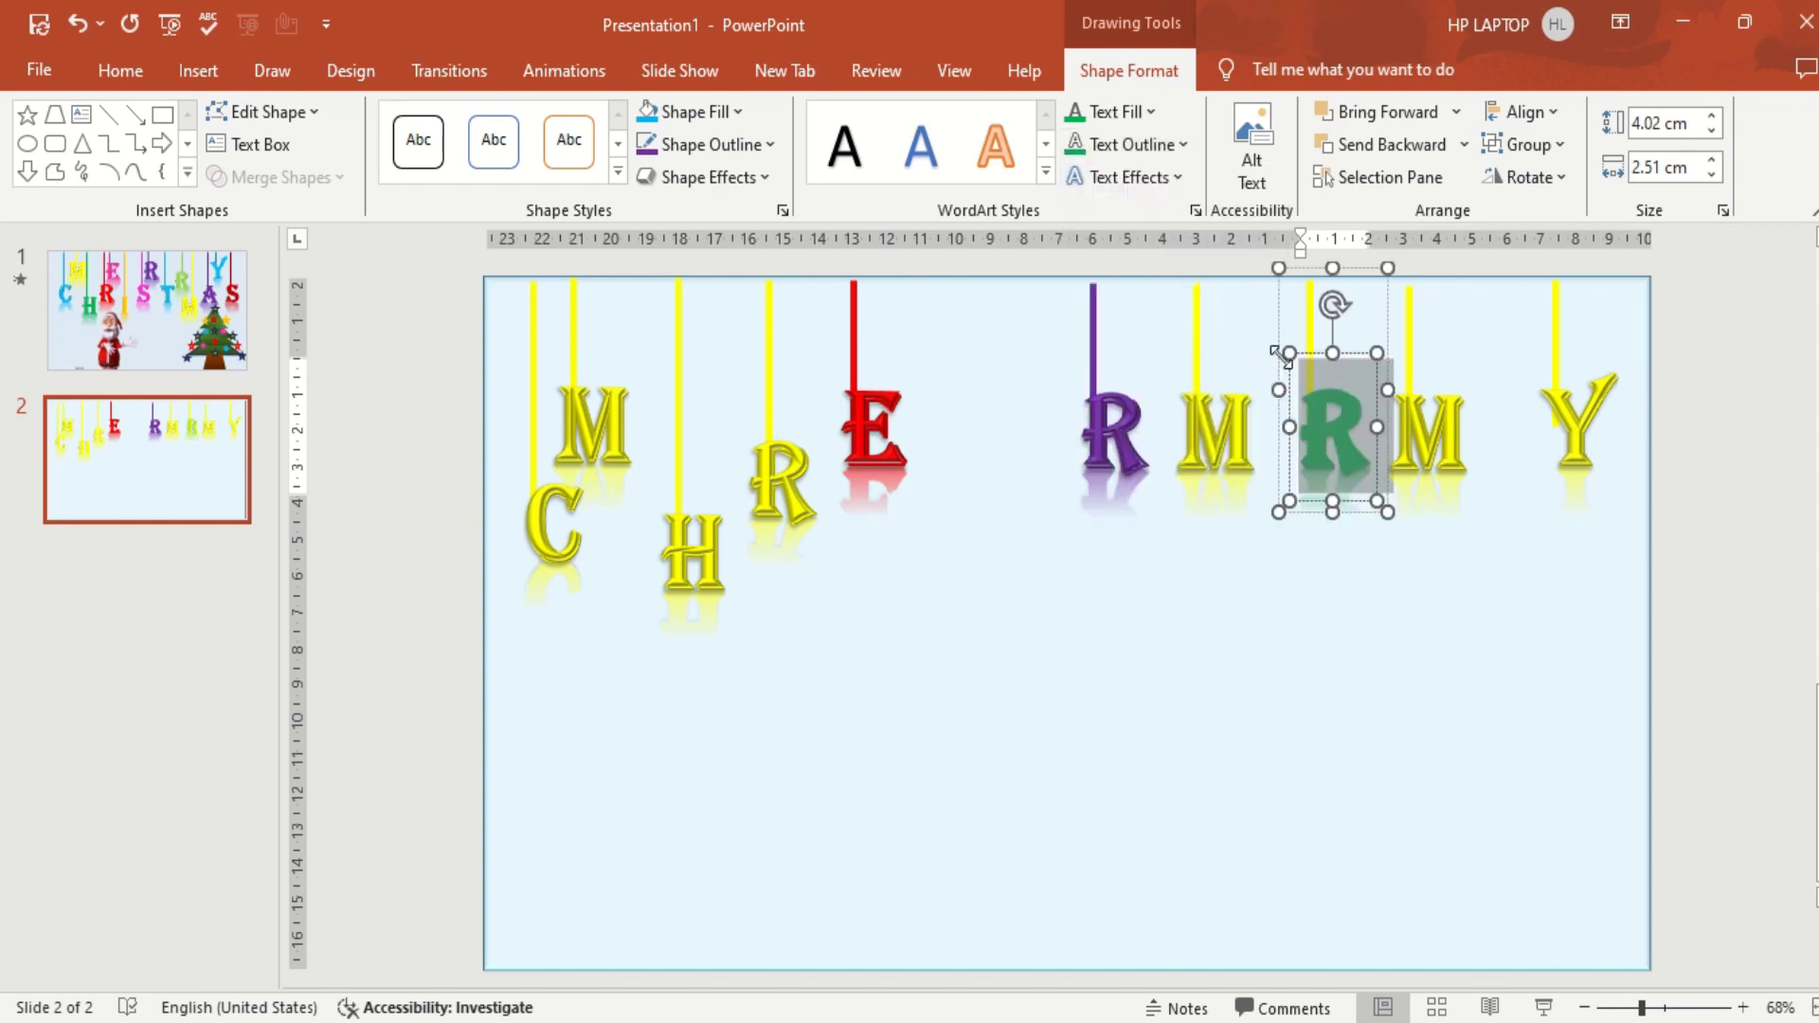
pyautogui.click(1310, 294)
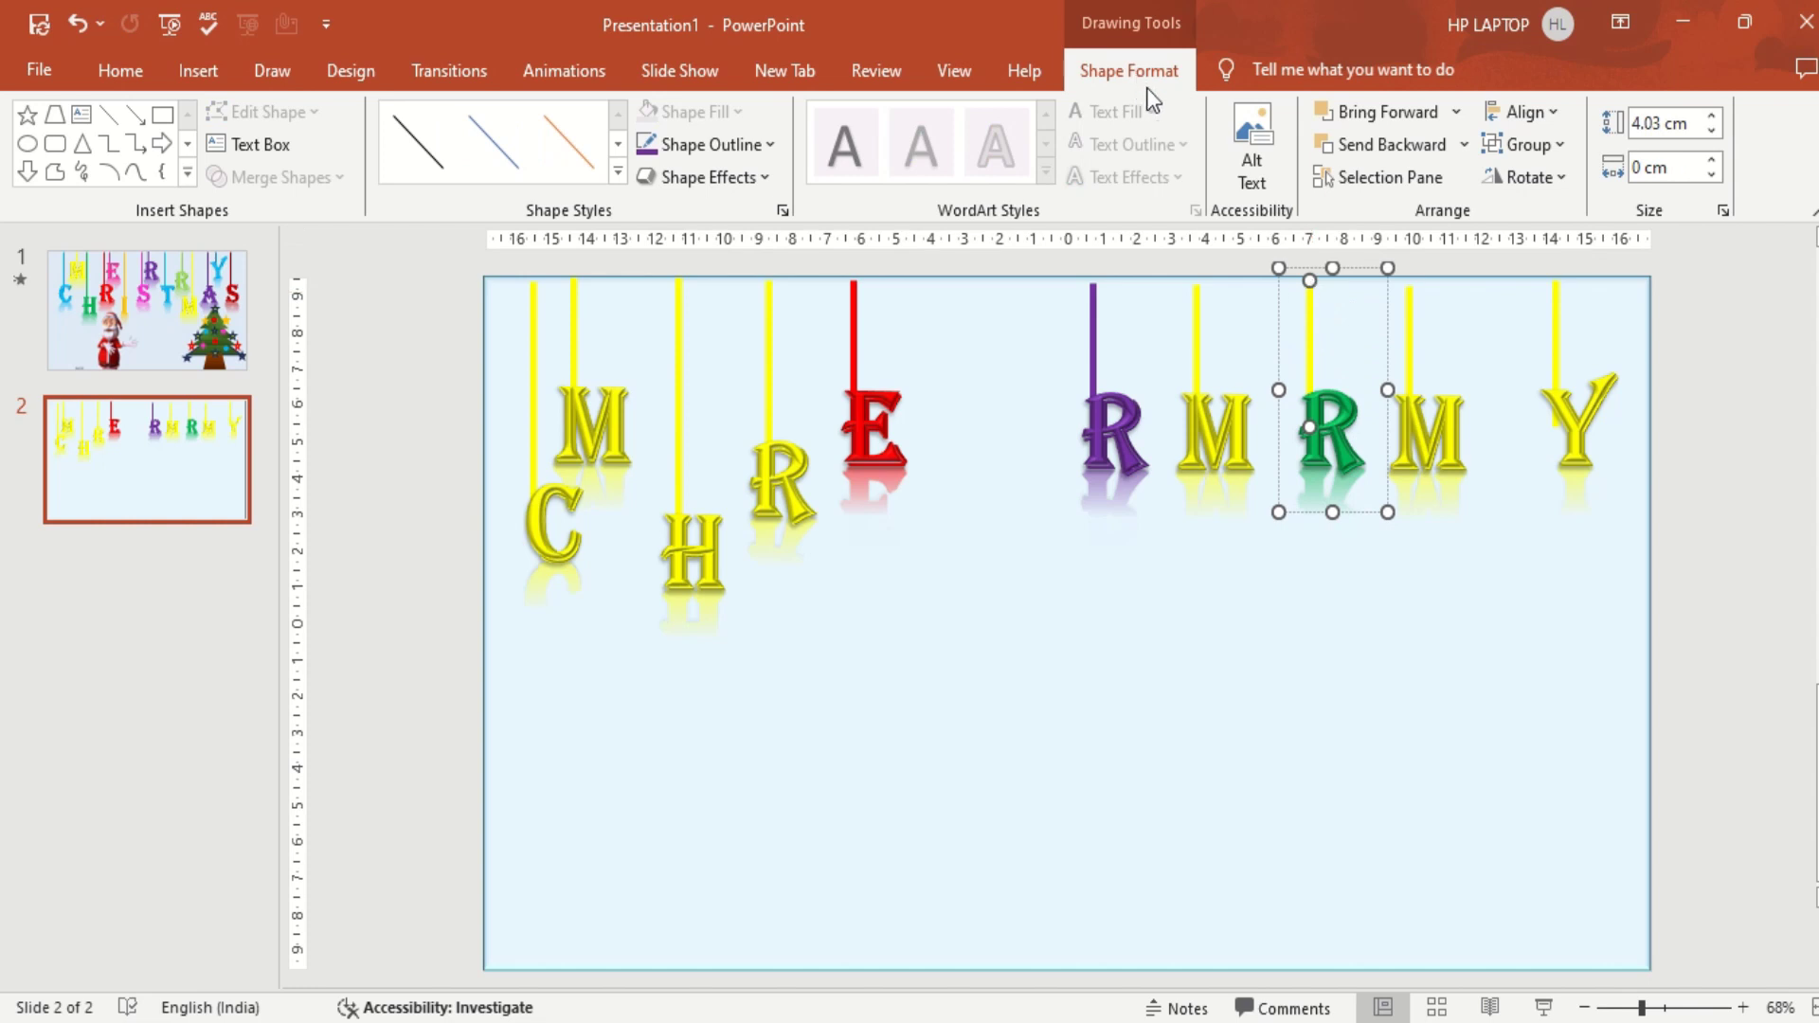
pyautogui.click(1345, 590)
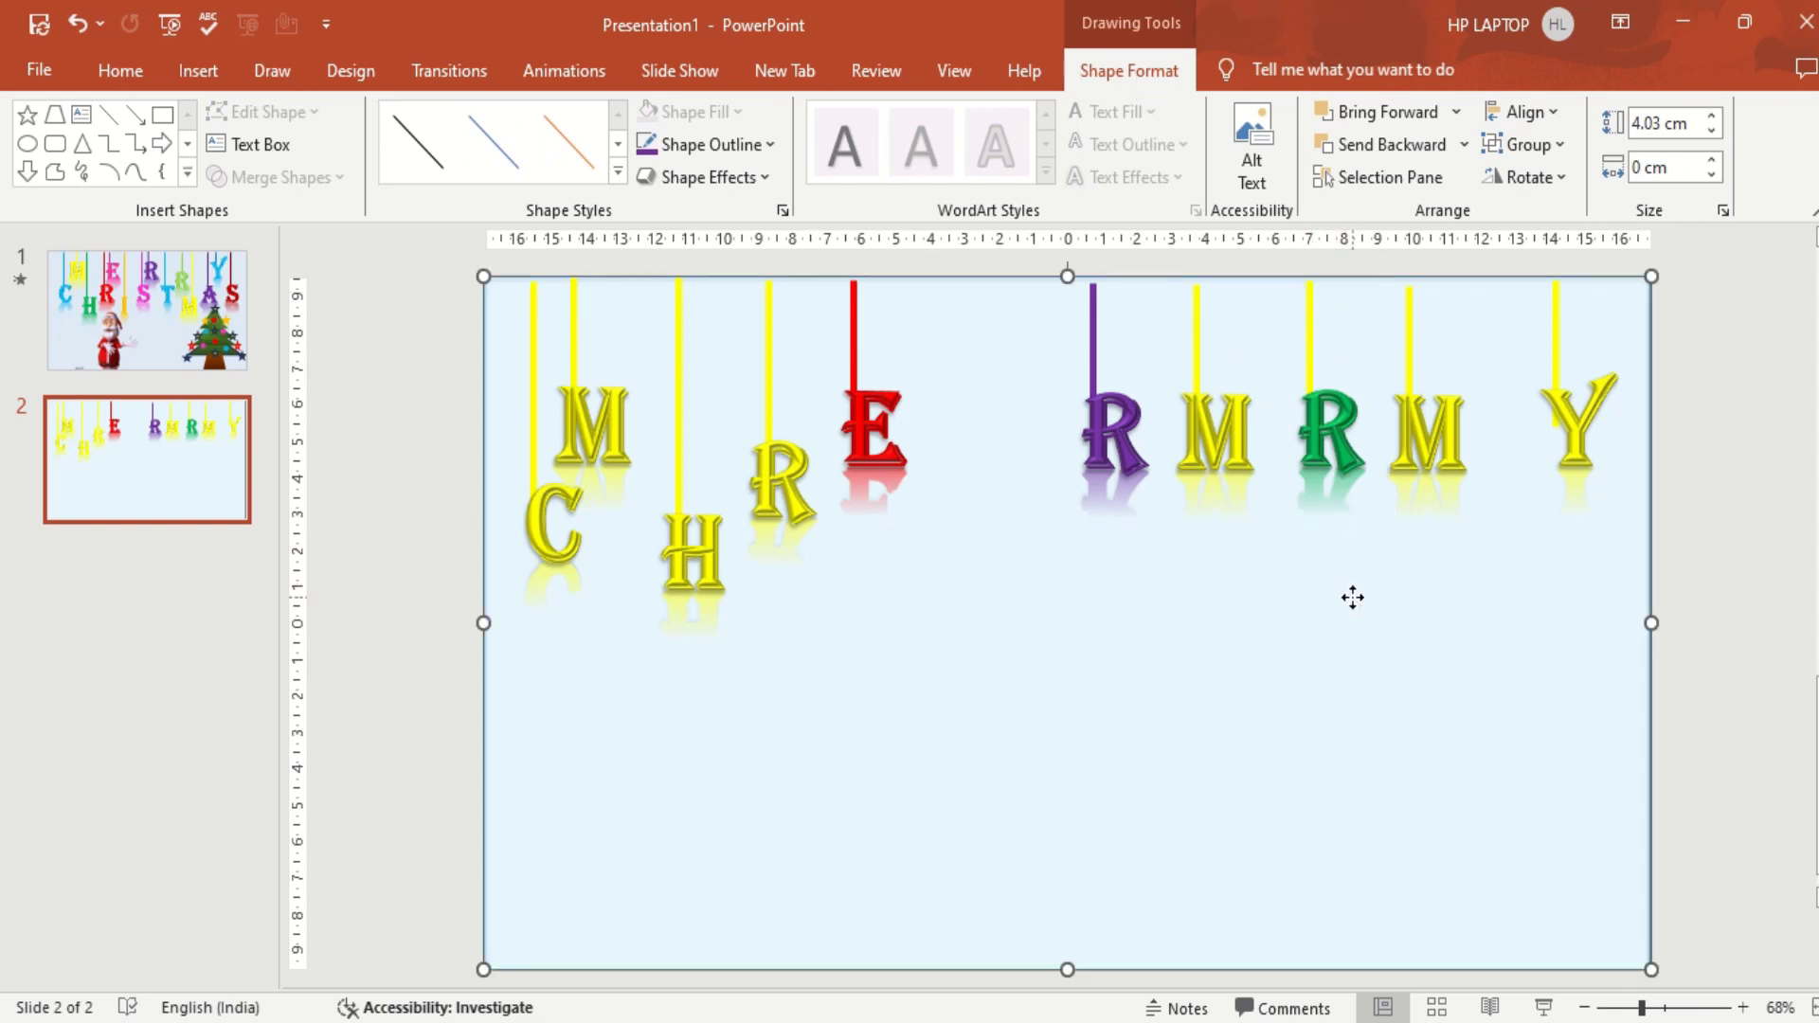
pyautogui.click(1309, 366)
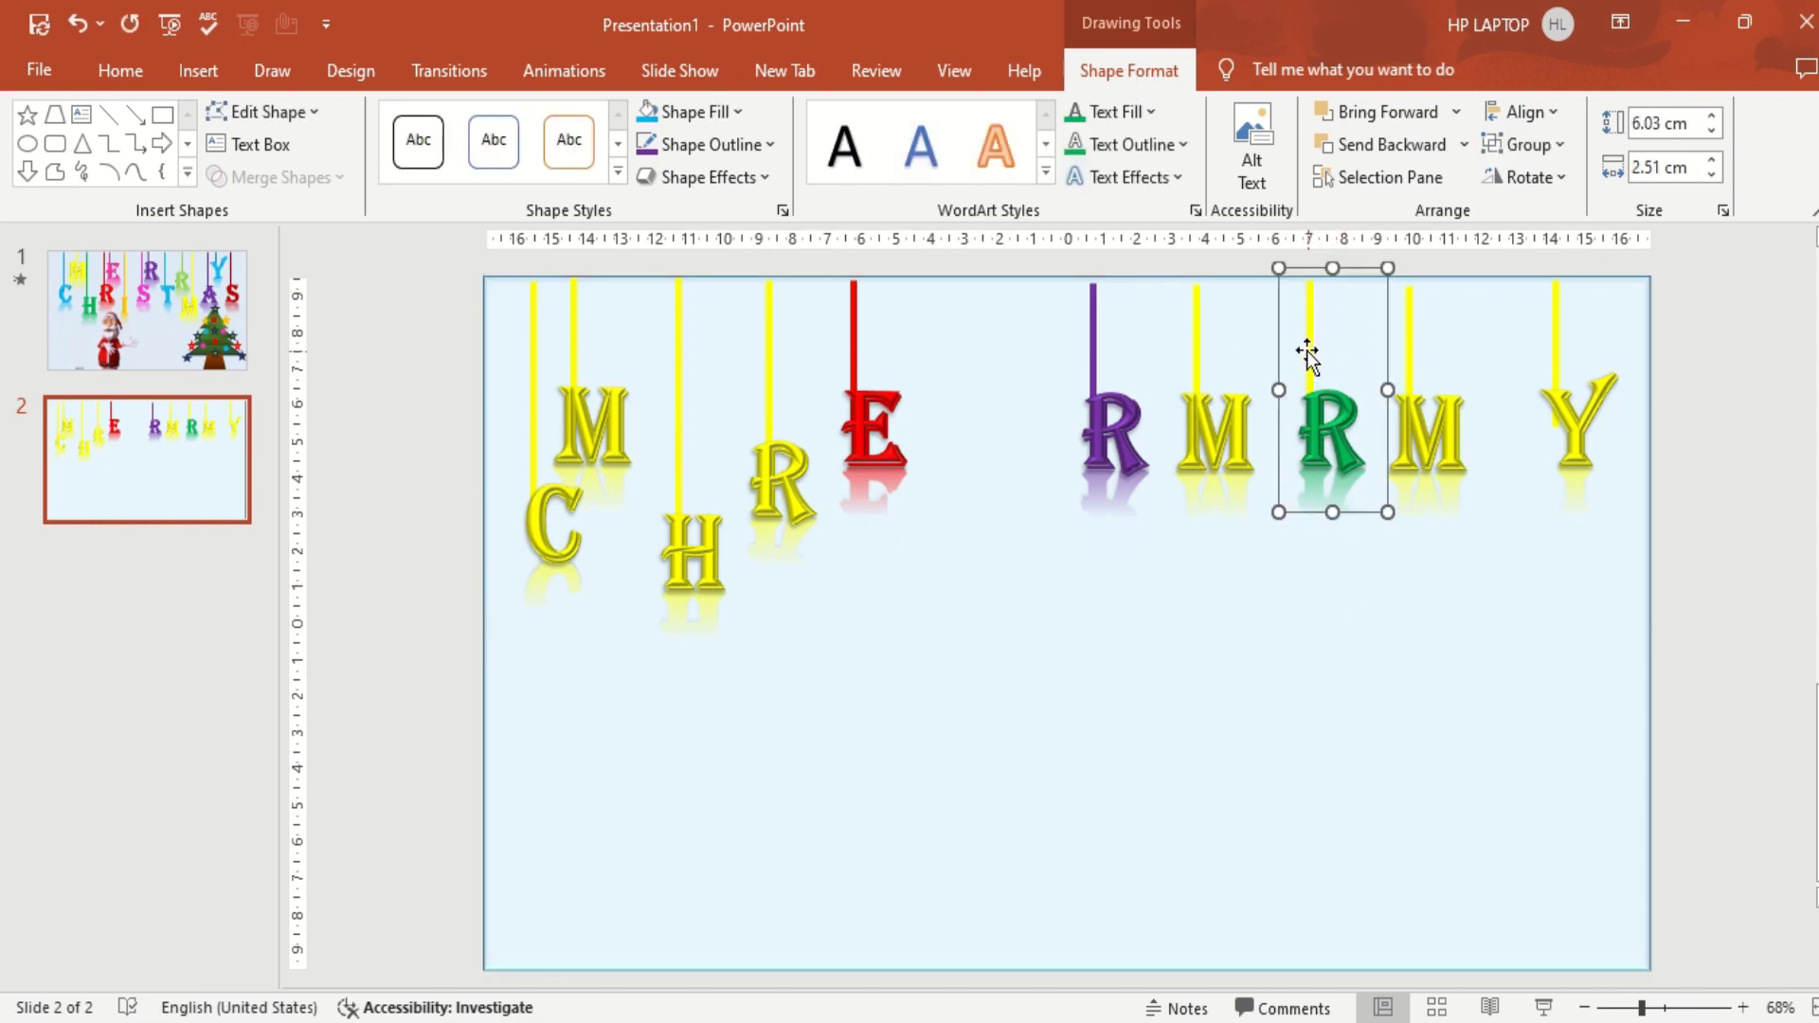
pyautogui.click(1308, 347)
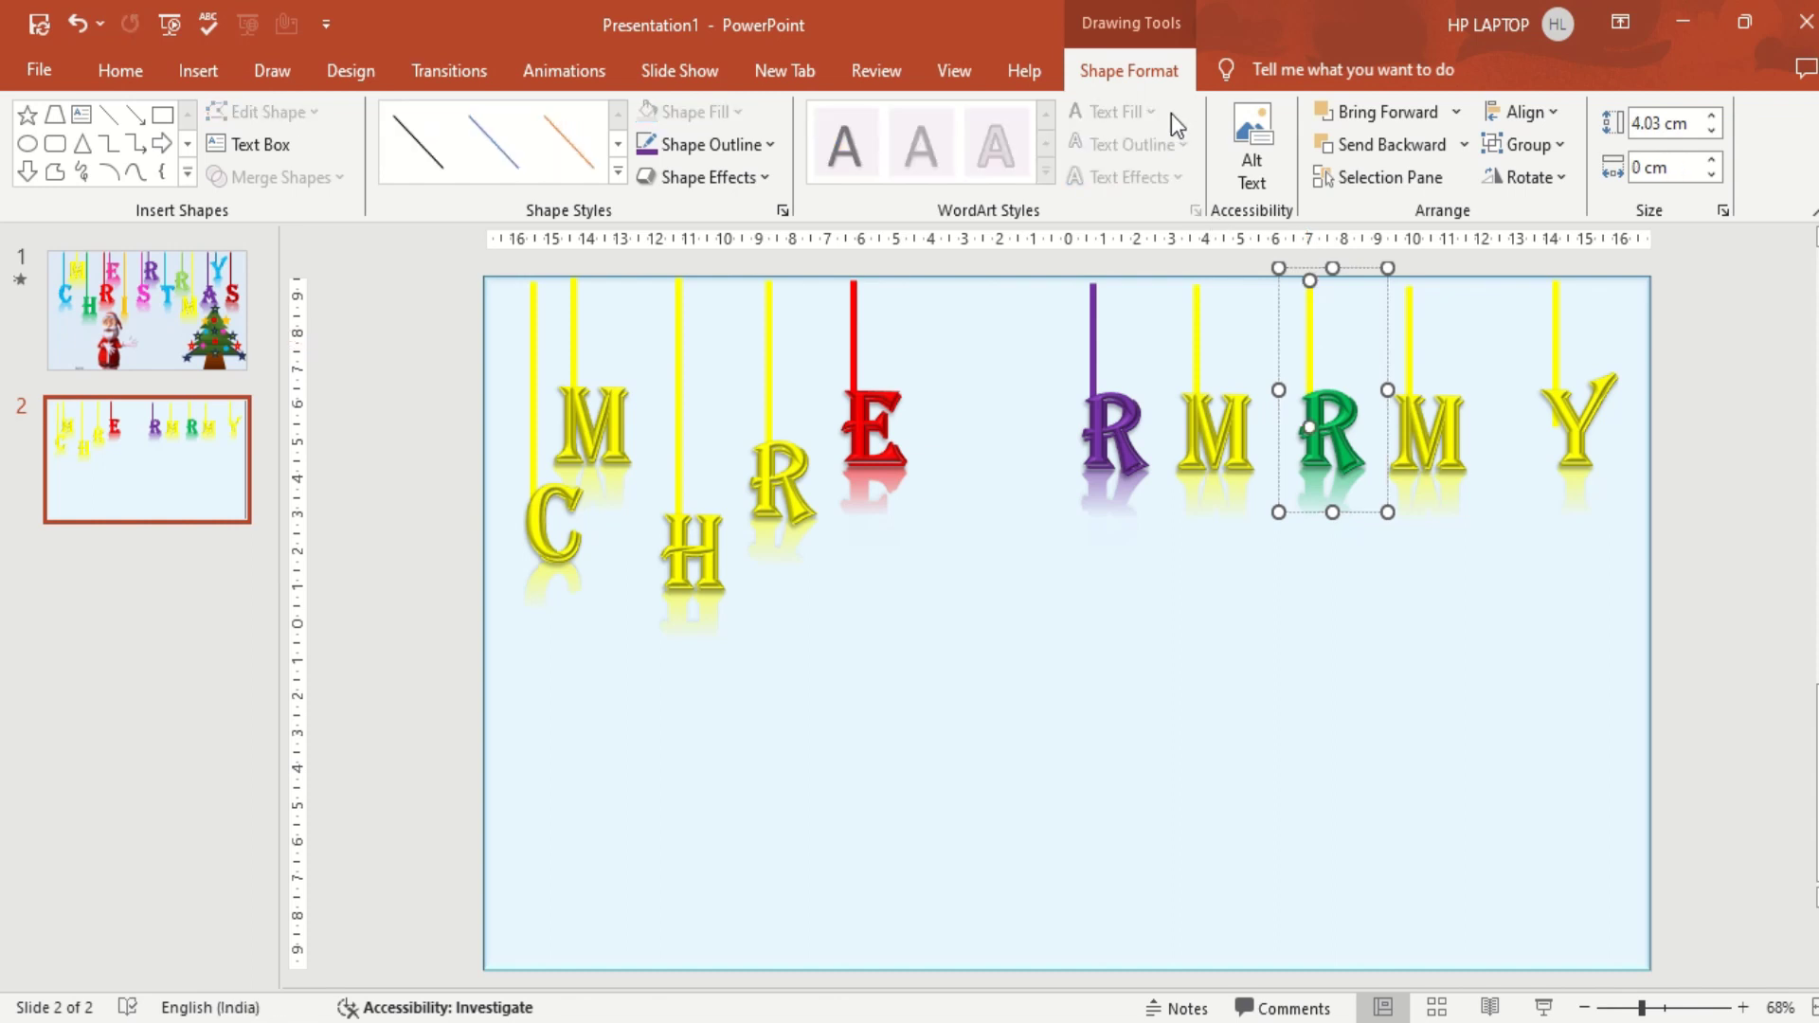
pyautogui.click(761, 146)
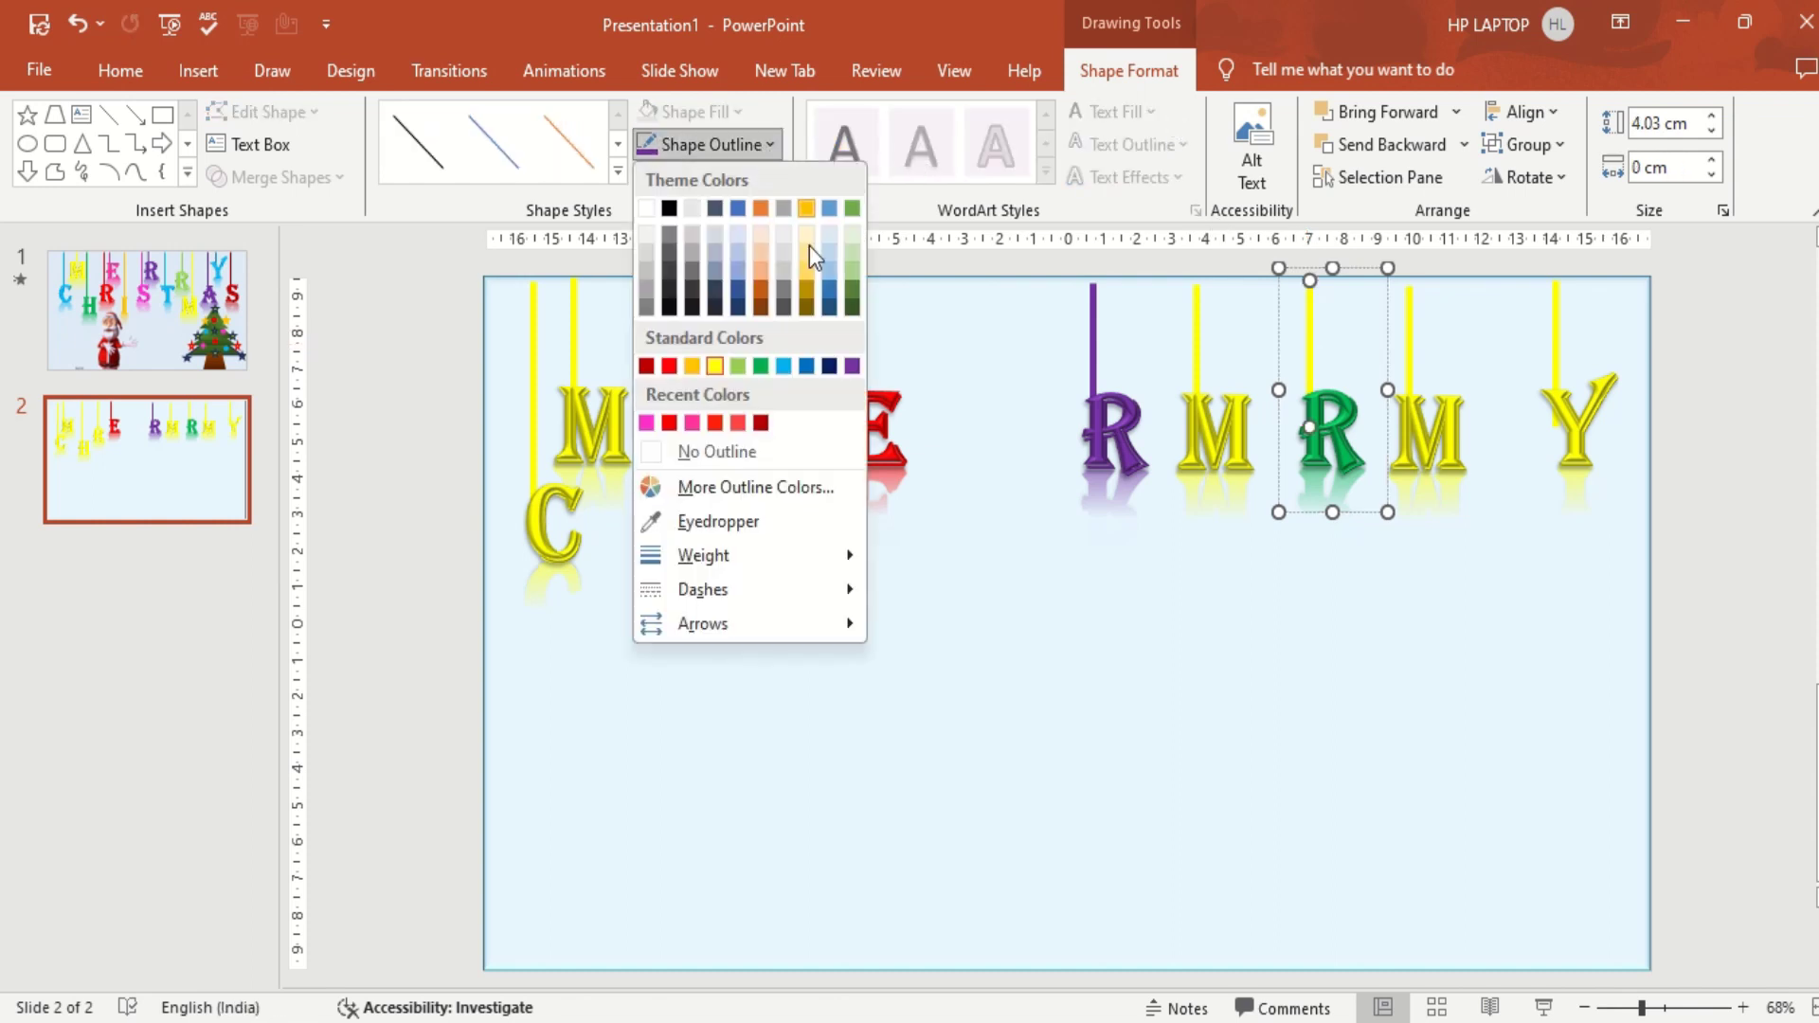
pyautogui.click(762, 365)
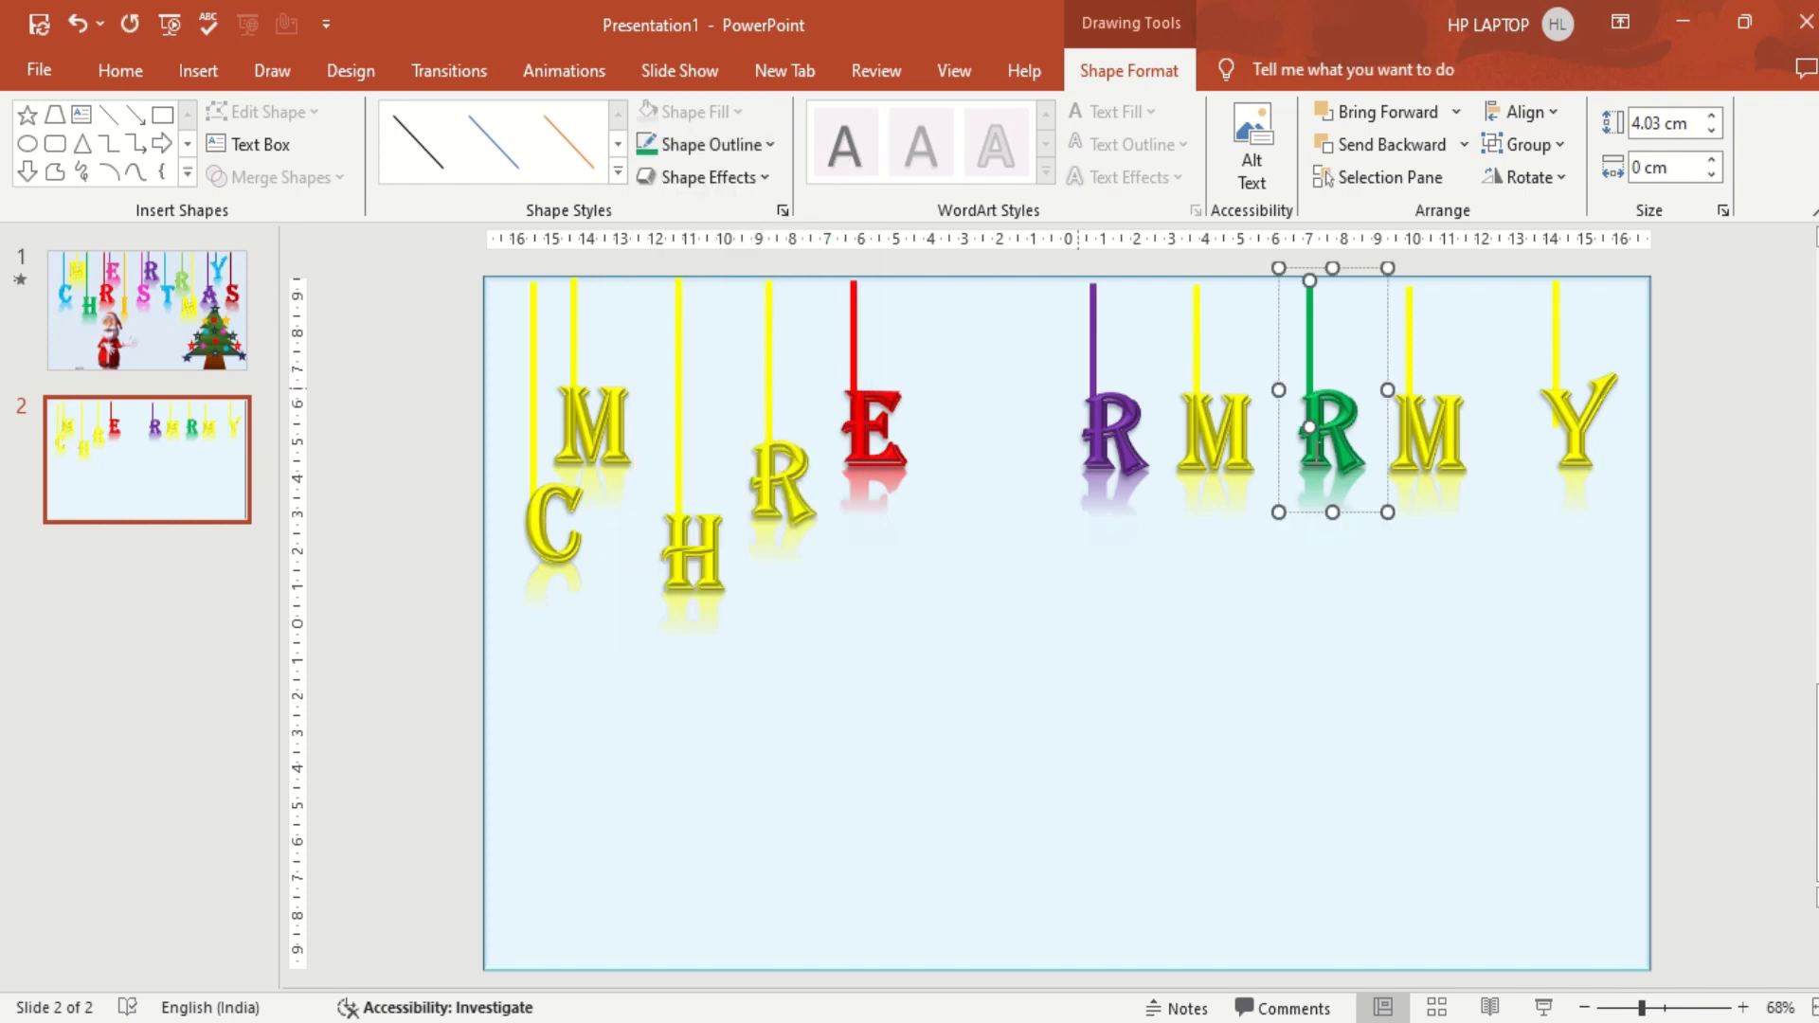
# Give the Y a light blue fill and outline, and make its string light blue.
pyautogui.doubleClick(1599, 423)
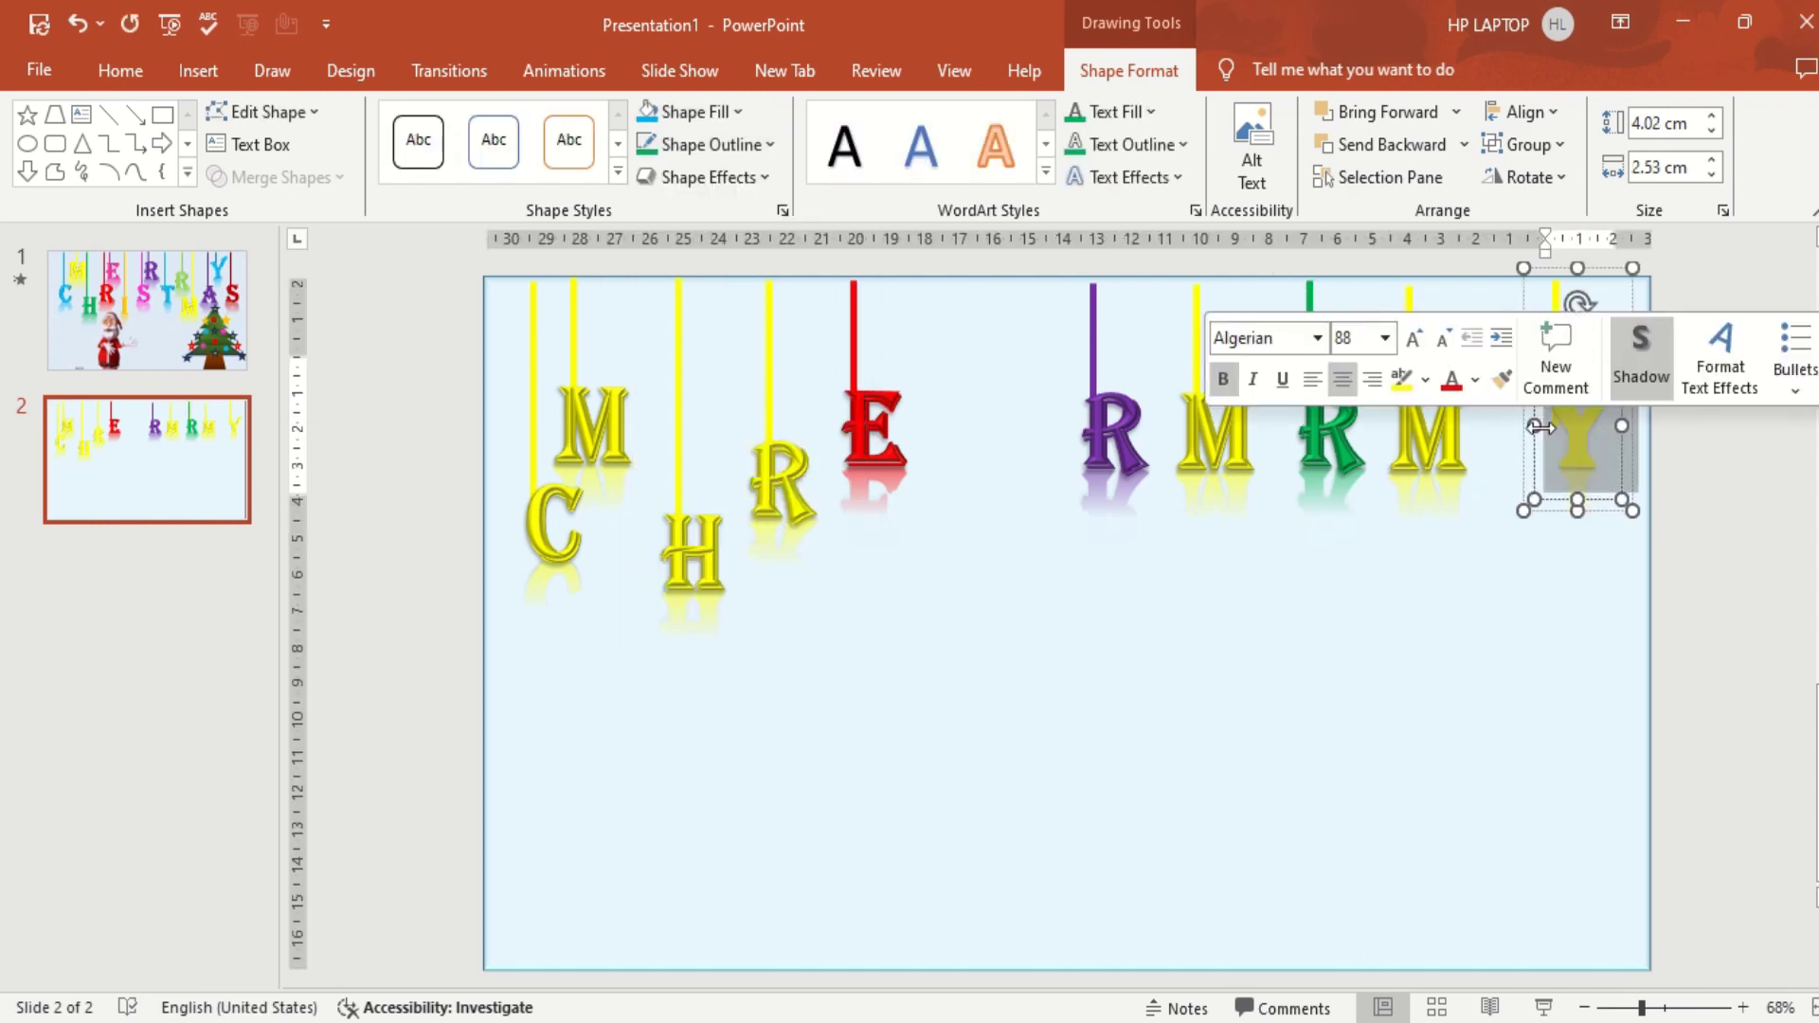
pyautogui.click(1150, 112)
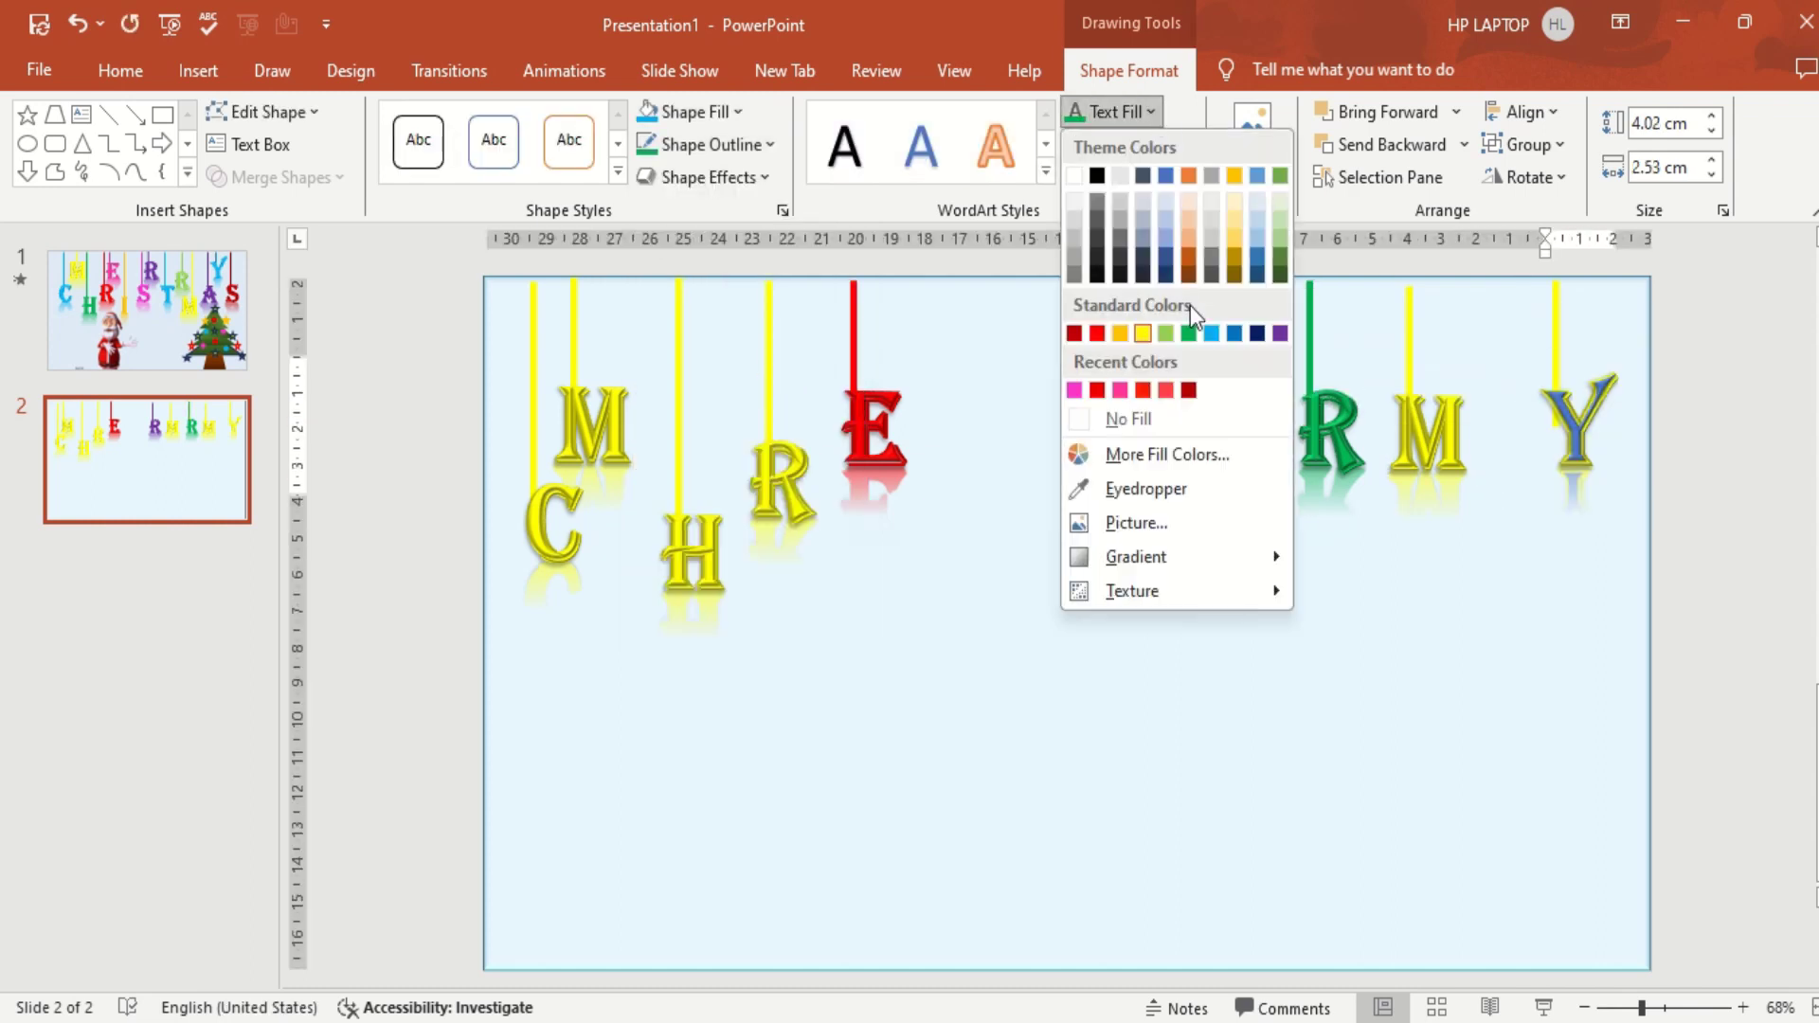
pyautogui.click(1218, 338)
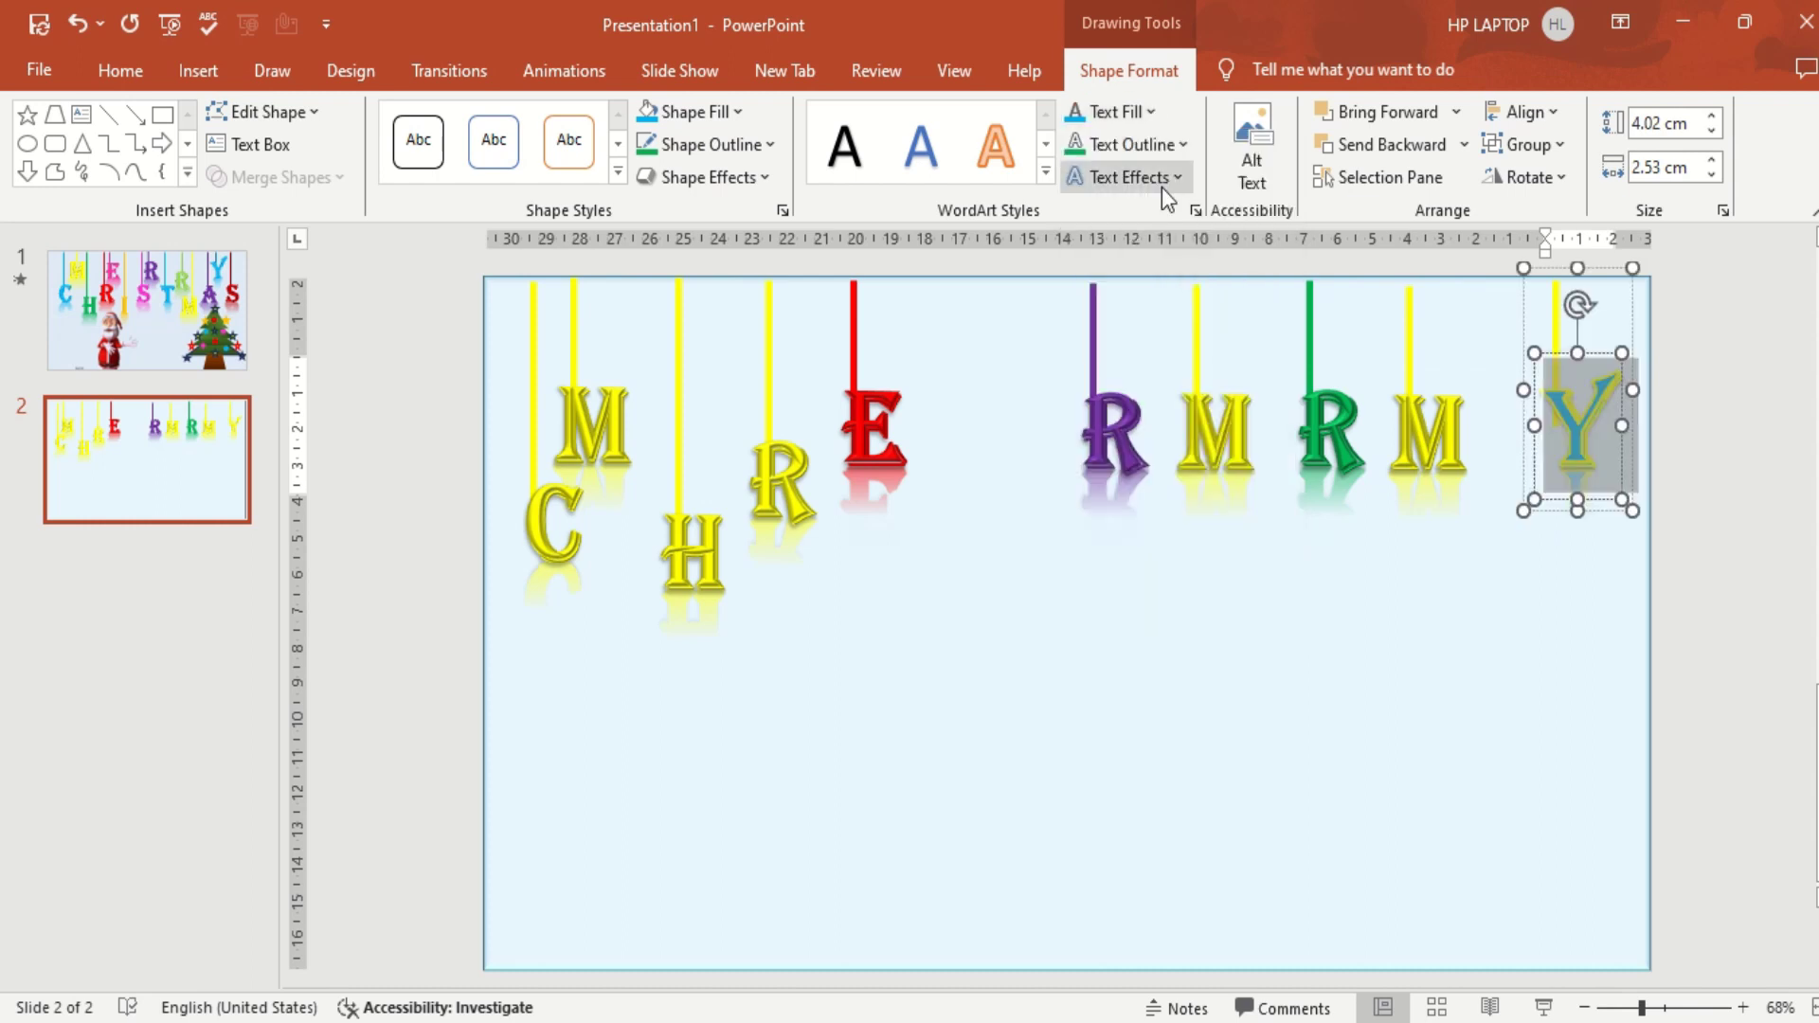
pyautogui.click(1180, 146)
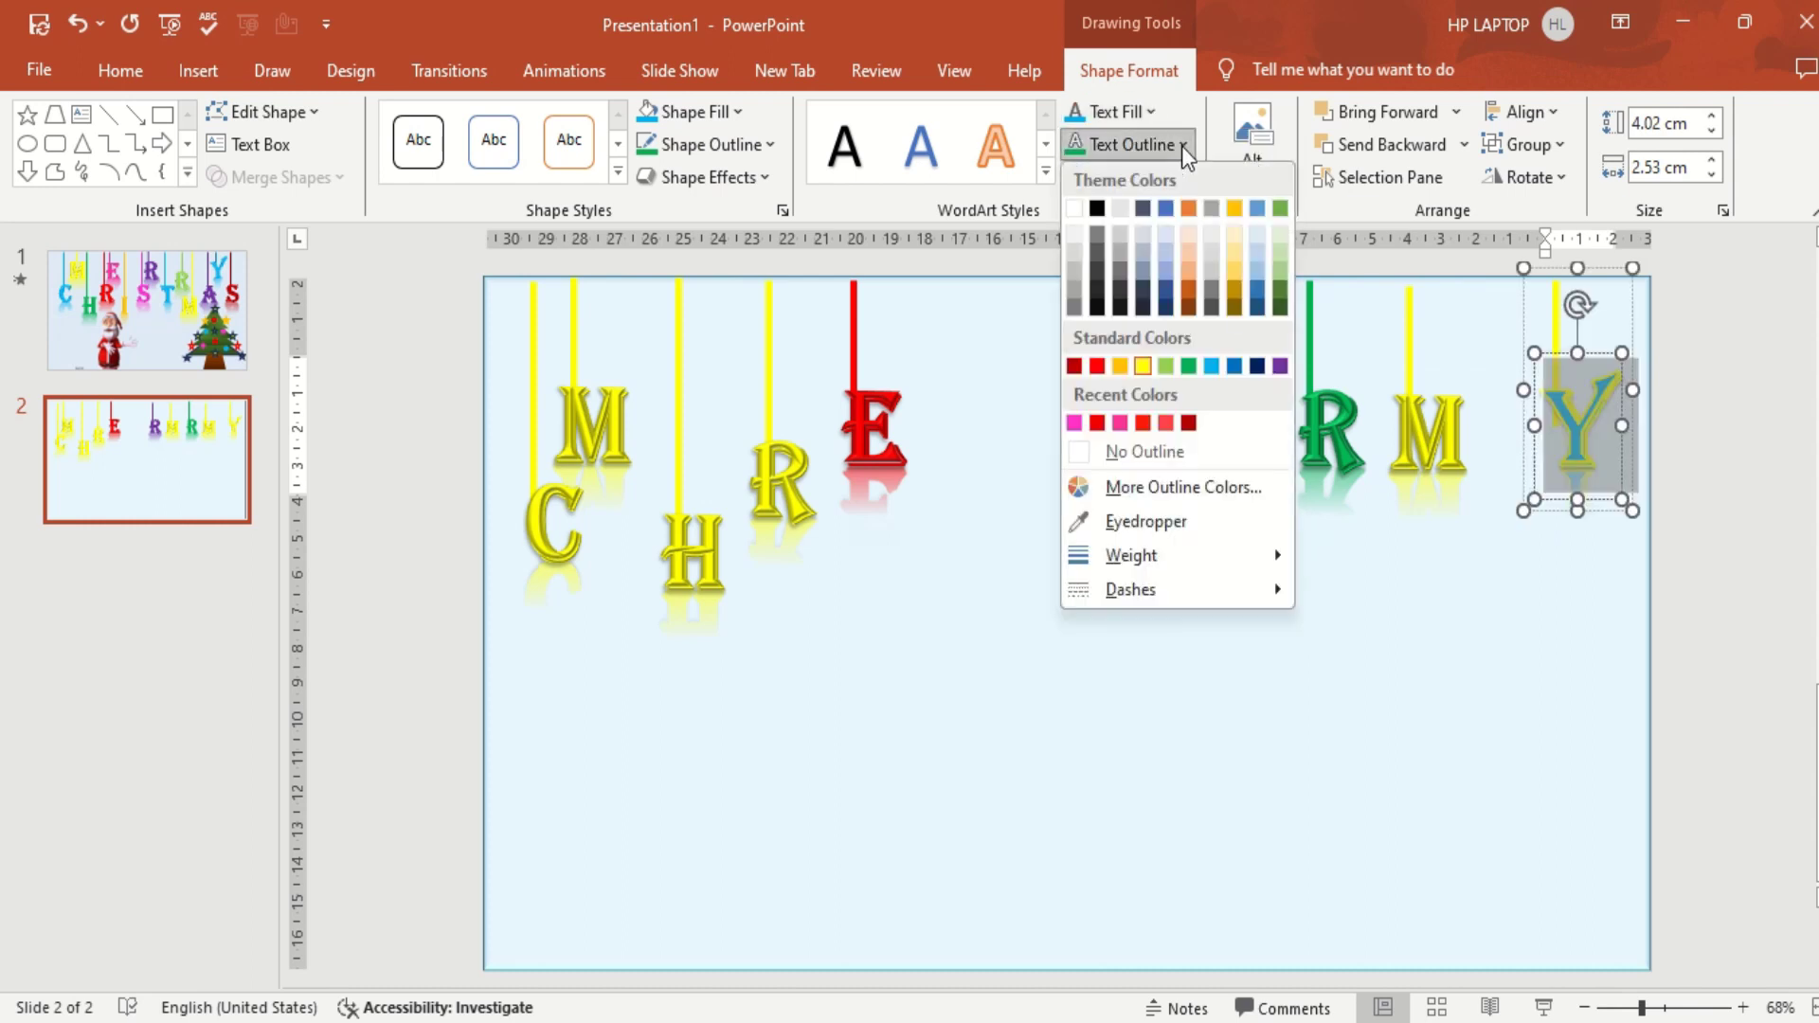
pyautogui.click(1214, 364)
pyautogui.click(1554, 293)
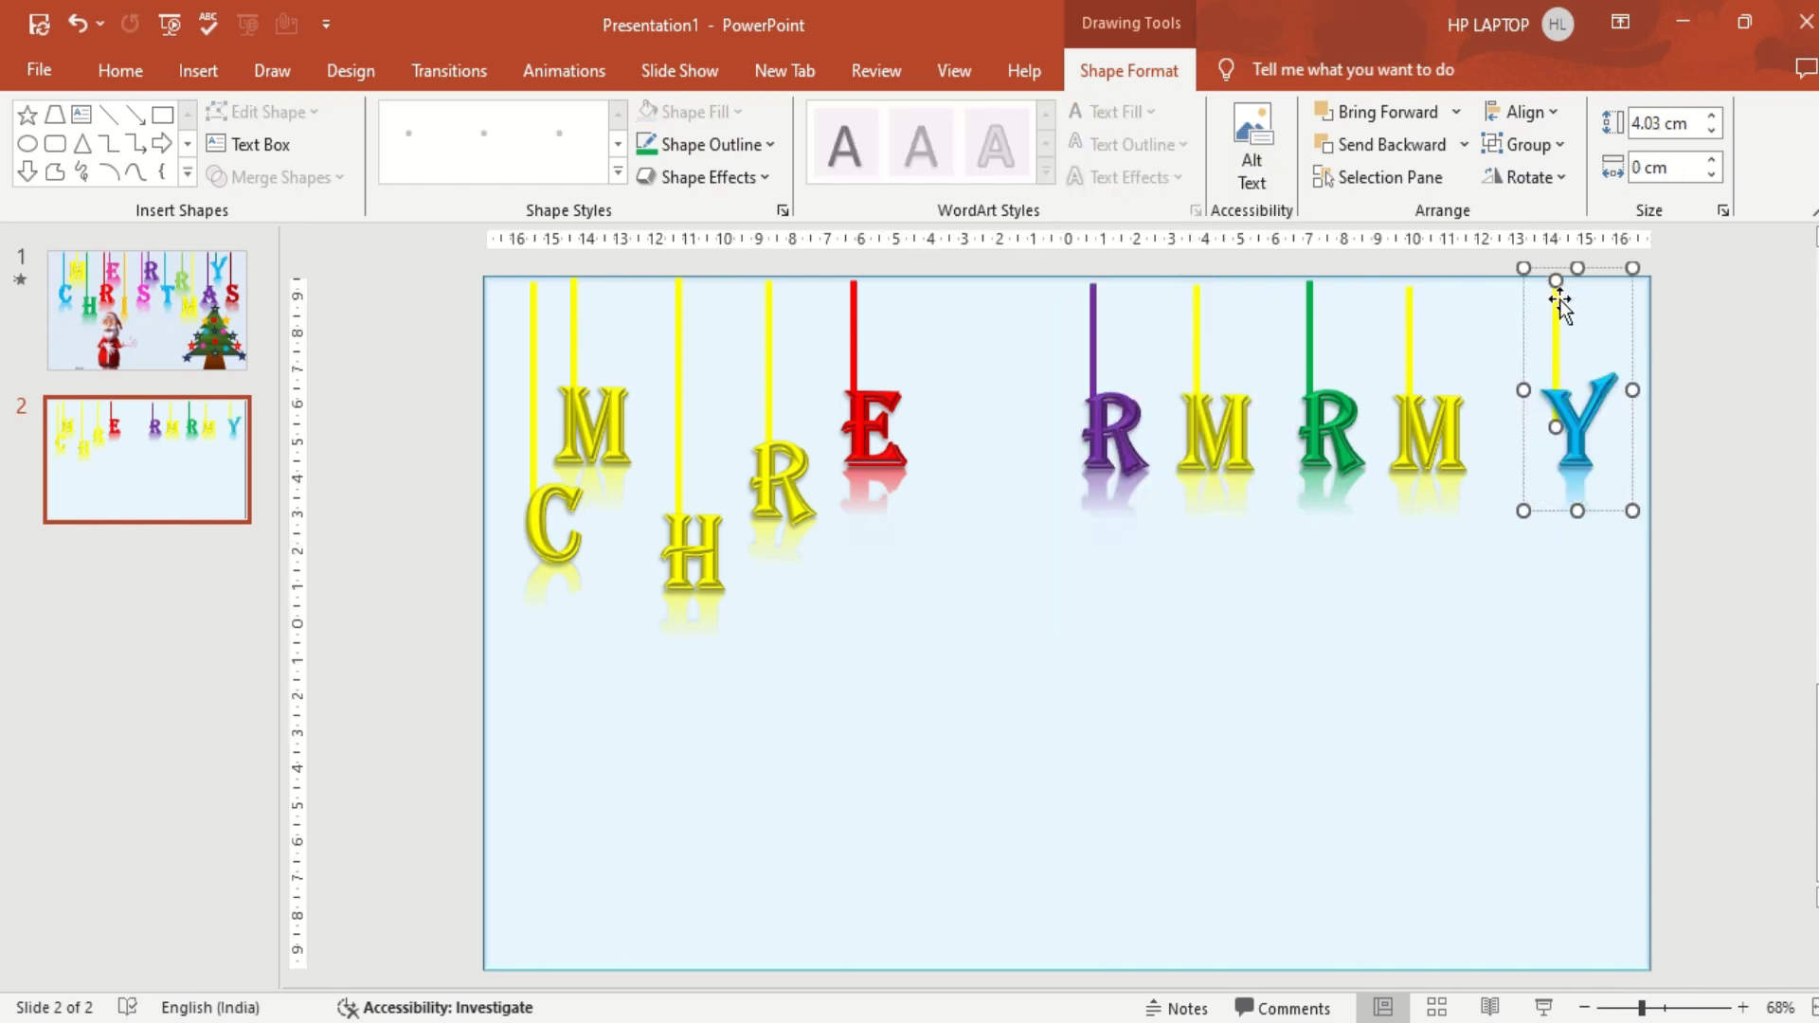
pyautogui.click(775, 150)
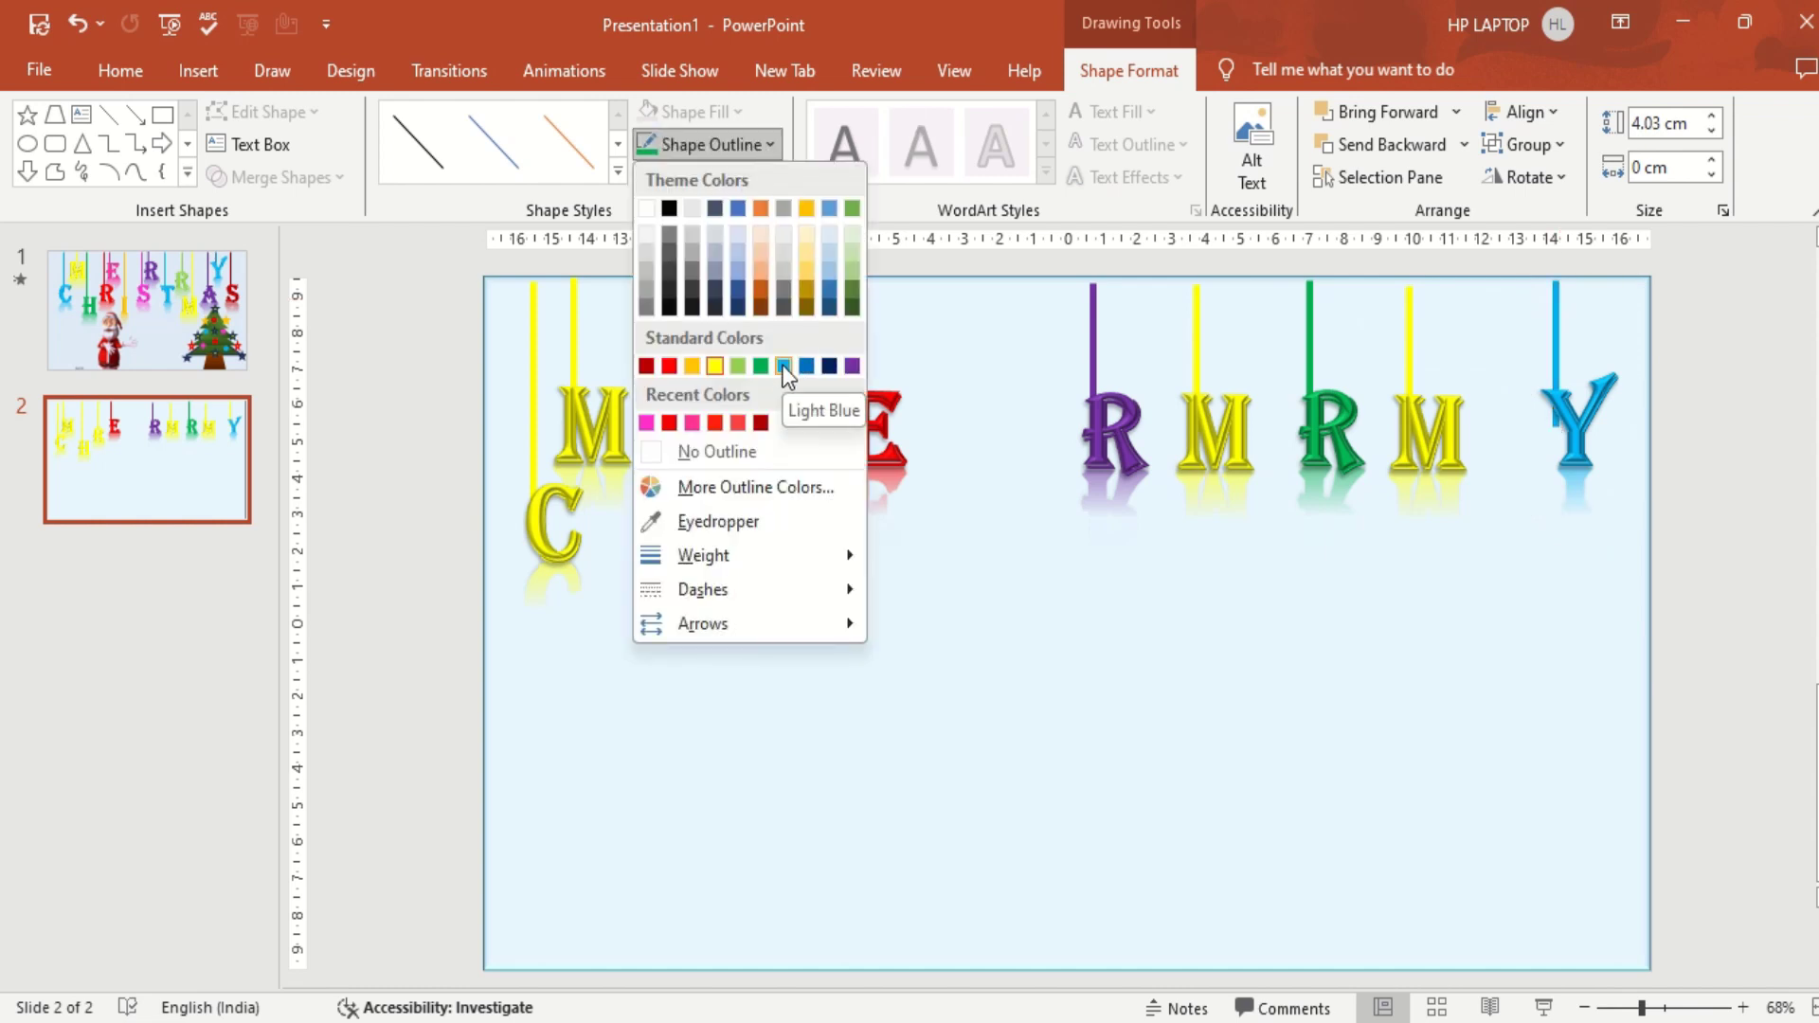
pyautogui.click(782, 365)
# Select the blue Y, its hanging group and the light blue background, then deselect.
pyautogui.click(1506, 569)
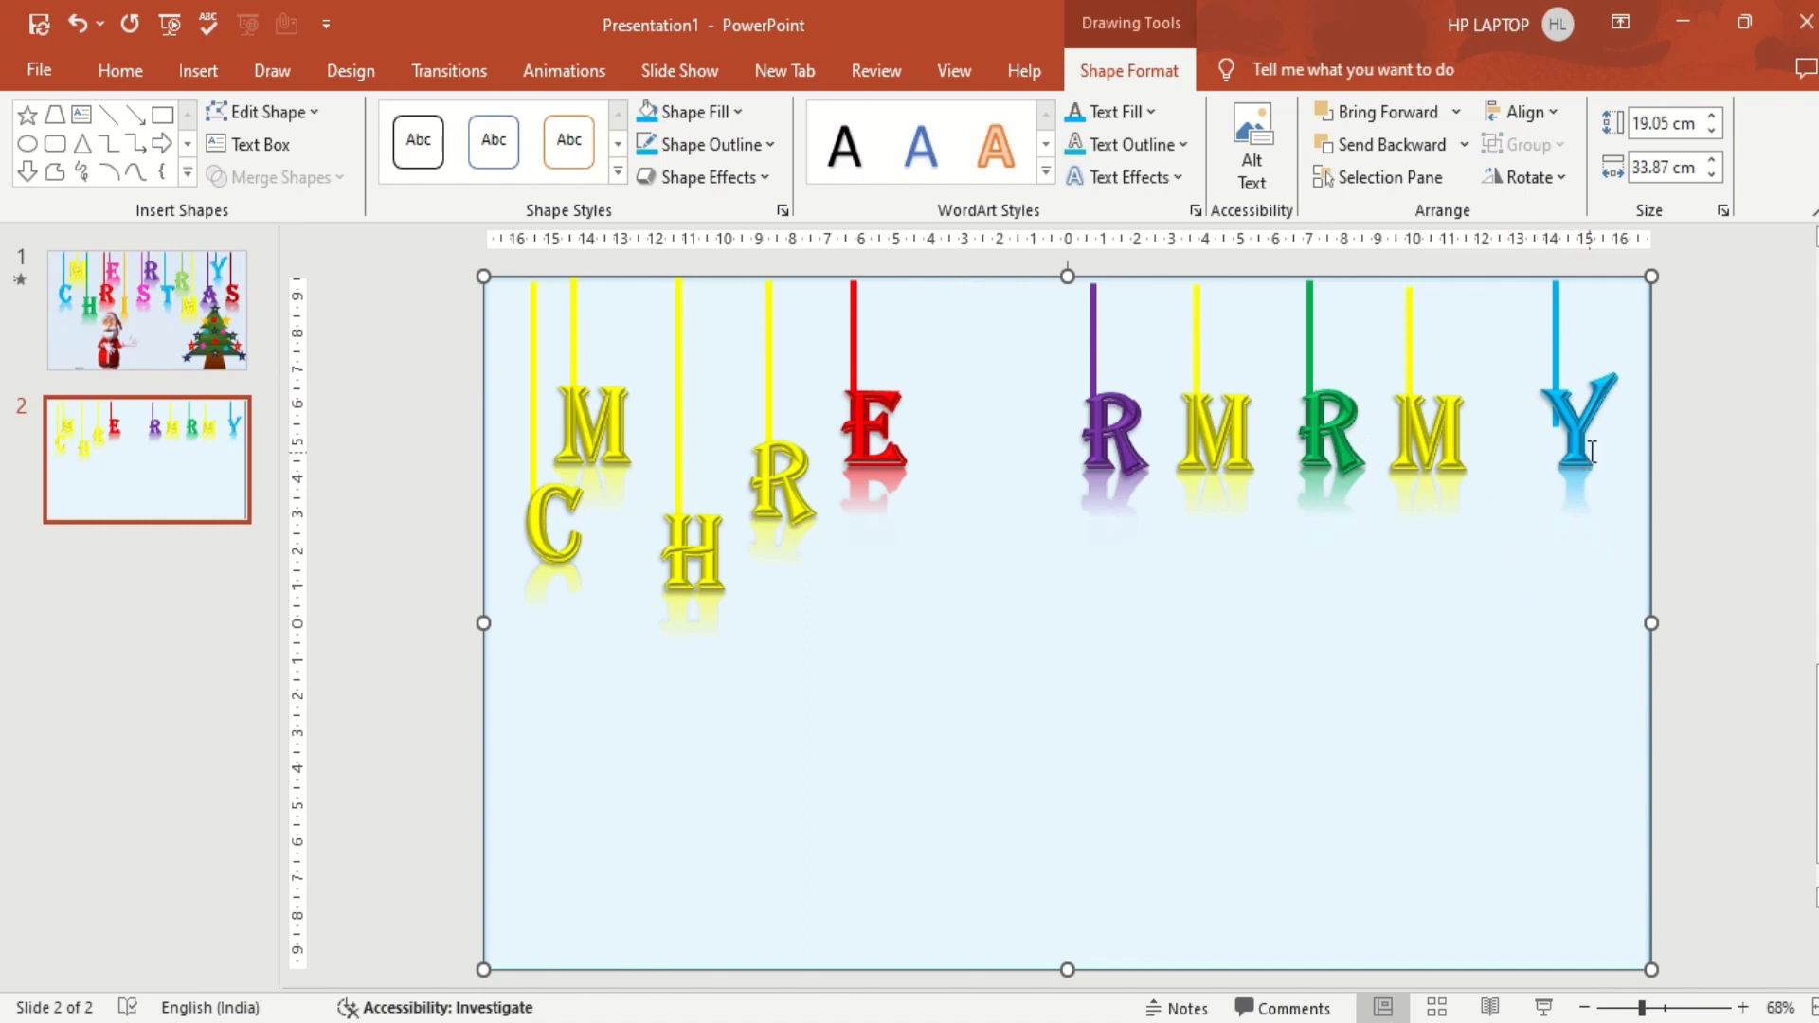
pyautogui.click(1585, 445)
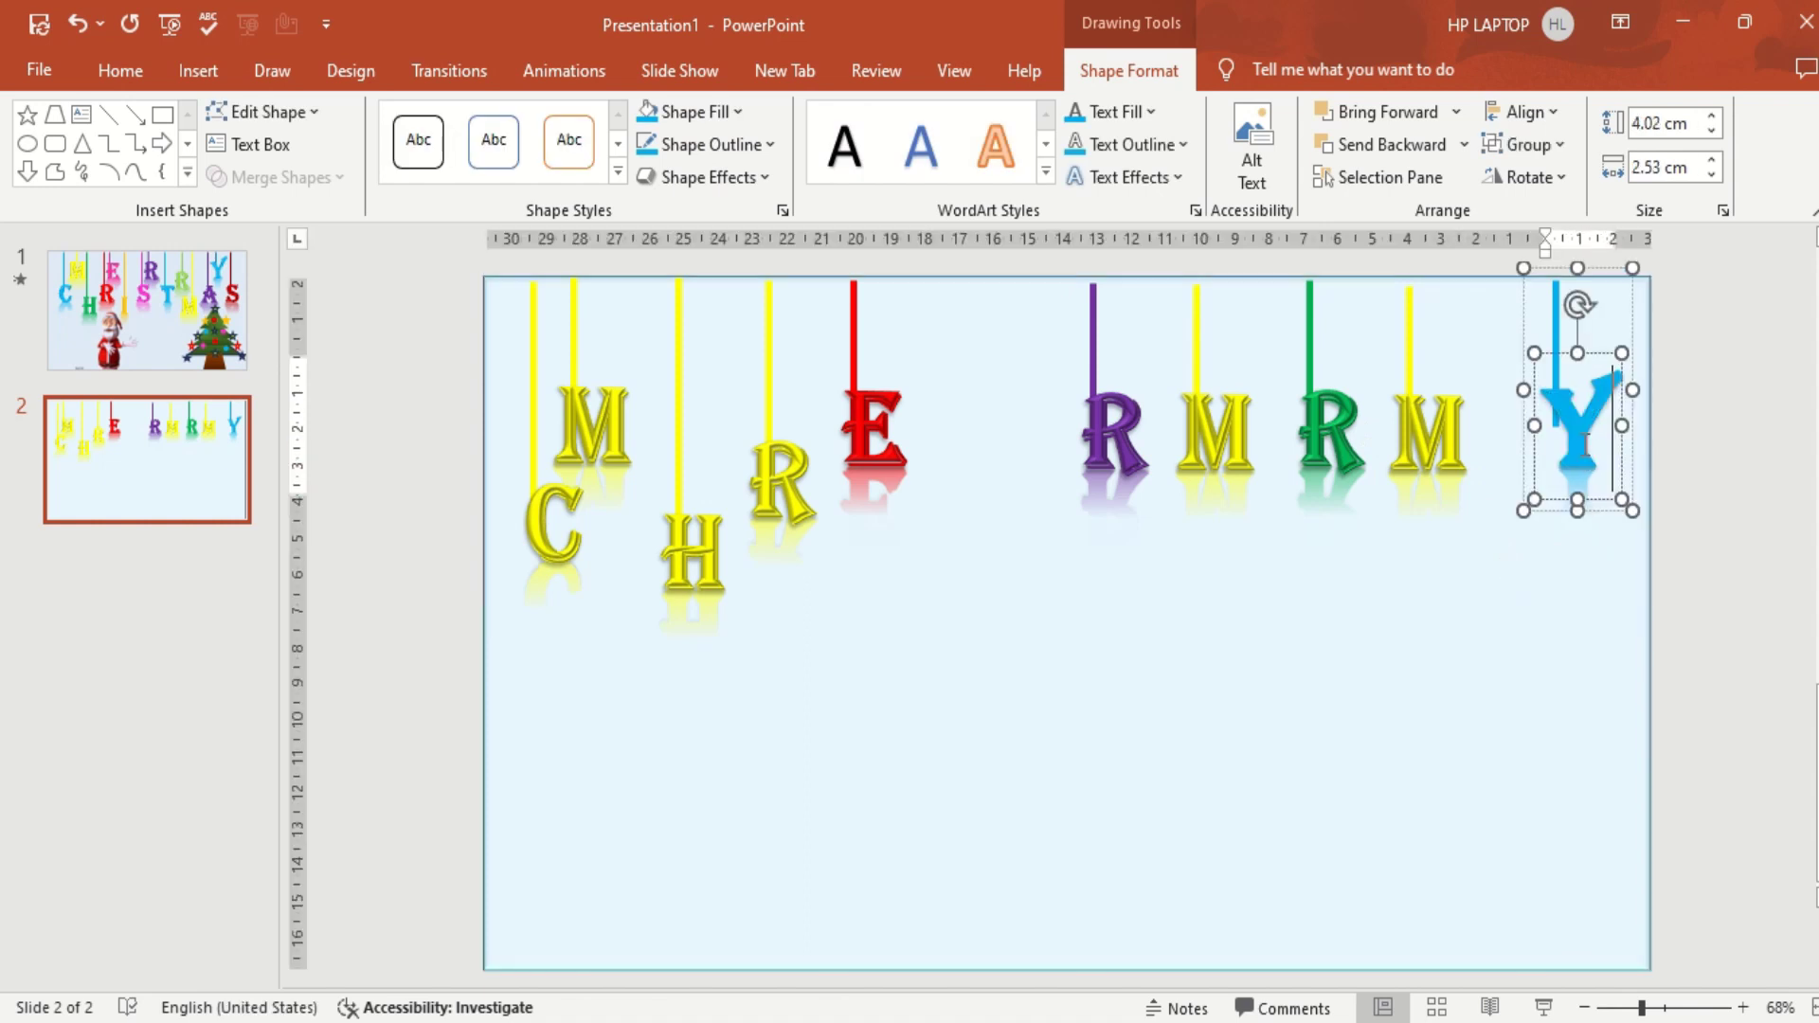
pyautogui.click(1600, 349)
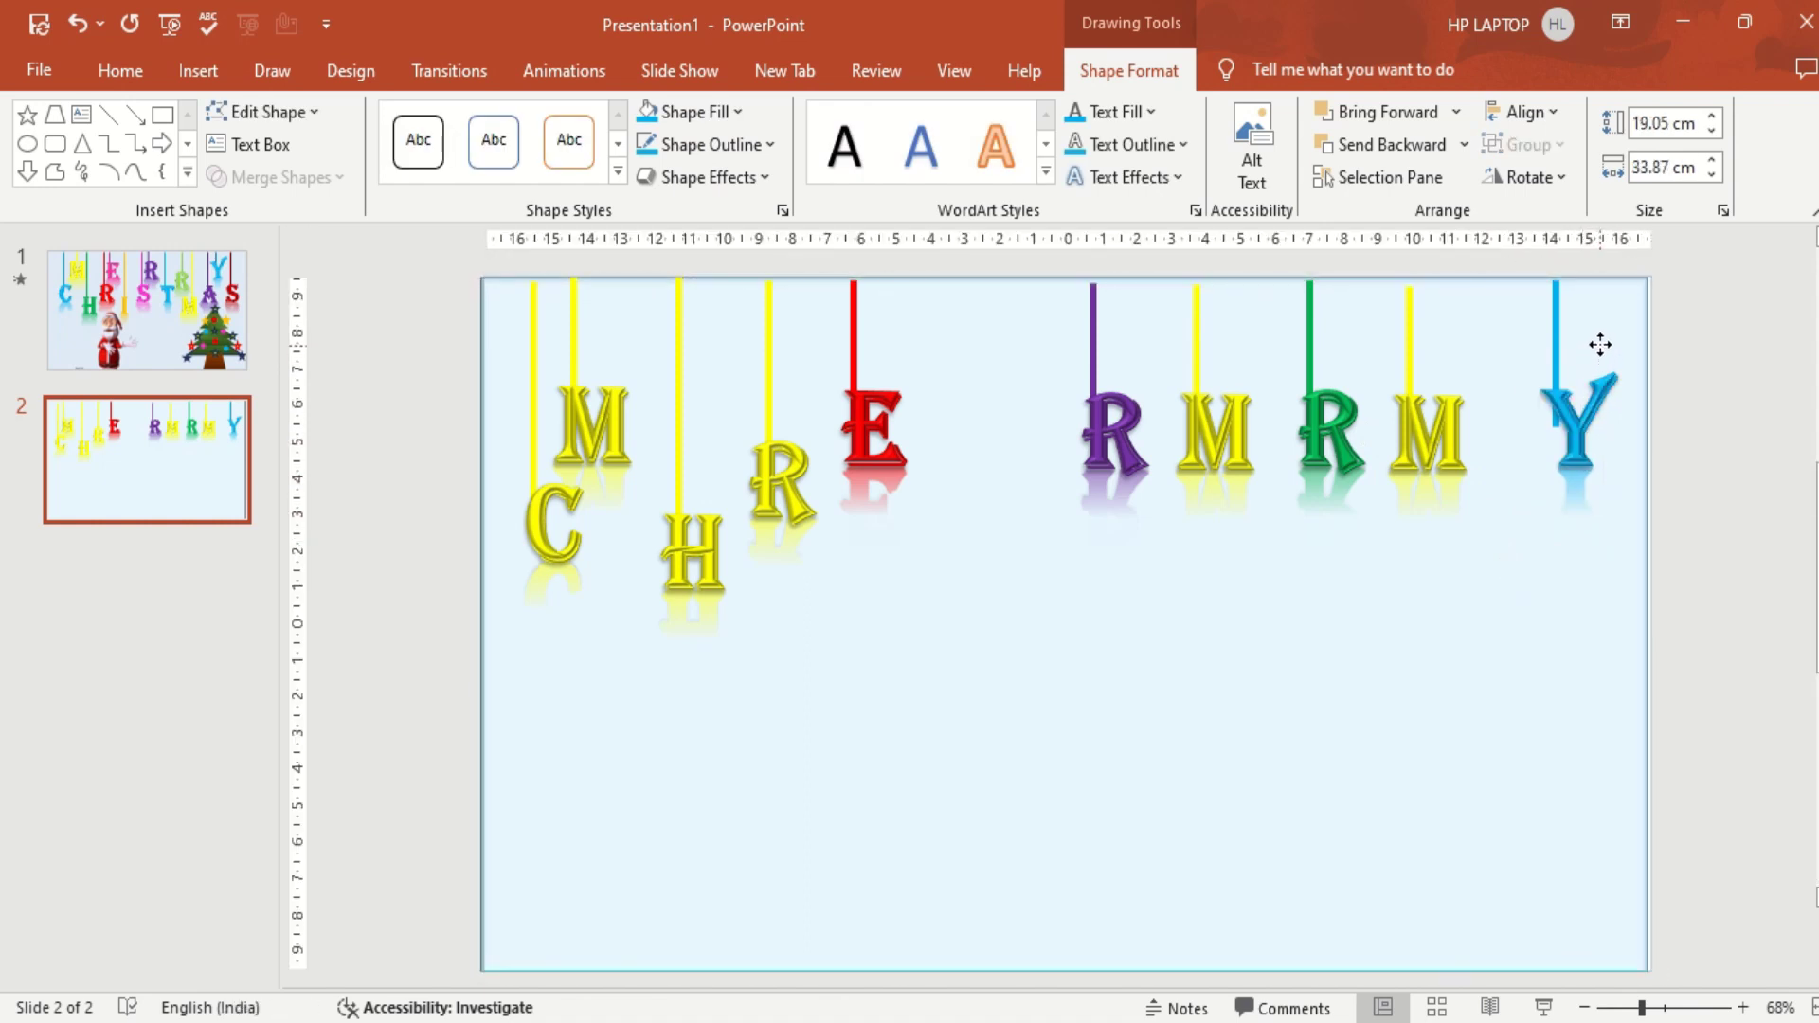
pyautogui.click(1601, 349)
pyautogui.click(1577, 438)
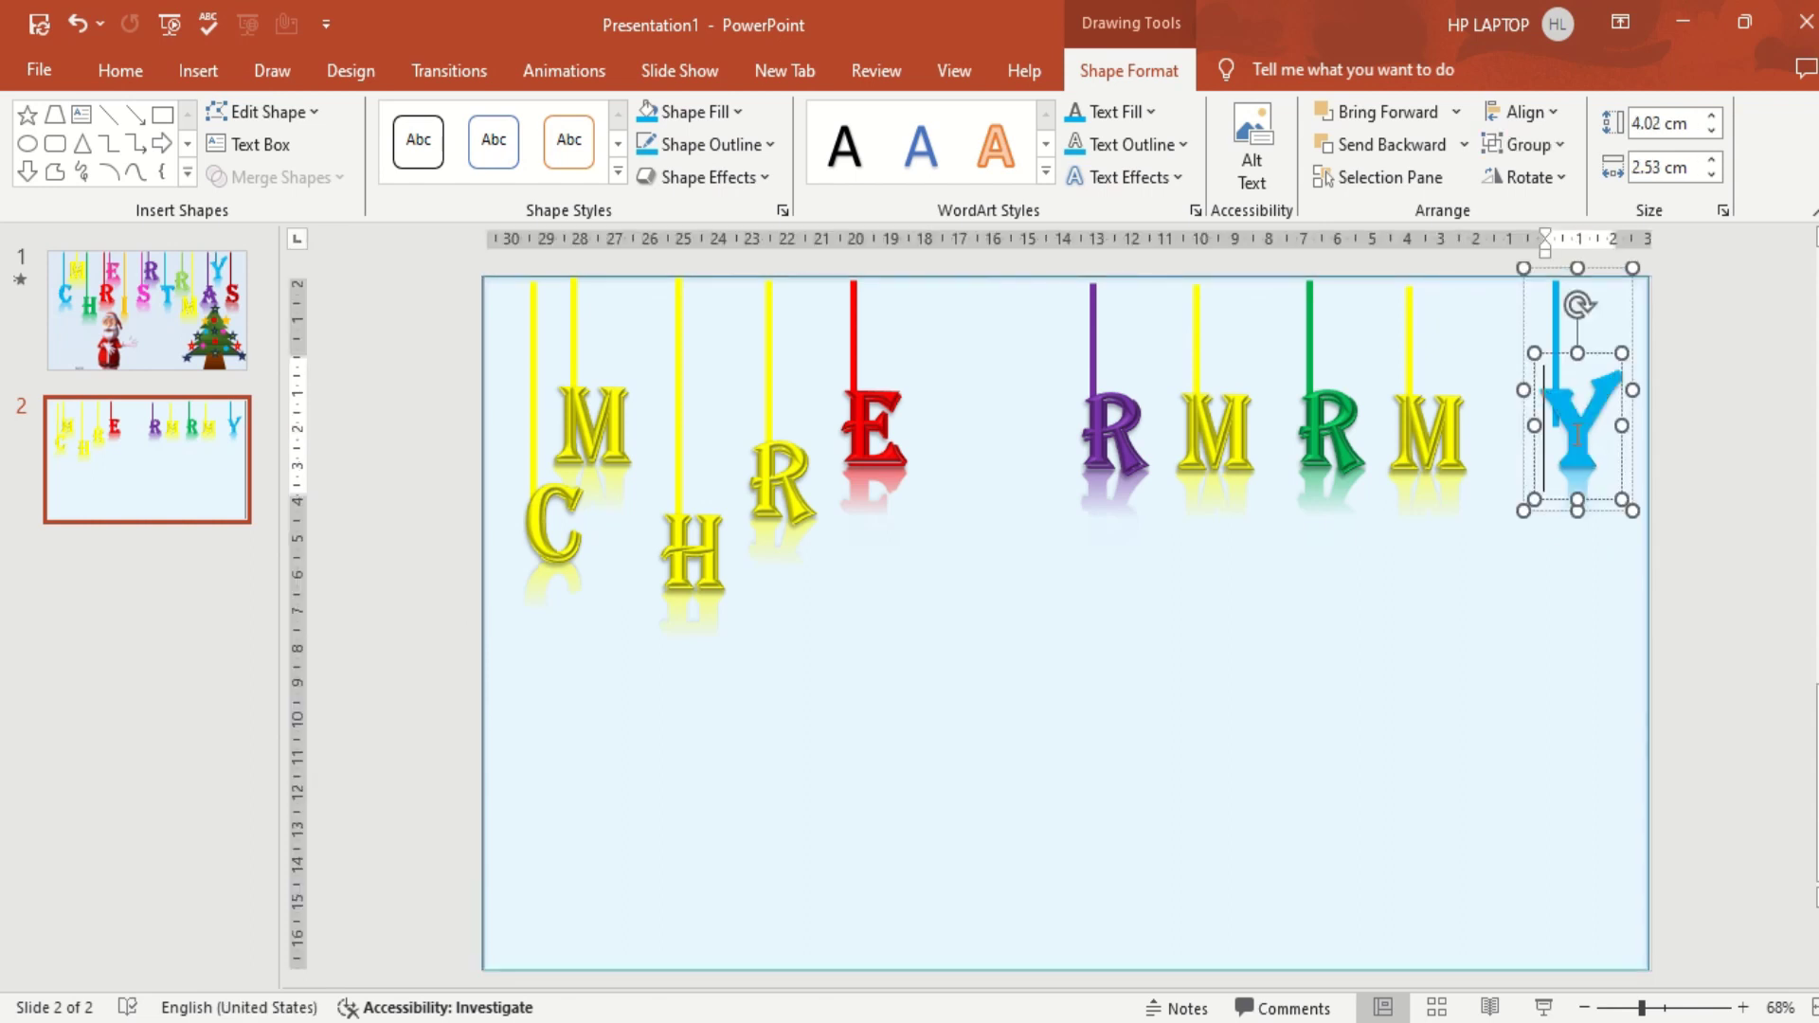
pyautogui.click(1592, 365)
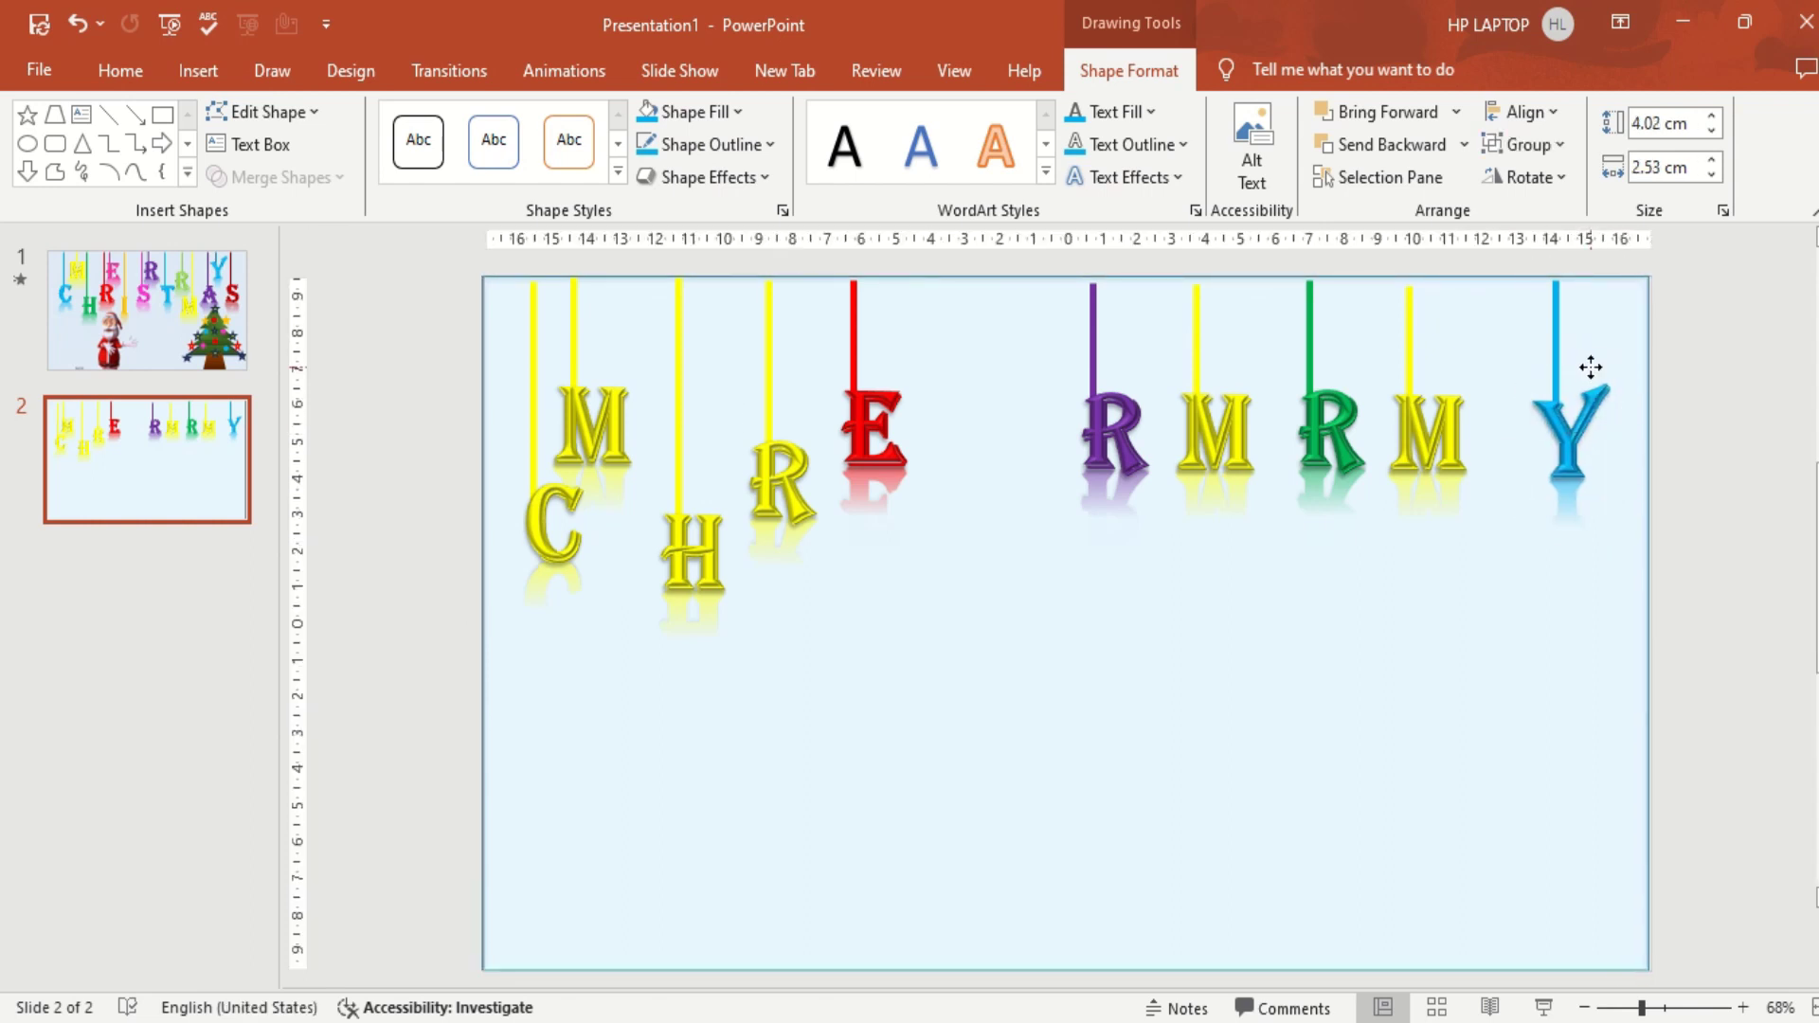
pyautogui.click(1345, 720)
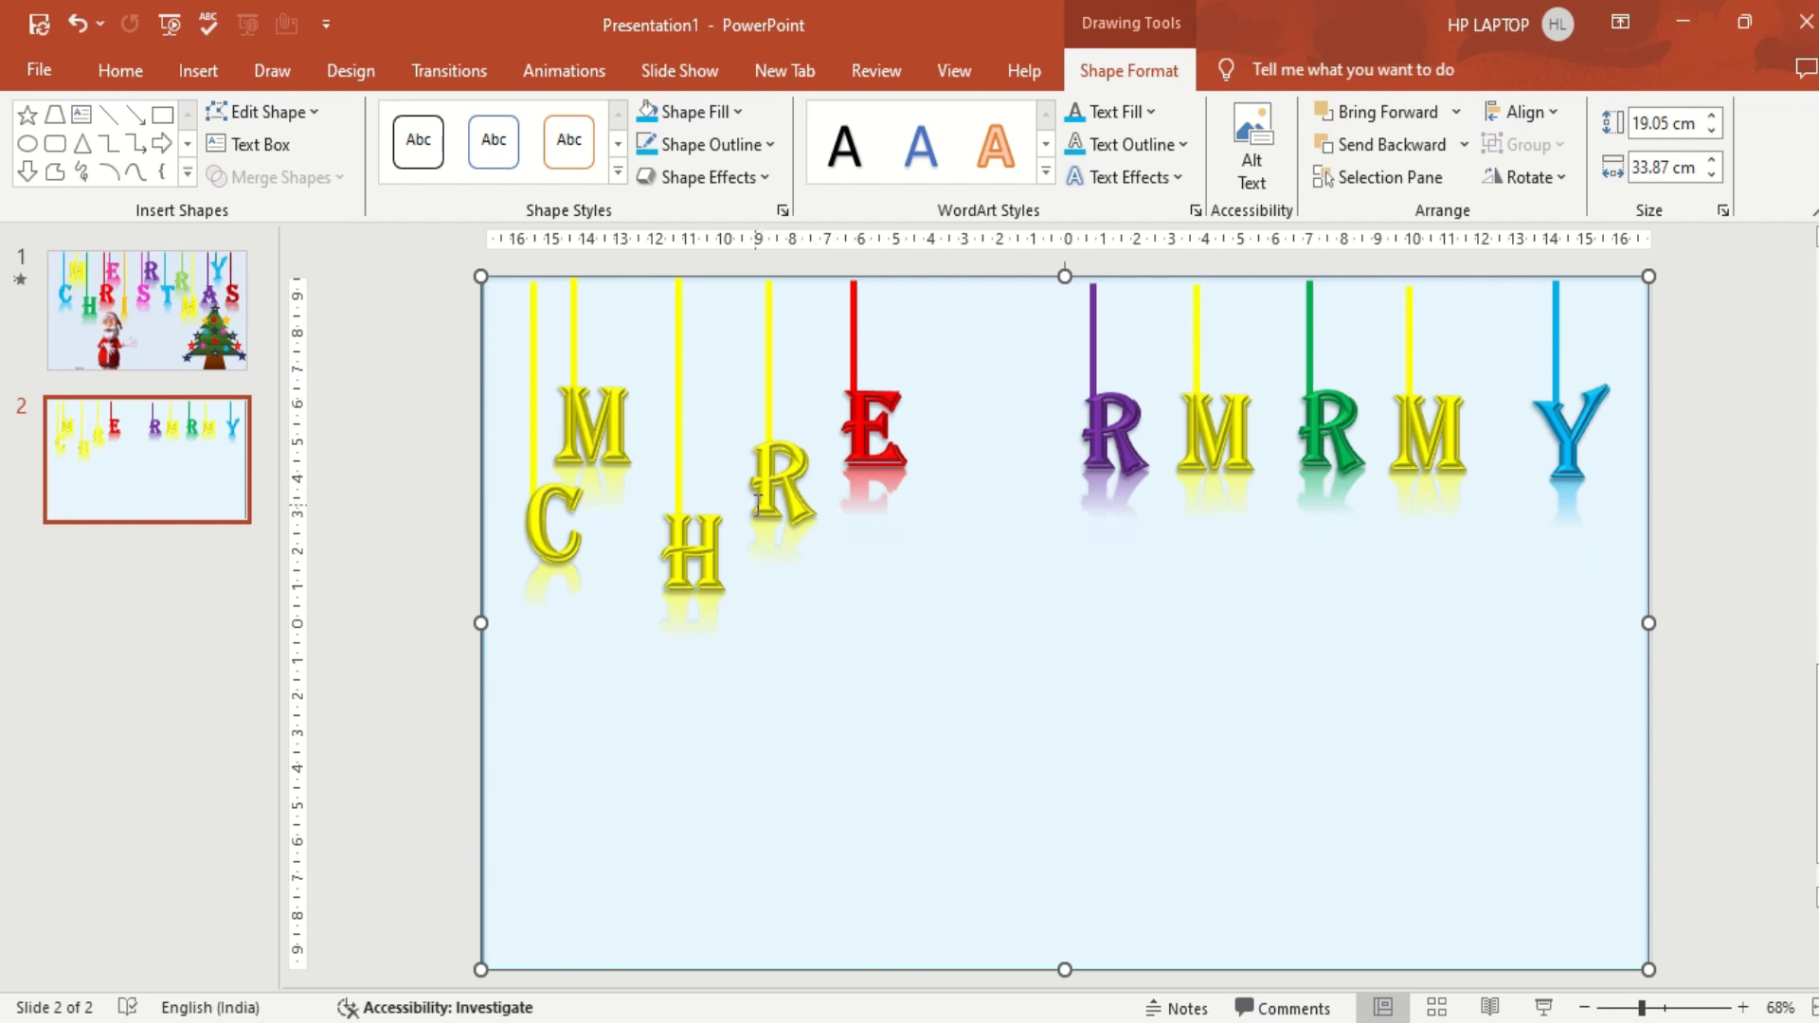
# Duplicate the hanging yellow H with Ctrl+D and place the copy after the red E.
pyautogui.click(678, 494)
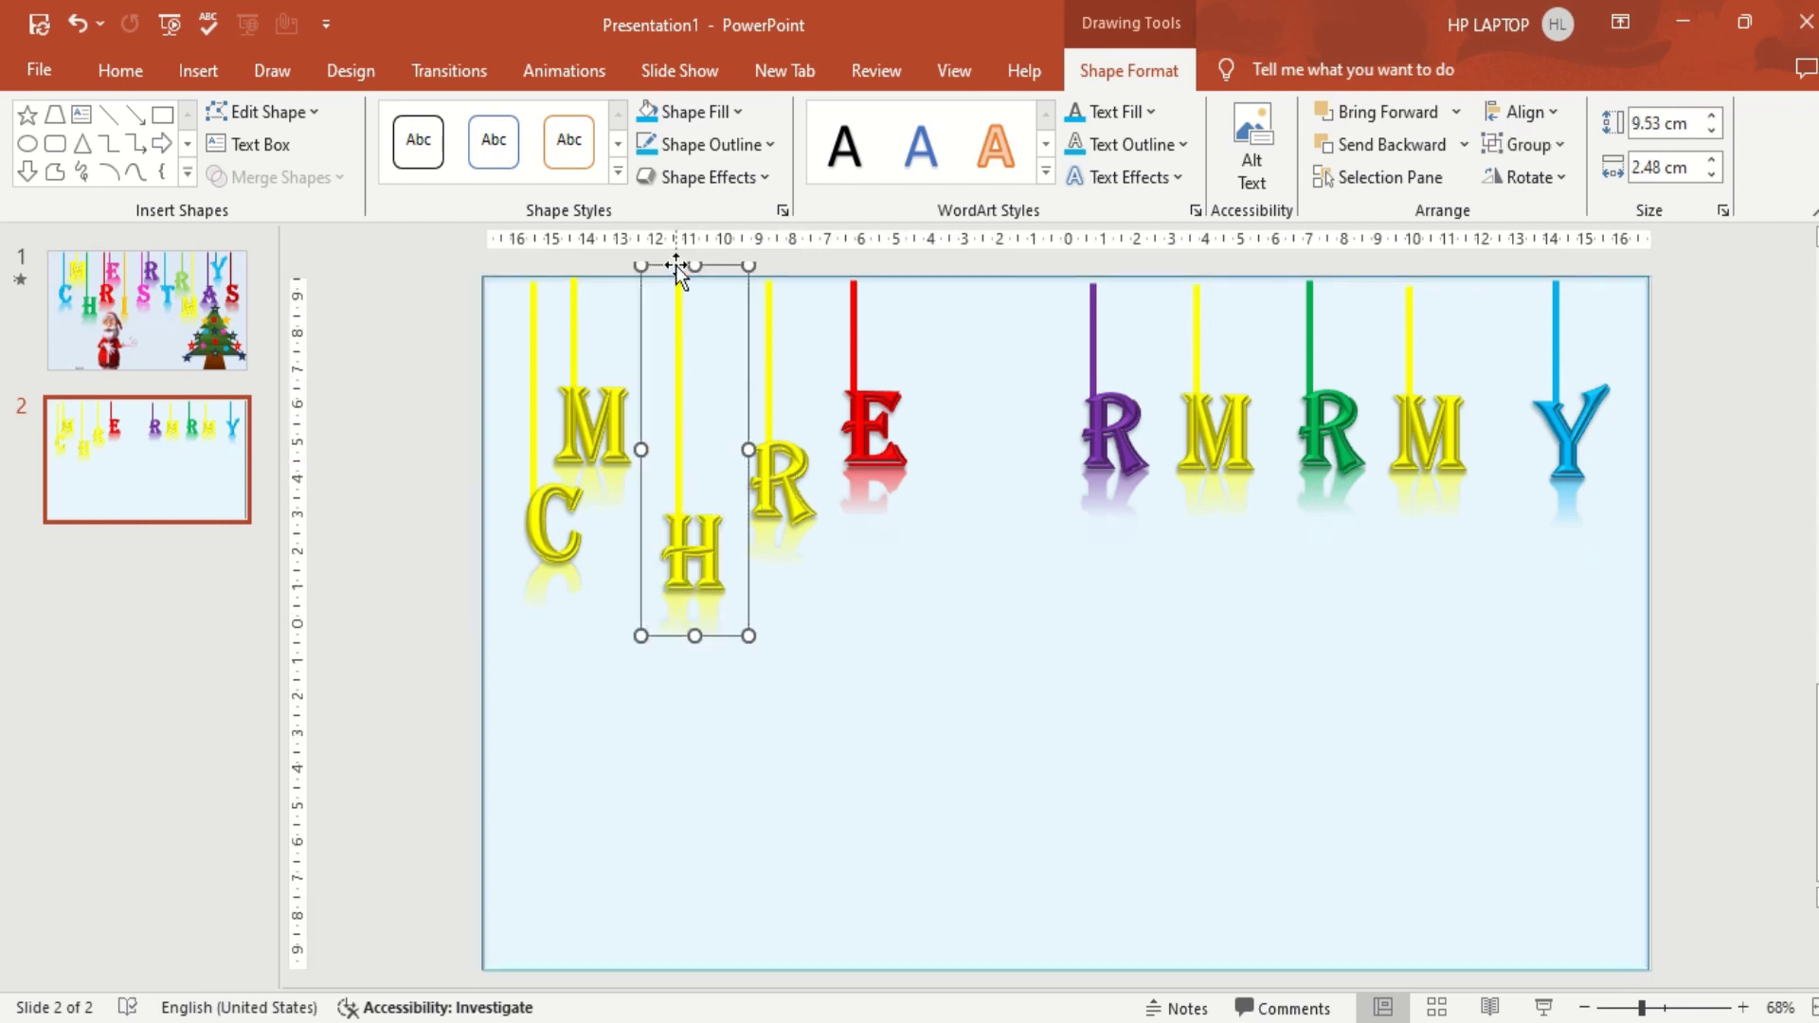
pyautogui.hotkey('ctrl', 'd')
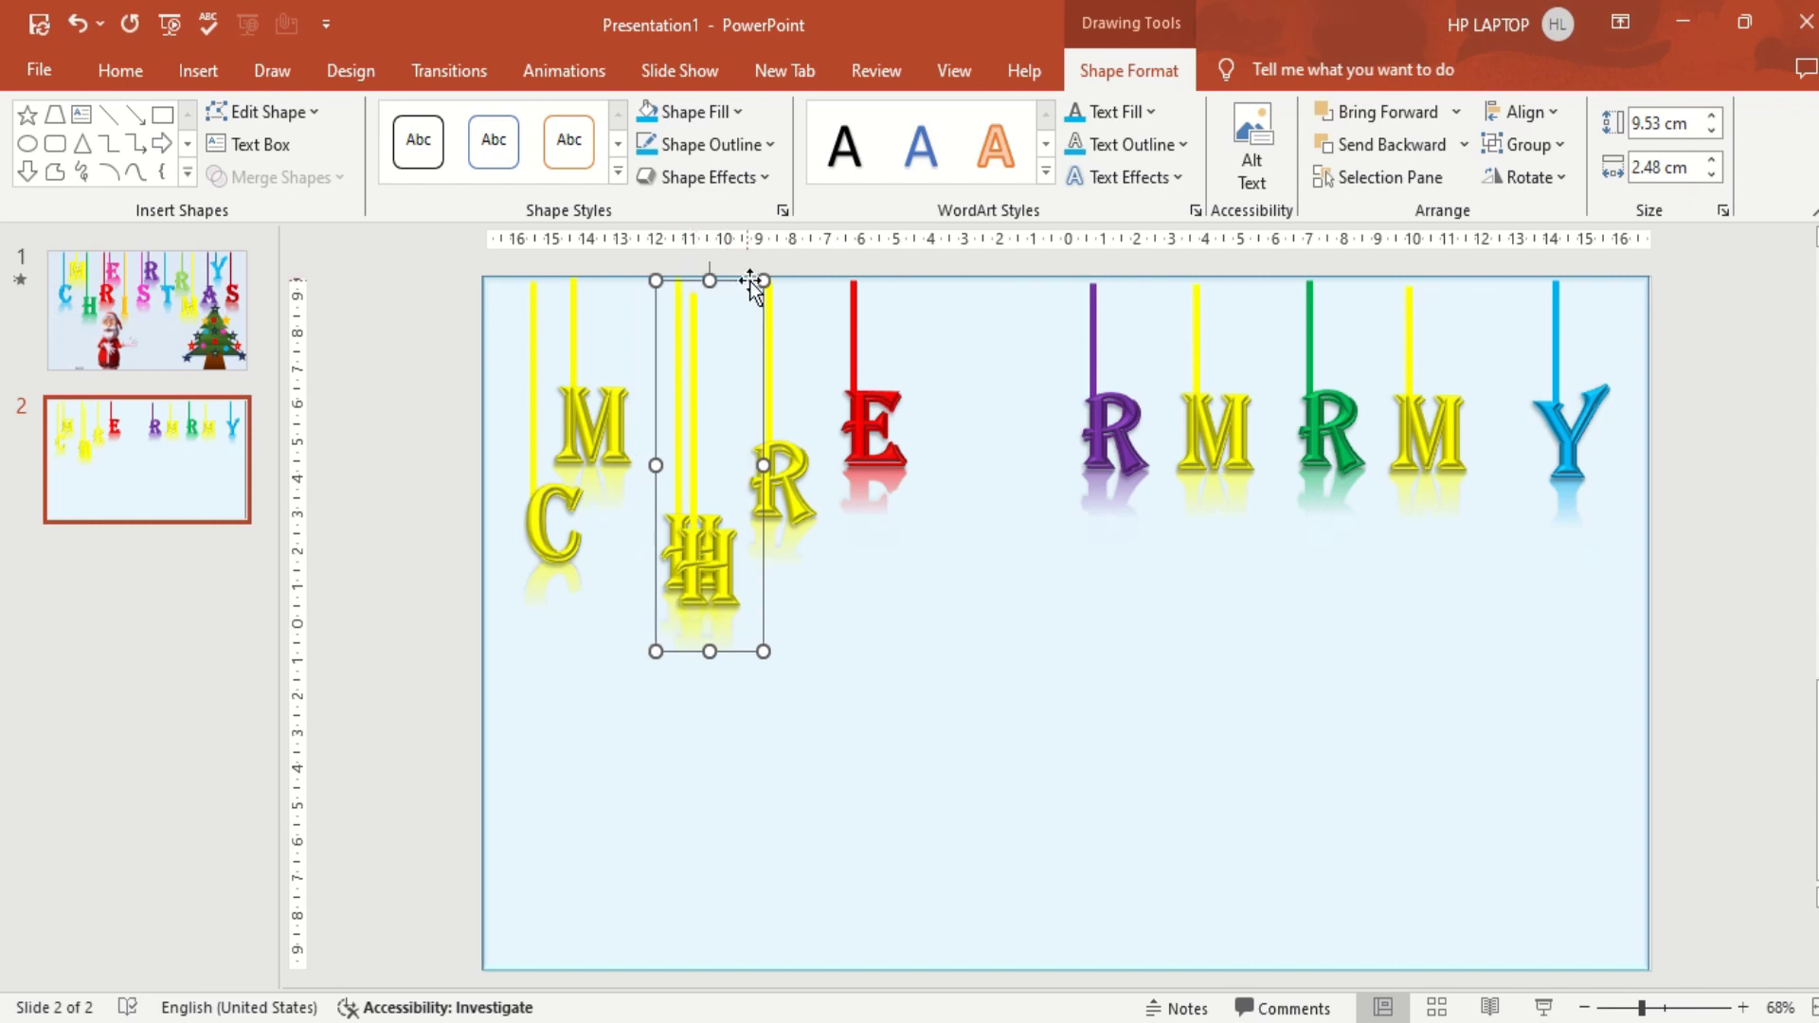
pyautogui.moveTo(696, 273)
pyautogui.mouseDown()
pyautogui.moveTo(978, 284)
pyautogui.moveTo(980, 261)
pyautogui.mouseUp()
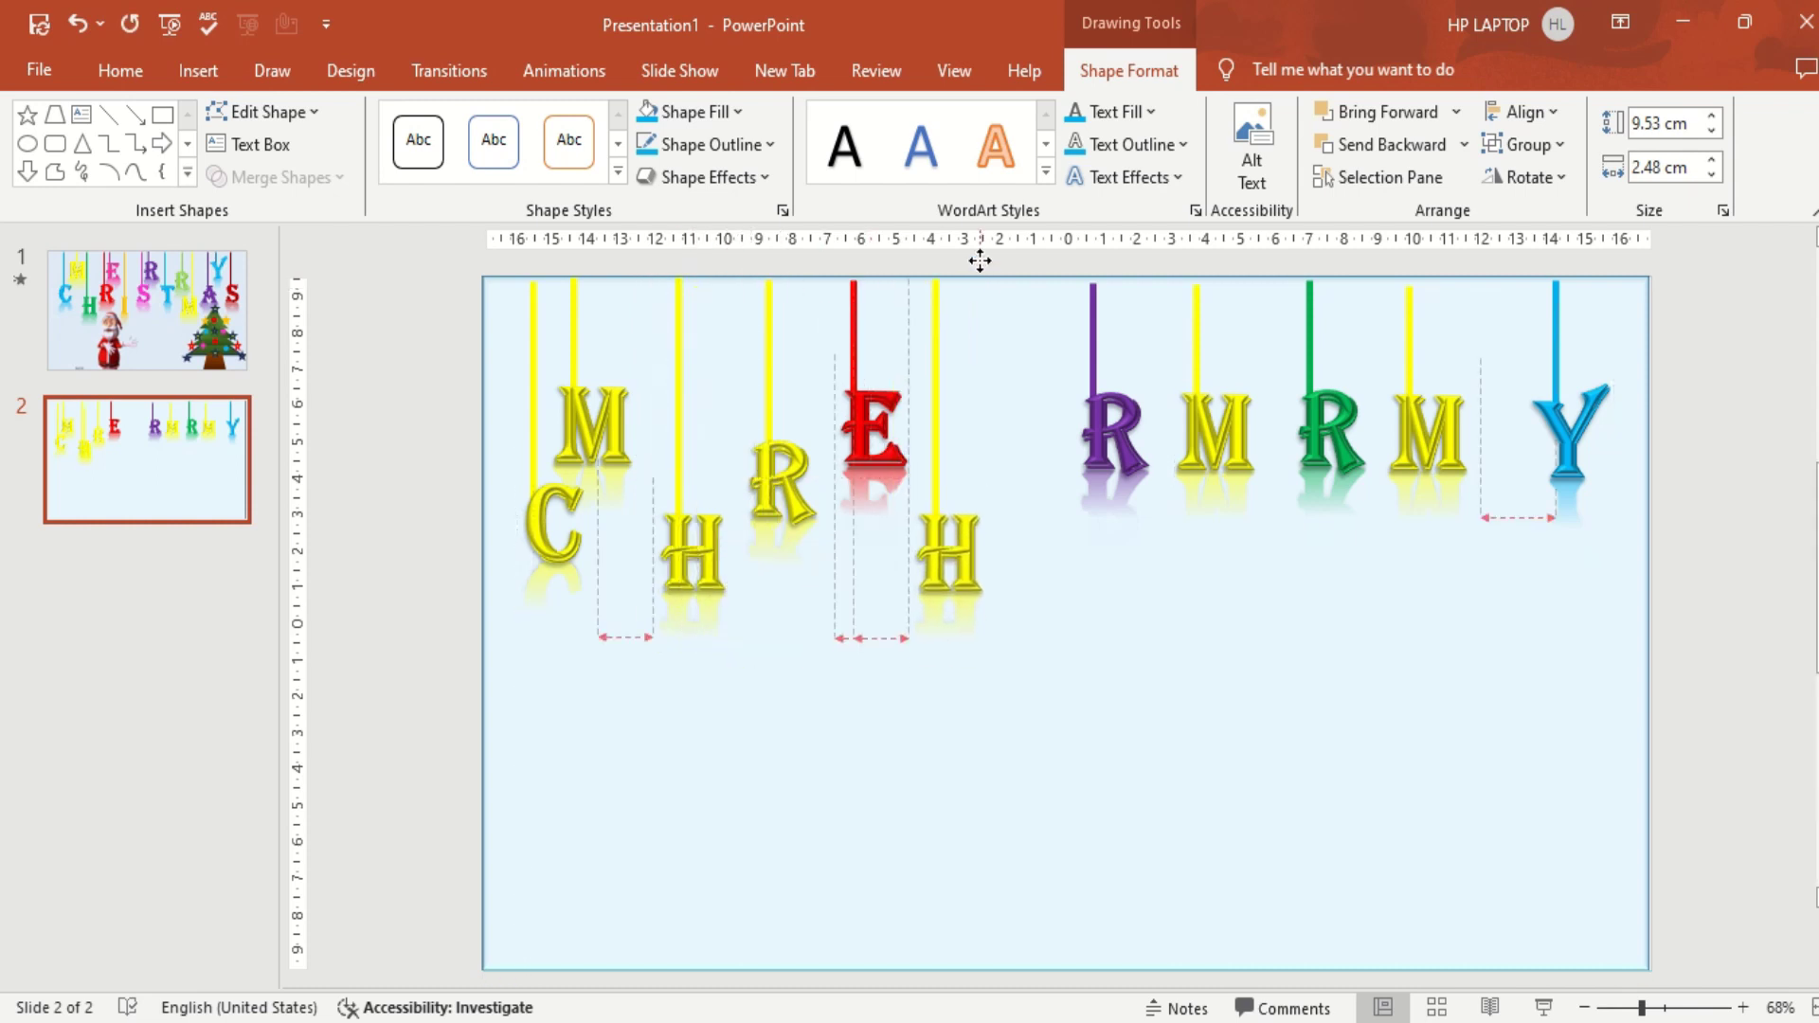
pyautogui.hotkey('ctrl', 'z')
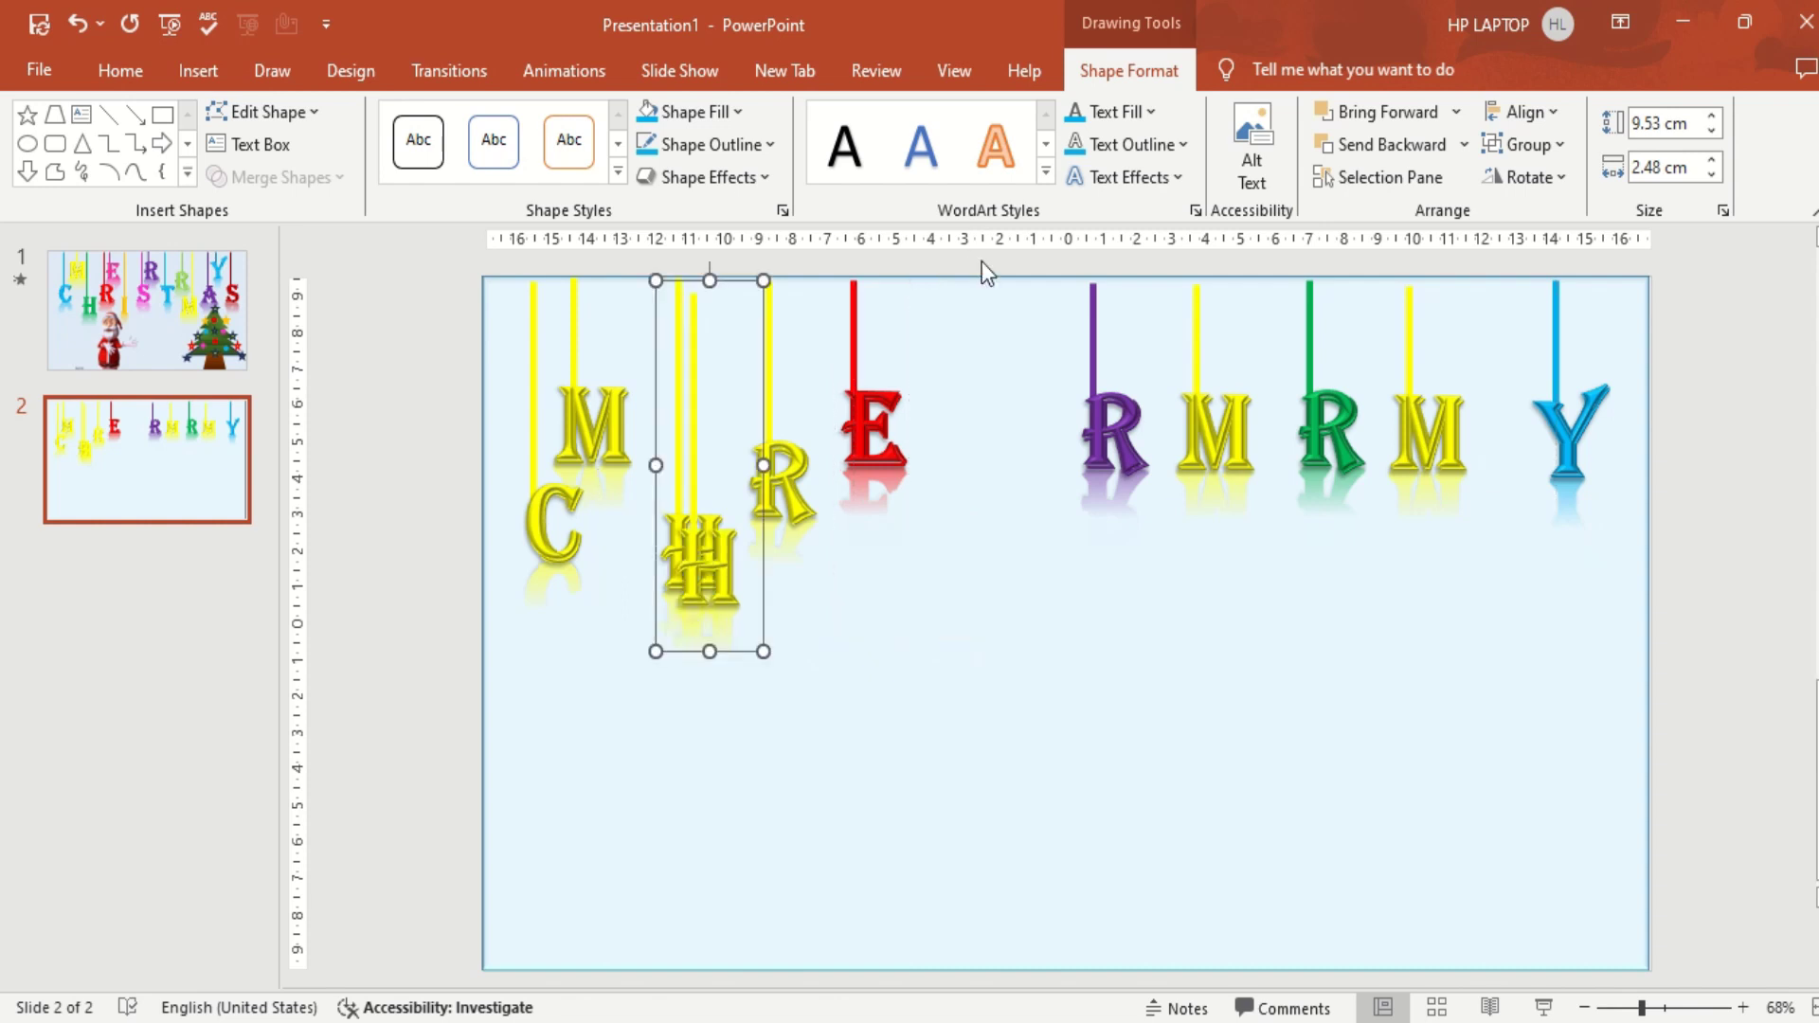
pyautogui.moveTo(691, 284)
pyautogui.mouseDown()
pyautogui.moveTo(950, 272)
pyautogui.moveTo(933, 268)
pyautogui.mouseUp()
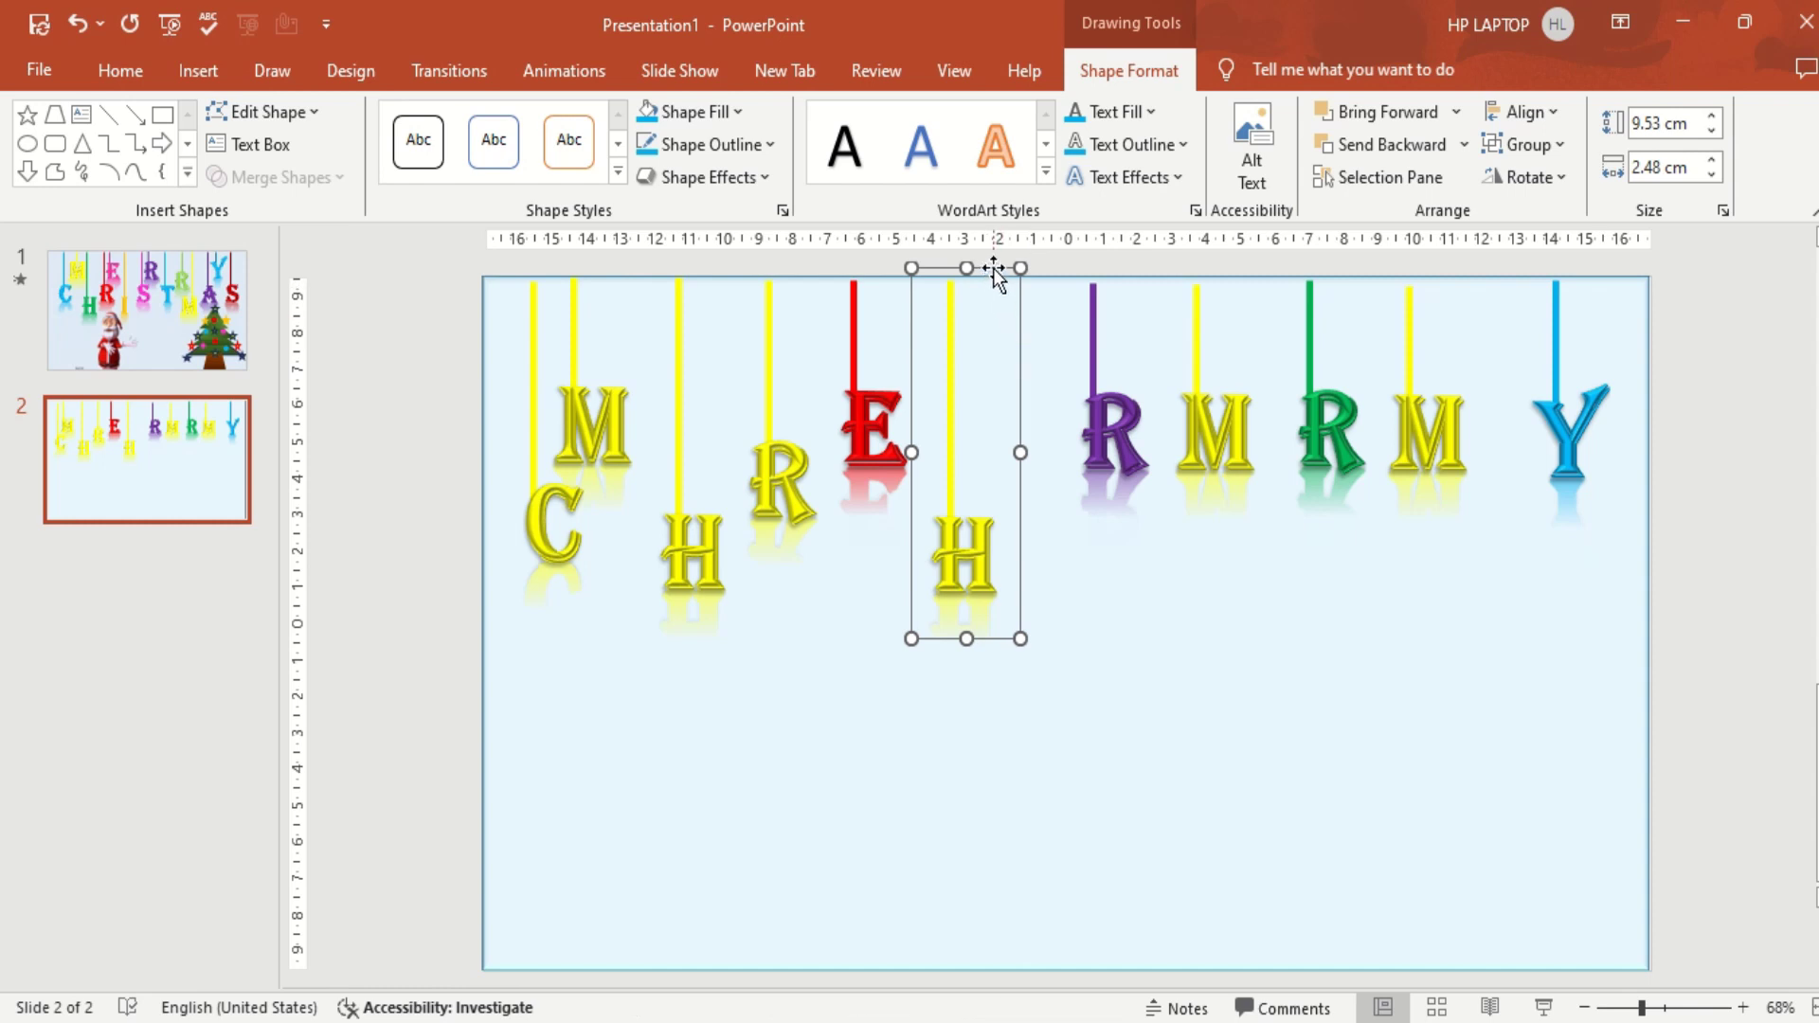
# Make another H copy, delete the yellow M, and put the copy after the purple R.
pyautogui.hotkey('ctrl', 'd')
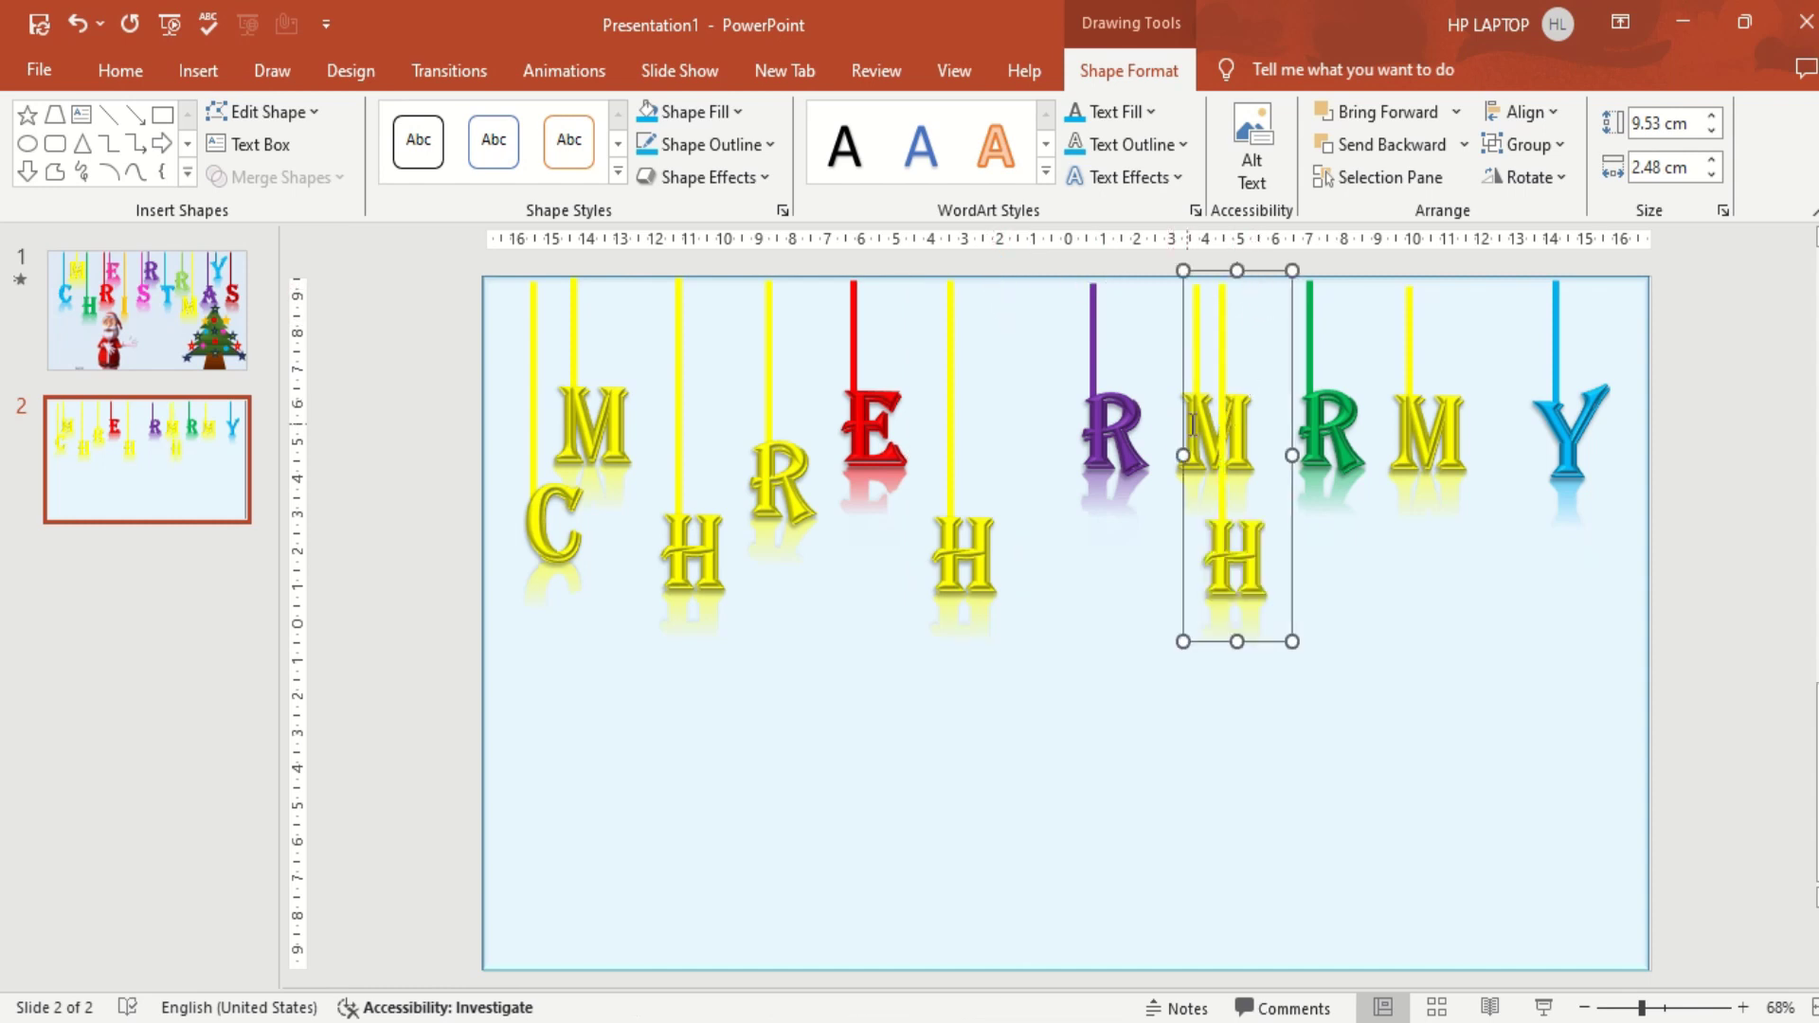
pyautogui.click(1198, 419)
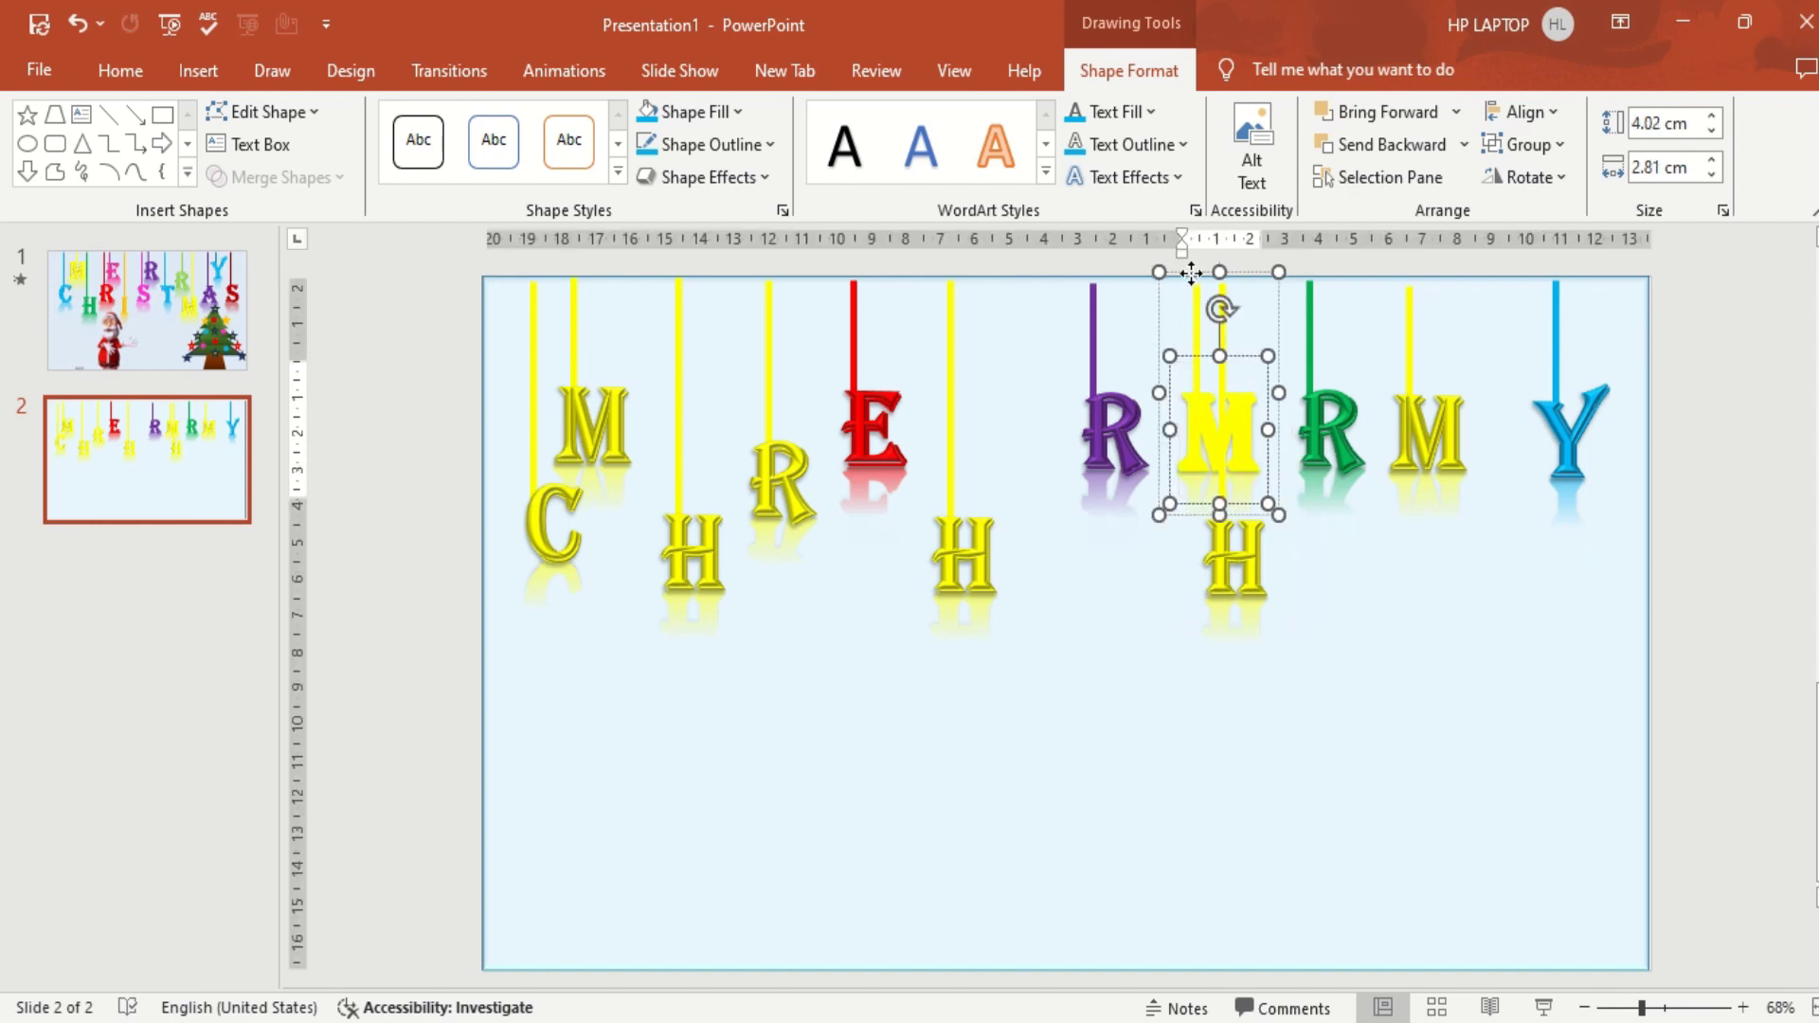
pyautogui.press('Delete')
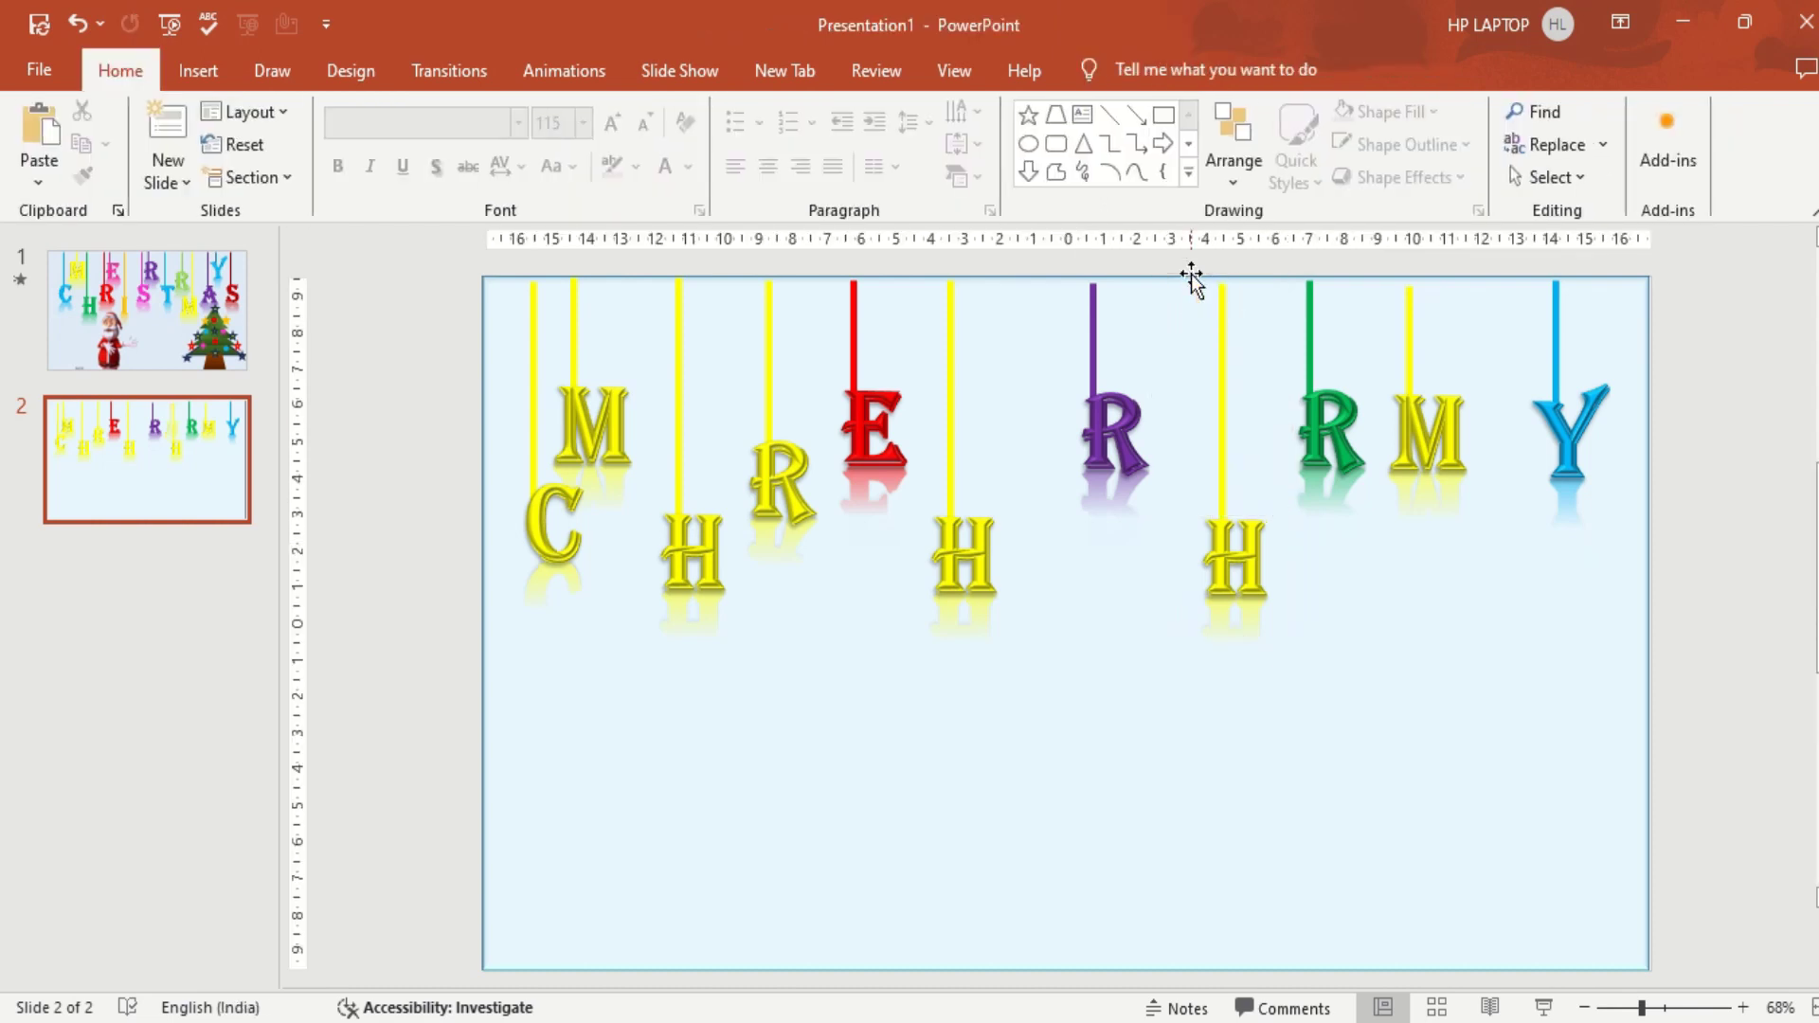
pyautogui.click(1219, 310)
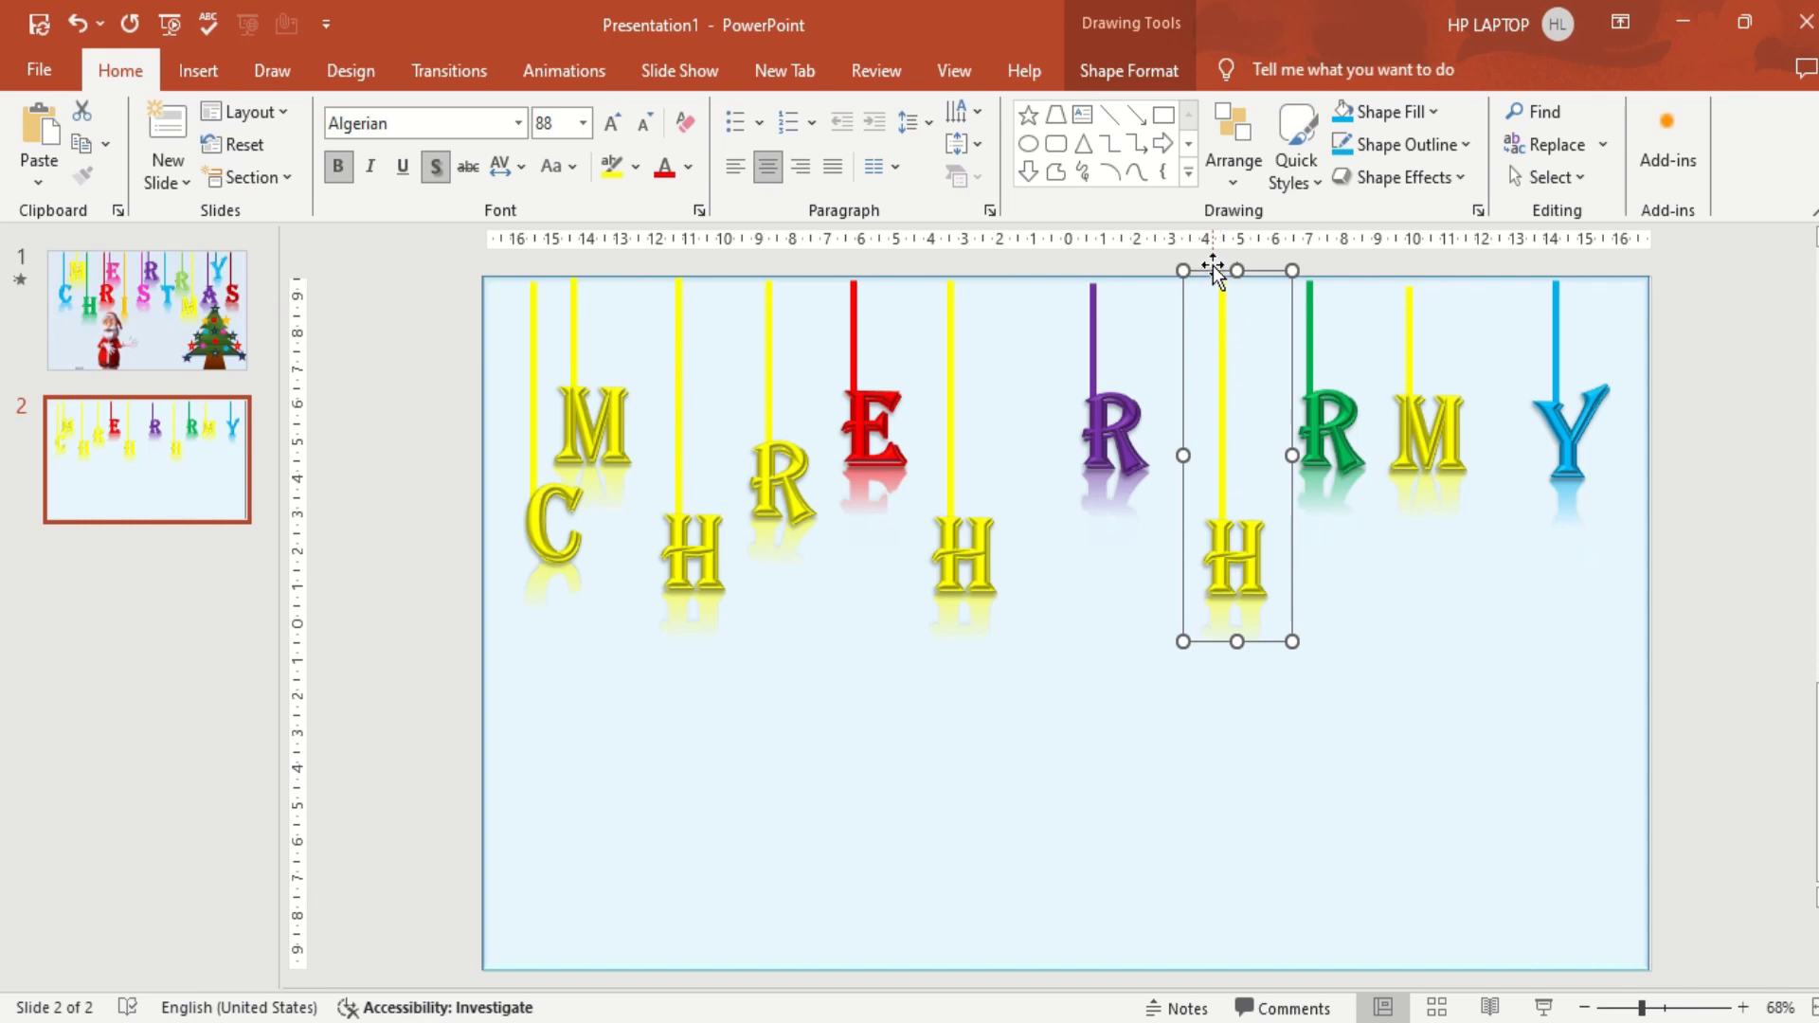
pyautogui.moveTo(1213, 265); pyautogui.dragTo(1161, 261)
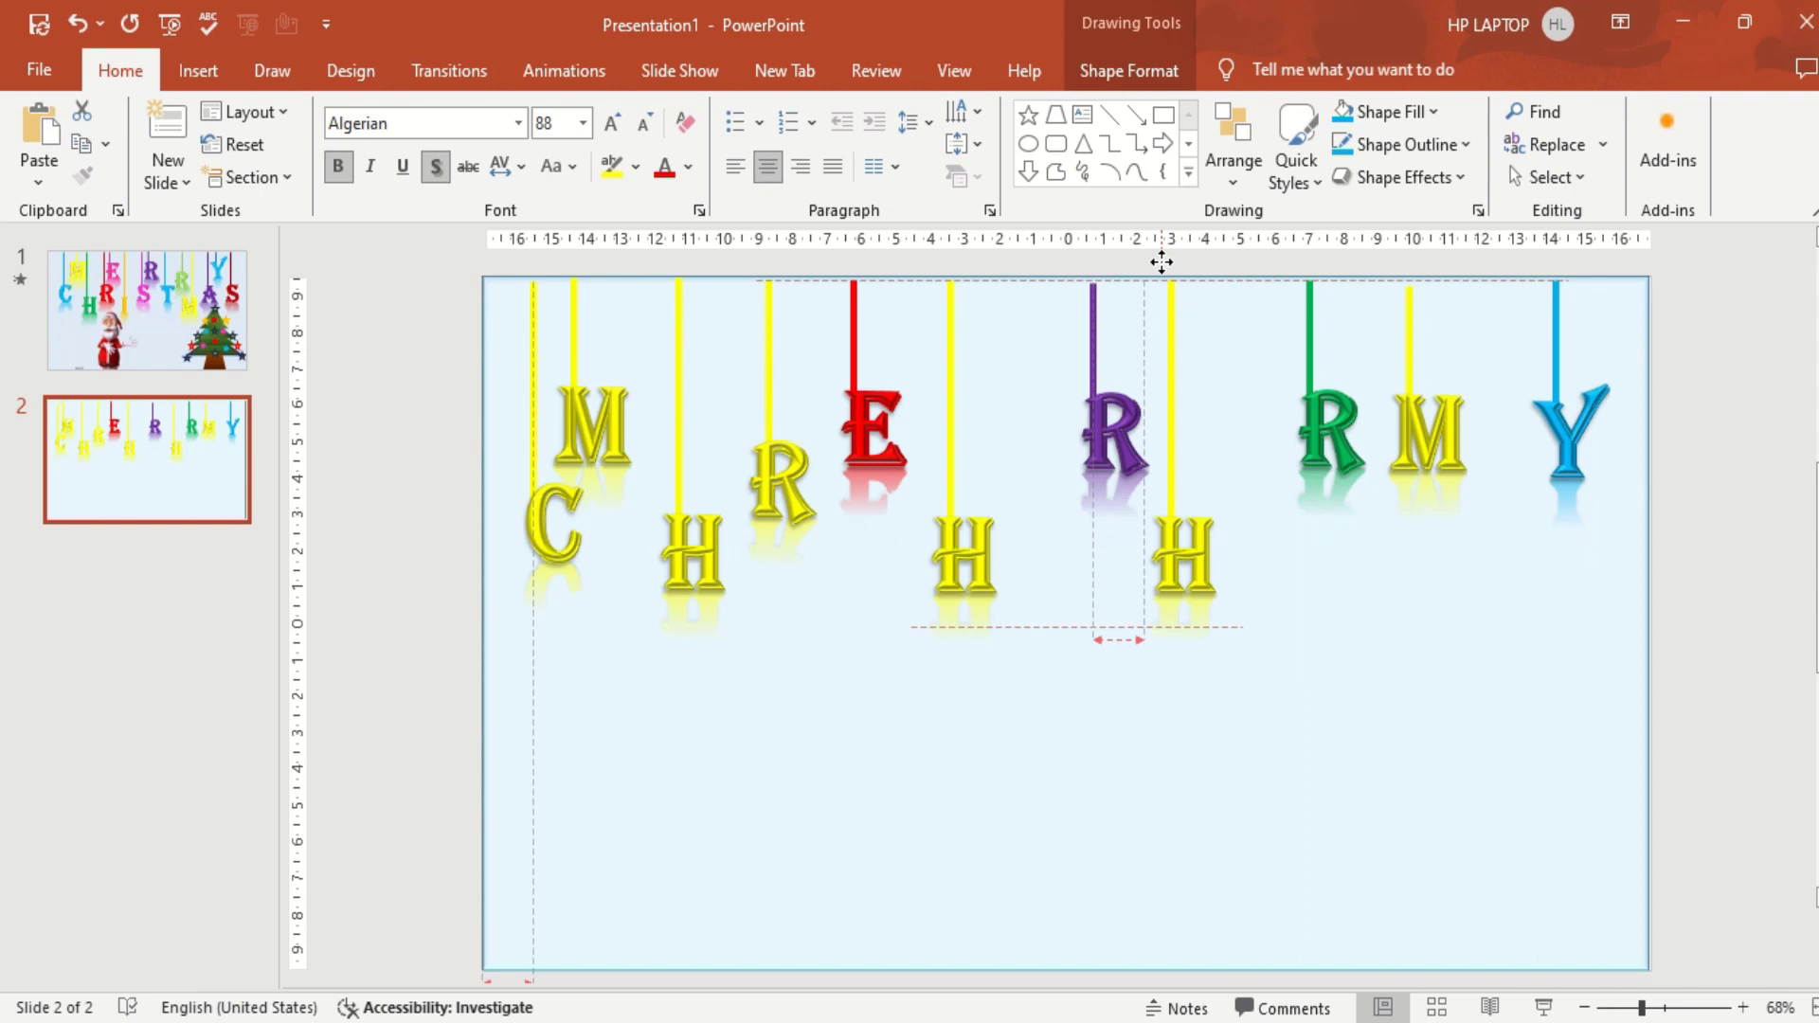
pyautogui.moveTo(1162, 261); pyautogui.dragTo(1162, 264)
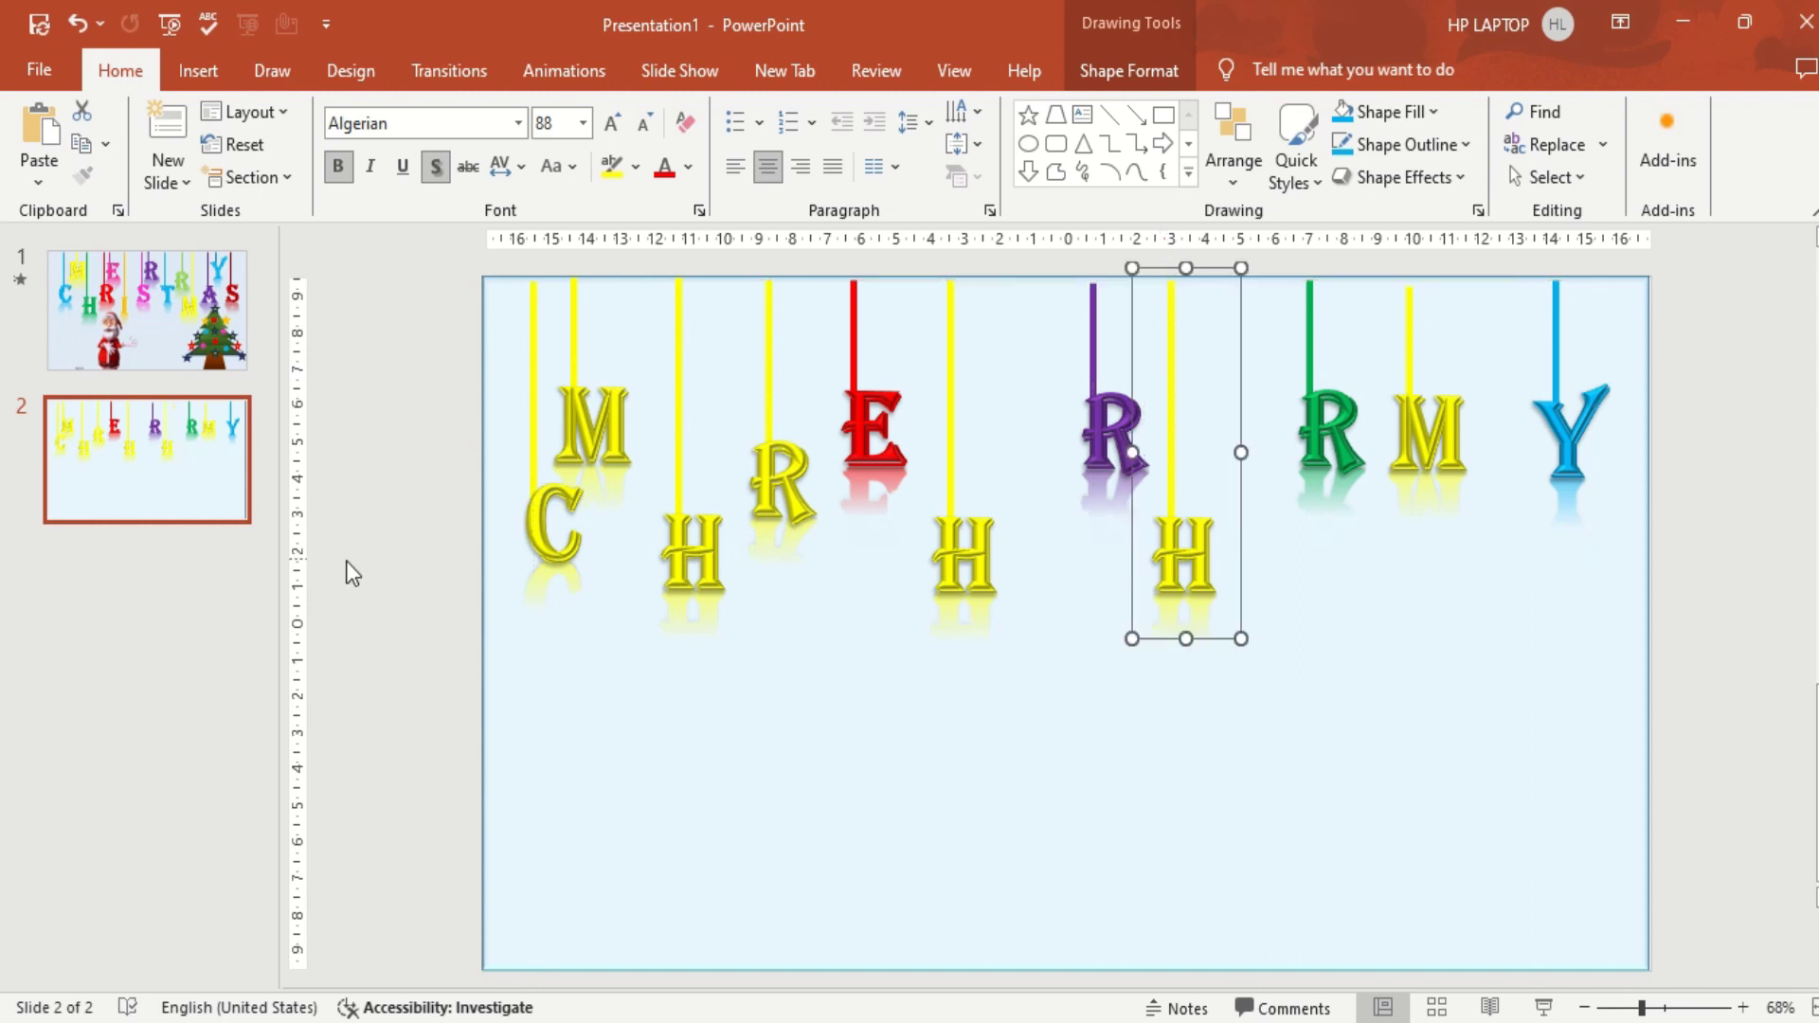
# Drag a copy of the hanging C right, nudging it three steps right and one up.
pyautogui.click(535, 495)
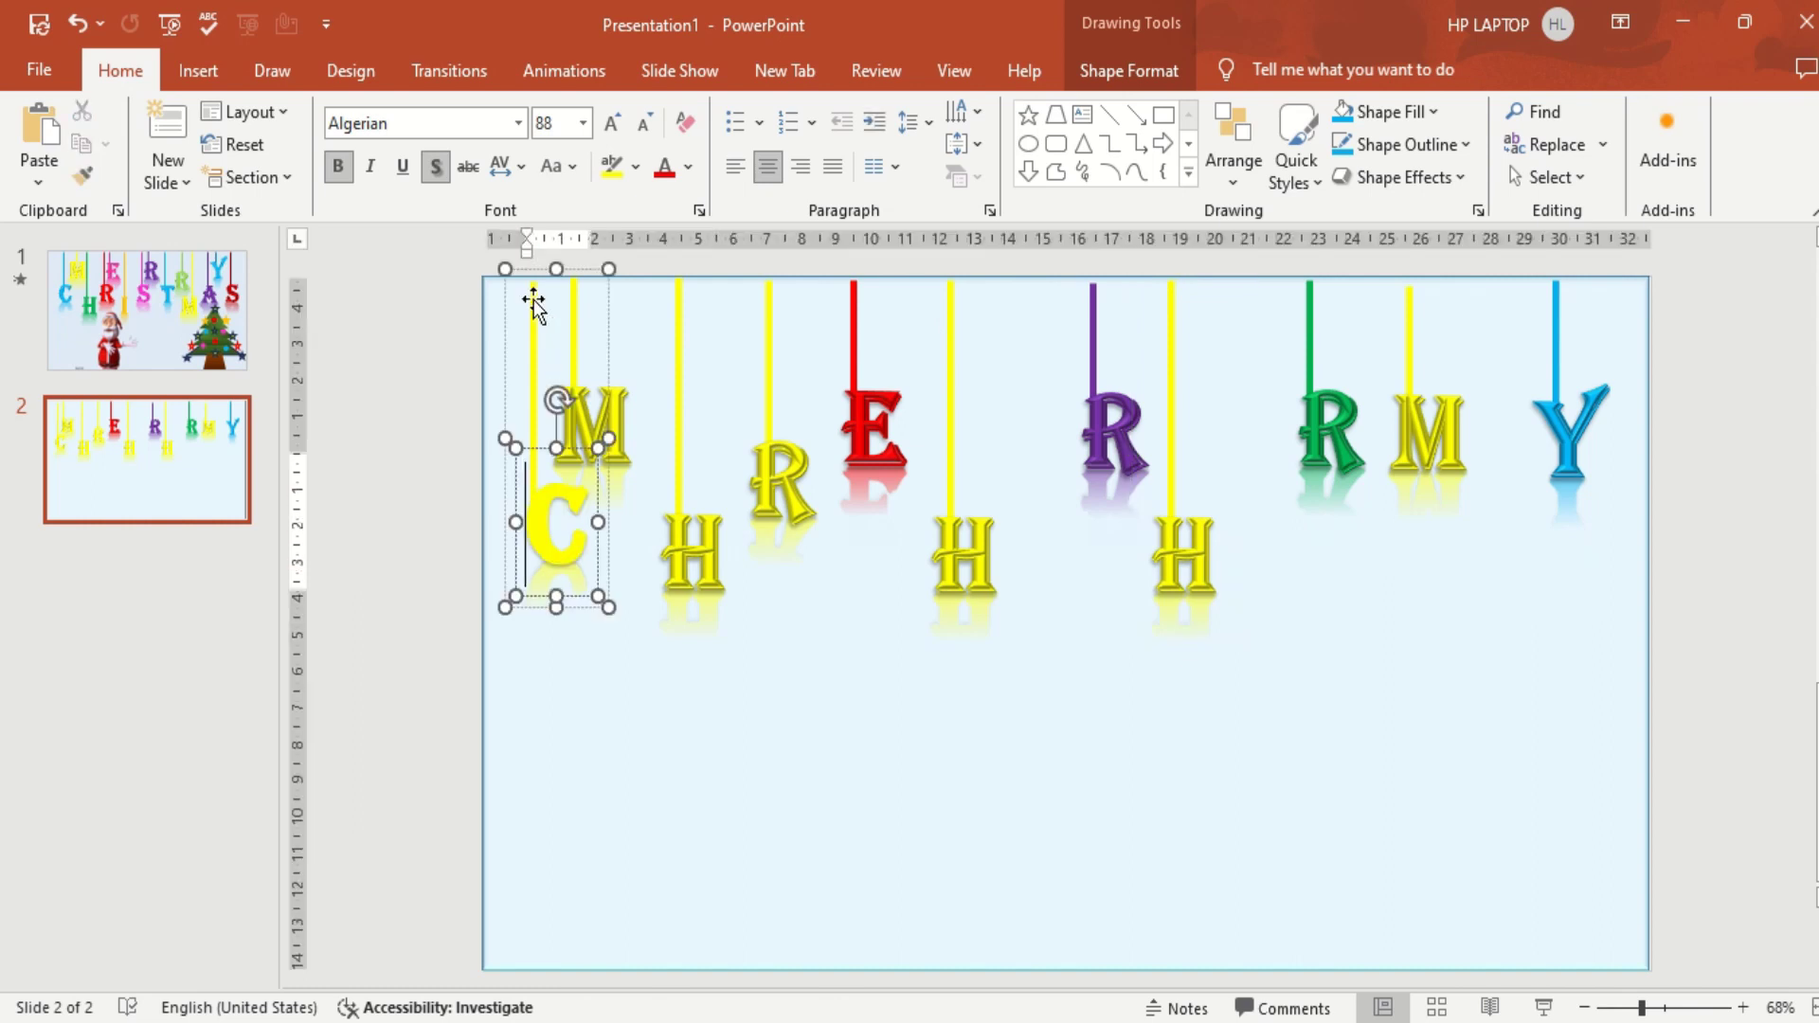
pyautogui.click(535, 267)
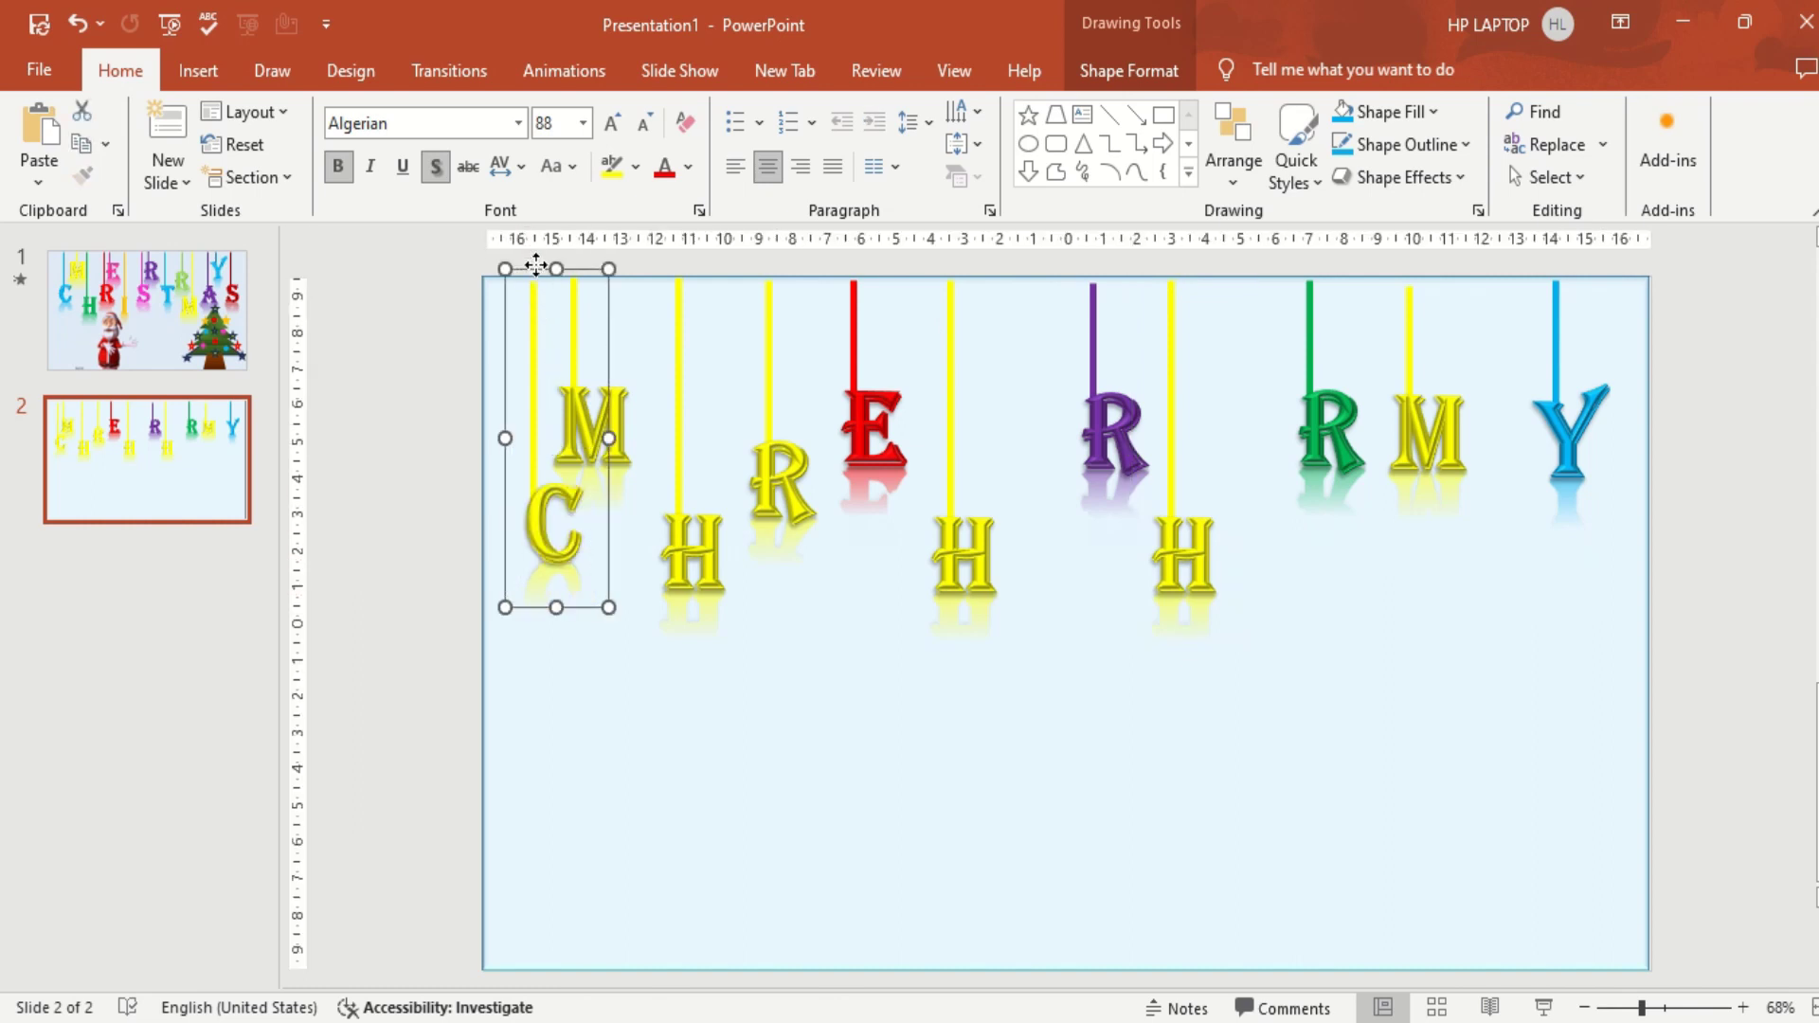
pyautogui.moveTo(536, 267)
pyautogui.mouseDown()
pyautogui.moveTo(1288, 273)
pyautogui.moveTo(1250, 262)
pyautogui.mouseUp()
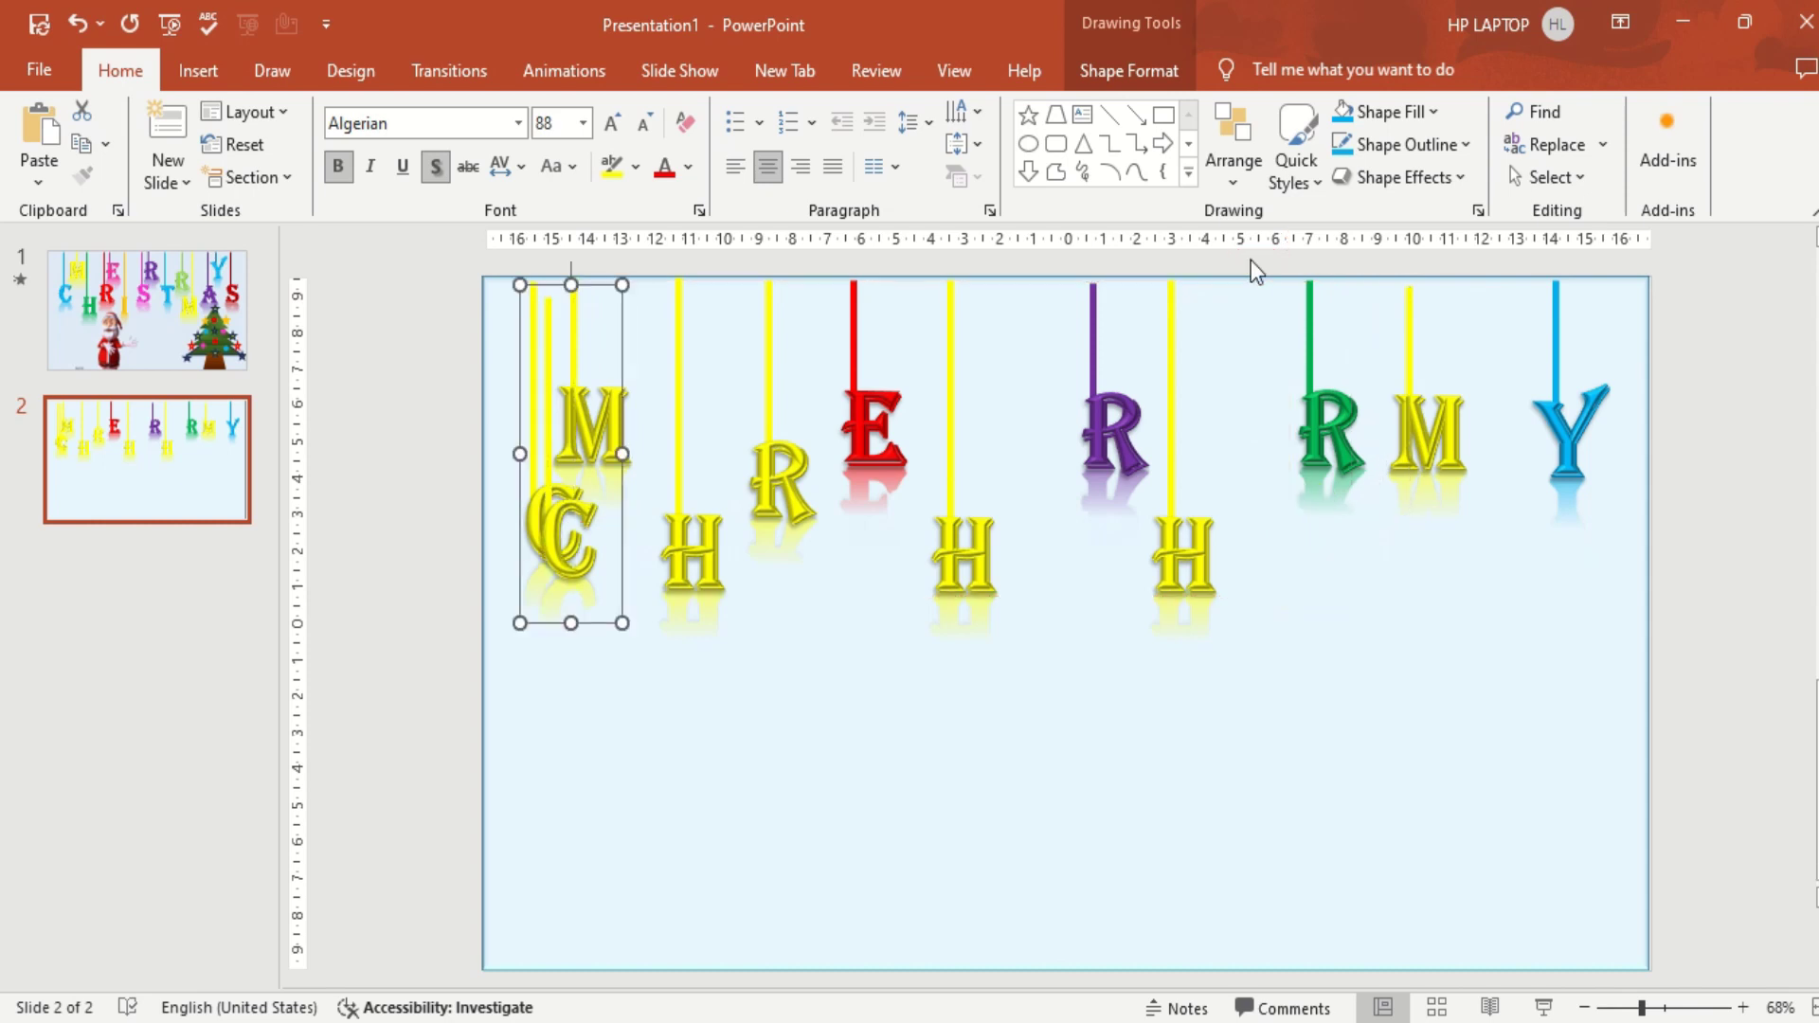
pyautogui.press('Right')
pyautogui.press('Right')
pyautogui.press('Right')
pyautogui.press('Right')
pyautogui.press('Right')
pyautogui.press('Right')
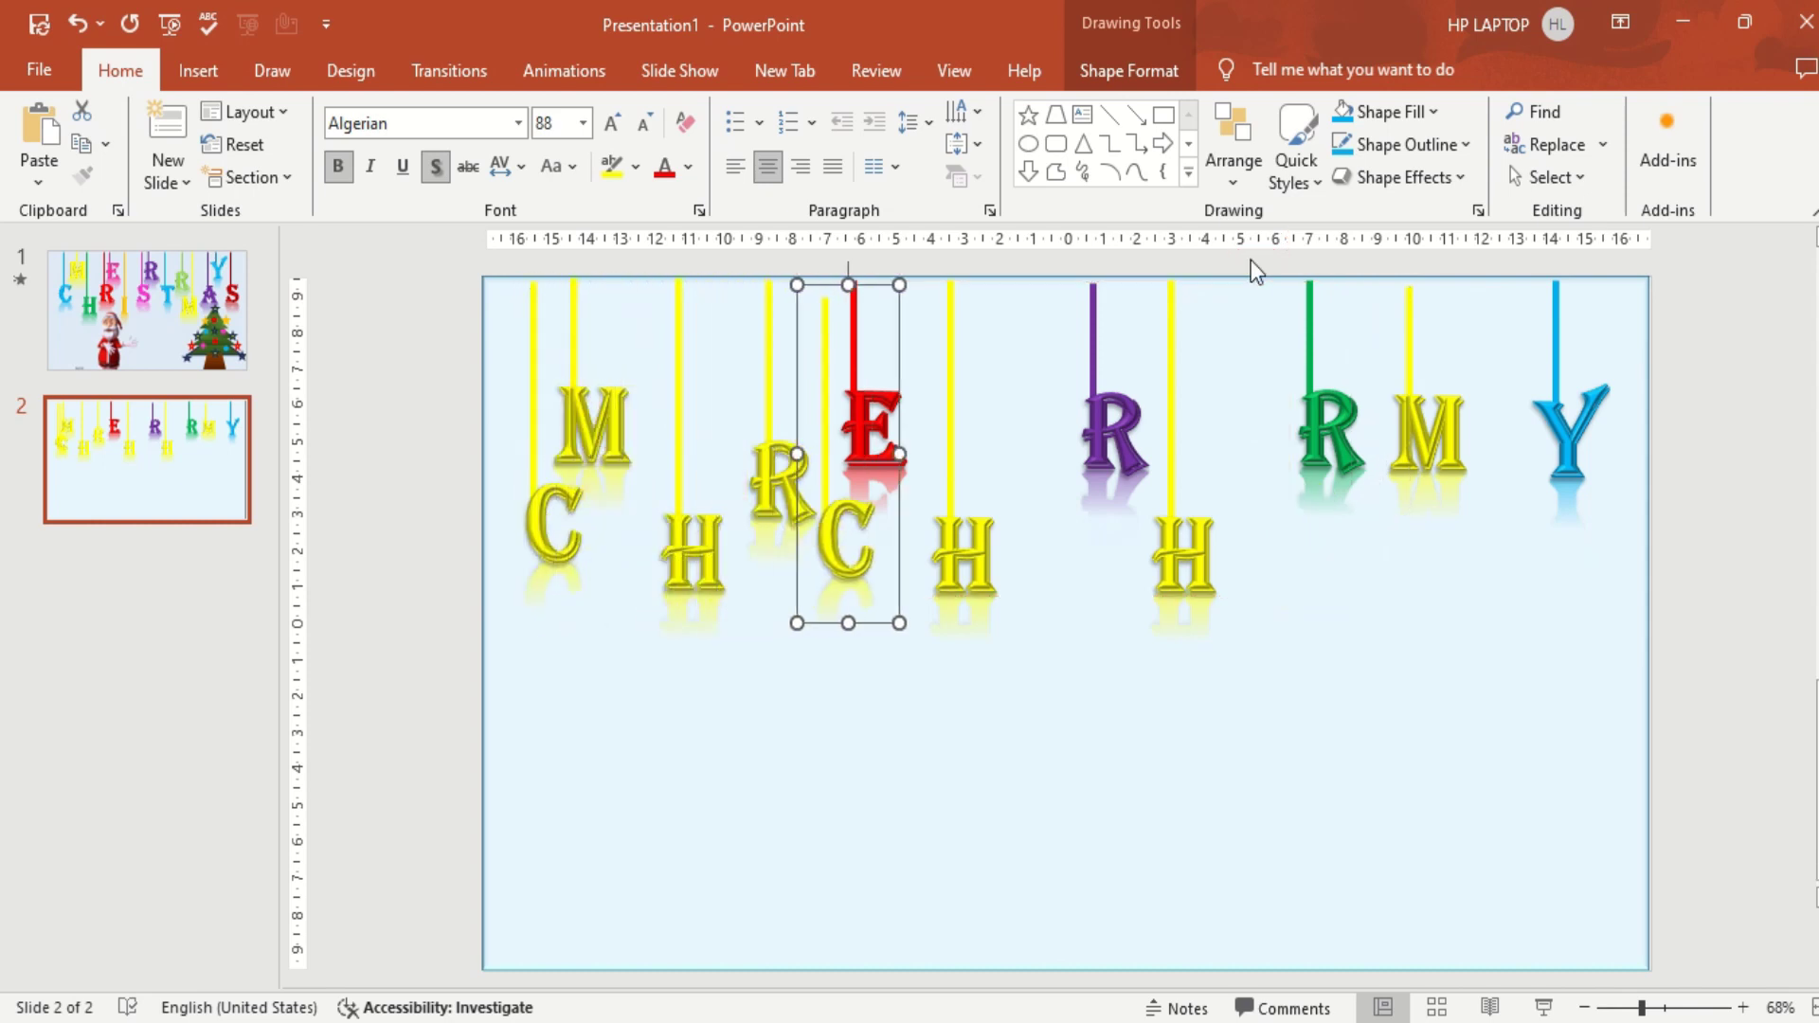
pyautogui.press('Right')
pyautogui.press('Right')
pyautogui.press('Right')
pyautogui.press('Right')
pyautogui.press('Right')
pyautogui.press('Right')
pyautogui.press('Right')
pyautogui.press('Right')
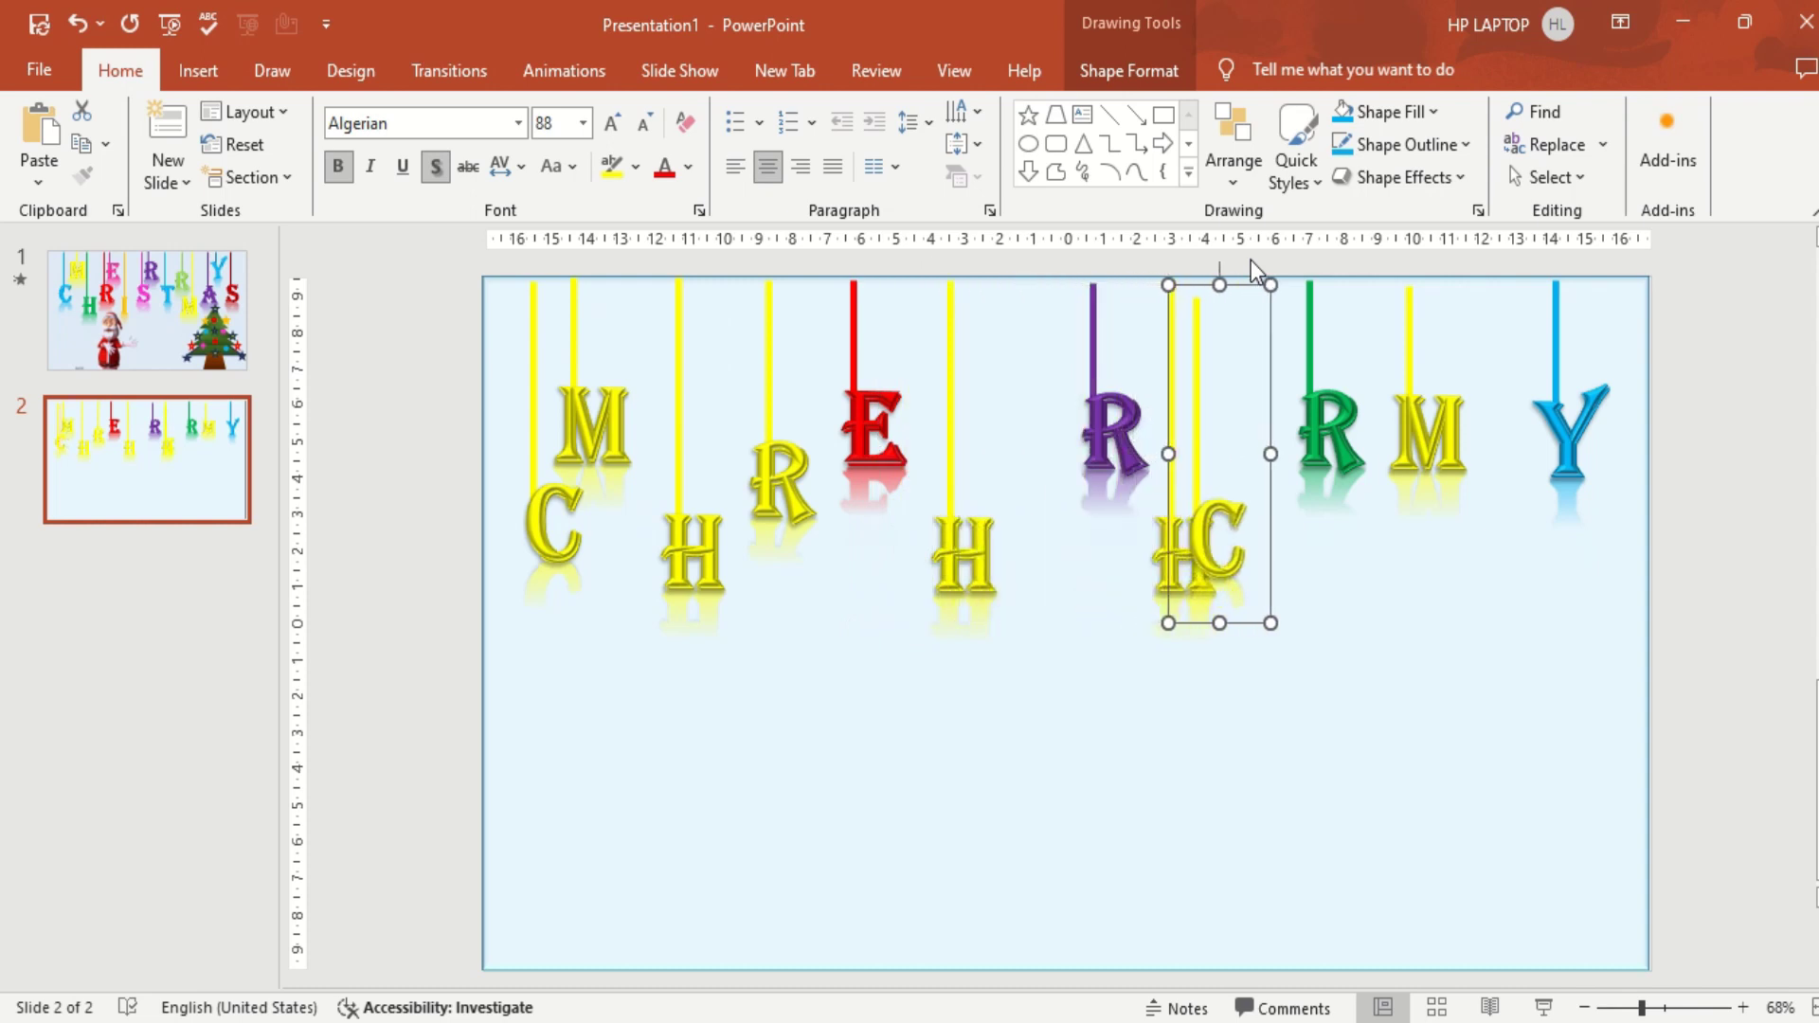
pyautogui.press('Right')
pyautogui.press('Right')
pyautogui.press('Right')
pyautogui.press('Right')
pyautogui.press('Right')
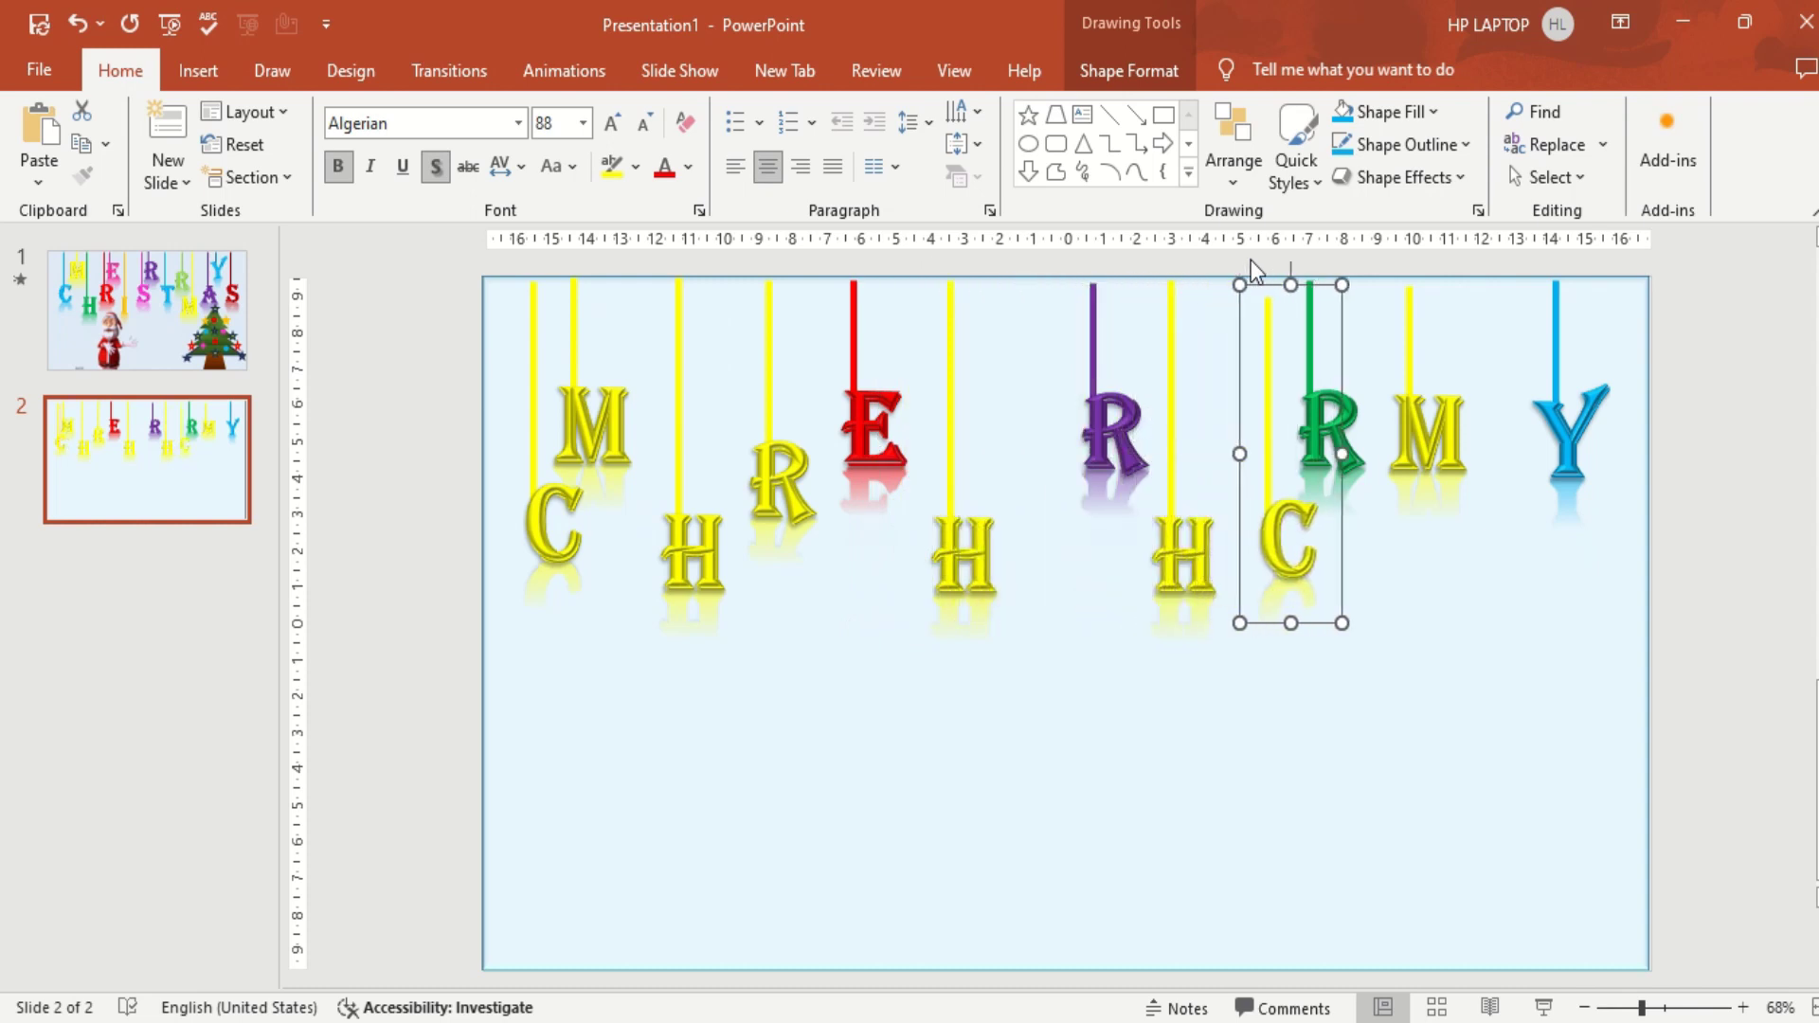
pyautogui.press('Up')
pyautogui.press('Up')
pyautogui.press('Up')
pyautogui.press('Up')
pyautogui.press('Up')
pyautogui.press('Up')
pyautogui.press('Up')
pyautogui.press('Up')
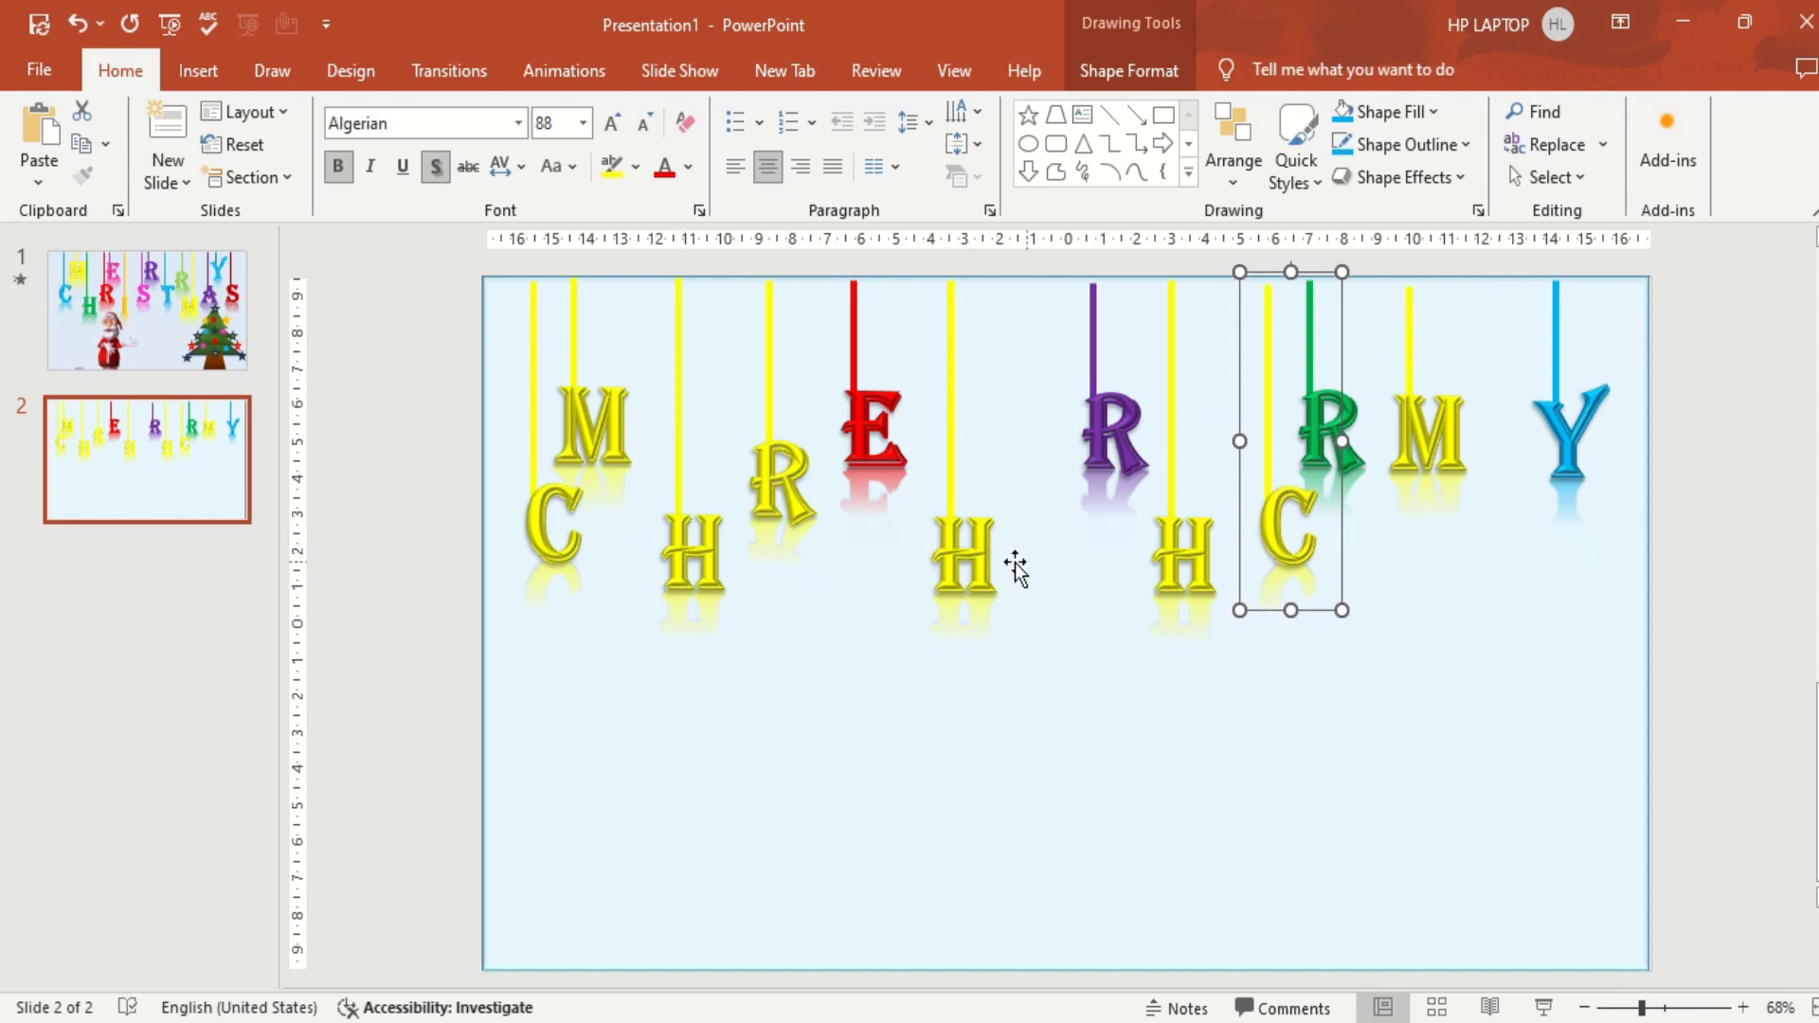
# Retype the middle H as I, the right H as S, and the copied C as T.
pyautogui.click(983, 569)
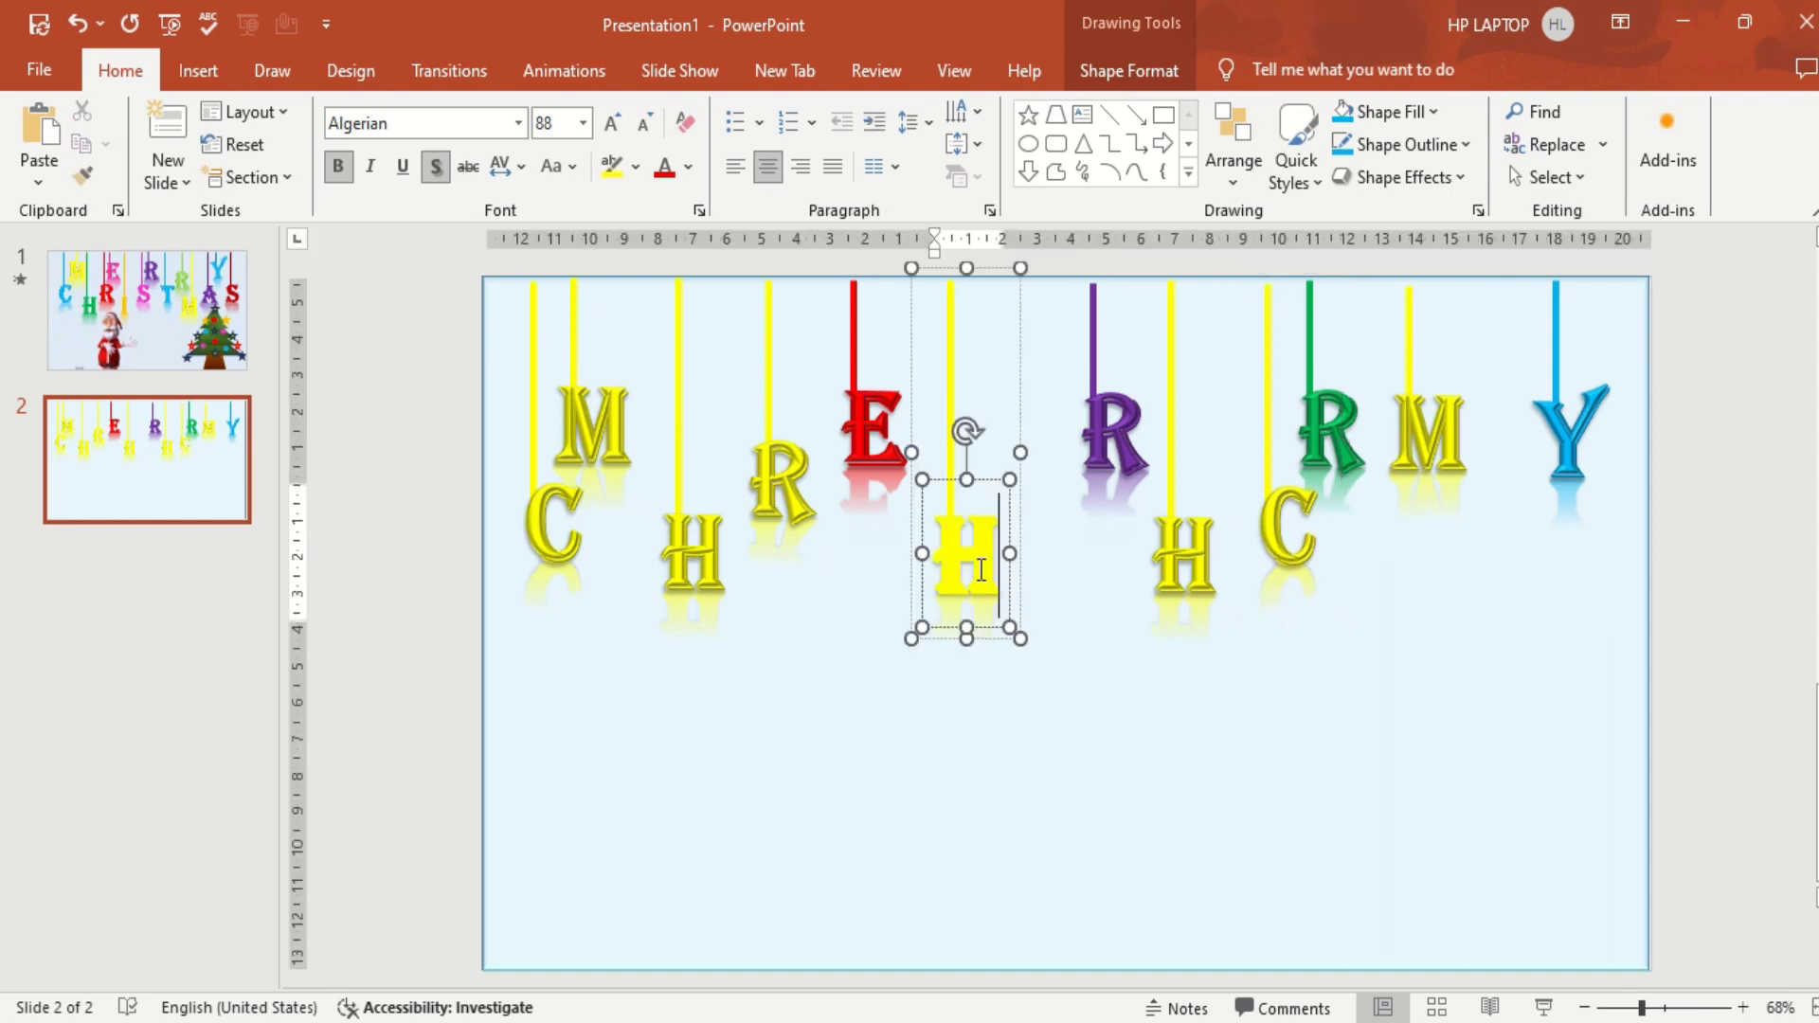
pyautogui.moveTo(983, 568); pyautogui.dragTo(935, 566)
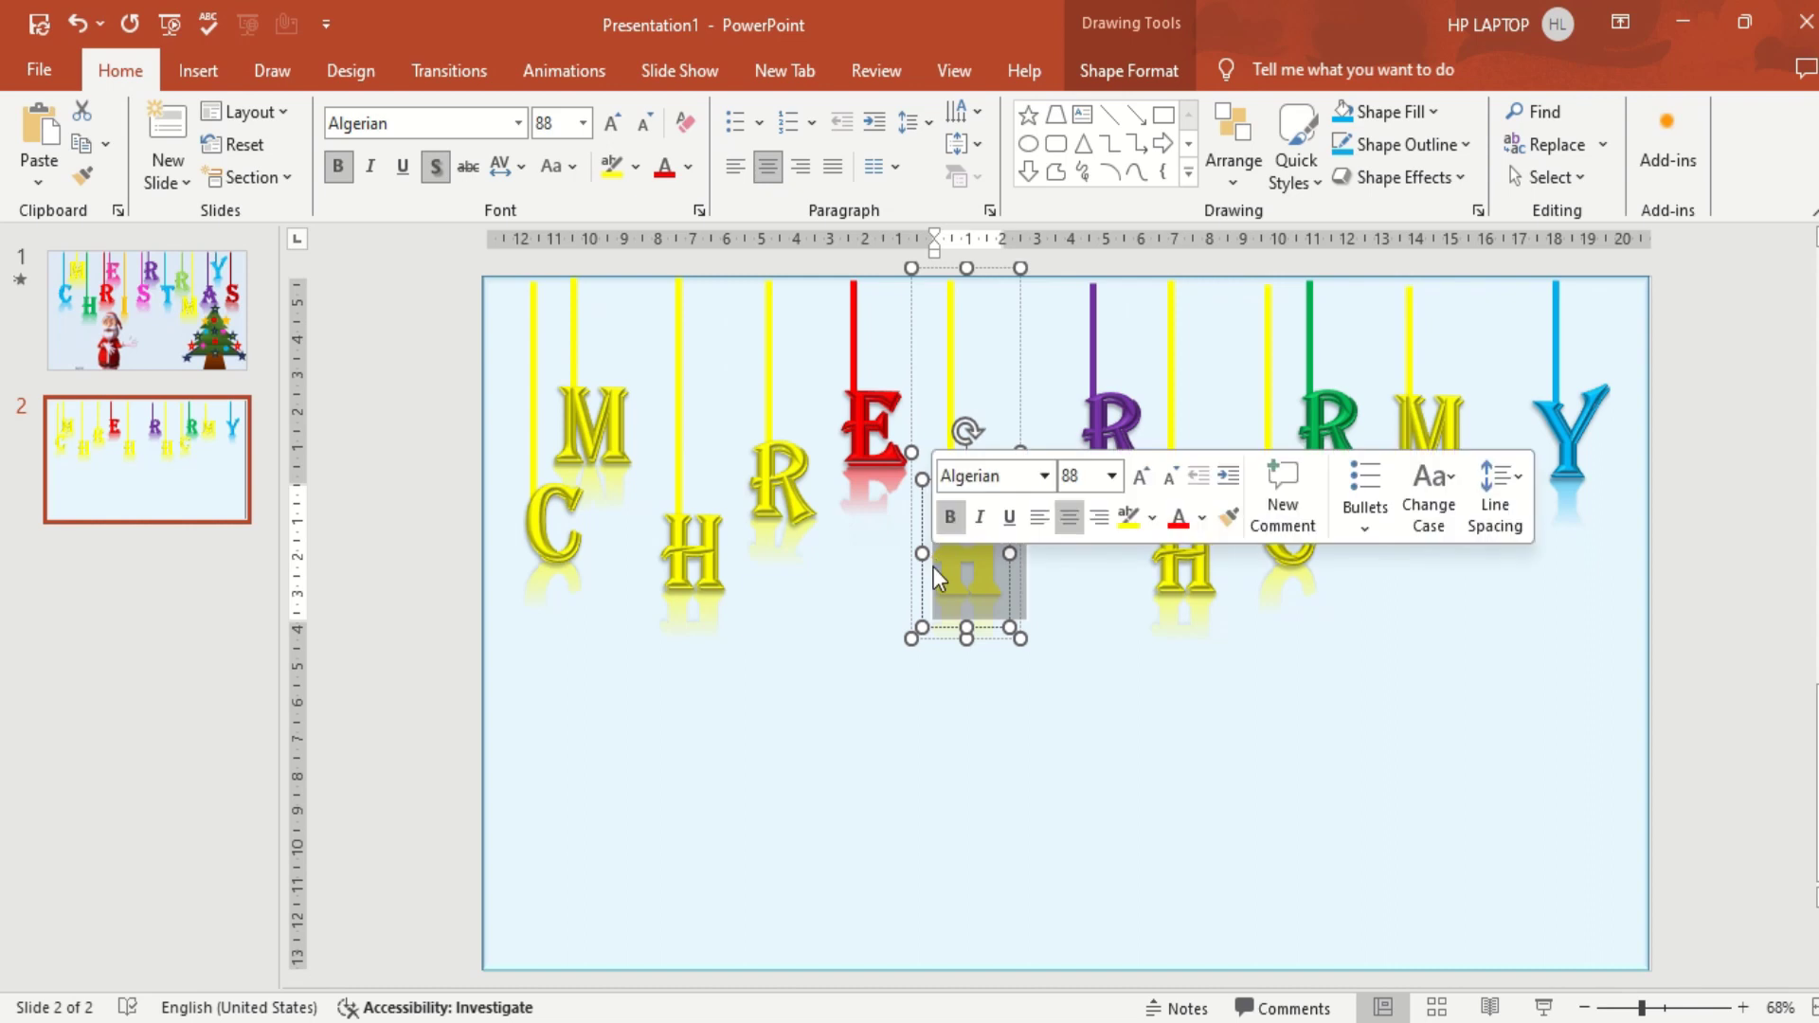
pyautogui.write('I')
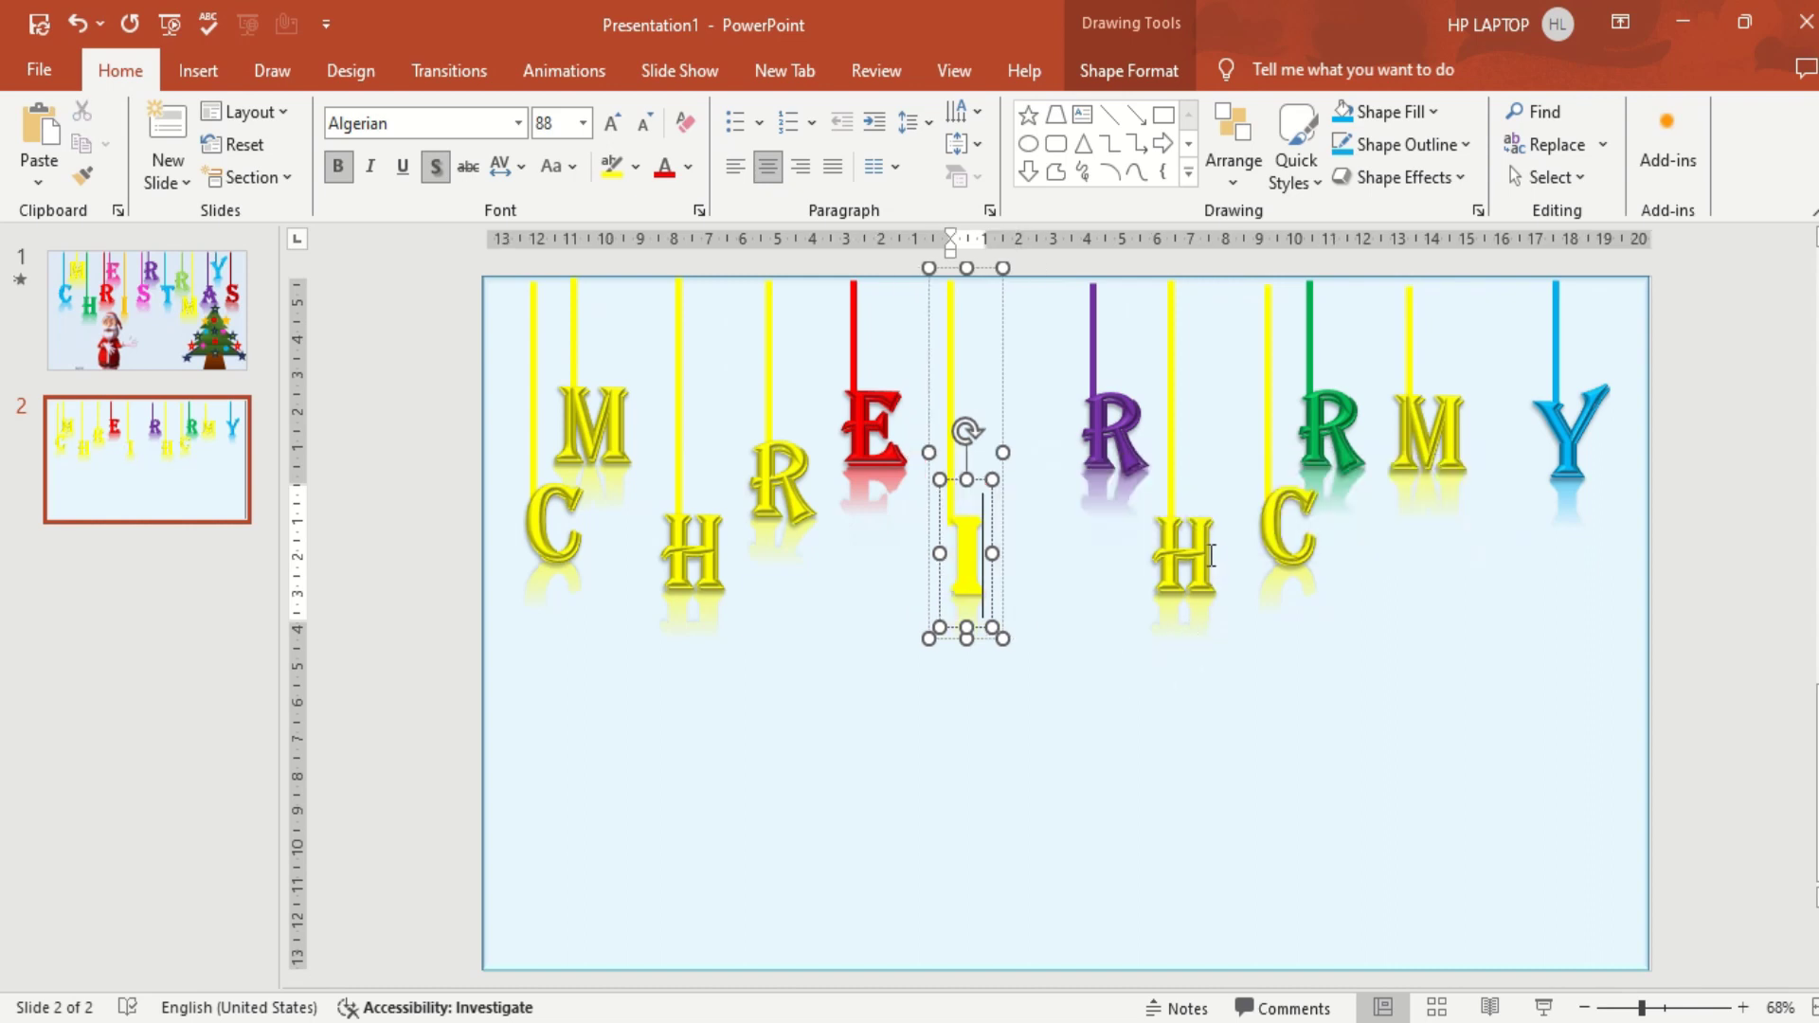
pyautogui.click(1211, 555)
pyautogui.moveTo(1211, 555); pyautogui.dragTo(1177, 575)
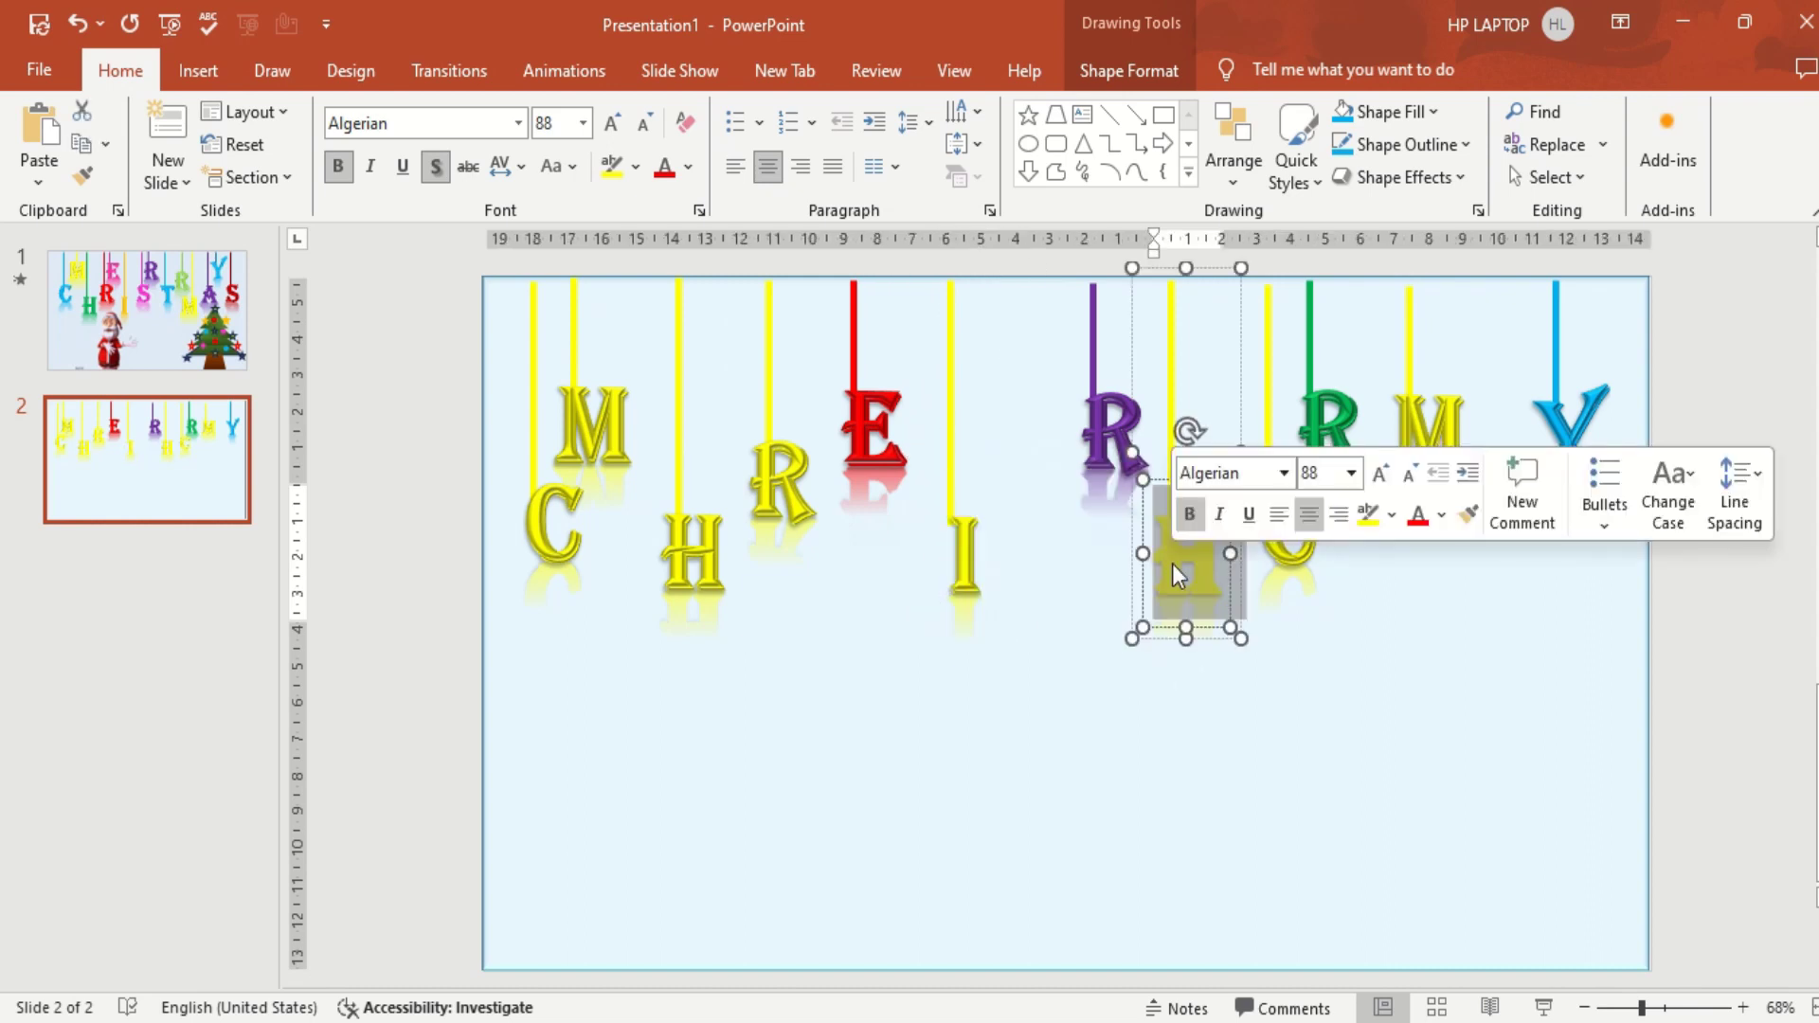
pyautogui.write('S')
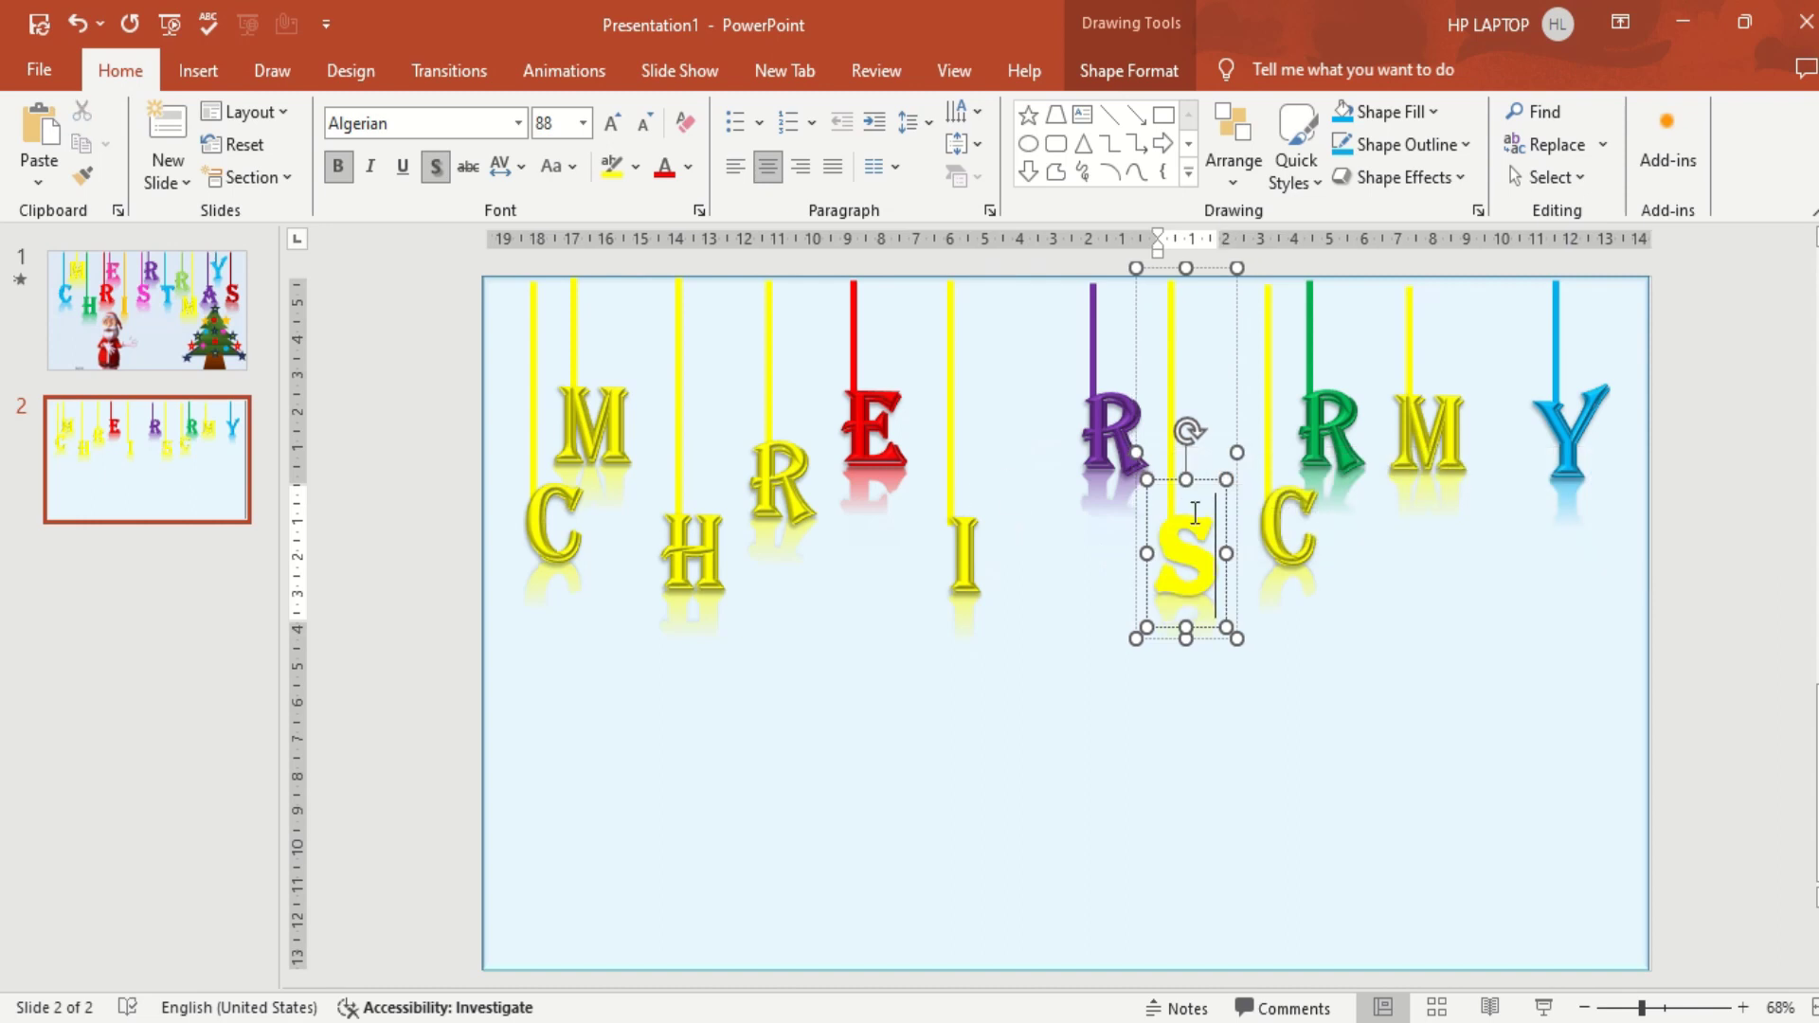
pyautogui.moveTo(1312, 531); pyautogui.dragTo(1265, 544)
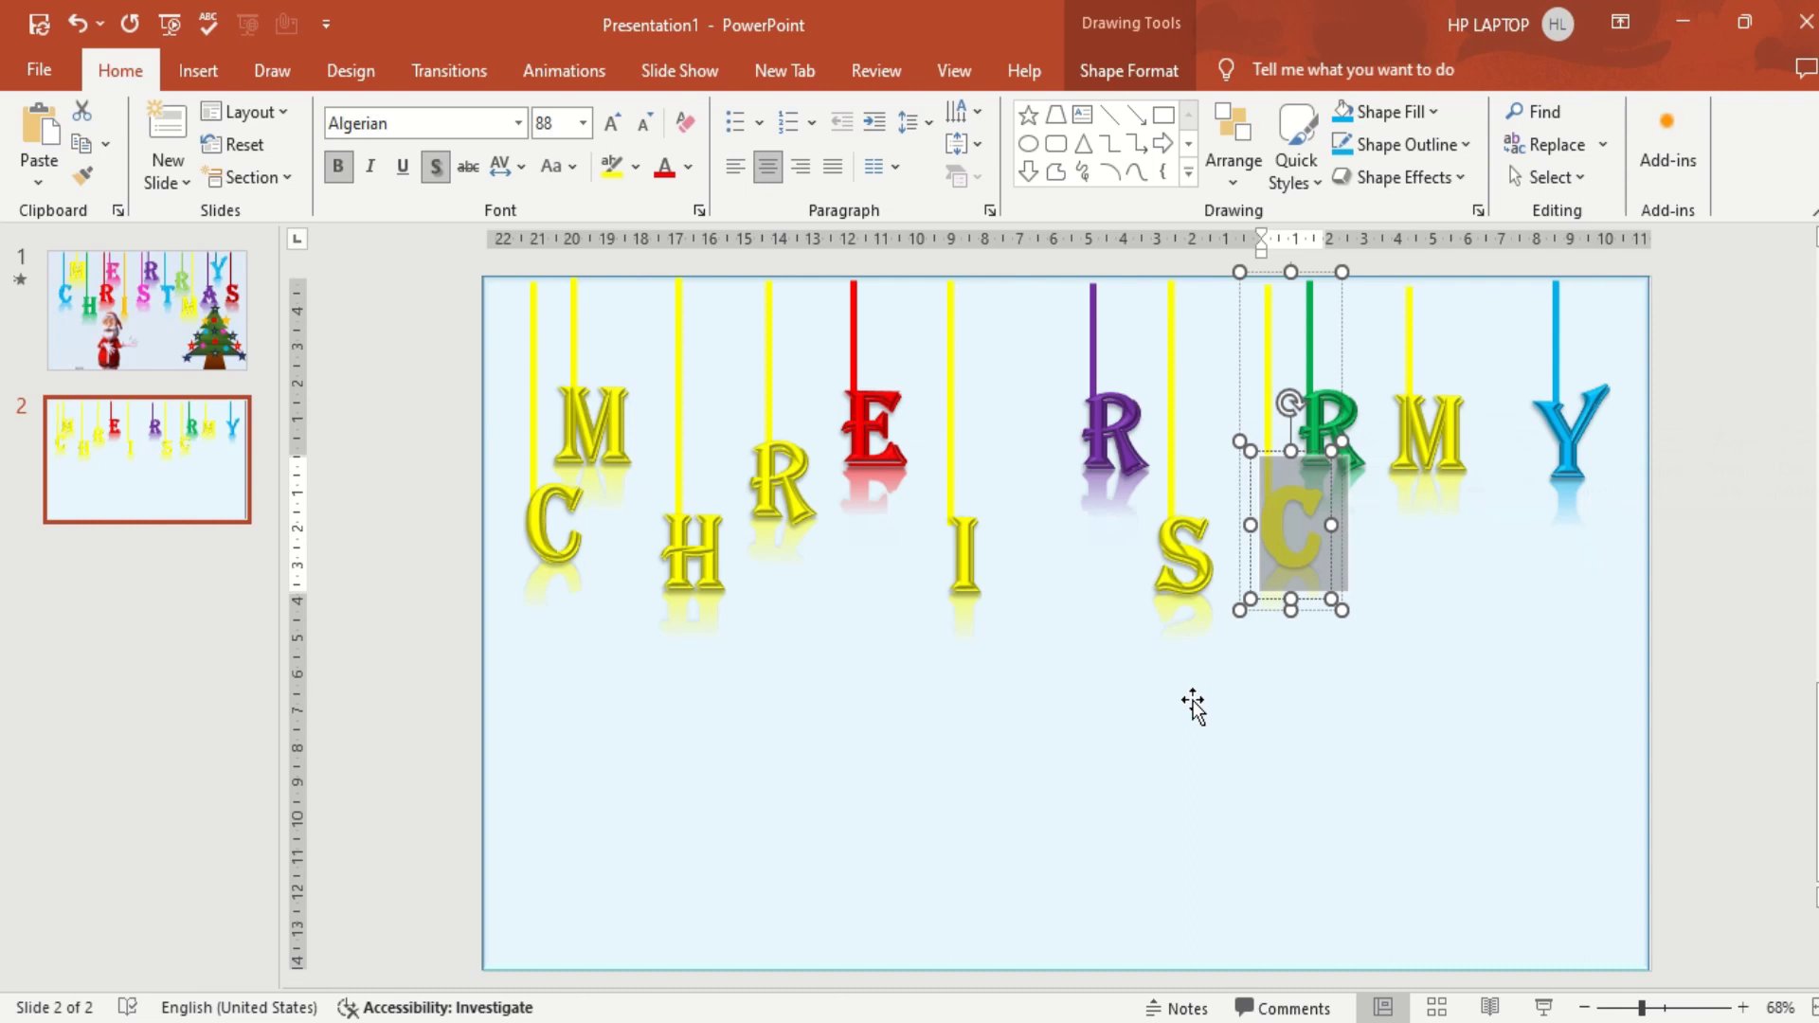
pyautogui.write('T')
pyautogui.click(1177, 466)
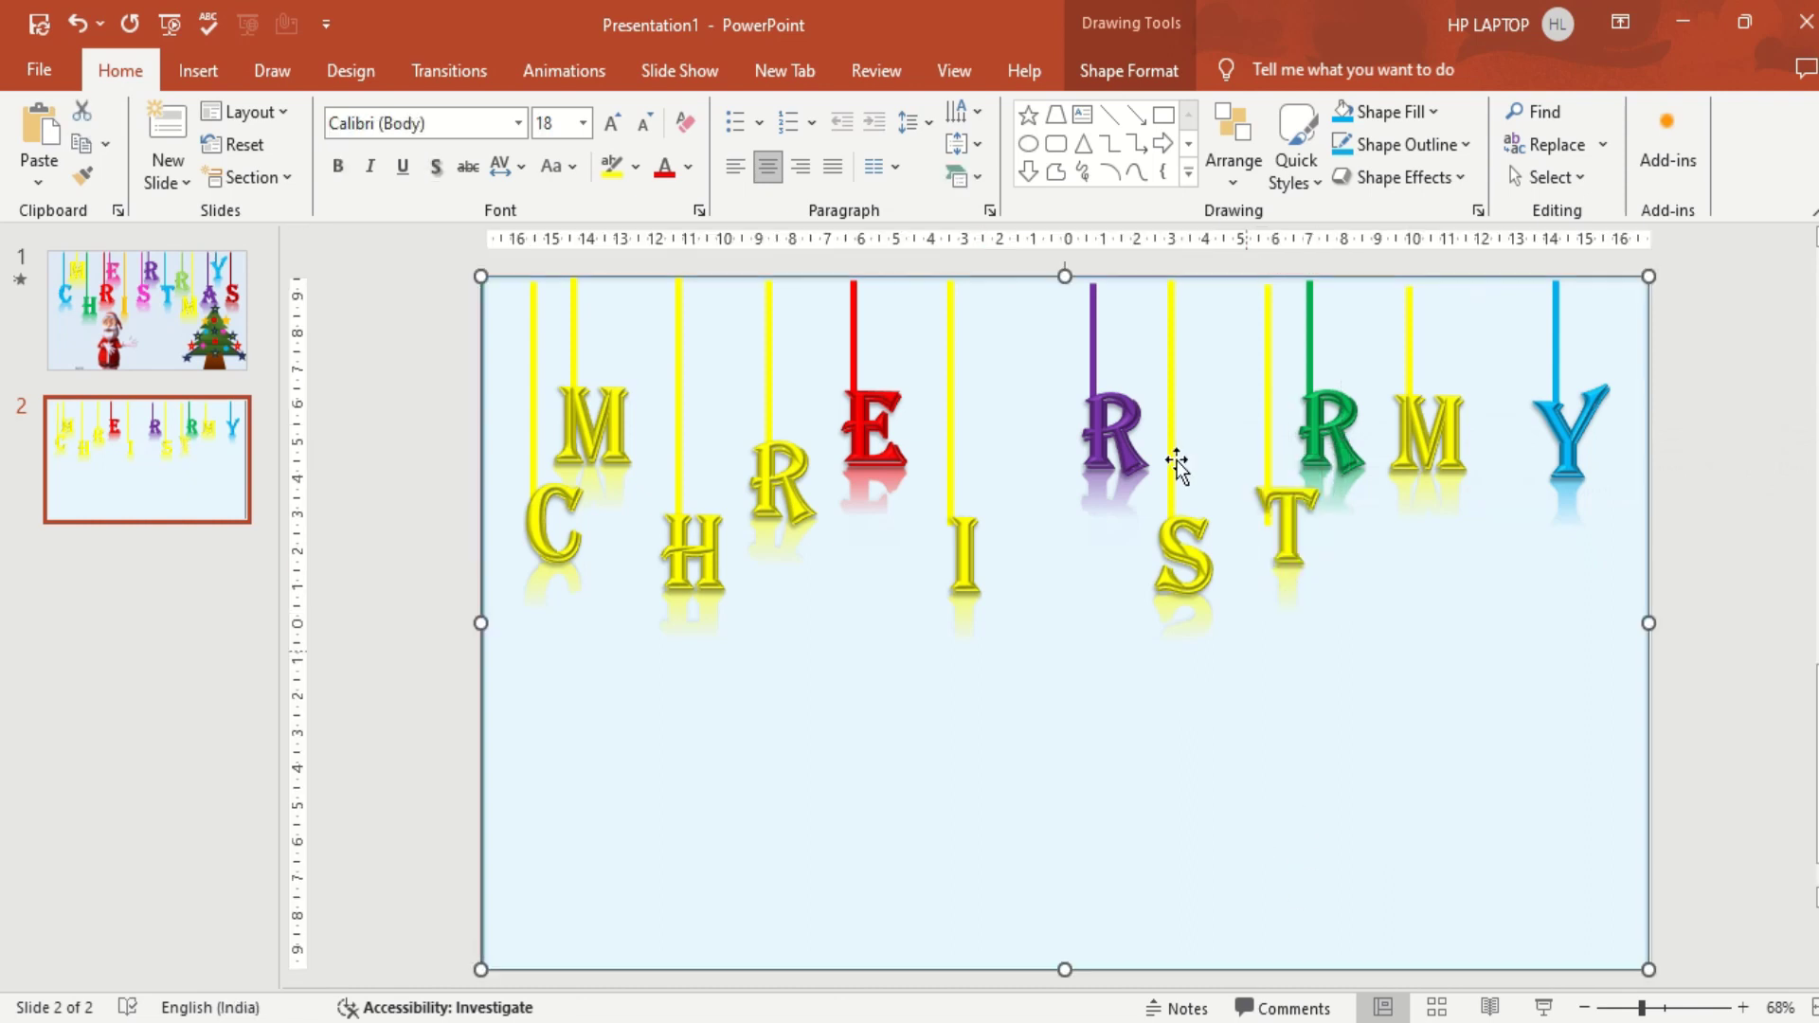
# Move the S left and slightly up, then place the T beside it.
pyautogui.click(1168, 396)
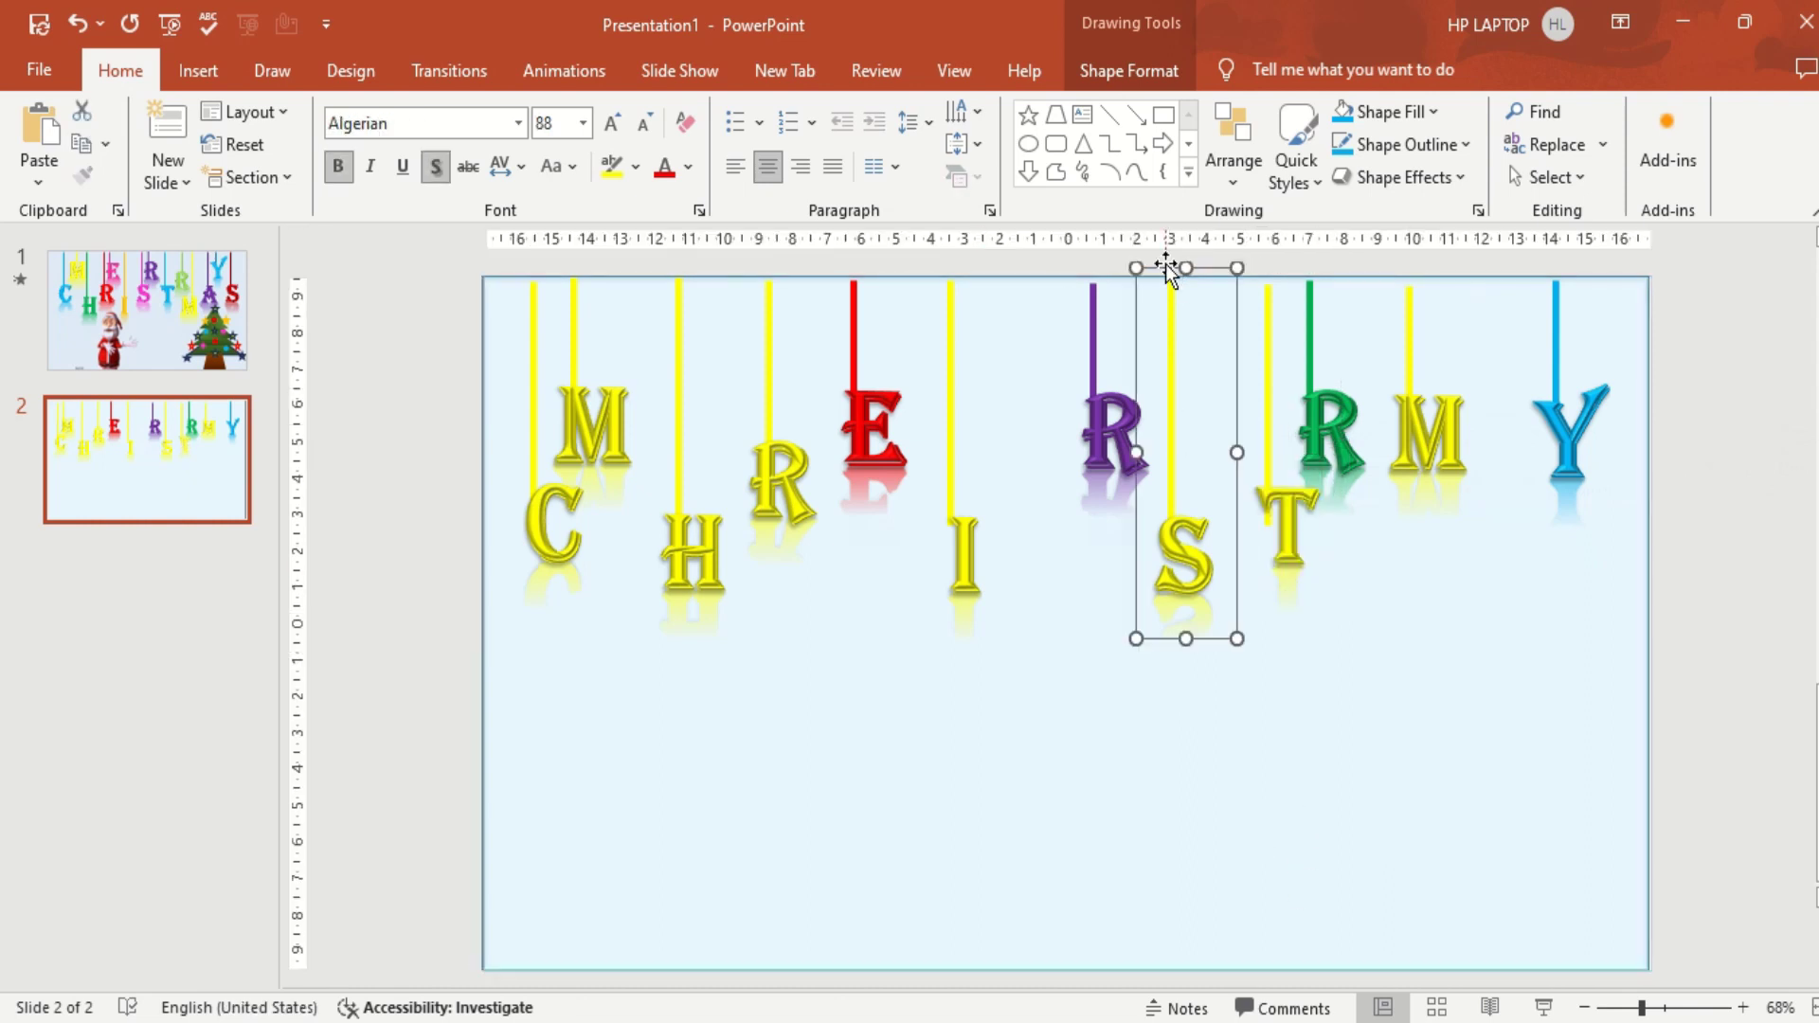
pyautogui.moveTo(1168, 270); pyautogui.dragTo(1036, 265)
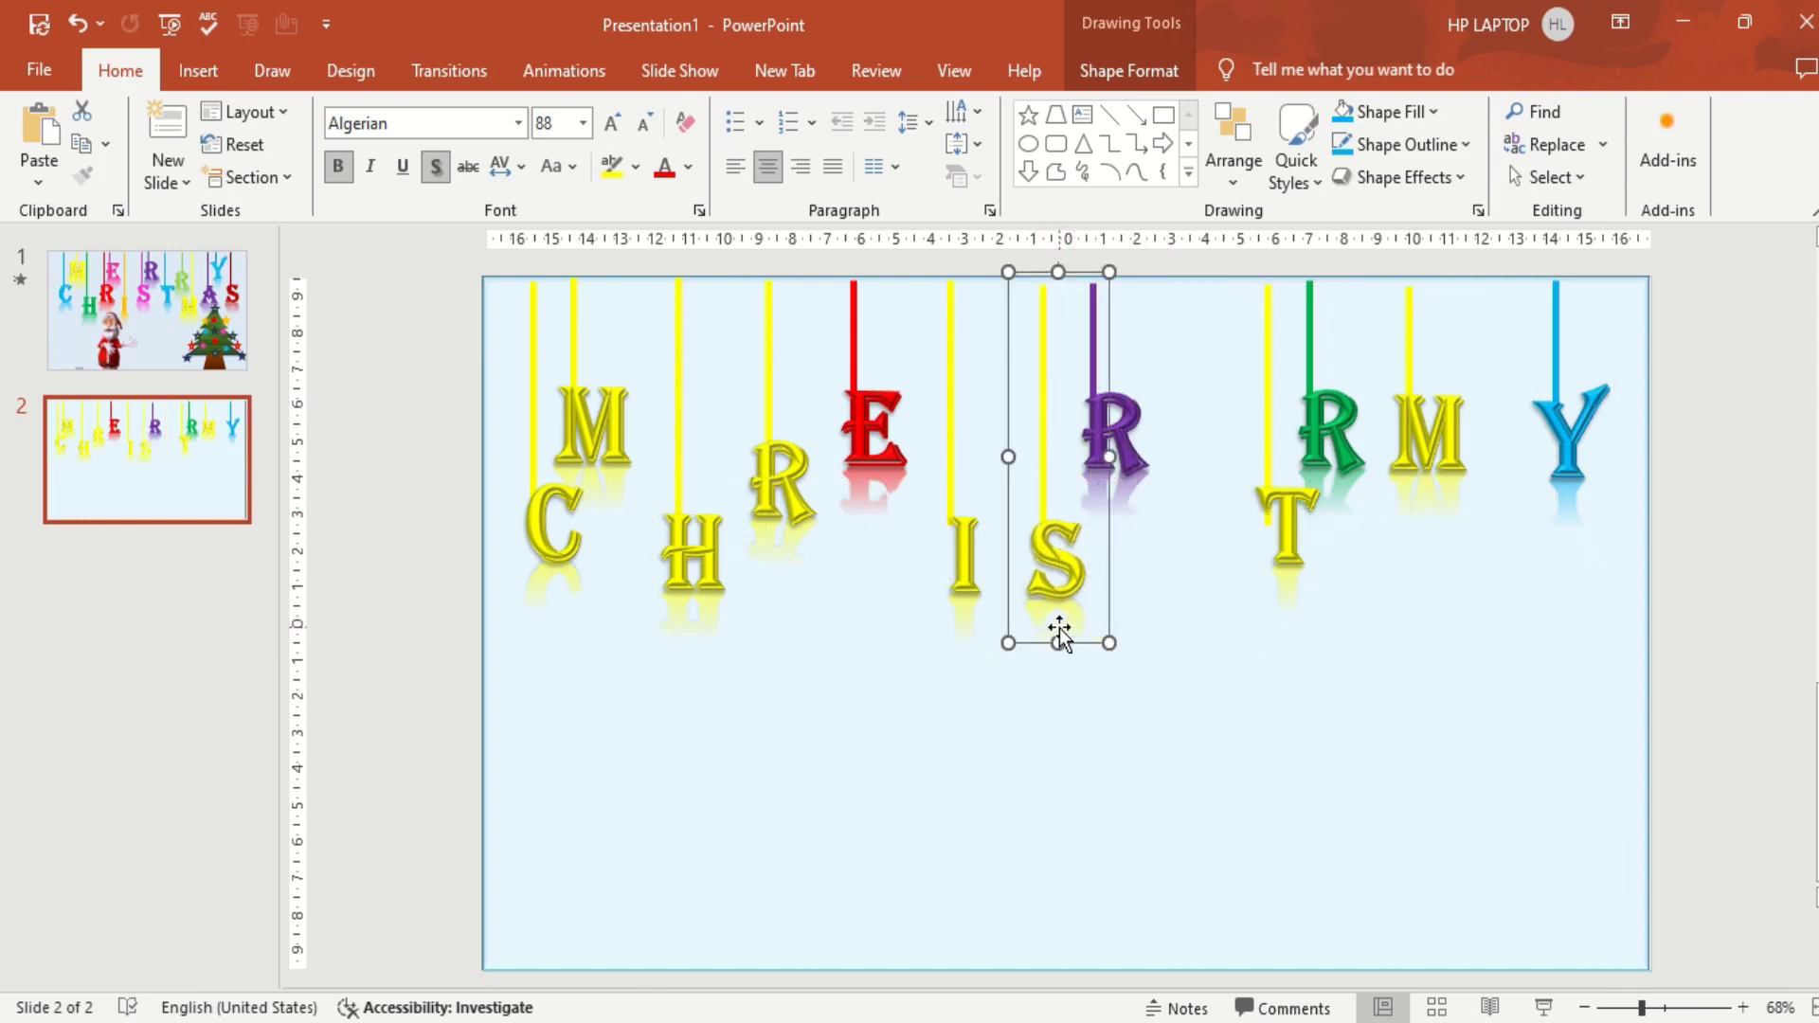
pyautogui.moveTo(1039, 417); pyautogui.dragTo(1036, 376)
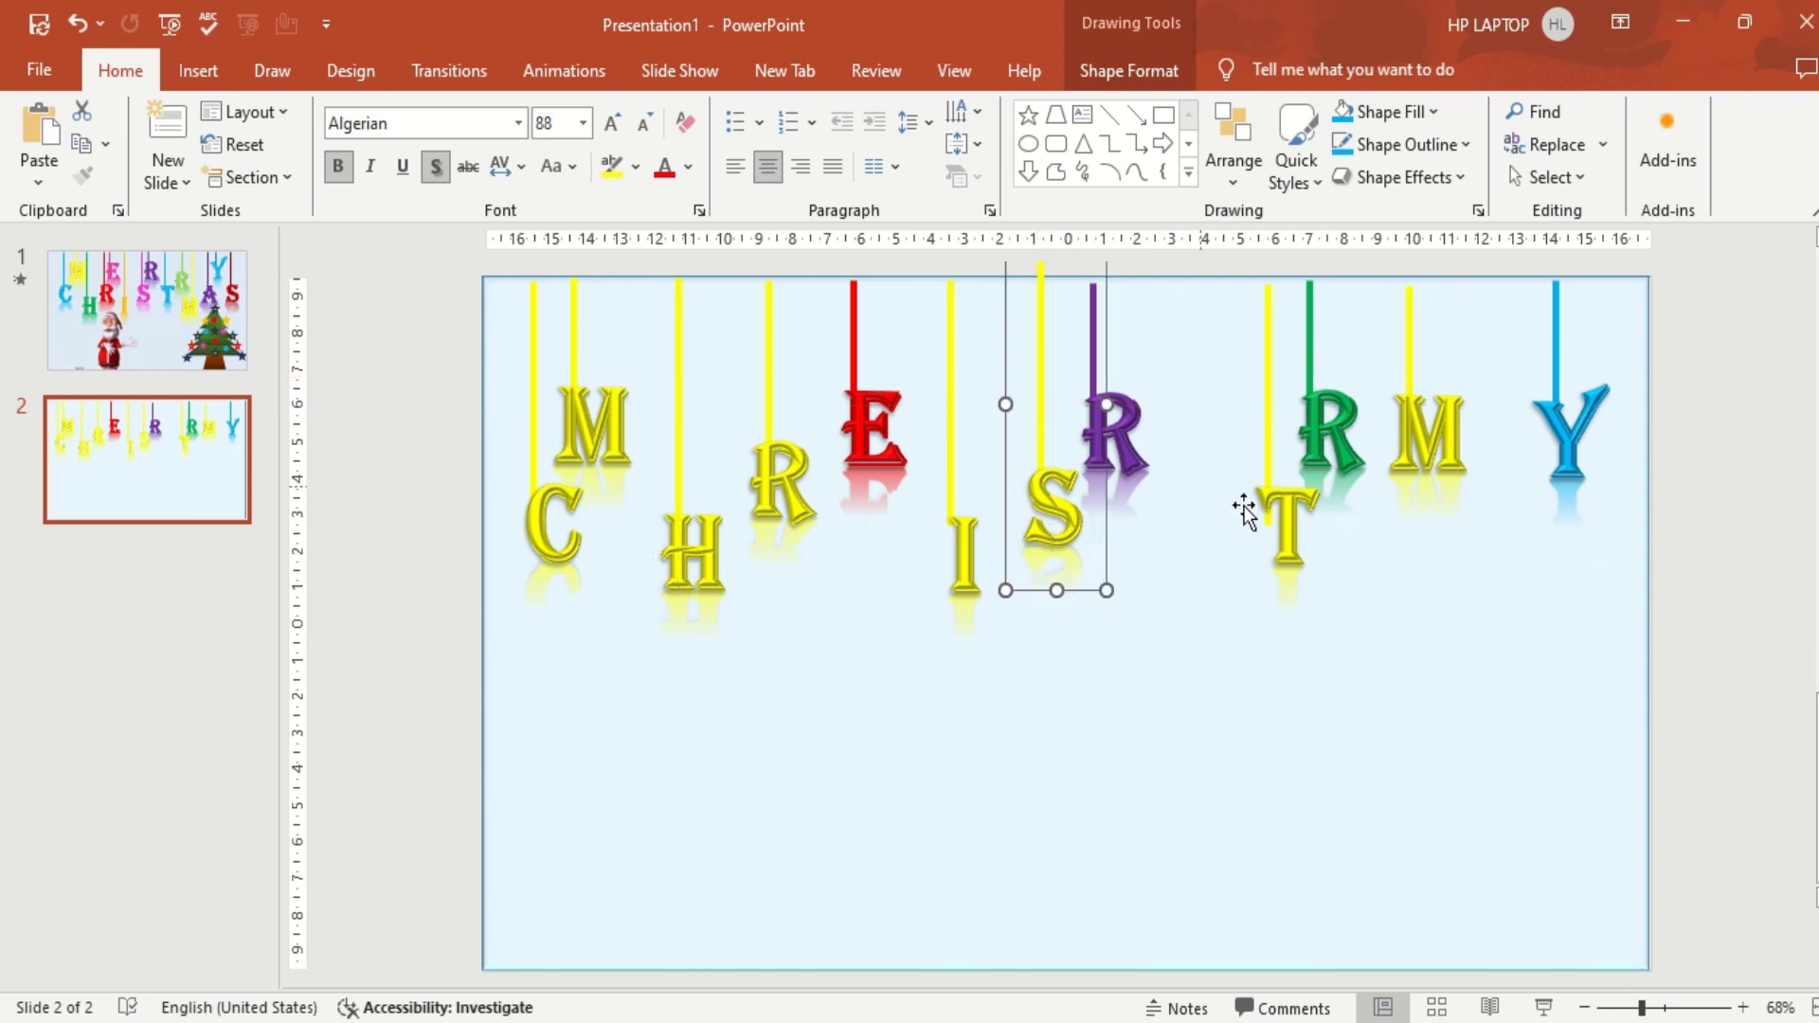
pyautogui.moveTo(1270, 449); pyautogui.dragTo(1199, 436)
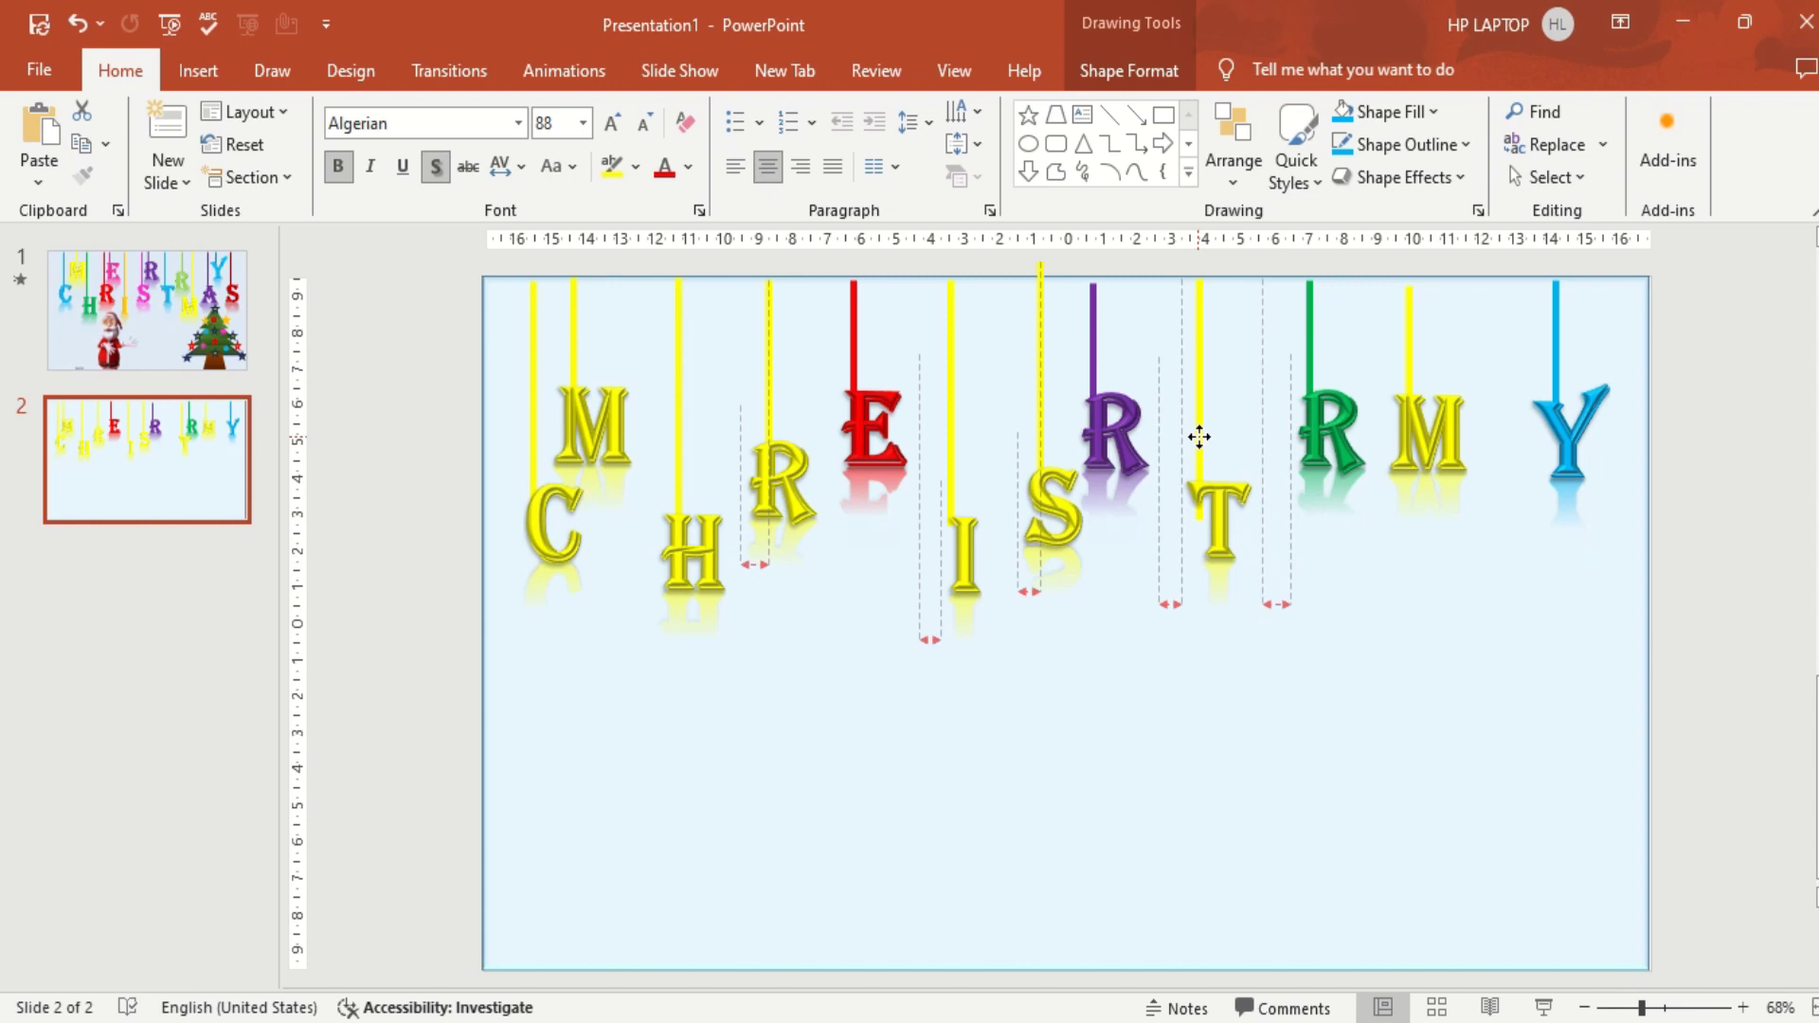
pyautogui.moveTo(1199, 437); pyautogui.dragTo(1199, 436)
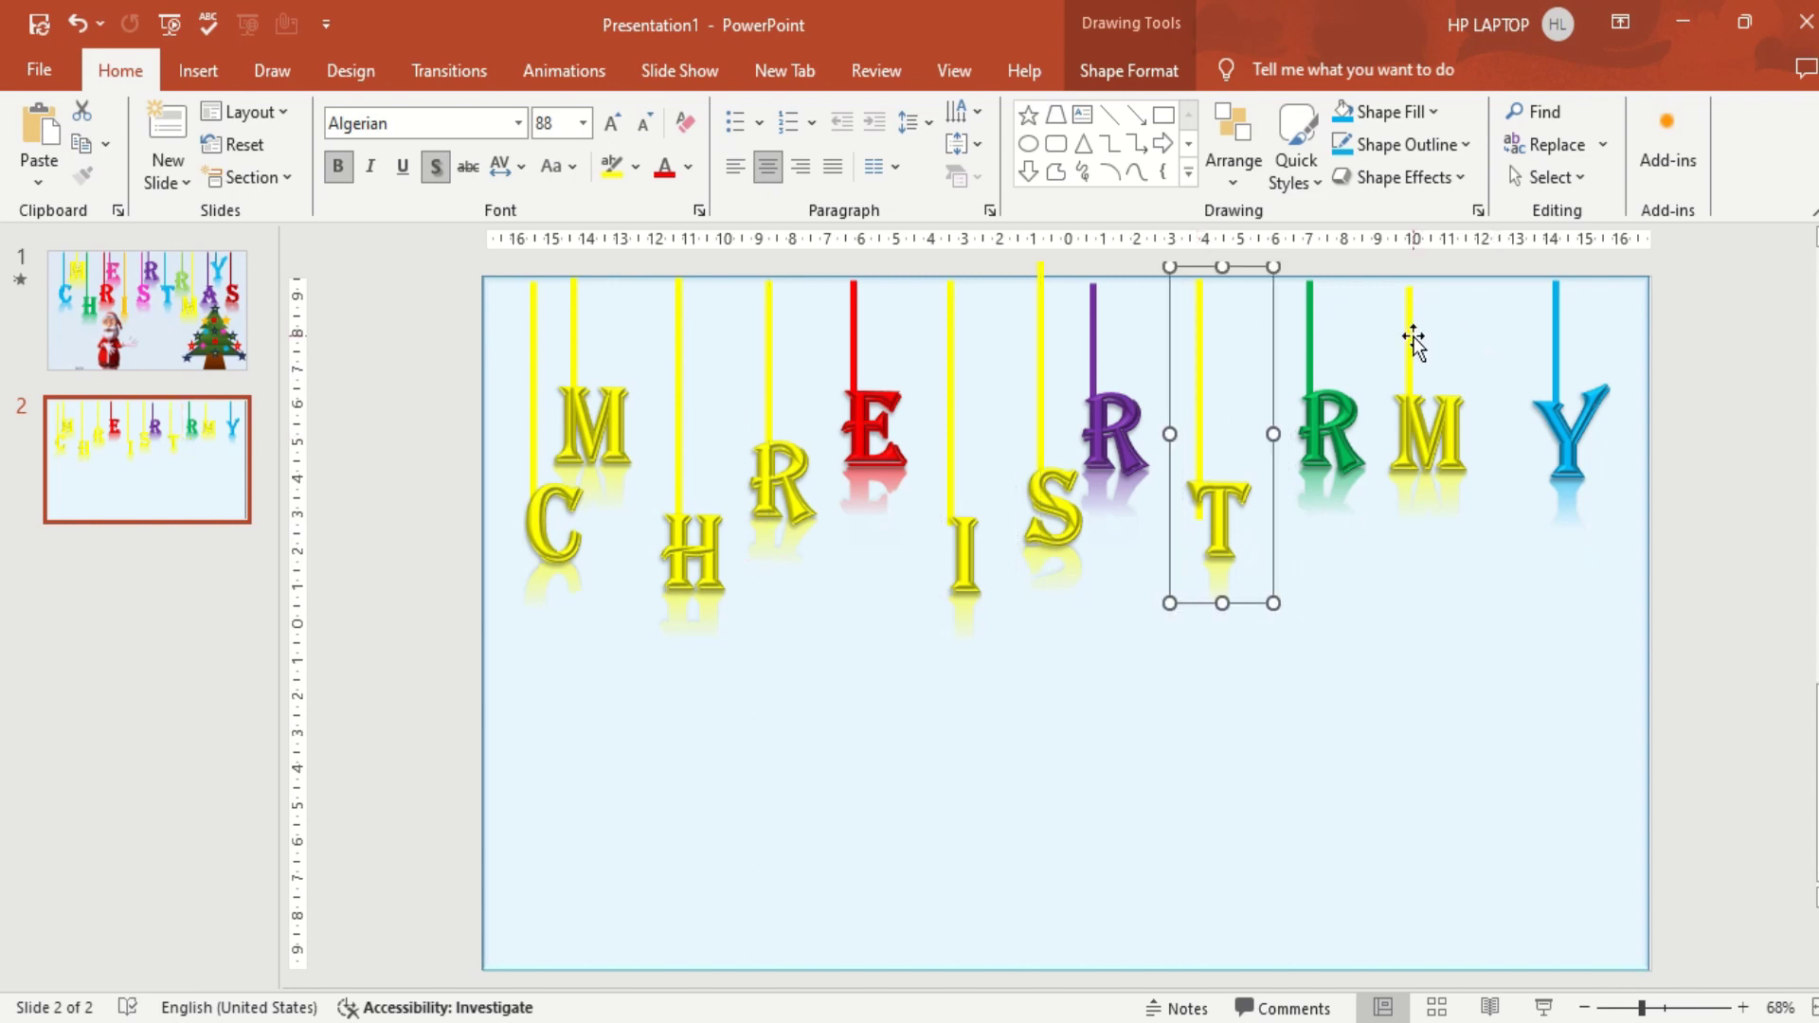
# Lower the yellow M and position it just right of the green R.
pyautogui.moveTo(1413, 343); pyautogui.dragTo(1390, 437)
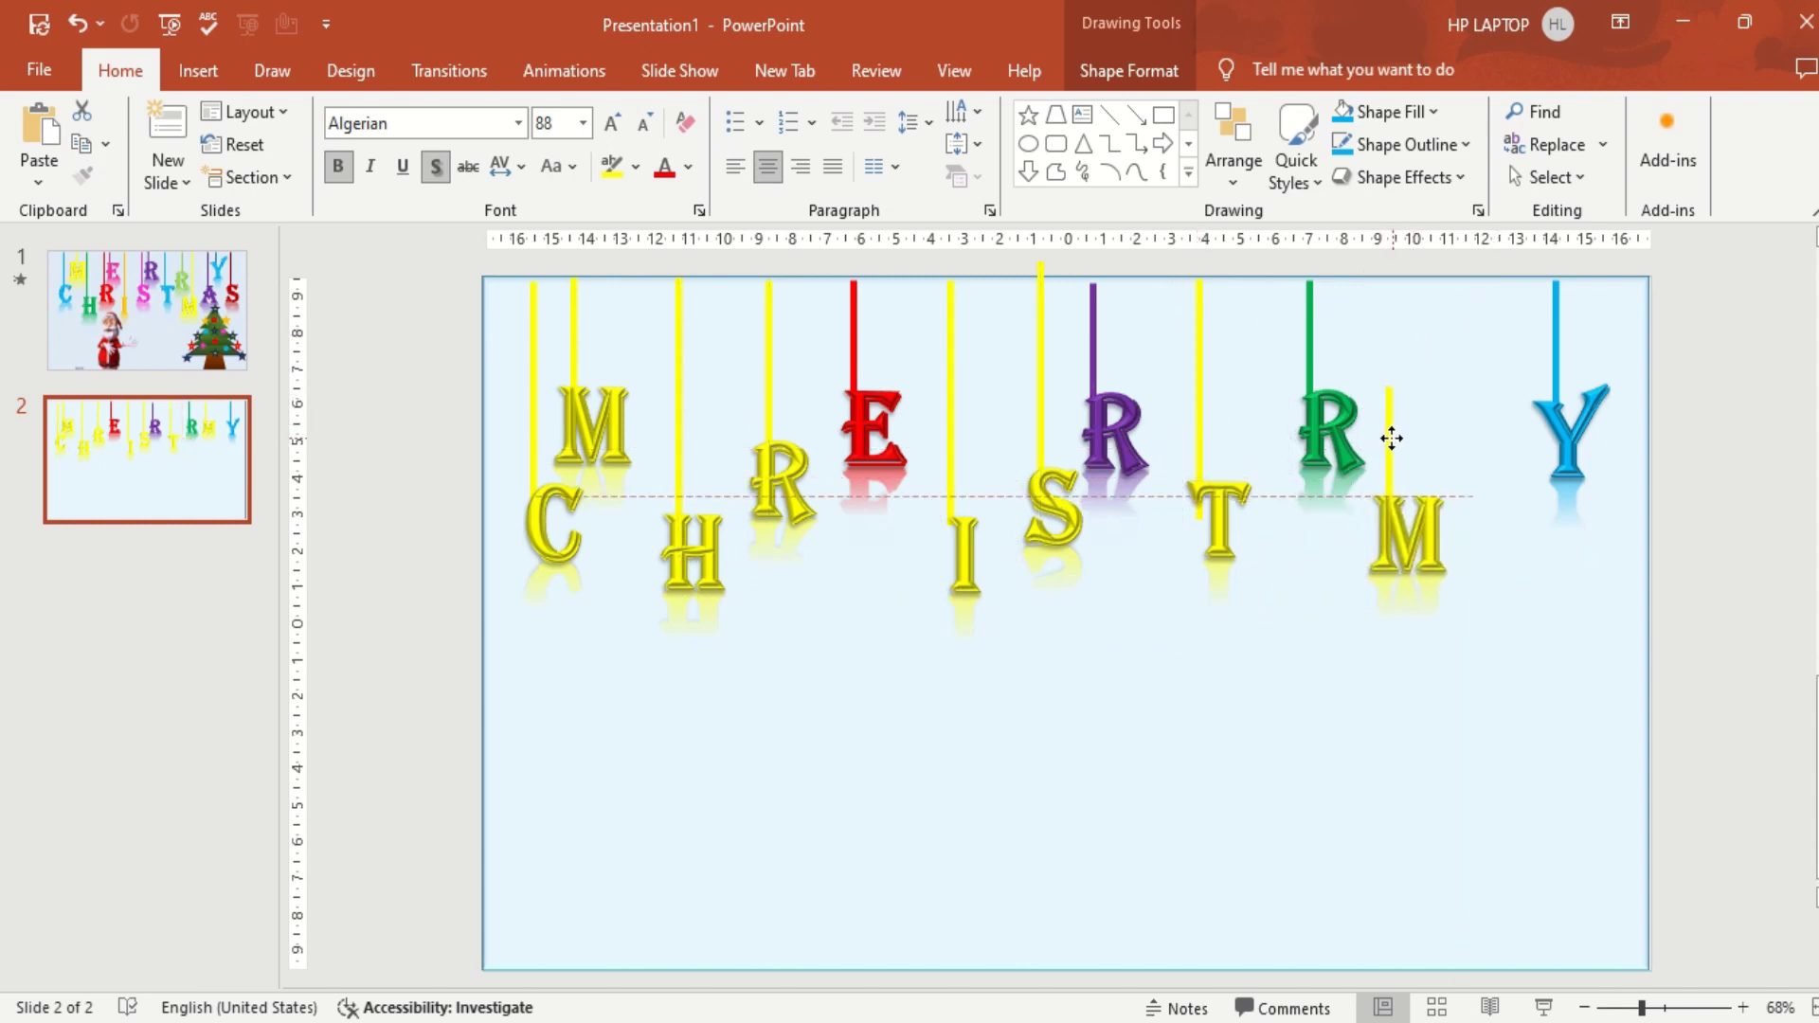
pyautogui.moveTo(1390, 437); pyautogui.dragTo(1379, 434)
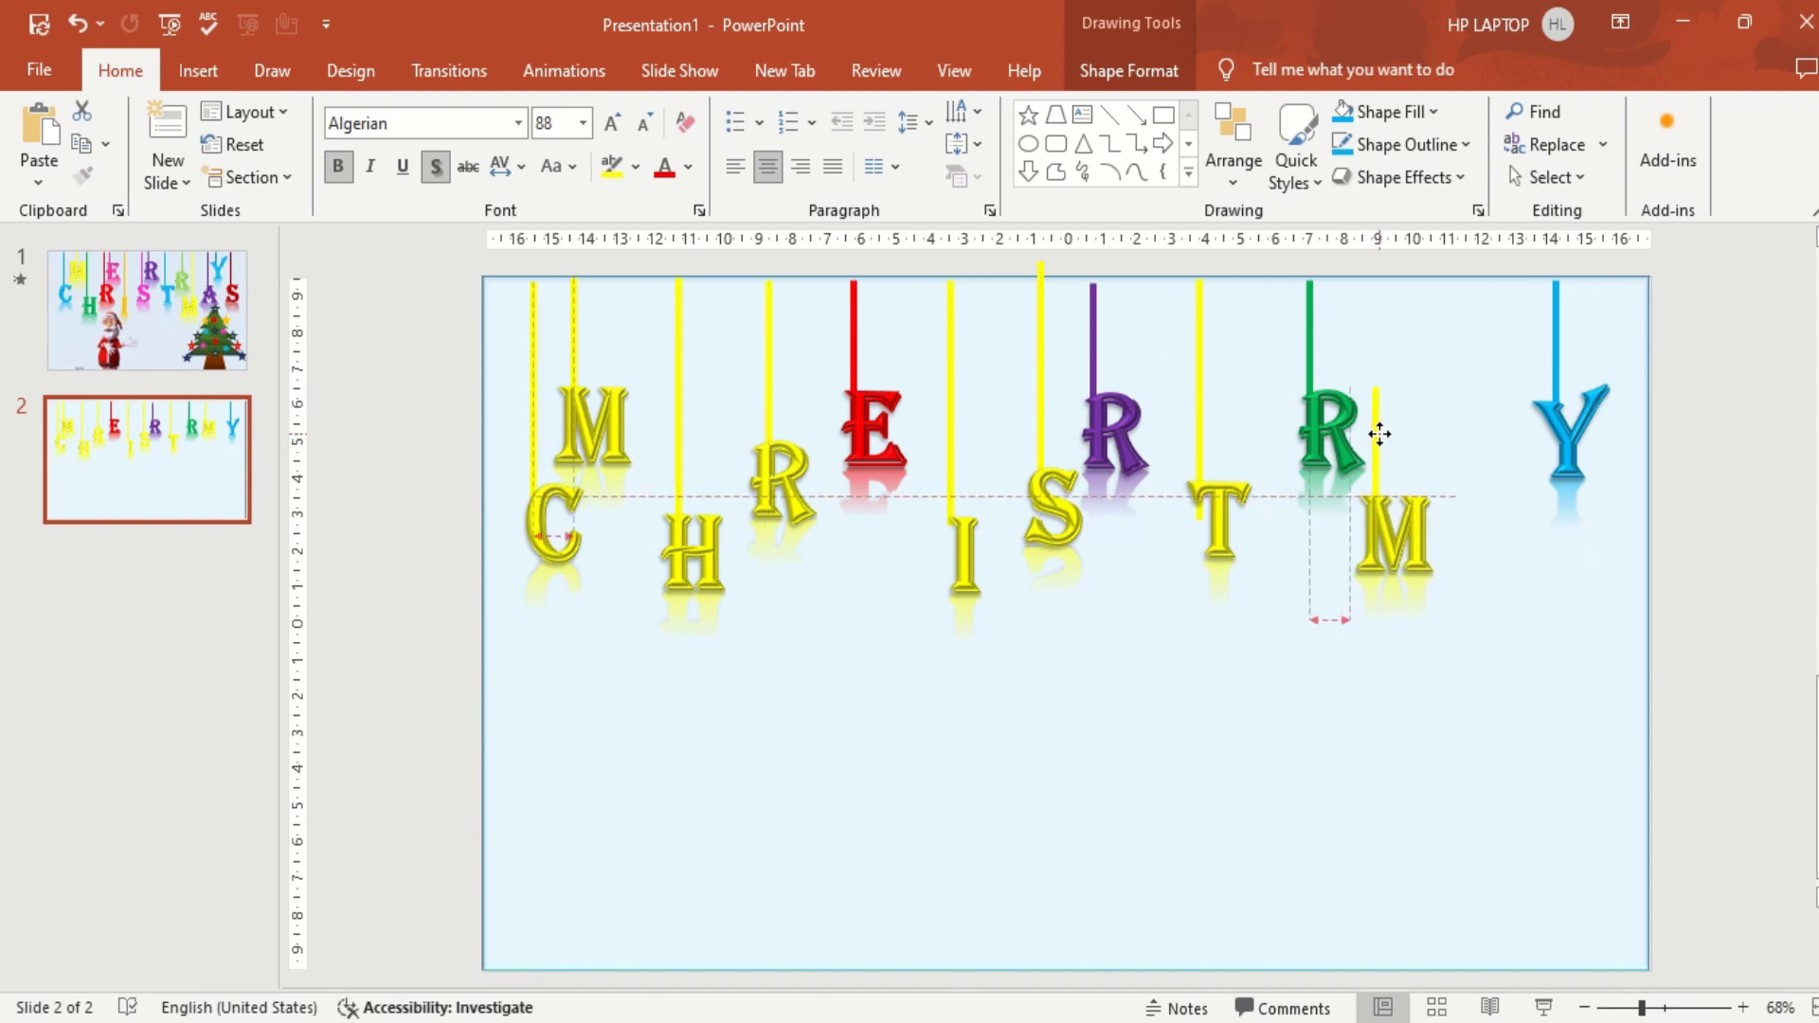
pyautogui.moveTo(1379, 433); pyautogui.dragTo(1329, 449)
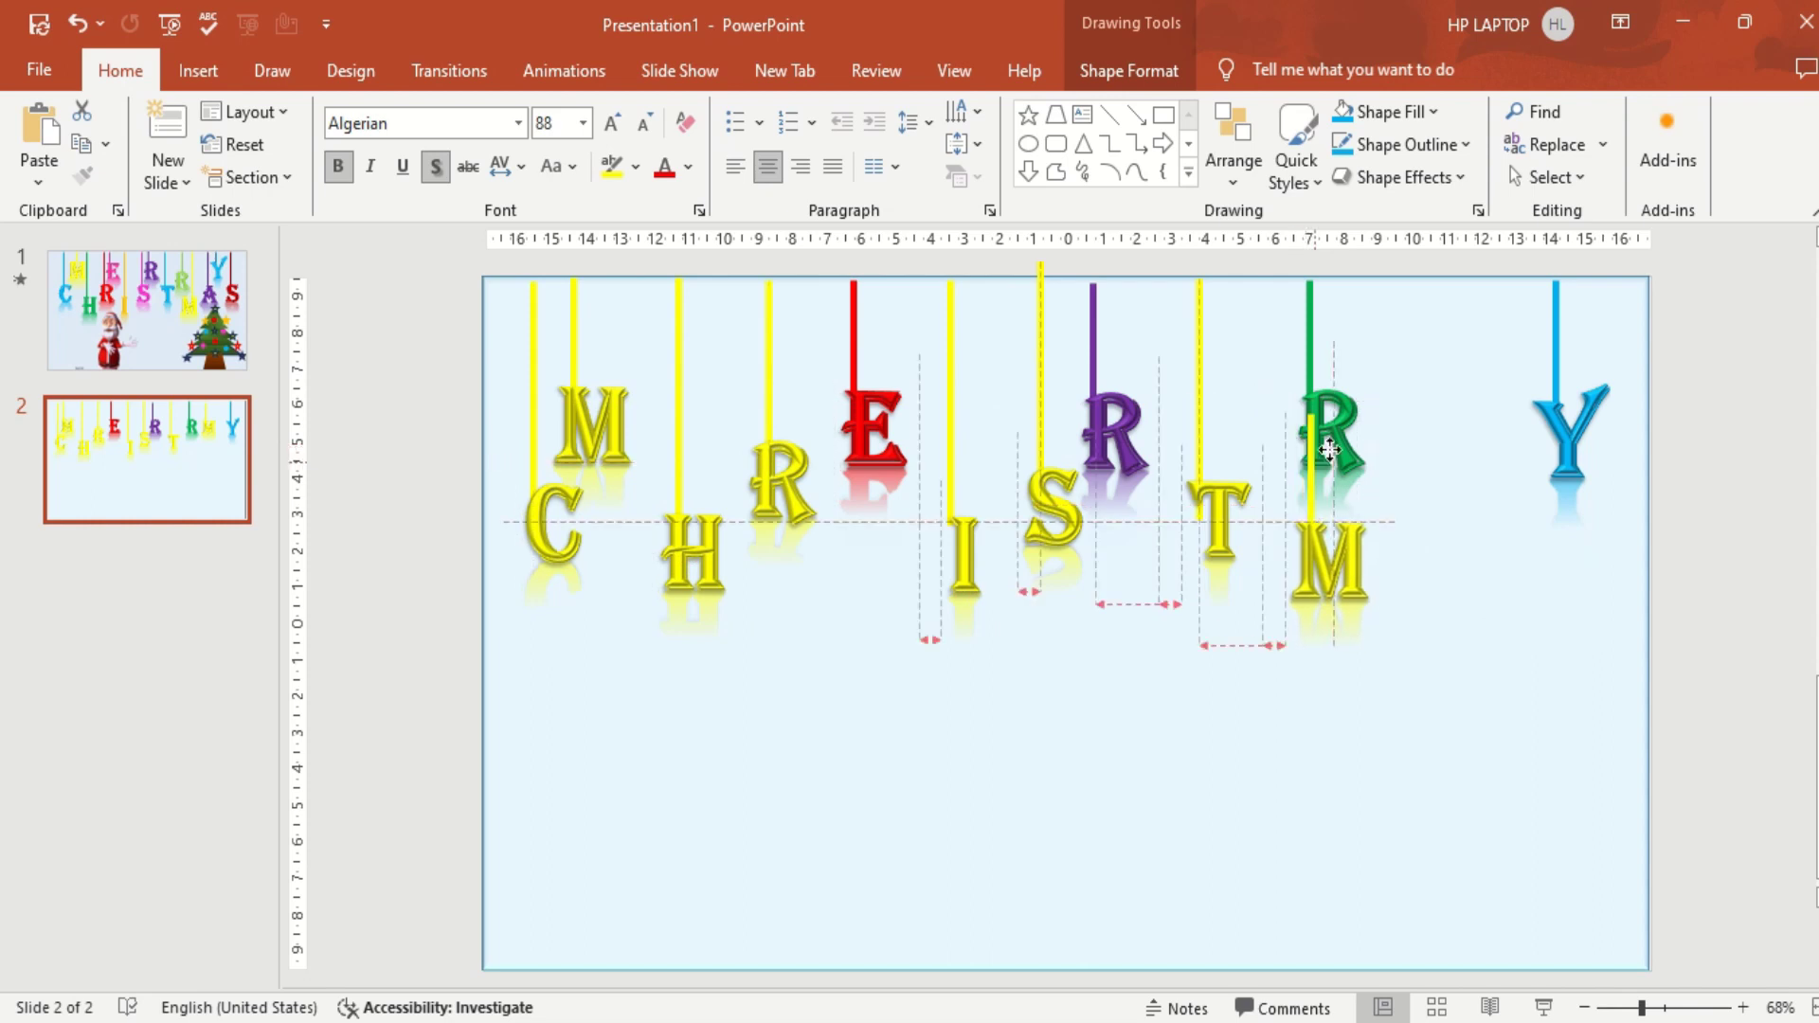
pyautogui.moveTo(1329, 449)
pyautogui.mouseDown()
pyautogui.moveTo(1354, 417)
pyautogui.moveTo(1355, 315)
pyautogui.mouseUp()
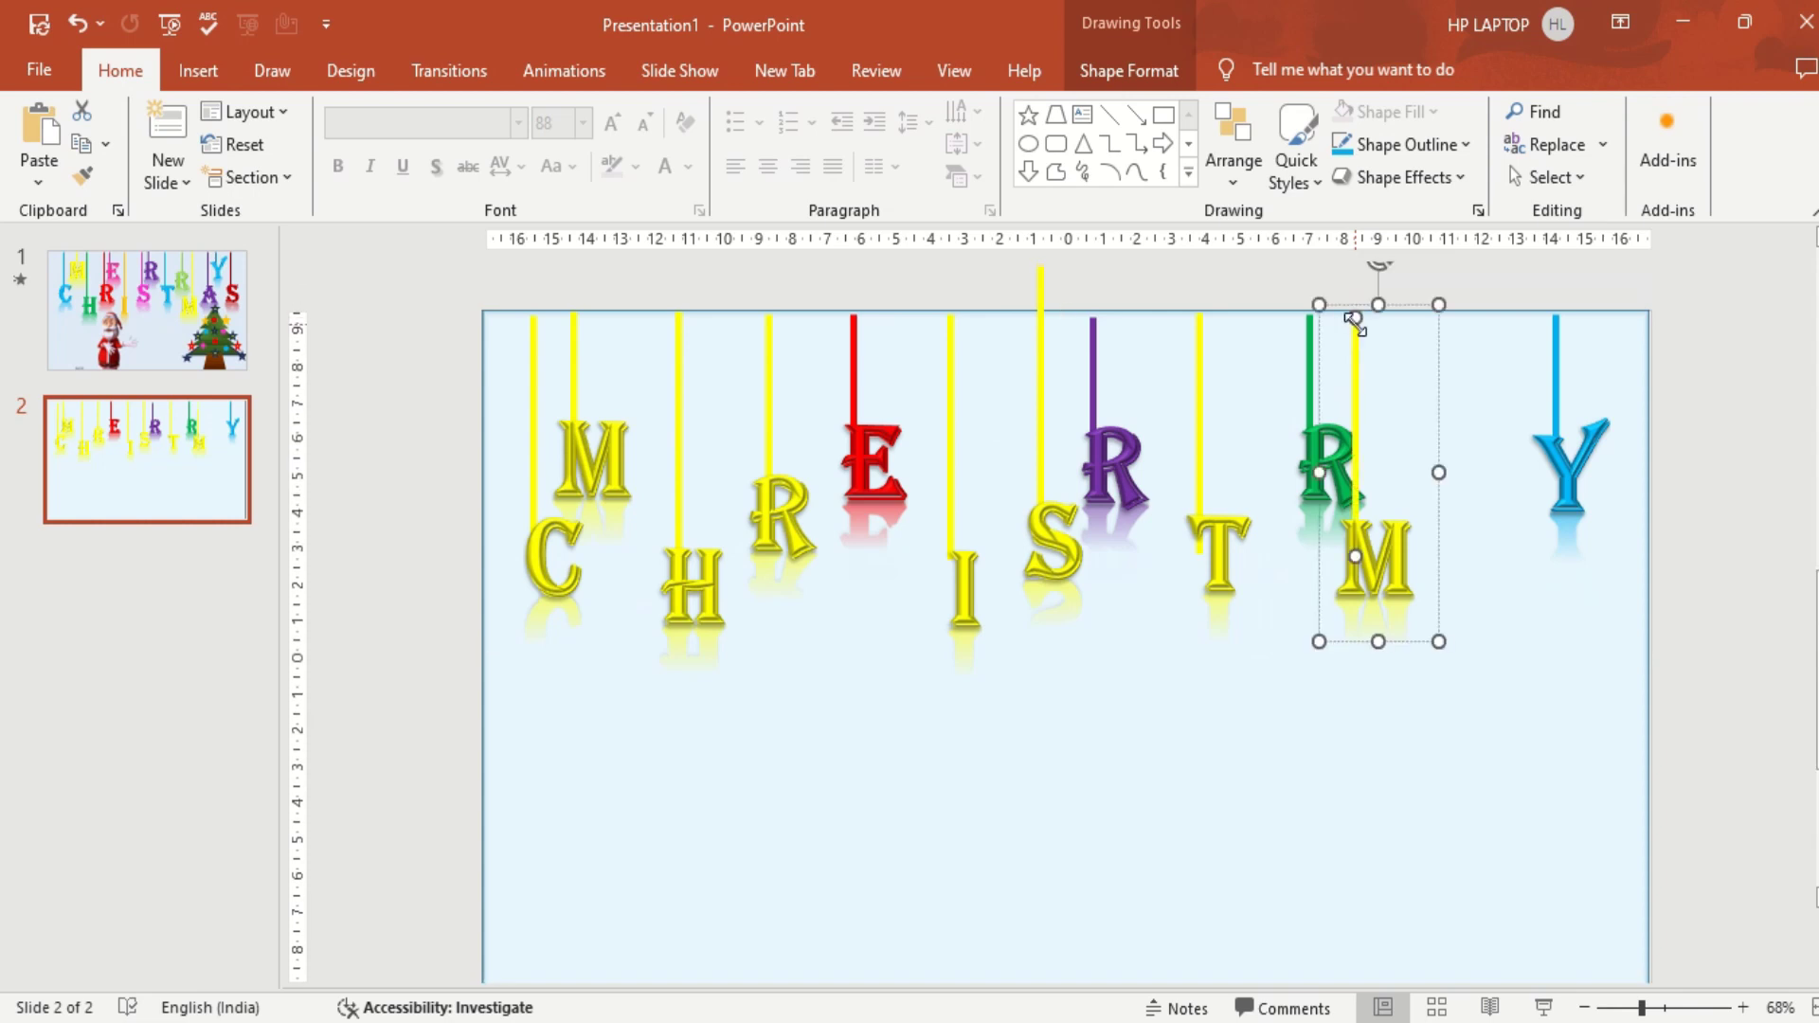
# Ctrl-drag a copy of the hanging yellow S to the far right after the Y.
pyautogui.click(1039, 394)
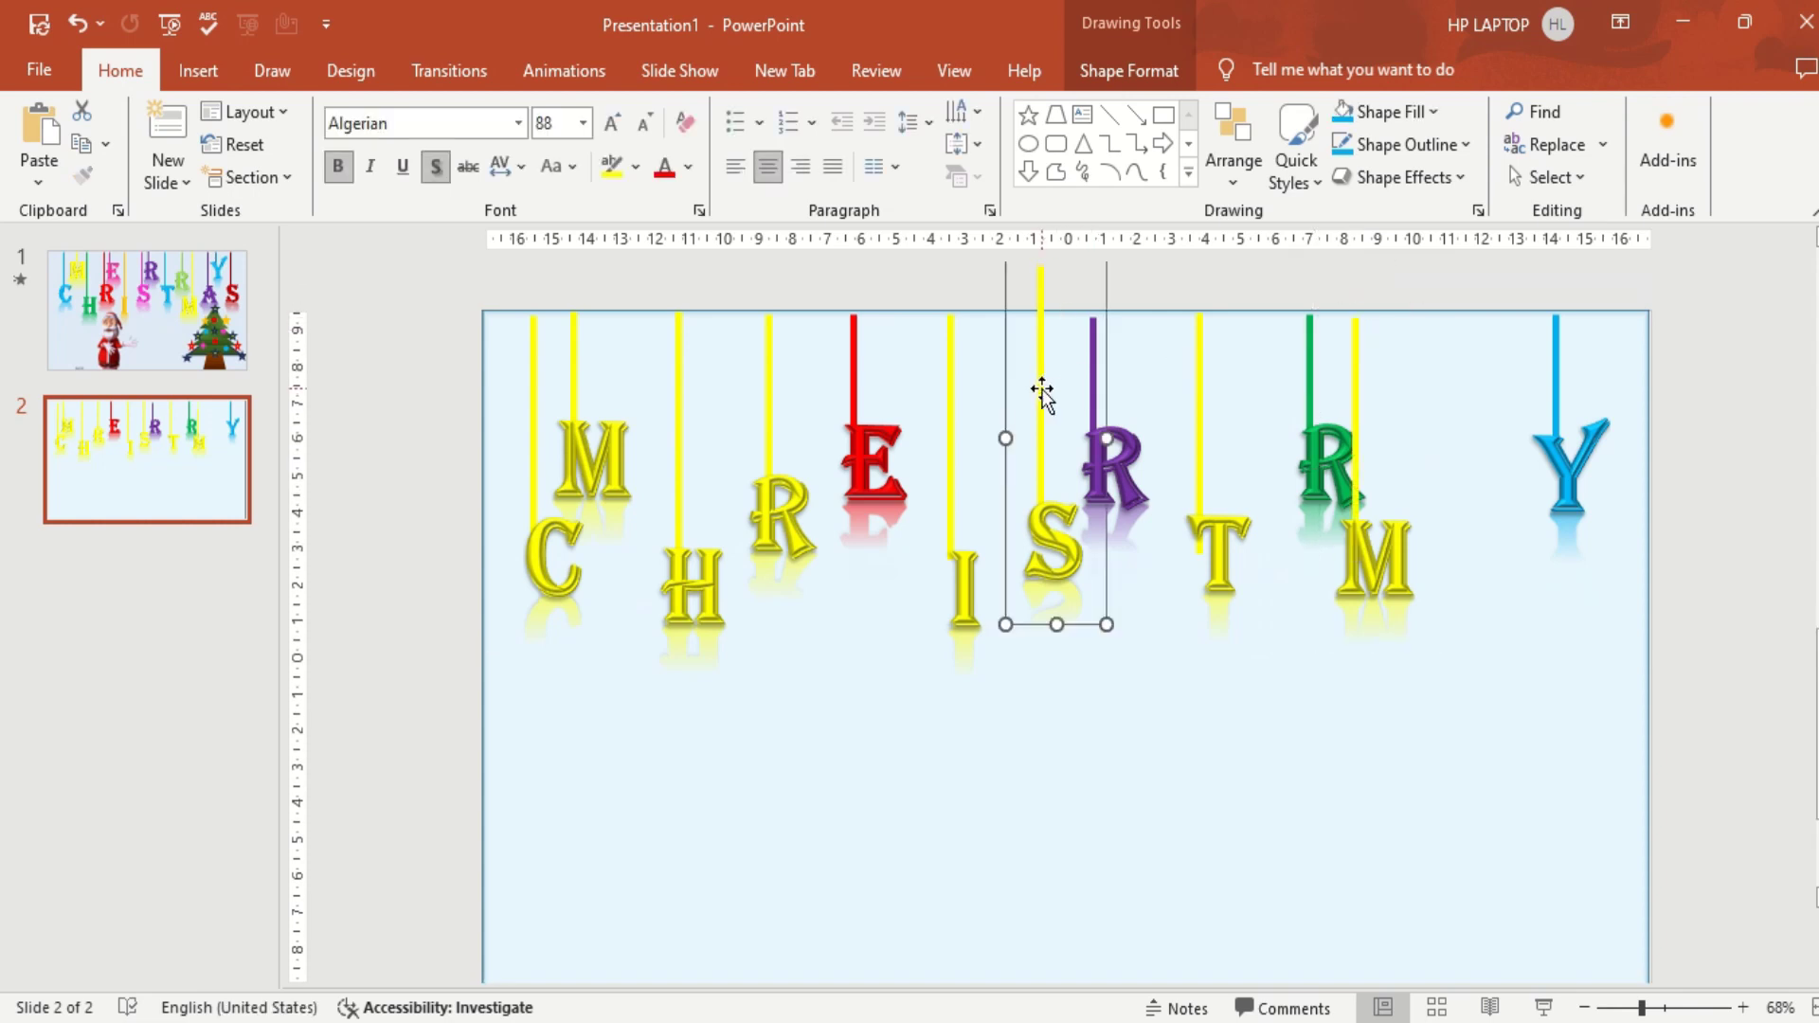
pyautogui.click(1034, 289)
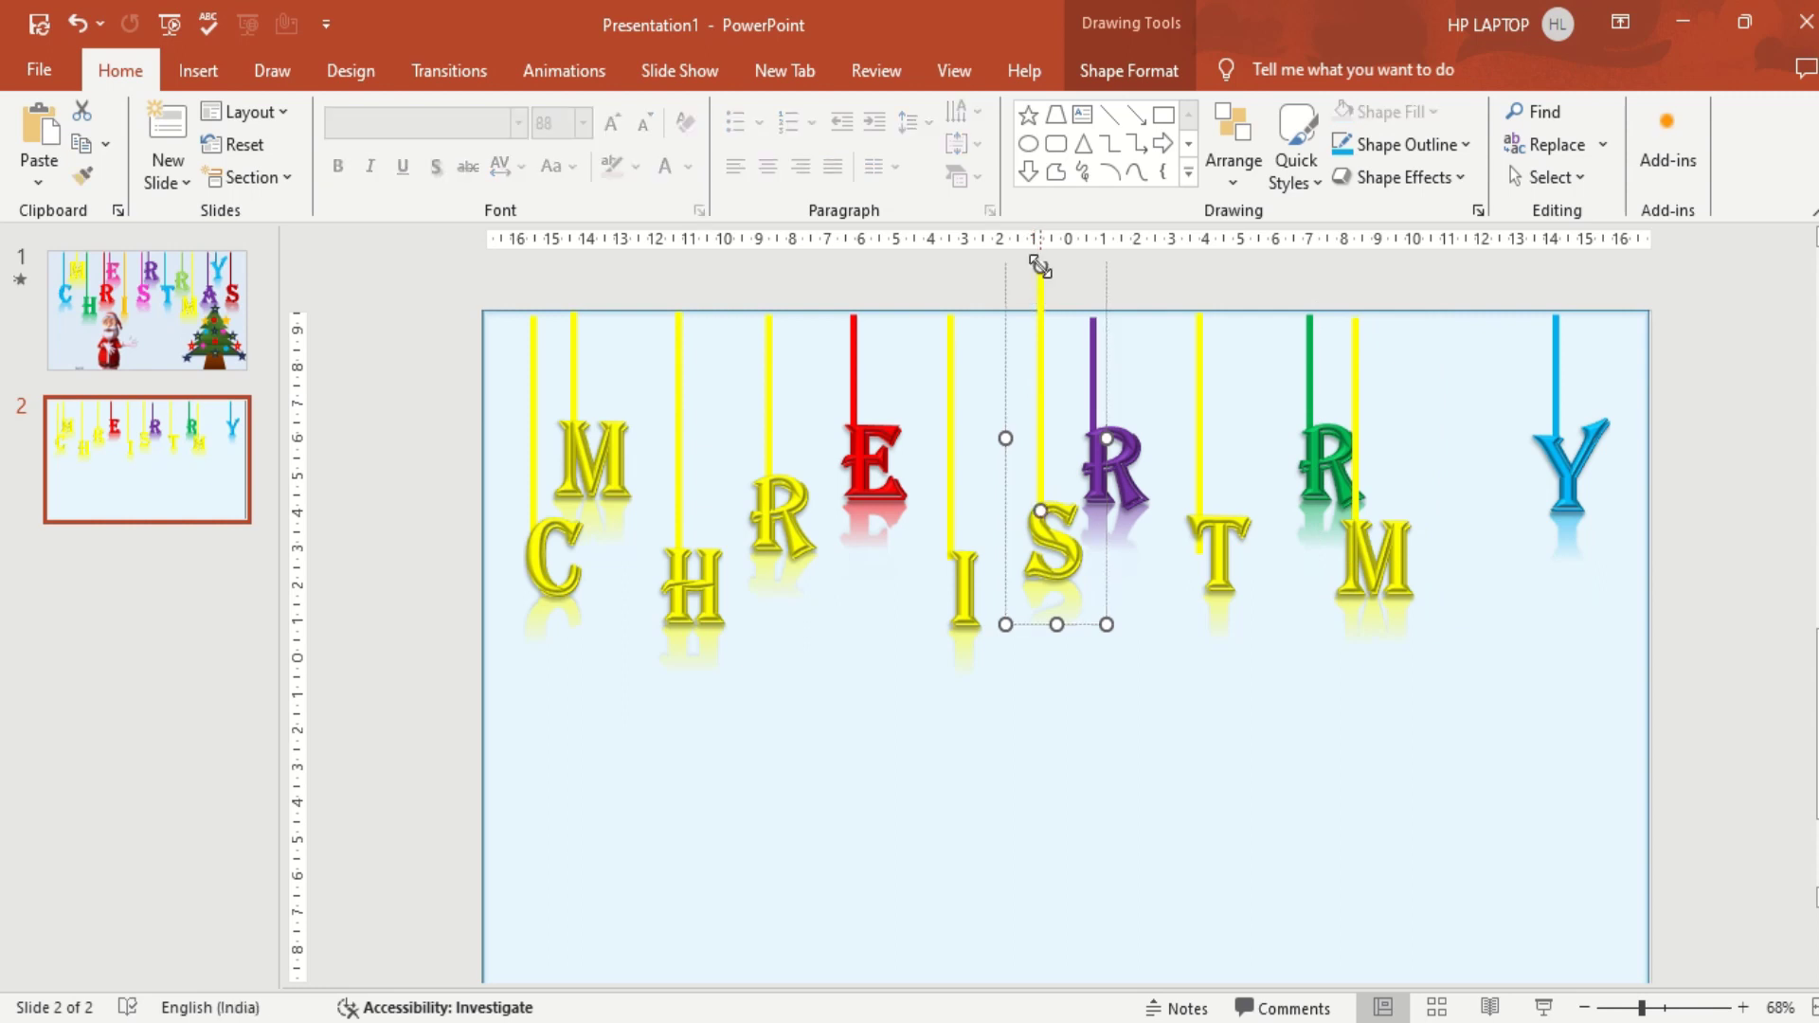
pyautogui.click(1034, 322)
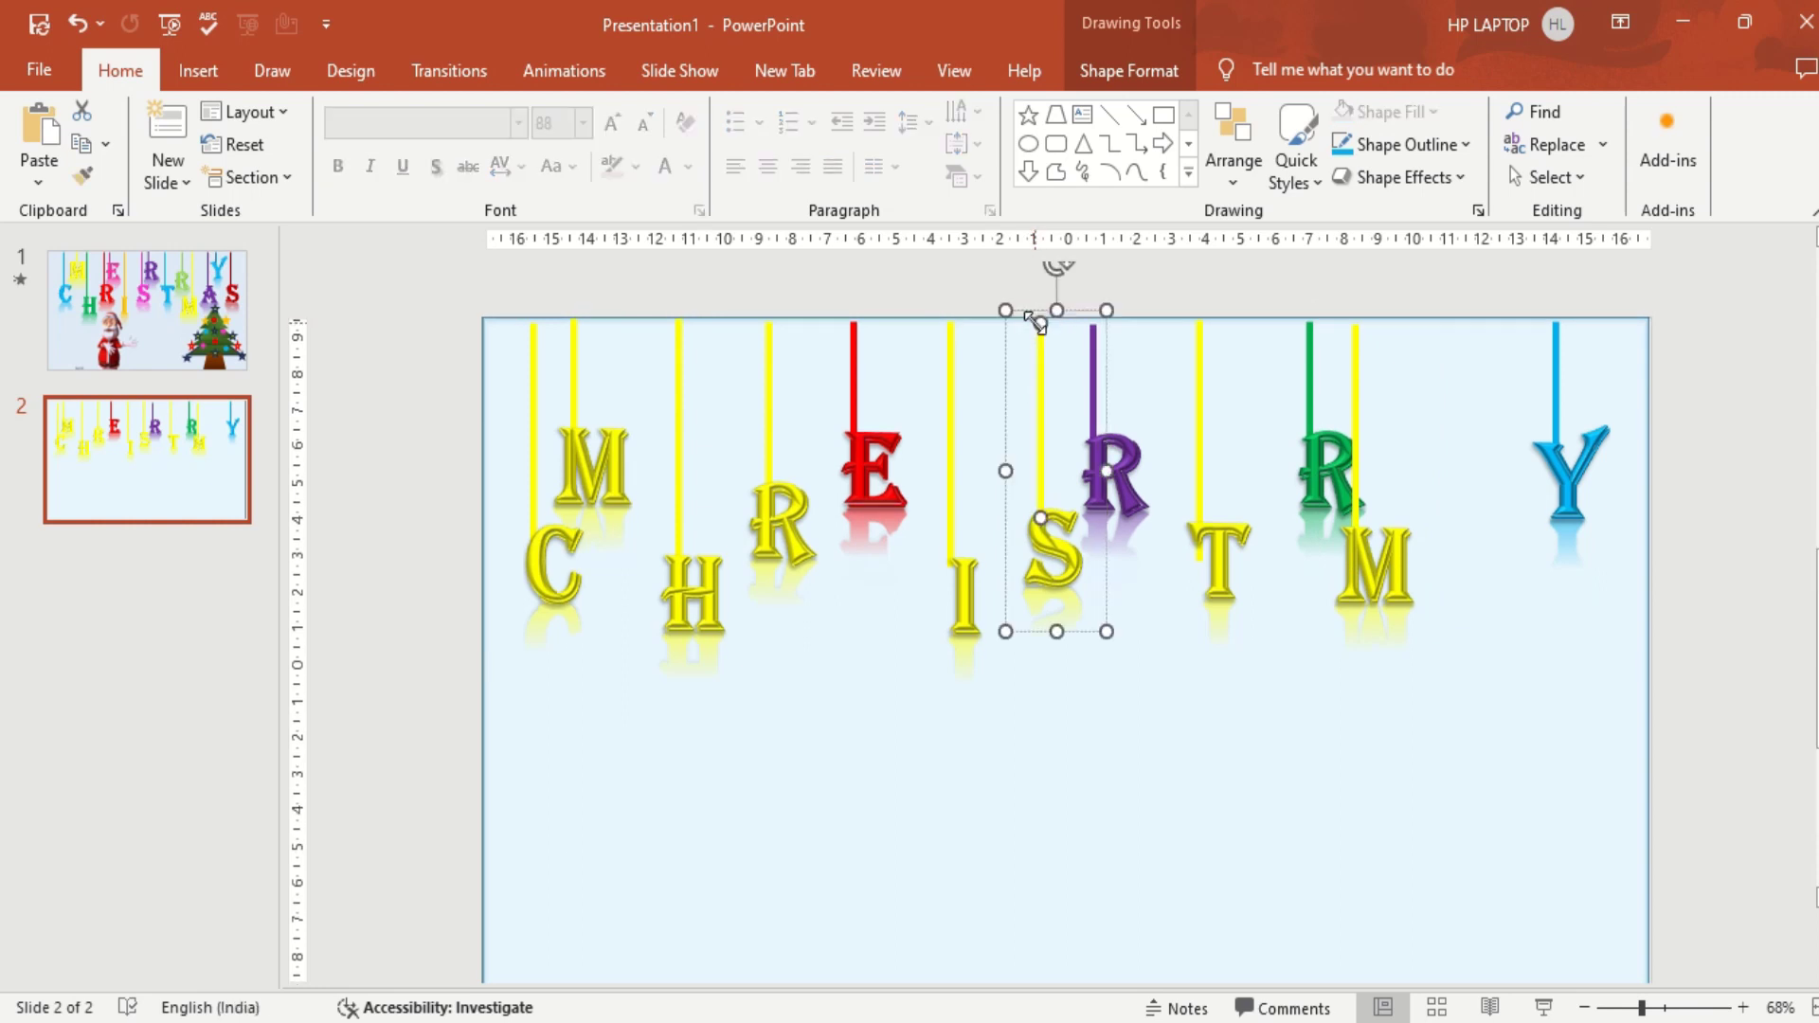
pyautogui.moveTo(1025, 310)
pyautogui.mouseDown()
pyautogui.moveTo(1041, 331)
pyautogui.moveTo(1597, 261)
pyautogui.mouseUp()
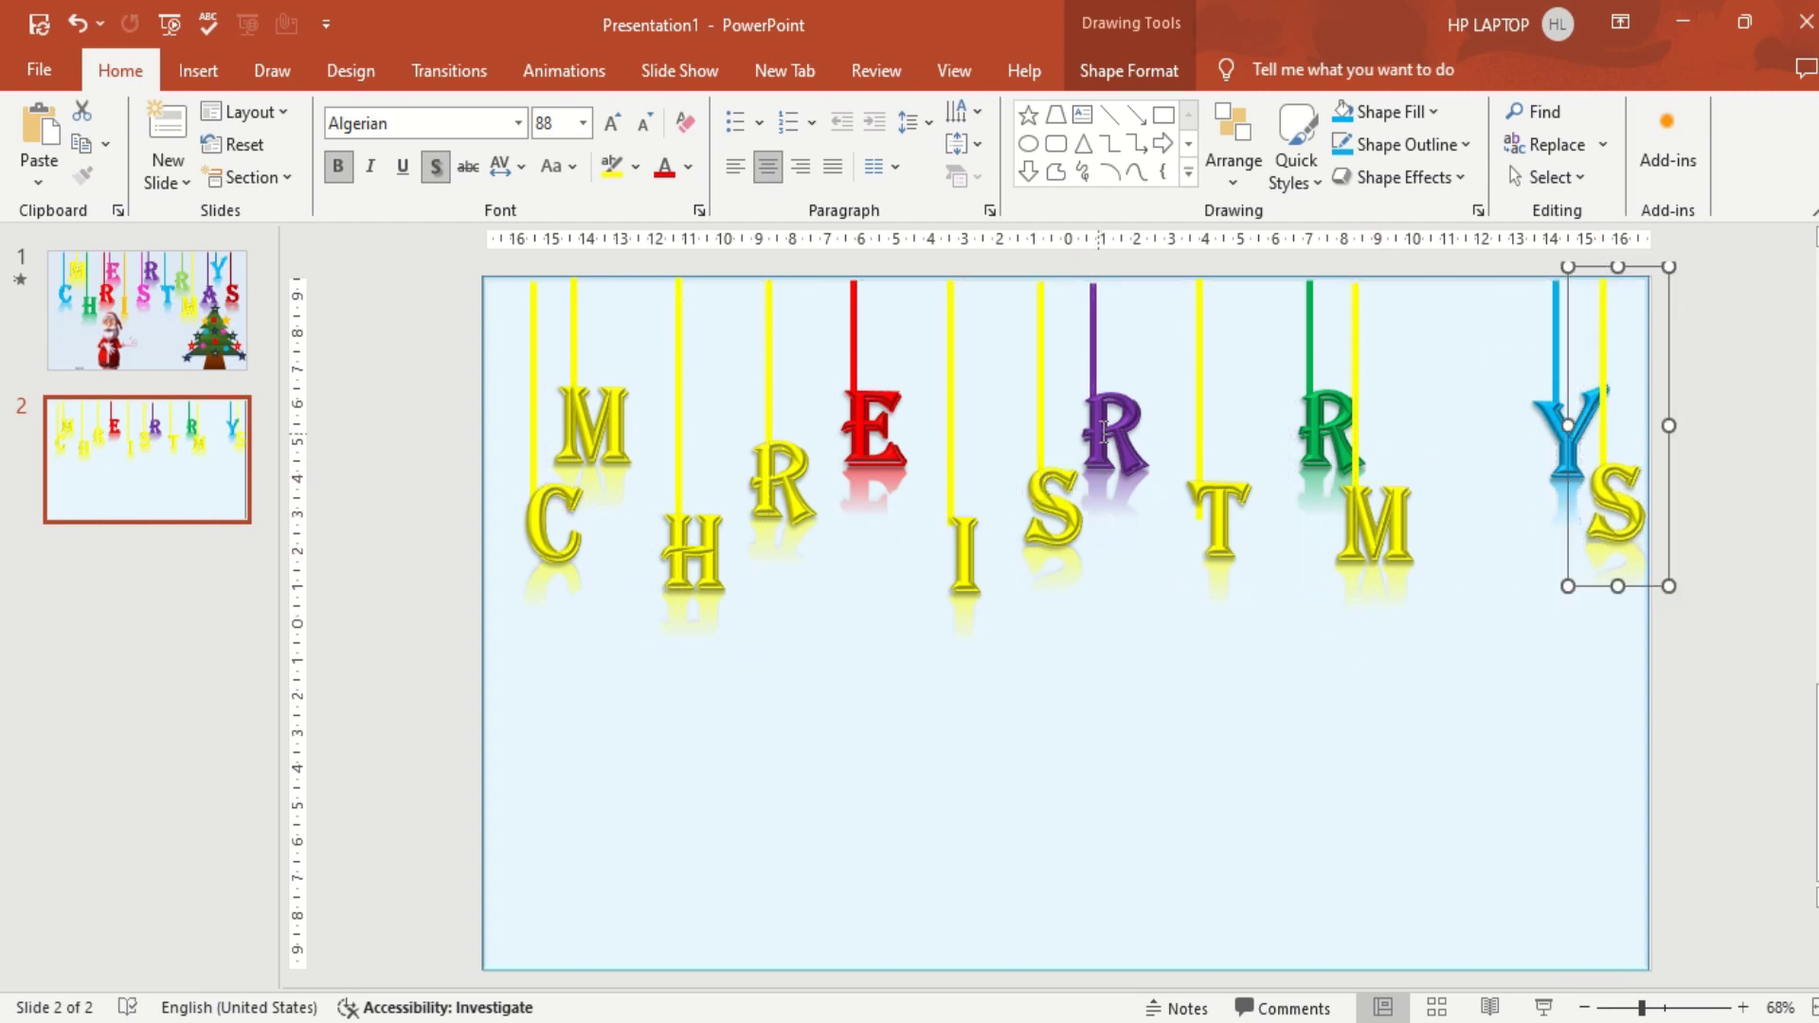
# Copy the purple R between the M and Y, stretch its string to the top, select its letter.
pyautogui.click(1106, 428)
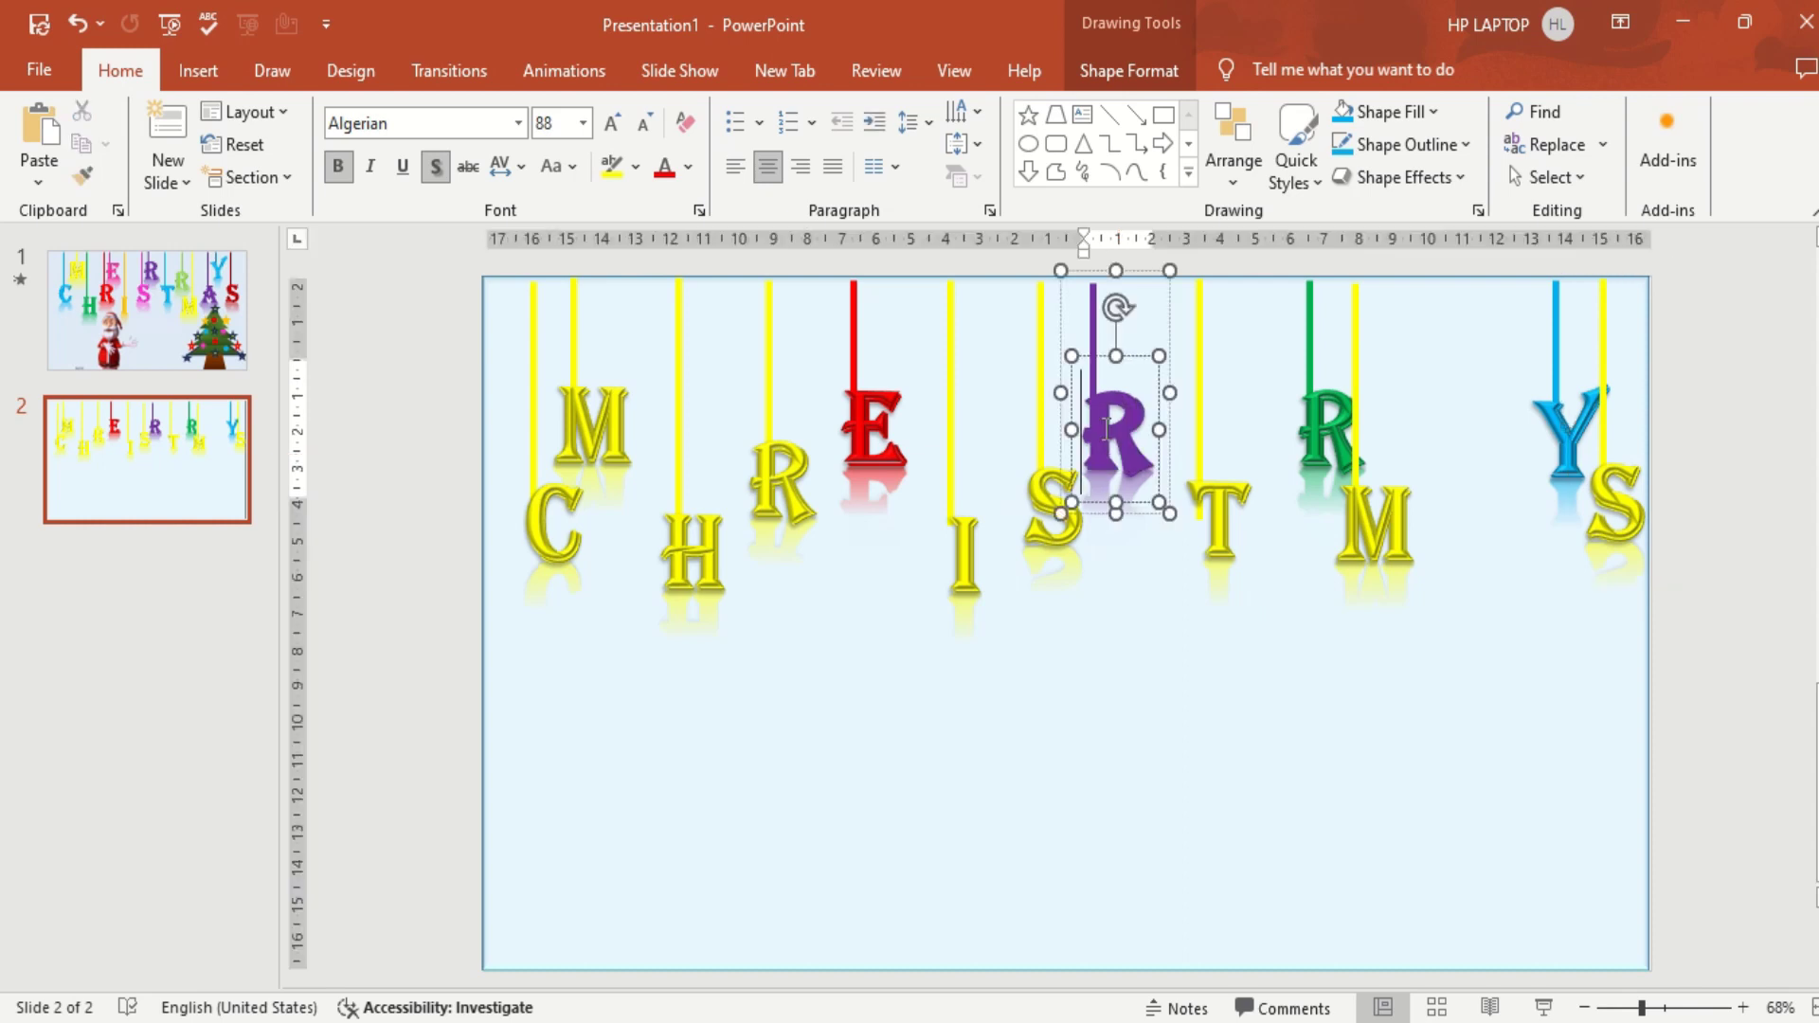
pyautogui.click(1088, 275)
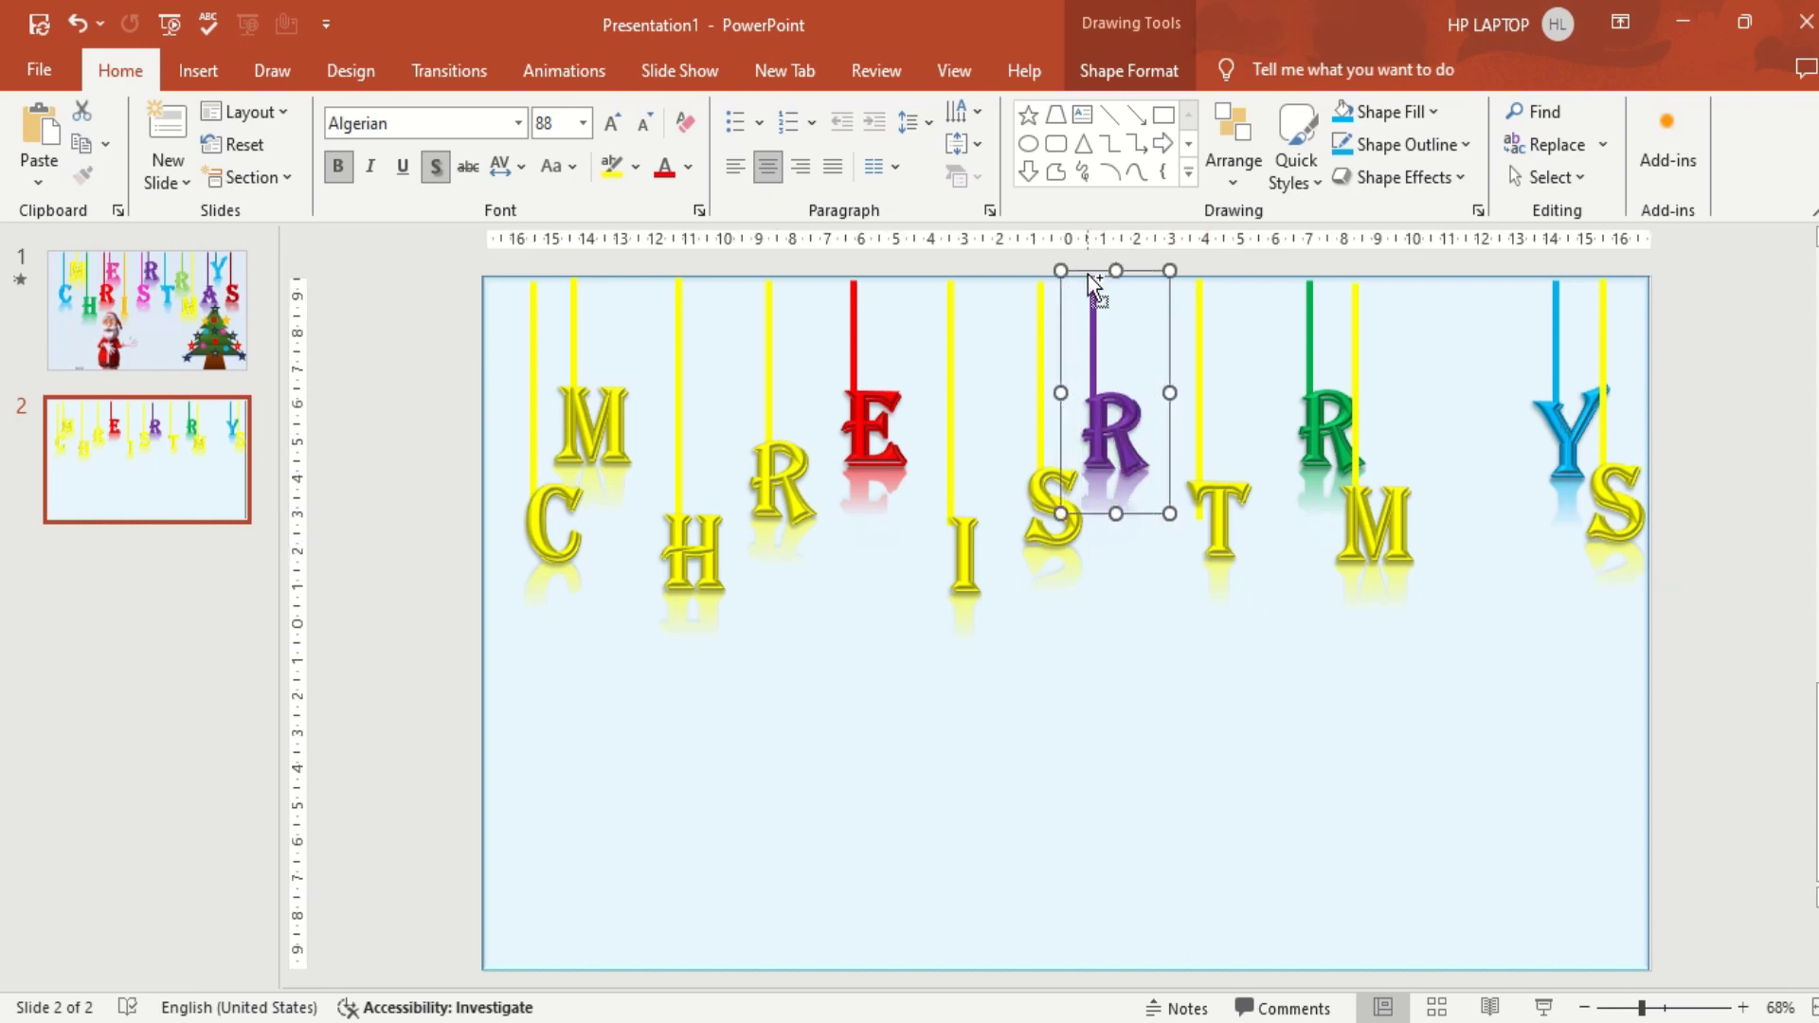
pyautogui.moveTo(1087, 274)
pyautogui.mouseDown()
pyautogui.moveTo(1288, 325)
pyautogui.moveTo(1390, 325)
pyautogui.moveTo(1165, 258)
pyautogui.moveTo(1071, 293)
pyautogui.moveTo(1100, 279)
pyautogui.mouseUp()
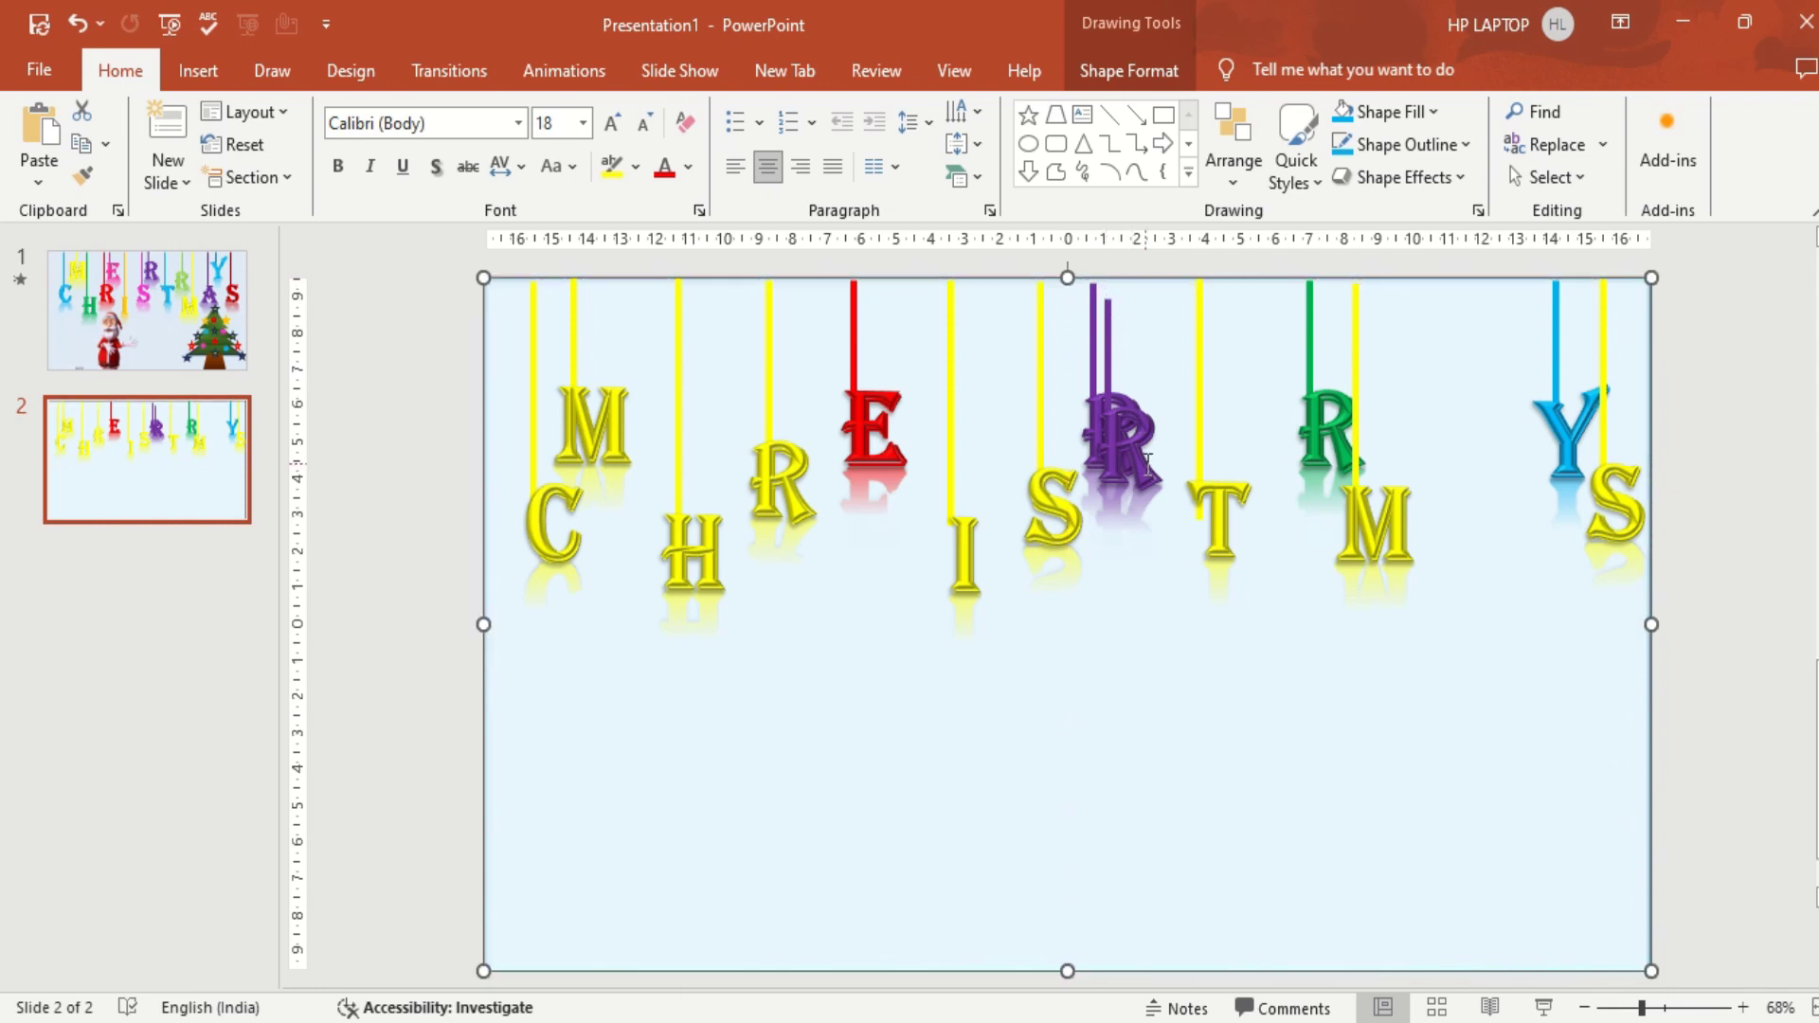
pyautogui.click(1147, 464)
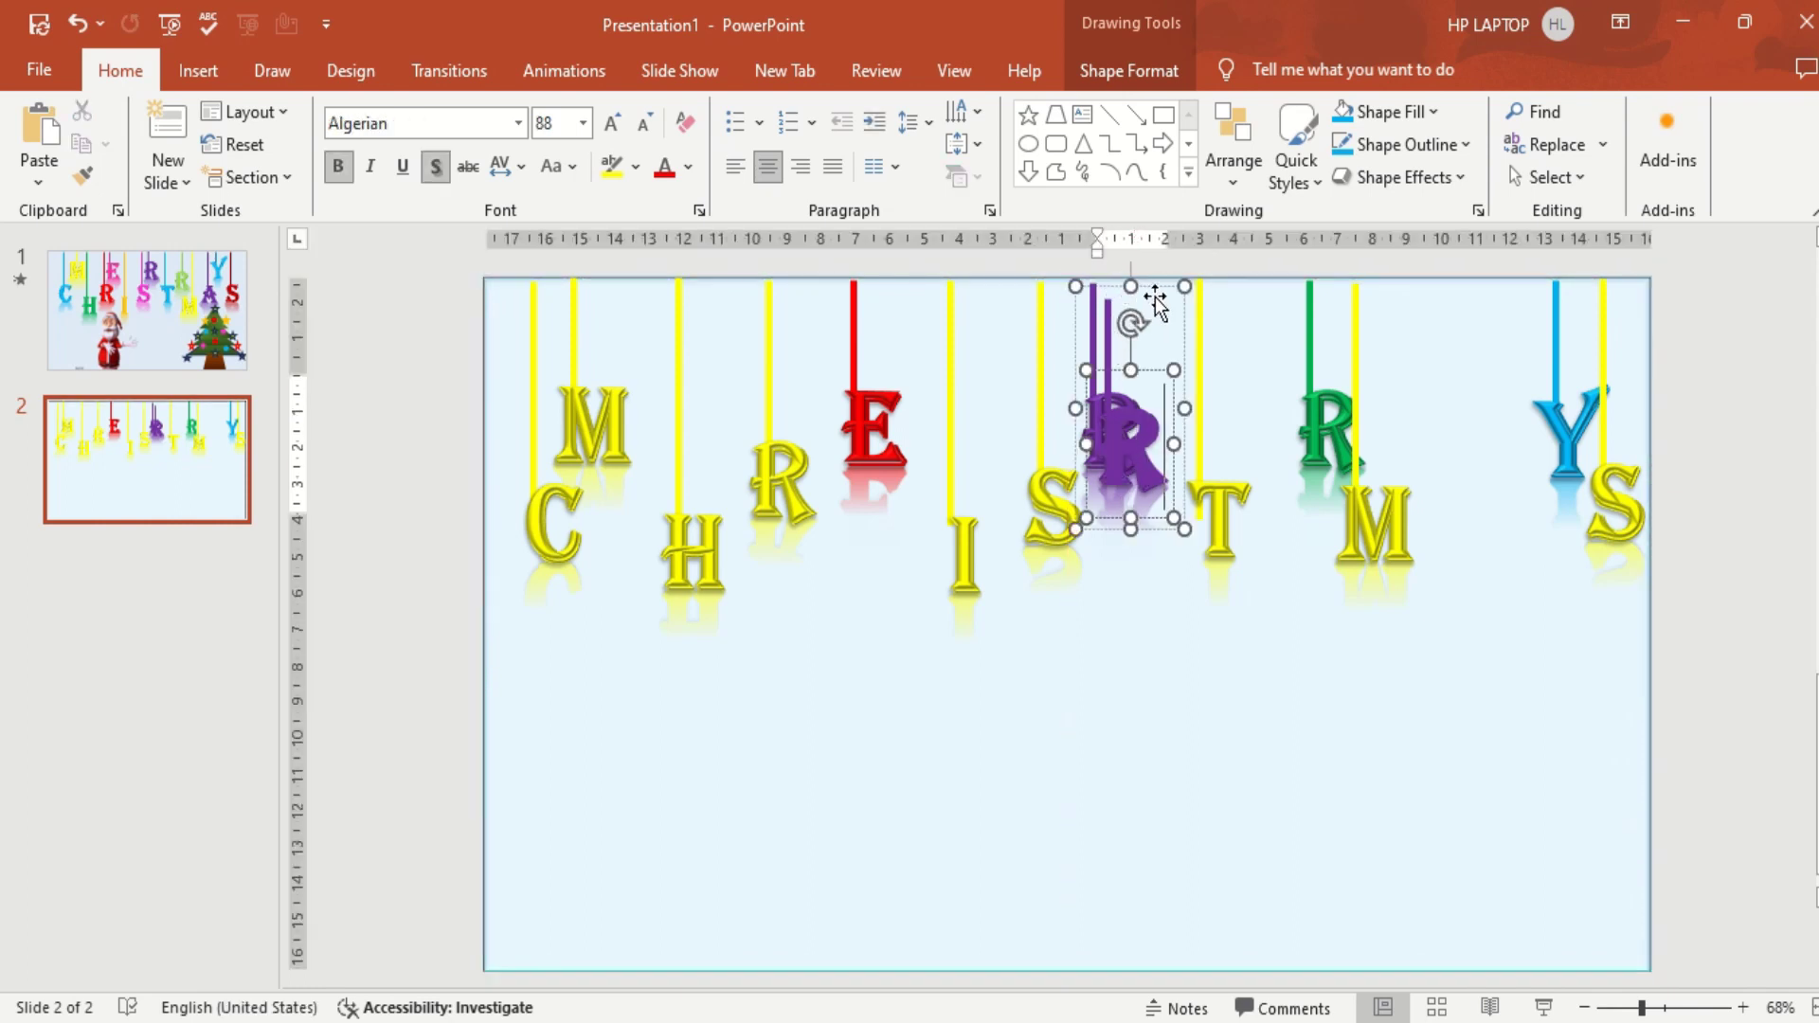
pyautogui.moveTo(1155, 301)
pyautogui.mouseDown()
pyautogui.moveTo(1149, 284)
pyautogui.moveTo(1496, 260)
pyautogui.moveTo(1506, 321)
pyautogui.moveTo(1476, 350)
pyautogui.mouseUp()
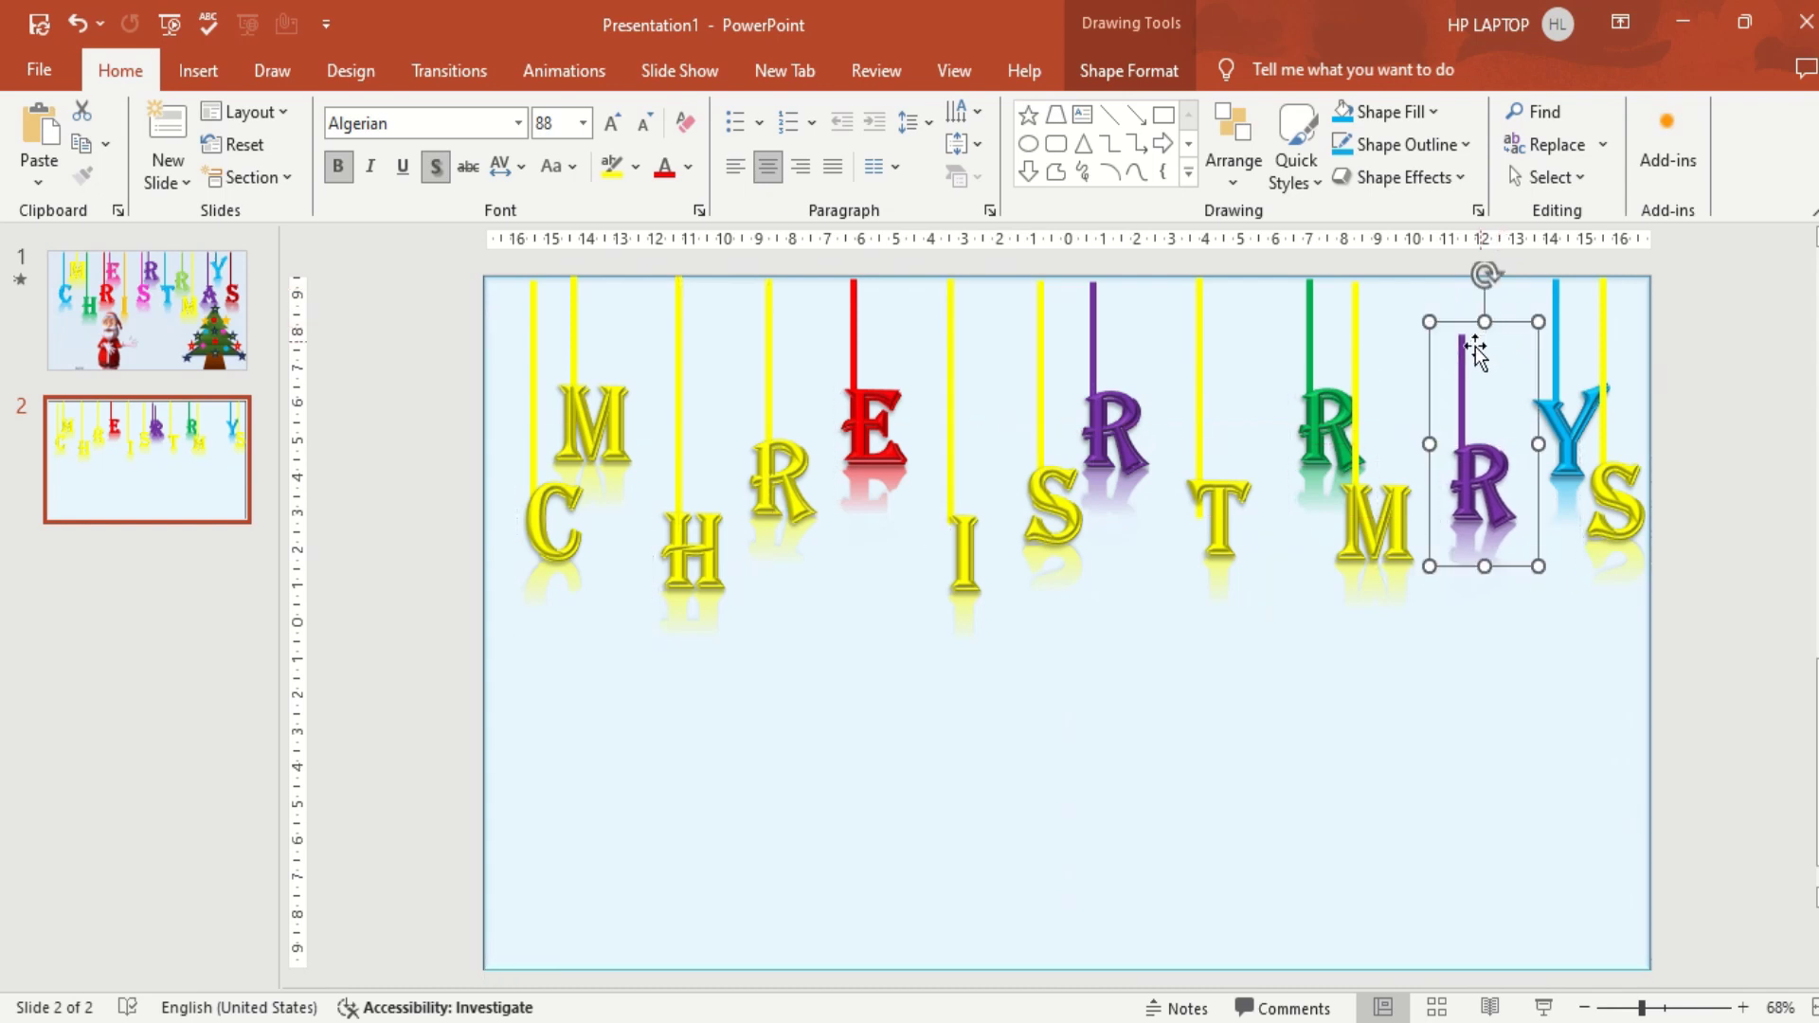
pyautogui.click(1461, 345)
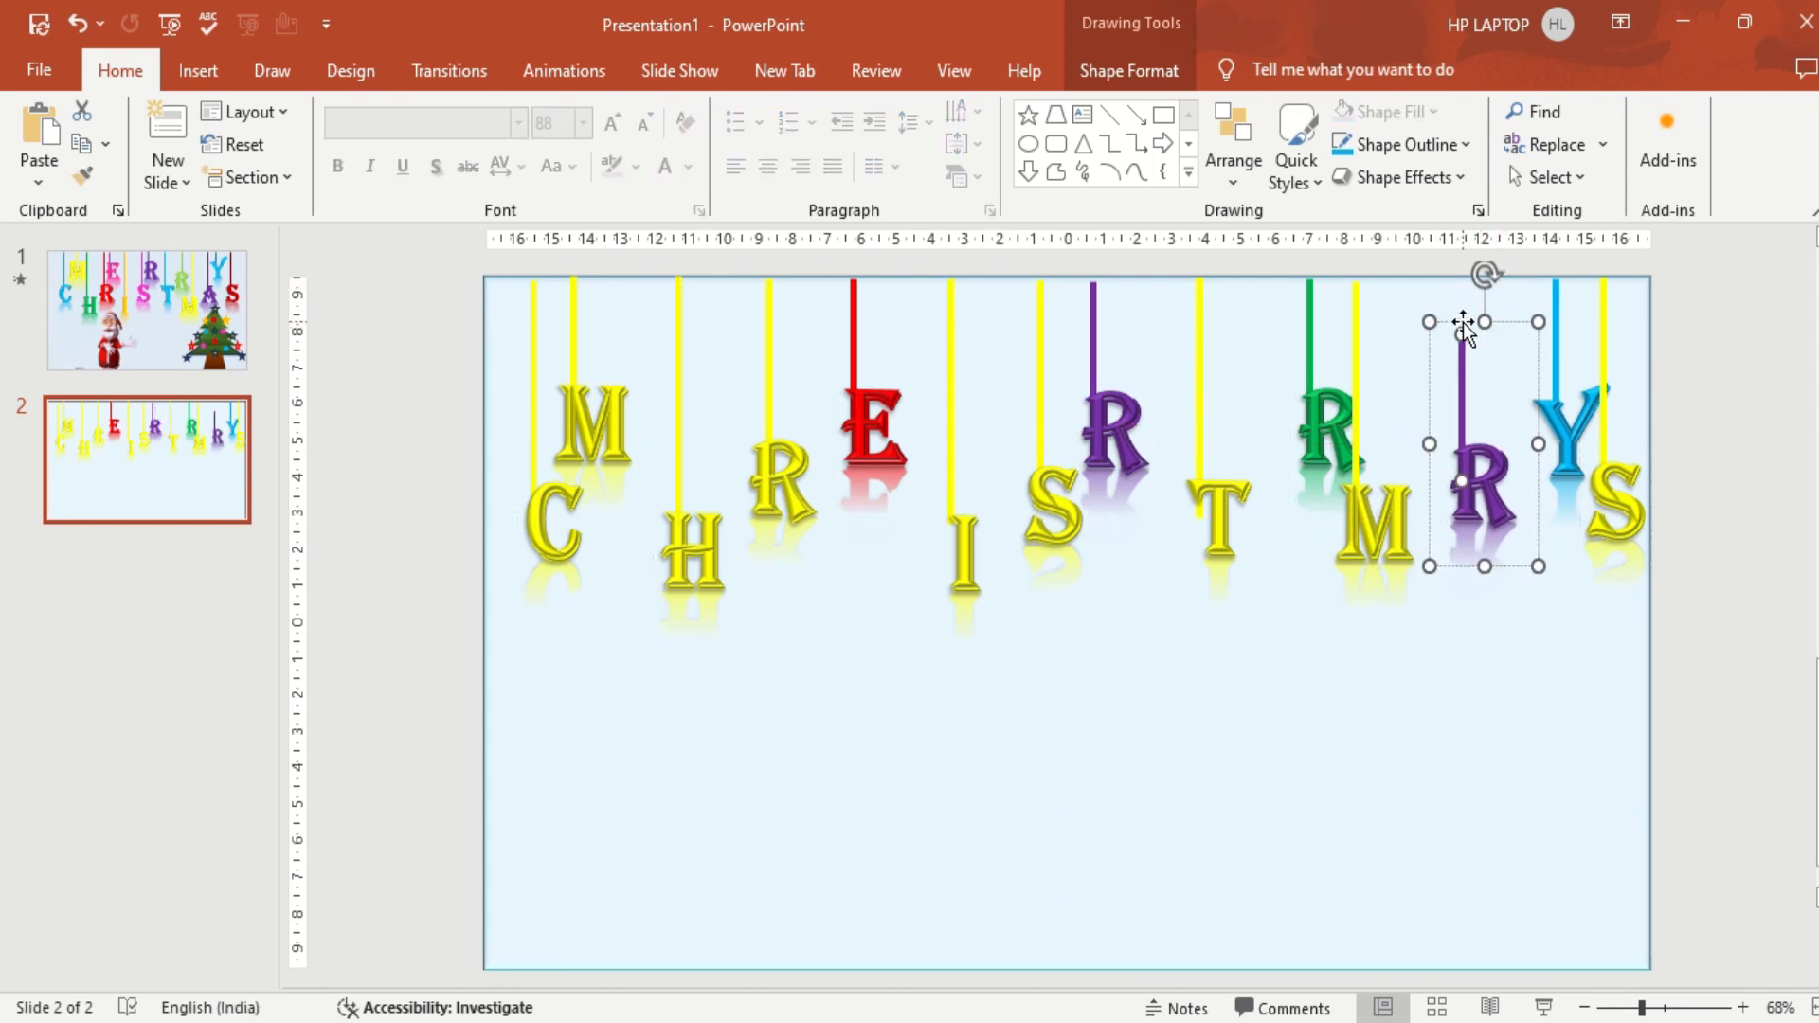
pyautogui.moveTo(1463, 327); pyautogui.dragTo(1462, 277)
pyautogui.click(1497, 502)
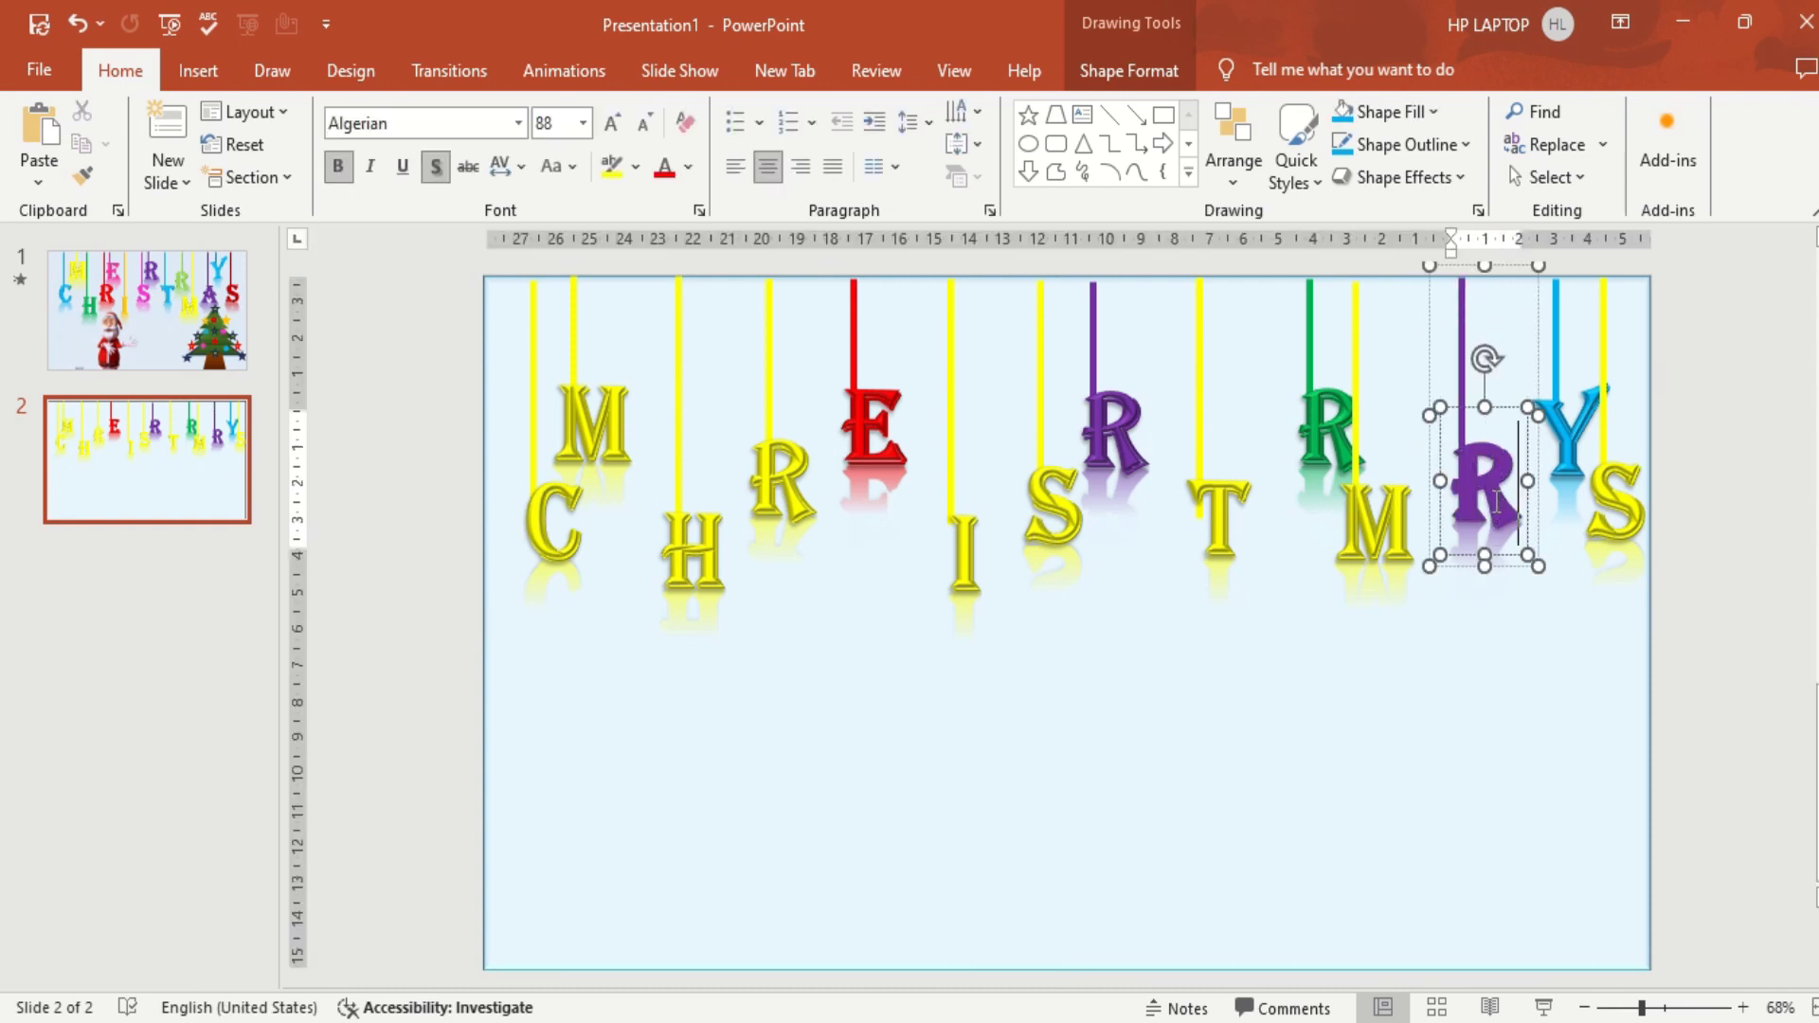
pyautogui.doubleClick(1497, 502)
# Give the rightmost S letter a green text fill and a green text outline.
pyautogui.write('A')
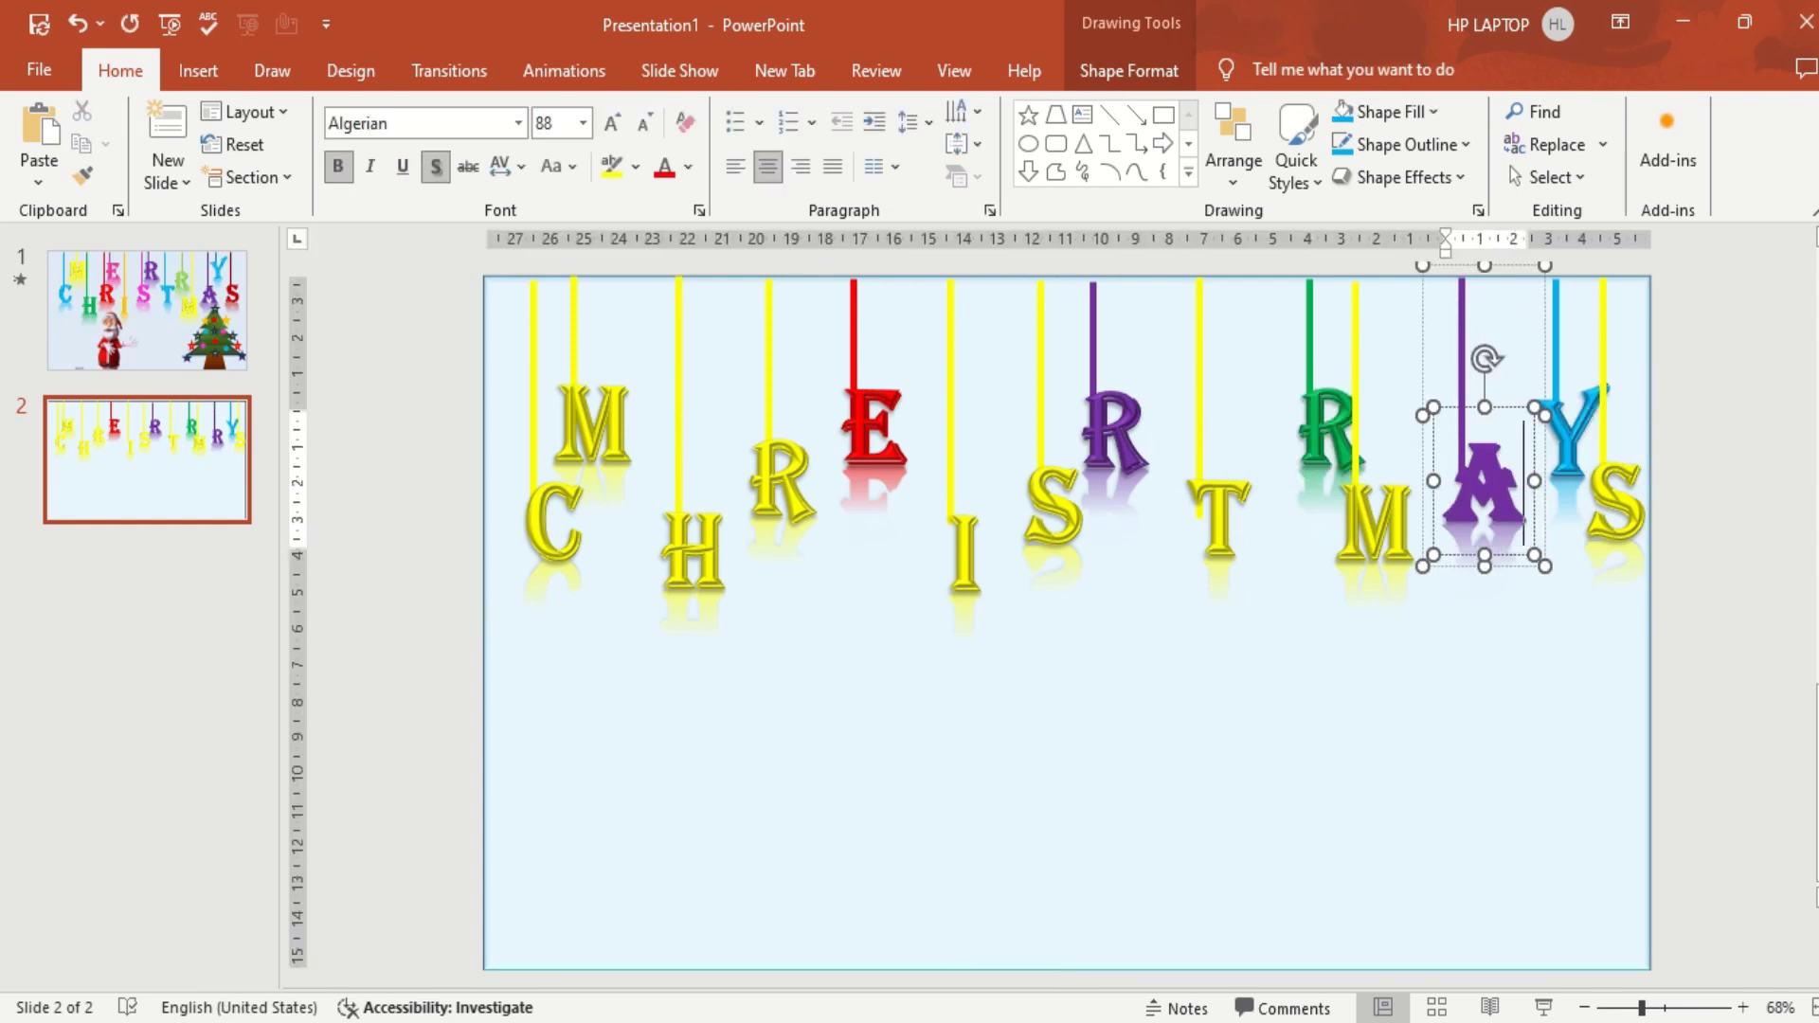
pyautogui.click(1633, 516)
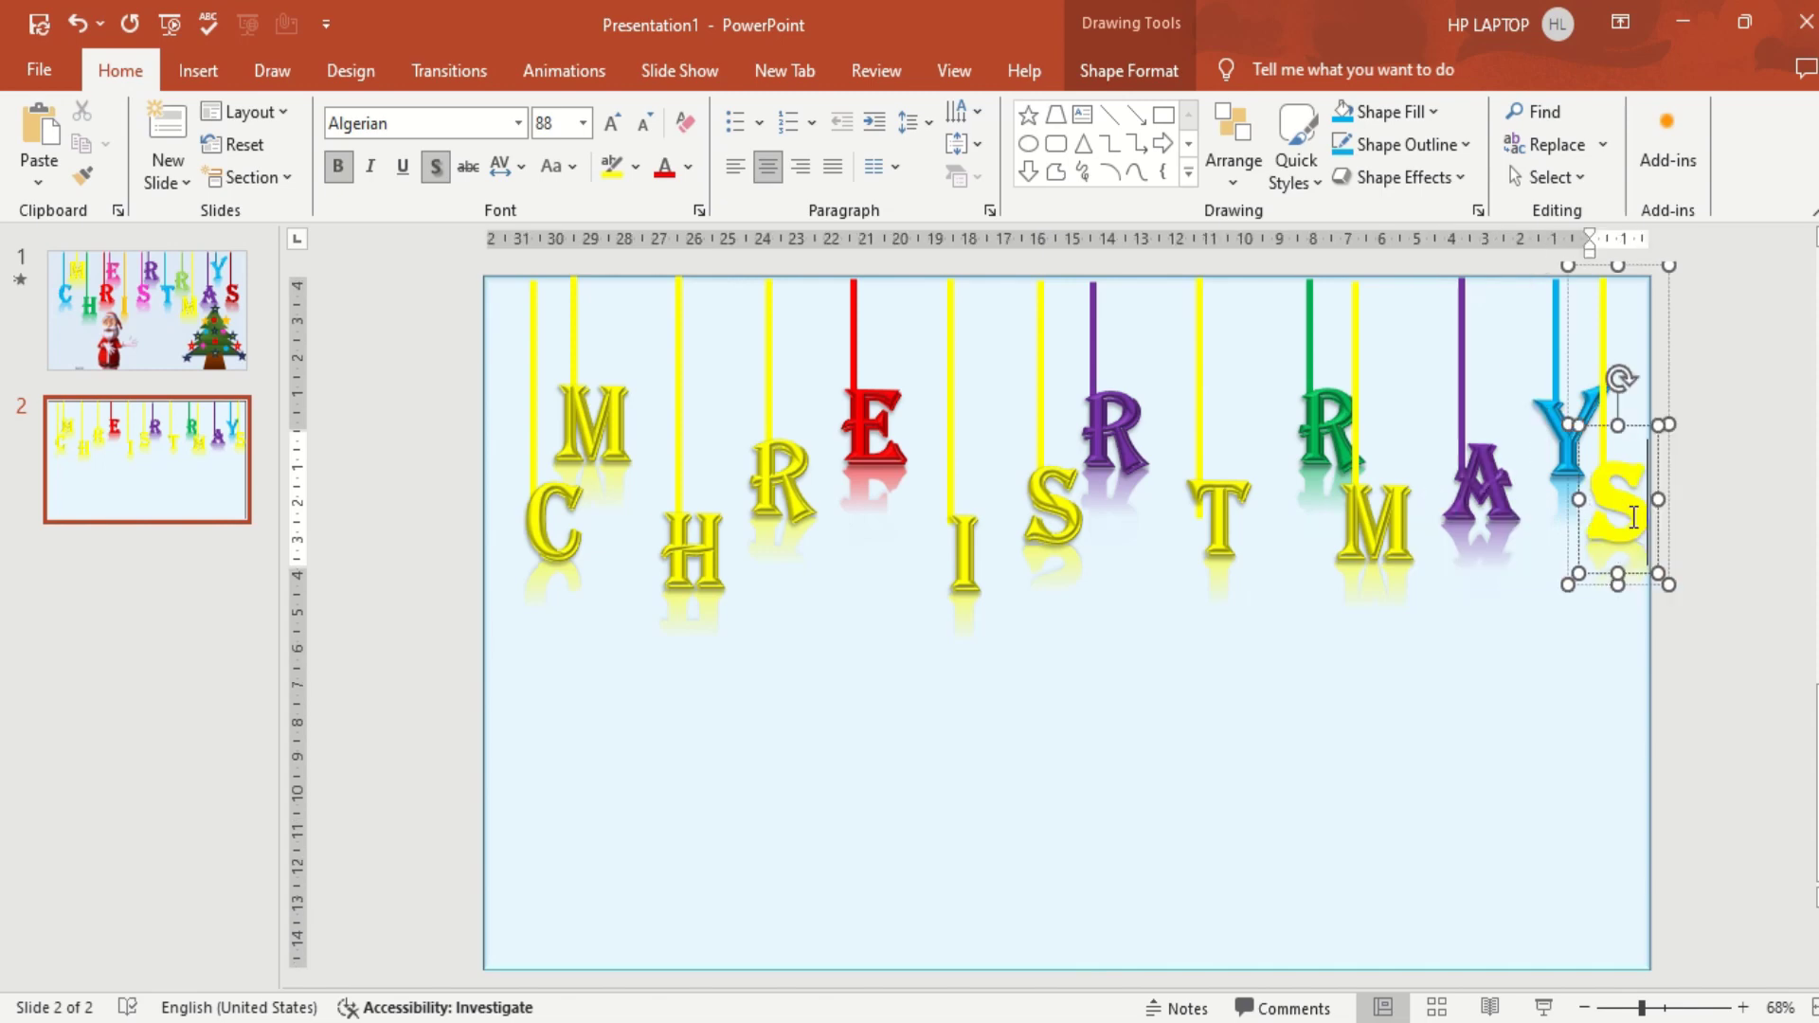
pyautogui.doubleClick(1633, 516)
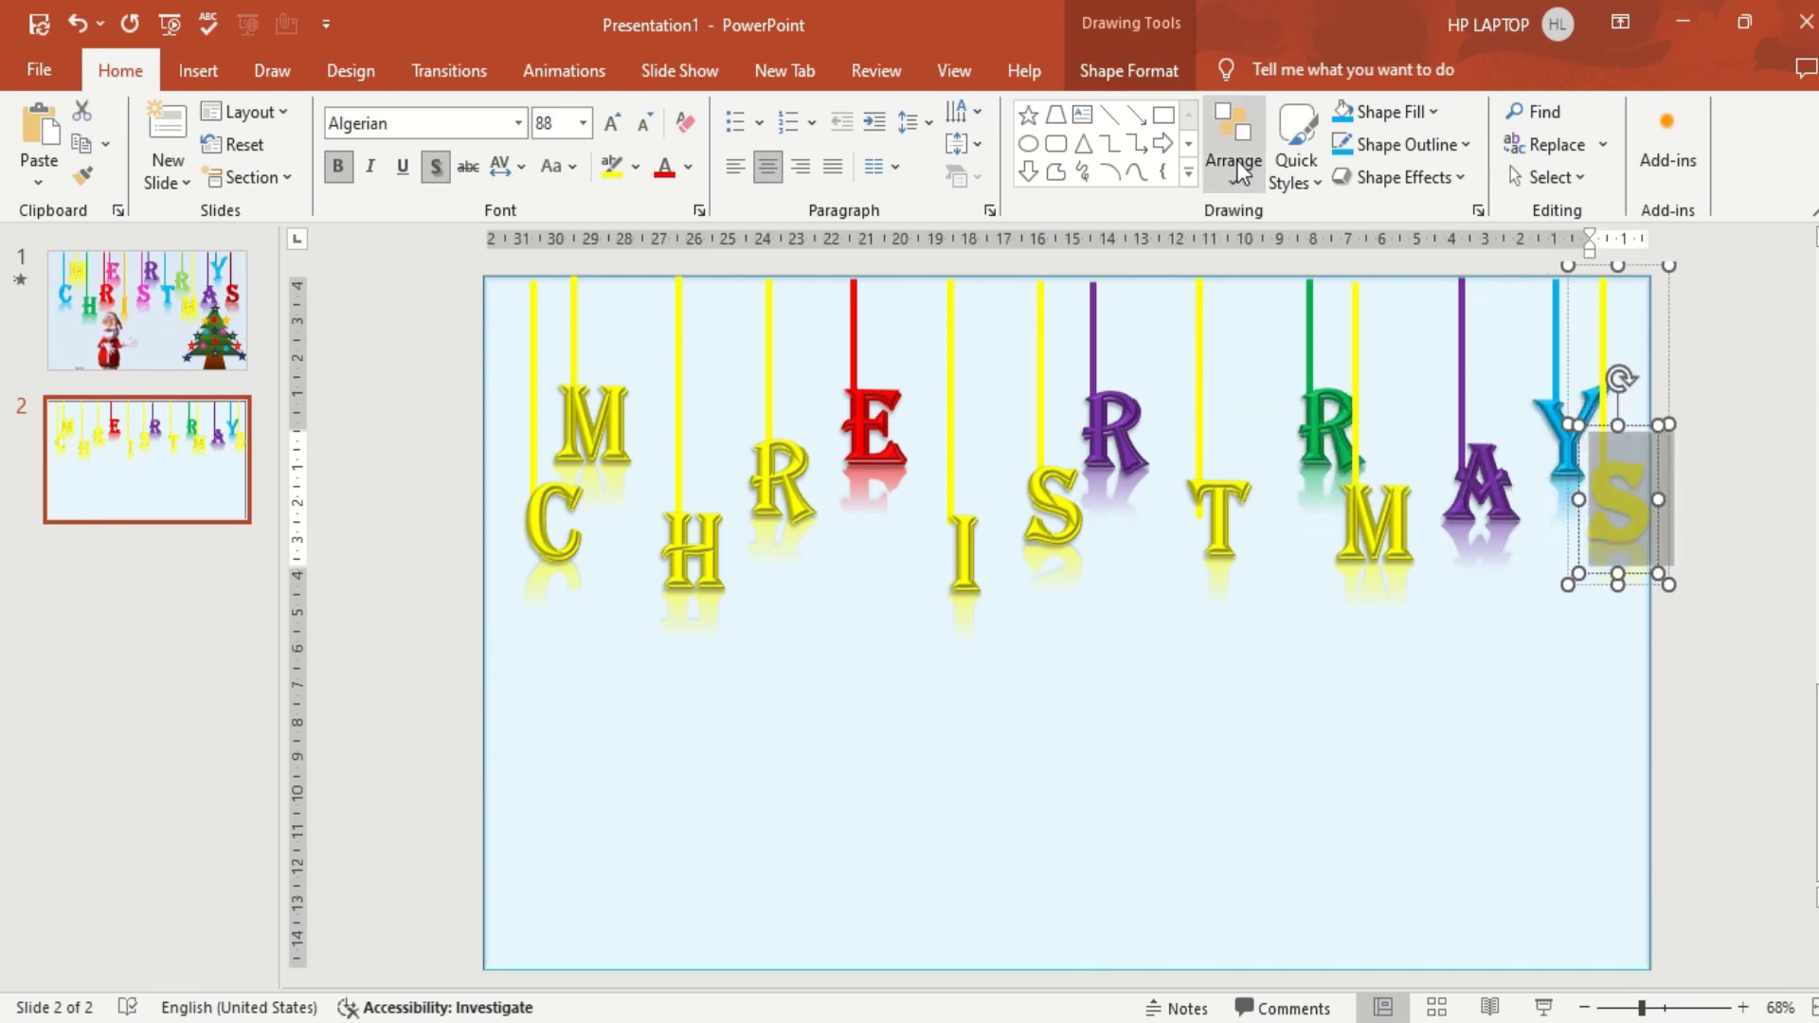
pyautogui.click(1114, 76)
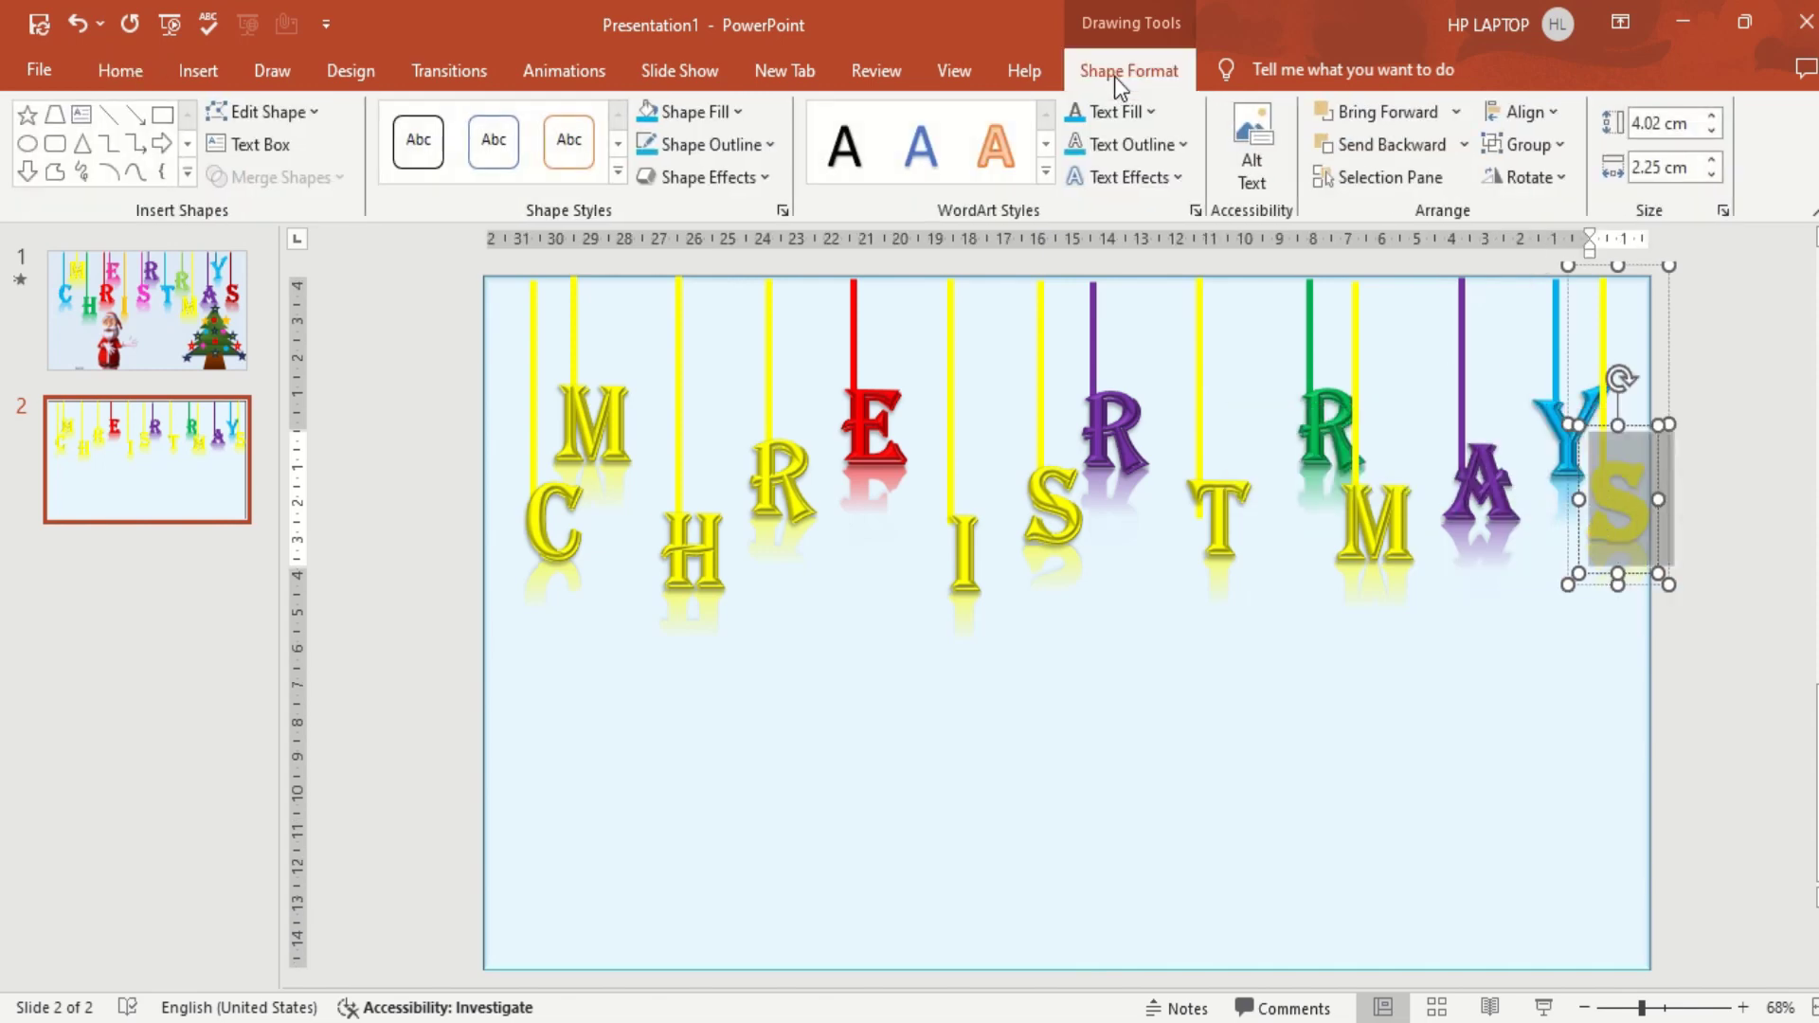
pyautogui.click(1150, 112)
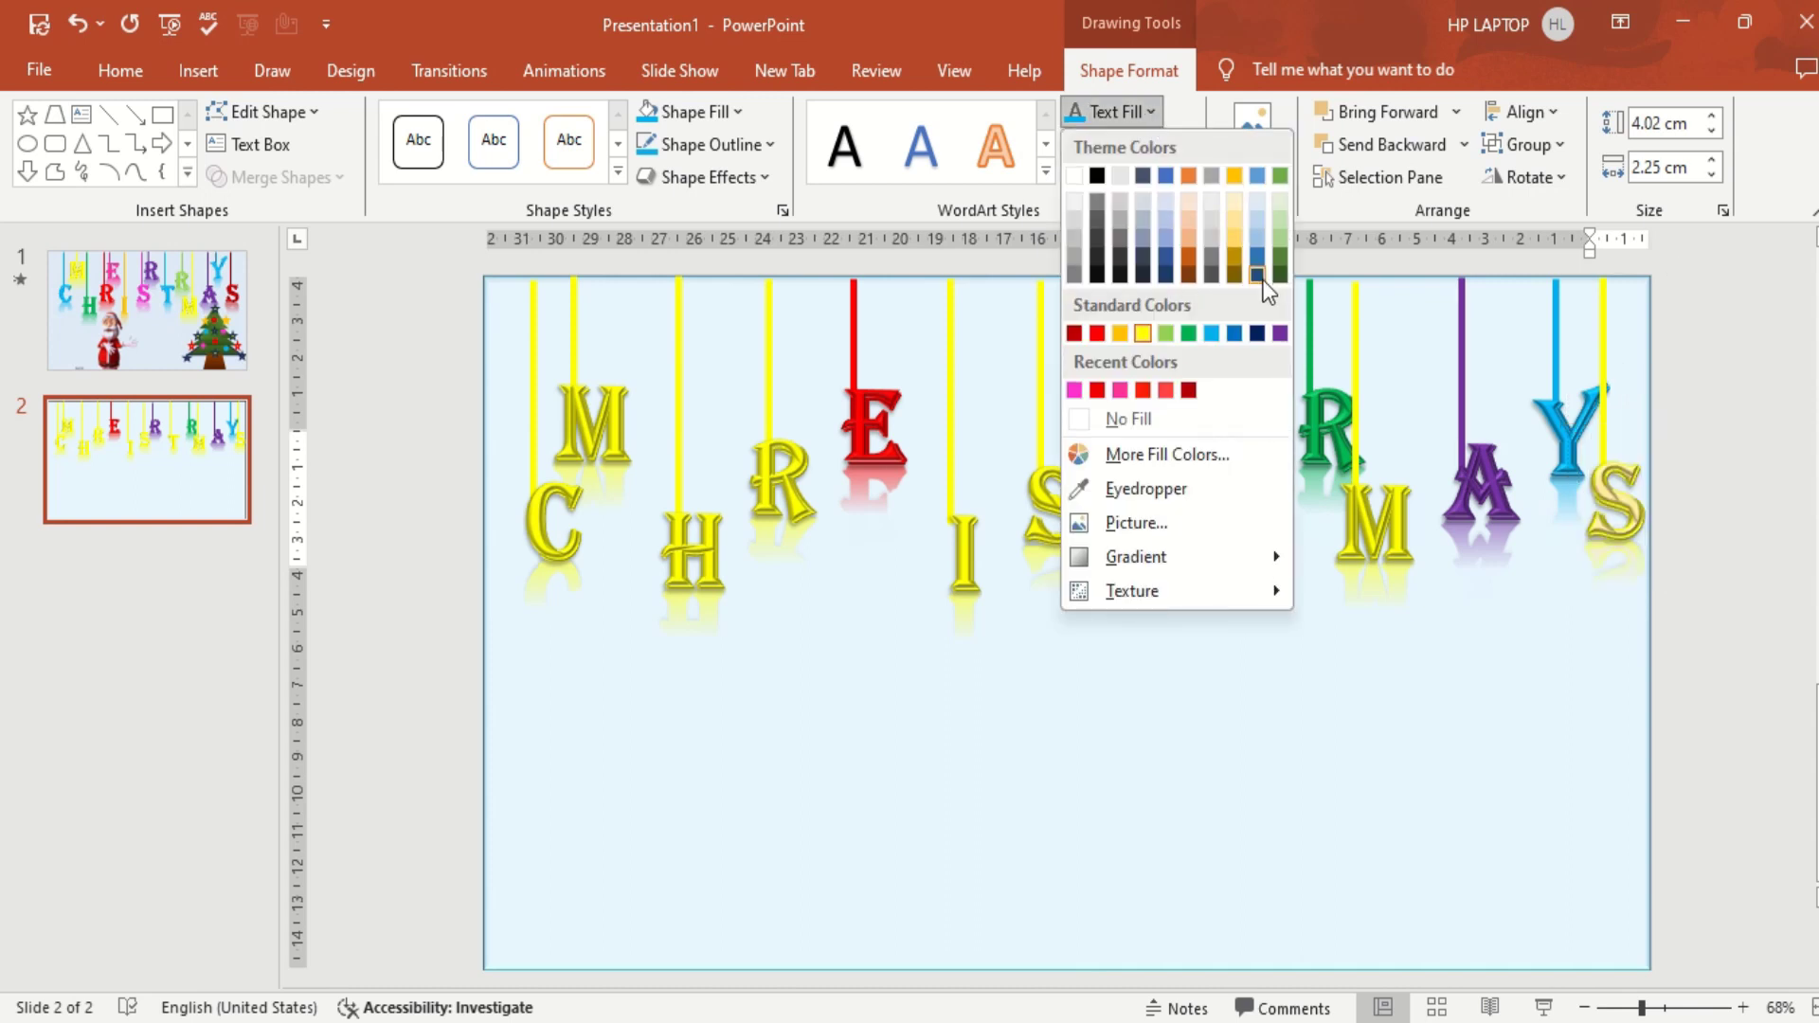
pyautogui.click(1190, 331)
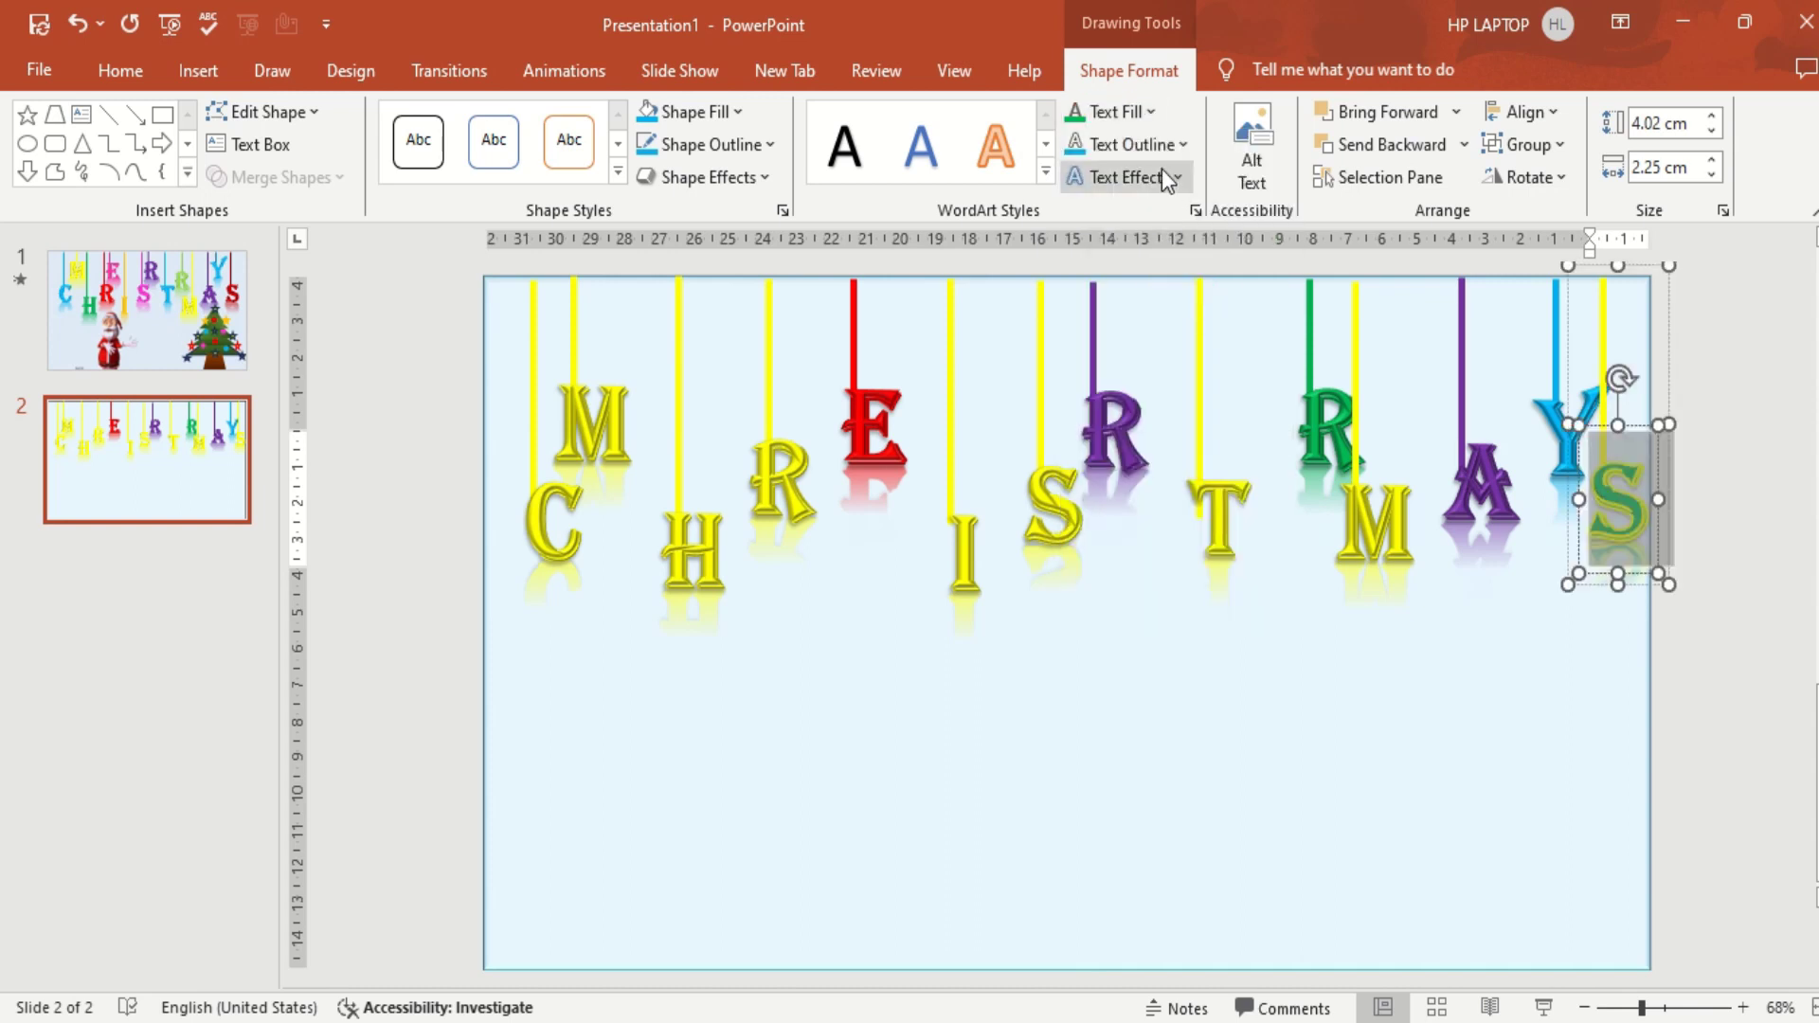
pyautogui.click(1149, 144)
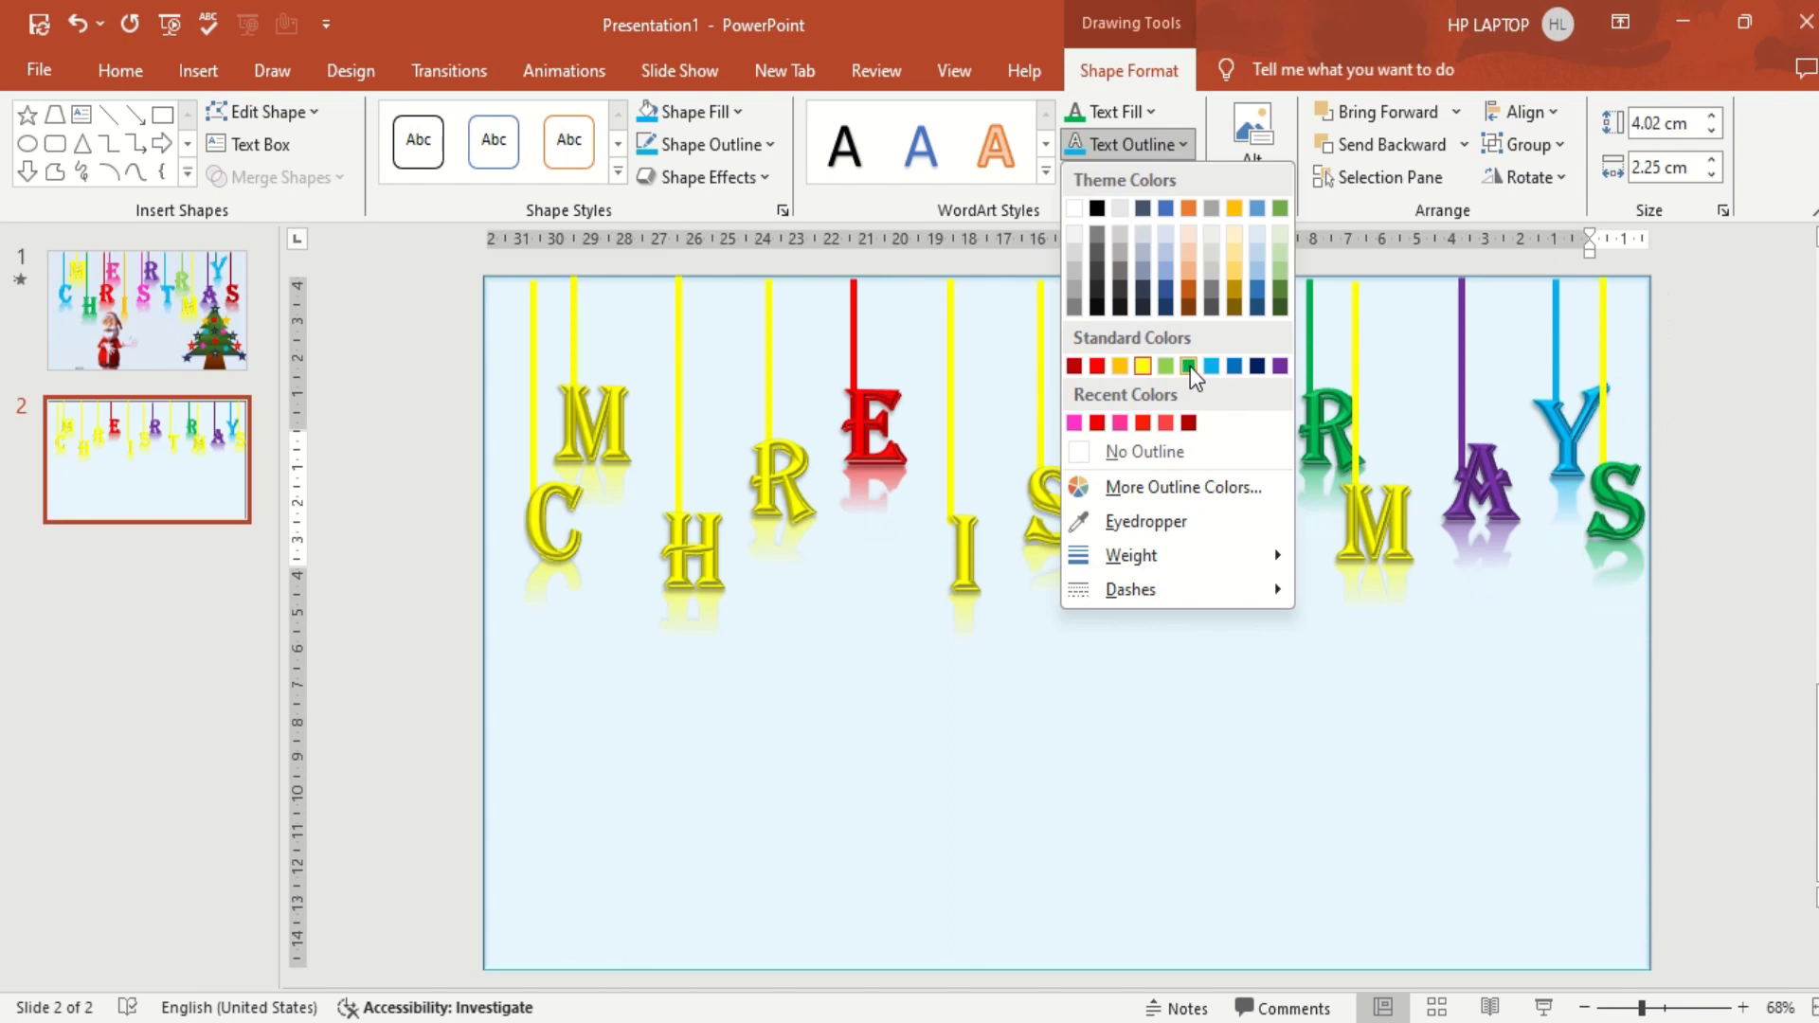
pyautogui.click(1190, 366)
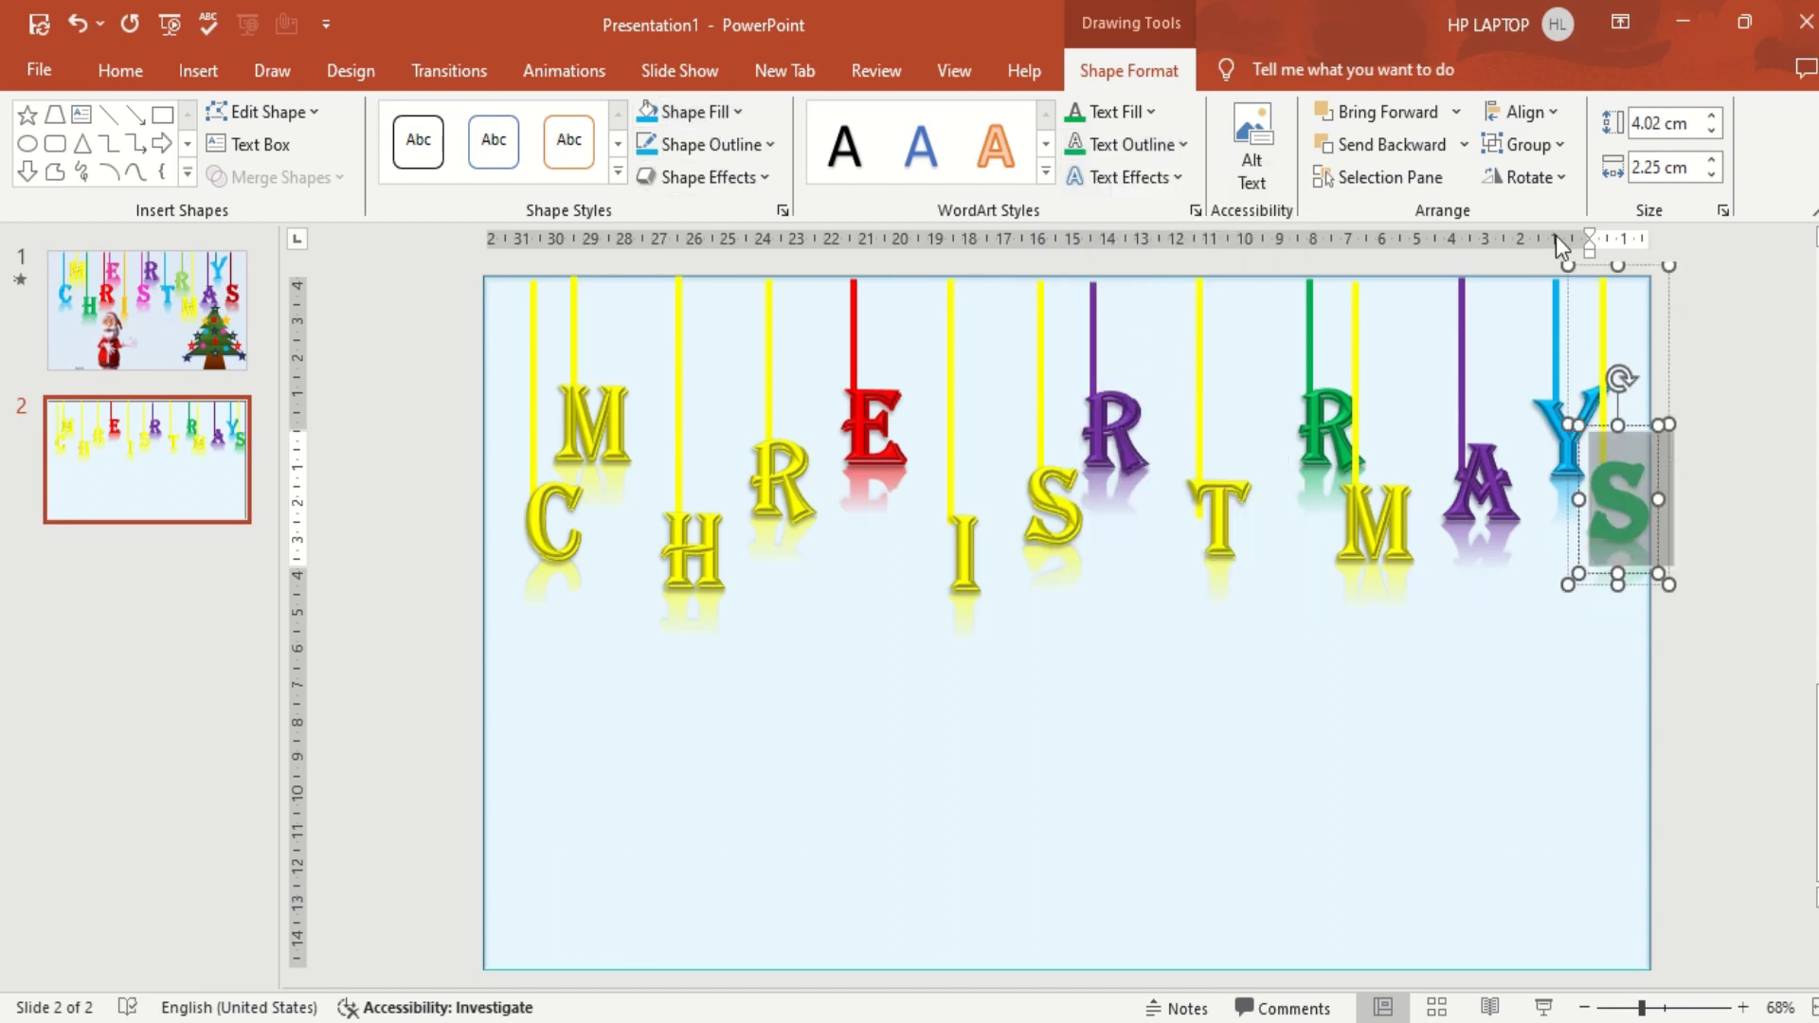
# Turn the S's hanging string green, then select the M letter's text.
pyautogui.click(1602, 303)
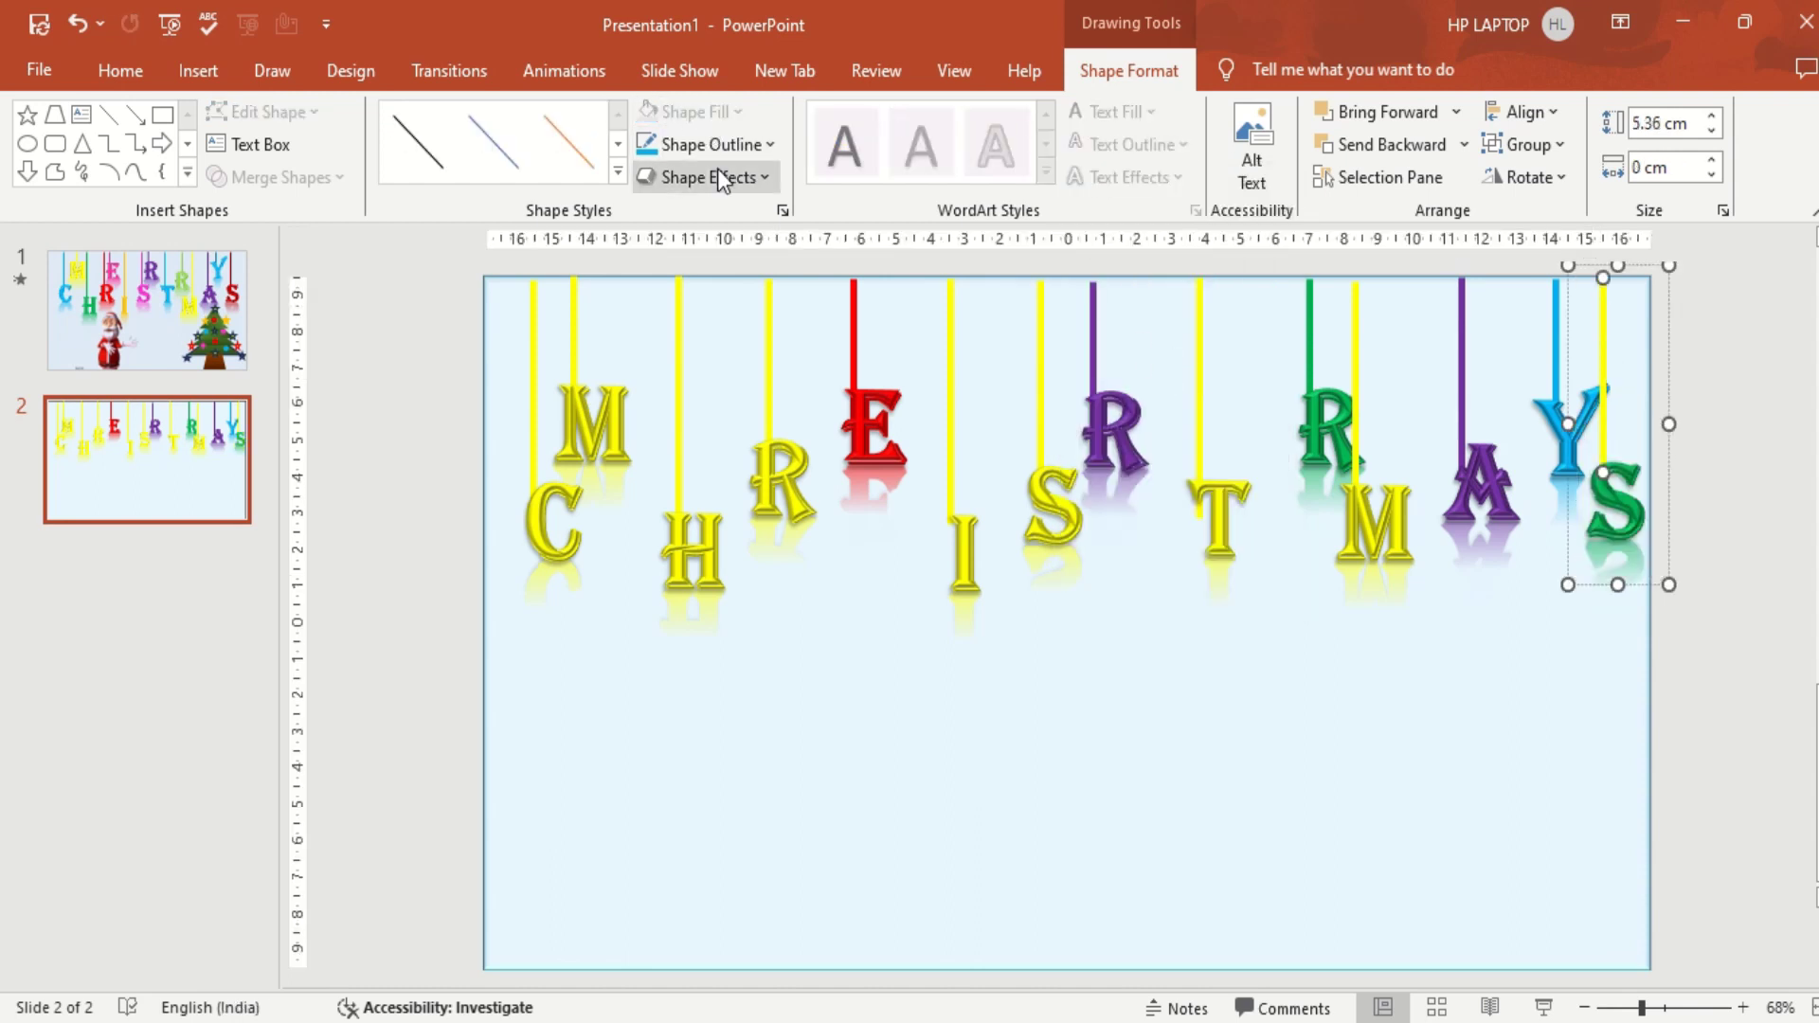
pyautogui.click(758, 140)
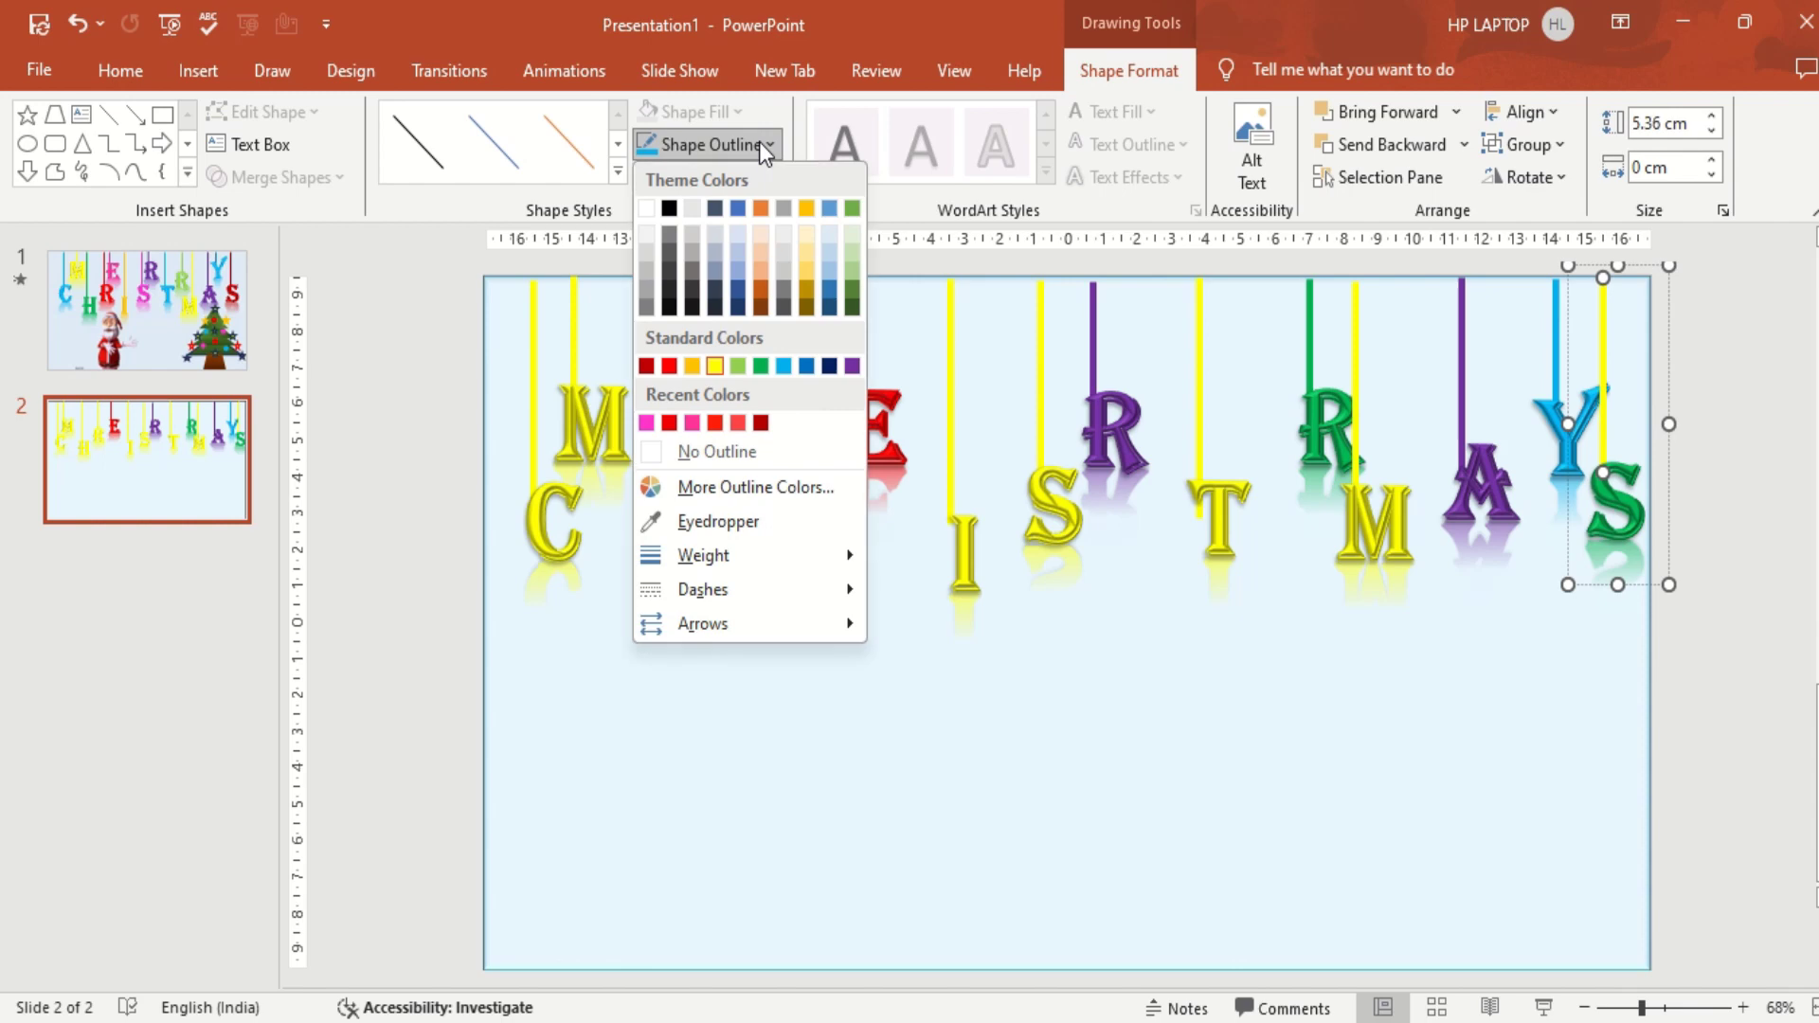
pyautogui.click(759, 366)
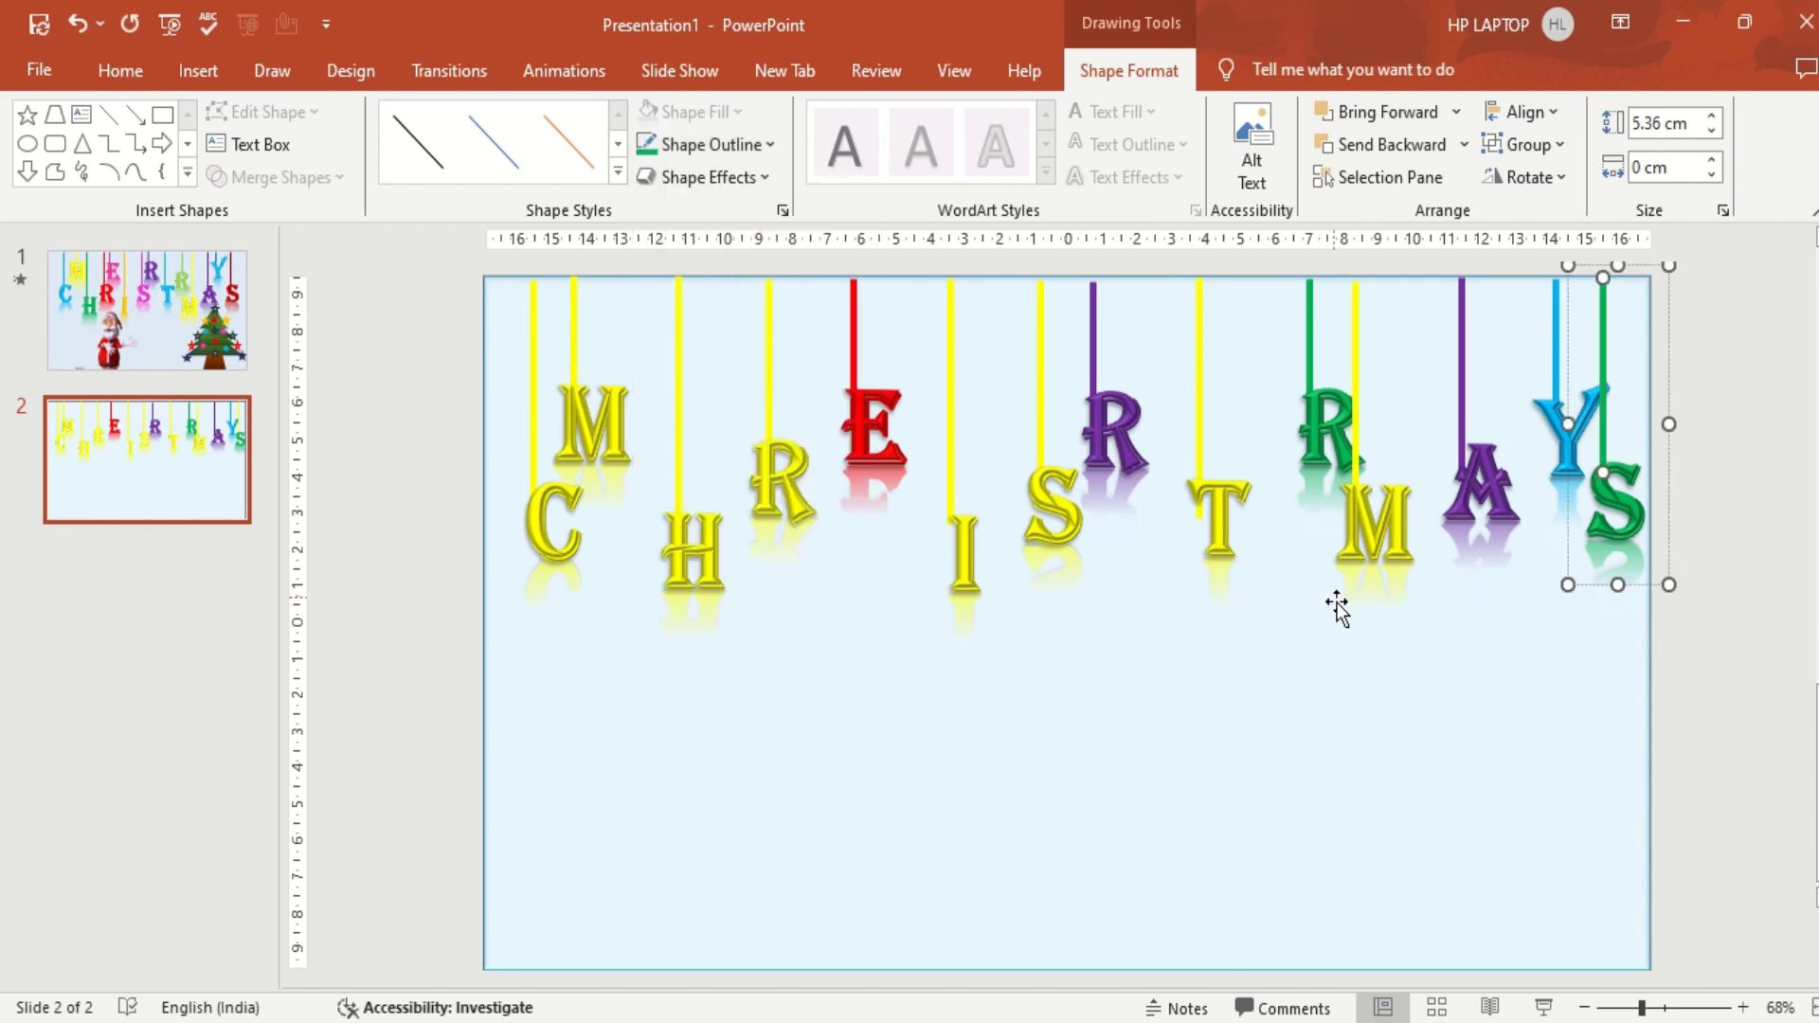
pyautogui.doubleClick(1406, 547)
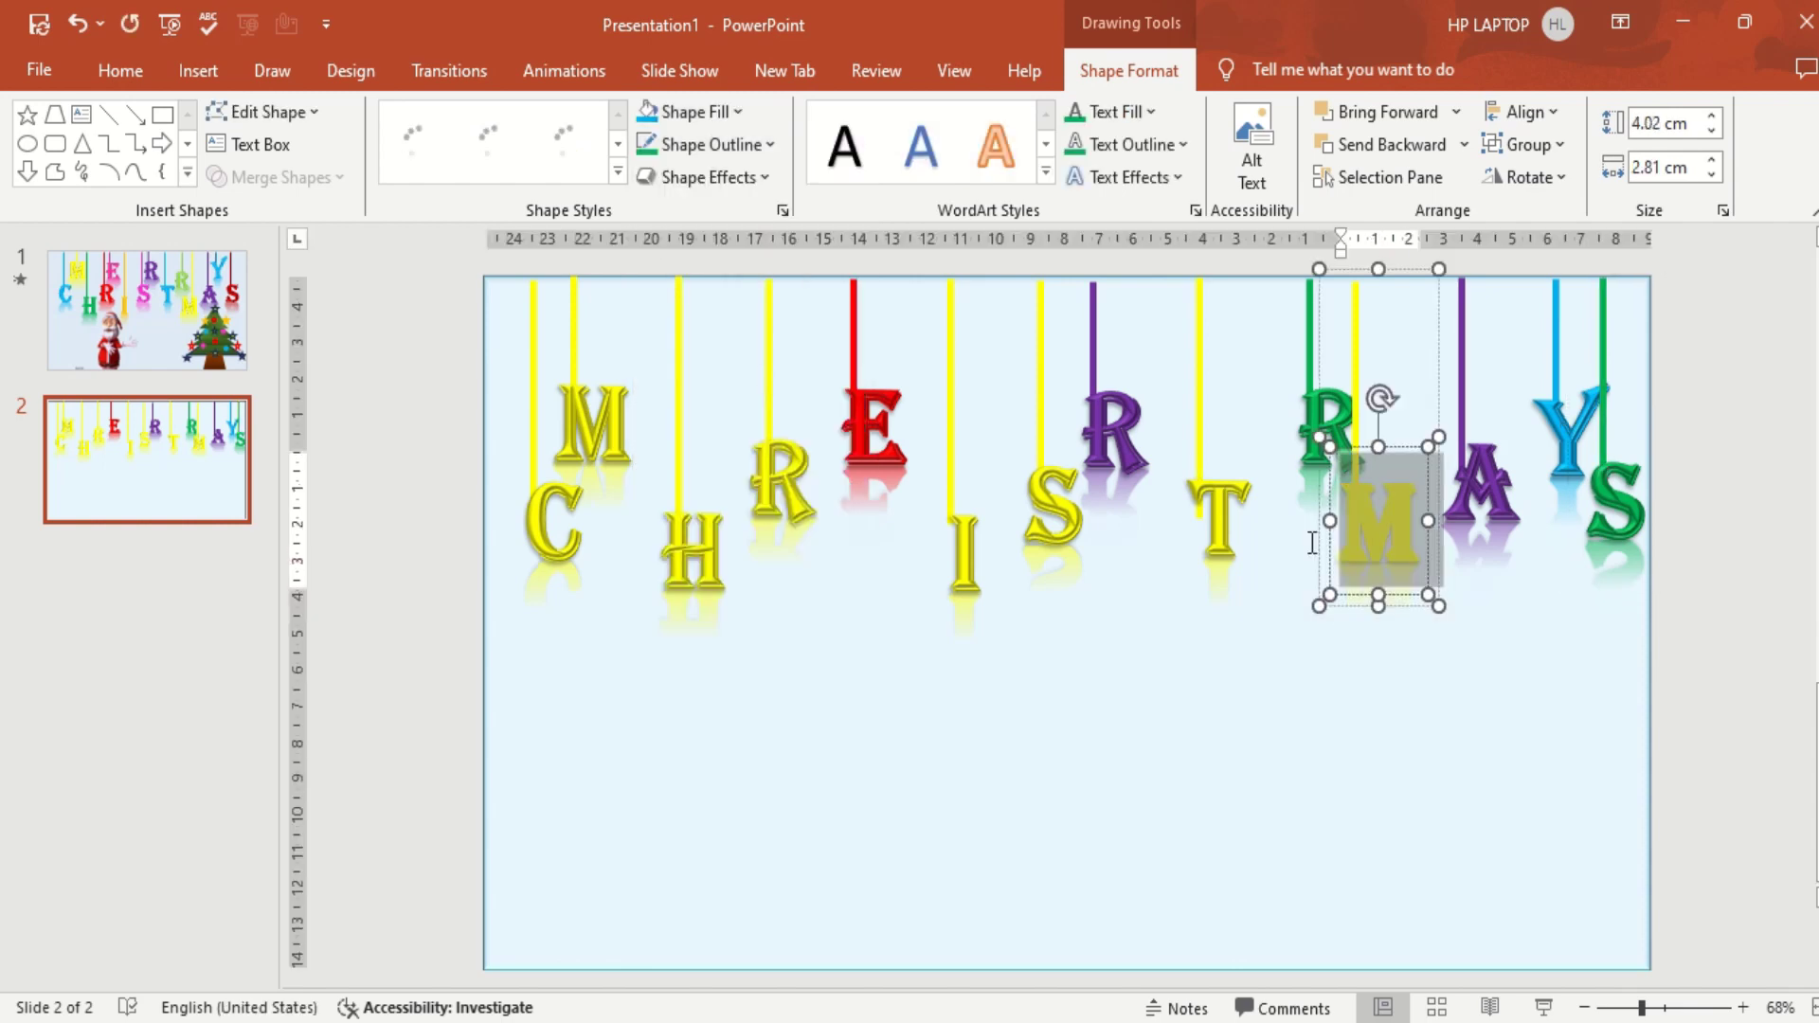
# Fill the M letter red and give it a red outline.
pyautogui.click(1150, 114)
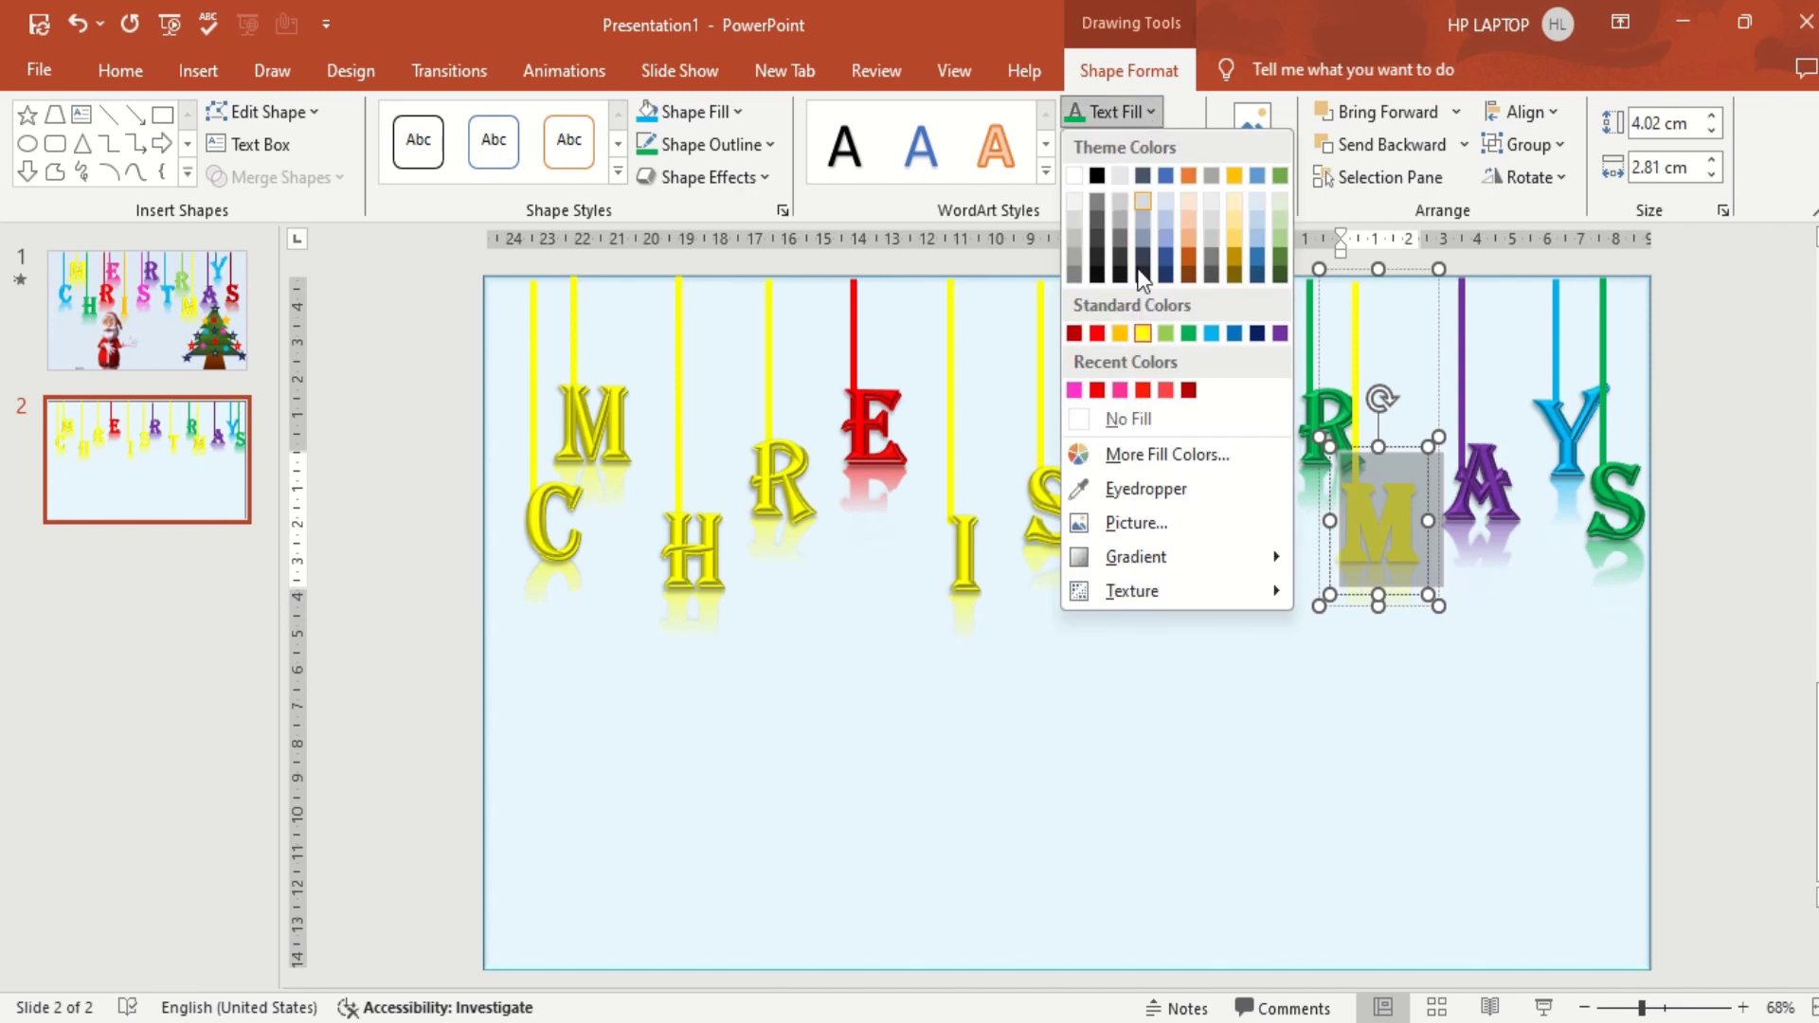
pyautogui.click(1096, 390)
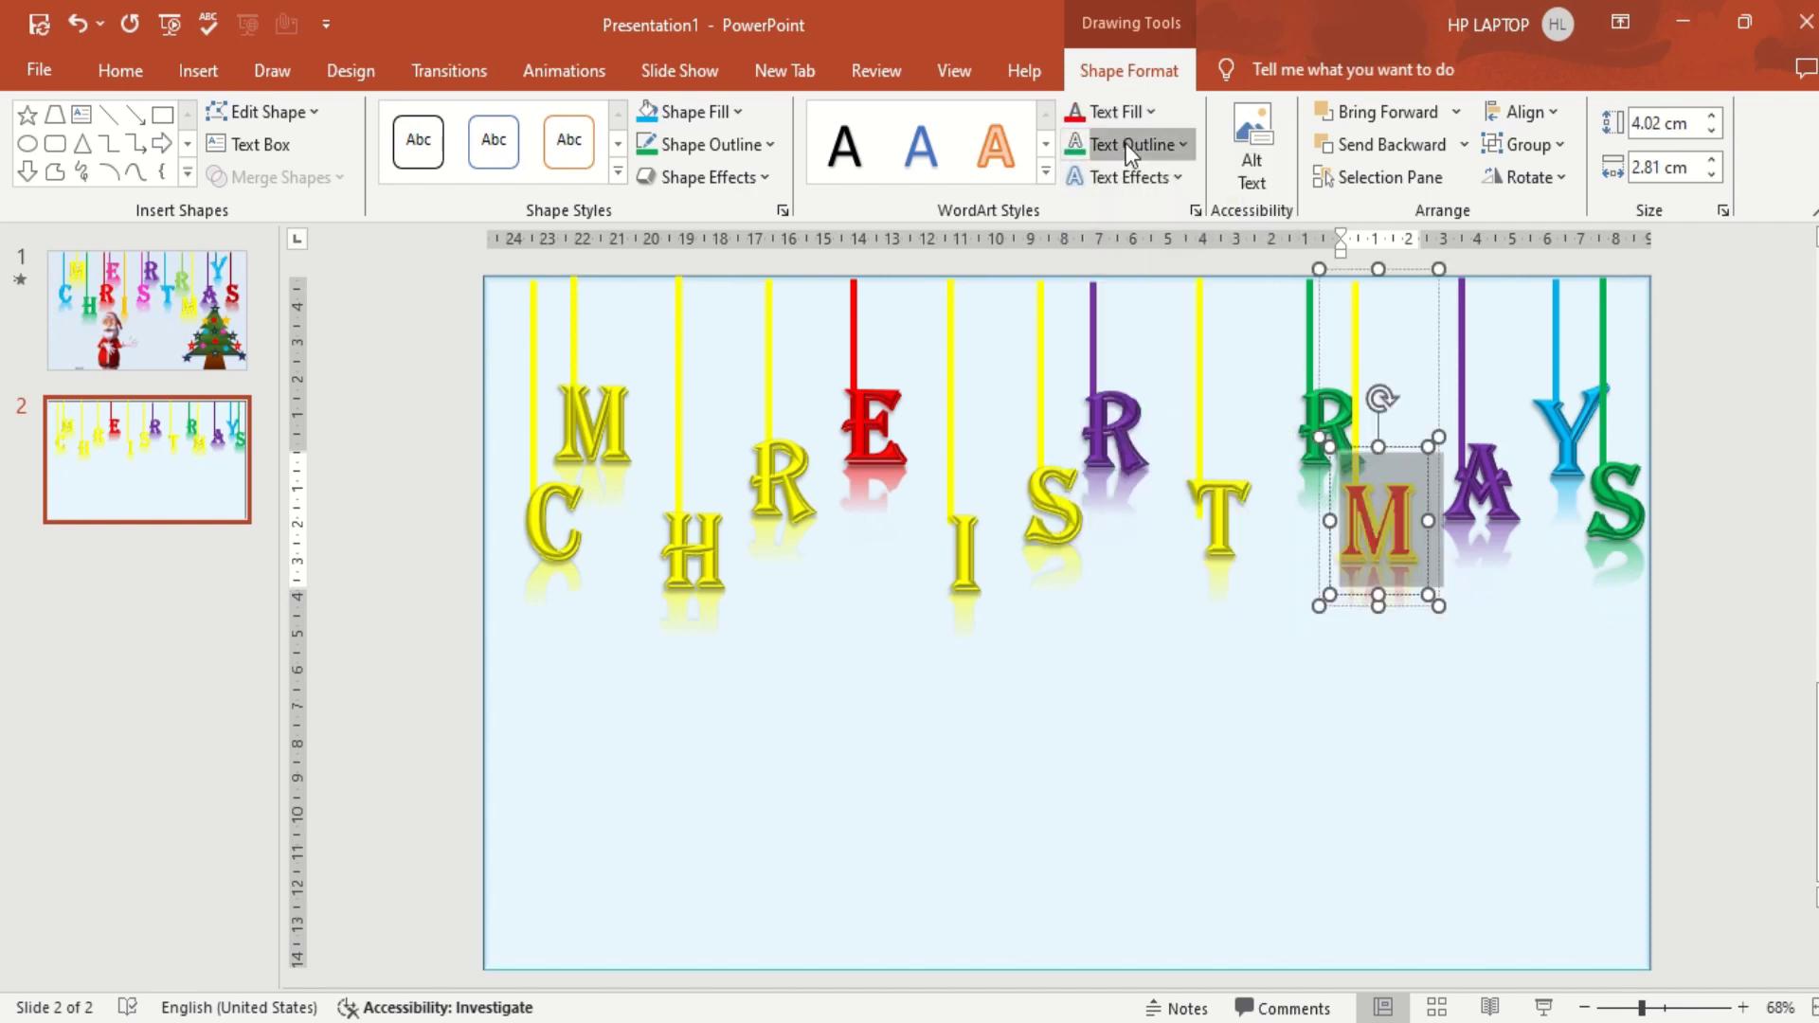
pyautogui.click(1125, 144)
pyautogui.click(1100, 366)
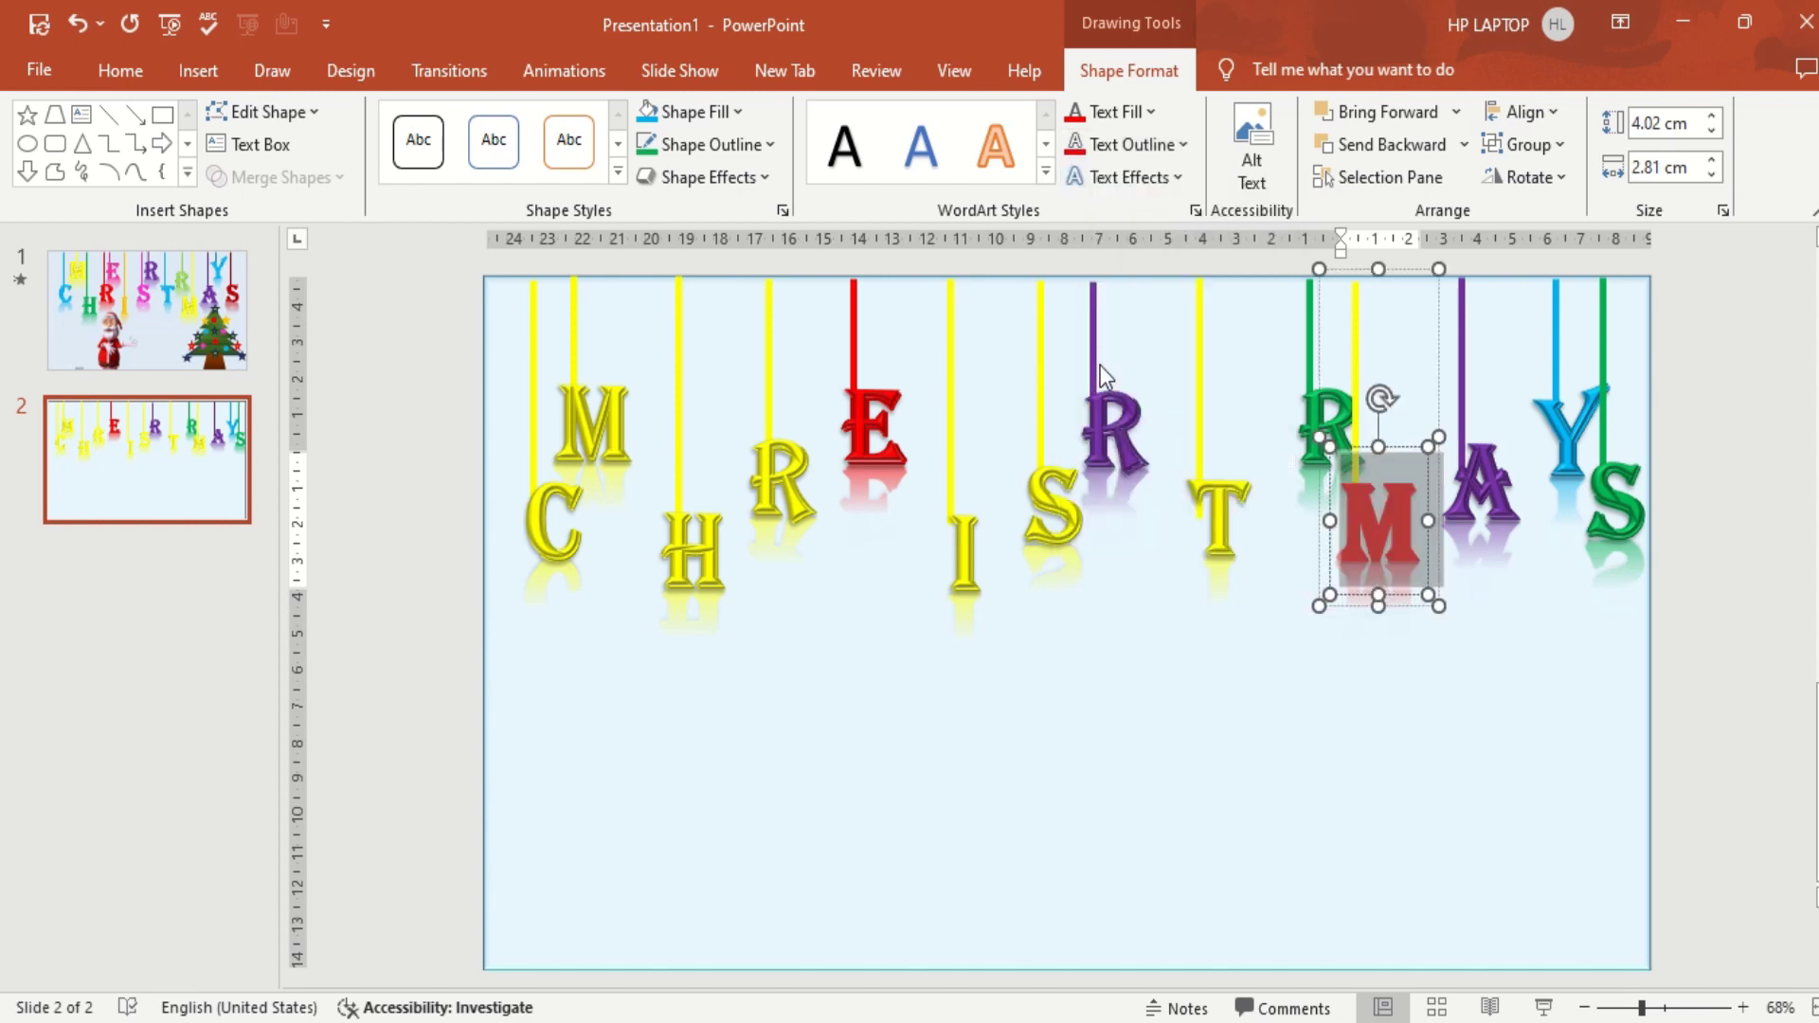
# Make the string above the M red, then select the I letter's text.
pyautogui.click(1354, 313)
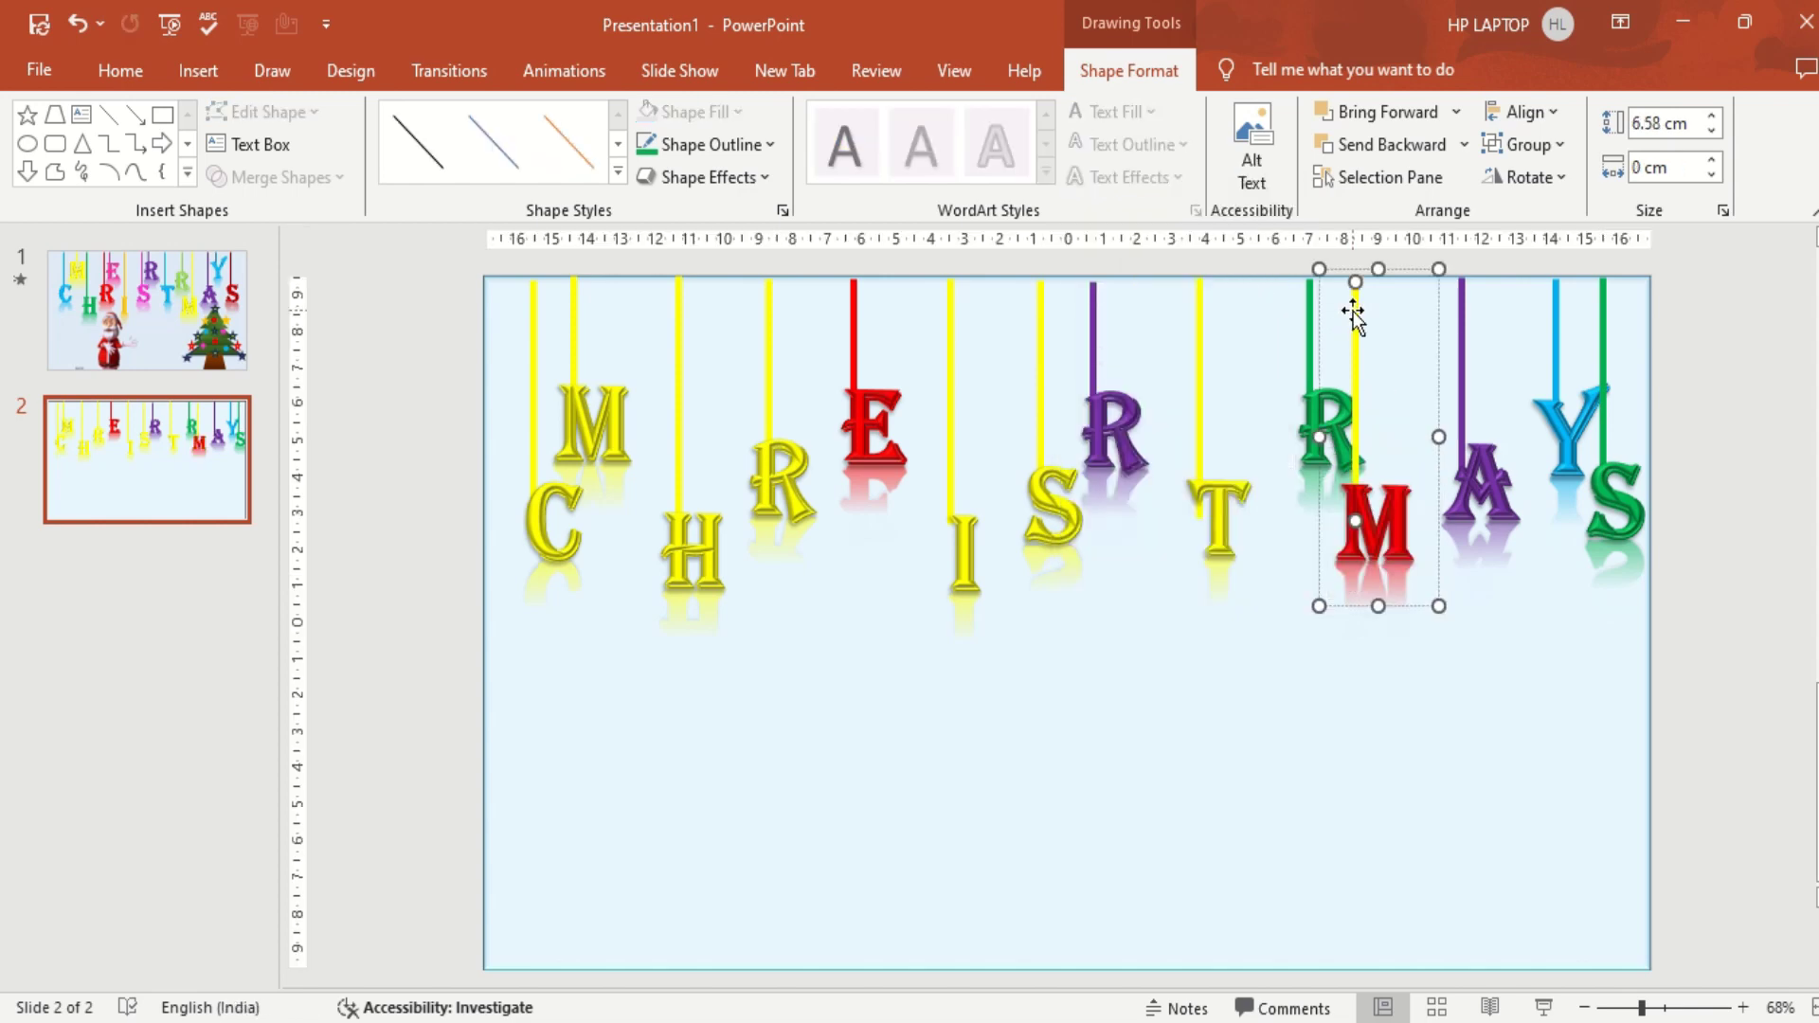
pyautogui.click(708, 142)
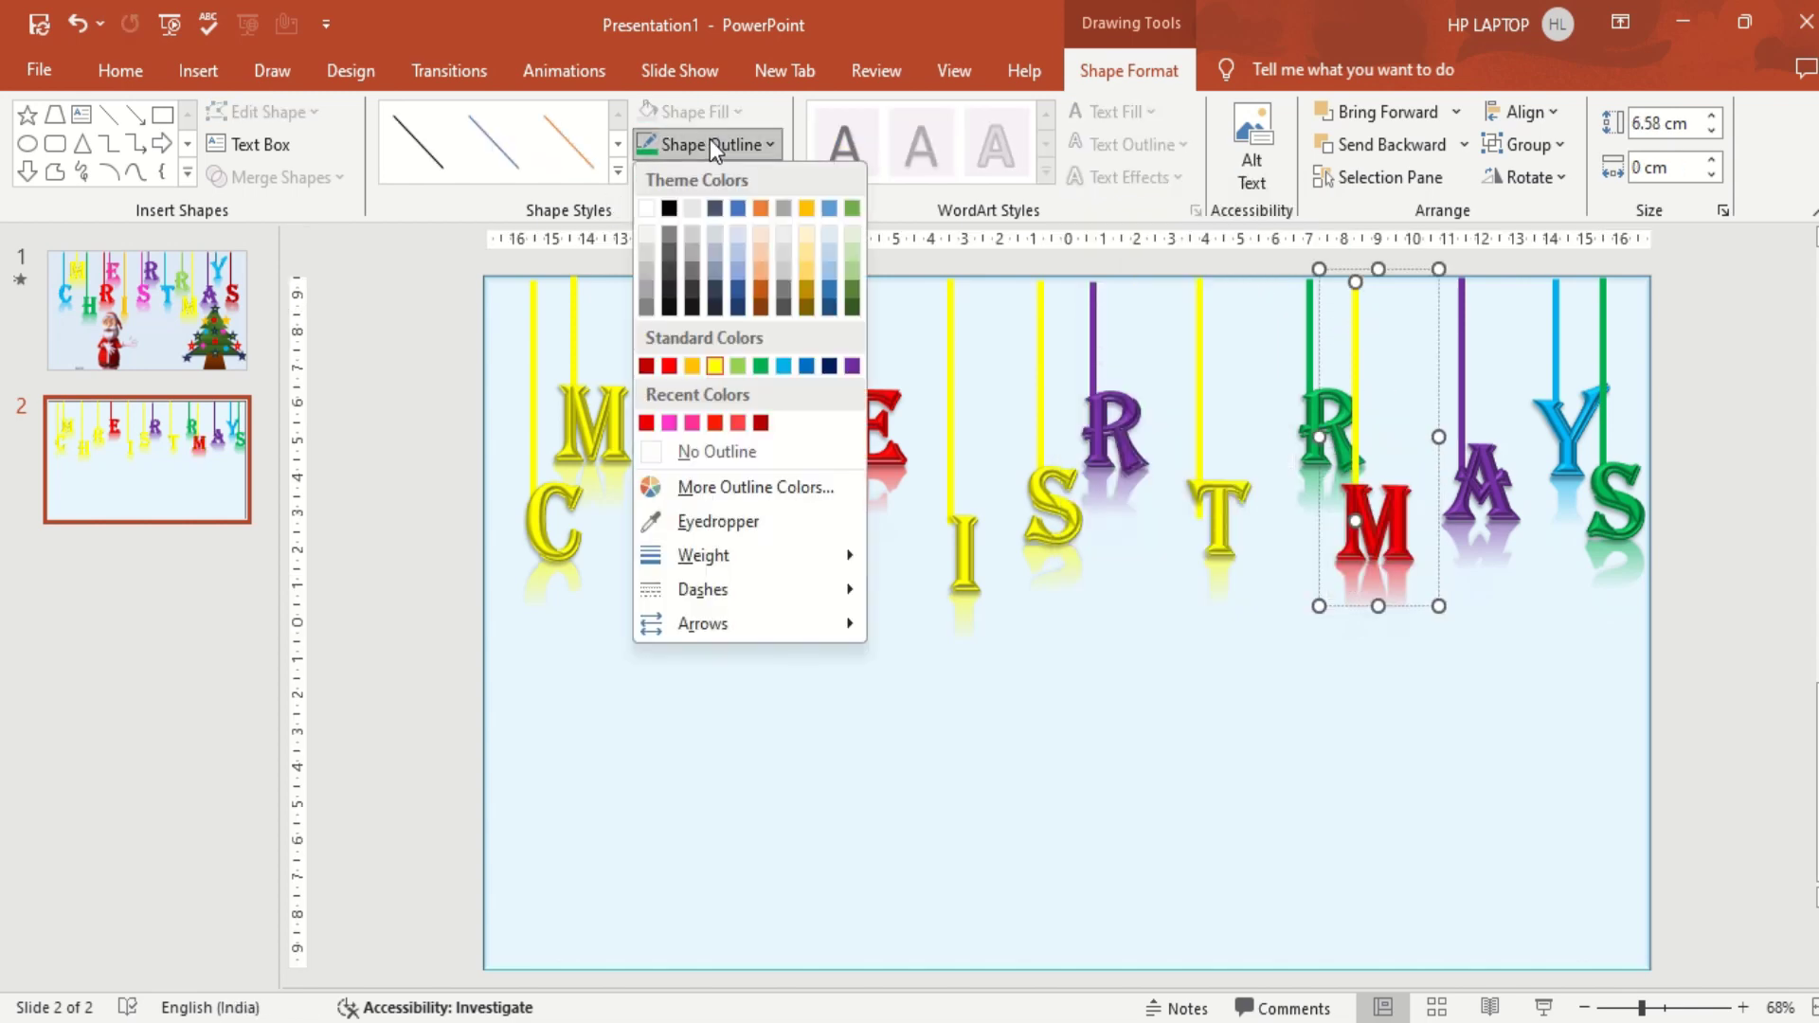
pyautogui.click(669, 367)
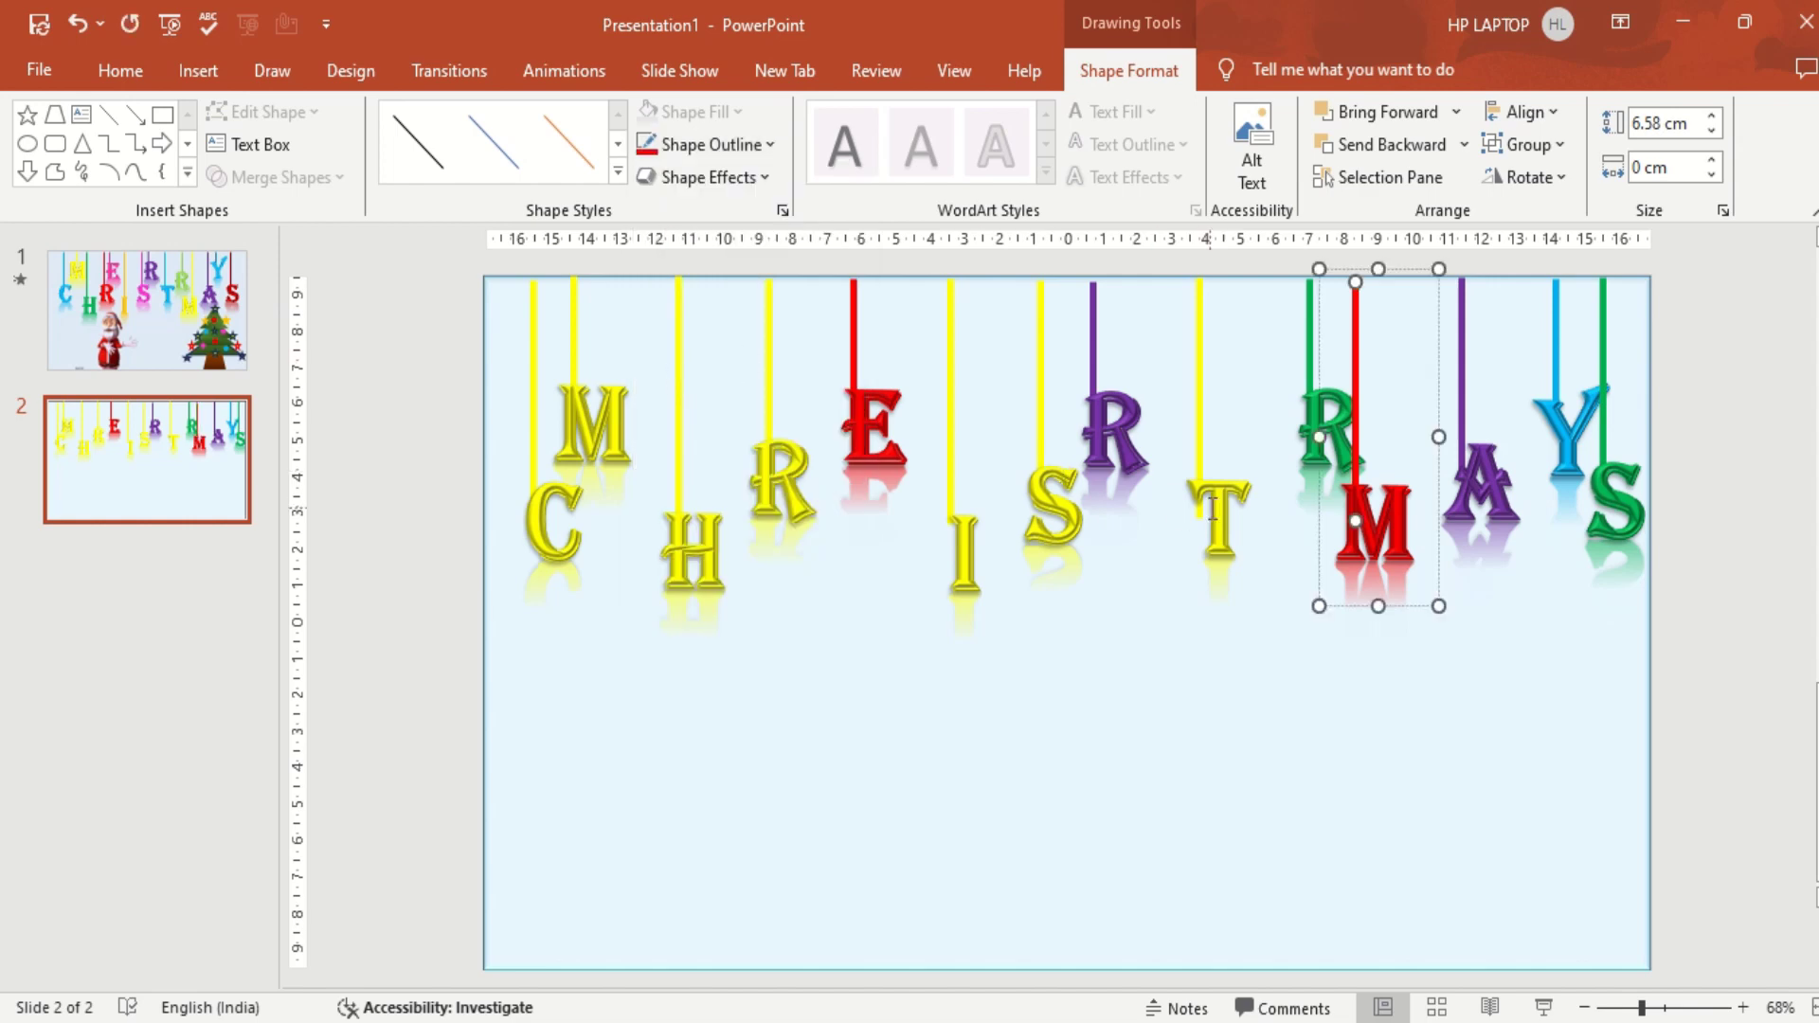
pyautogui.doubleClick(976, 564)
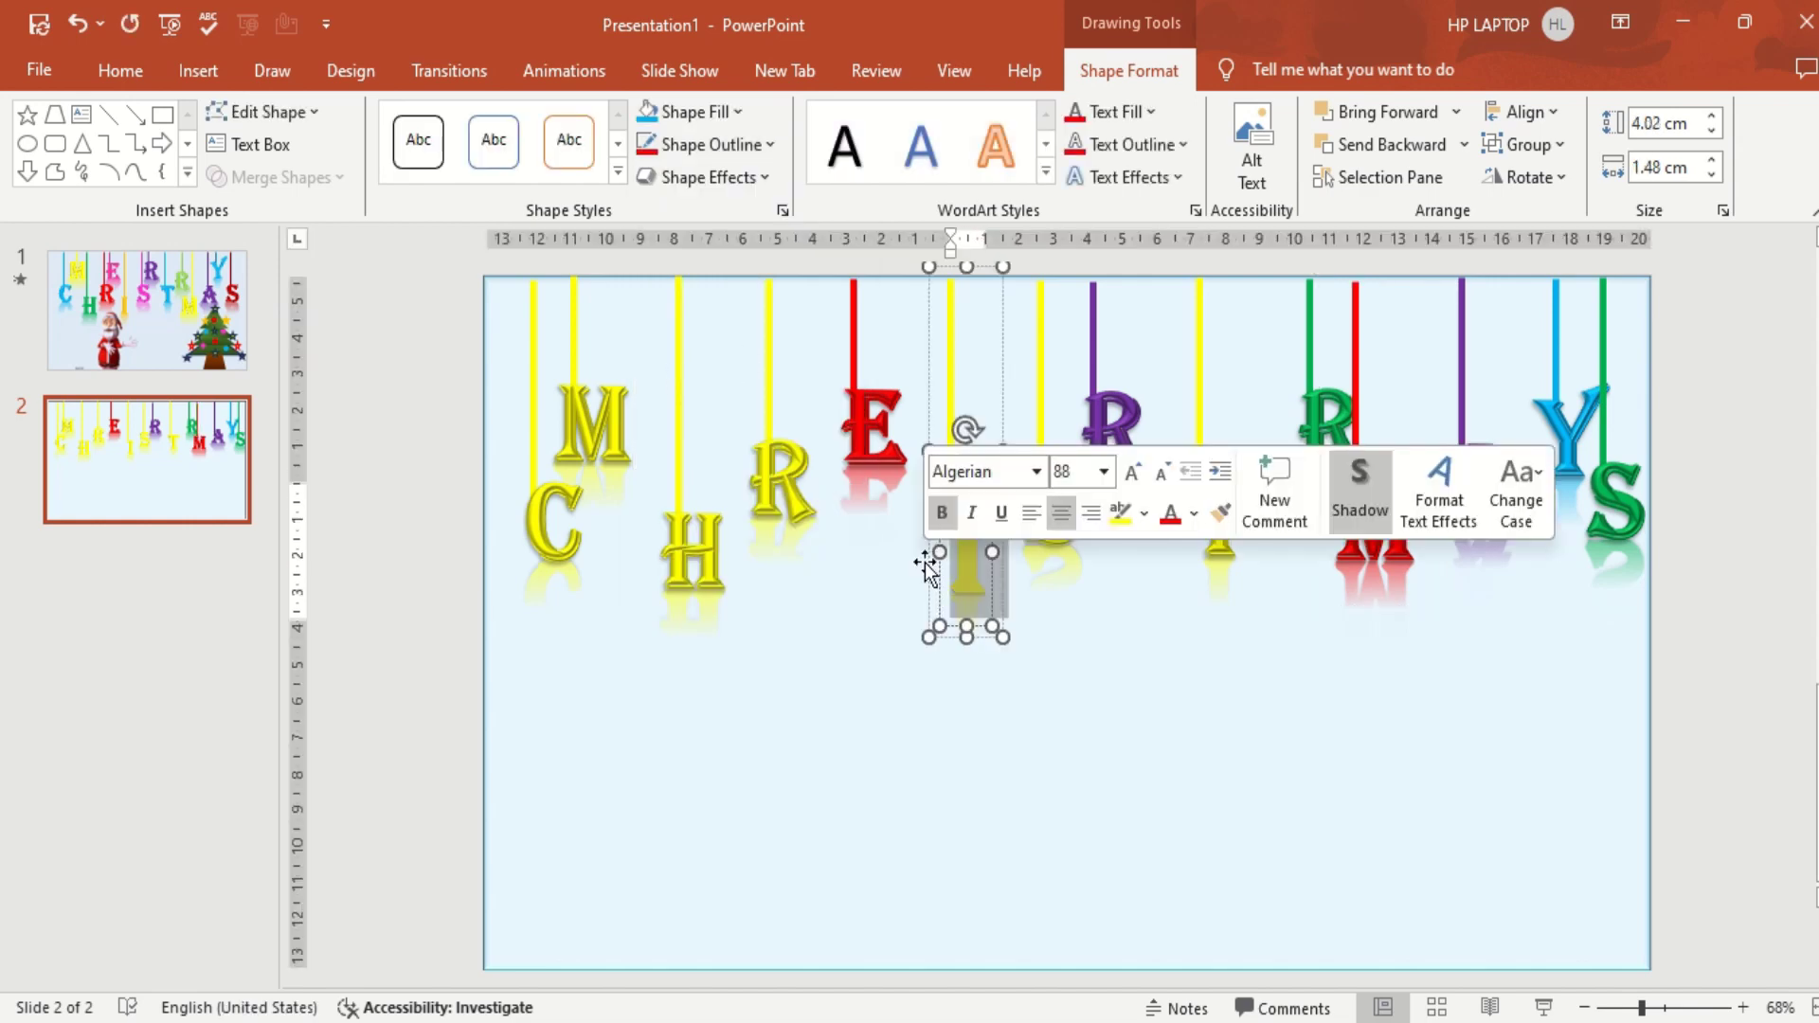
# Give the I a pink outline and turn its hanging string pink.
pyautogui.click(758, 147)
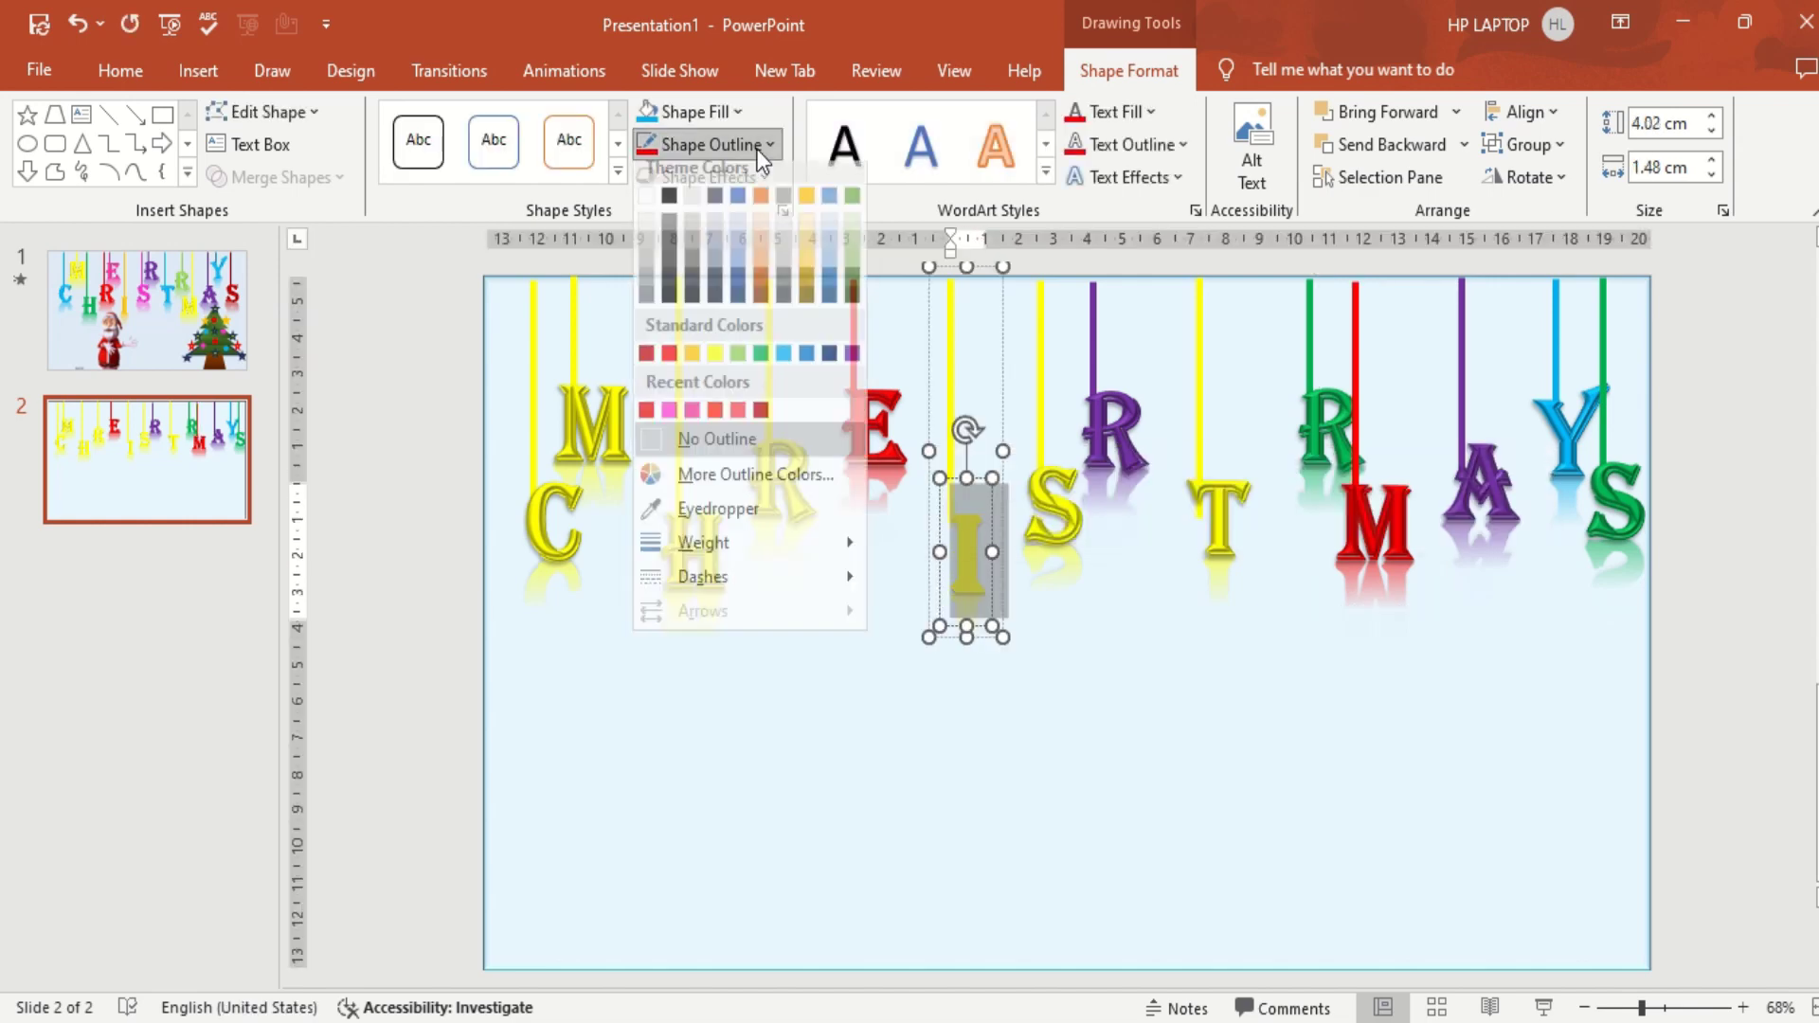
pyautogui.click(668, 422)
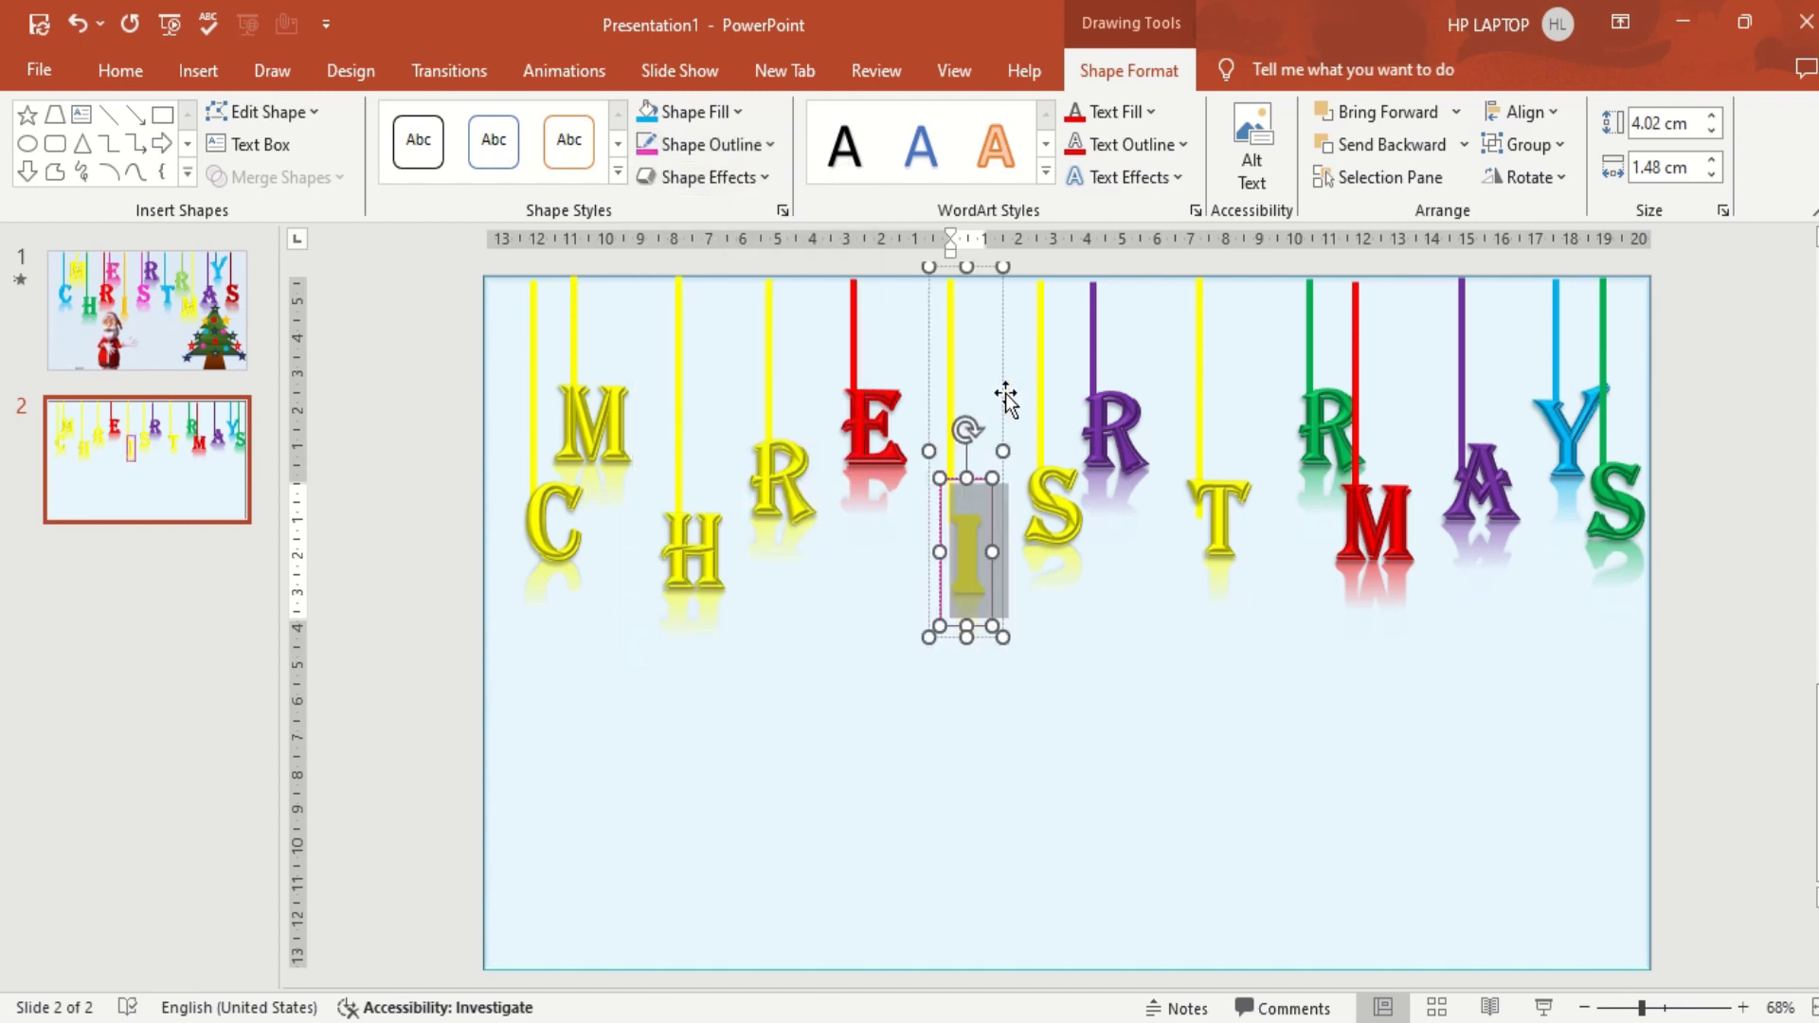
pyautogui.click(944, 384)
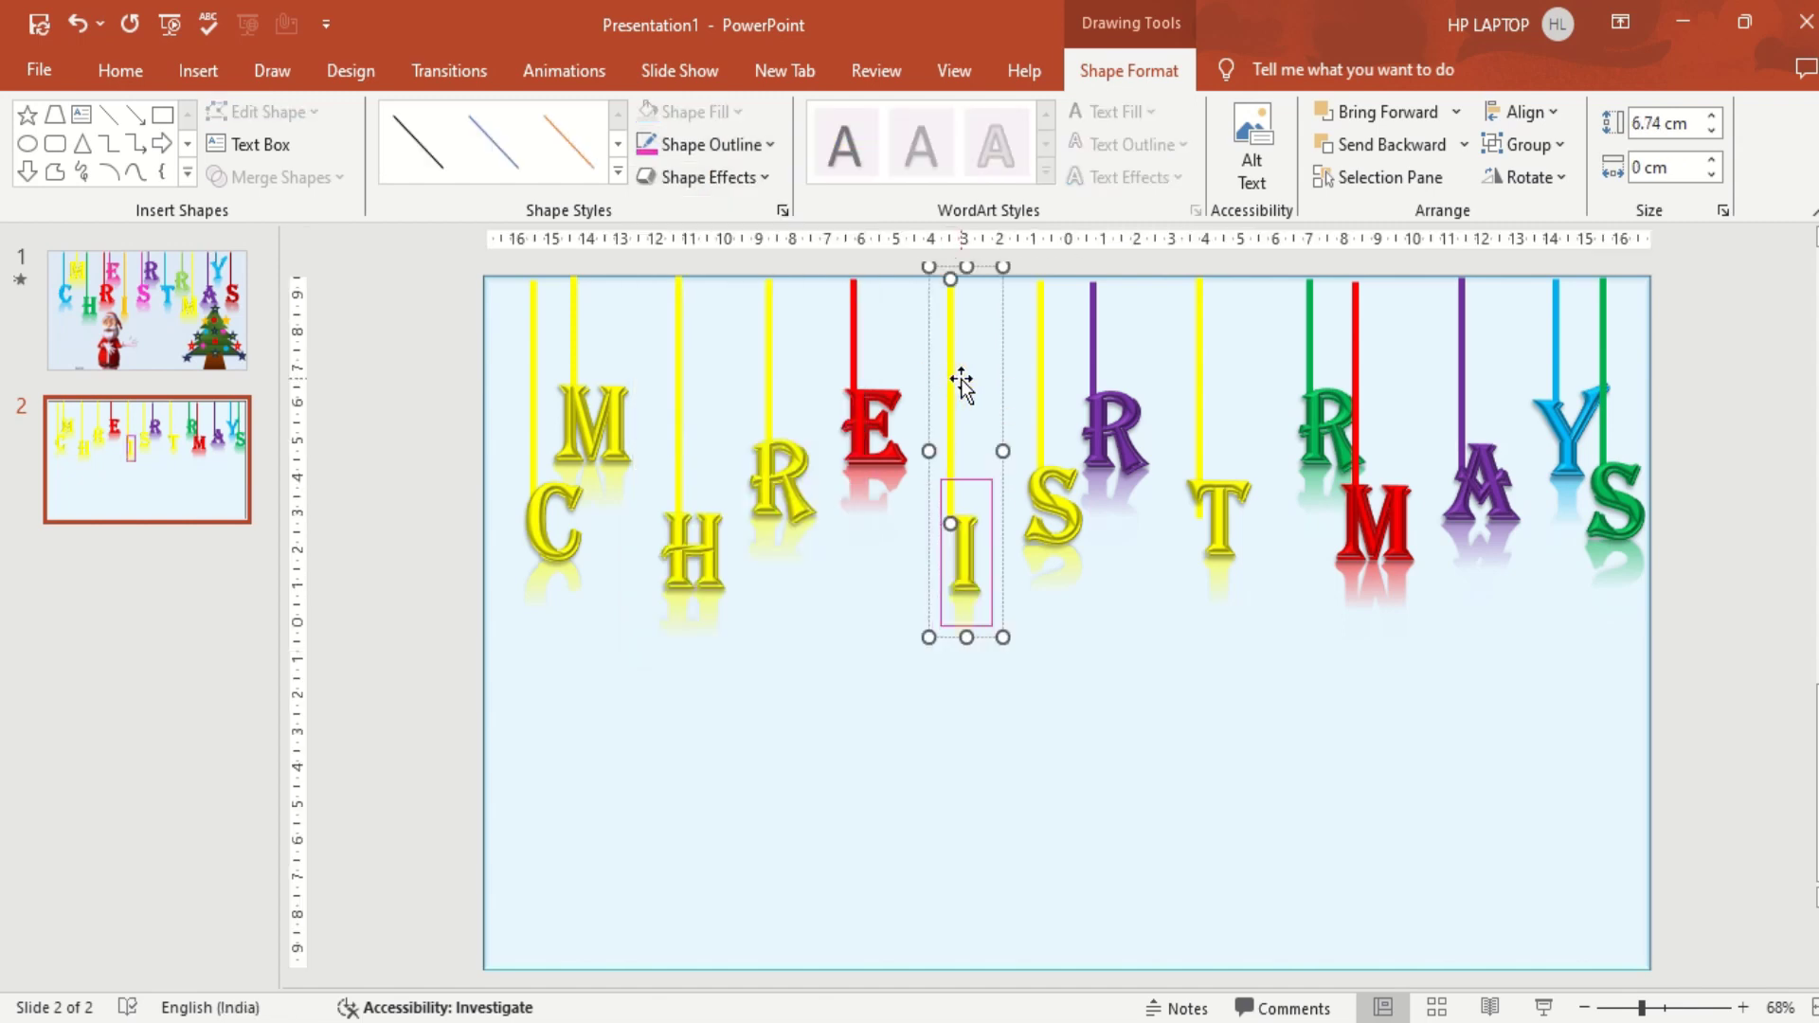
pyautogui.keyDown('shift'); pyautogui.click(969, 516); pyautogui.keyUp('shift')
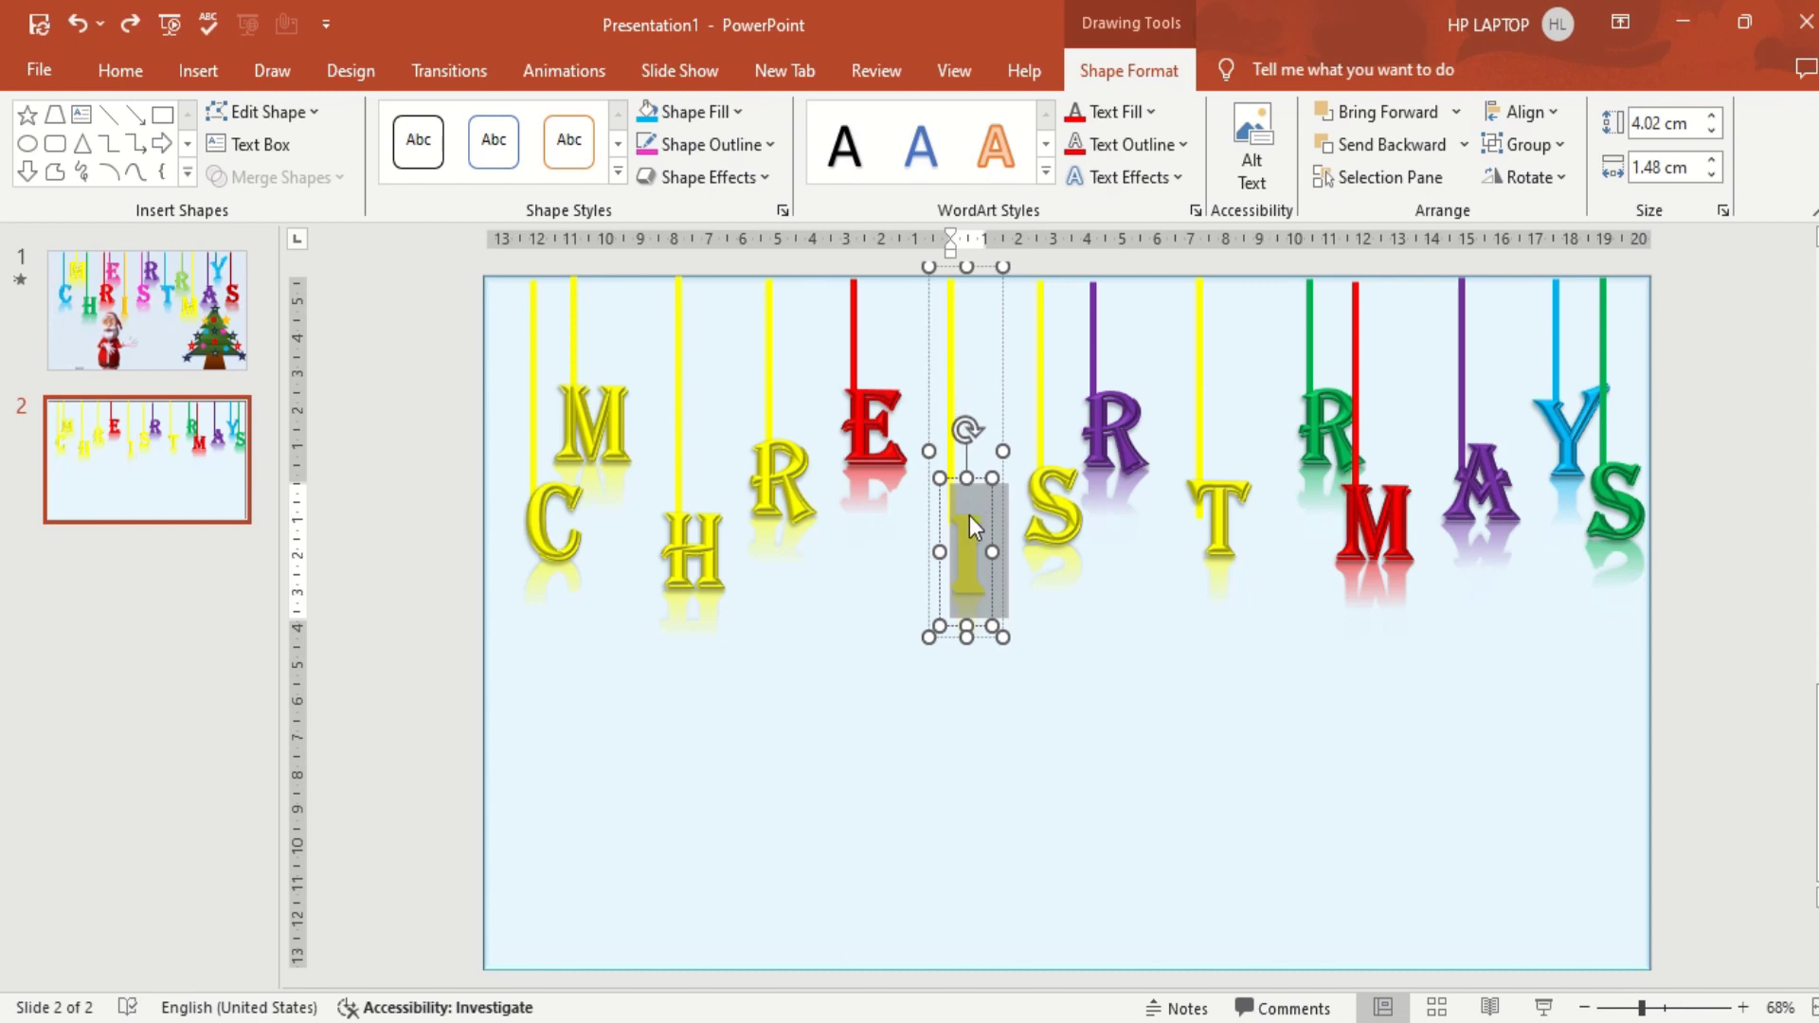
pyautogui.click(950, 325)
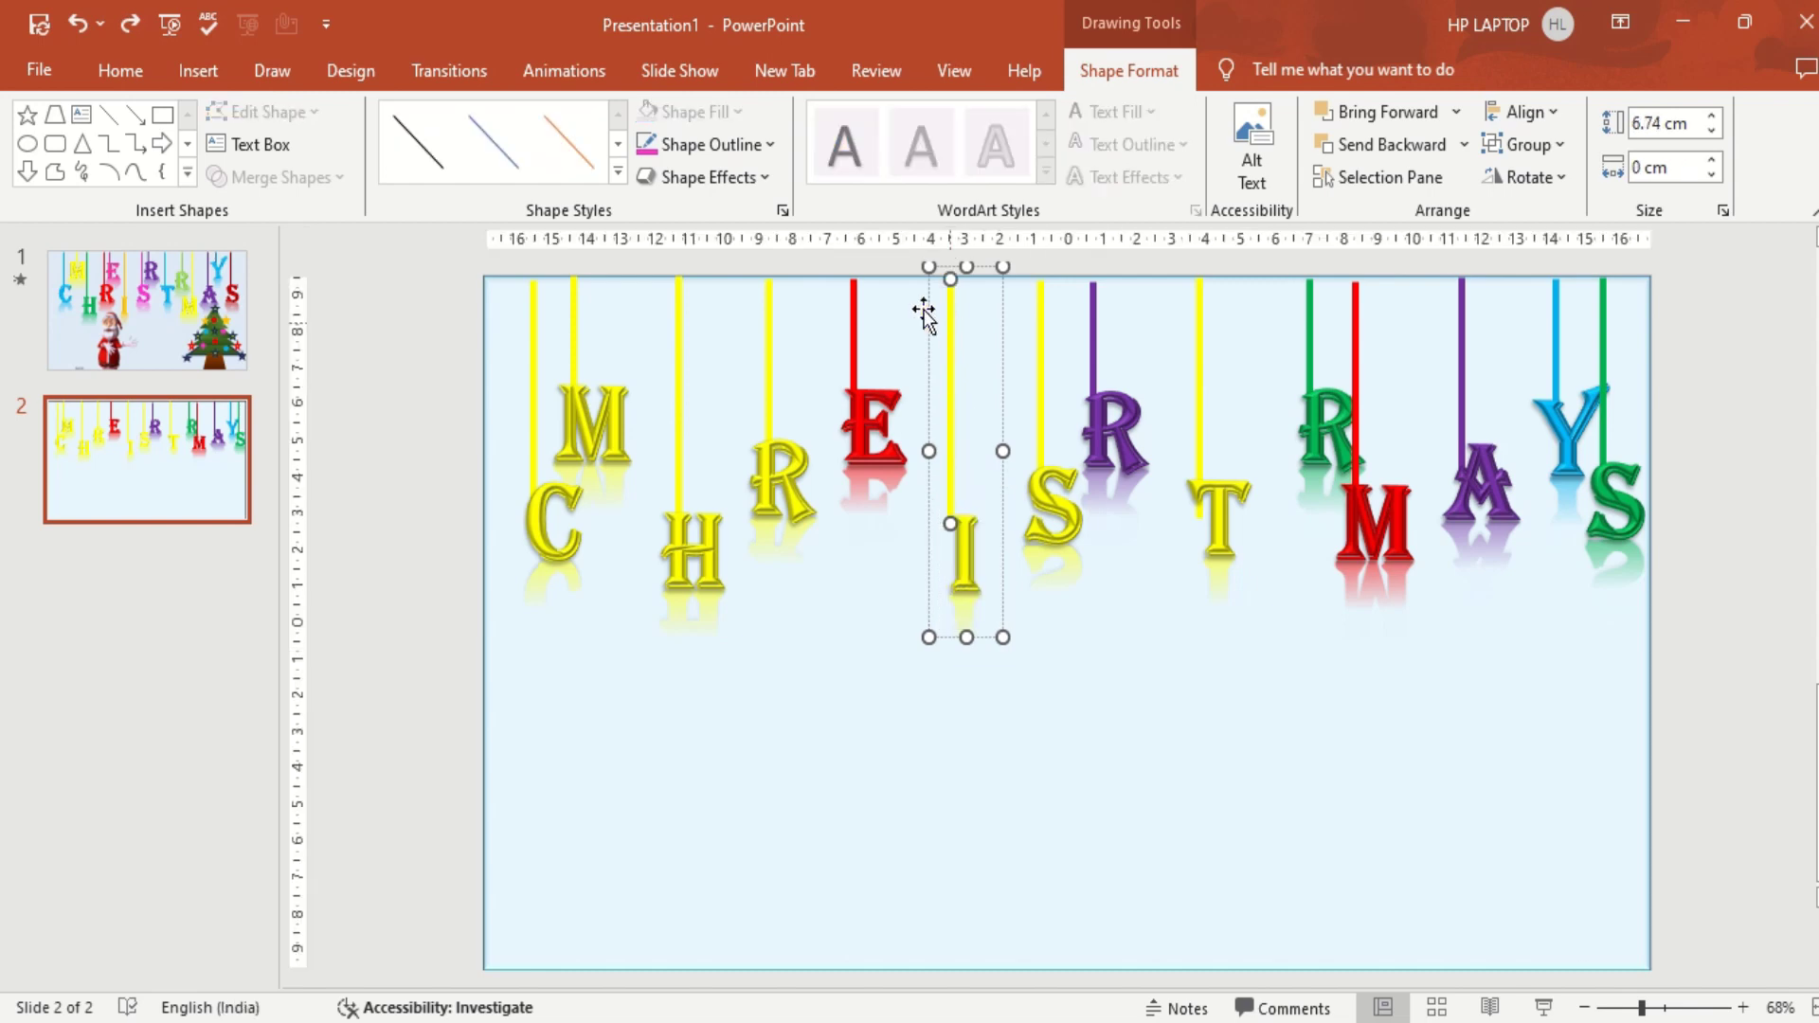
pyautogui.click(644, 150)
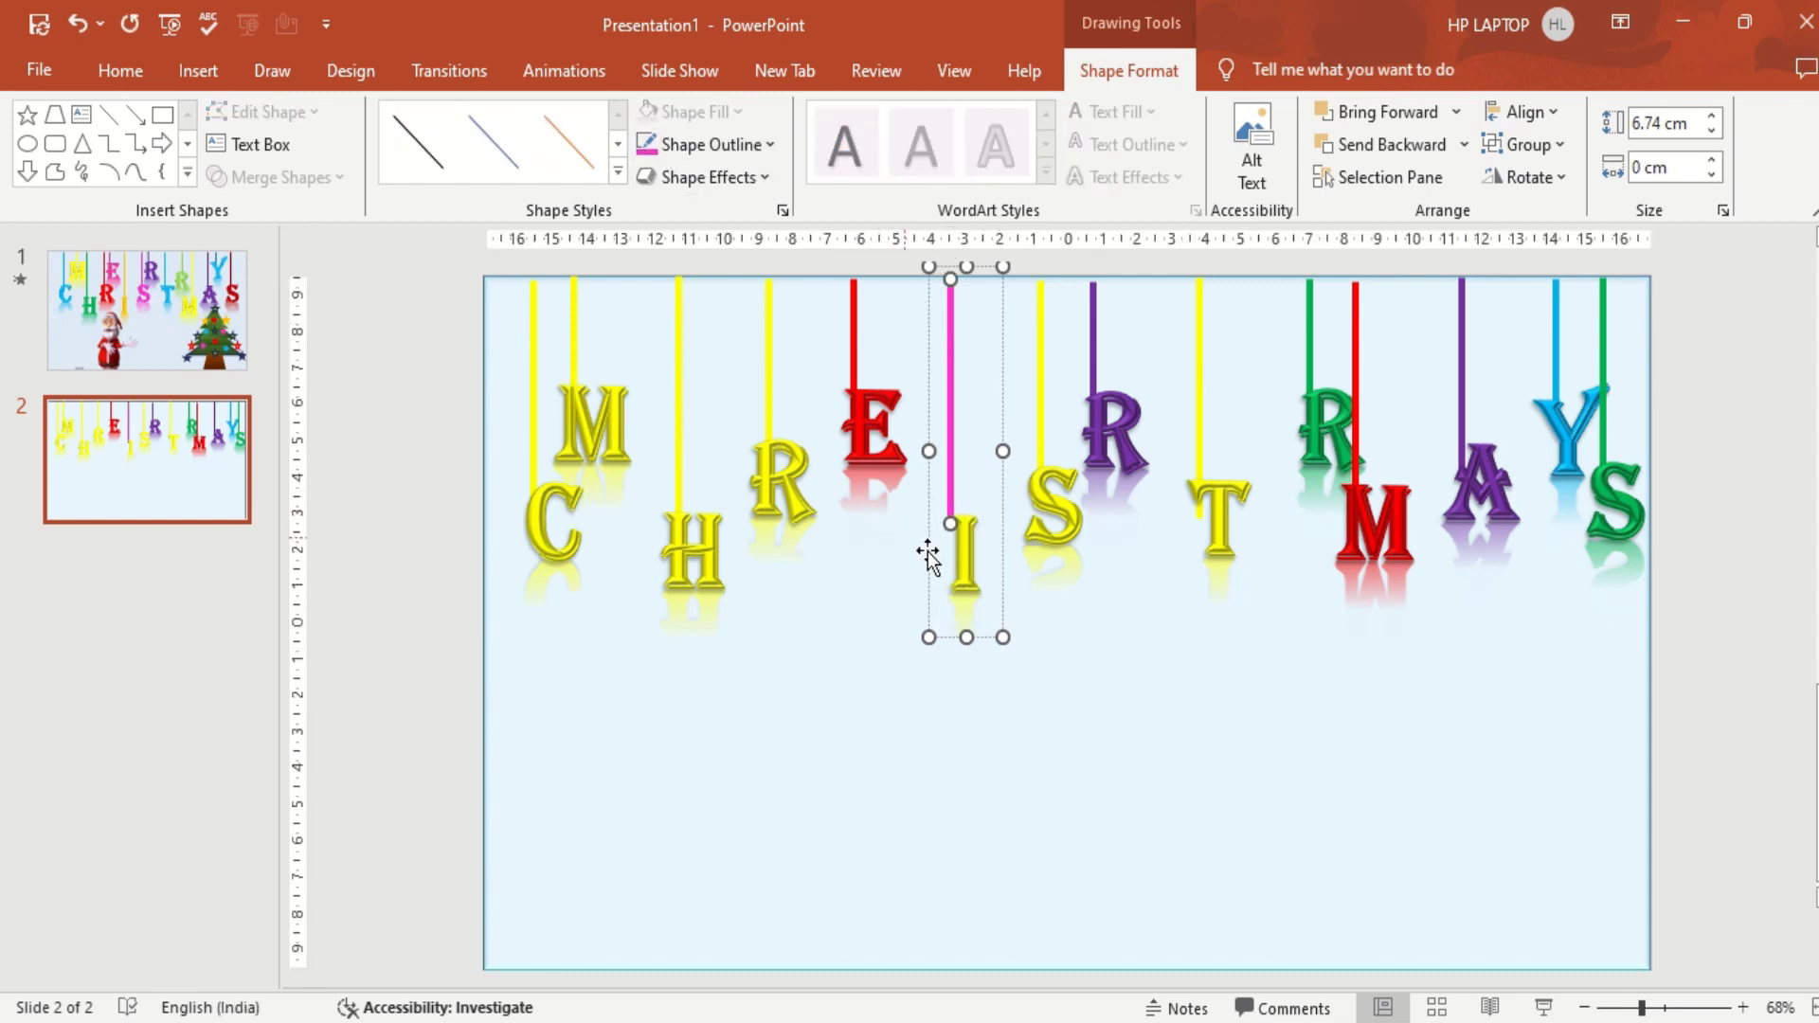
# Fill the I letter pink and reapply its pink text outline.
pyautogui.keyDown('shift'); pyautogui.click(961, 558); pyautogui.keyUp('shift')
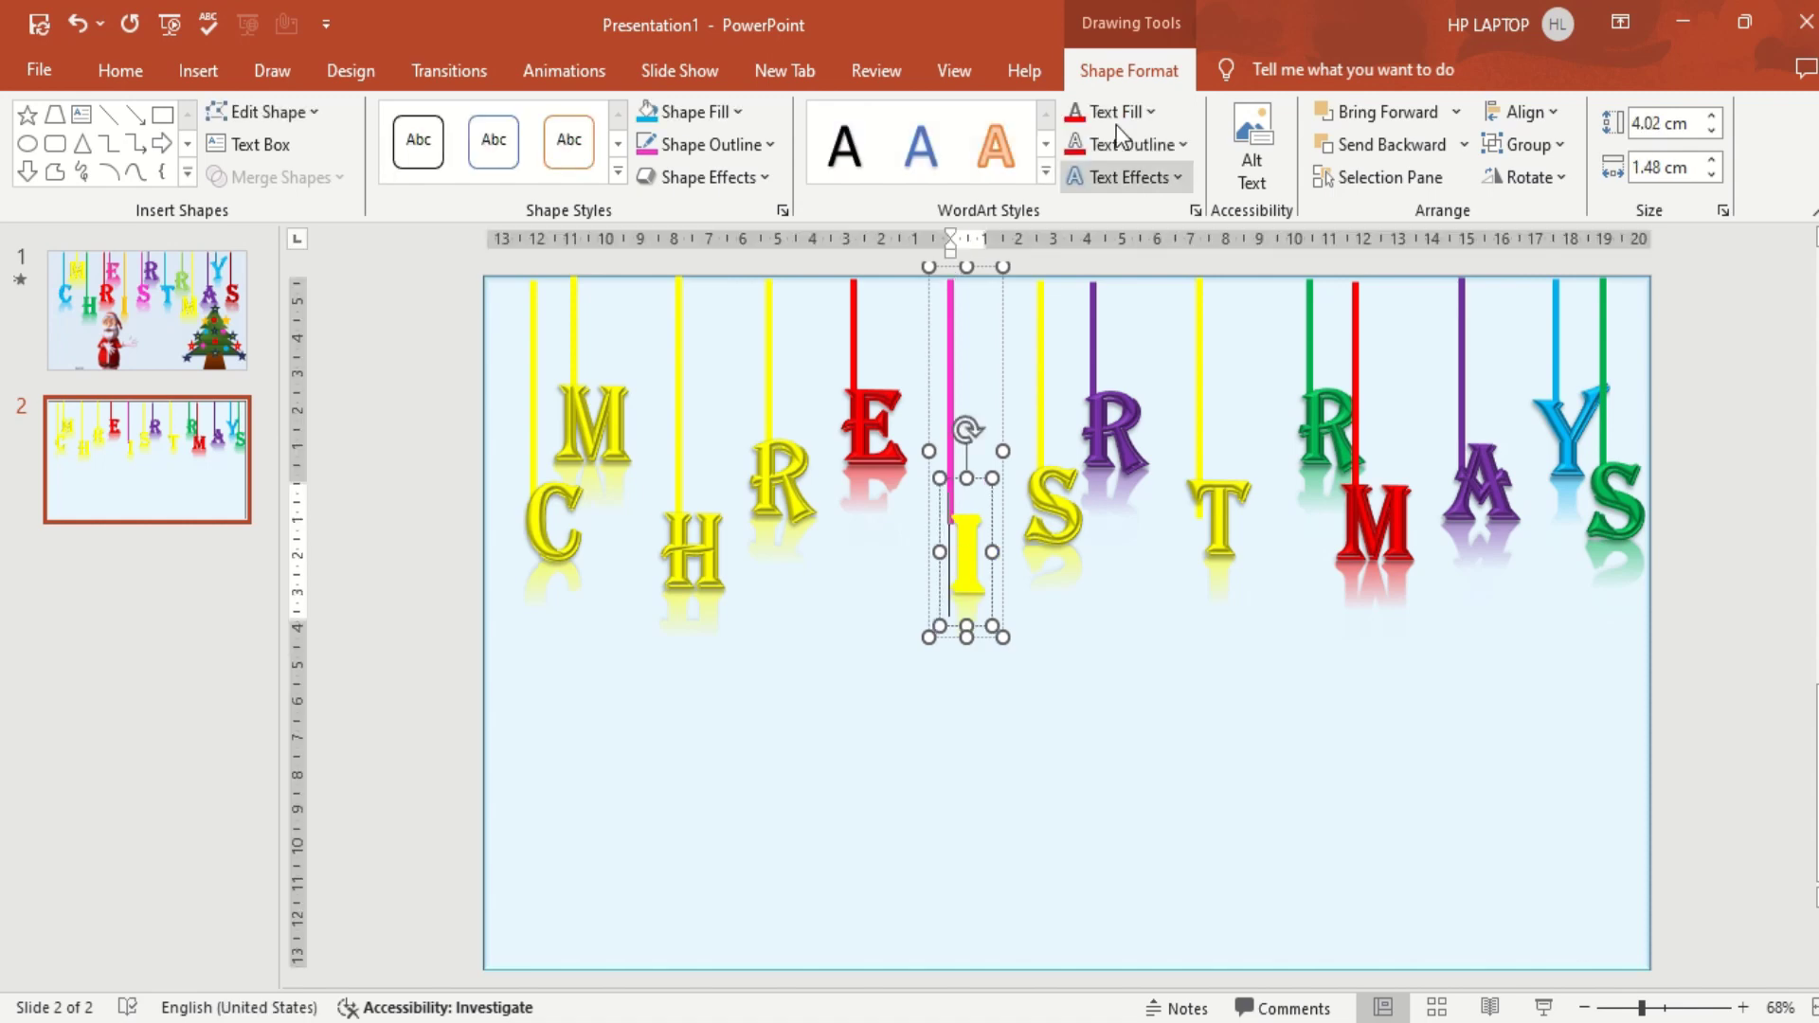
pyautogui.click(1150, 113)
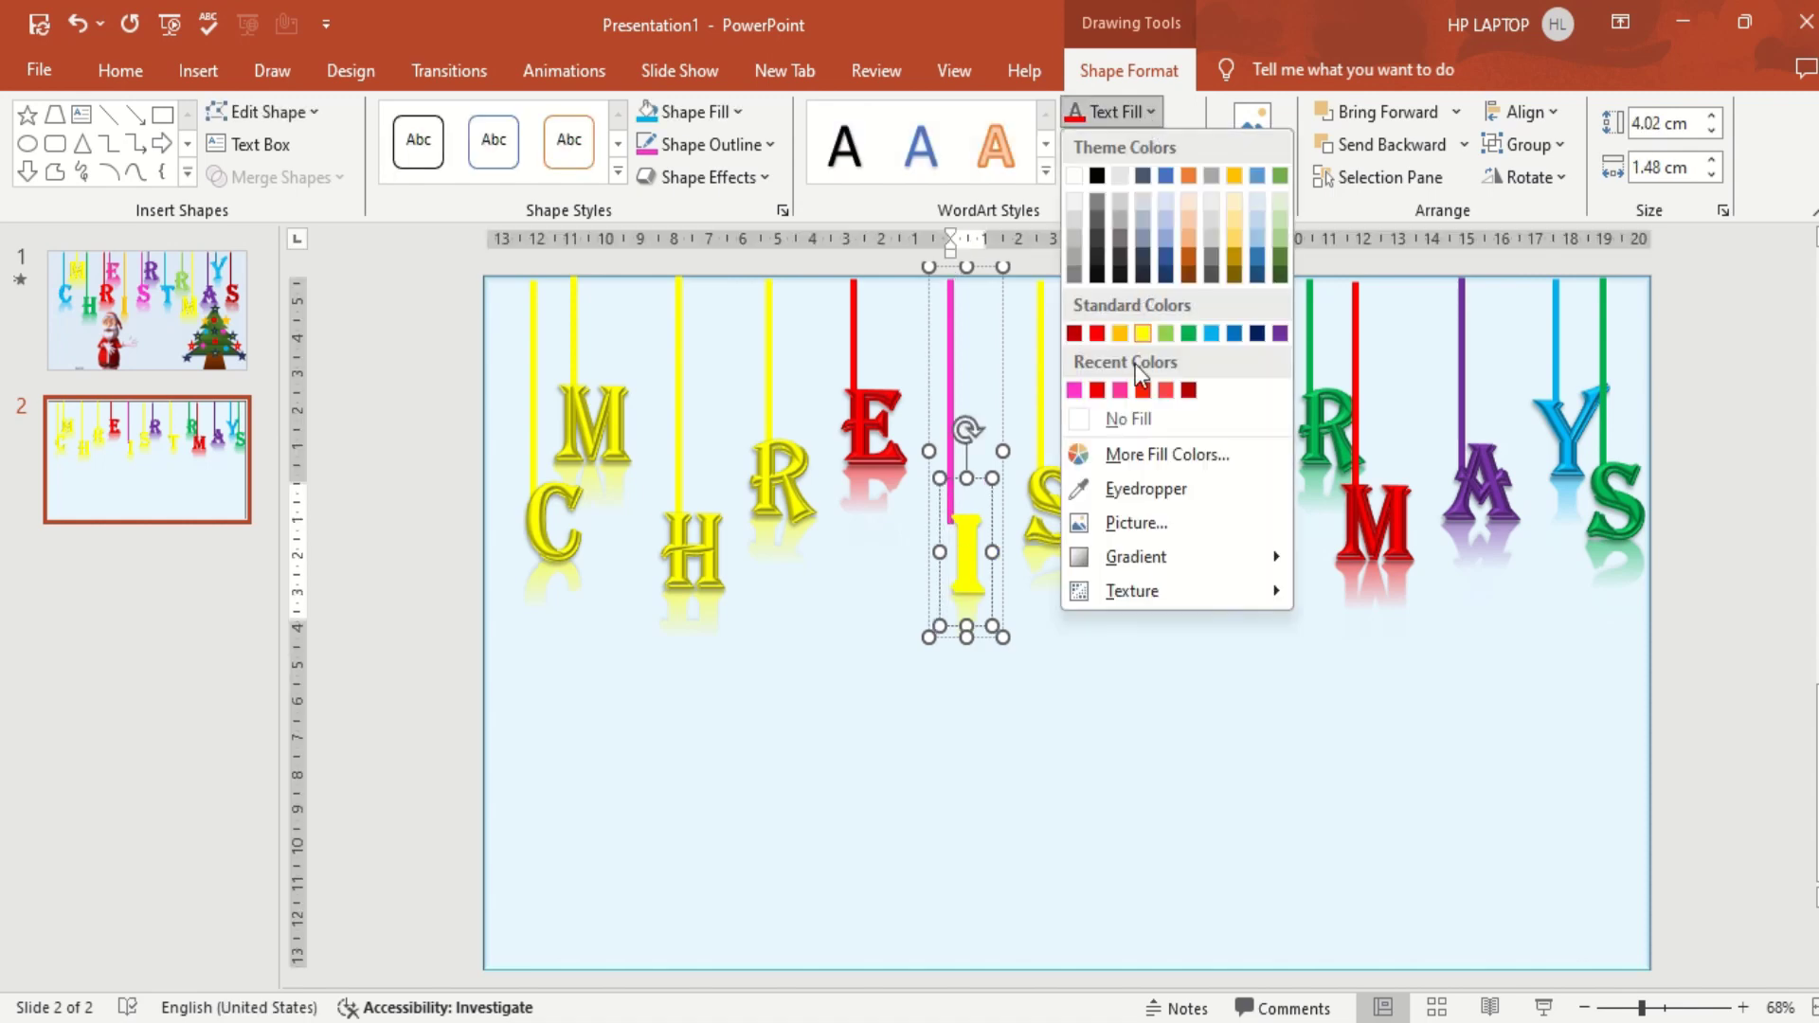
pyautogui.click(1074, 390)
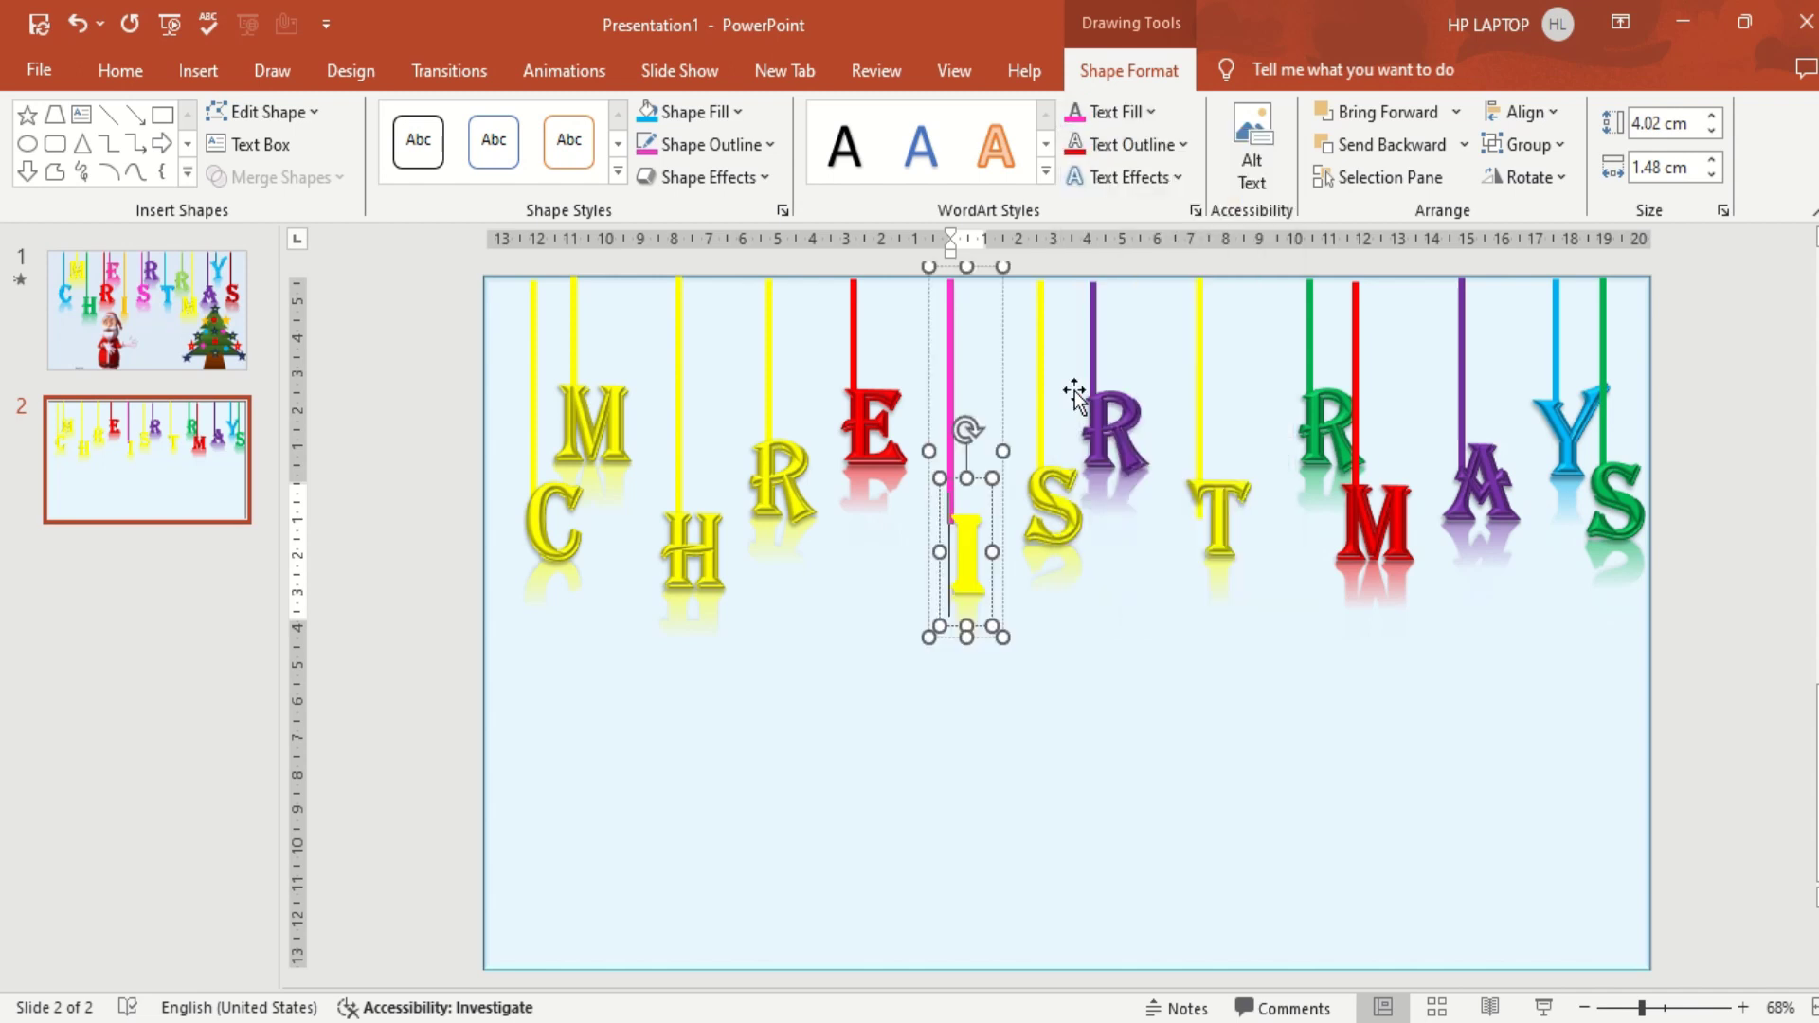
pyautogui.click(1152, 146)
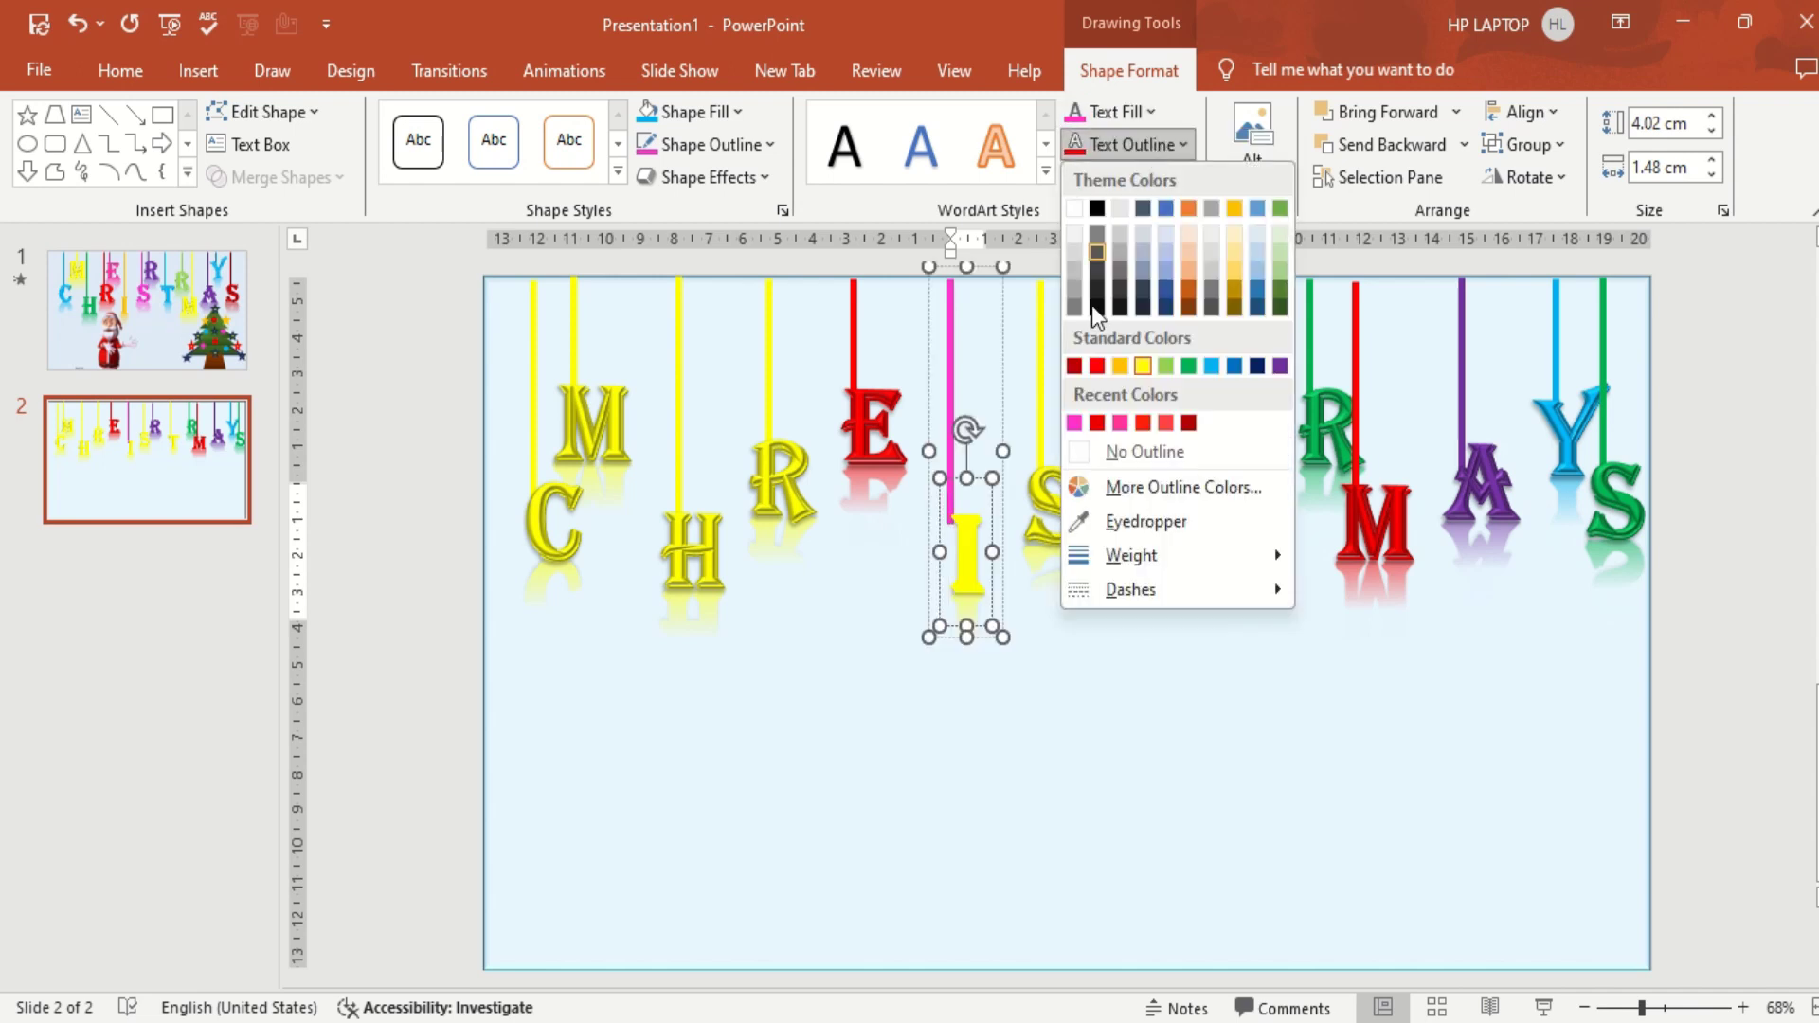
pyautogui.click(1074, 422)
pyautogui.click(1044, 684)
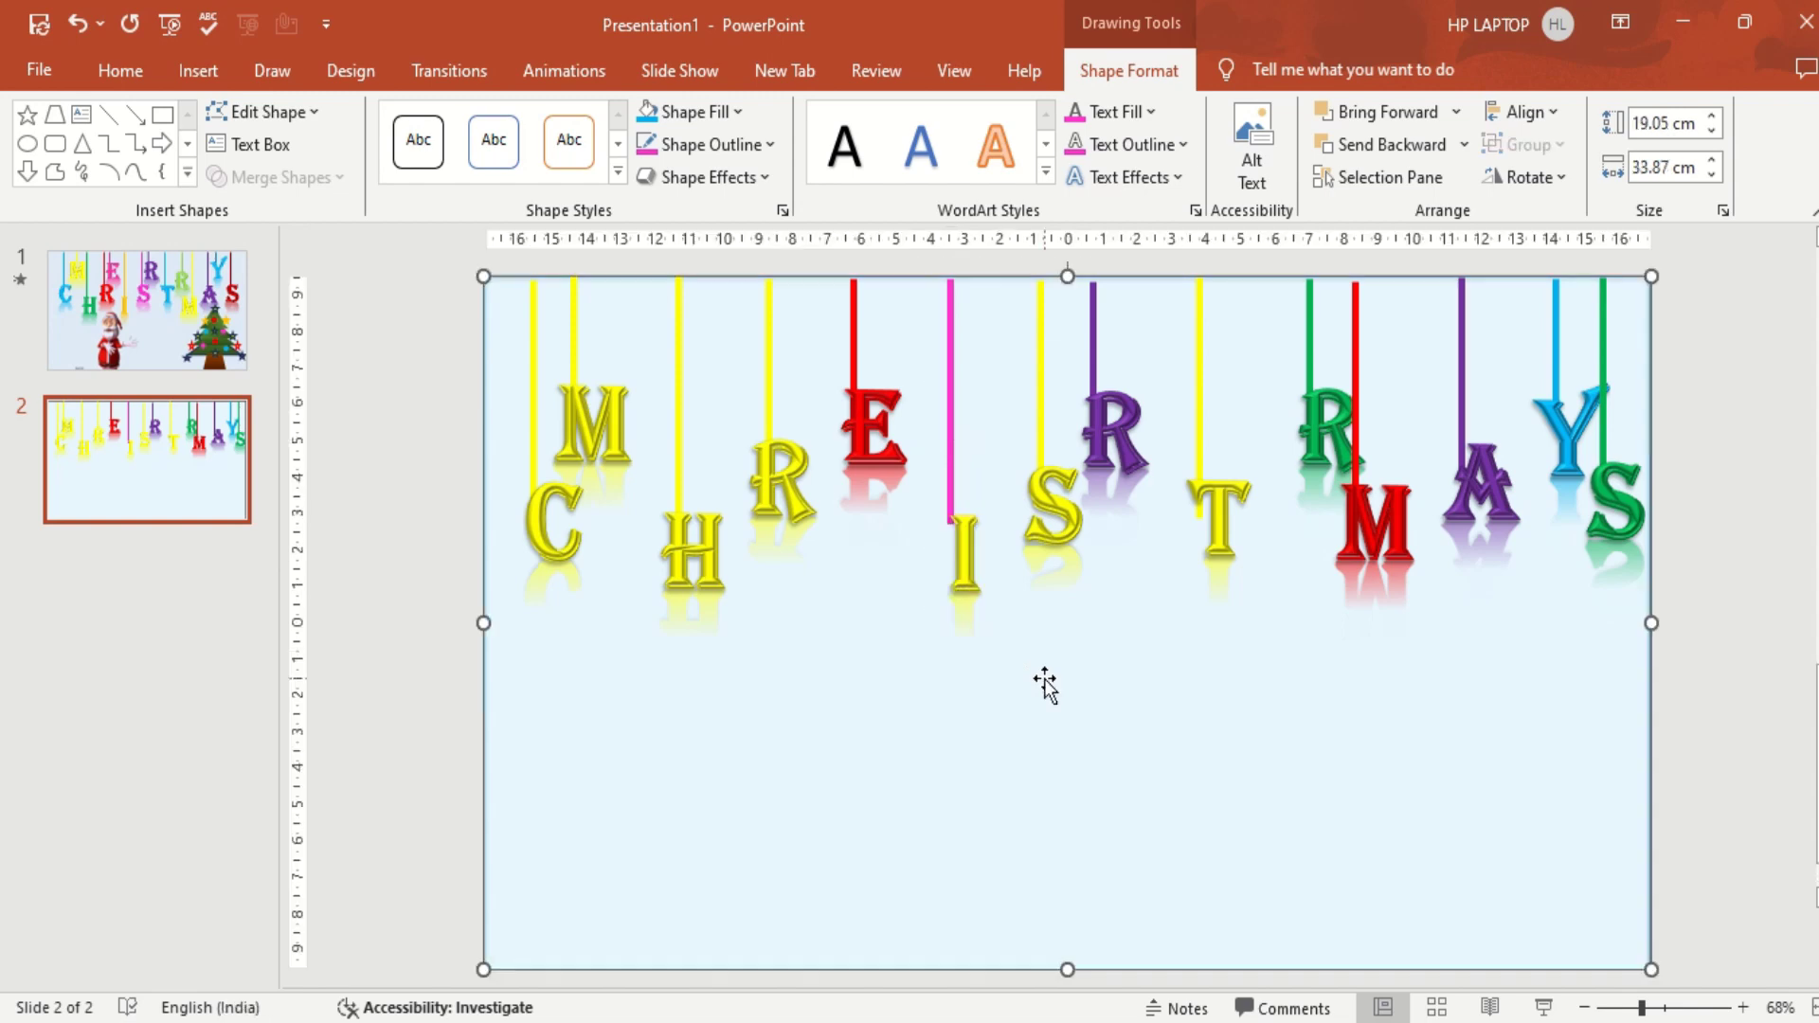
pyautogui.click(975, 582)
pyautogui.moveTo(975, 582); pyautogui.dragTo(953, 572)
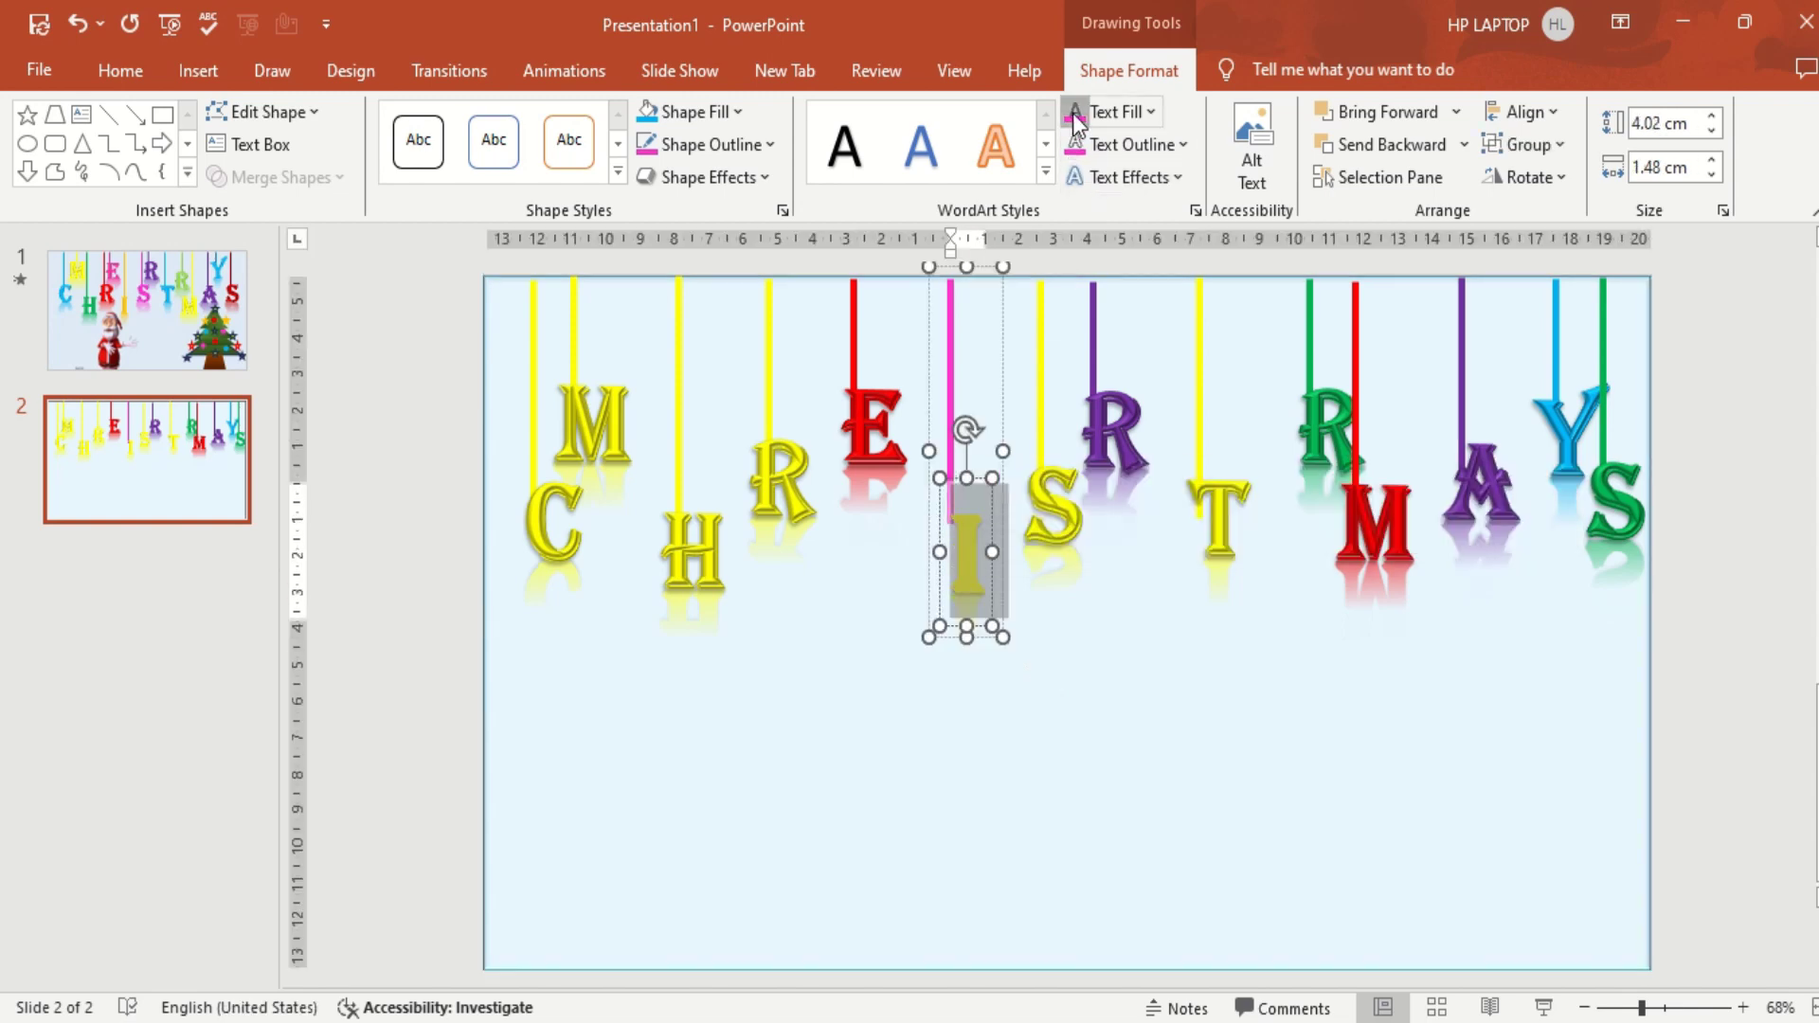
pyautogui.click(1074, 146)
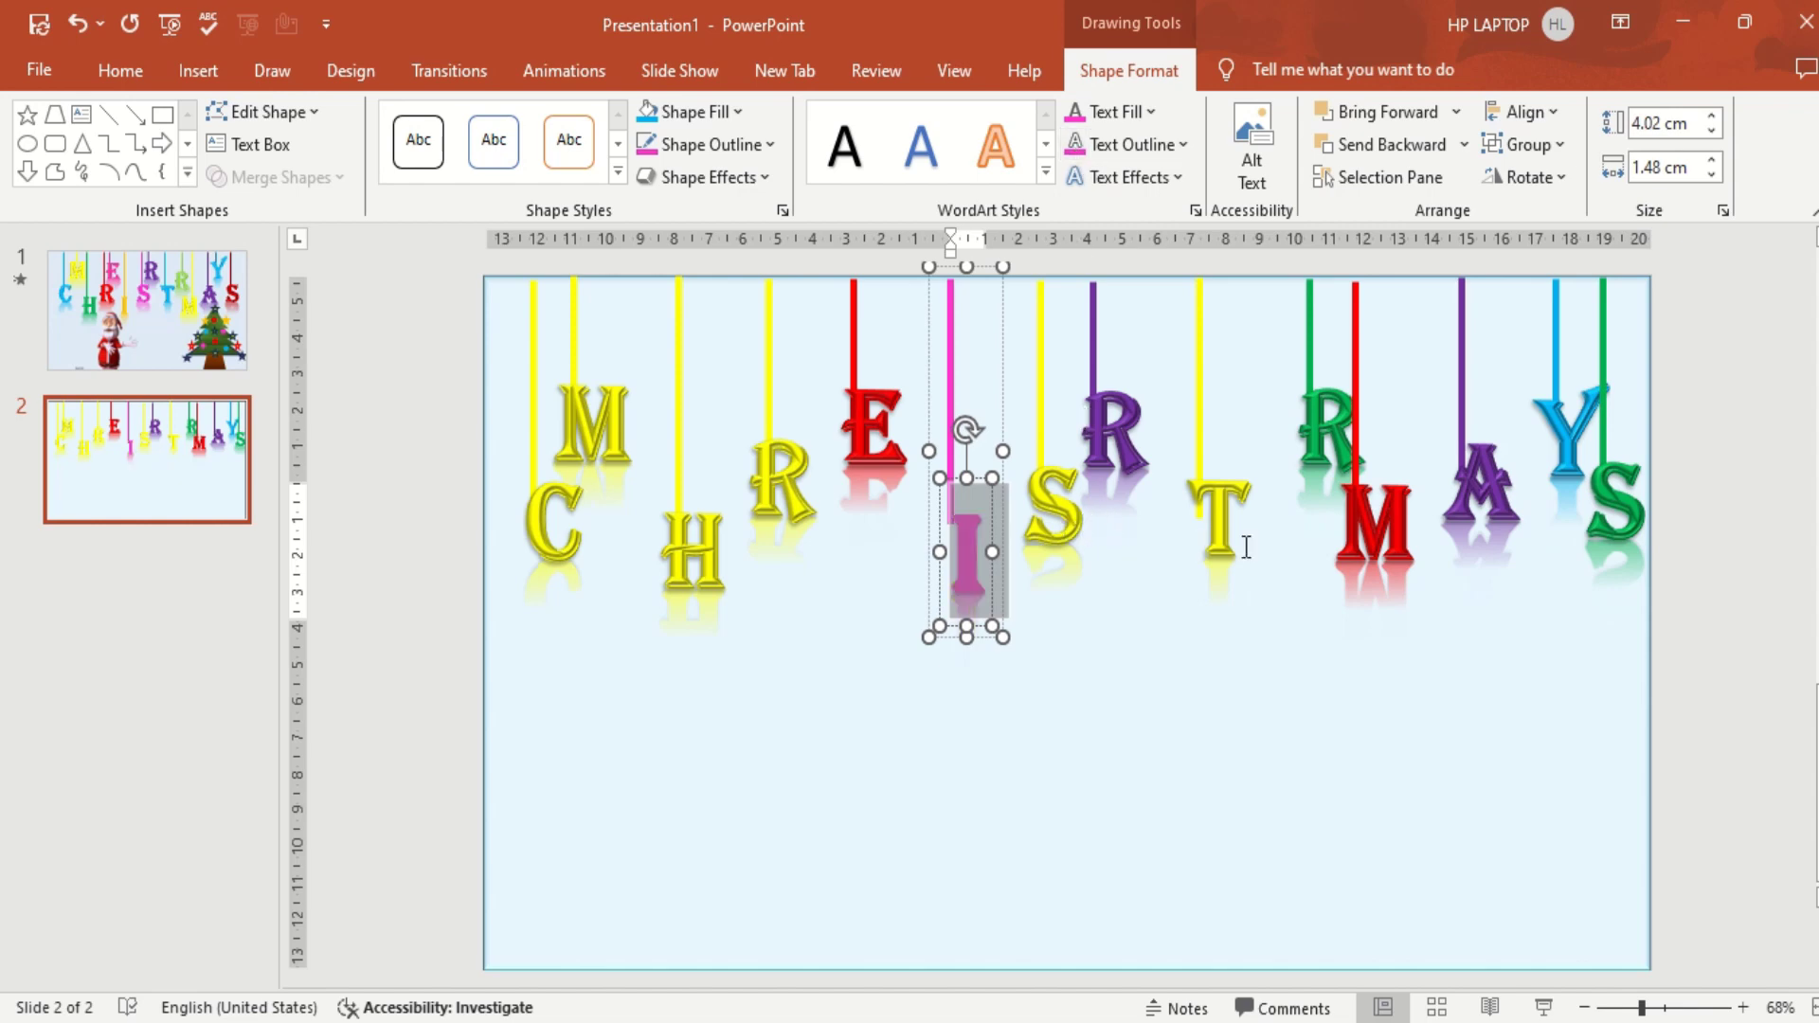
# Colour the T letter blue with a dark blue outline, undoing the string recolour.
pyautogui.click(1203, 537)
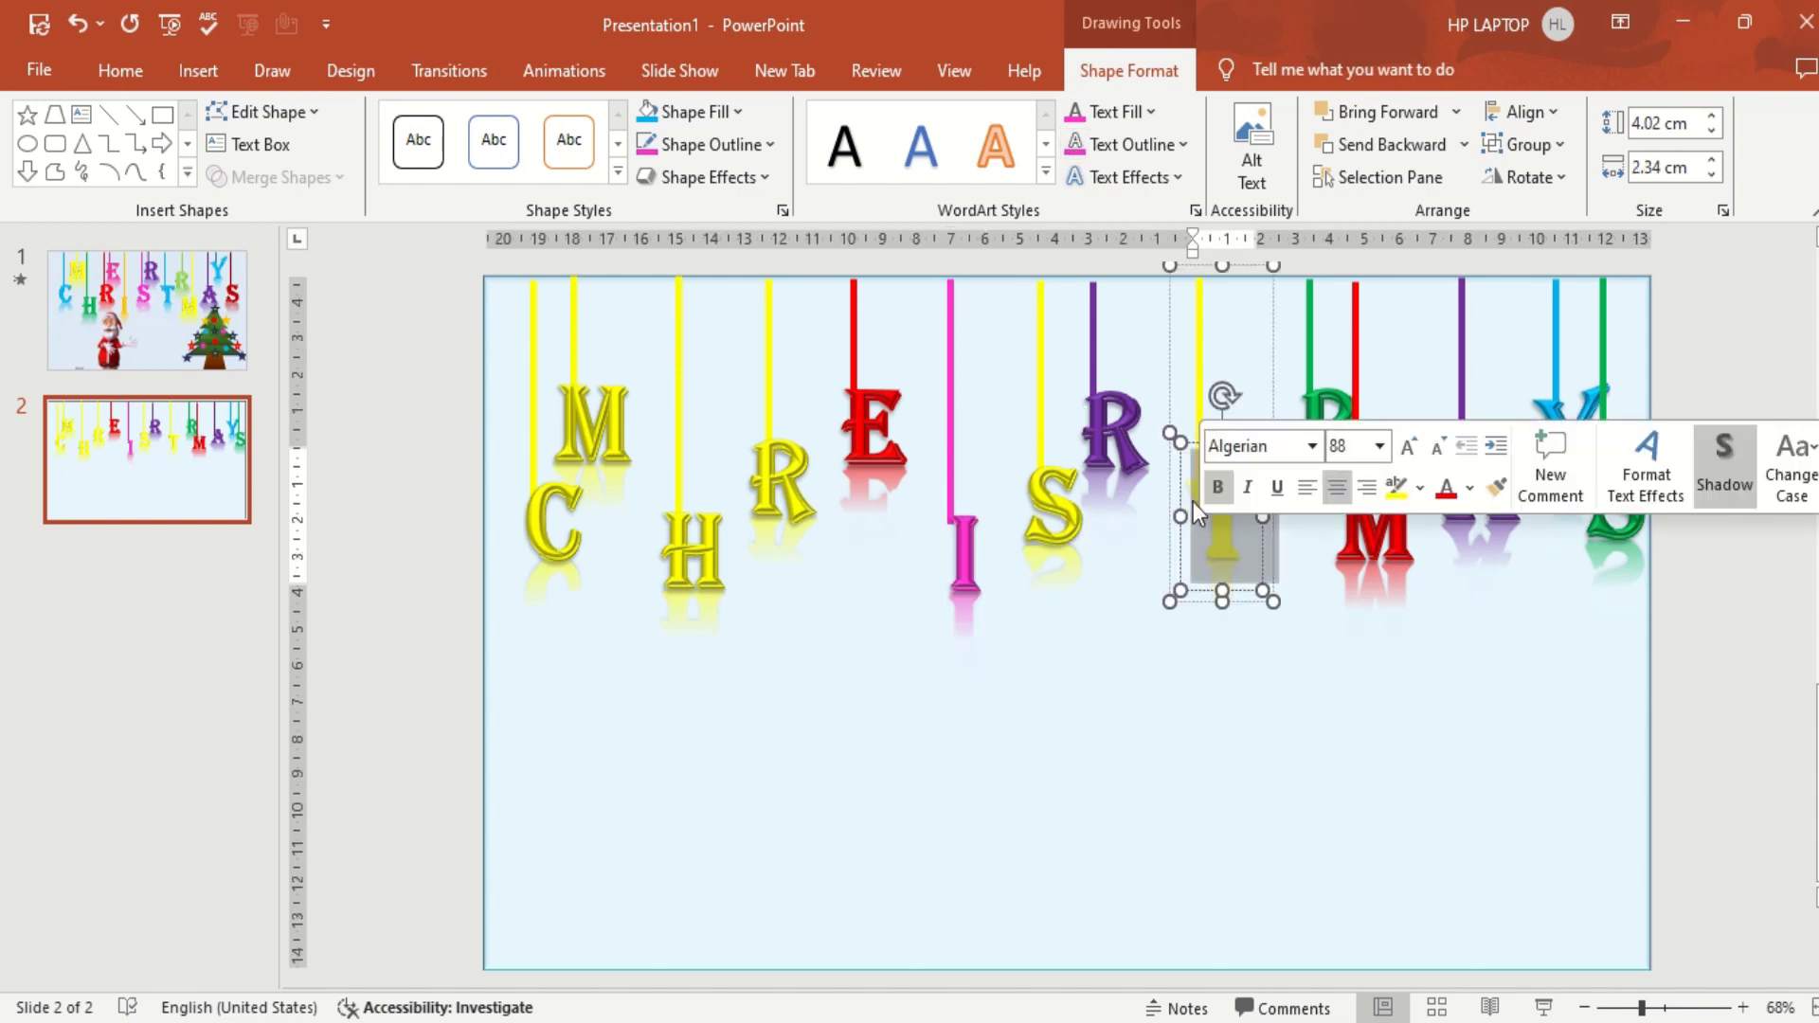
pyautogui.click(1157, 116)
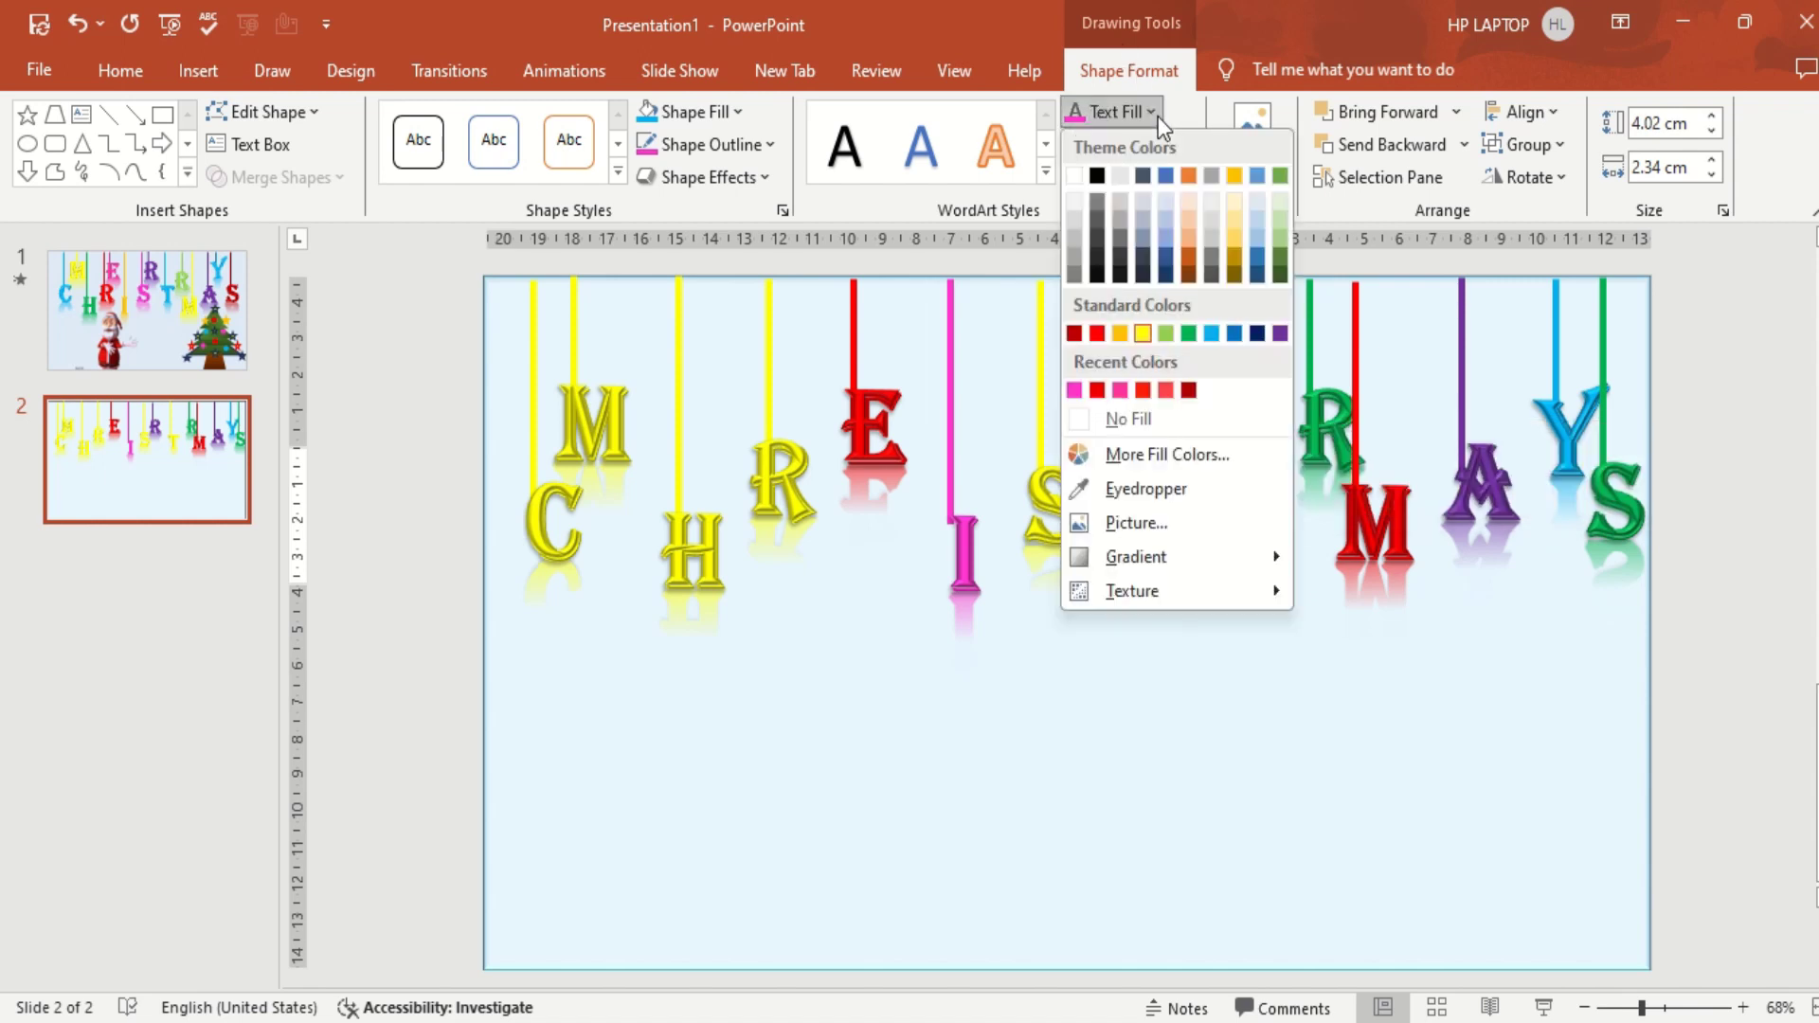
pyautogui.click(1236, 332)
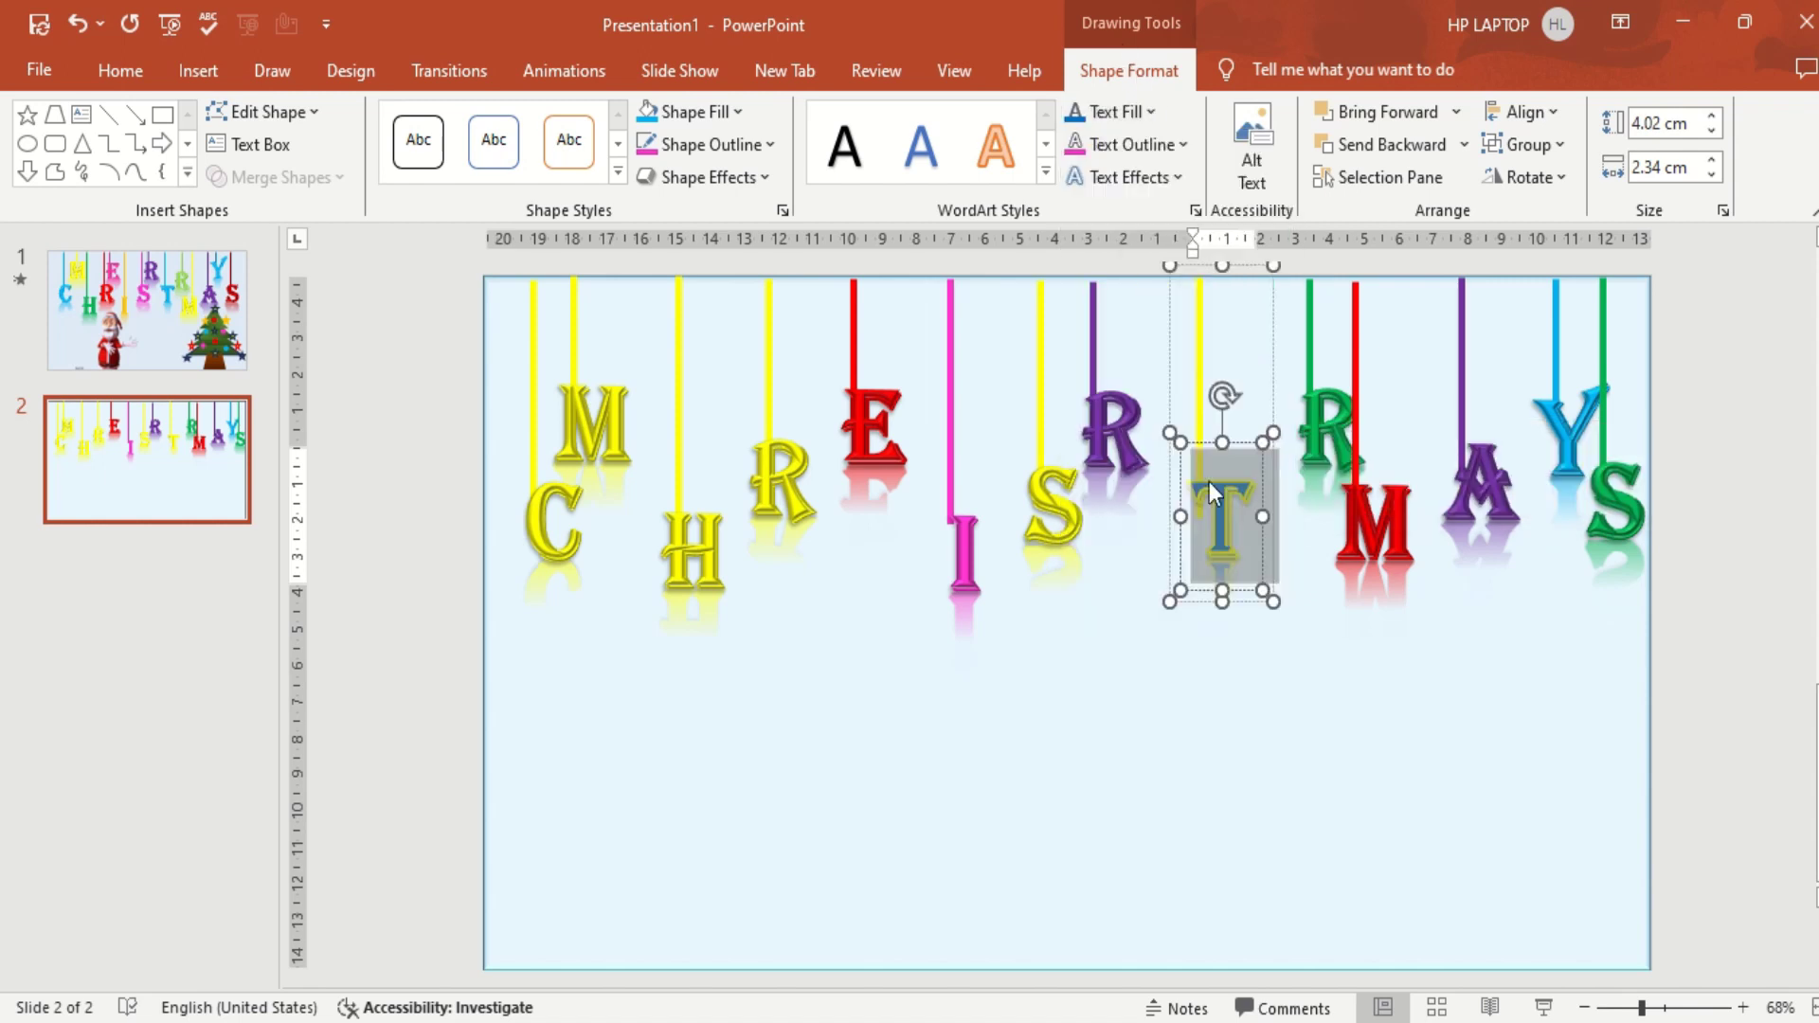
pyautogui.click(1162, 146)
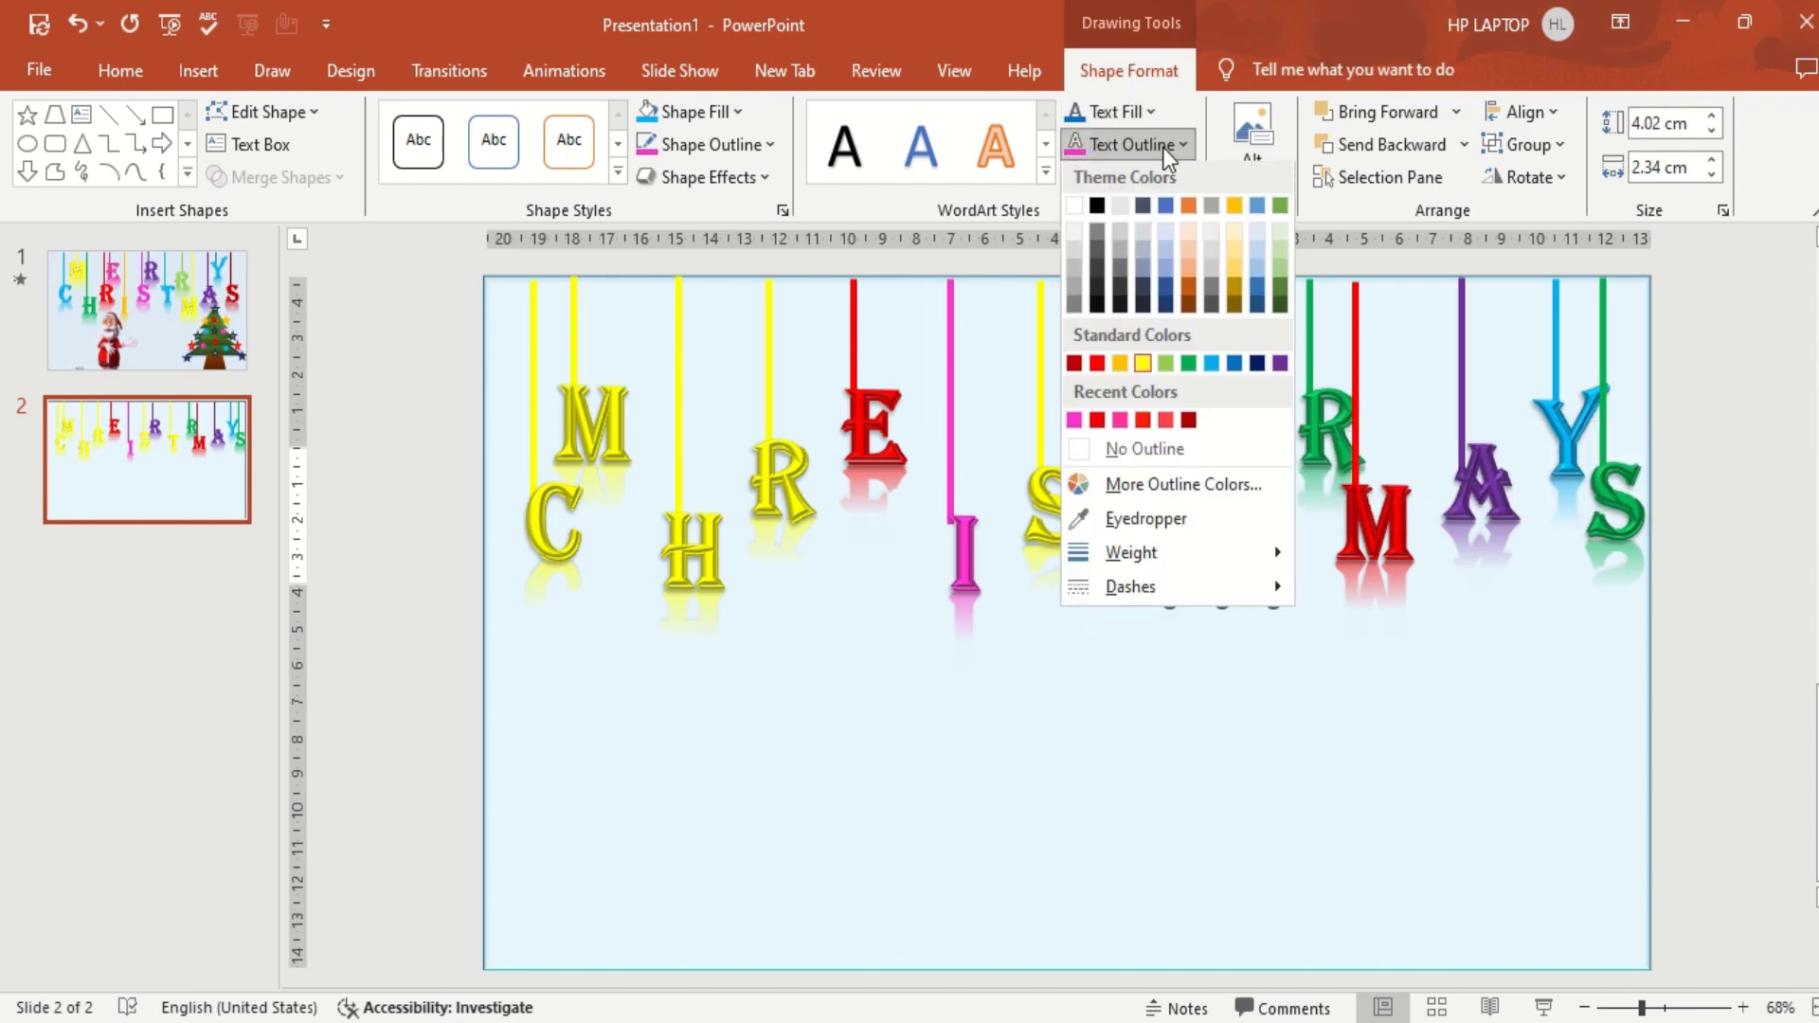
pyautogui.click(1234, 366)
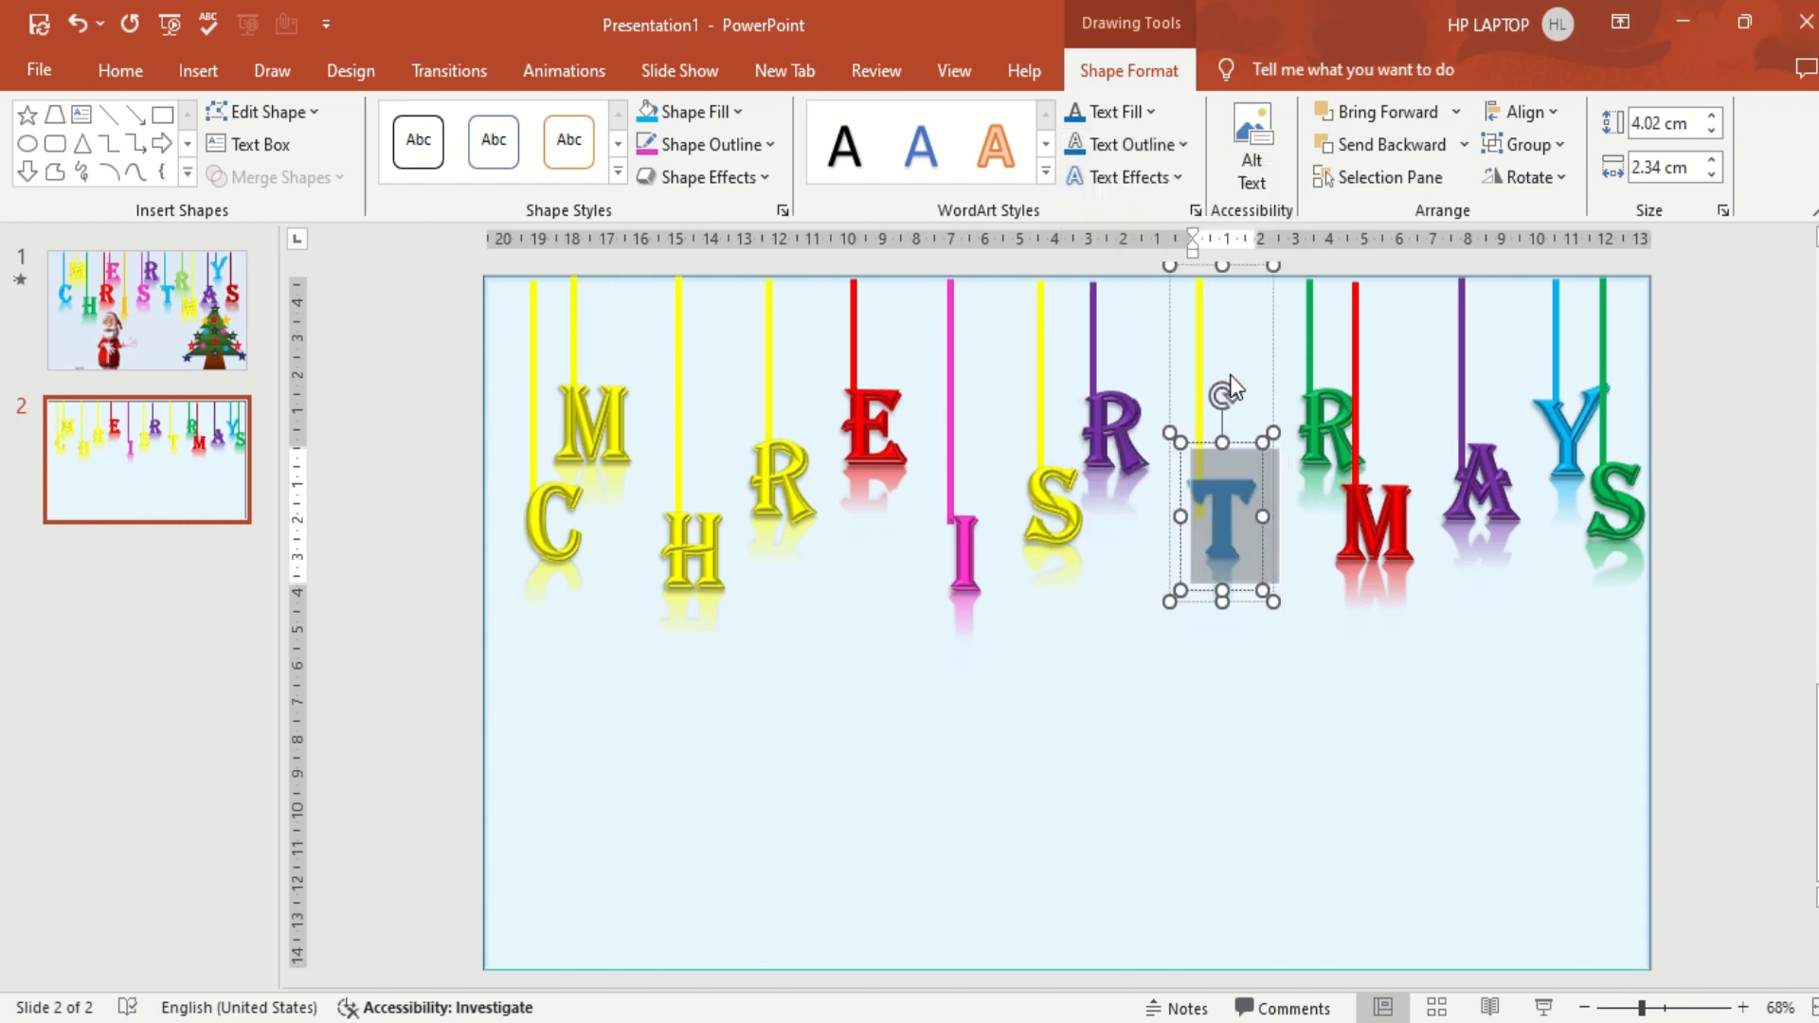
pyautogui.click(1203, 331)
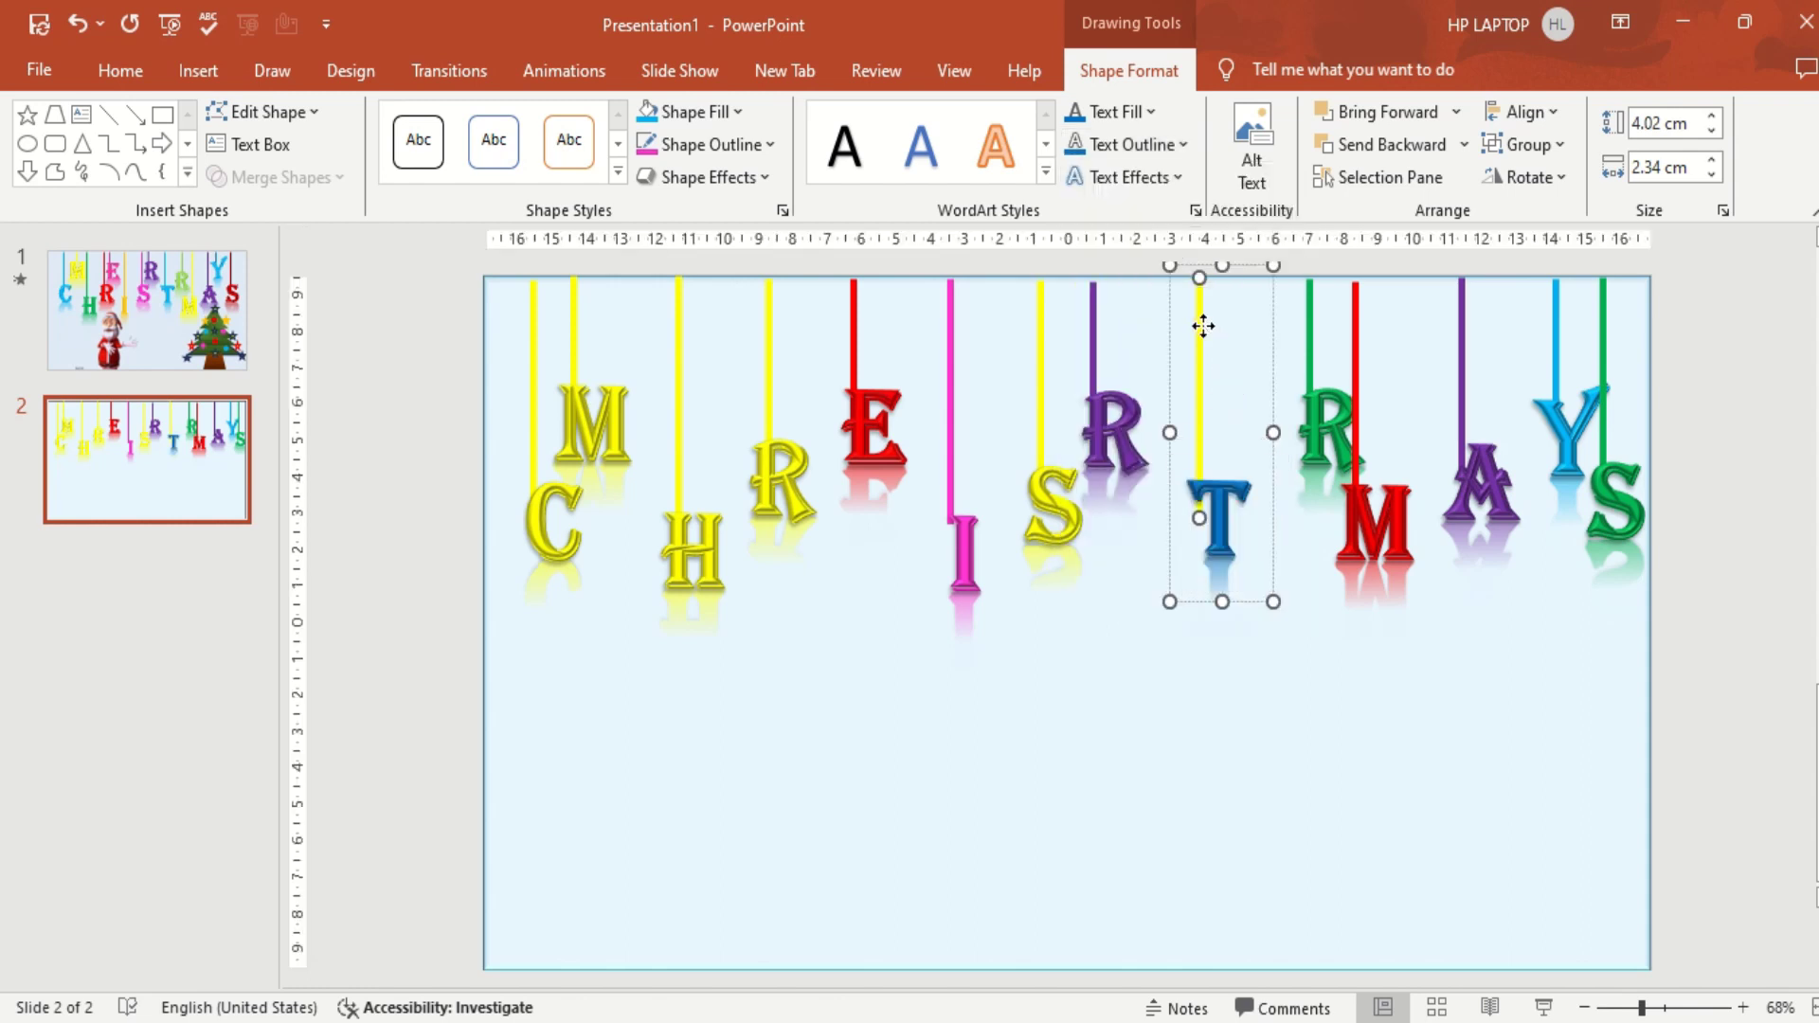
pyautogui.click(717, 151)
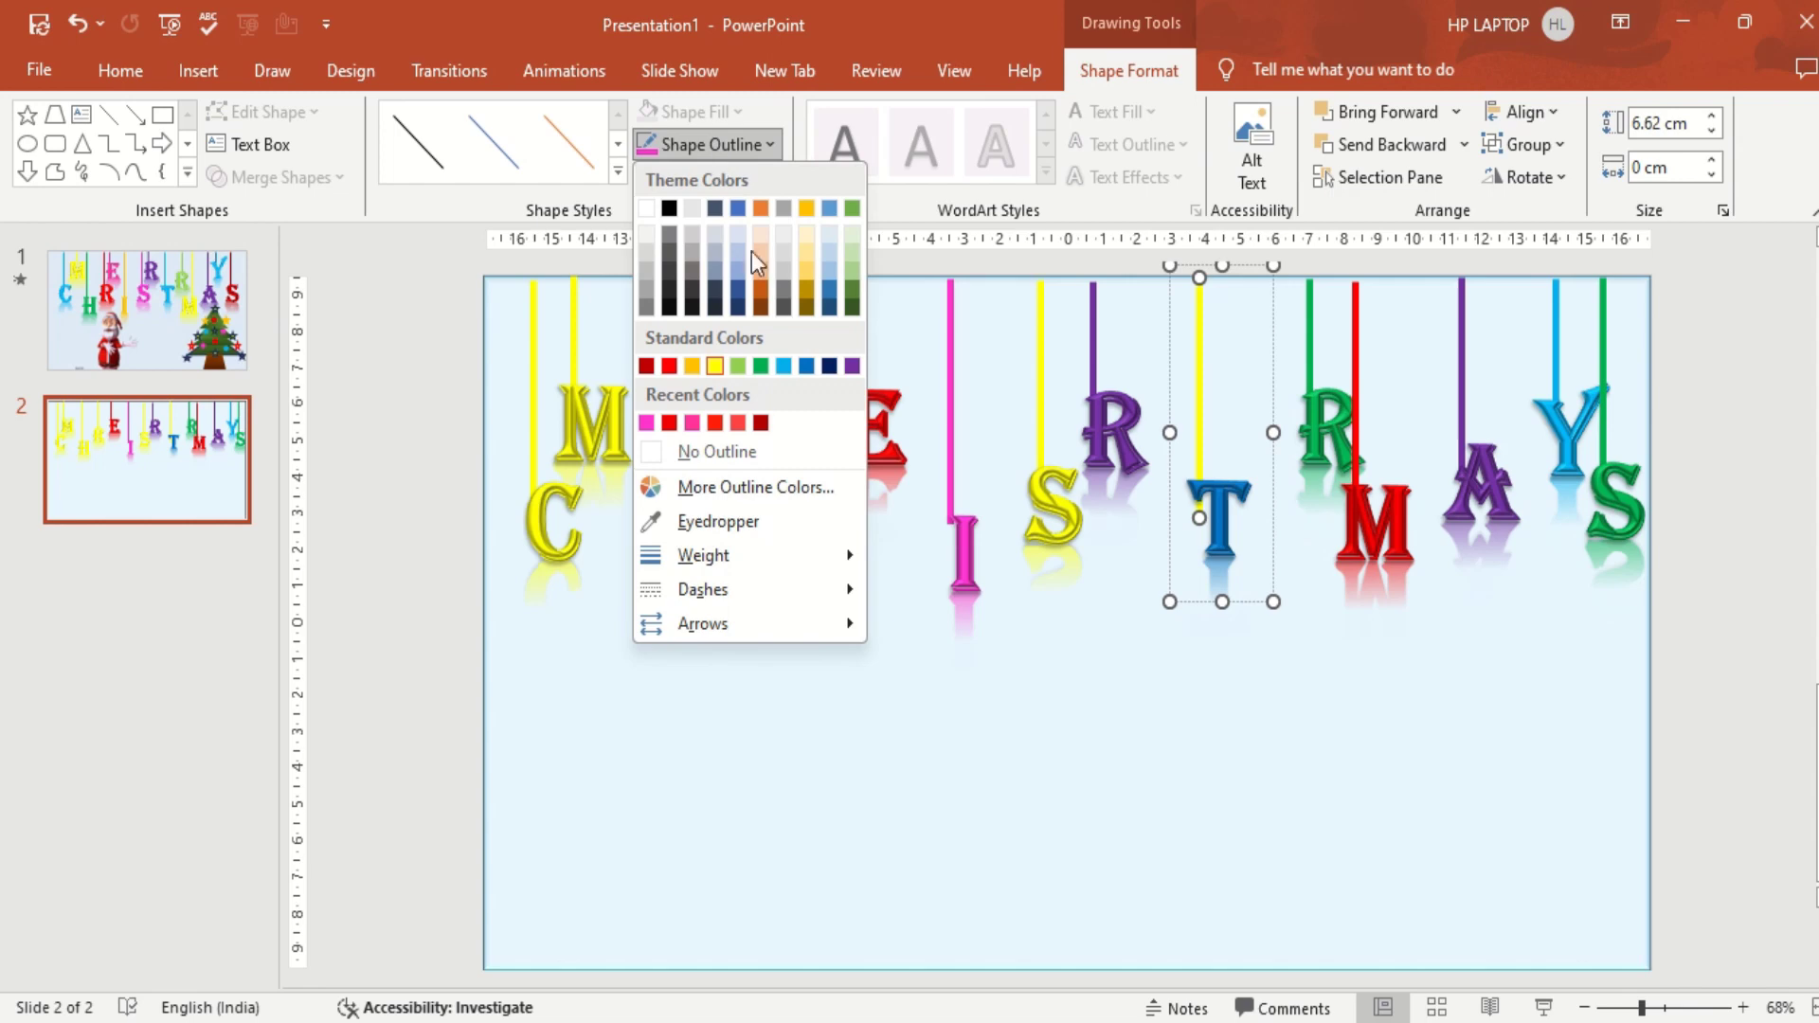
pyautogui.click(808, 365)
pyautogui.hotkey('ctrl', 'z')
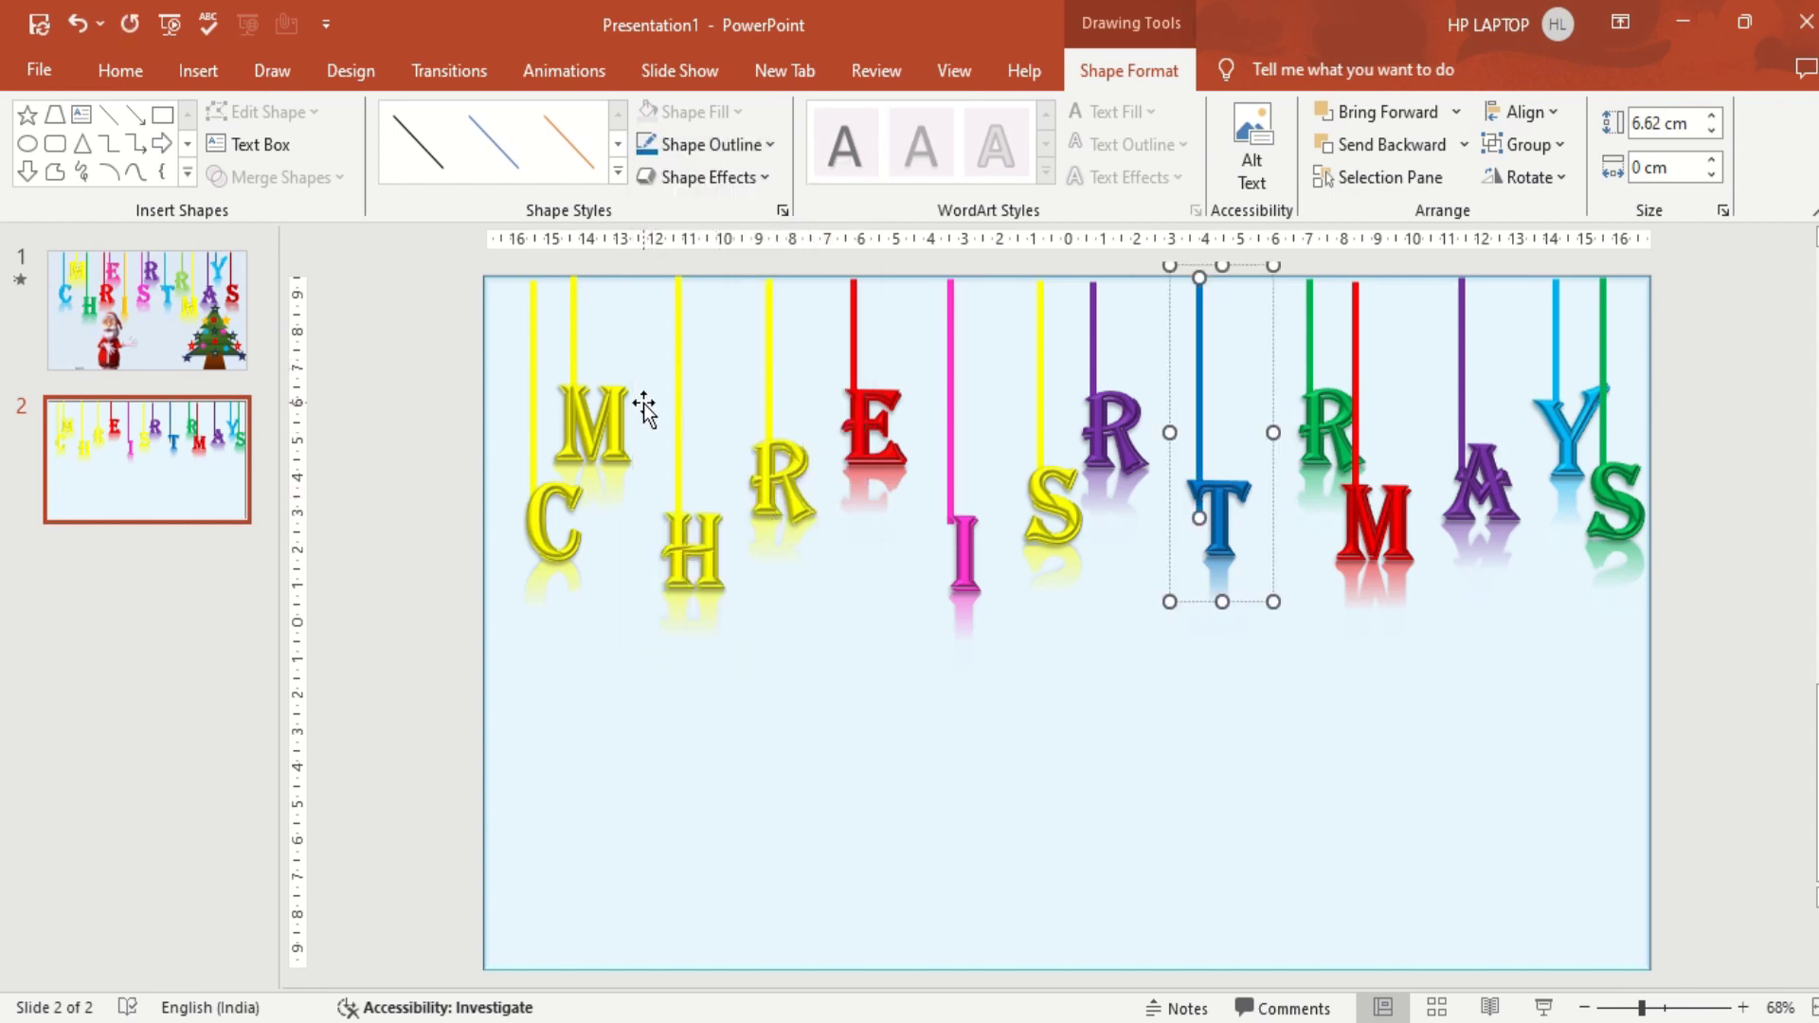
# Make the C dark red with a dark red outline and a matching dark red string.
pyautogui.doubleClick(572, 522)
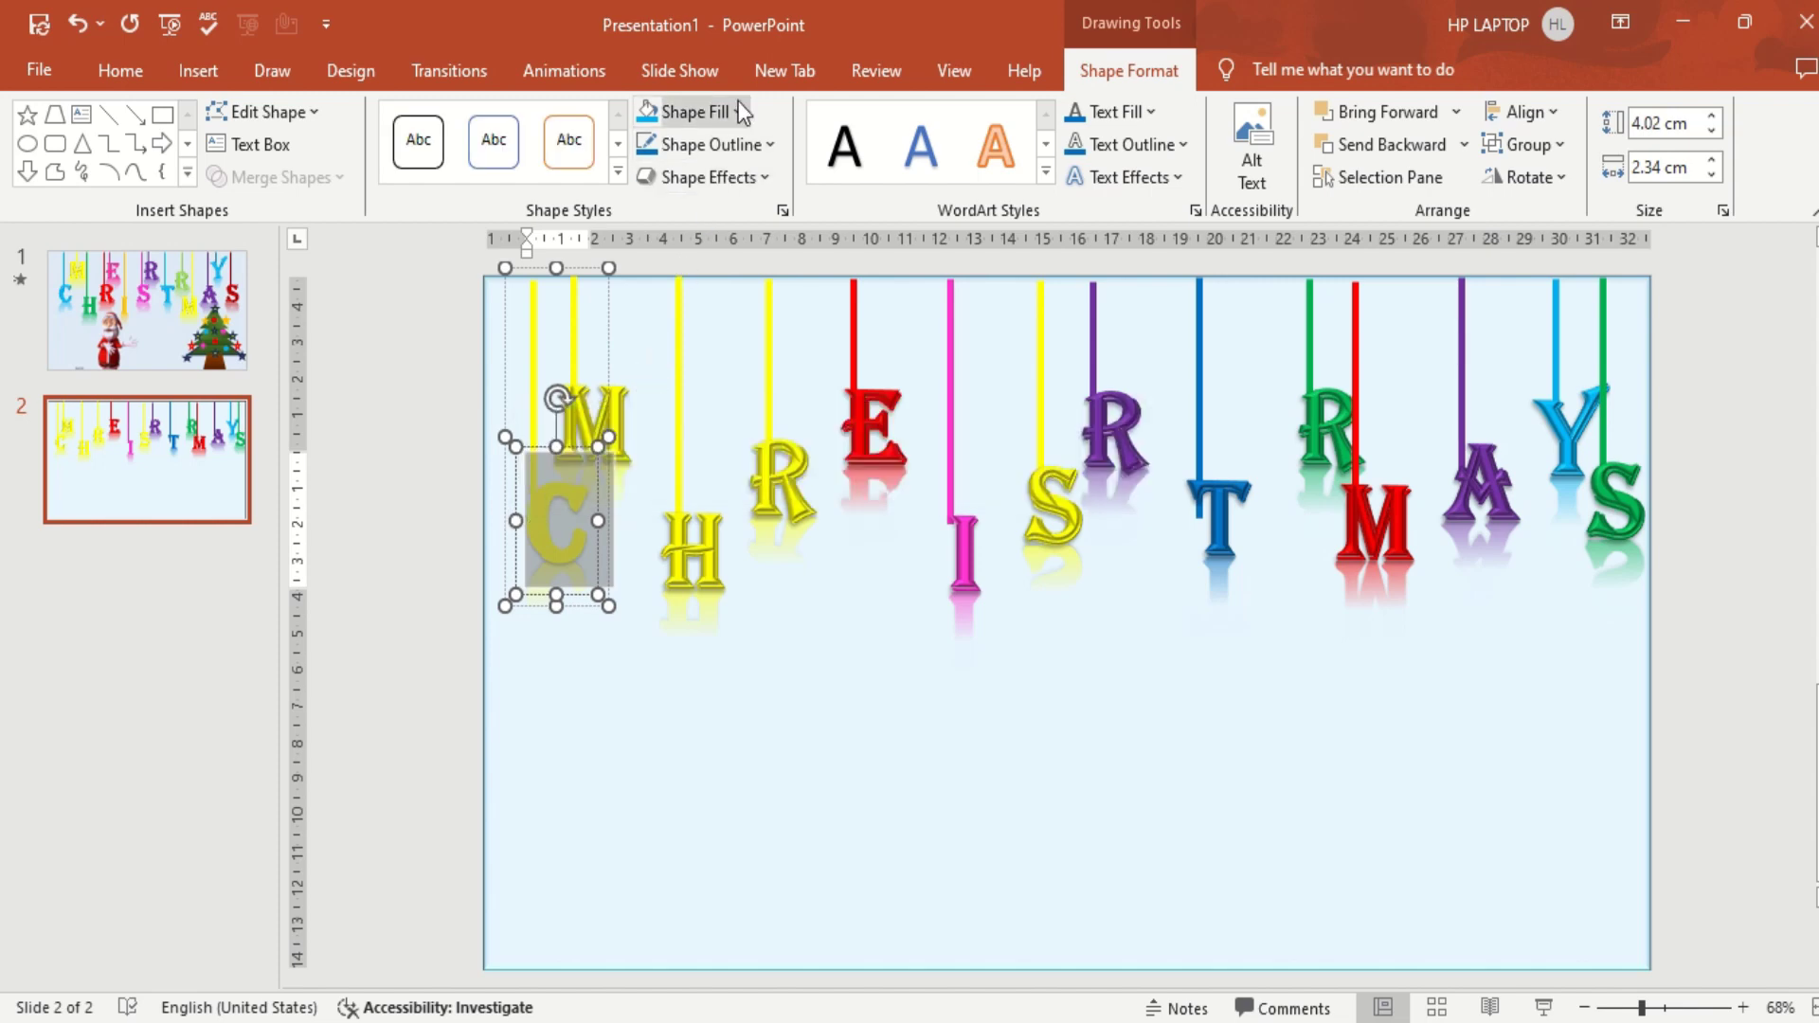
pyautogui.click(1161, 111)
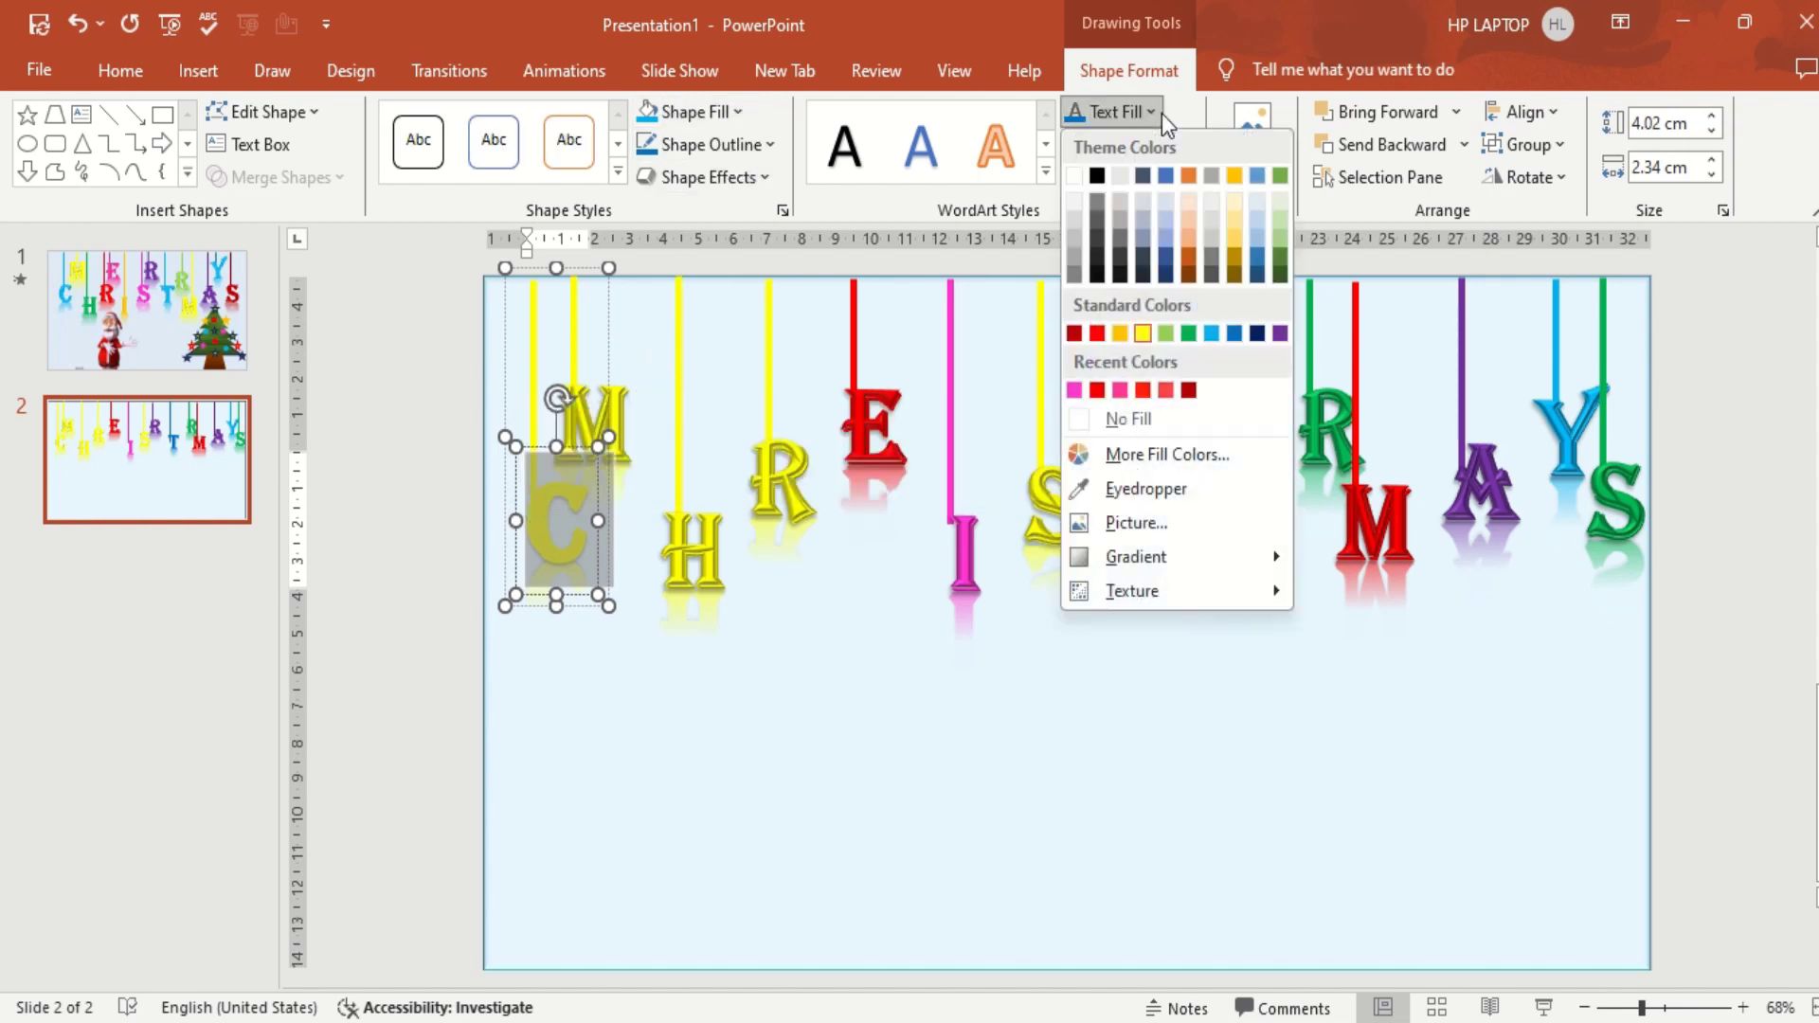
pyautogui.click(1074, 333)
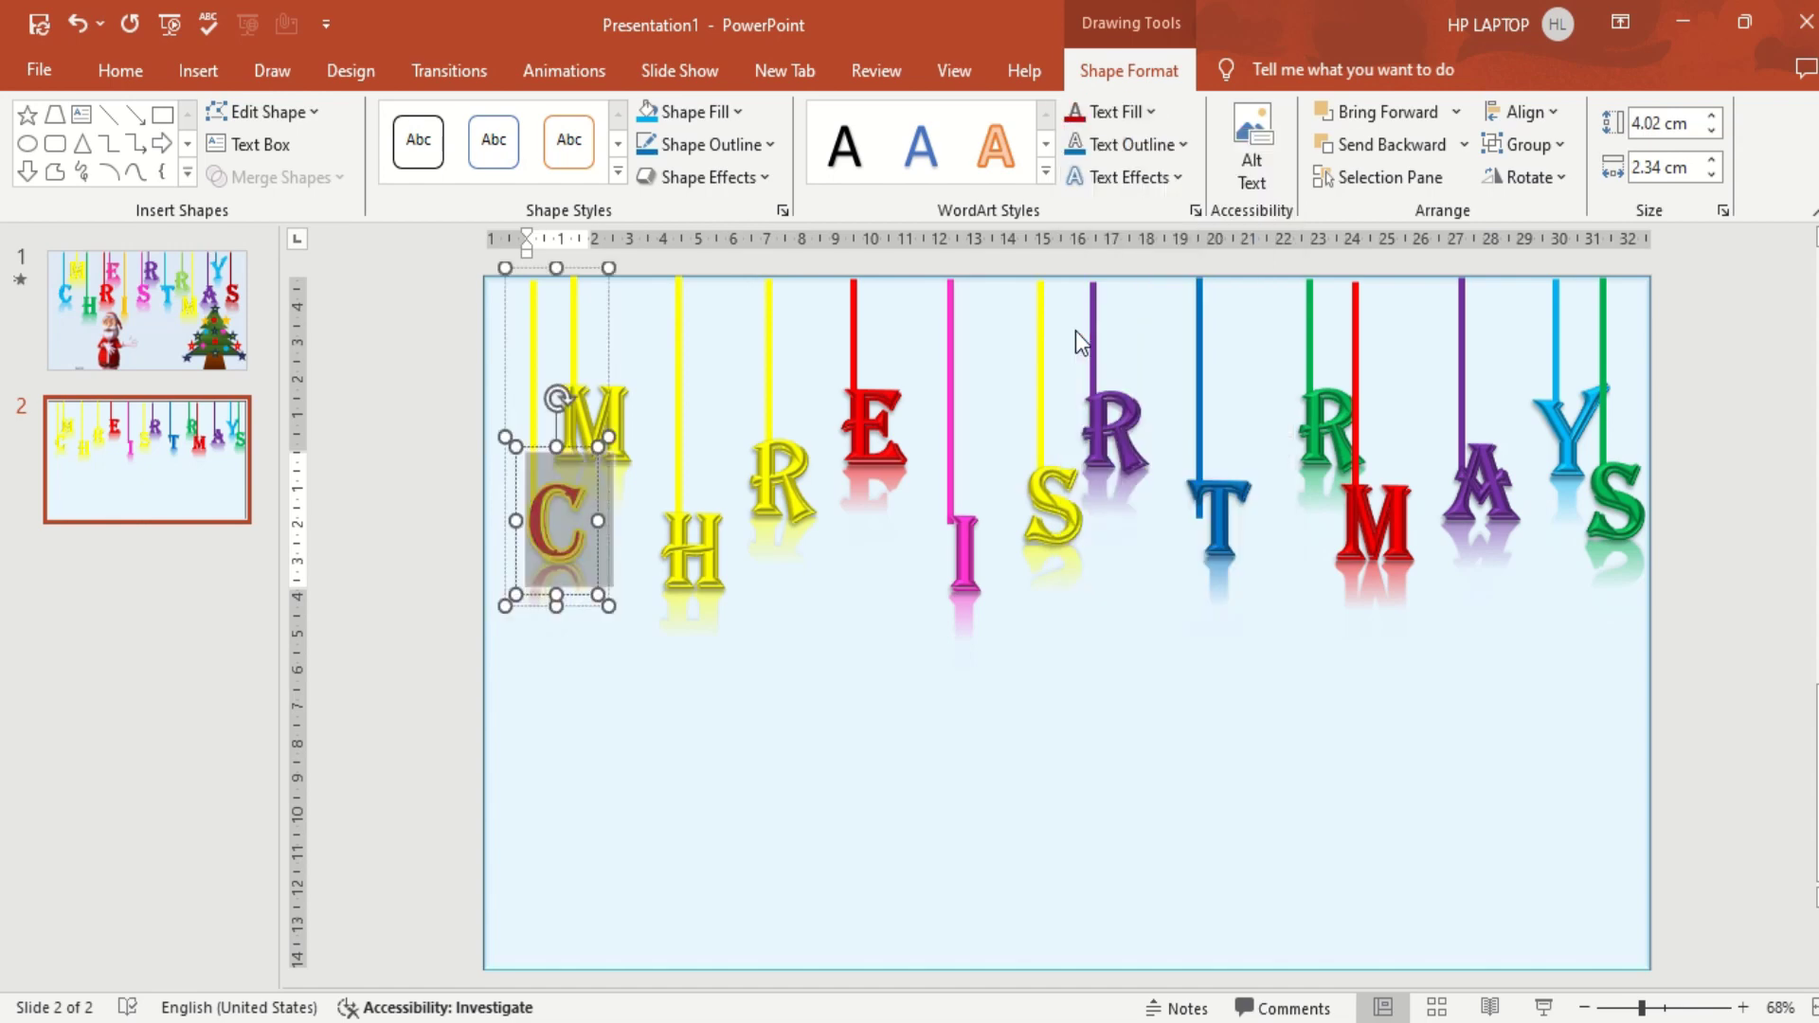
pyautogui.click(1139, 144)
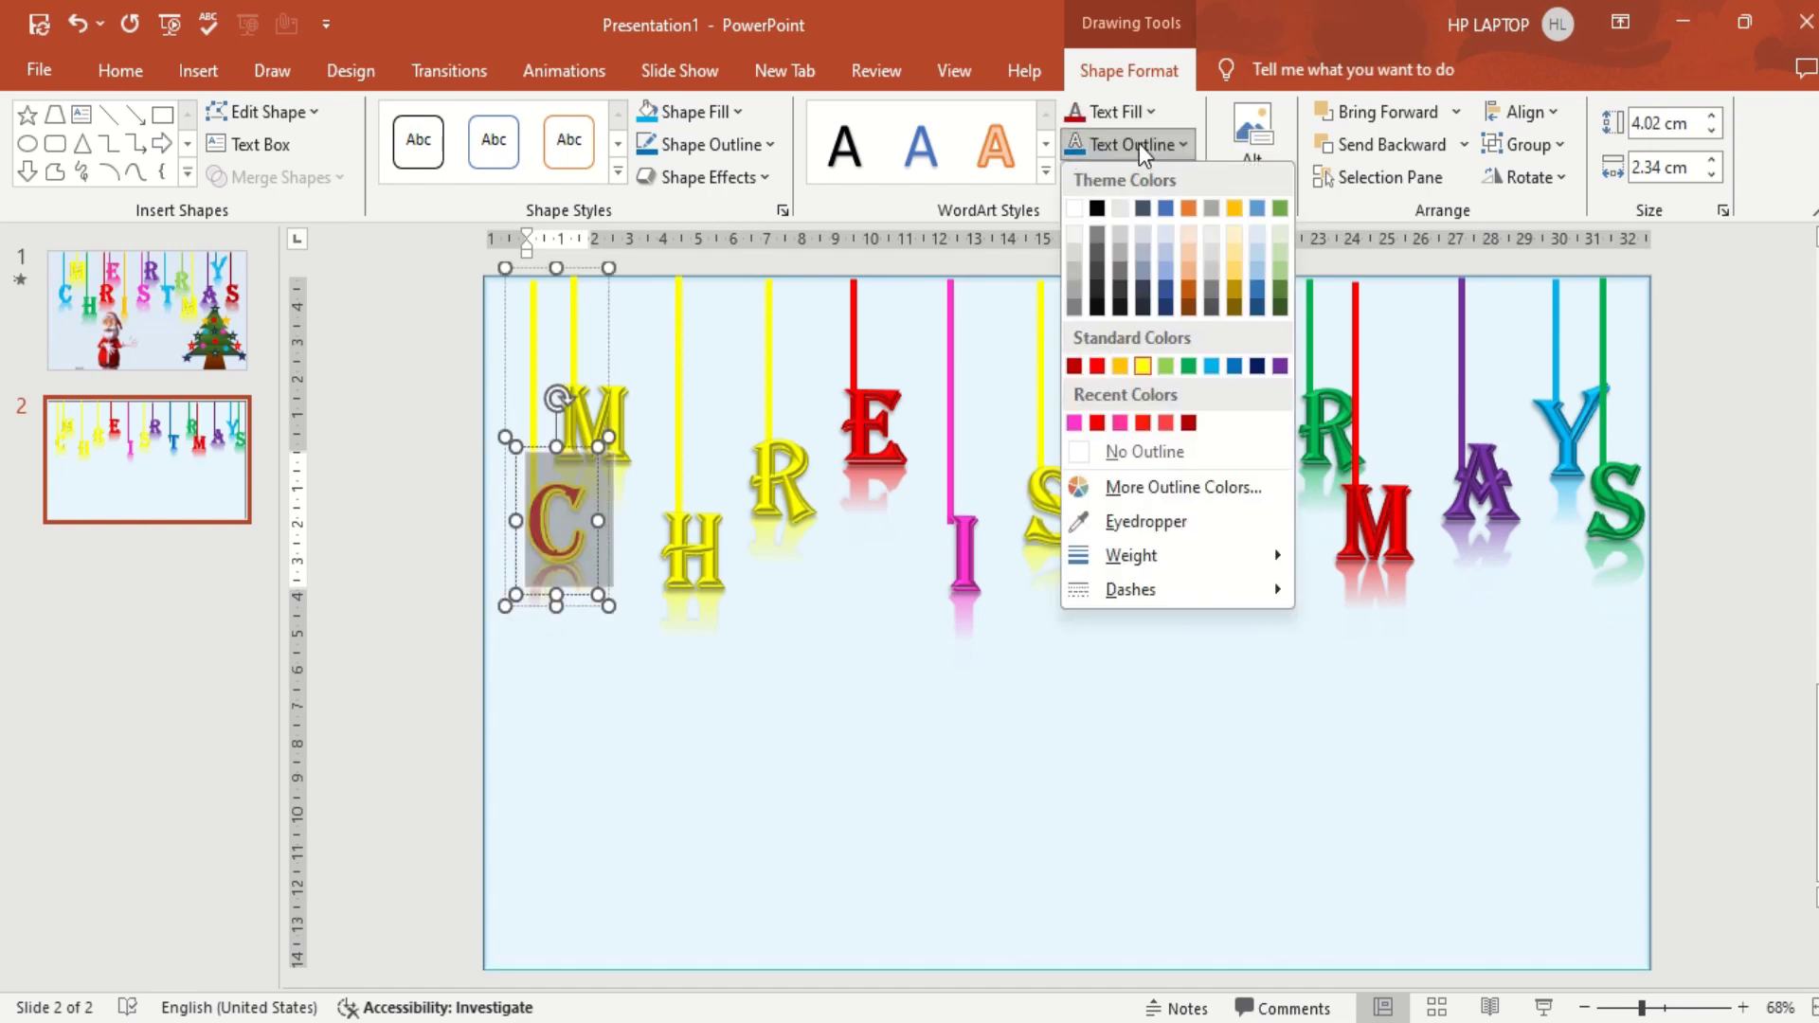
pyautogui.click(1076, 368)
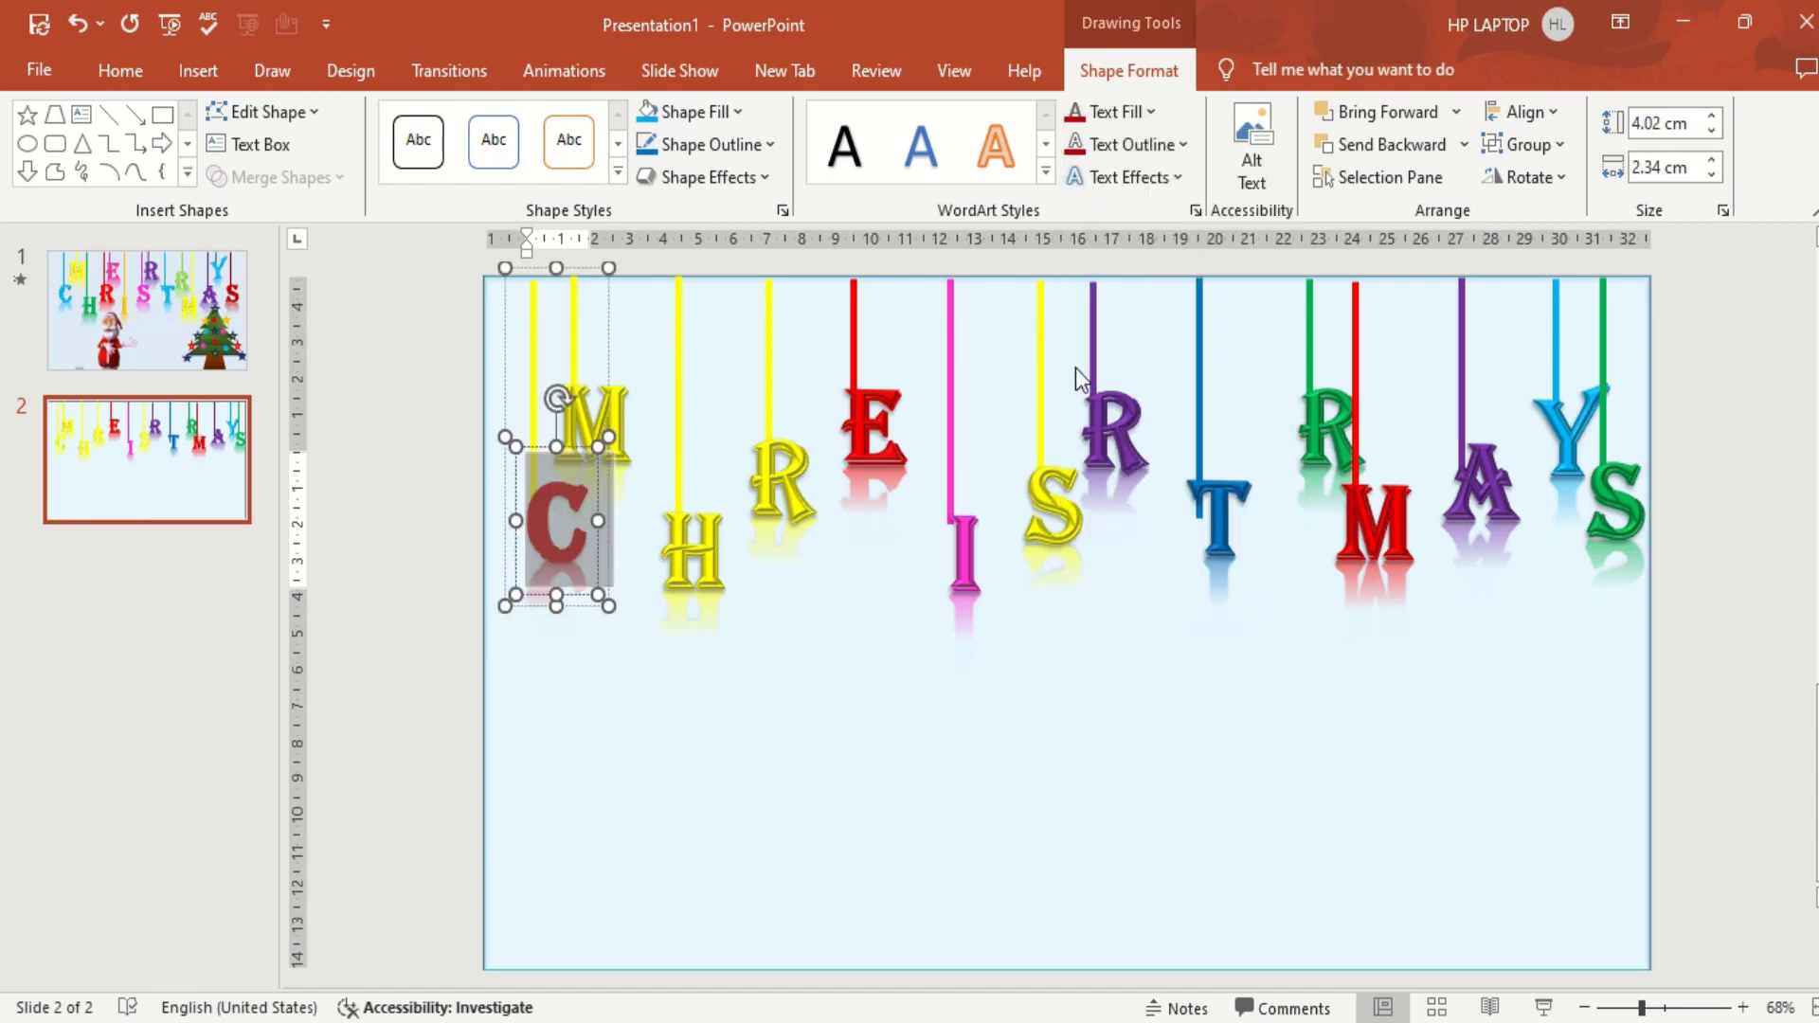
pyautogui.click(527, 297)
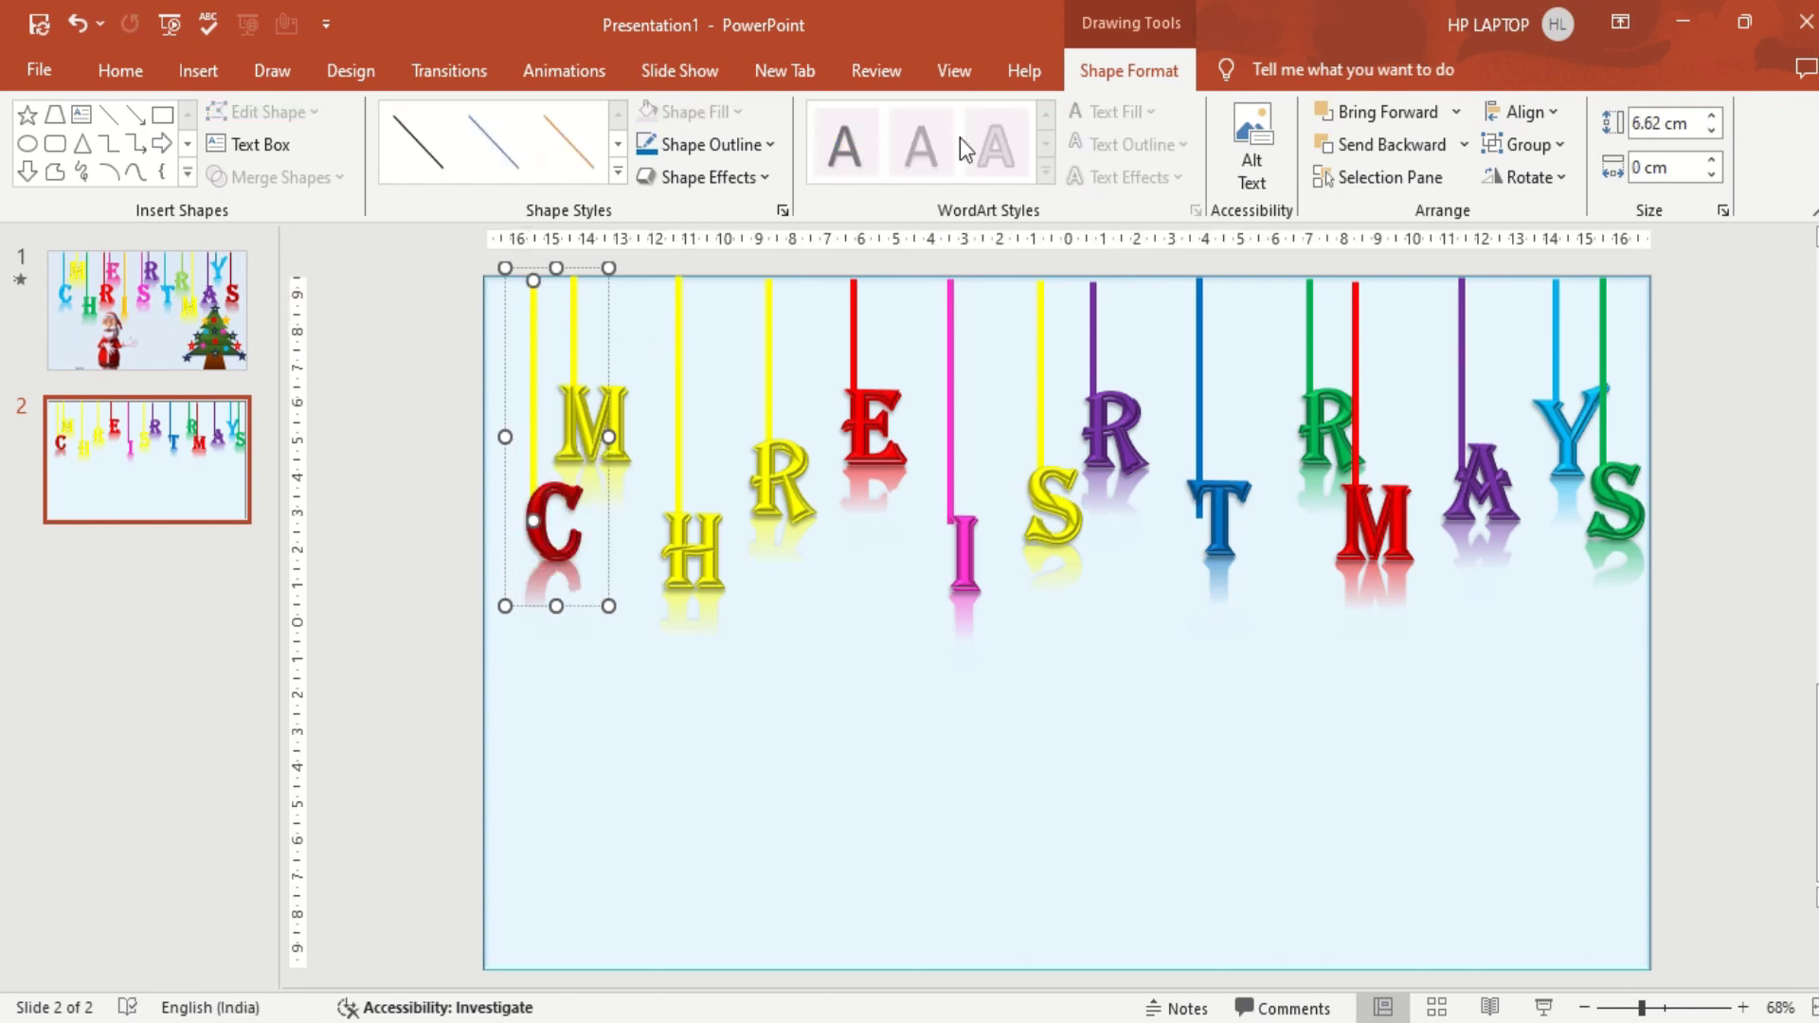
pyautogui.click(708, 147)
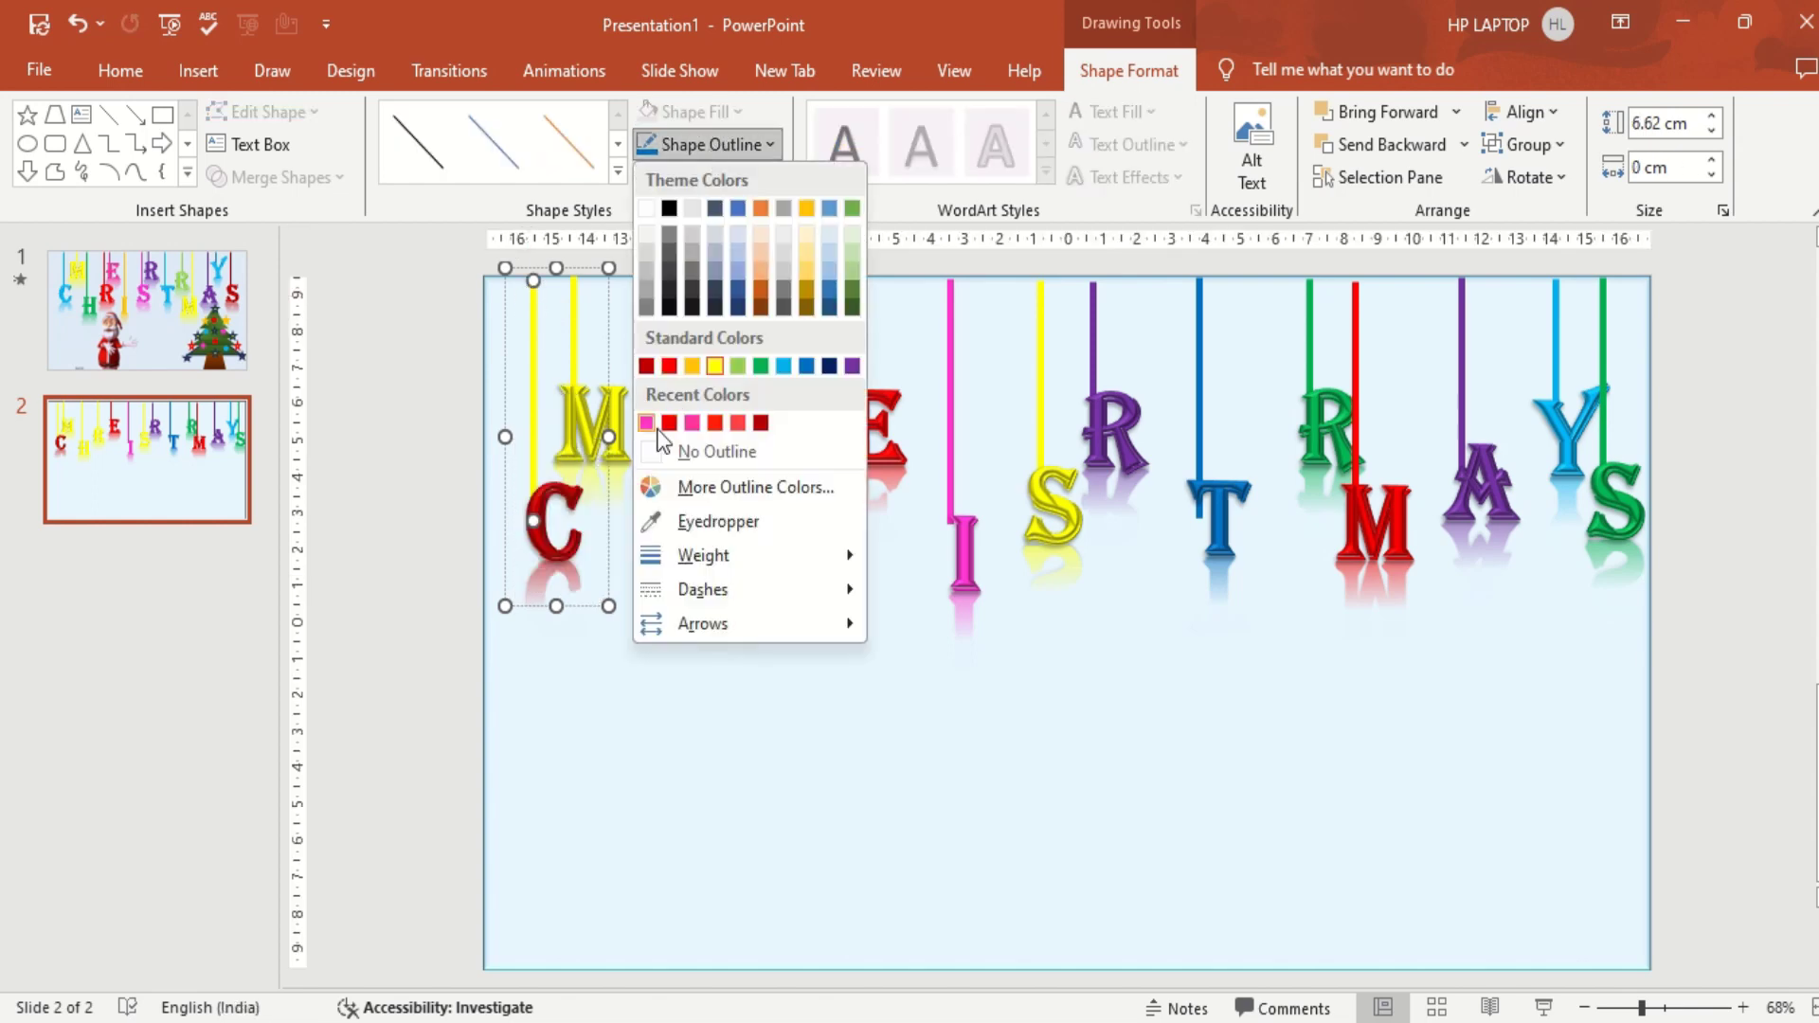
pyautogui.click(648, 368)
# Give the H a Light Green fill and outline, and make its string light green.
pyautogui.click(715, 569)
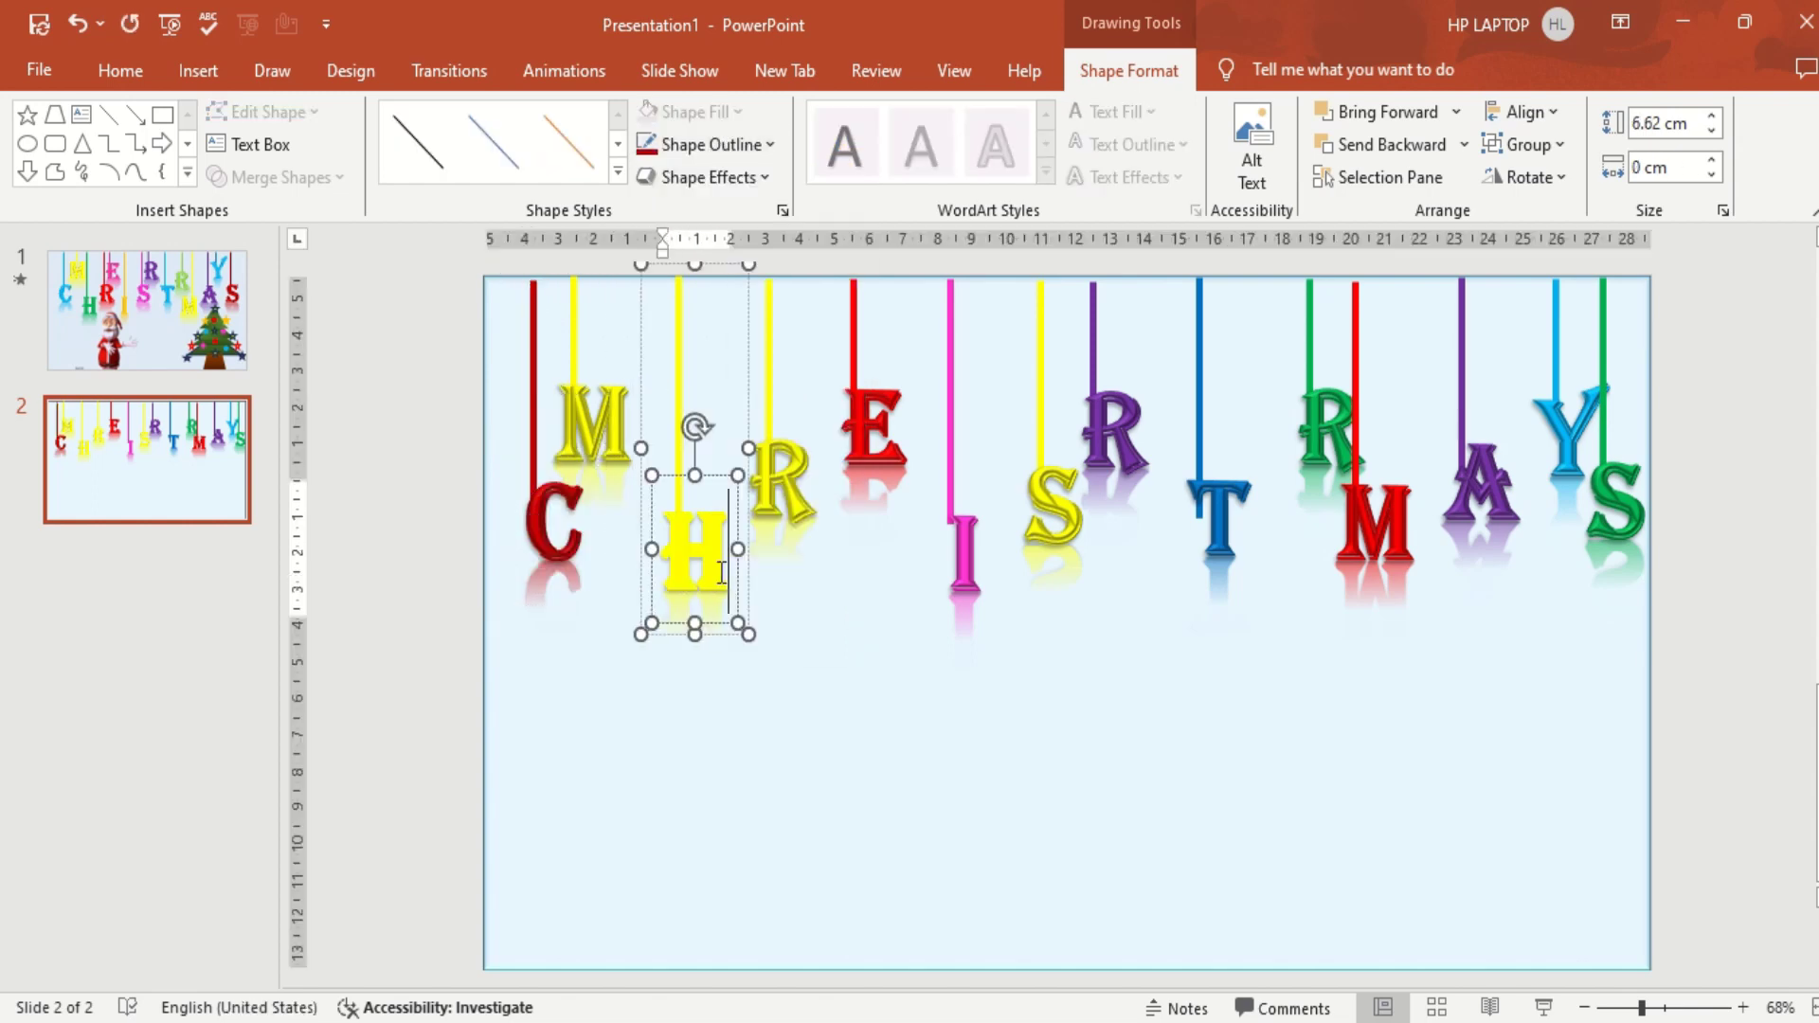
pyautogui.doubleClick(715, 568)
pyautogui.click(1145, 112)
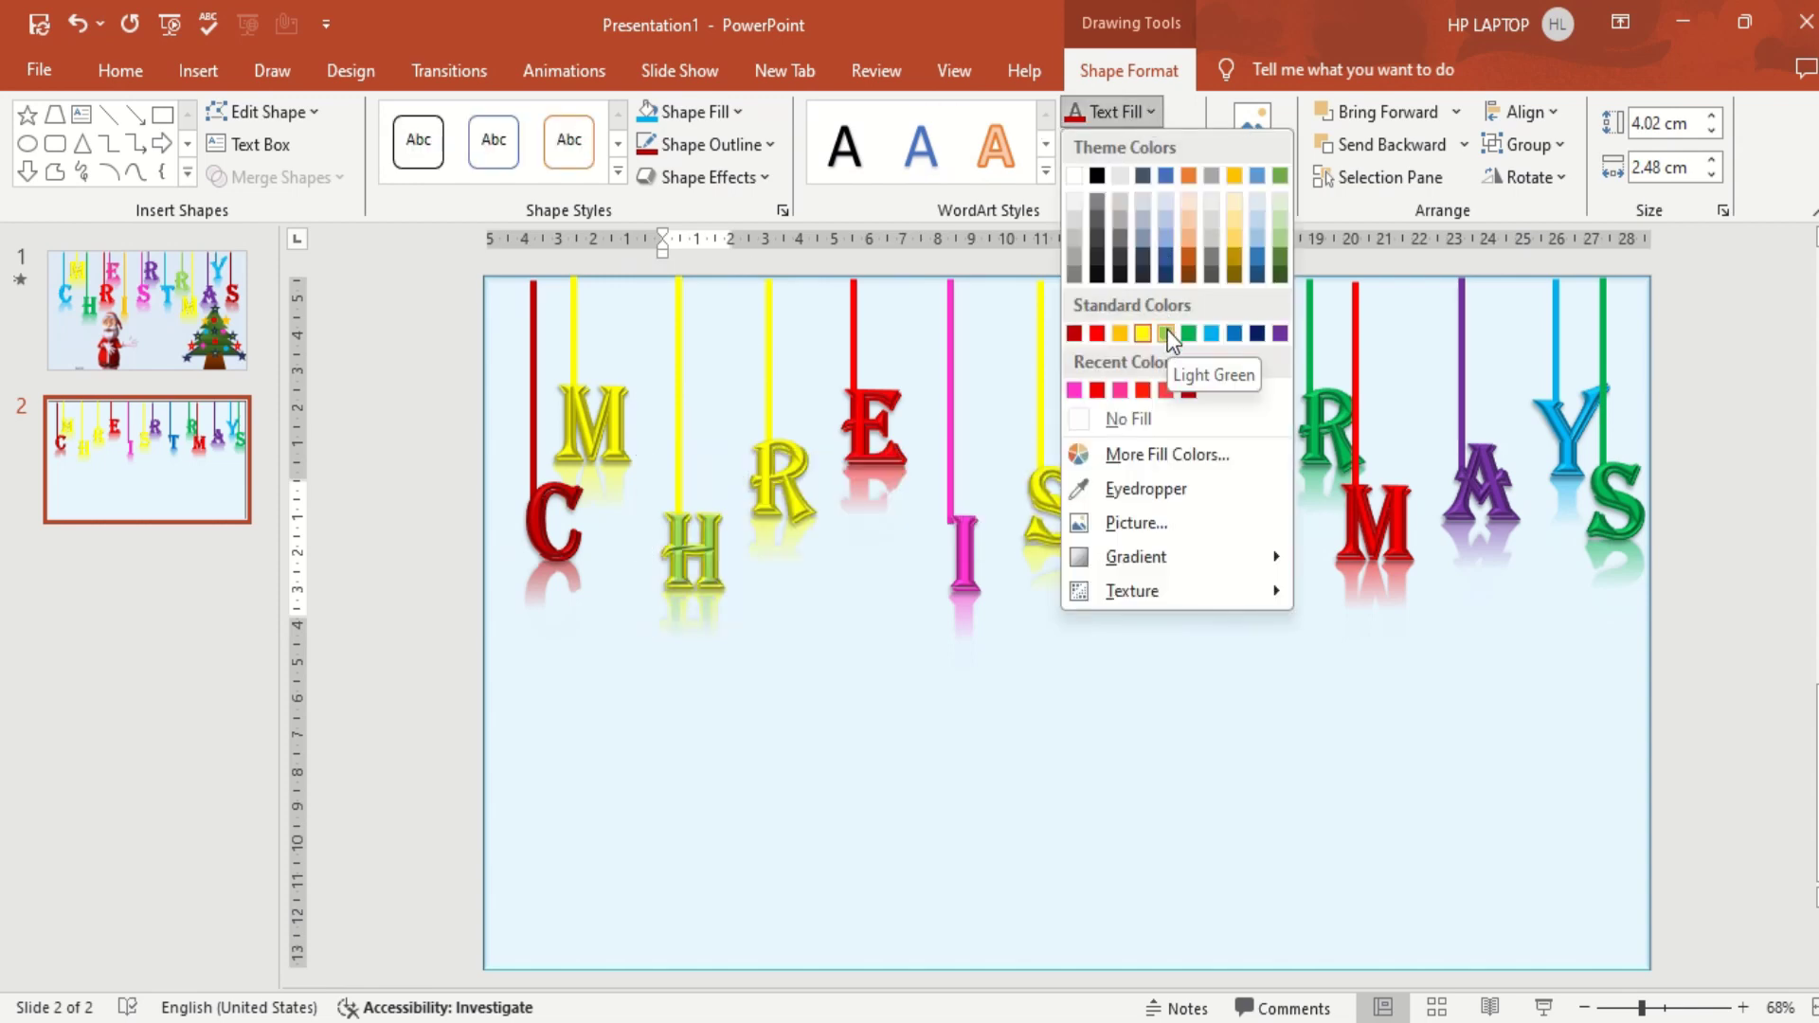
pyautogui.click(1167, 332)
pyautogui.click(1141, 142)
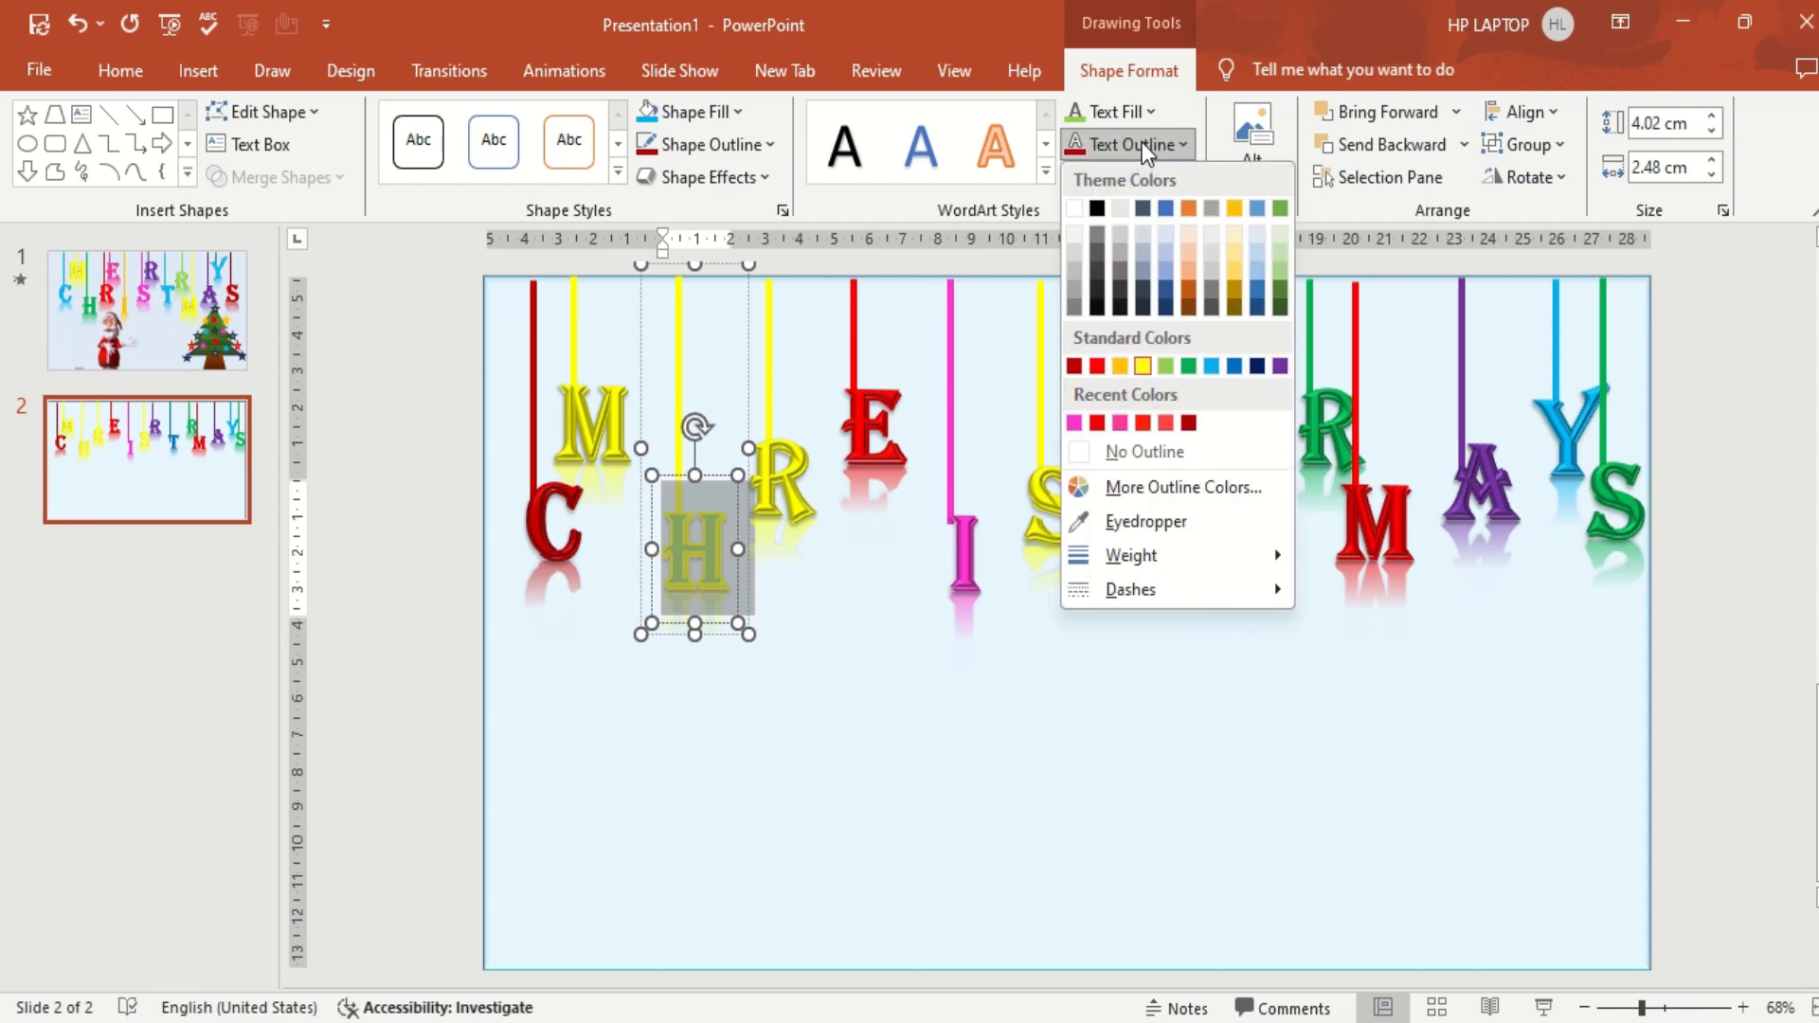
pyautogui.click(1165, 366)
pyautogui.click(696, 327)
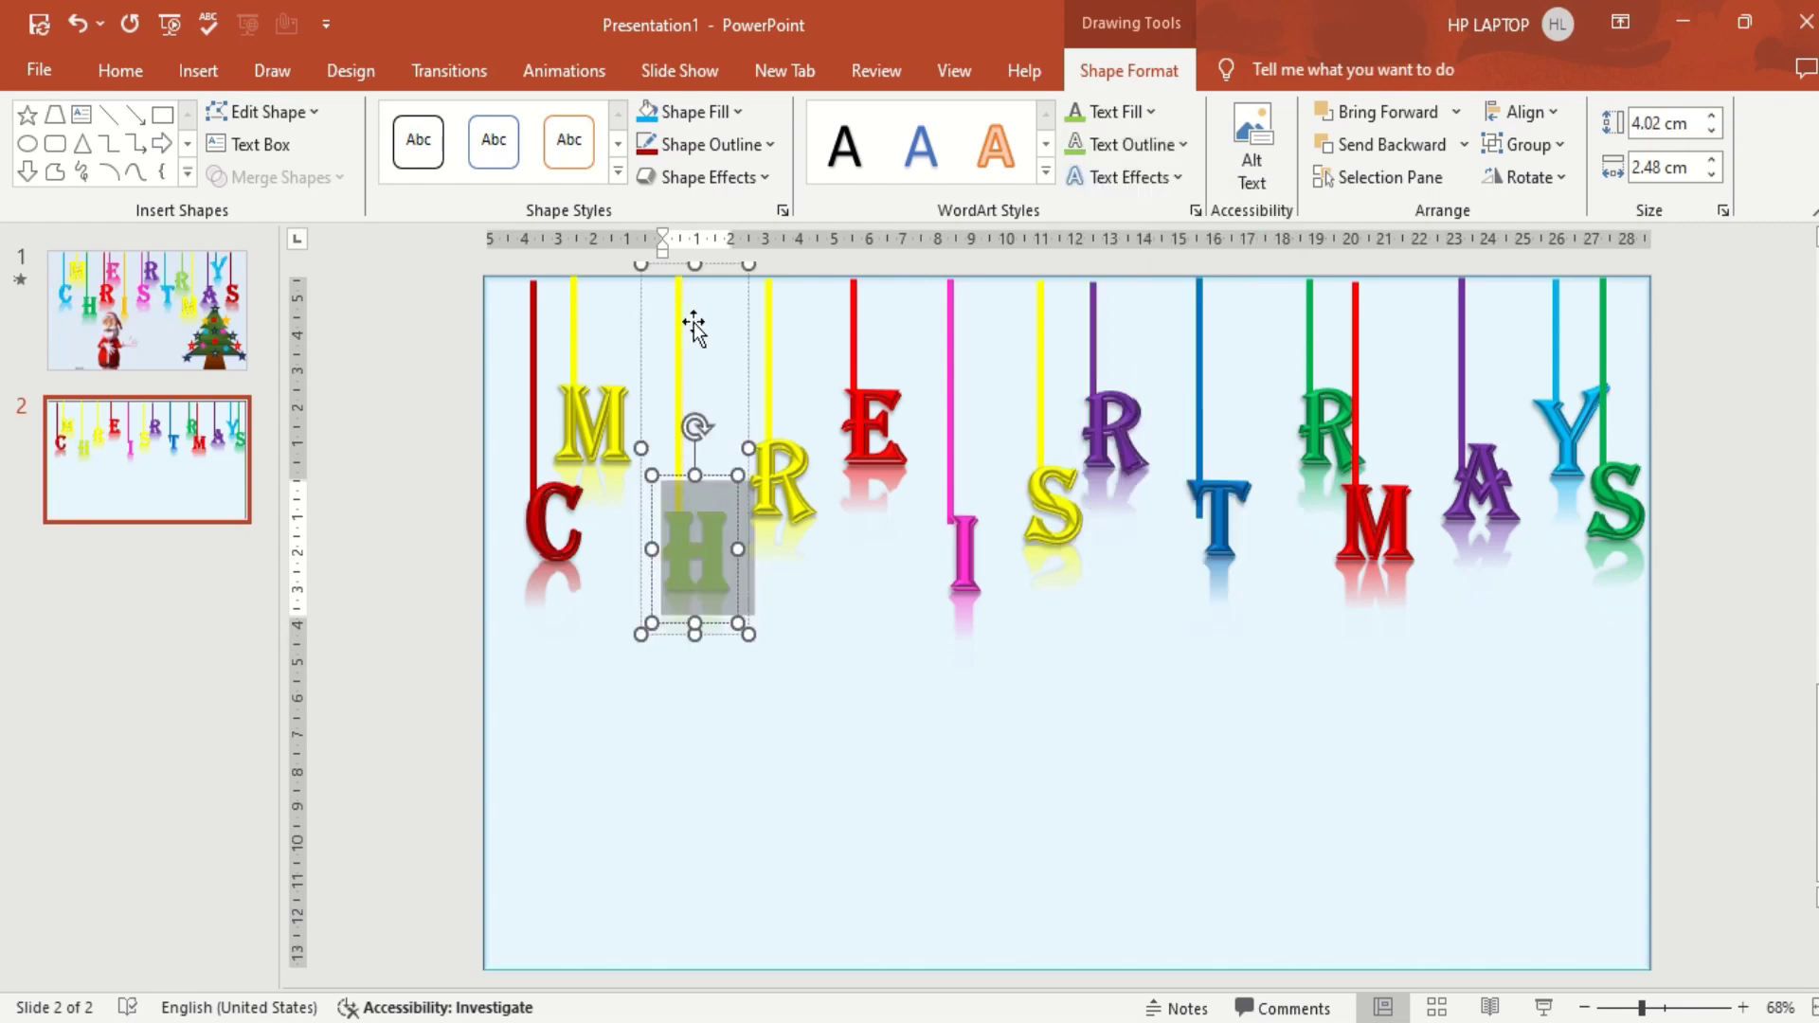
pyautogui.click(674, 317)
pyautogui.click(694, 147)
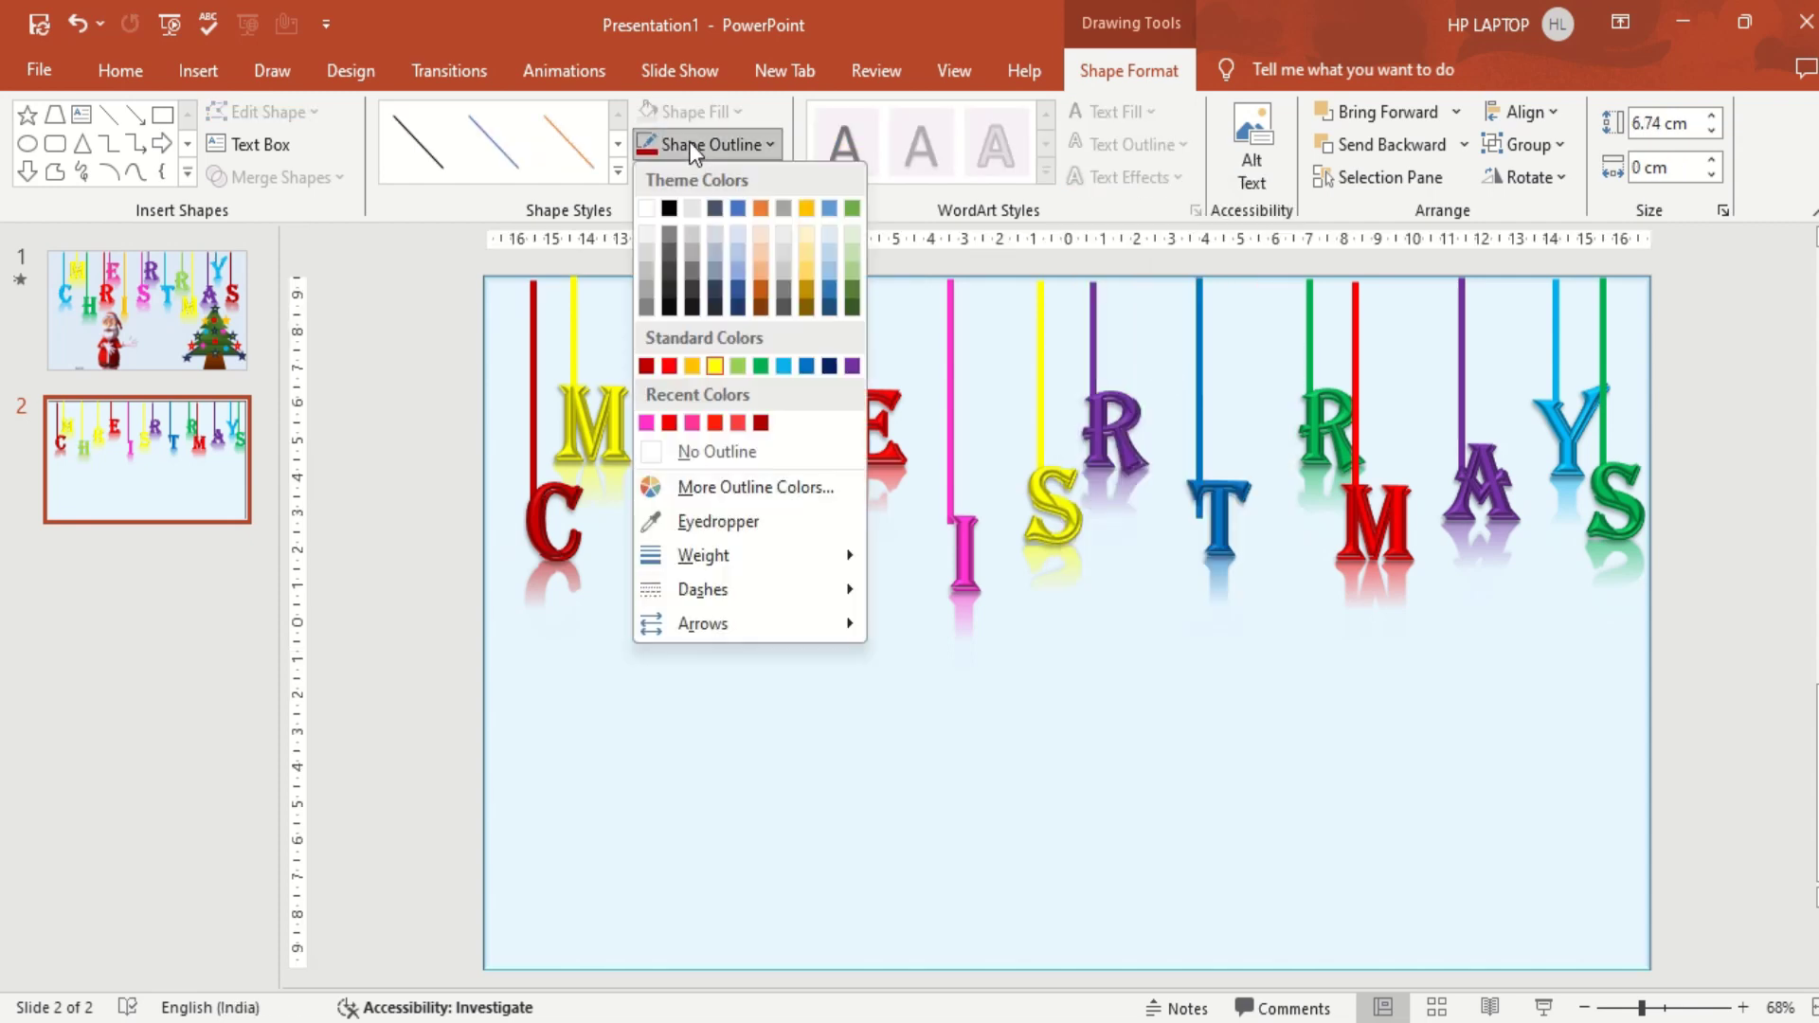
pyautogui.click(737, 366)
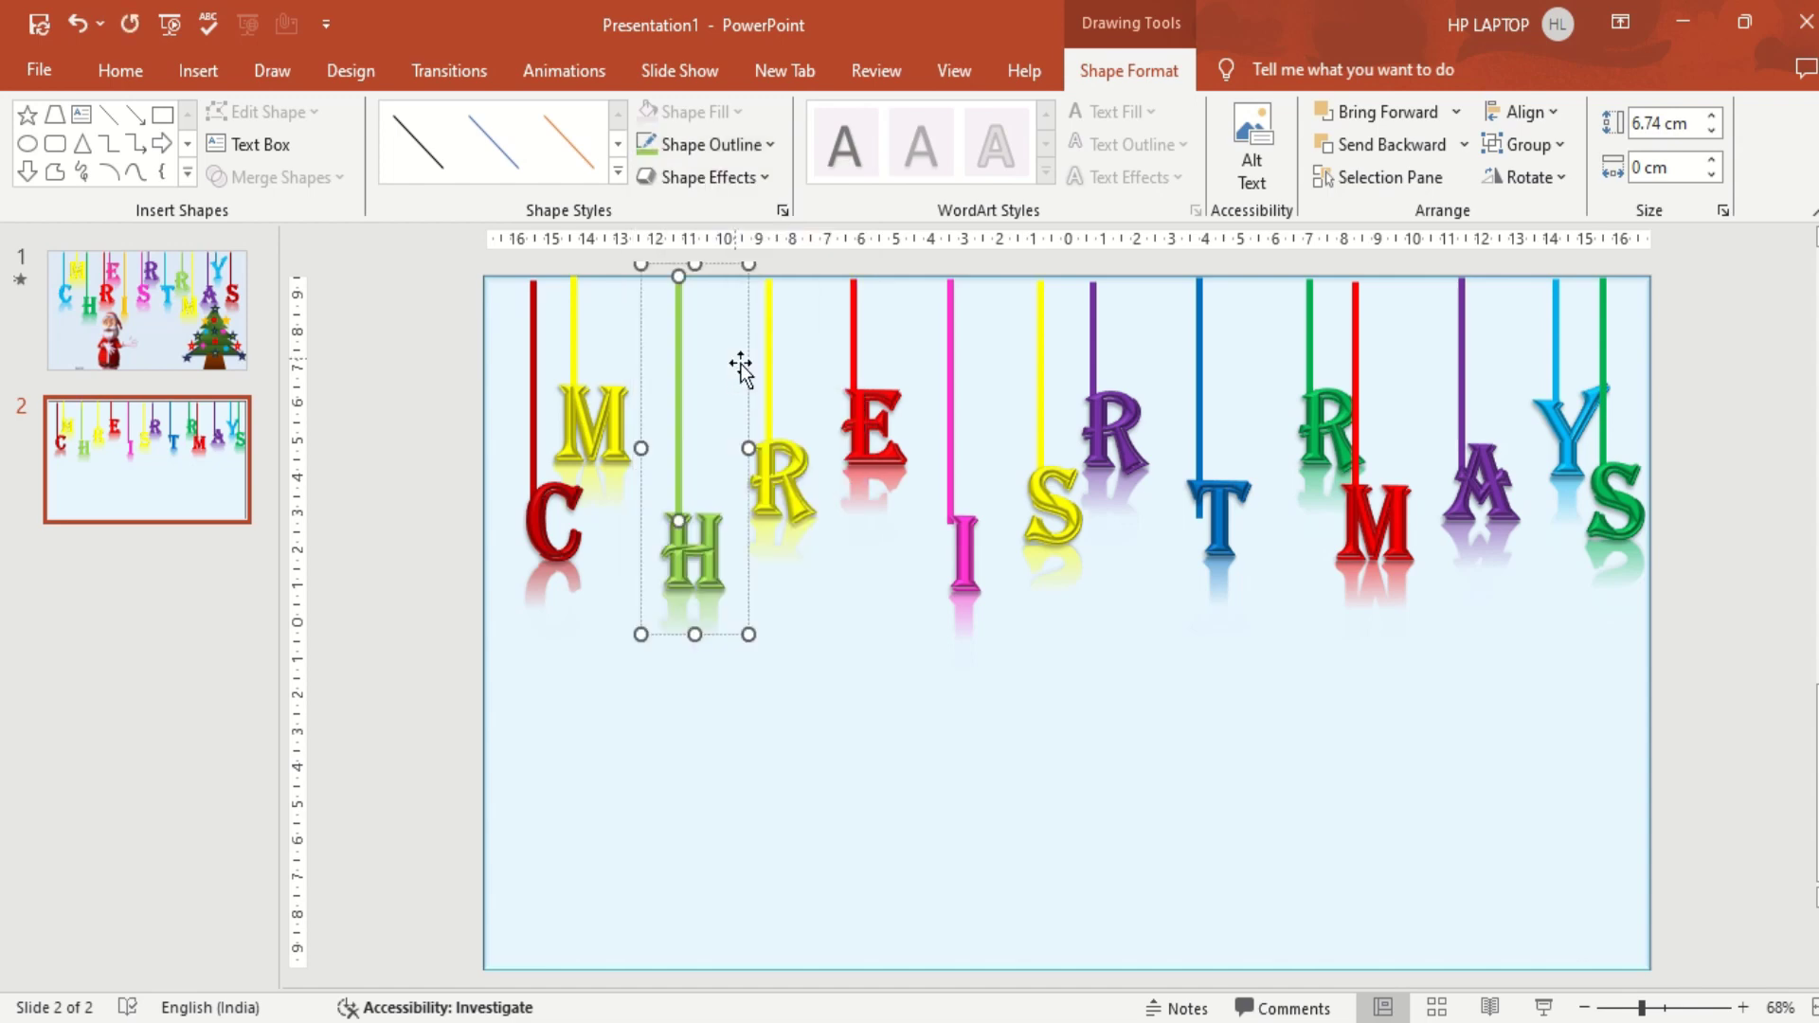
# Give the R an orange fill and outline, and make its string orange.
pyautogui.doubleClick(812, 486)
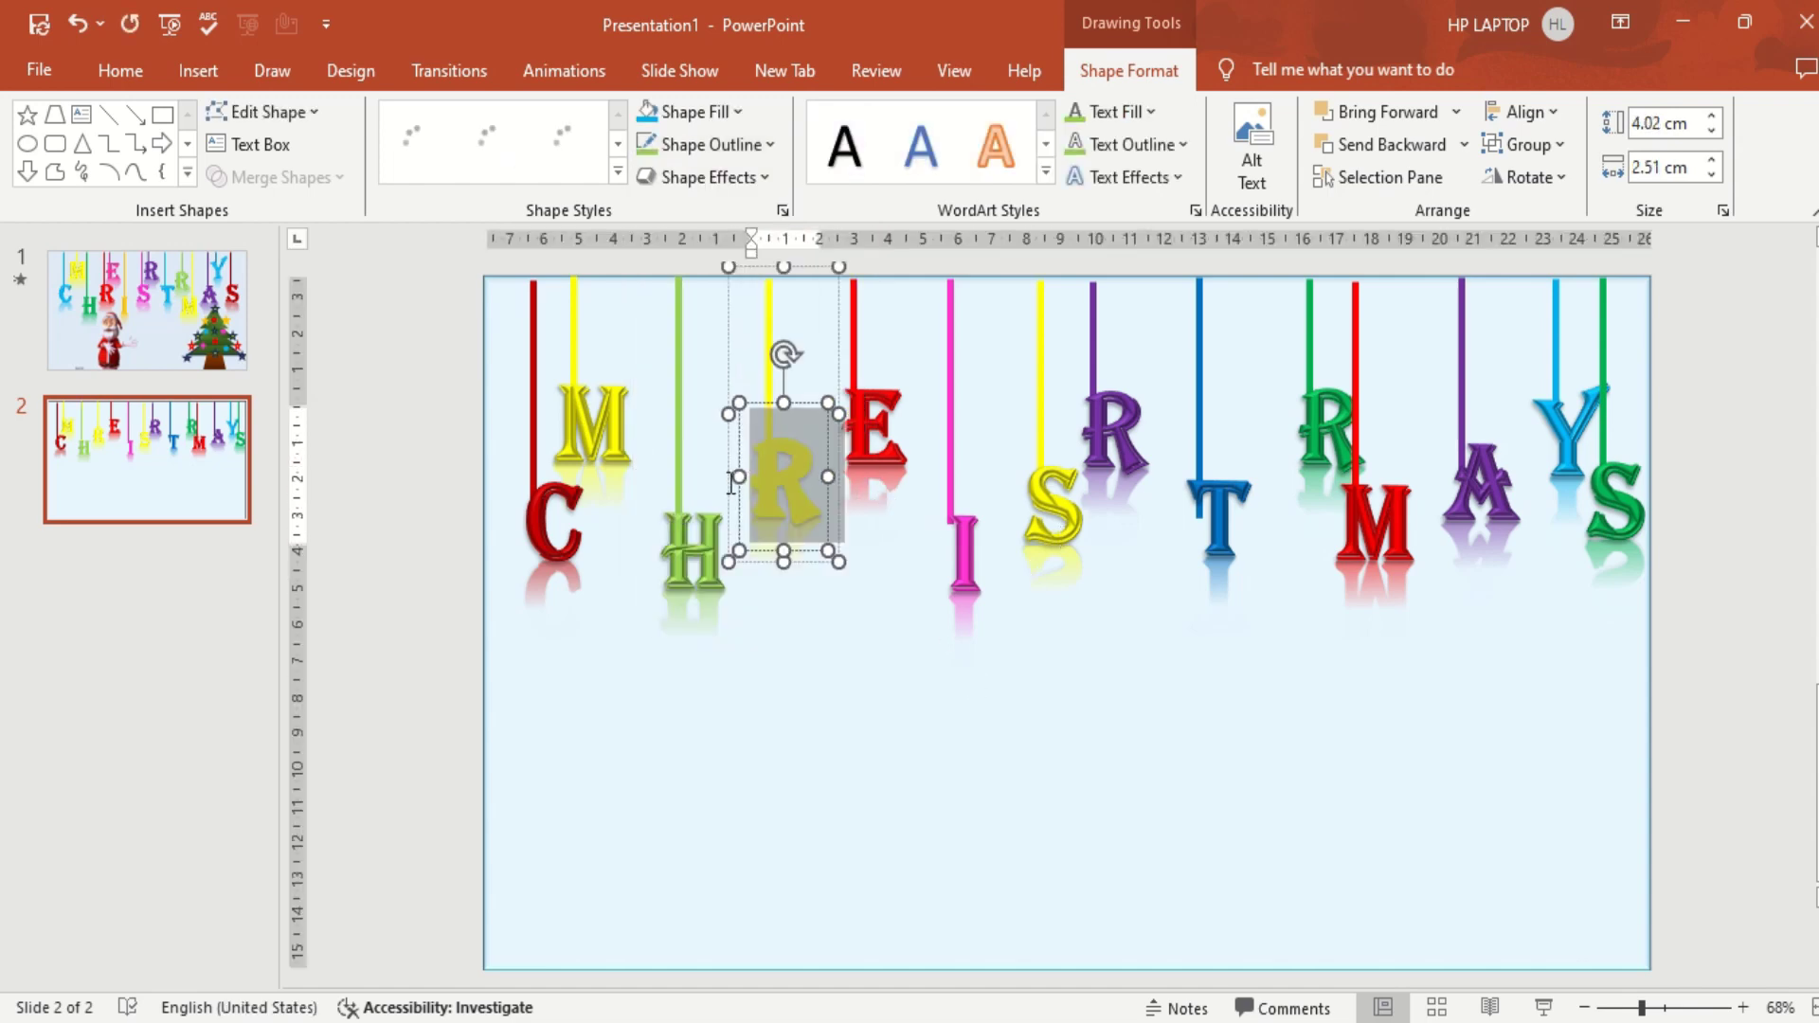
pyautogui.click(1148, 112)
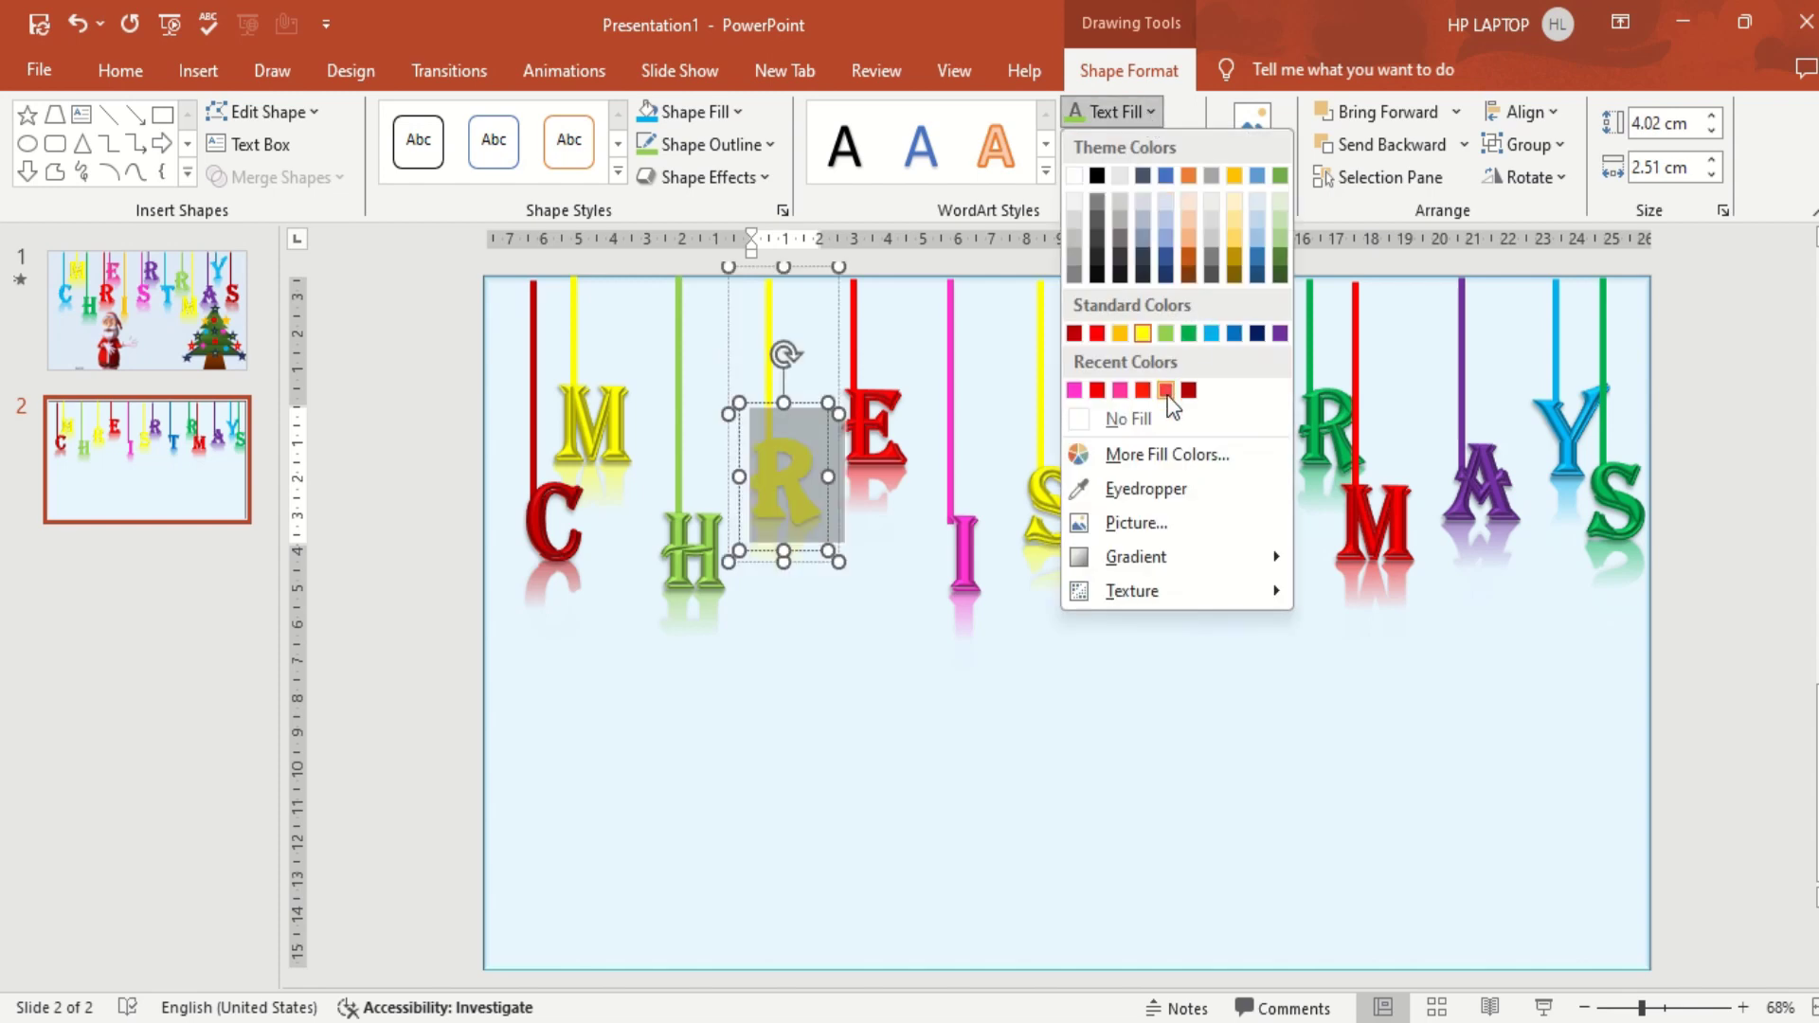
pyautogui.click(1119, 333)
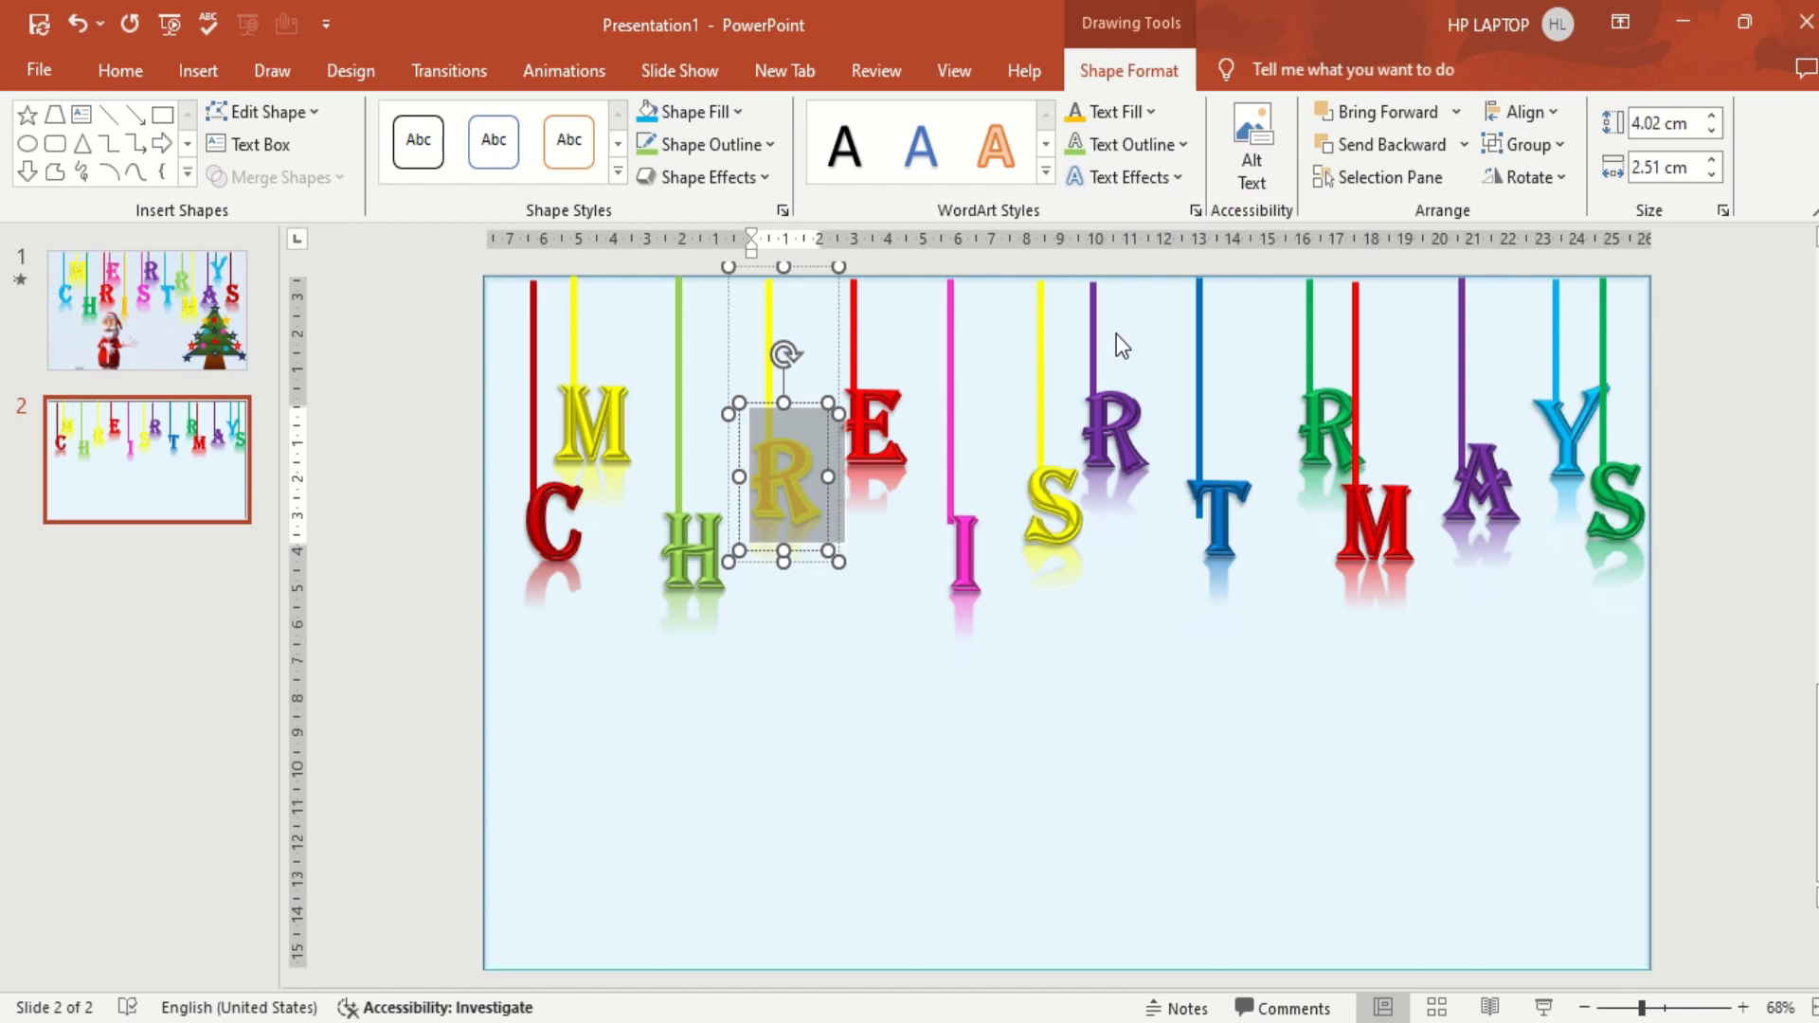
pyautogui.click(1165, 144)
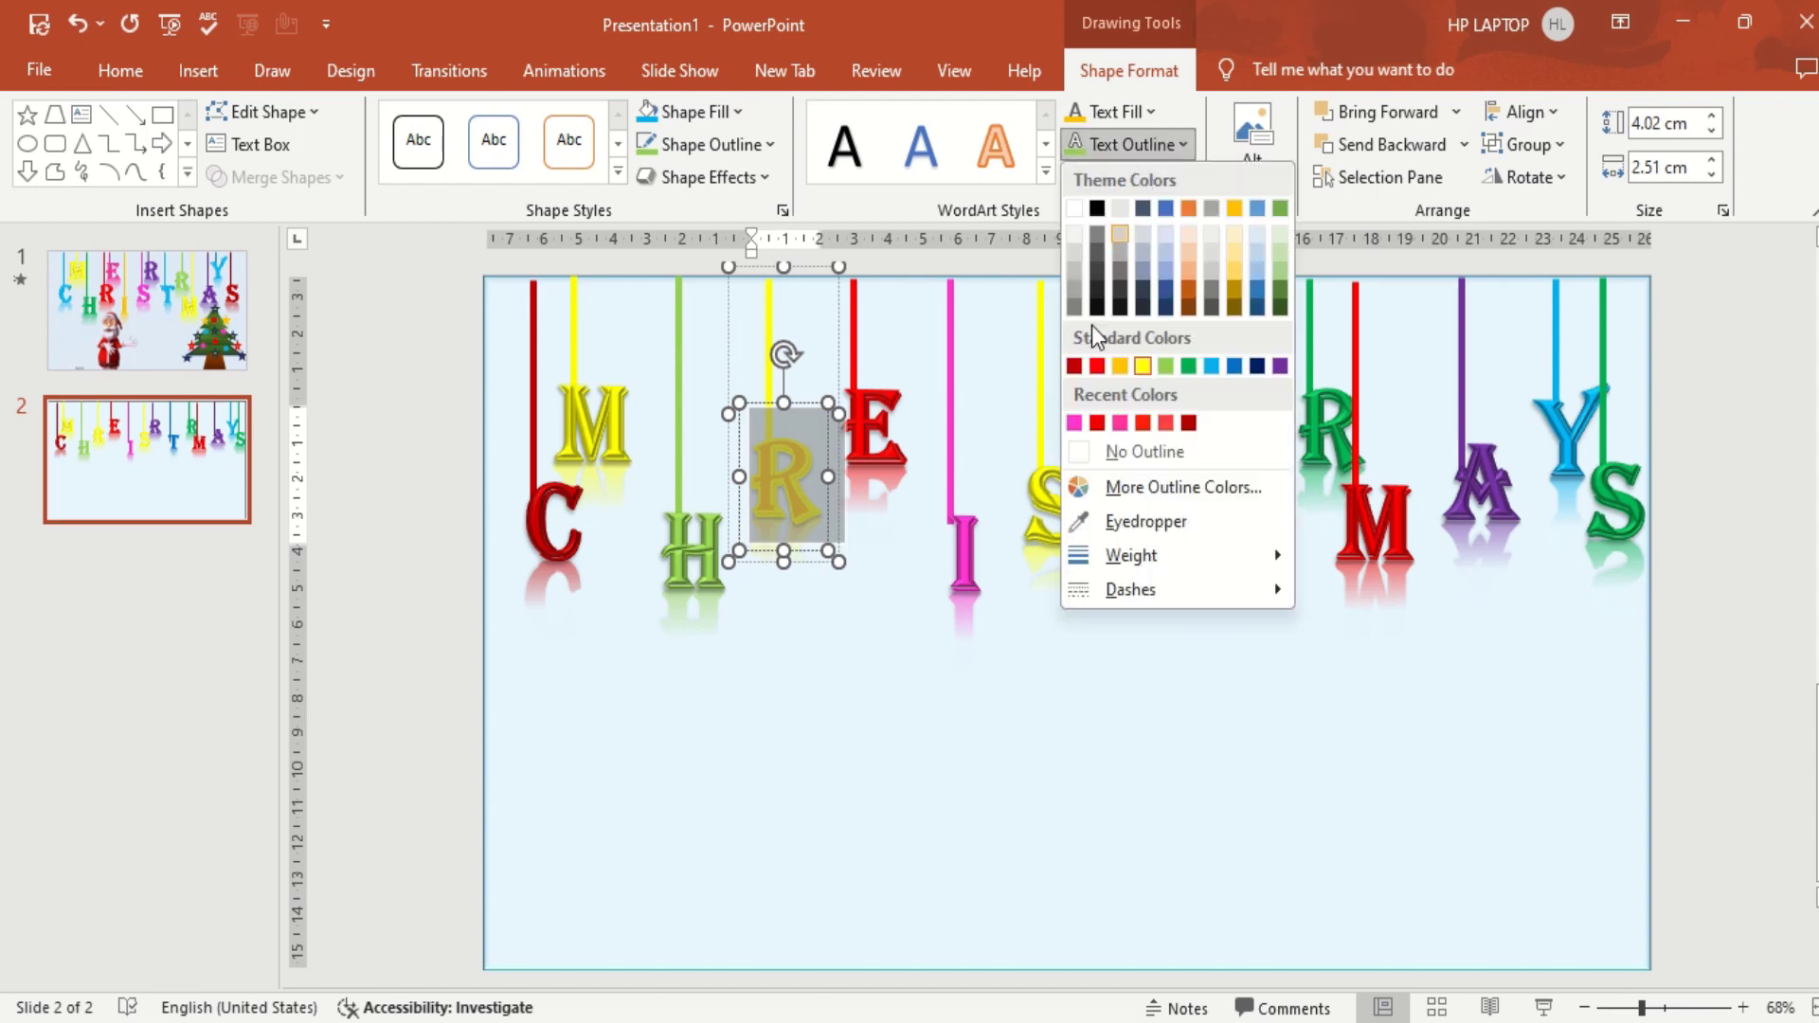
pyautogui.click(1119, 365)
pyautogui.click(767, 322)
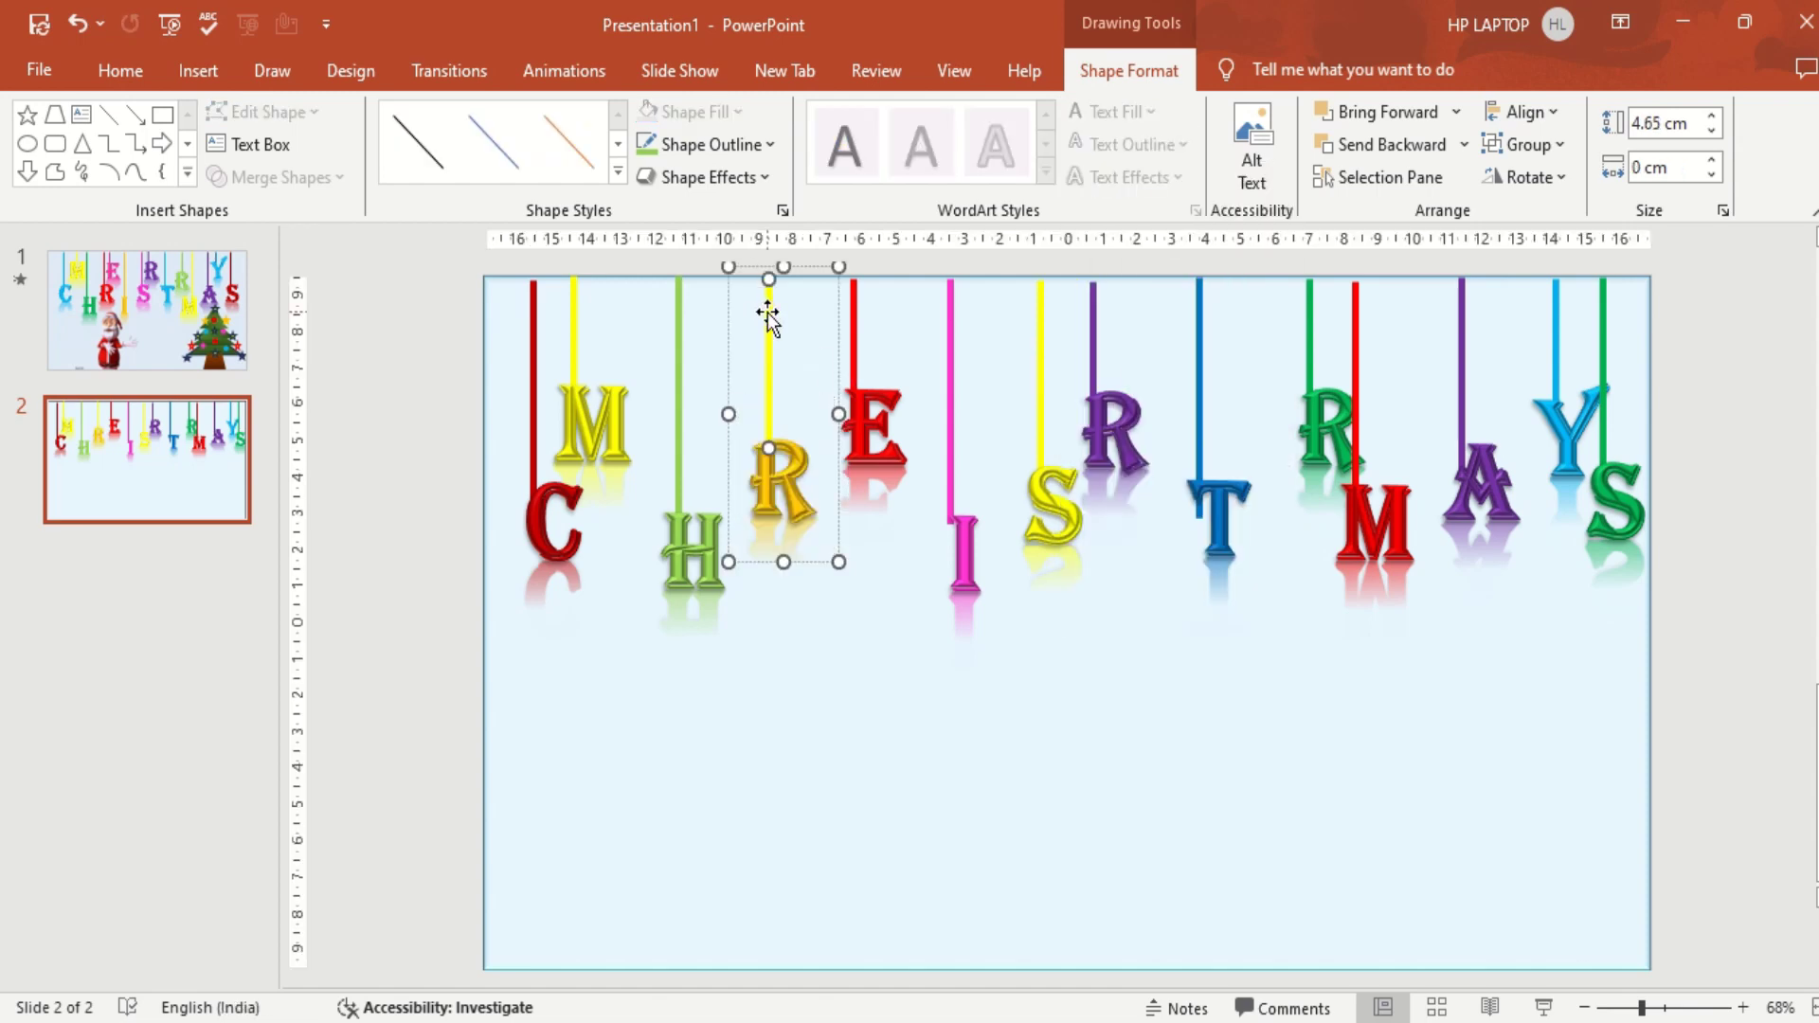
pyautogui.click(714, 148)
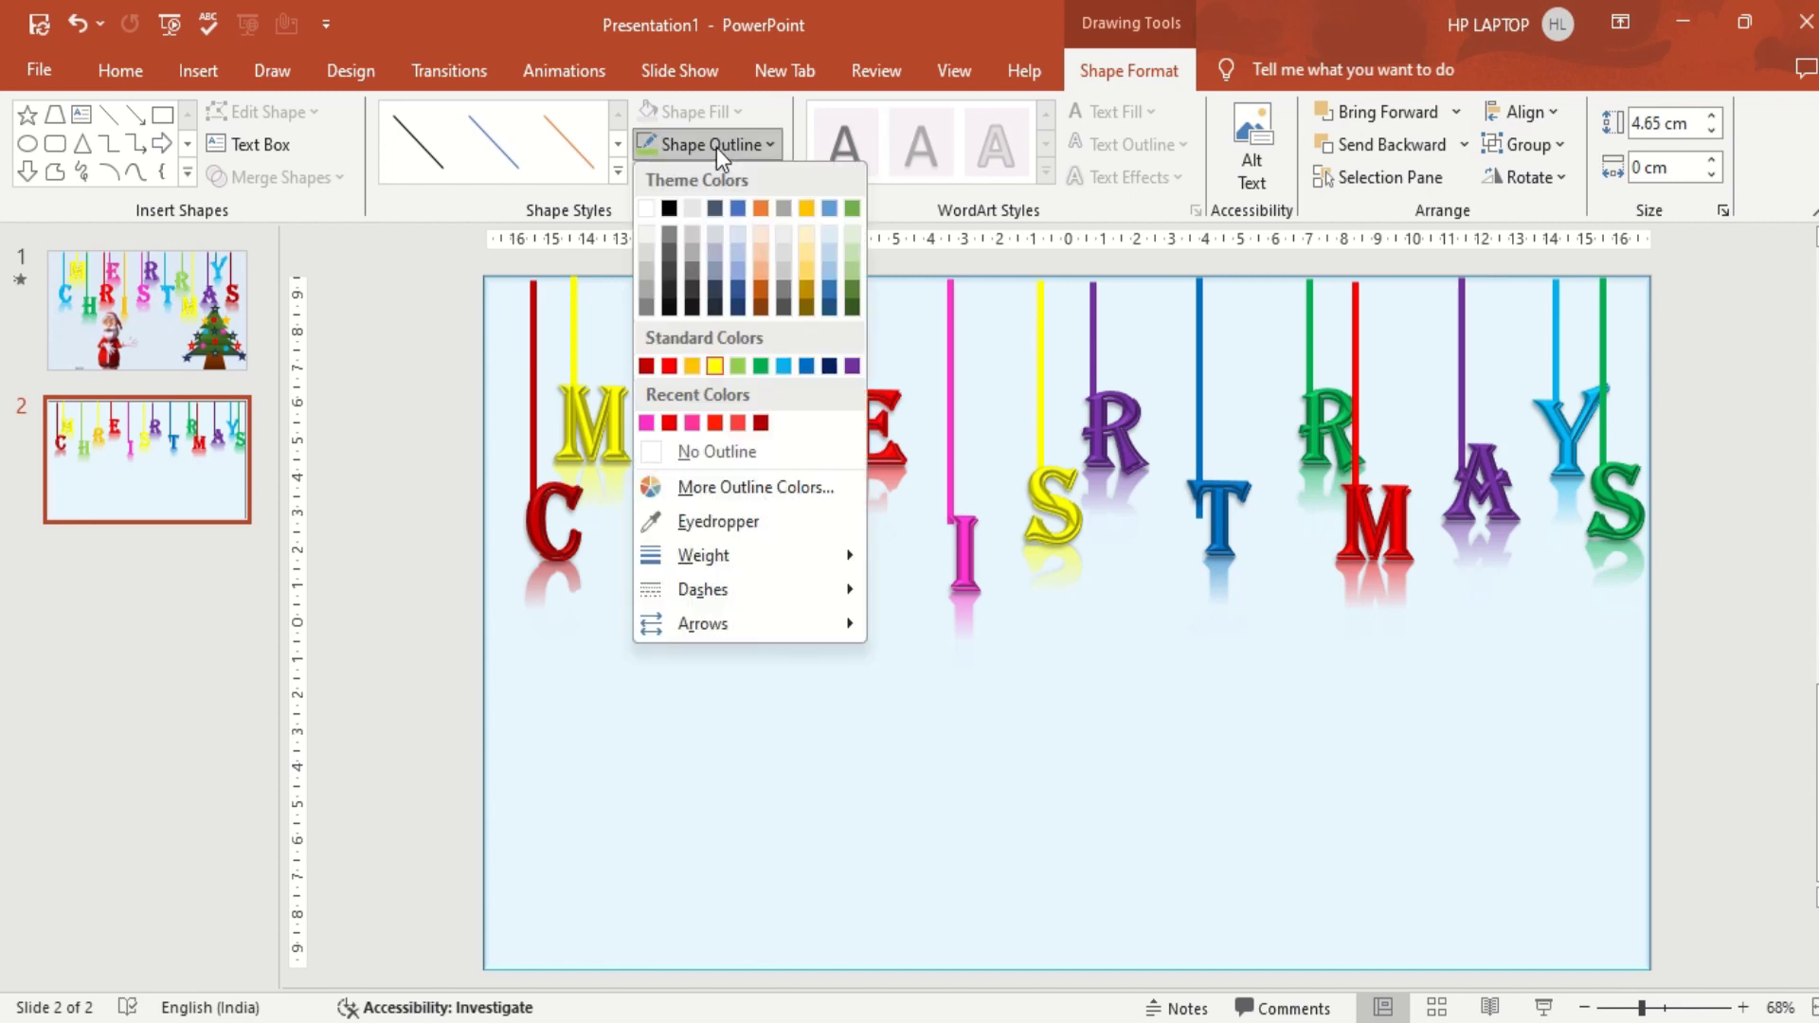
pyautogui.click(697, 368)
pyautogui.click(755, 715)
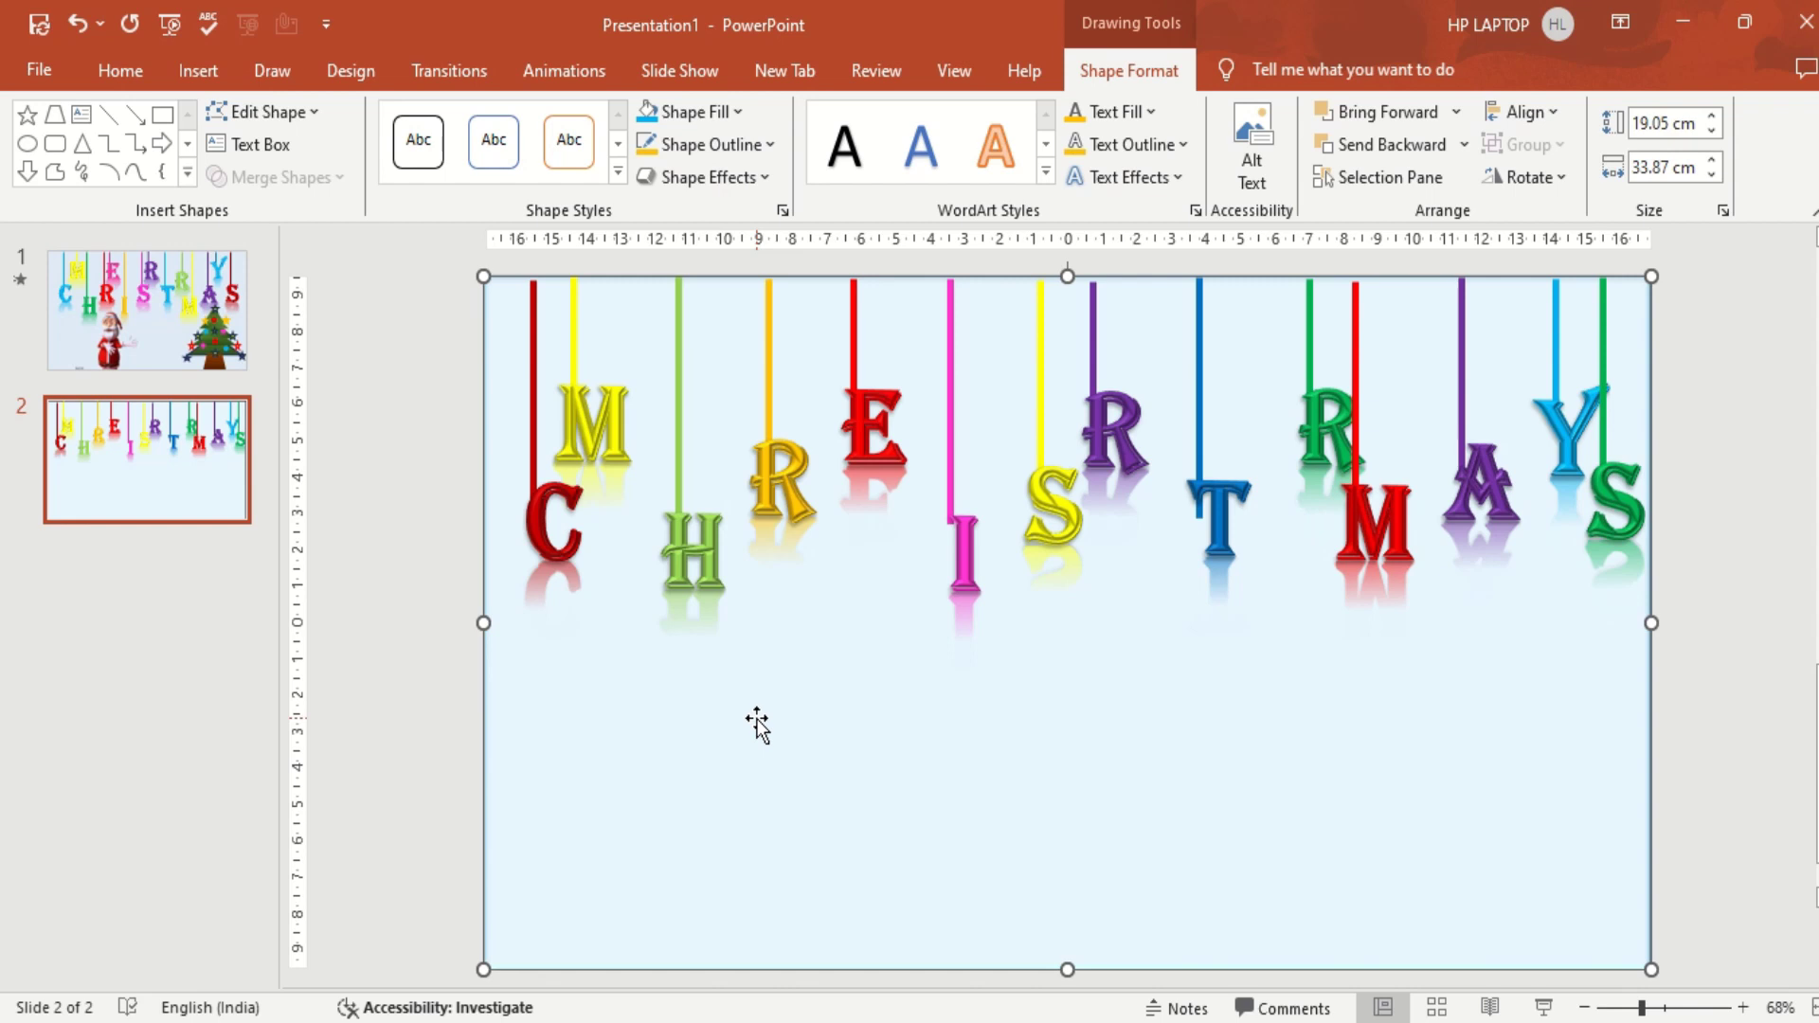
# Apply the Swivel animation to the grouped hanging letters and show the Animation Pane.
pyautogui.click(532, 433)
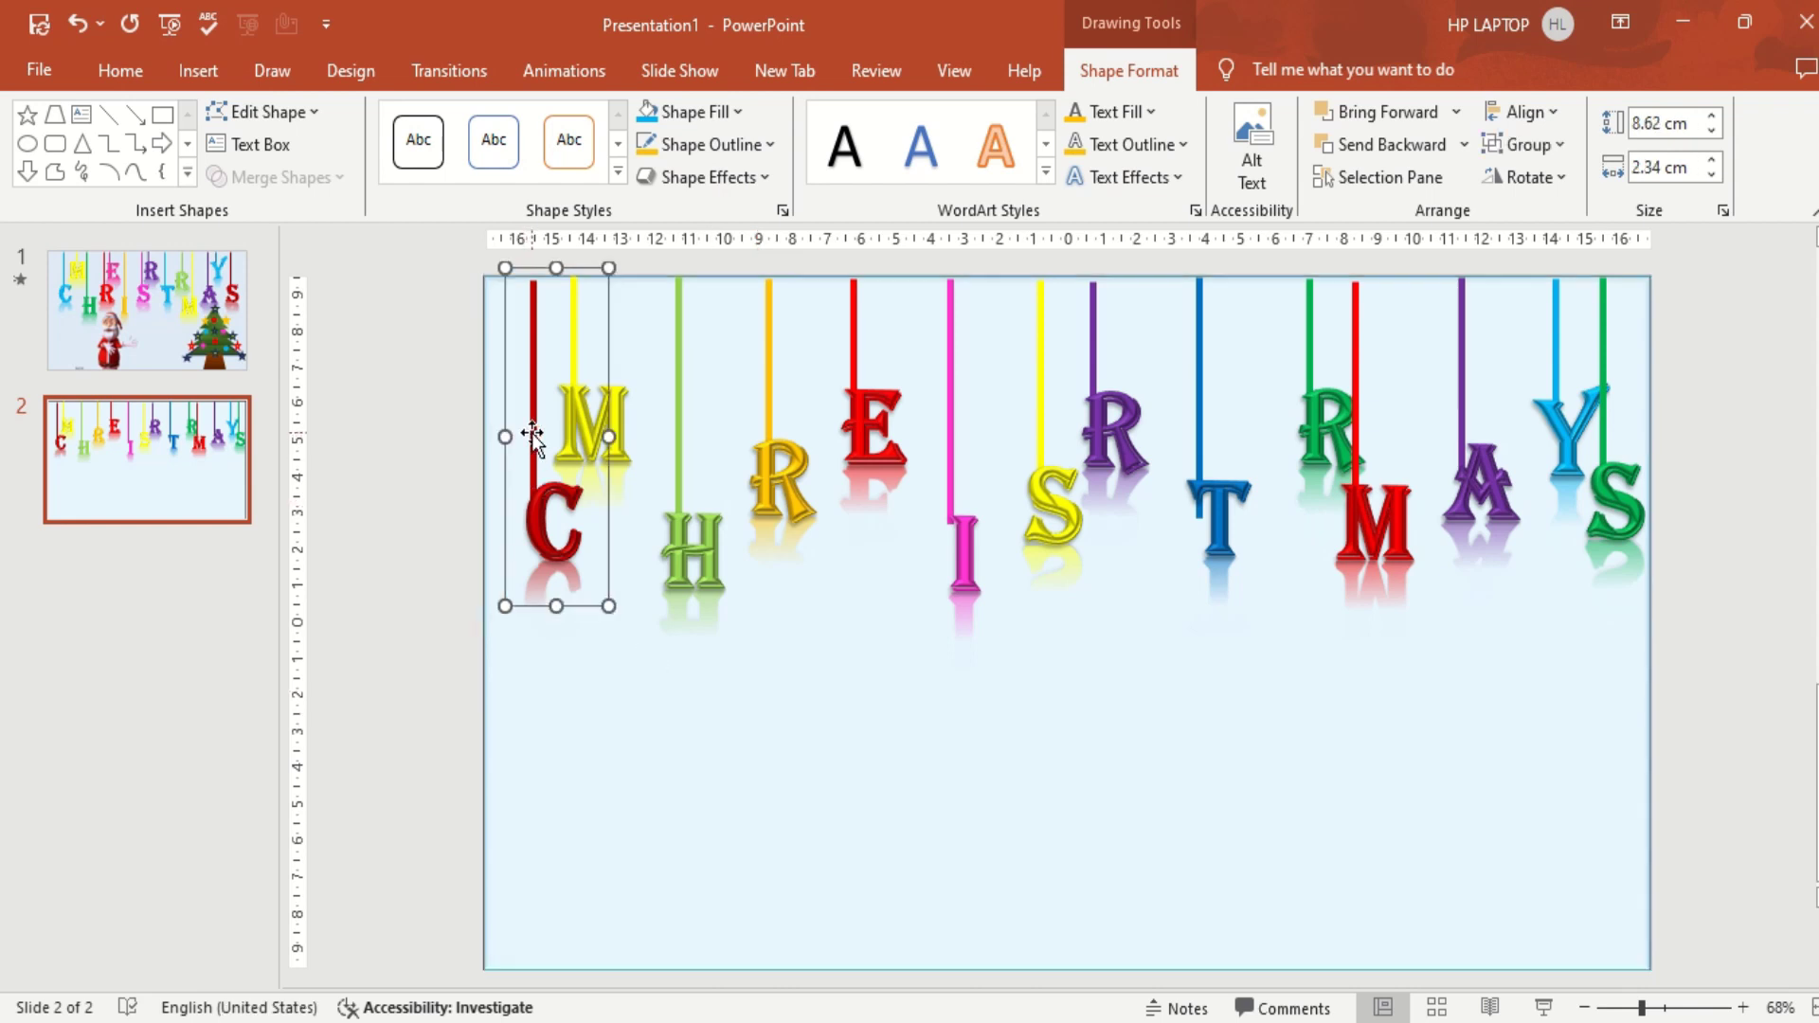
pyautogui.click(568, 82)
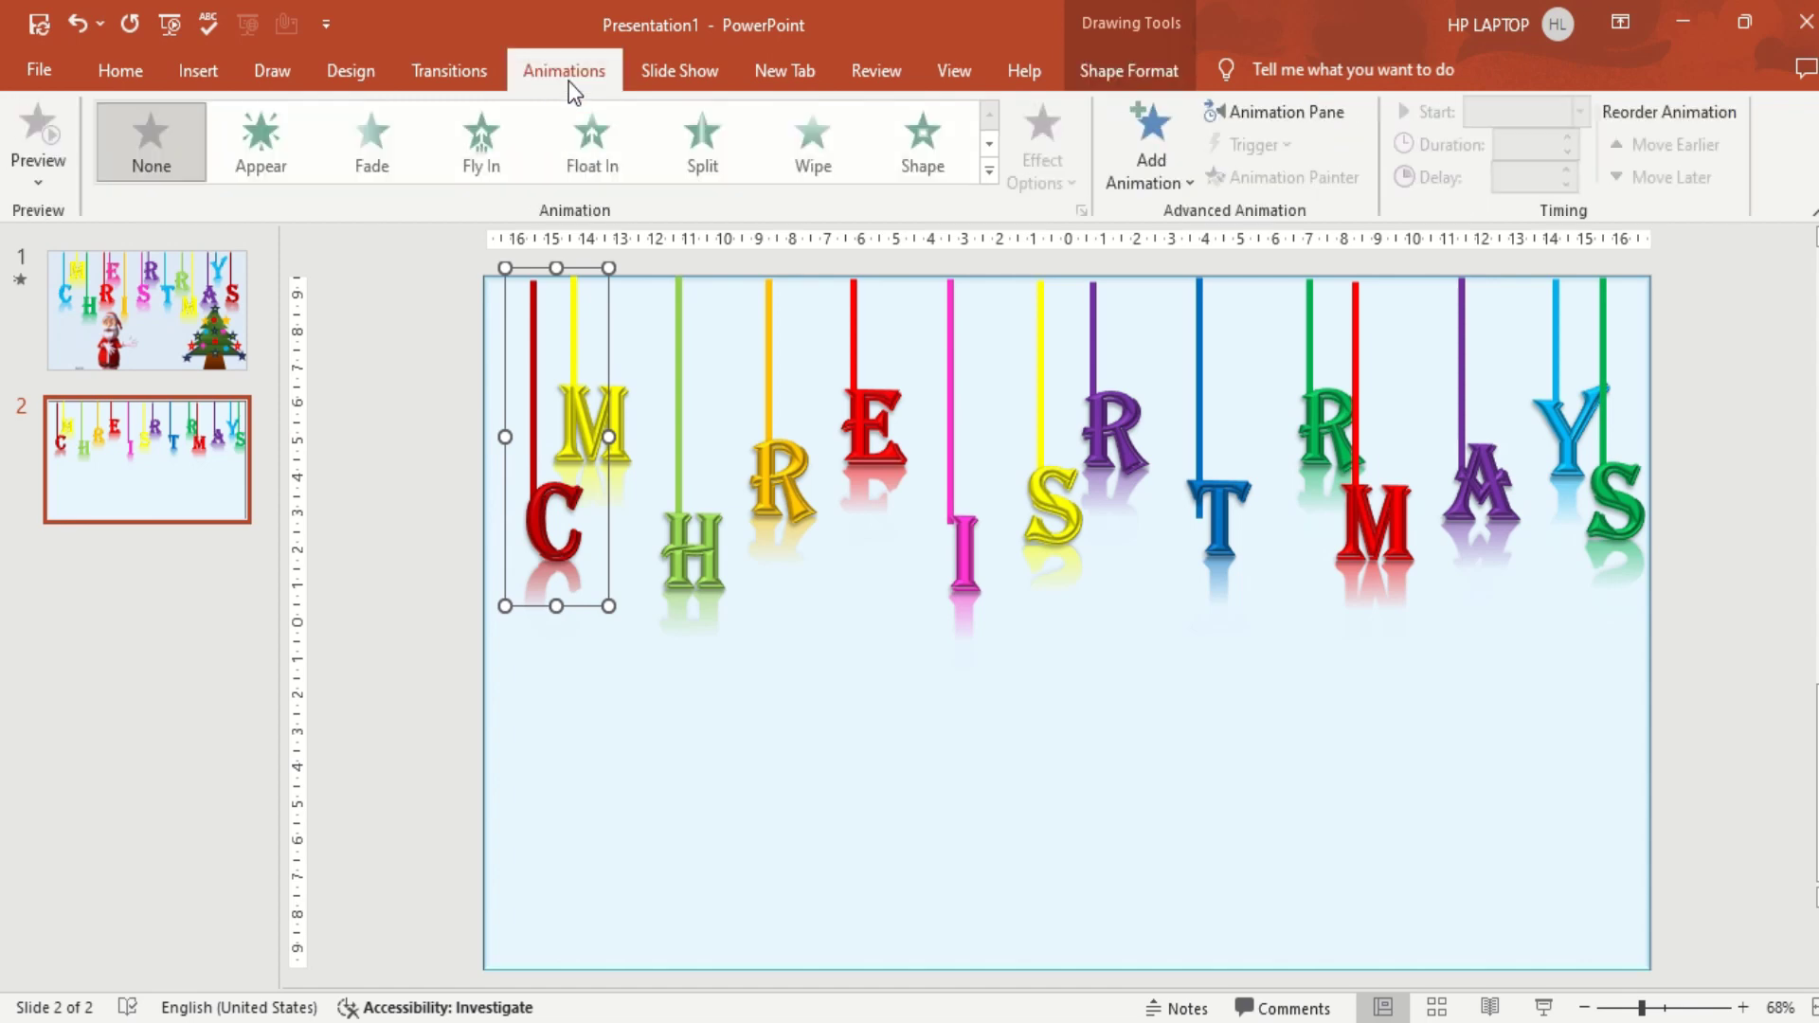
pyautogui.click(990, 172)
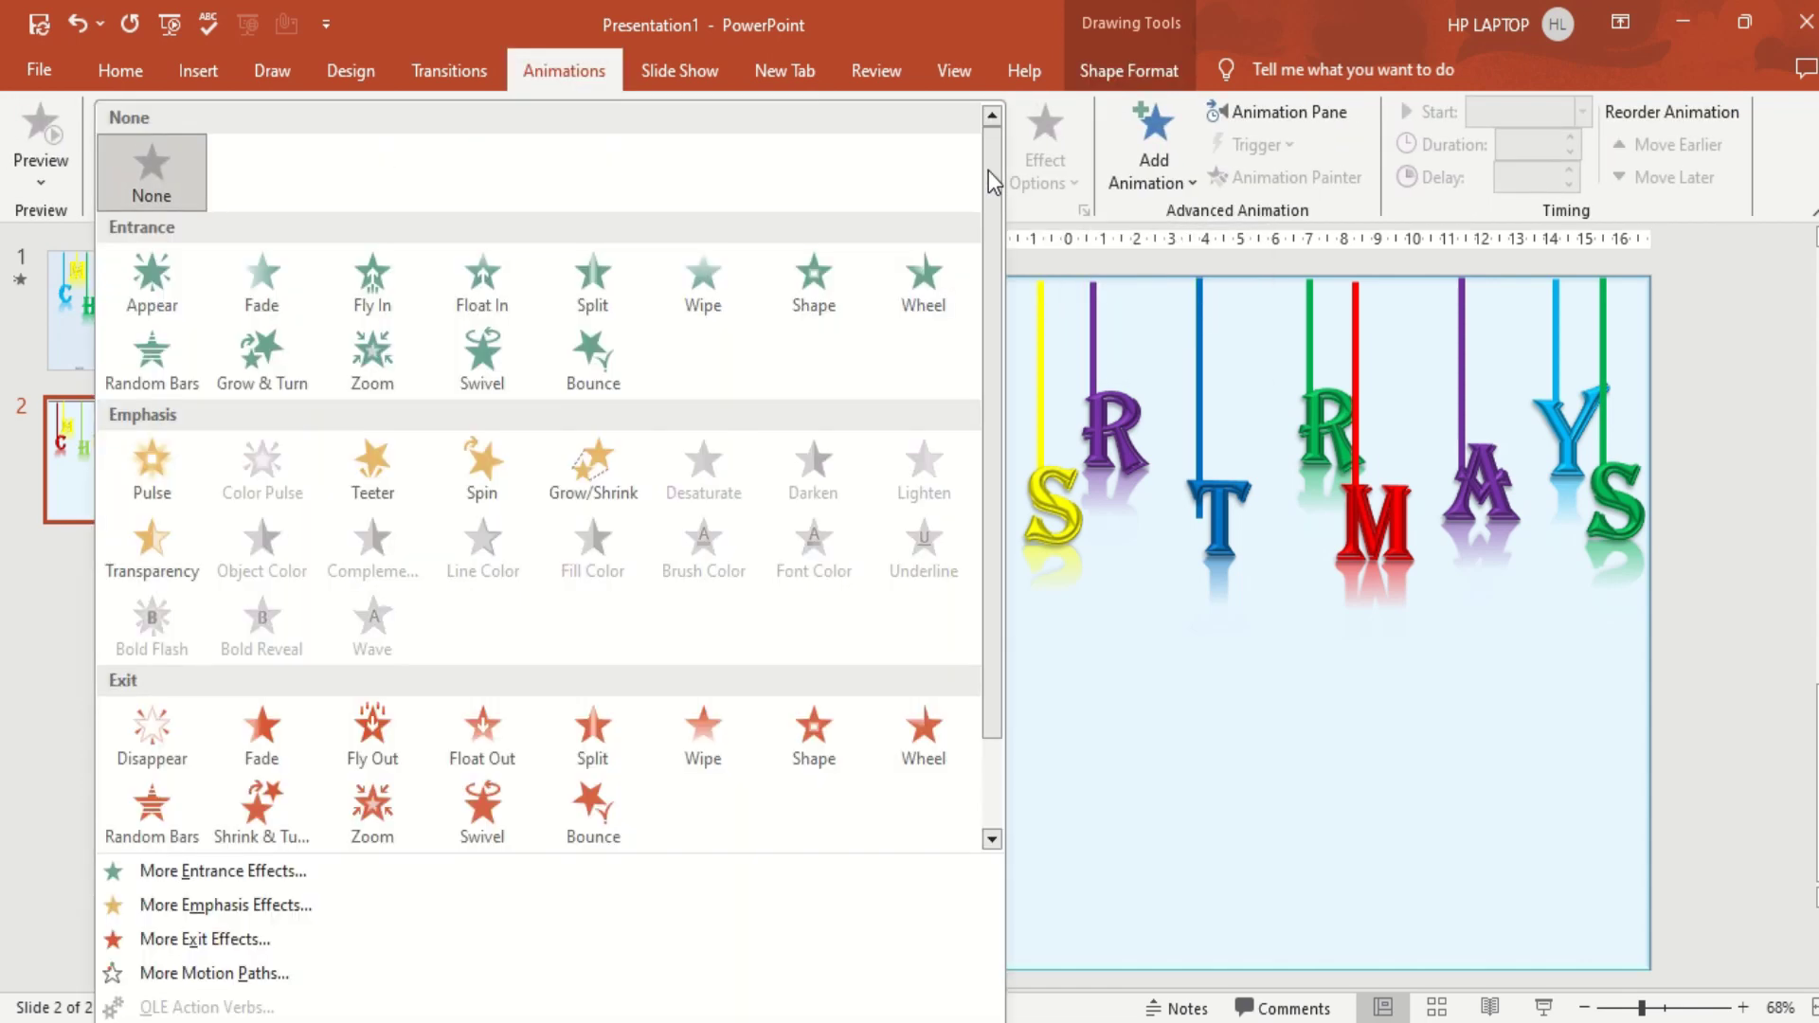
pyautogui.click(486, 337)
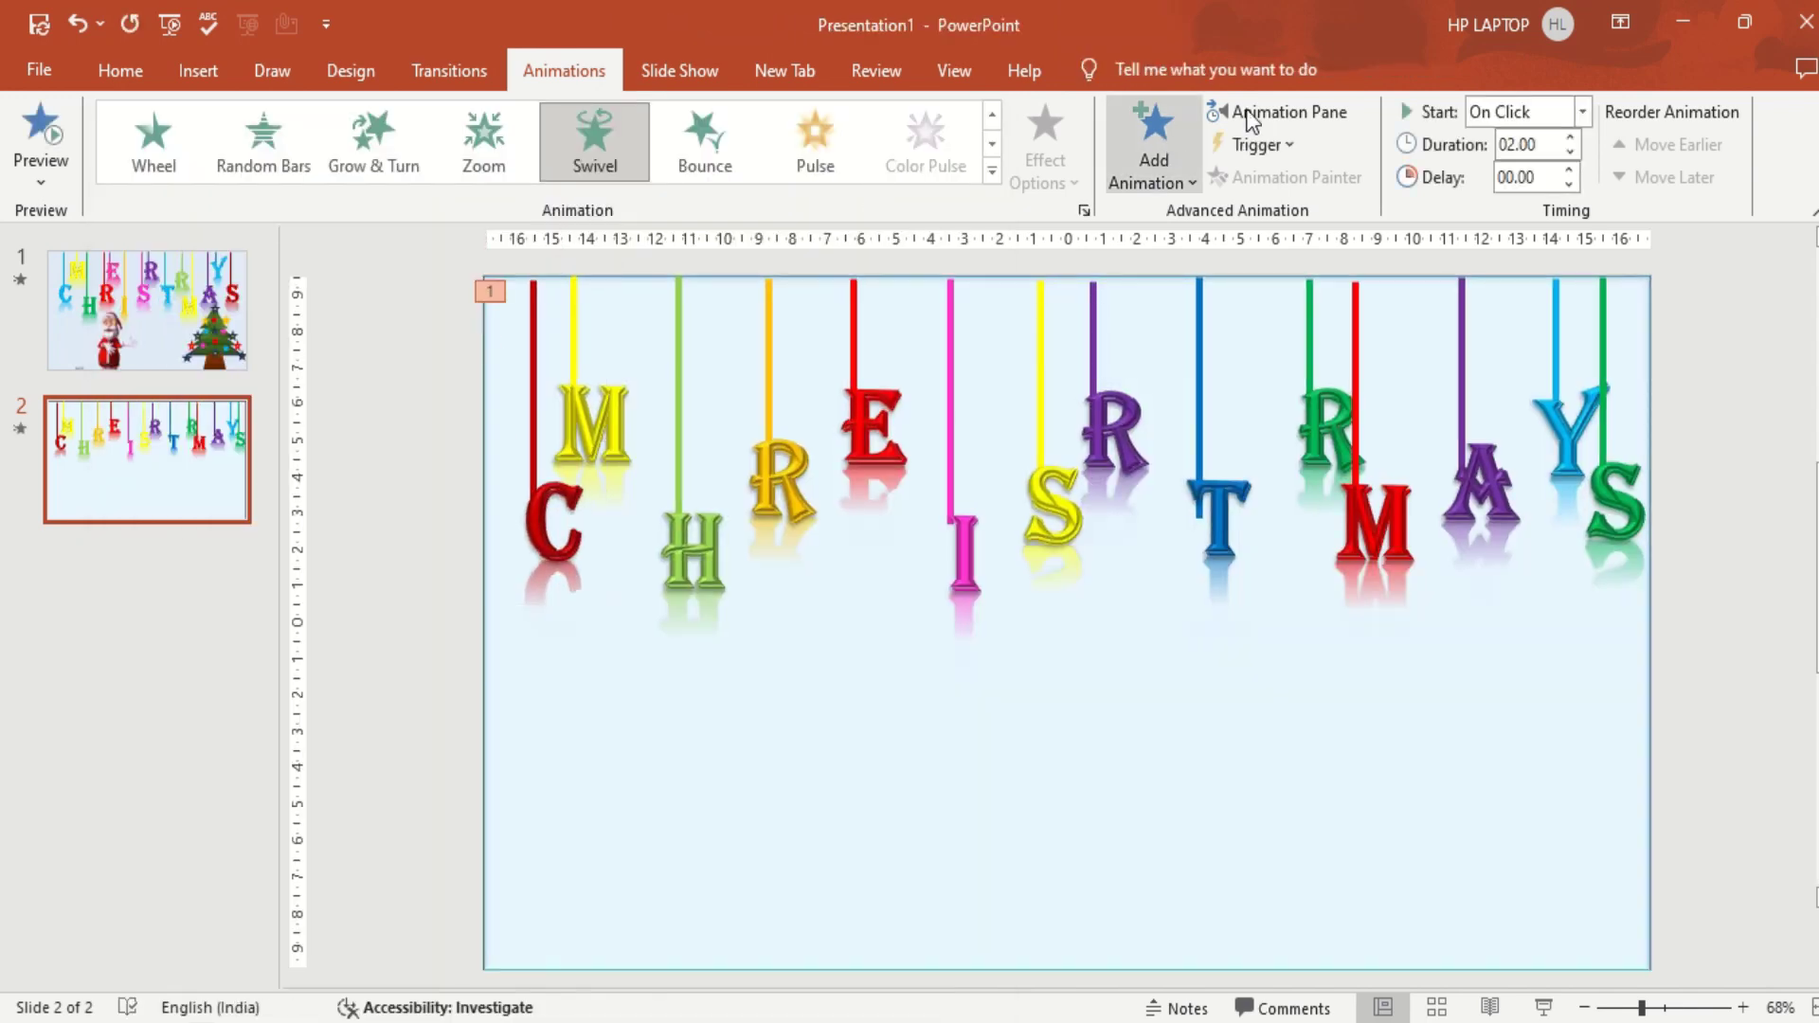
pyautogui.click(1335, 111)
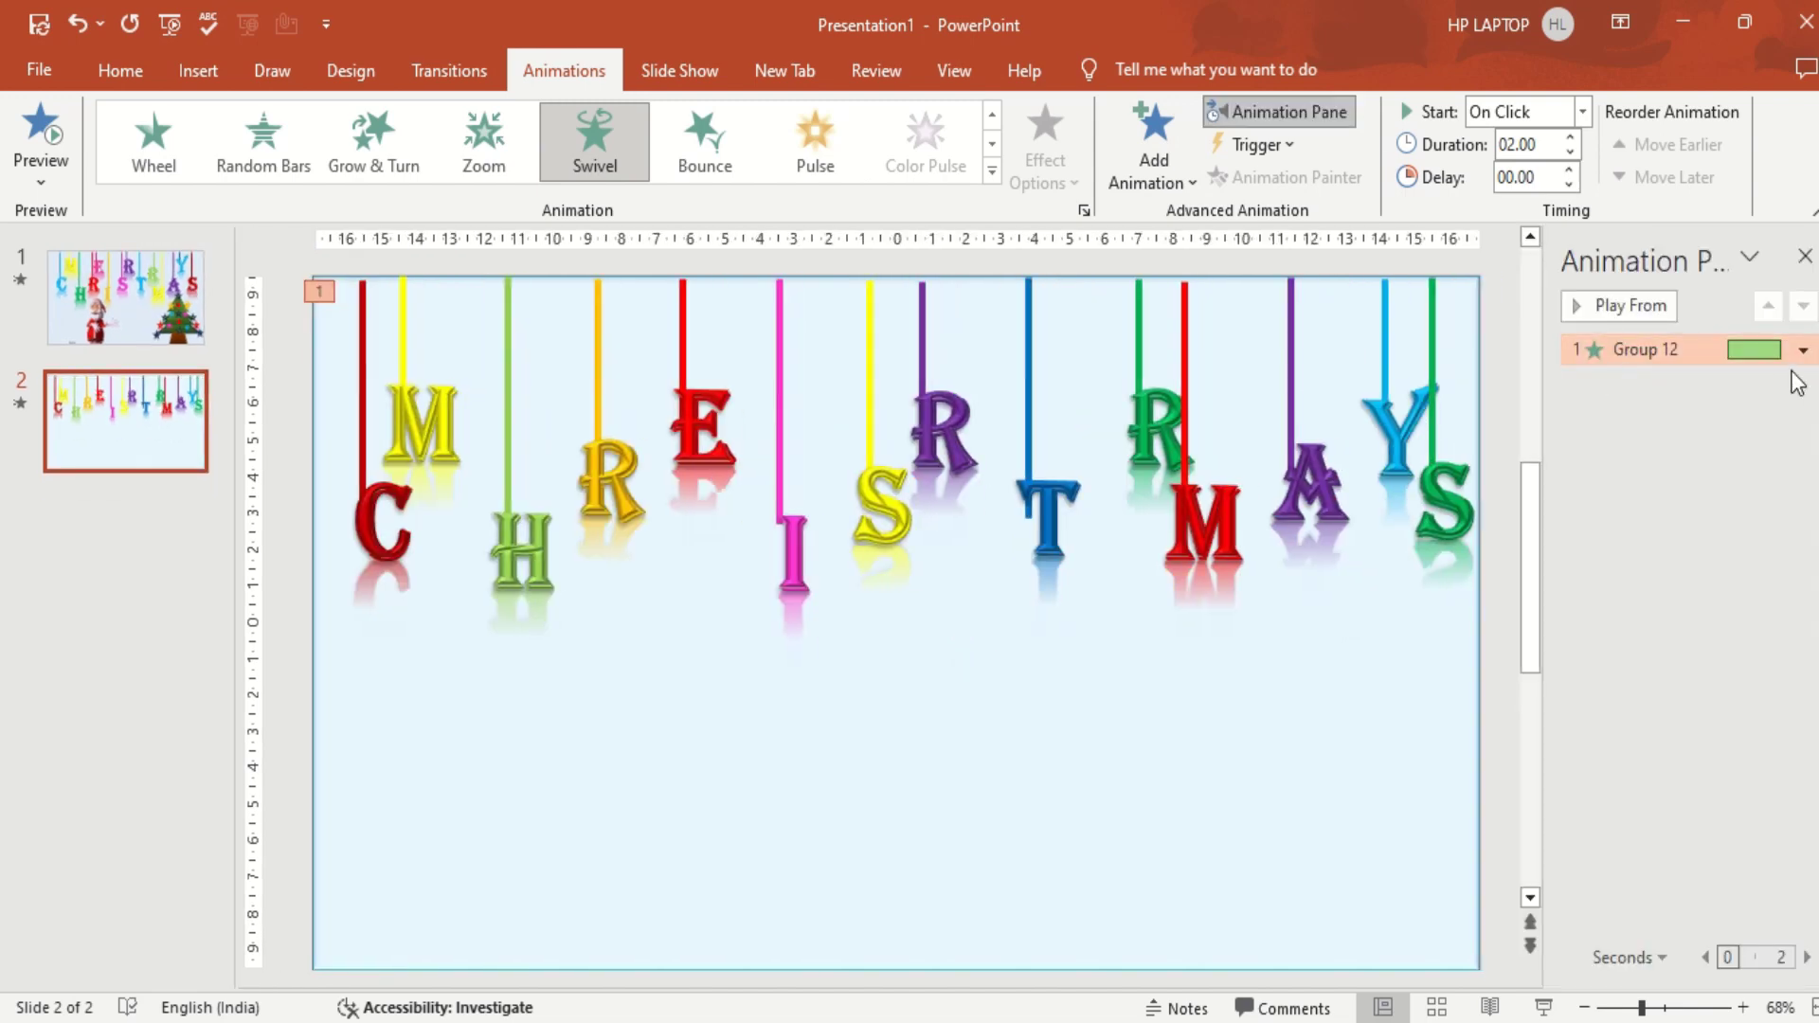
# Set the Group 12 Swivel to start With Previous, last 5 seconds, and repeat Until End of Slide.
pyautogui.click(1803, 350)
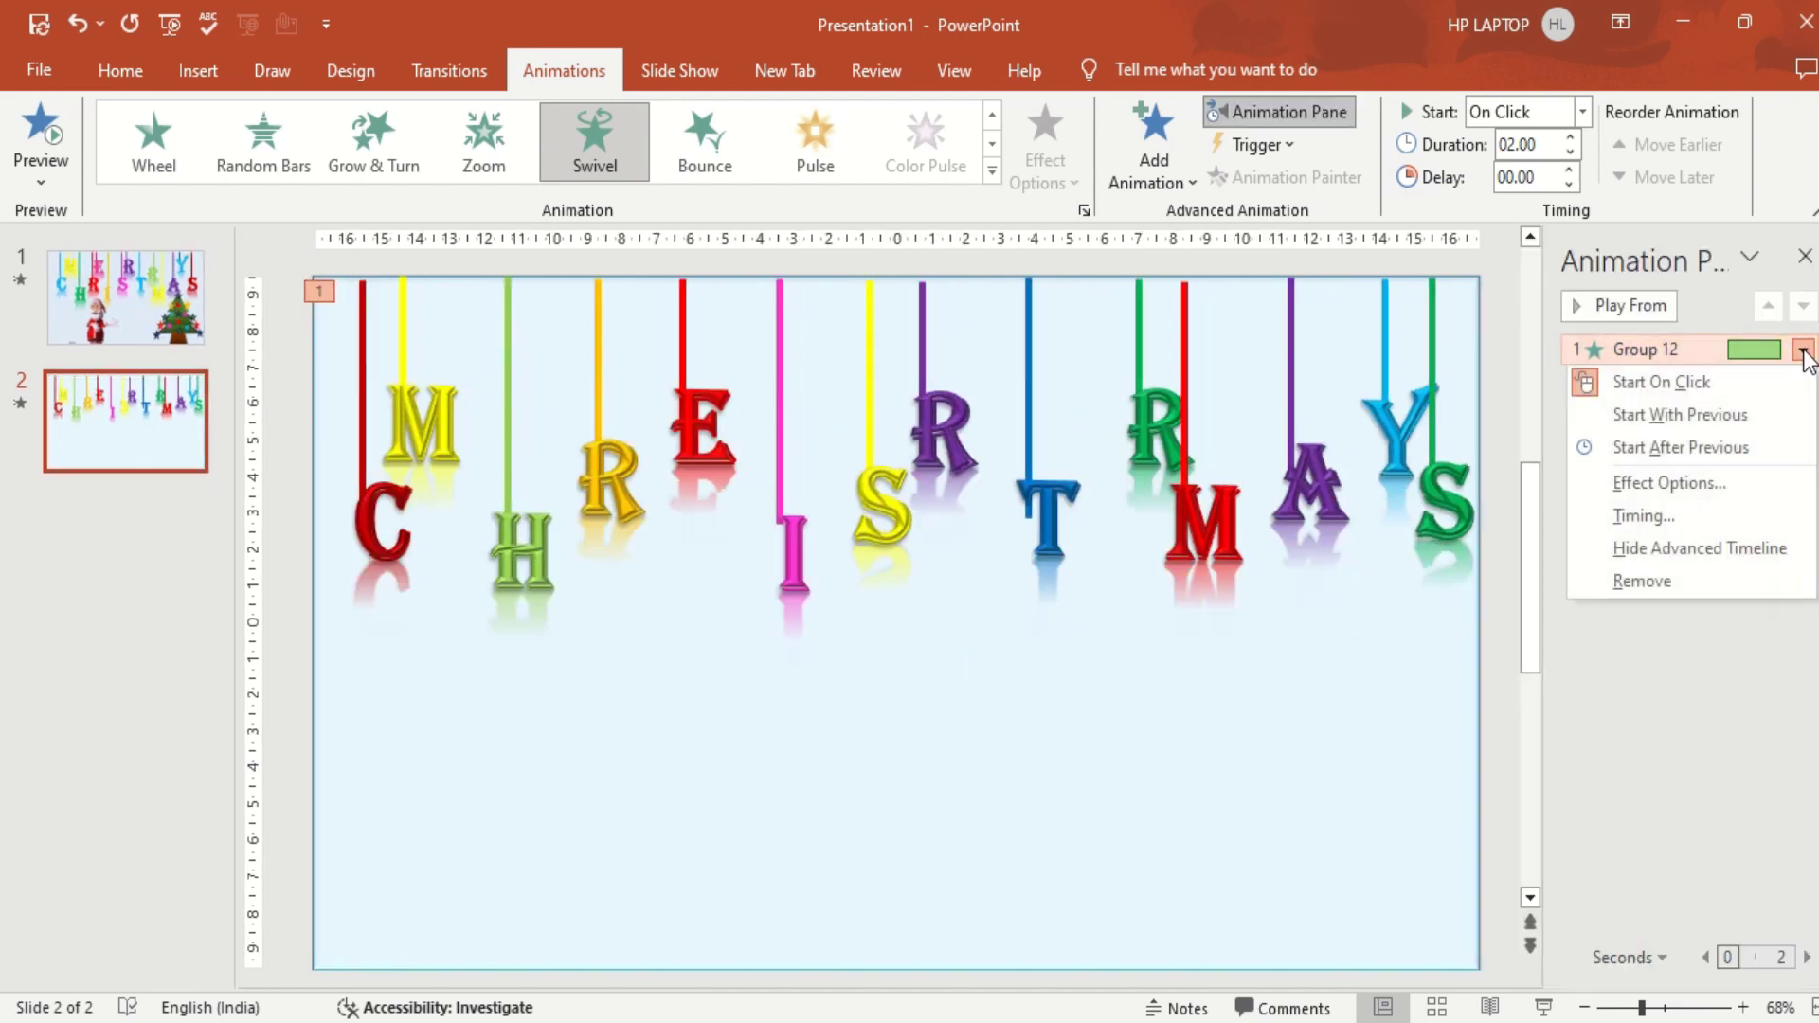
pyautogui.click(1645, 518)
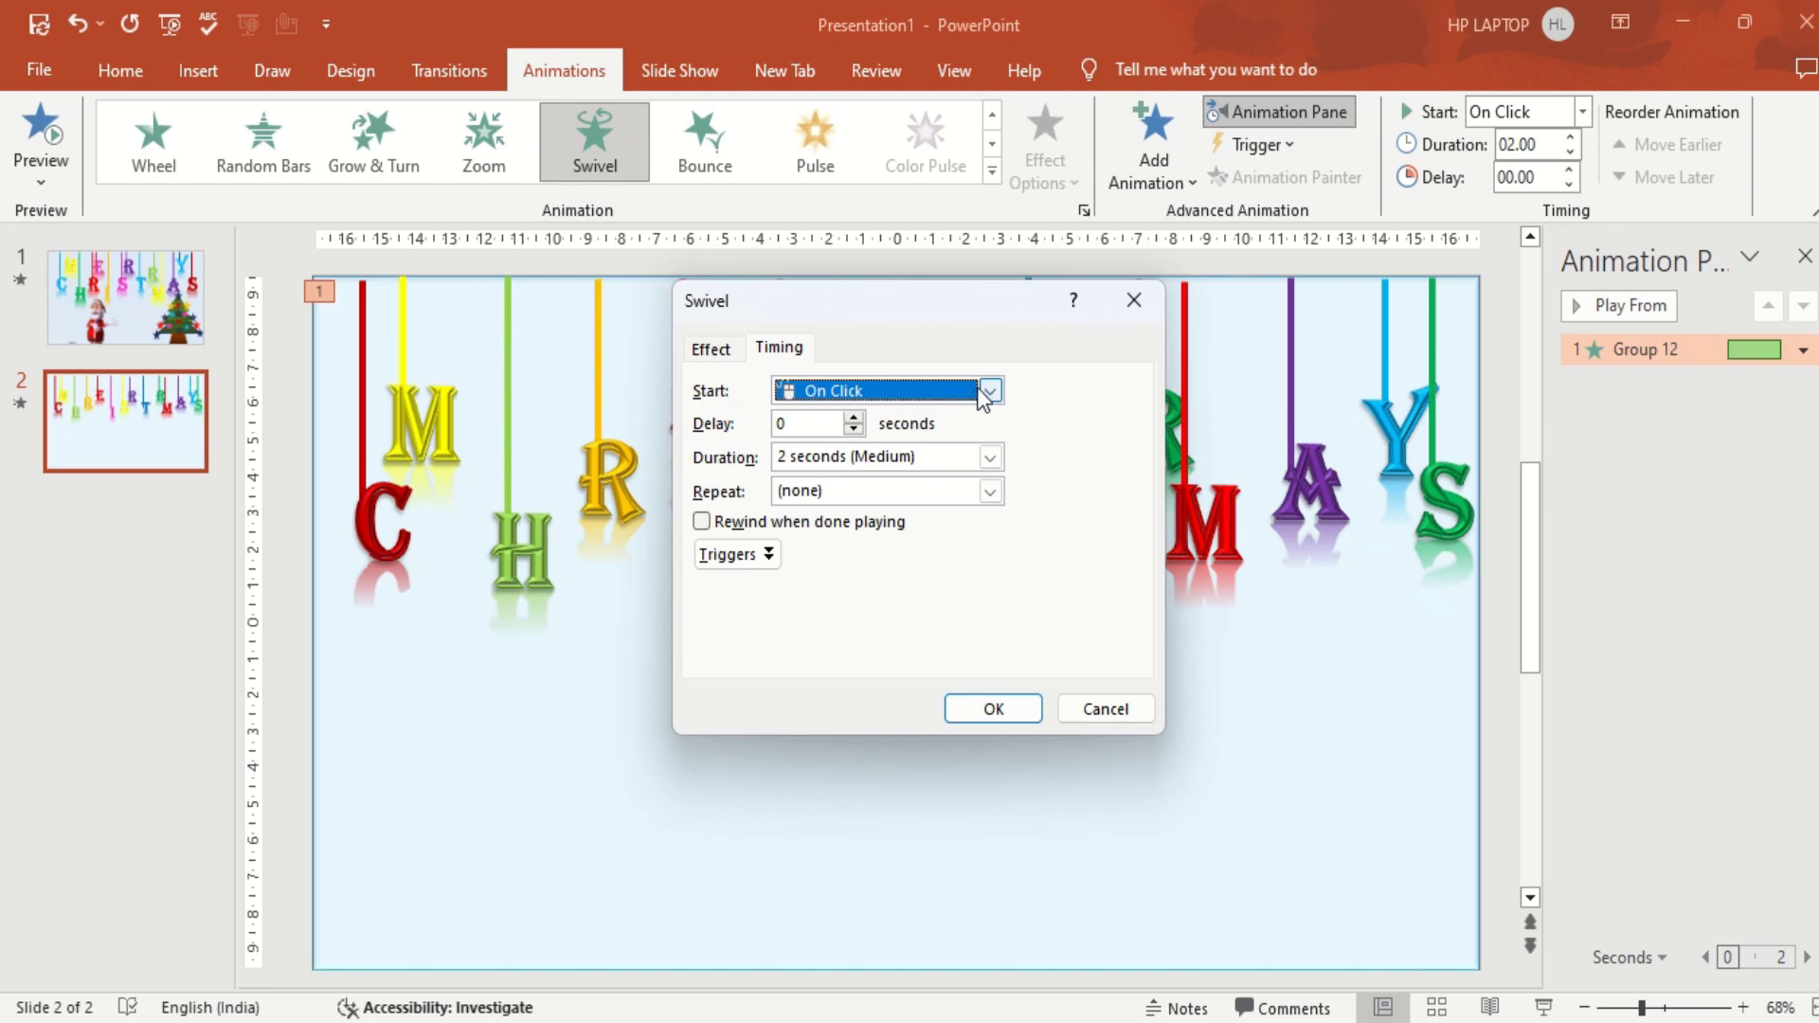
pyautogui.click(988, 391)
pyautogui.click(887, 445)
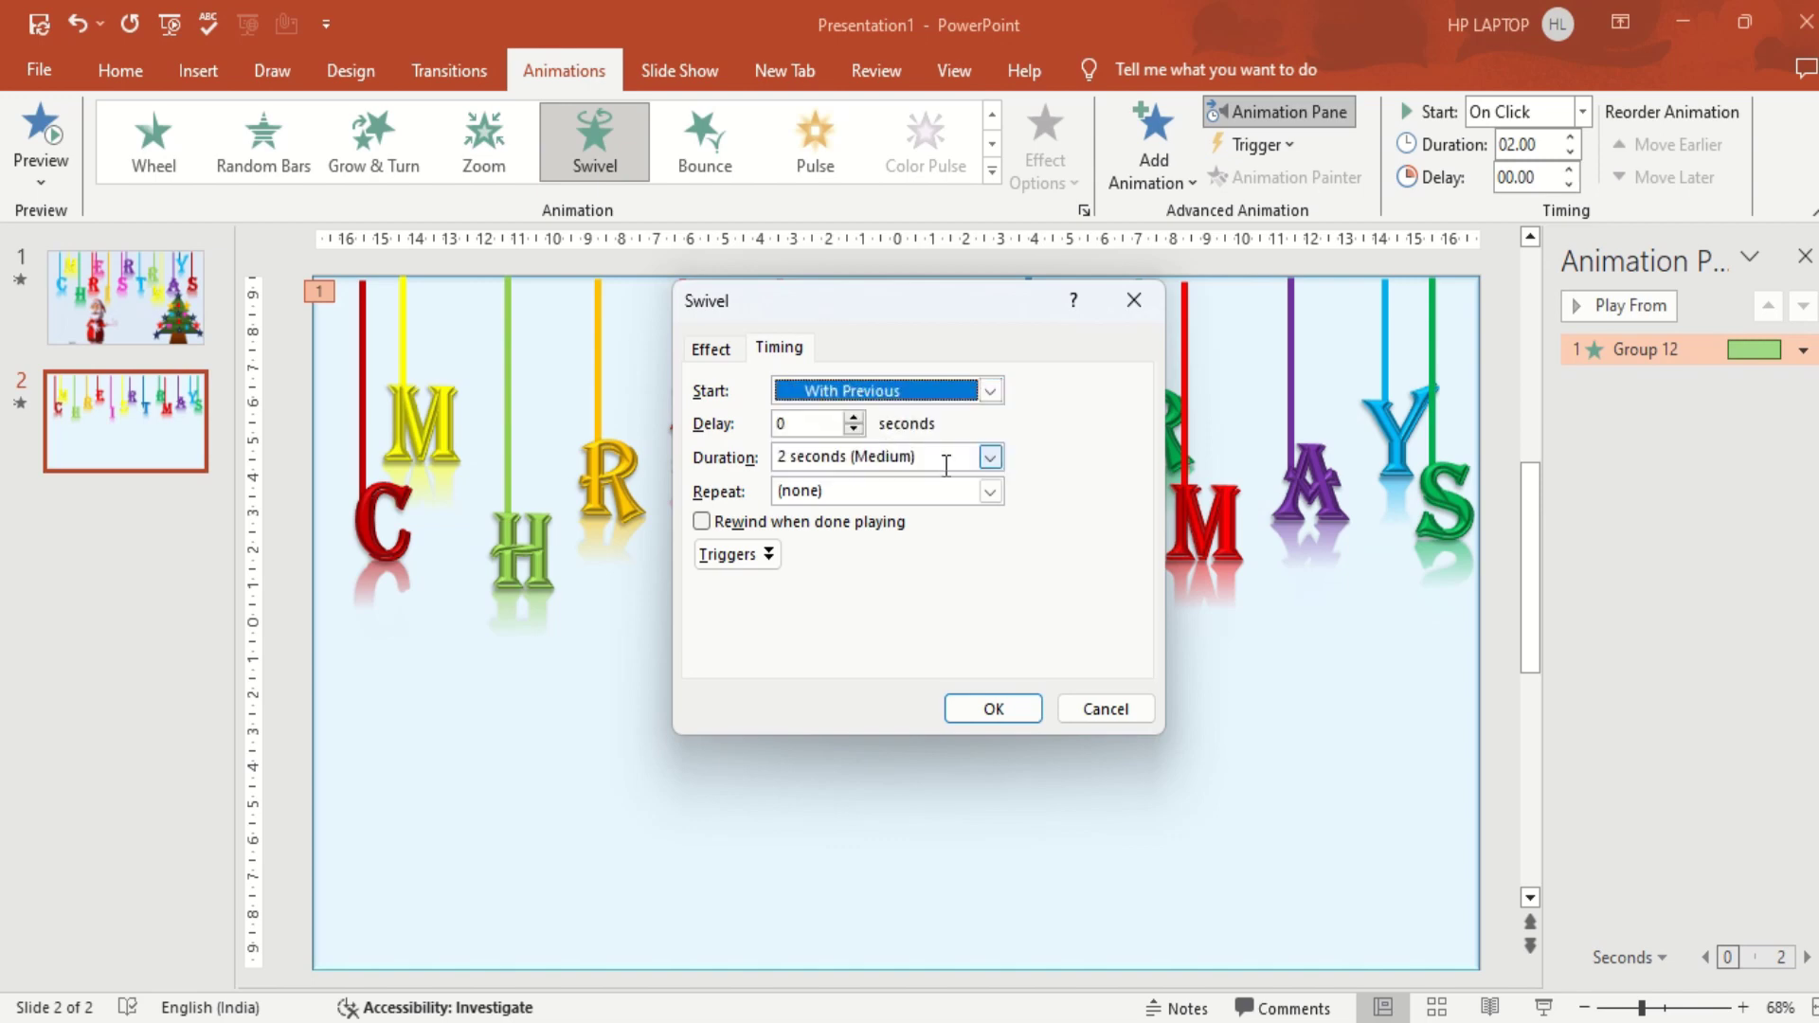
pyautogui.click(990, 459)
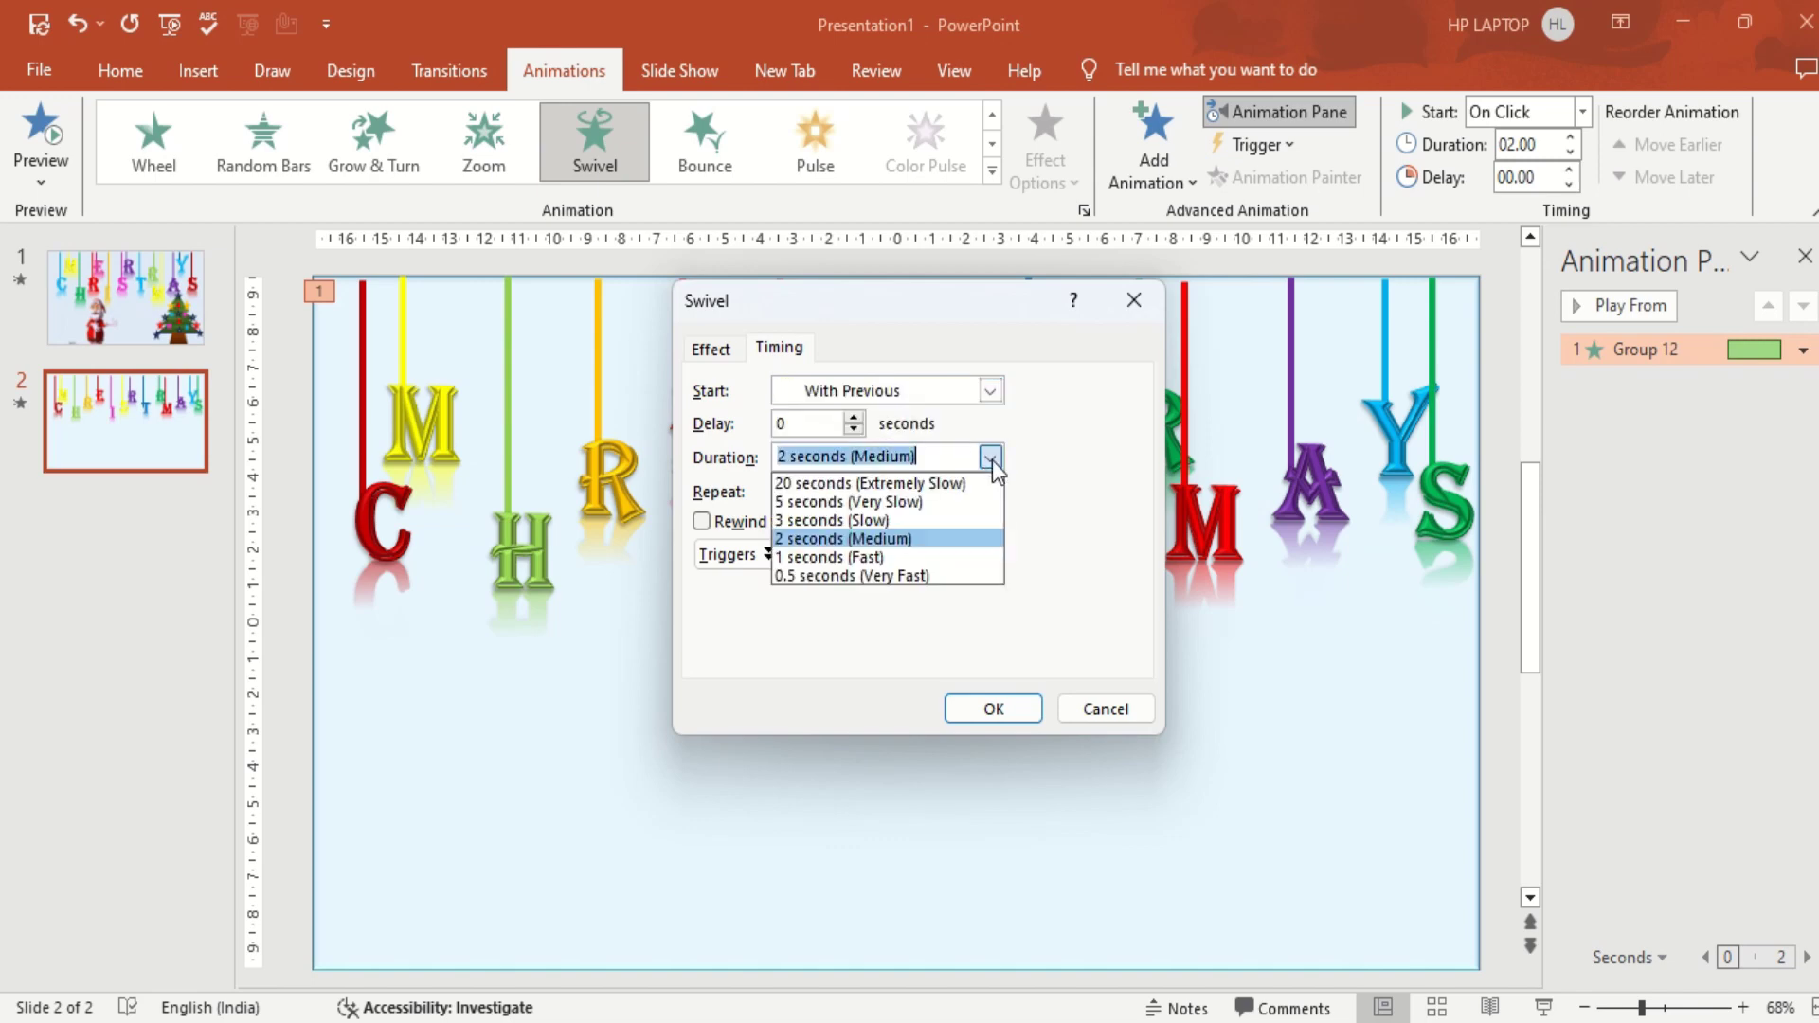
pyautogui.click(902, 508)
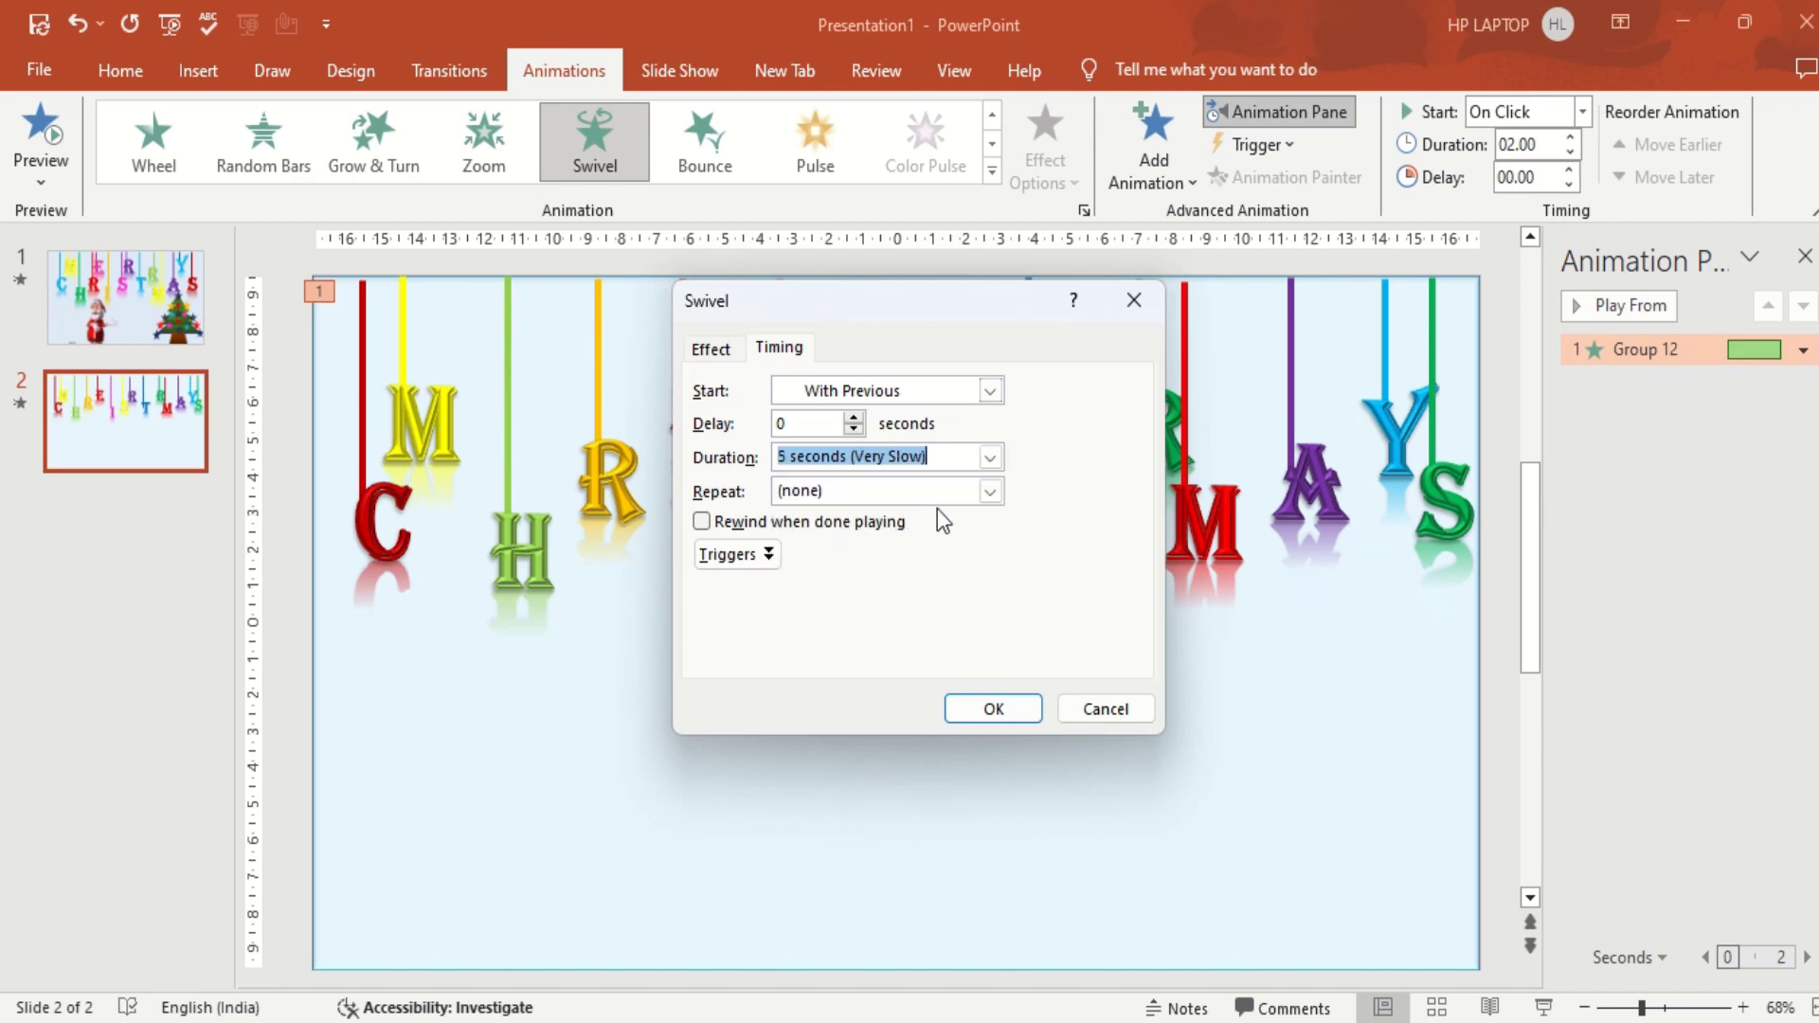
pyautogui.click(989, 490)
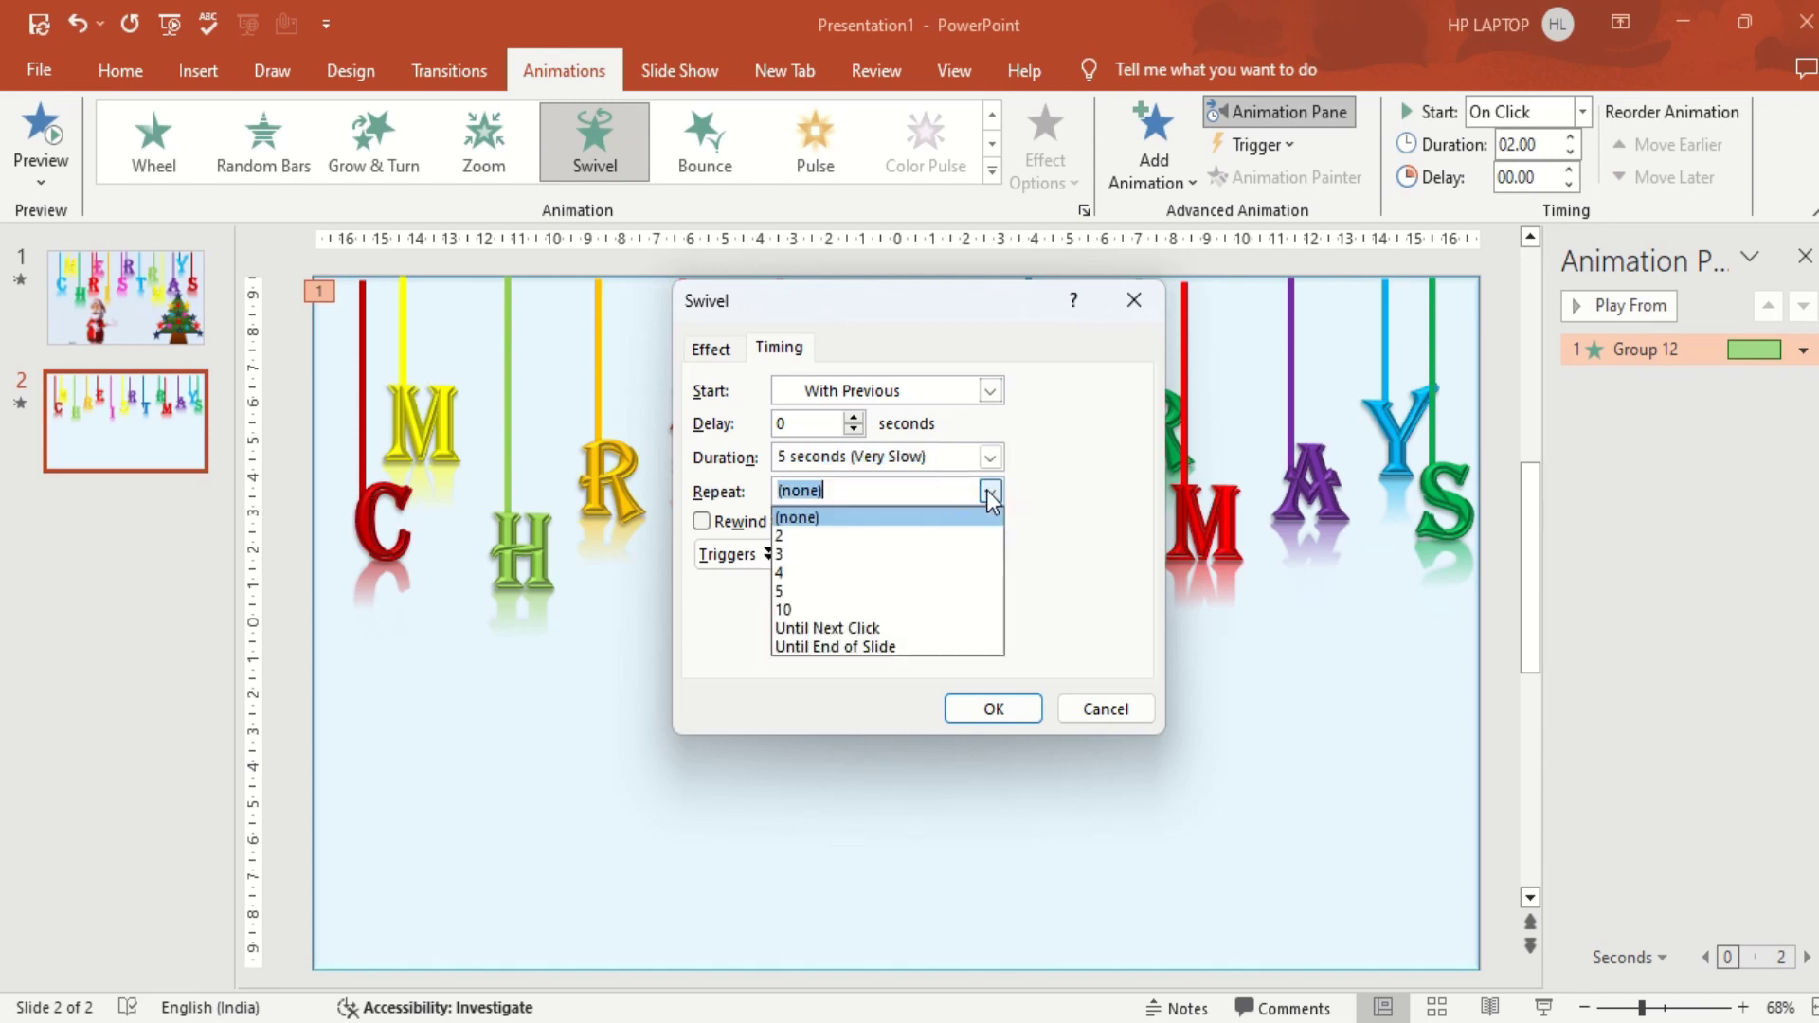
pyautogui.click(850, 644)
pyautogui.click(985, 705)
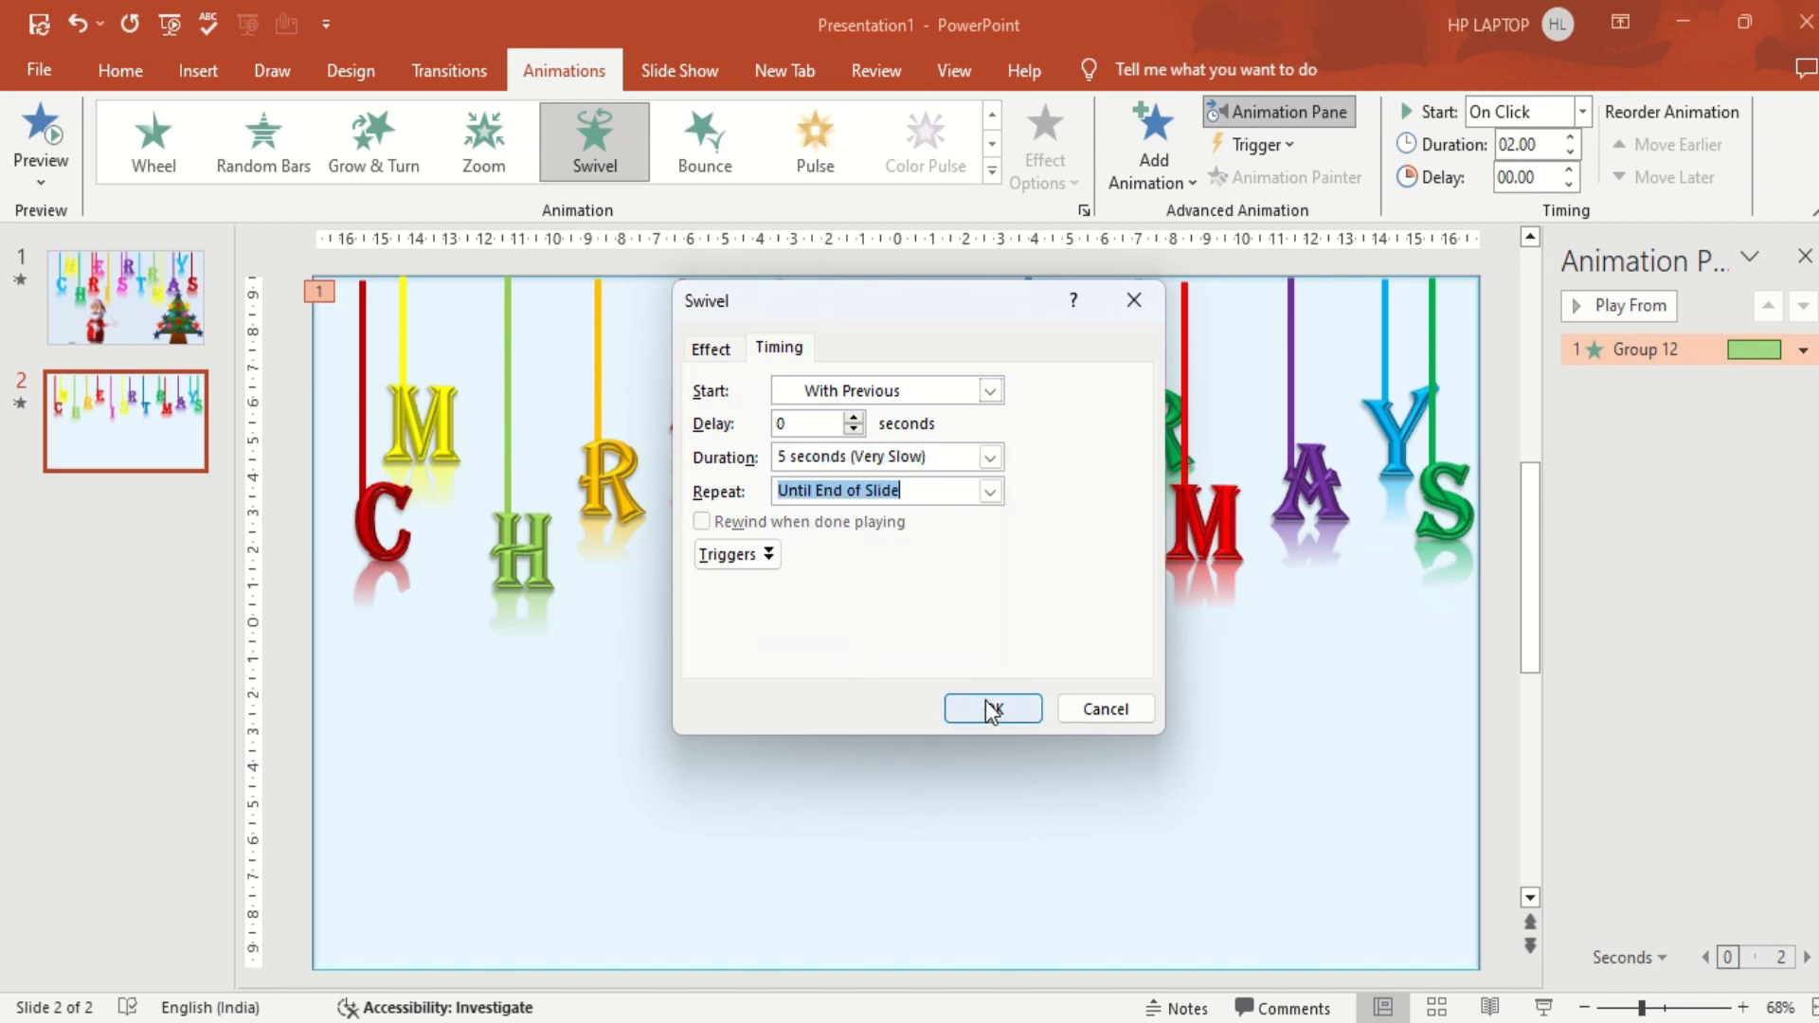
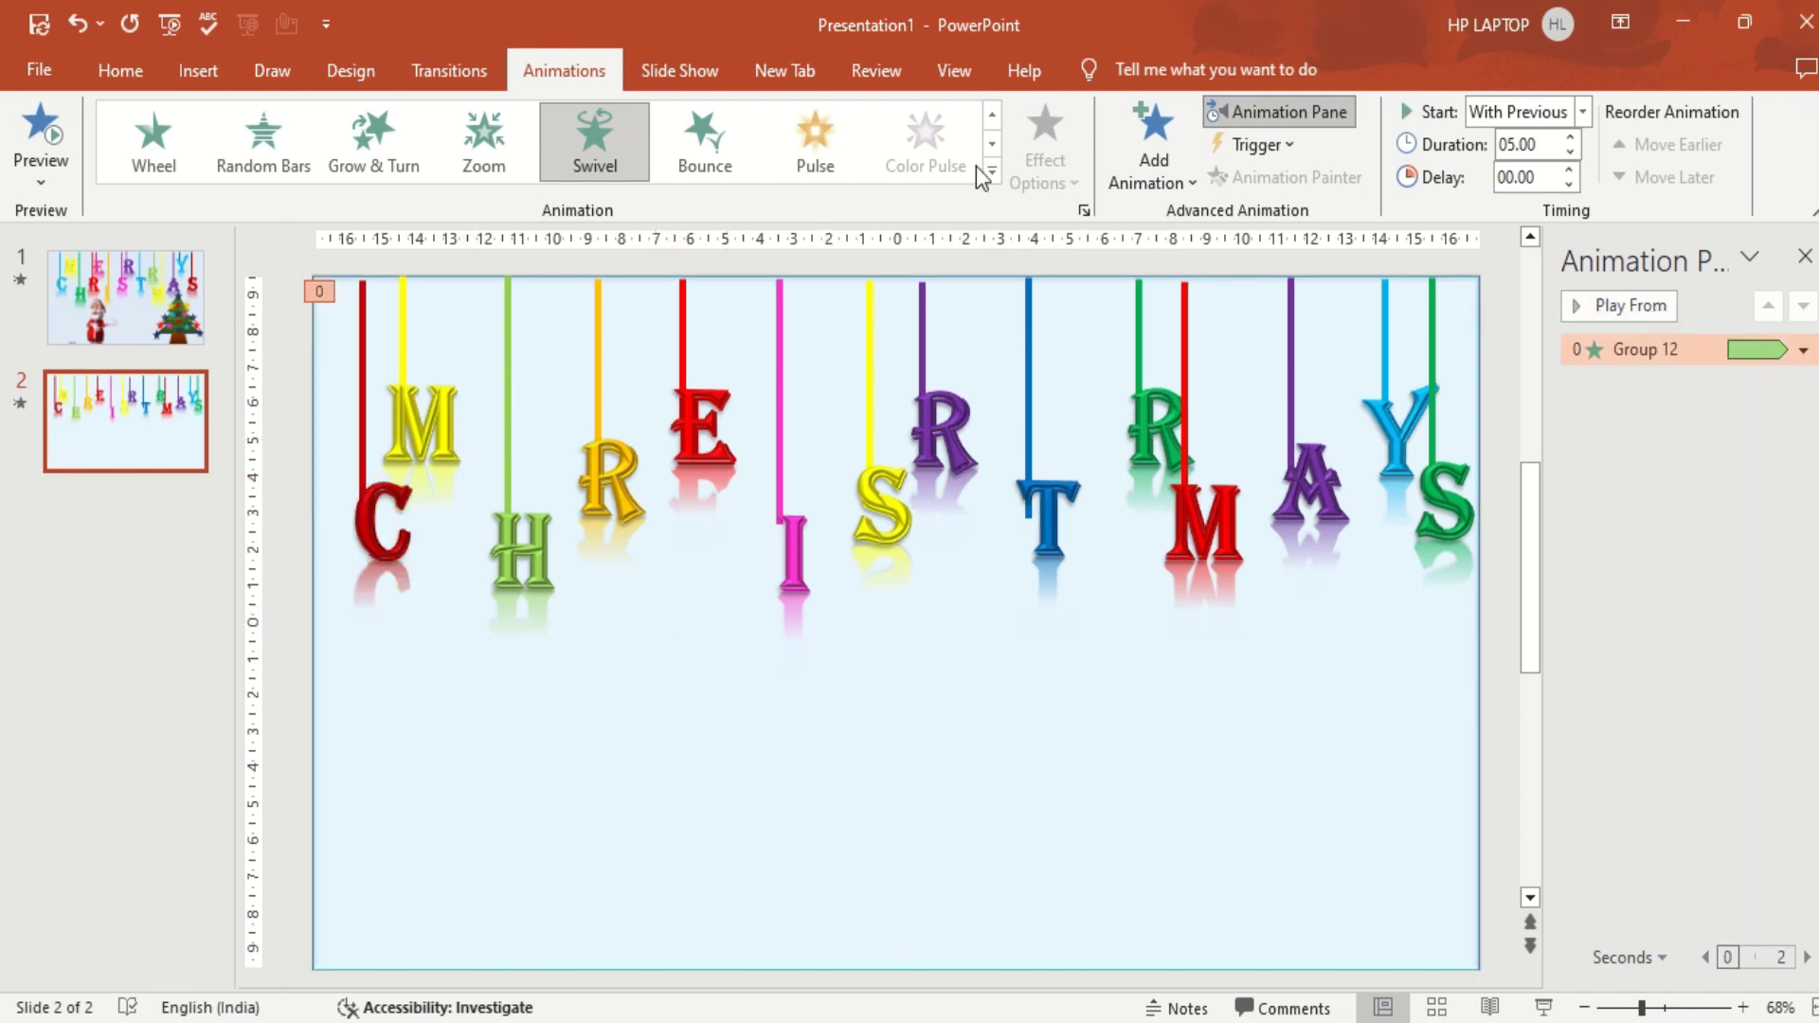
# Copy the red C's Swivel animation onto the green H and the yellow M.
pyautogui.click(377, 502)
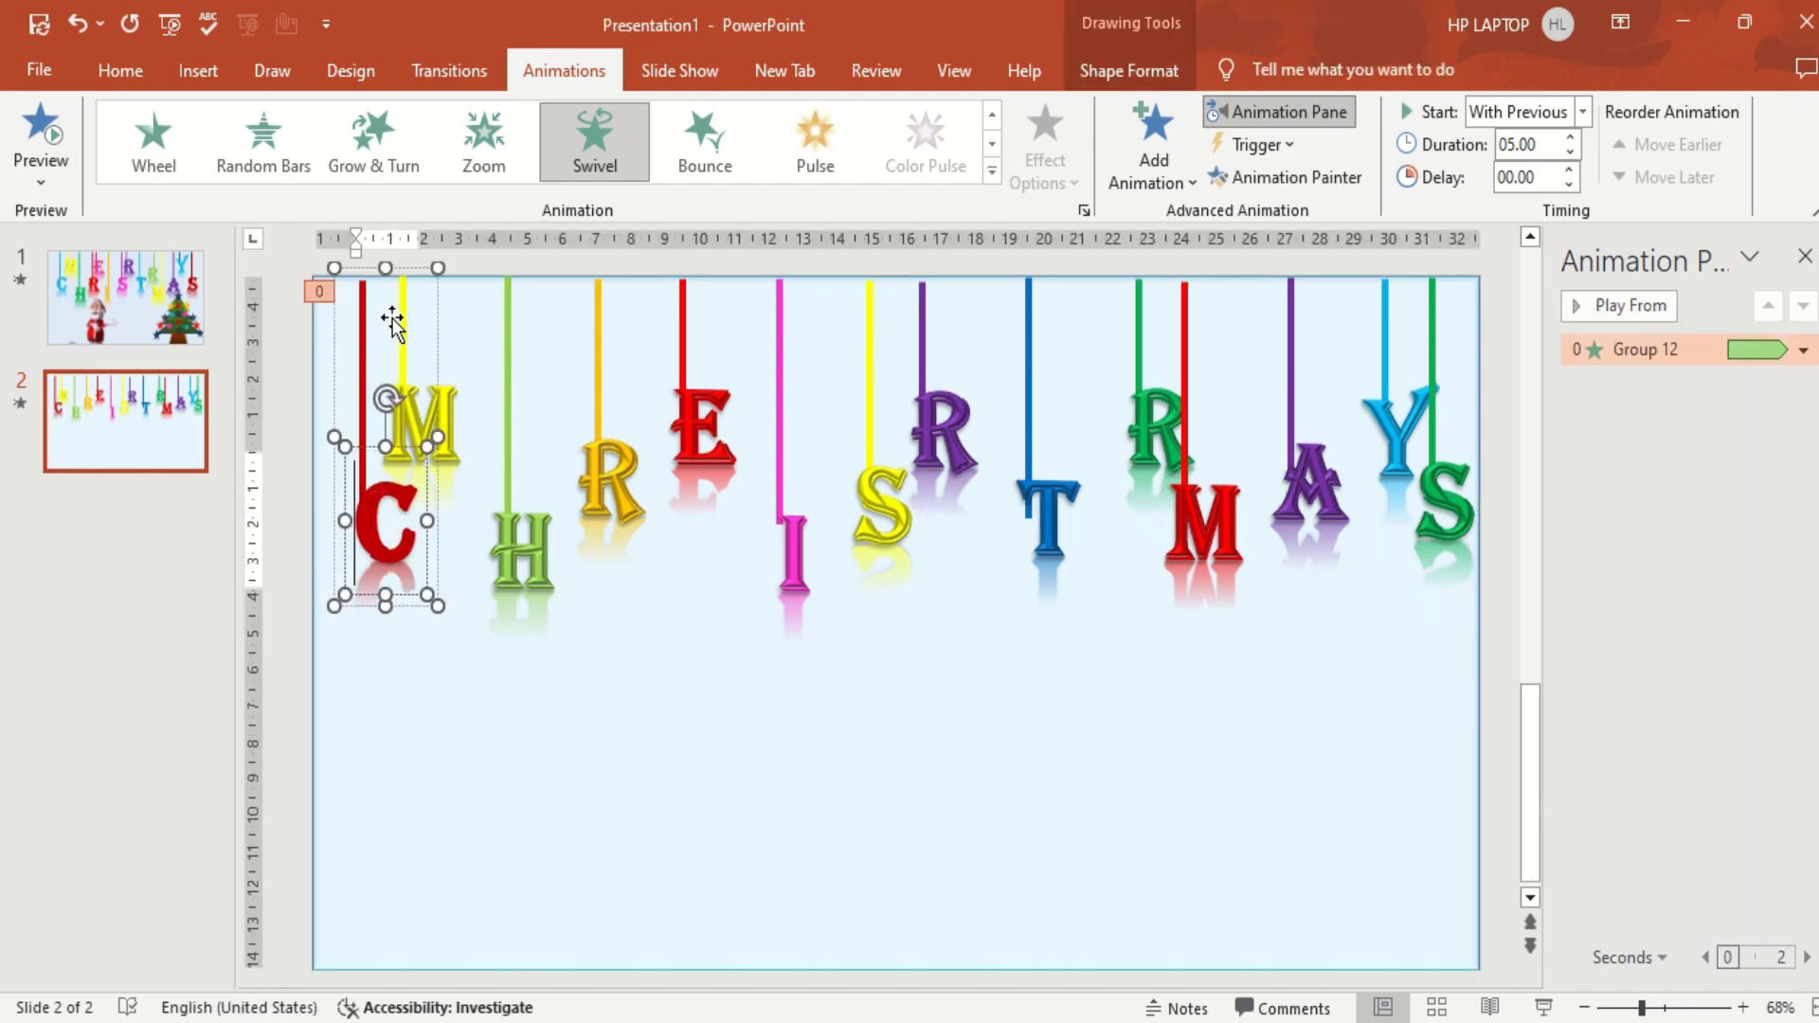
pyautogui.click(407, 270)
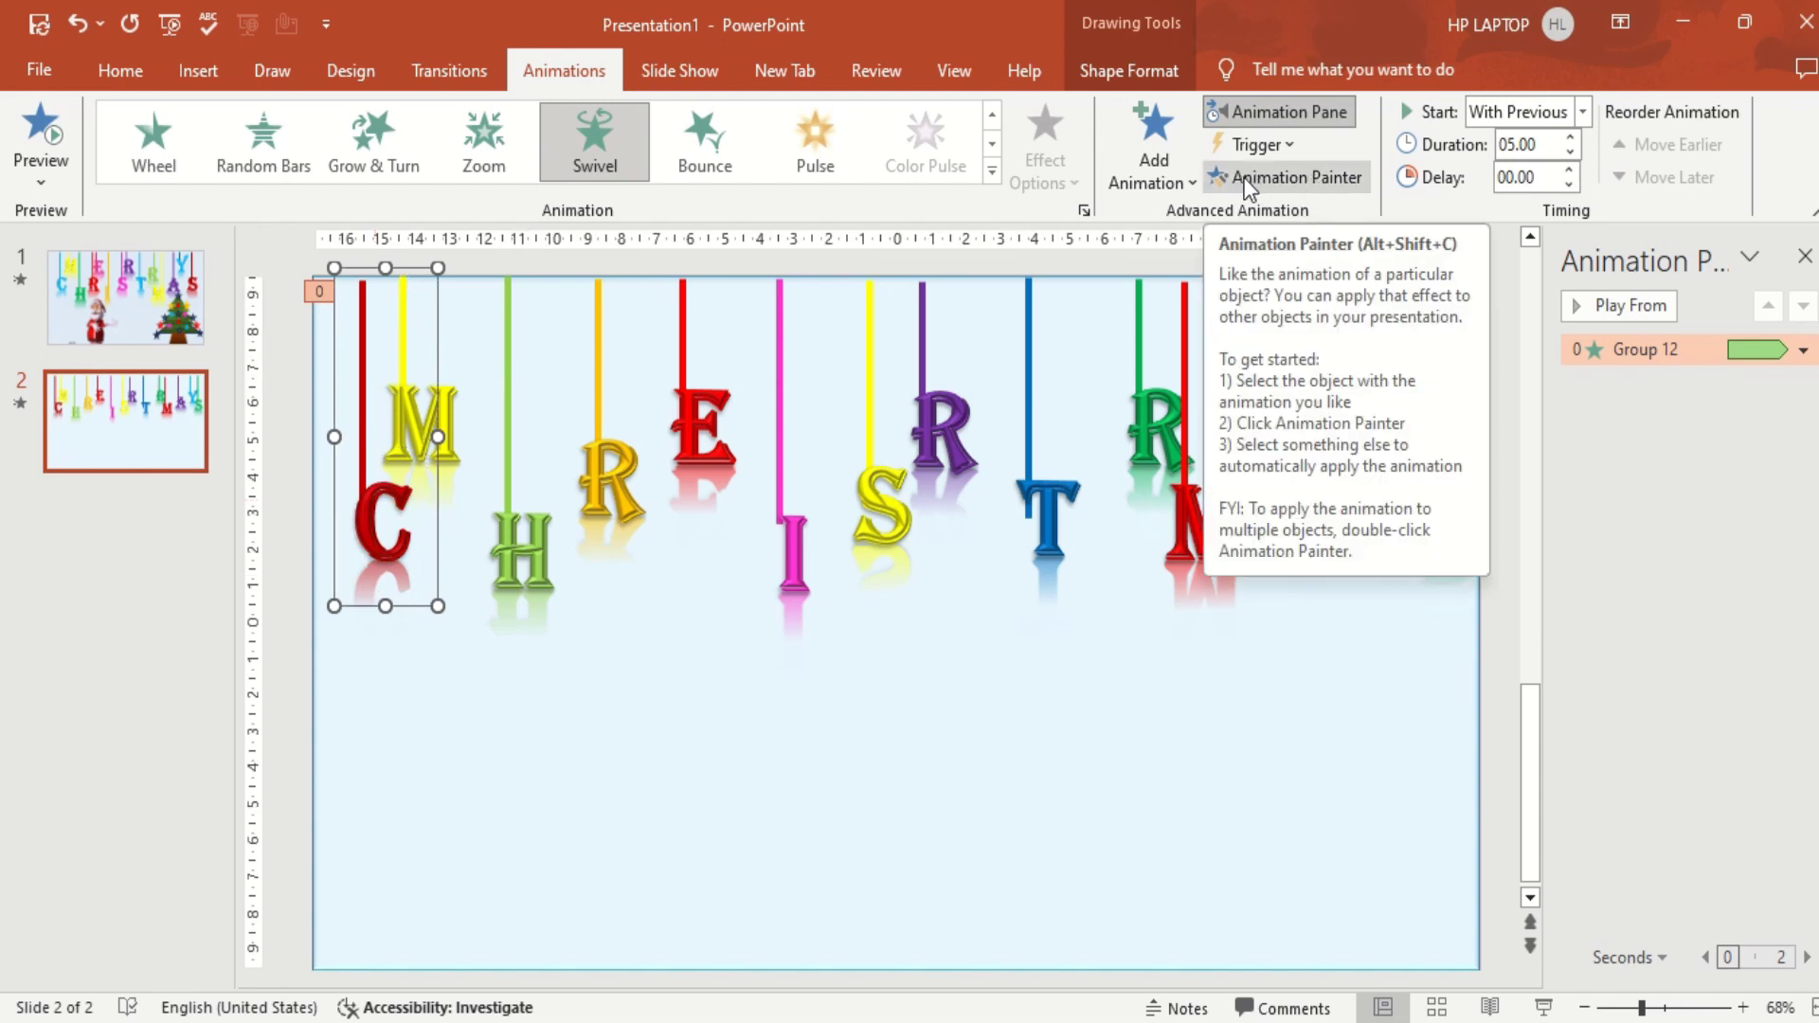
pyautogui.click(1286, 180)
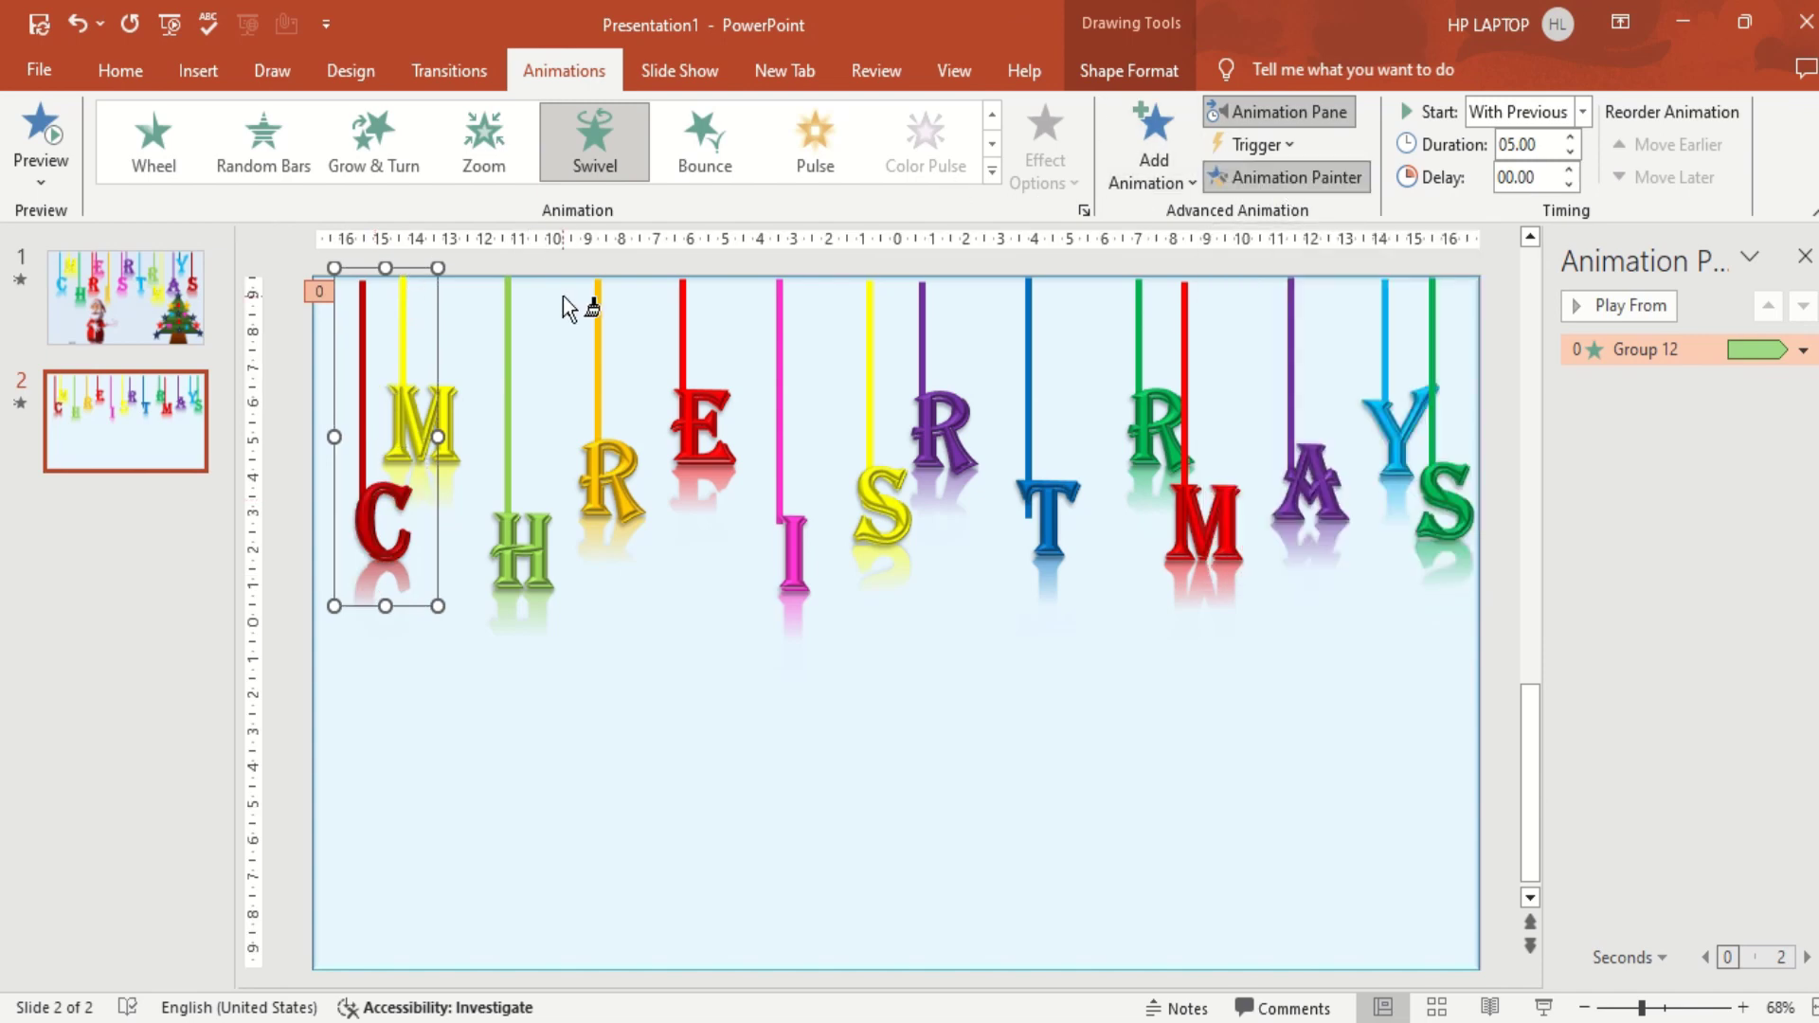
pyautogui.click(511, 471)
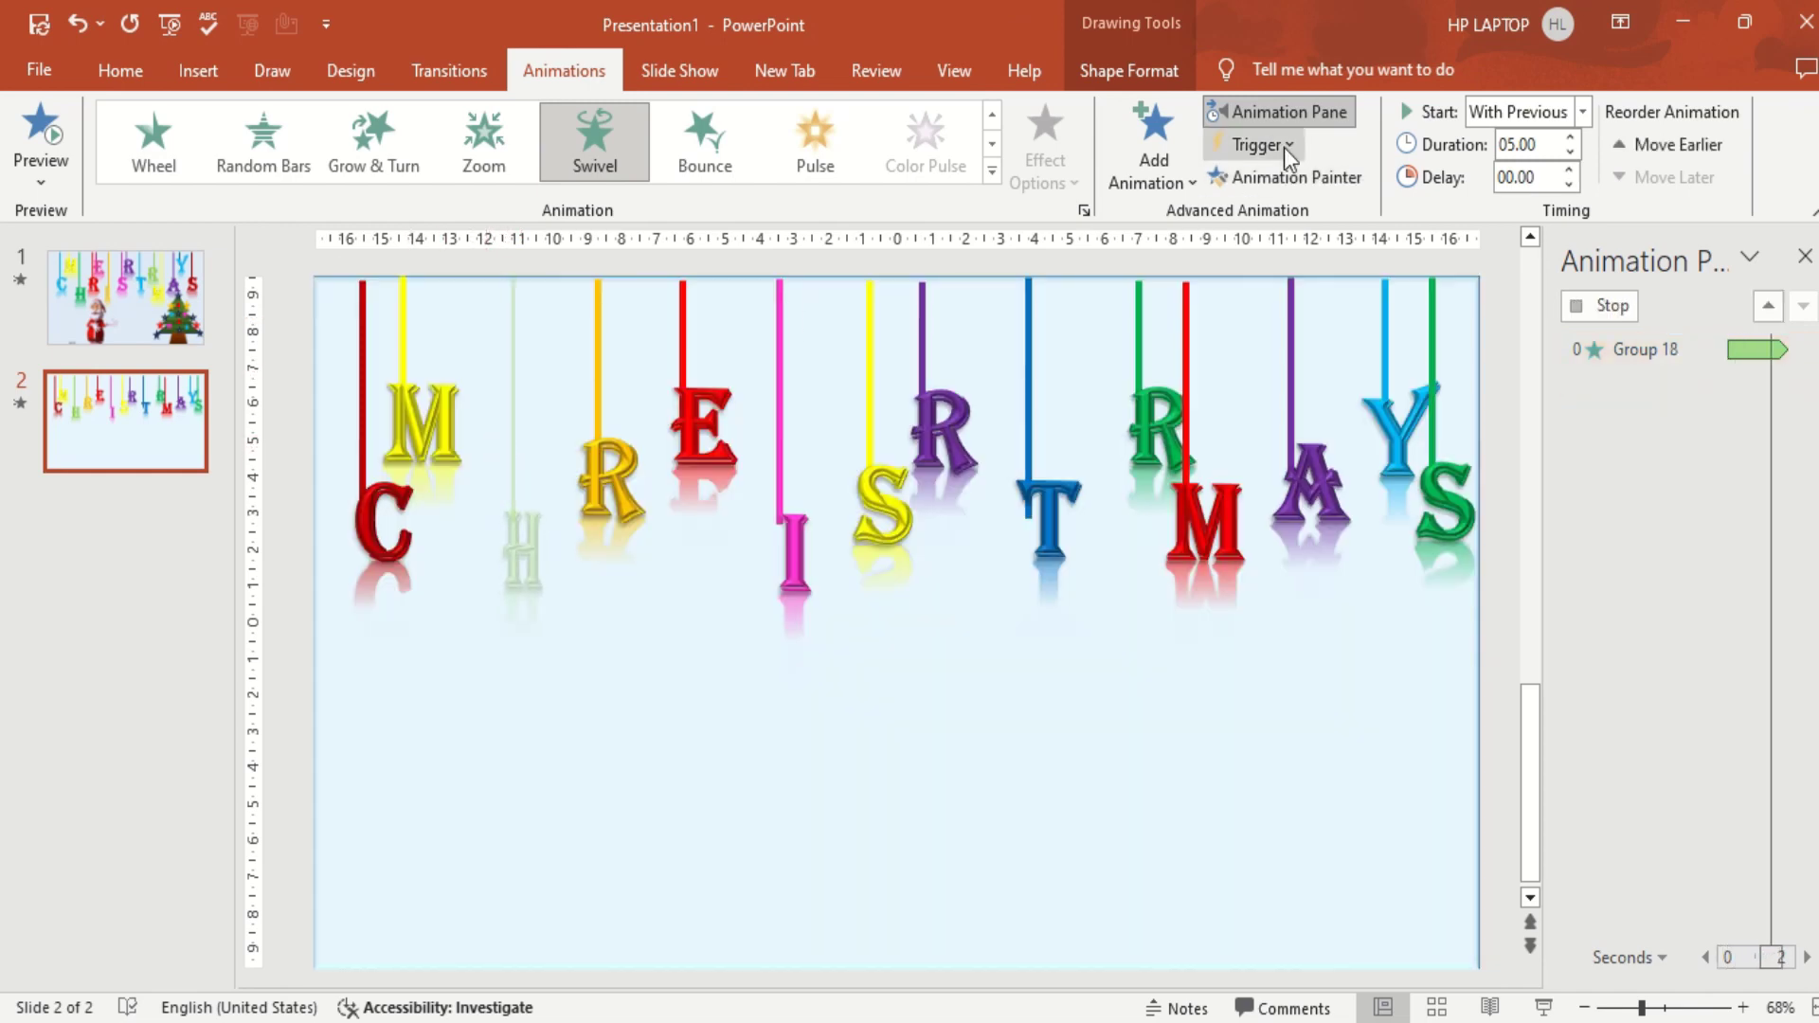
pyautogui.click(1281, 180)
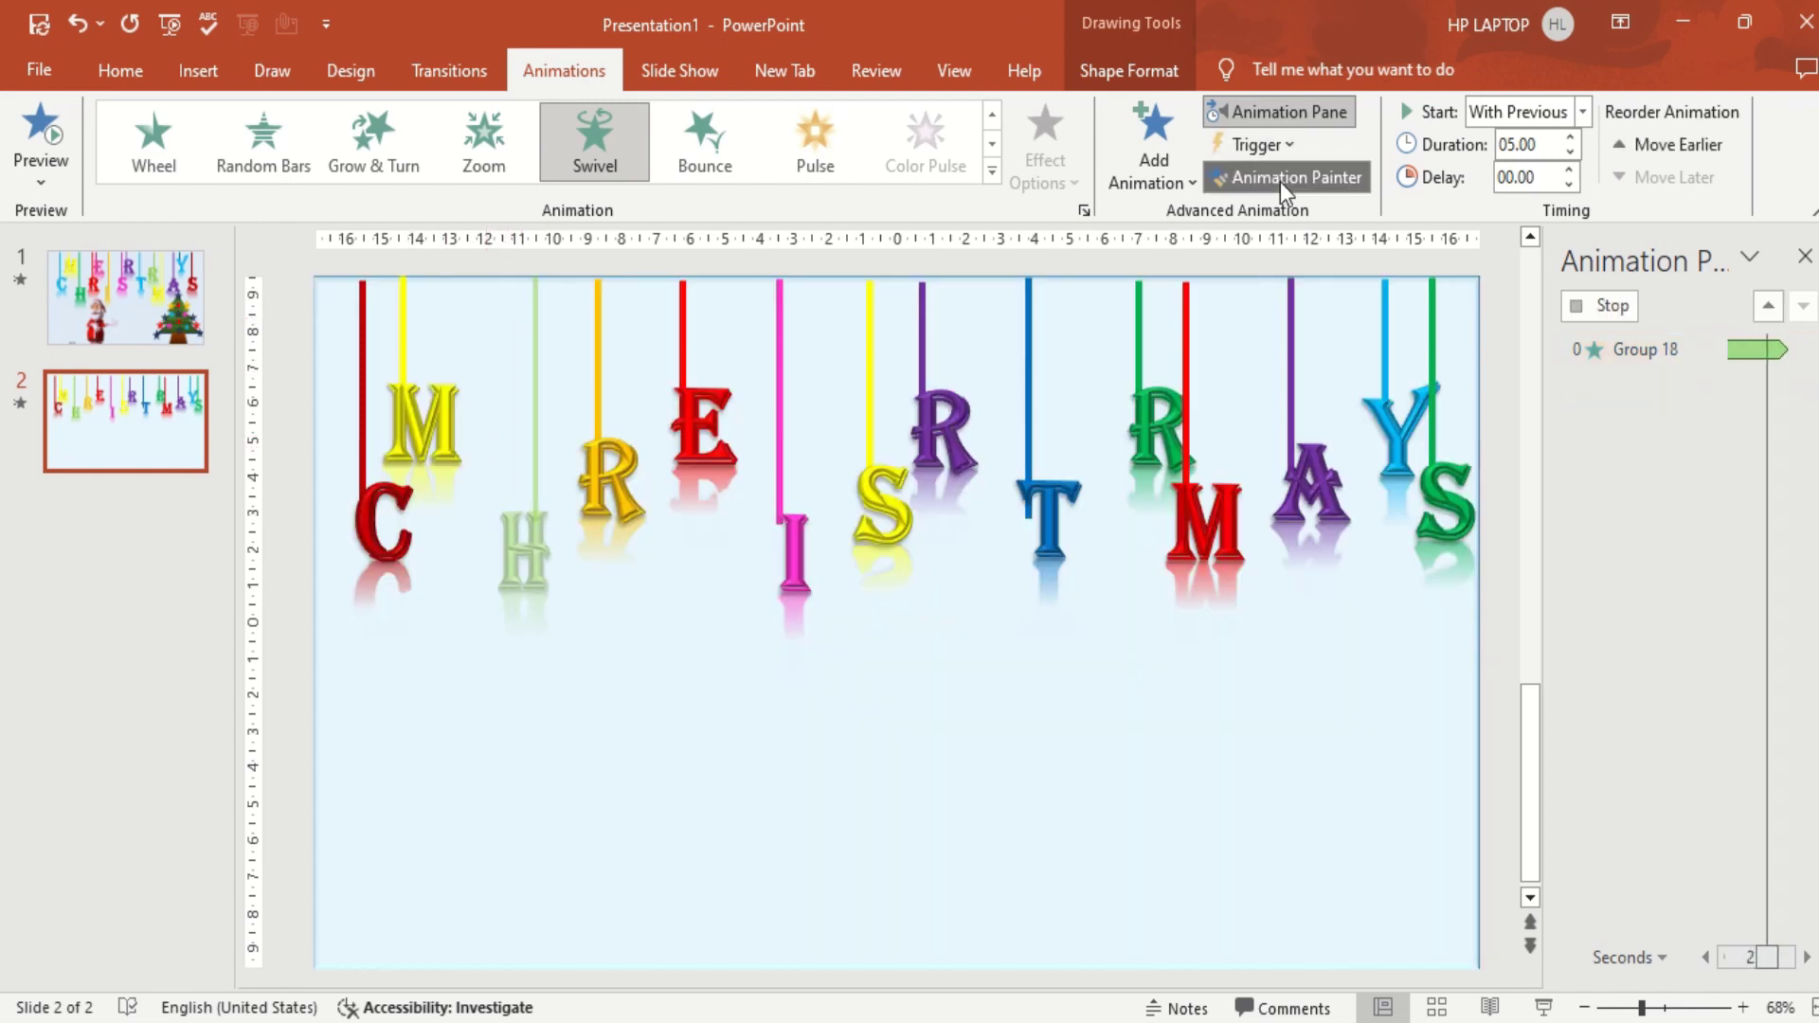
pyautogui.click(400, 327)
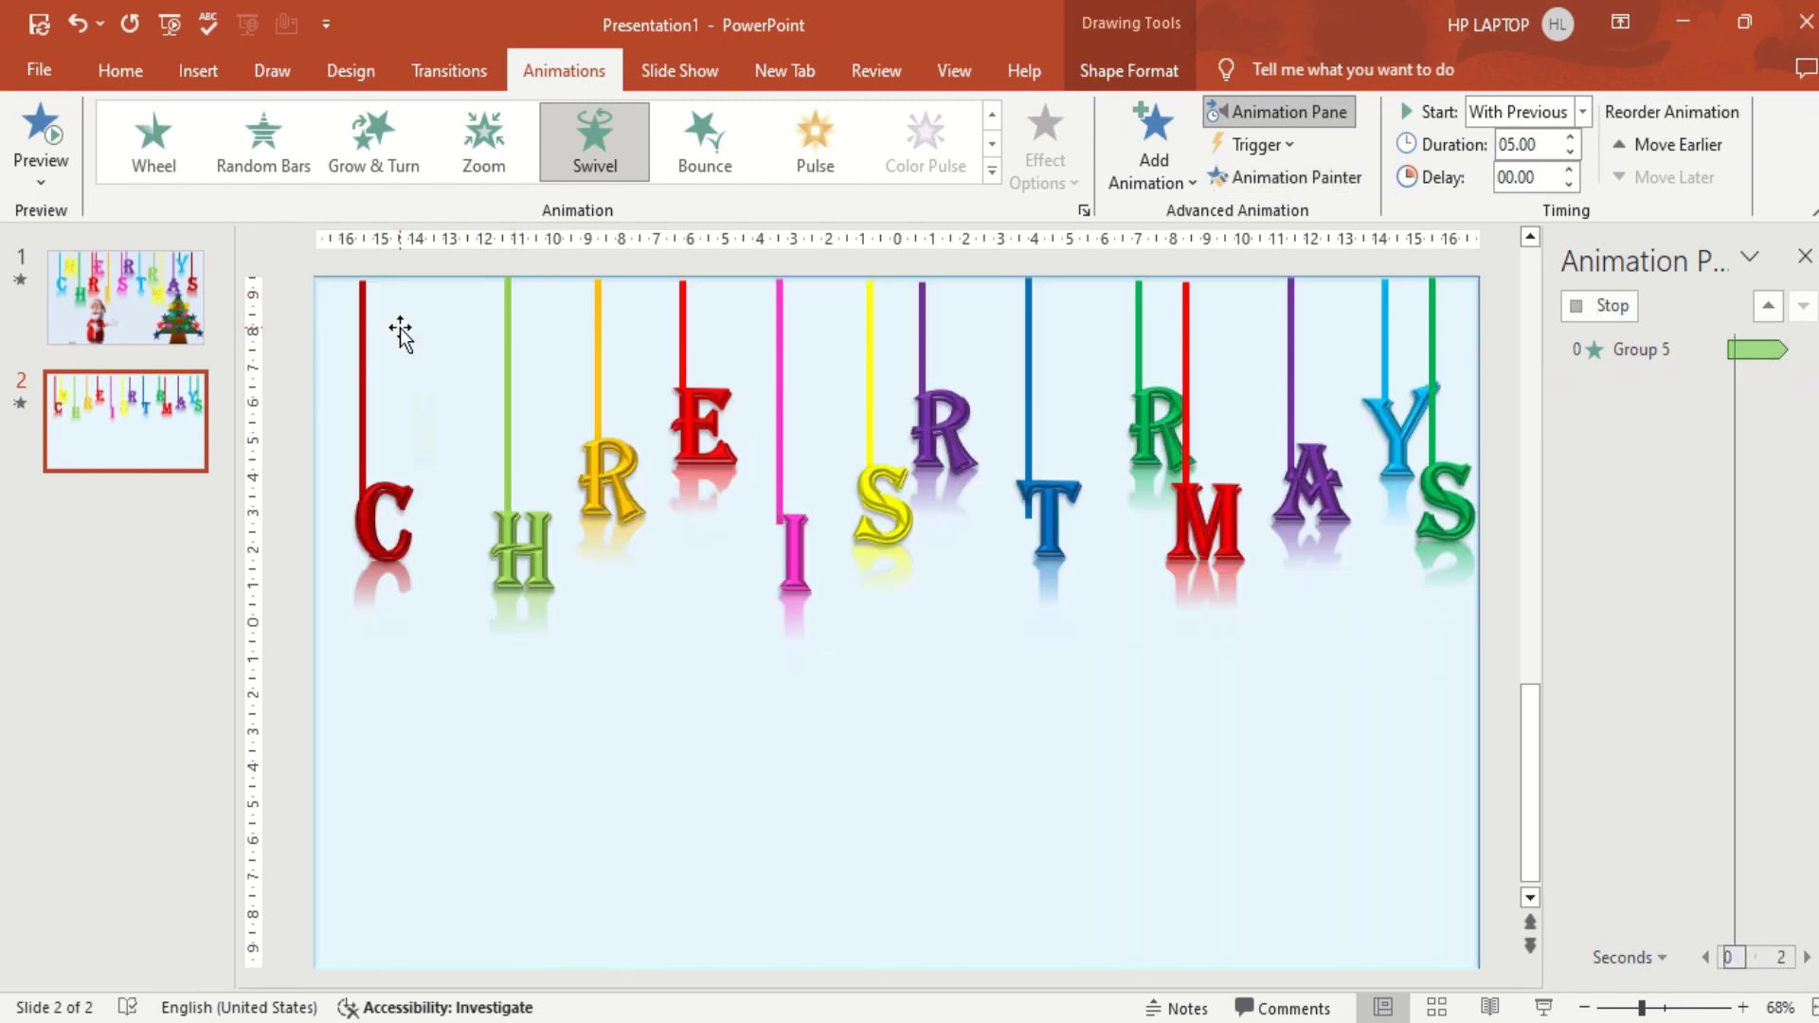
# Paint the Swivel animation onto the orange R and the red E.
pyautogui.click(1269, 176)
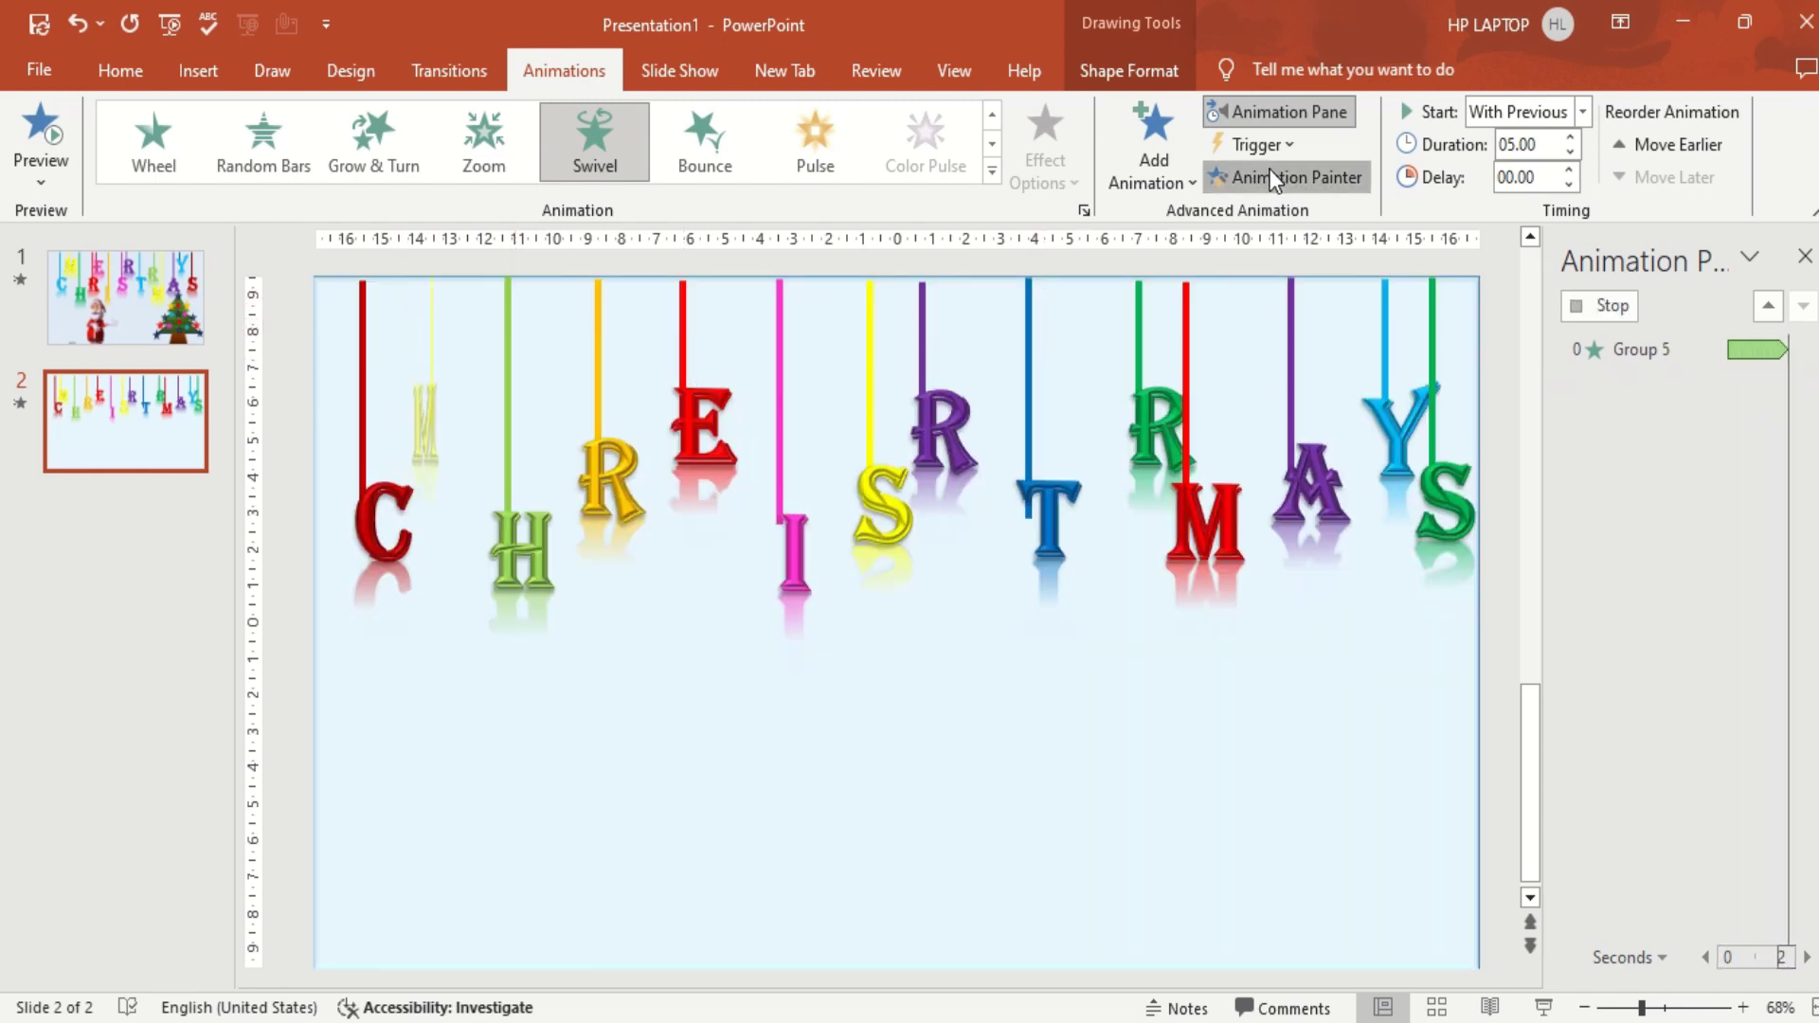
pyautogui.click(412, 463)
pyautogui.click(595, 449)
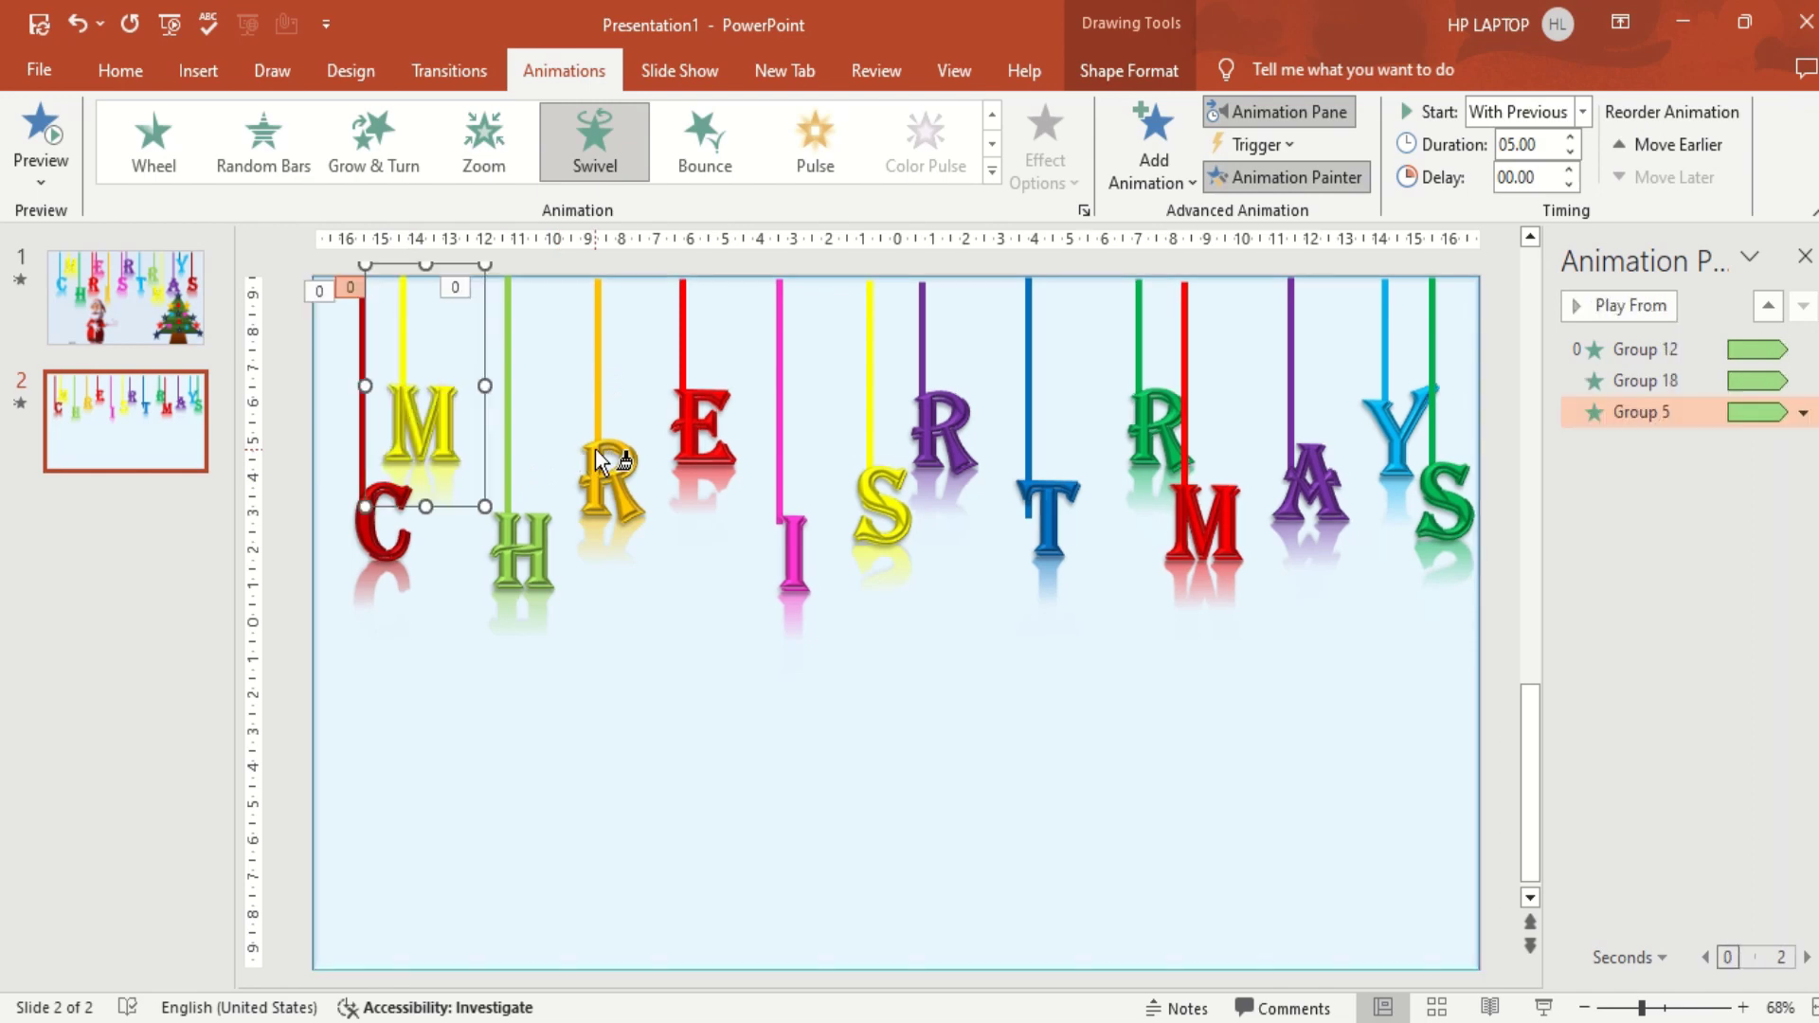
pyautogui.click(595, 449)
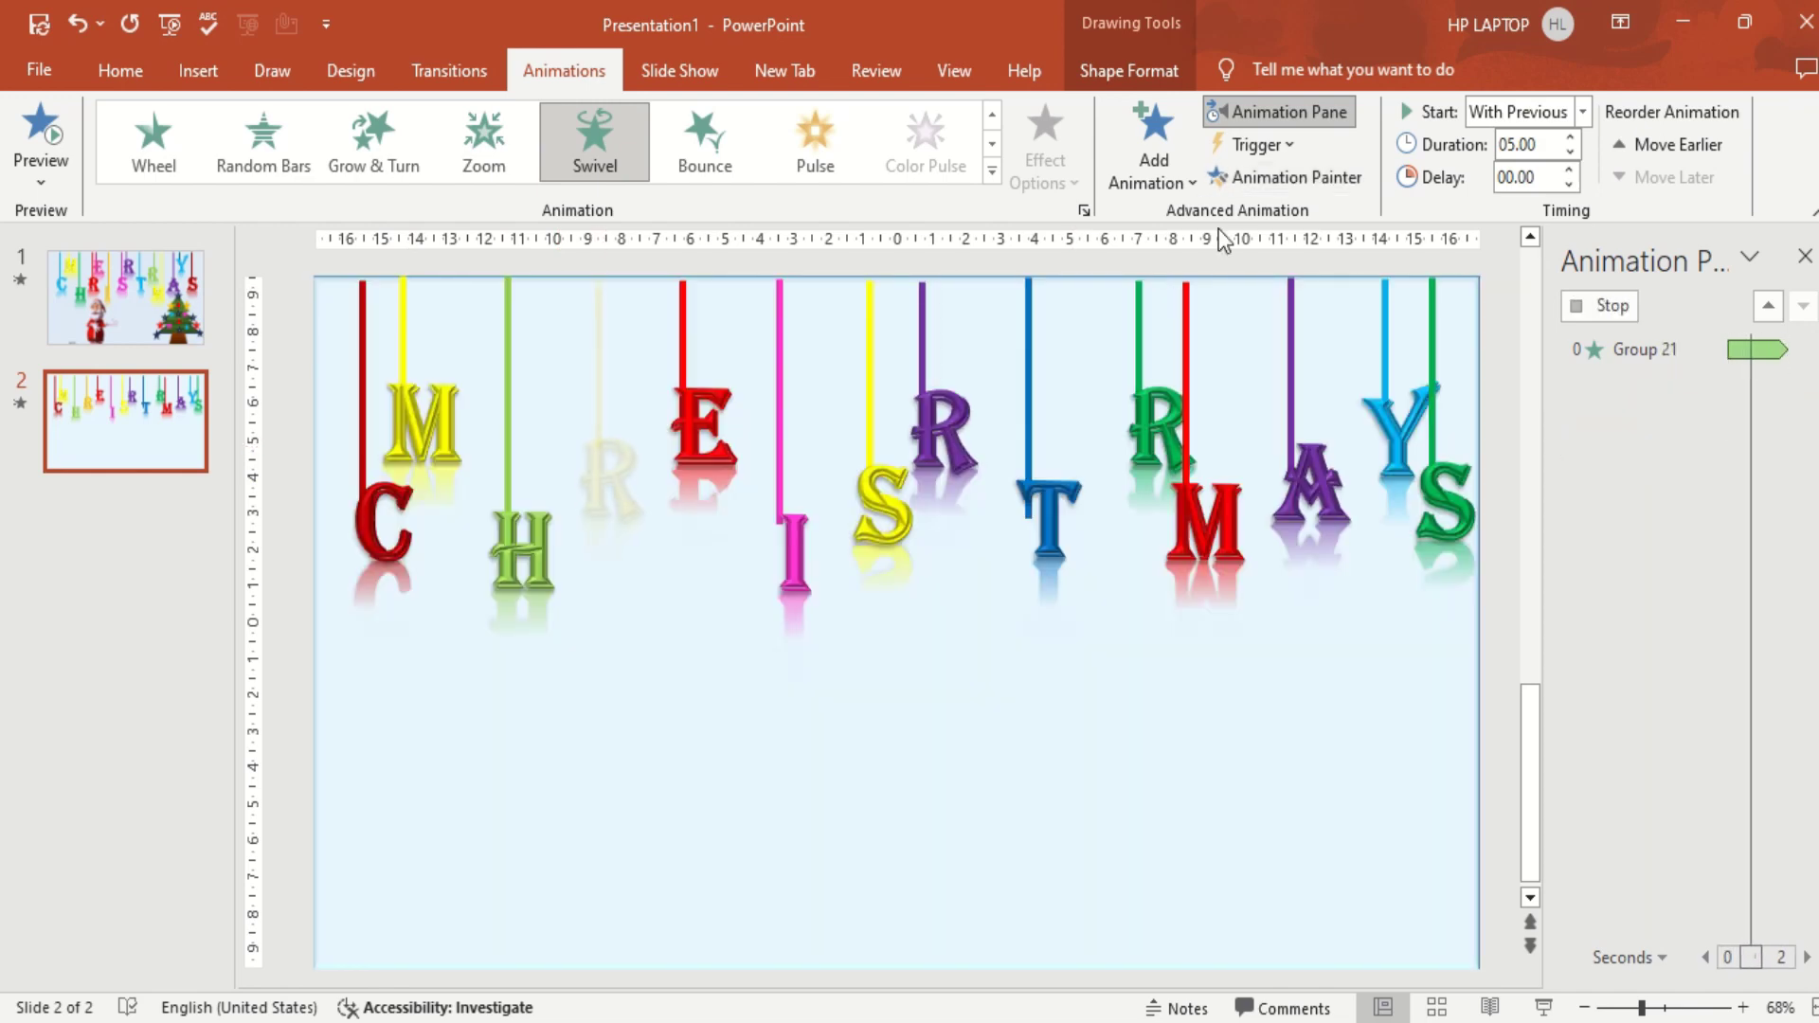
pyautogui.click(1264, 174)
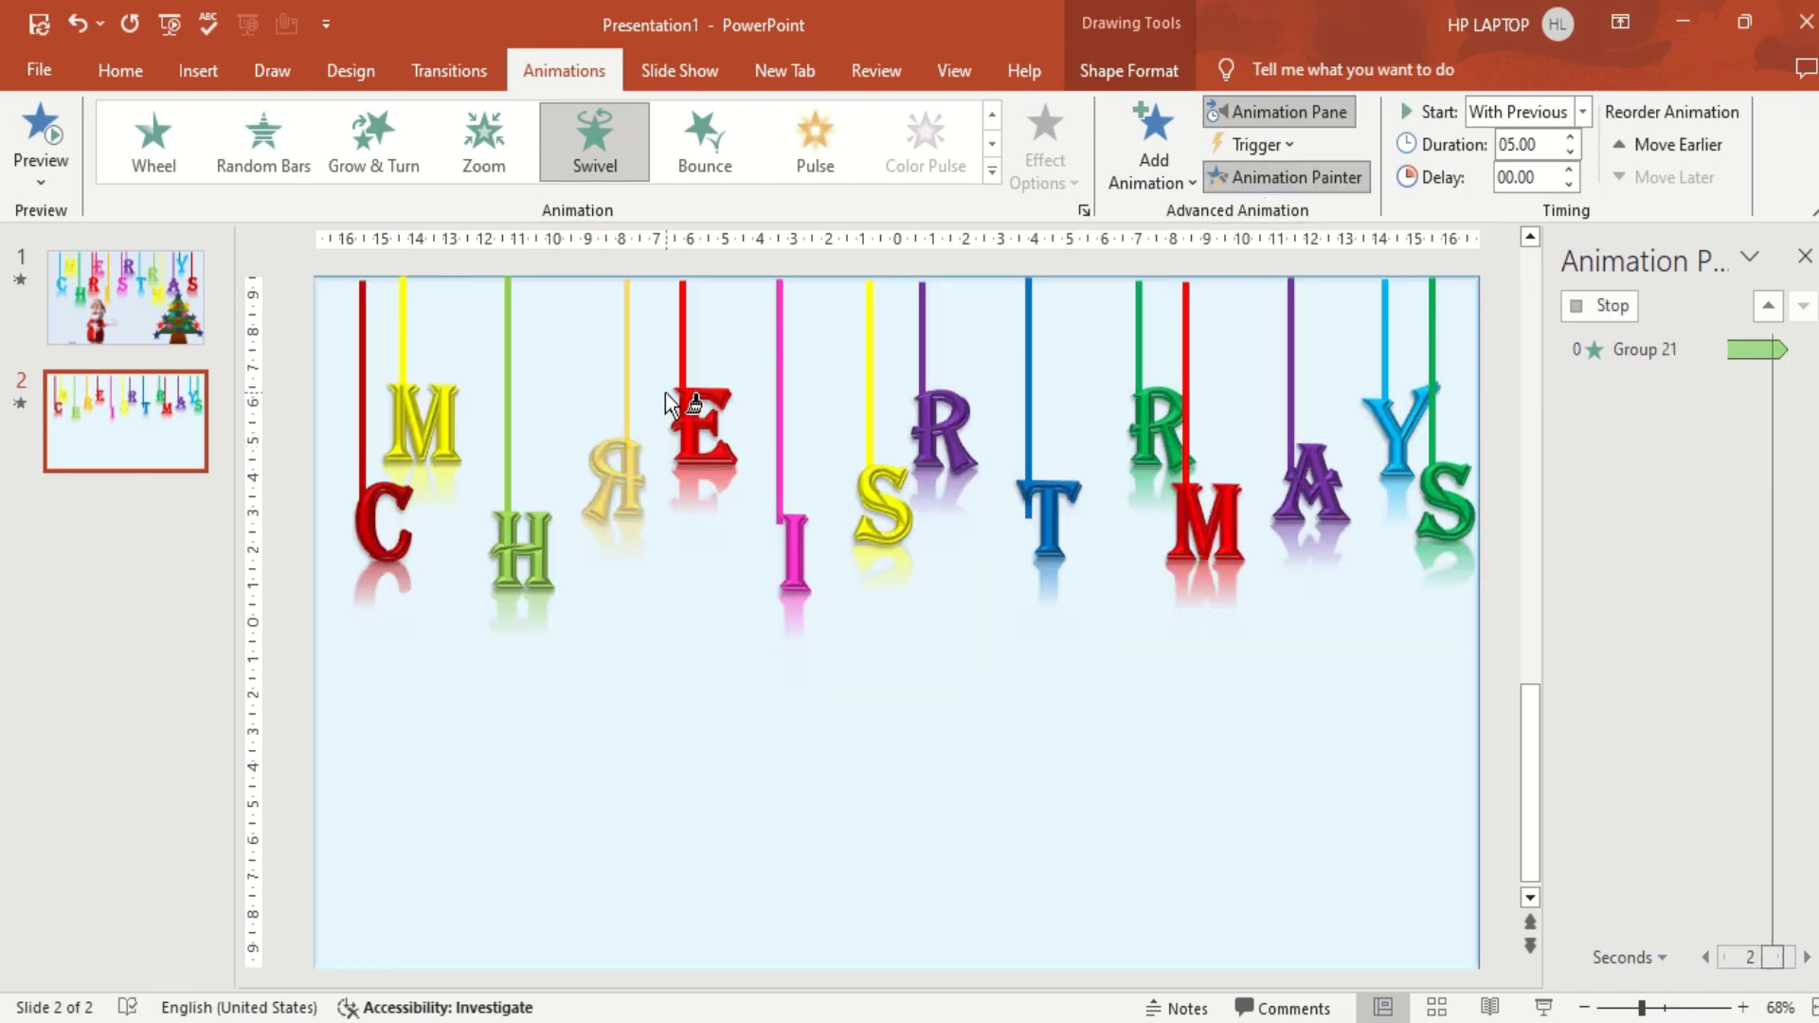
pyautogui.click(695, 388)
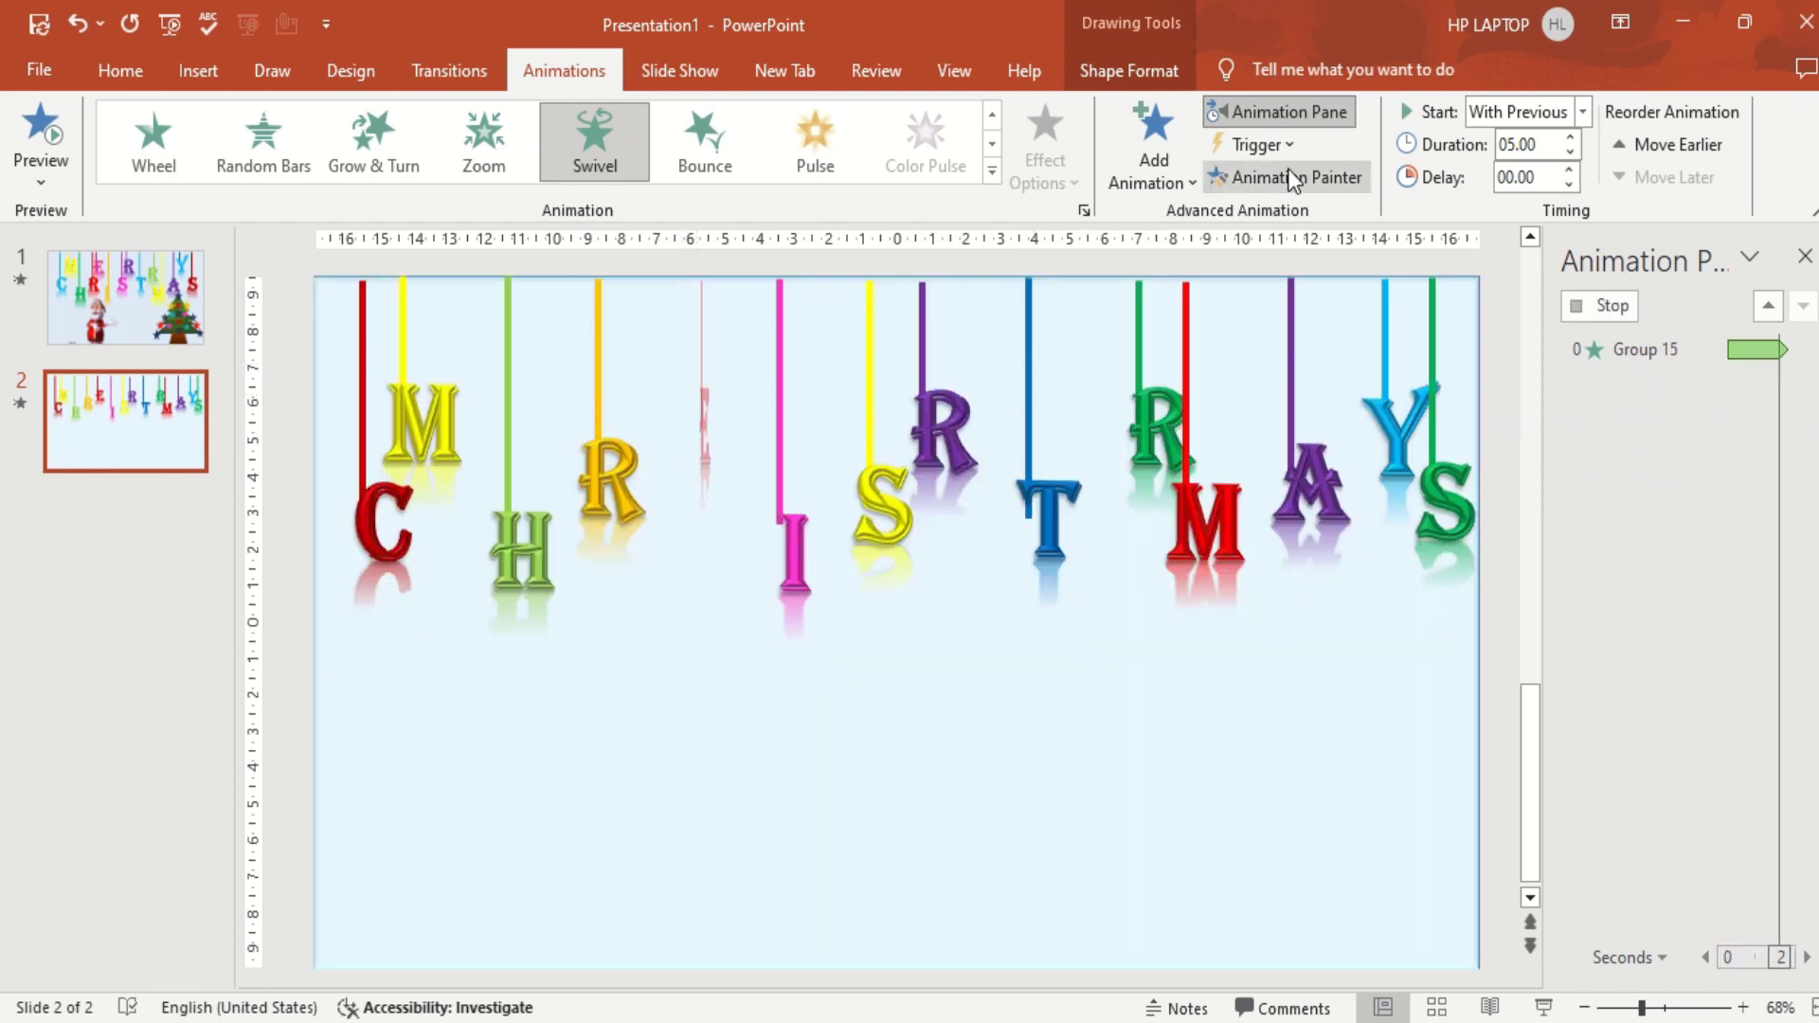
# Paint the Swivel animation onto the pink I, yellow S and purple R.
pyautogui.click(1287, 176)
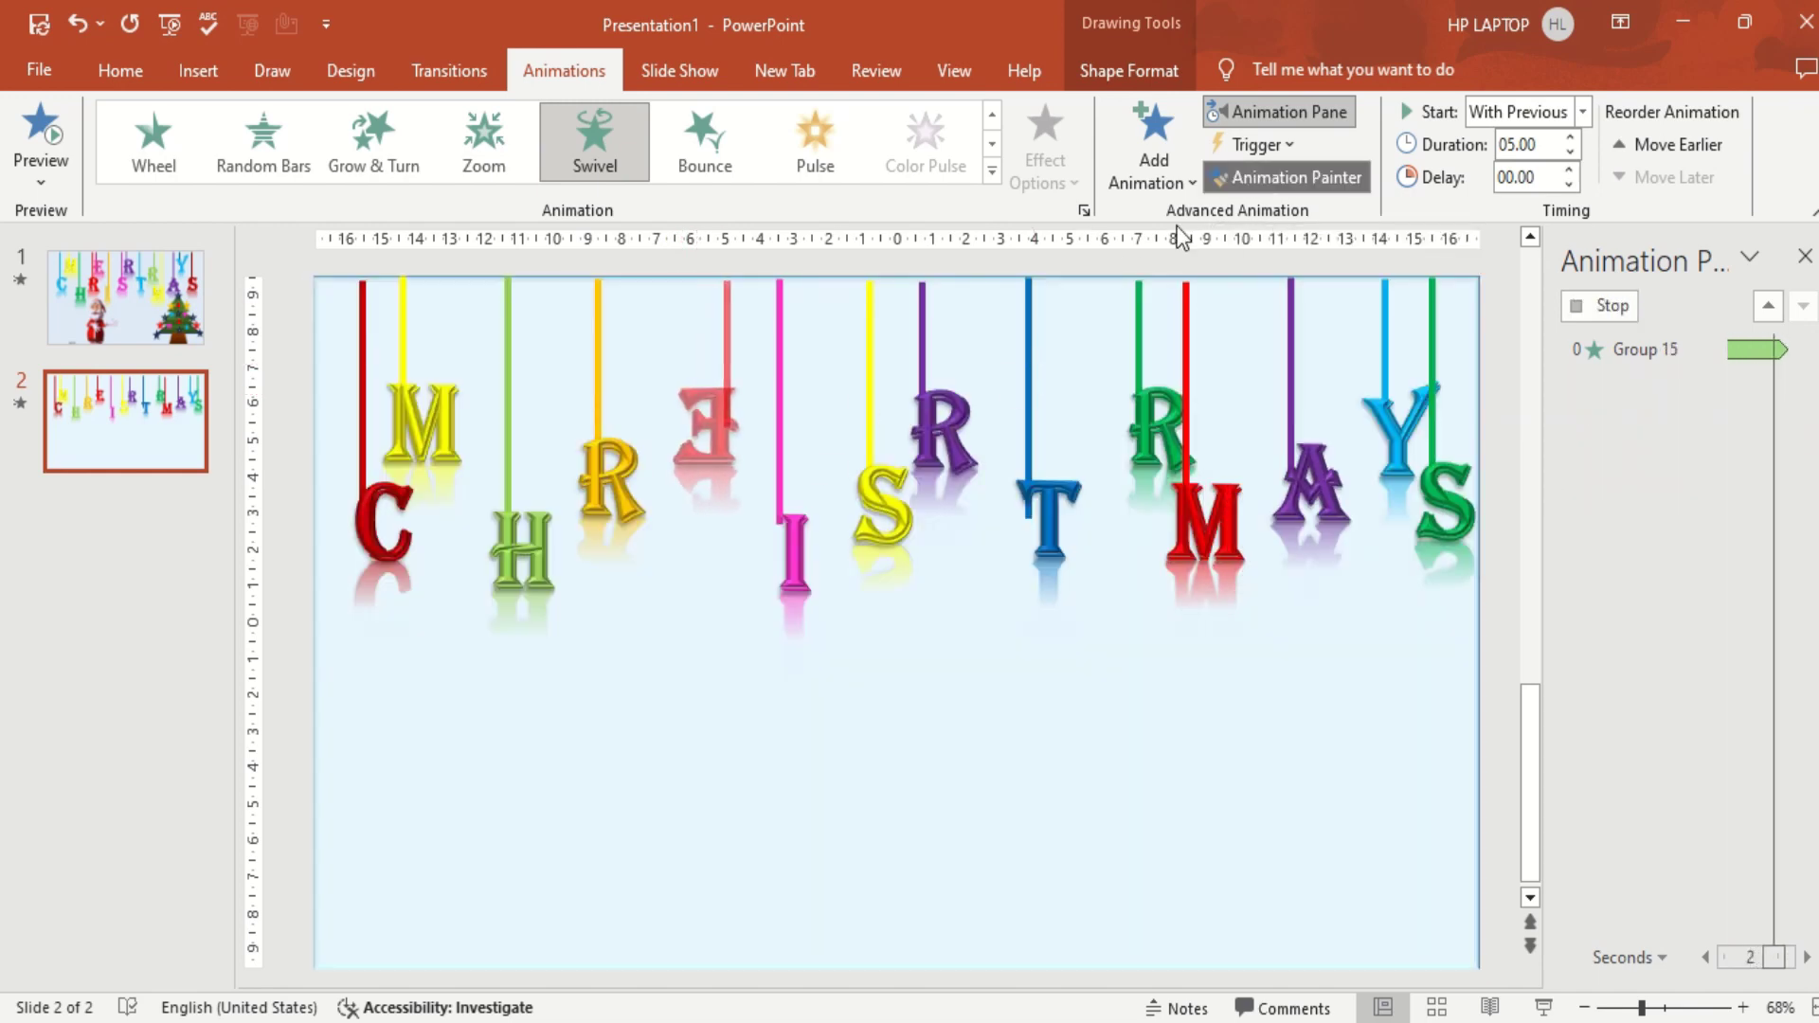
pyautogui.click(790, 536)
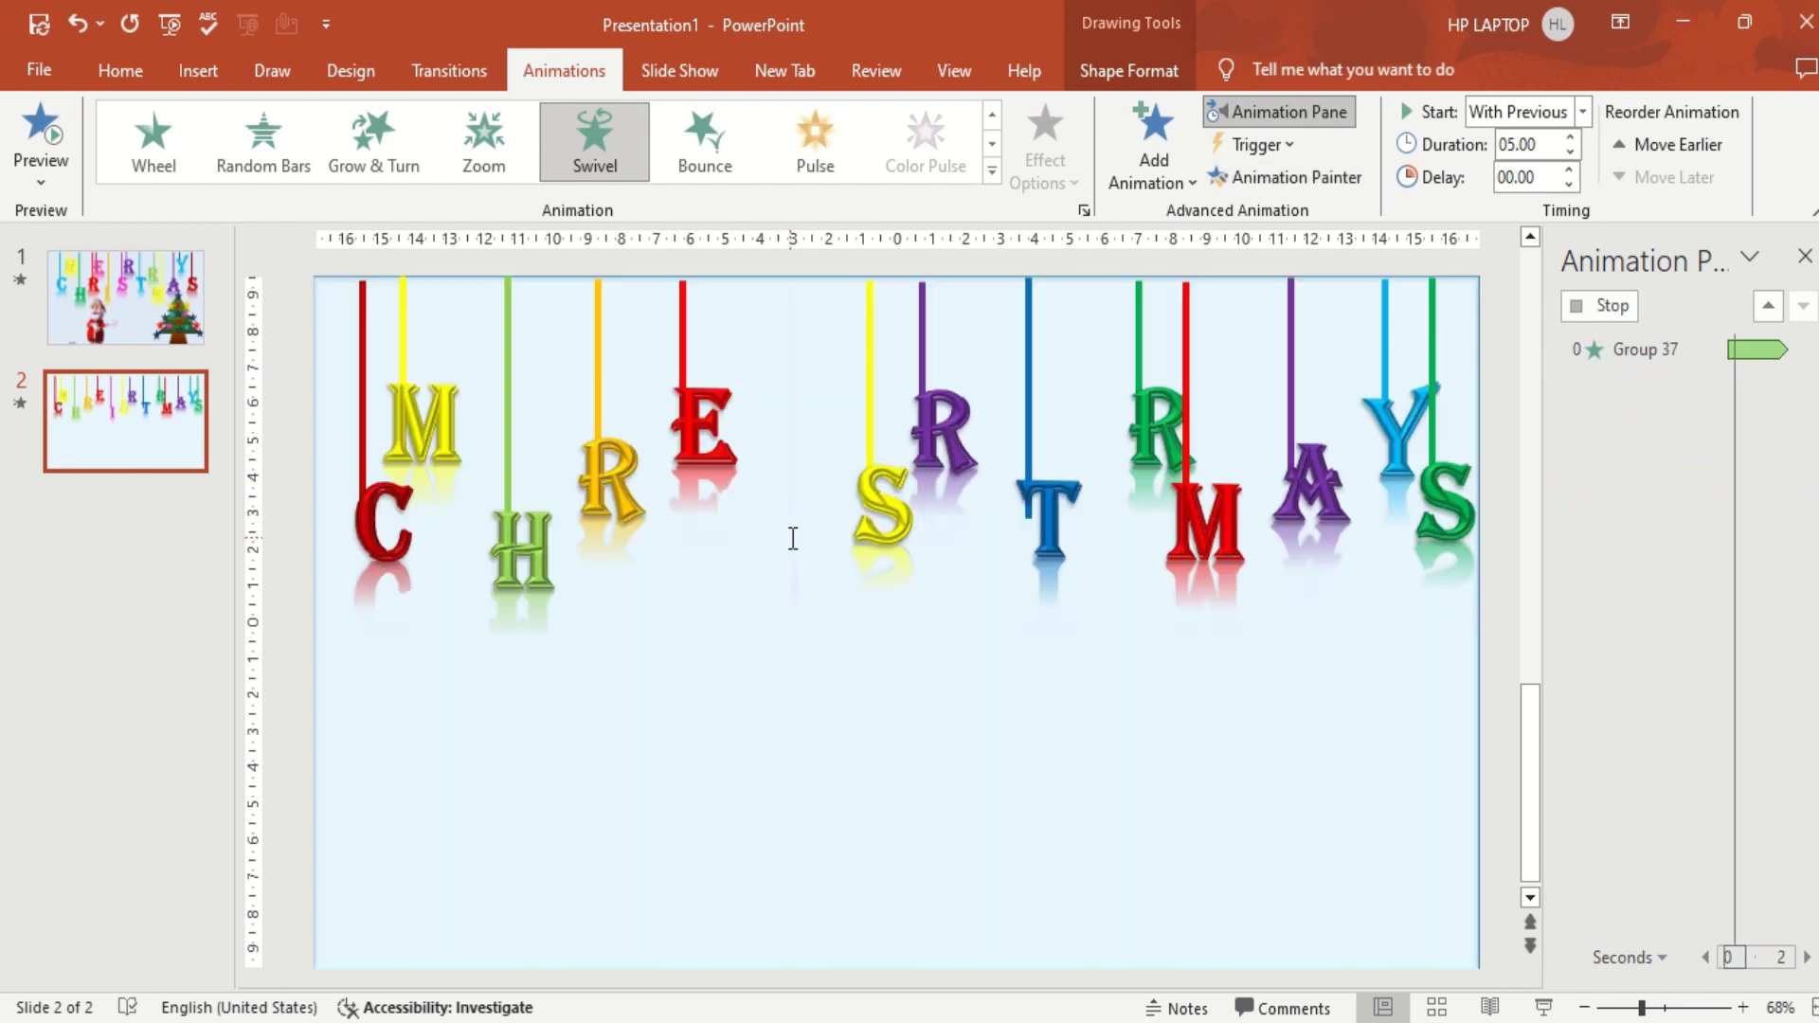
pyautogui.click(1264, 178)
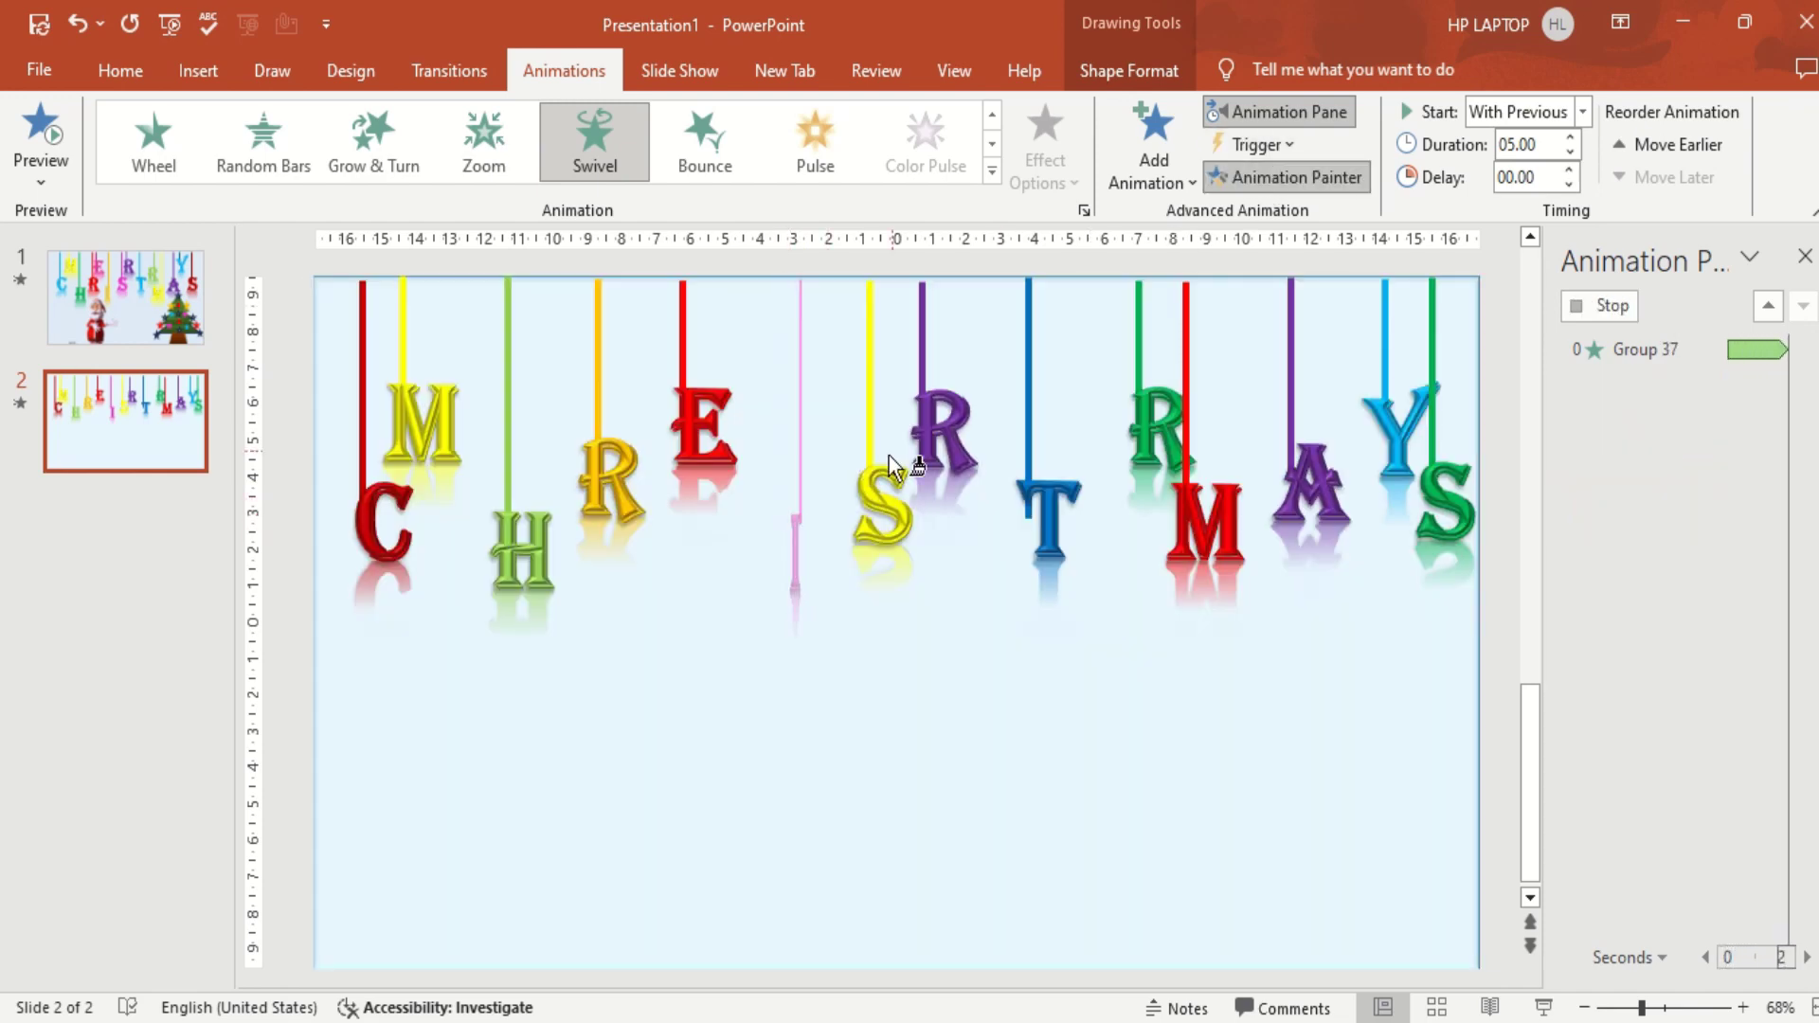
pyautogui.click(879, 464)
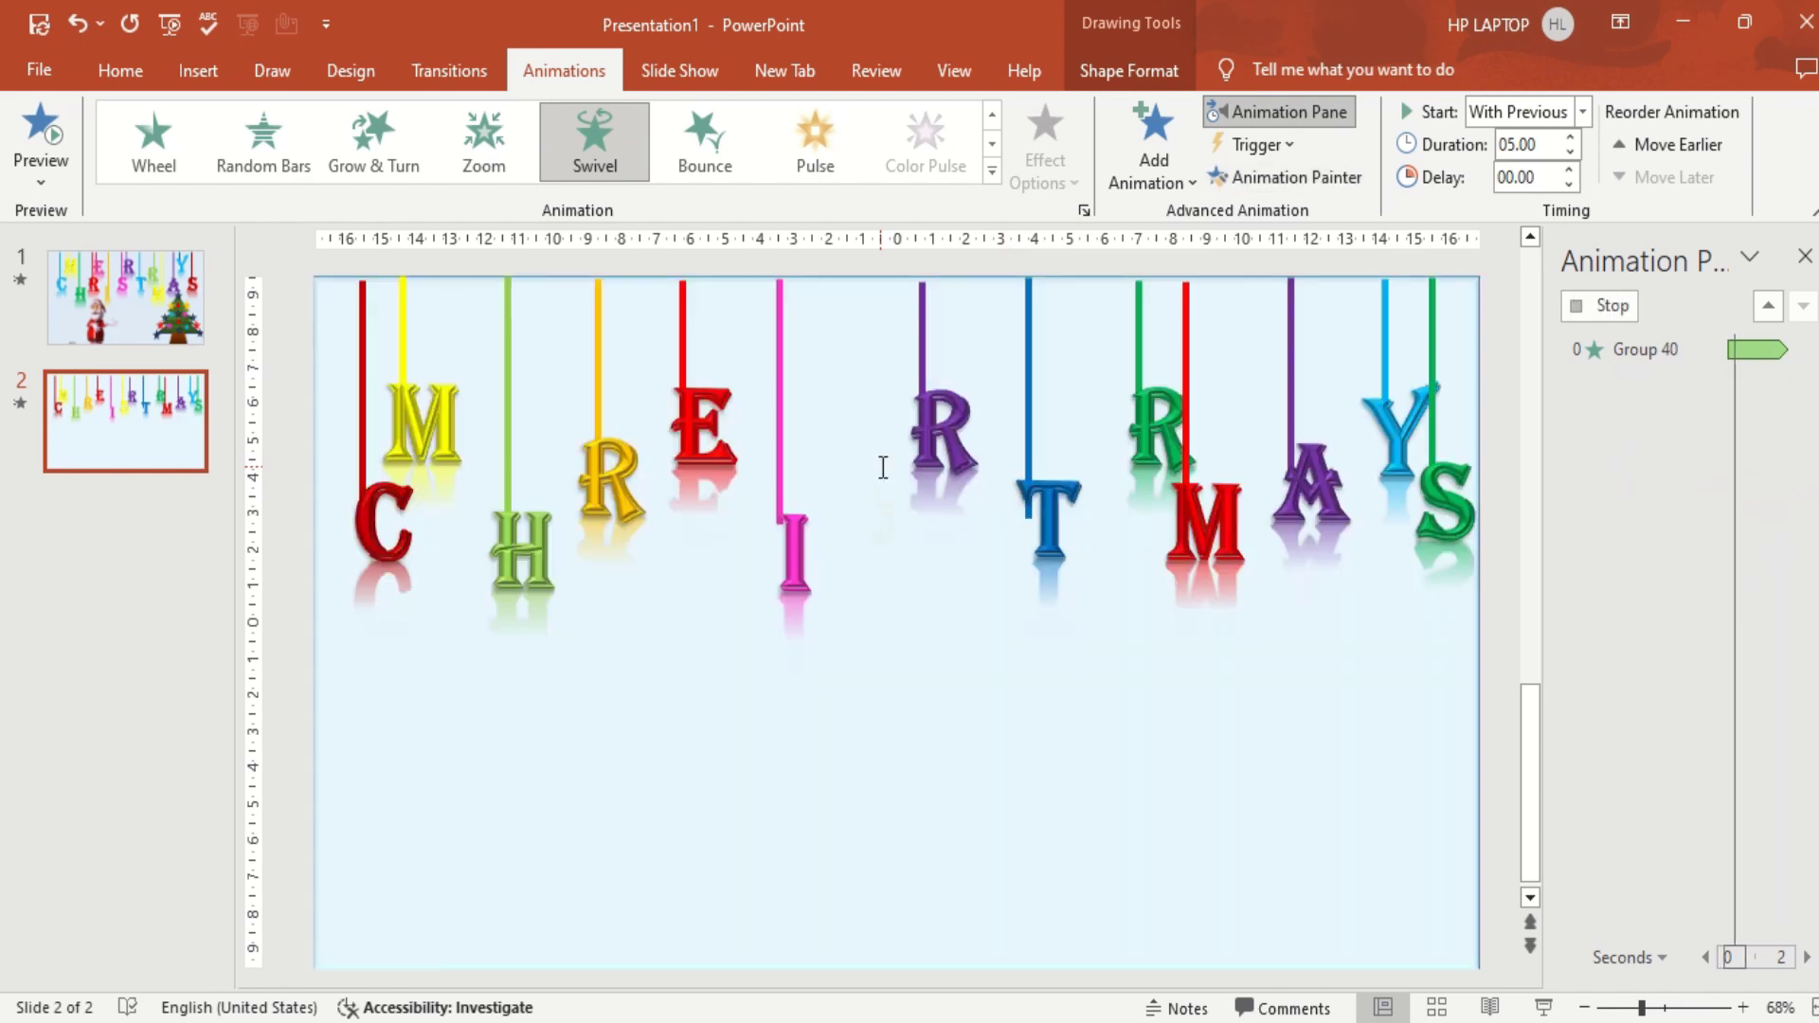
pyautogui.click(1297, 170)
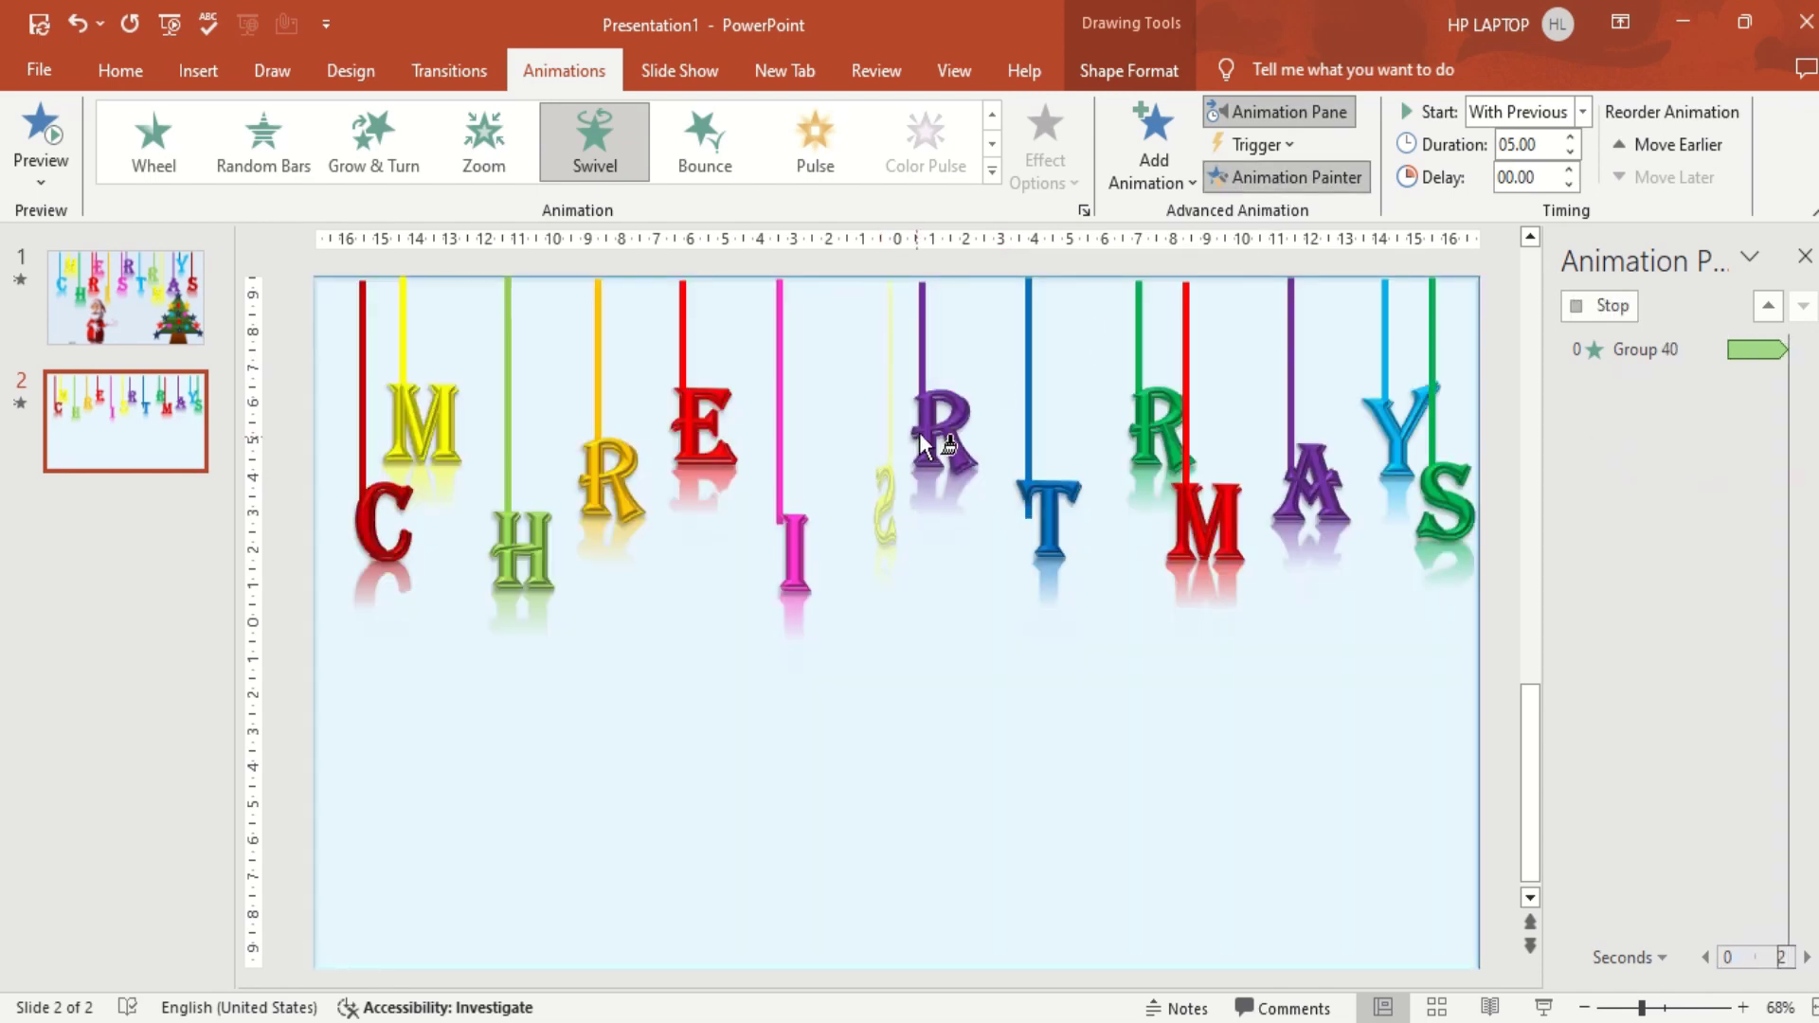
pyautogui.click(938, 417)
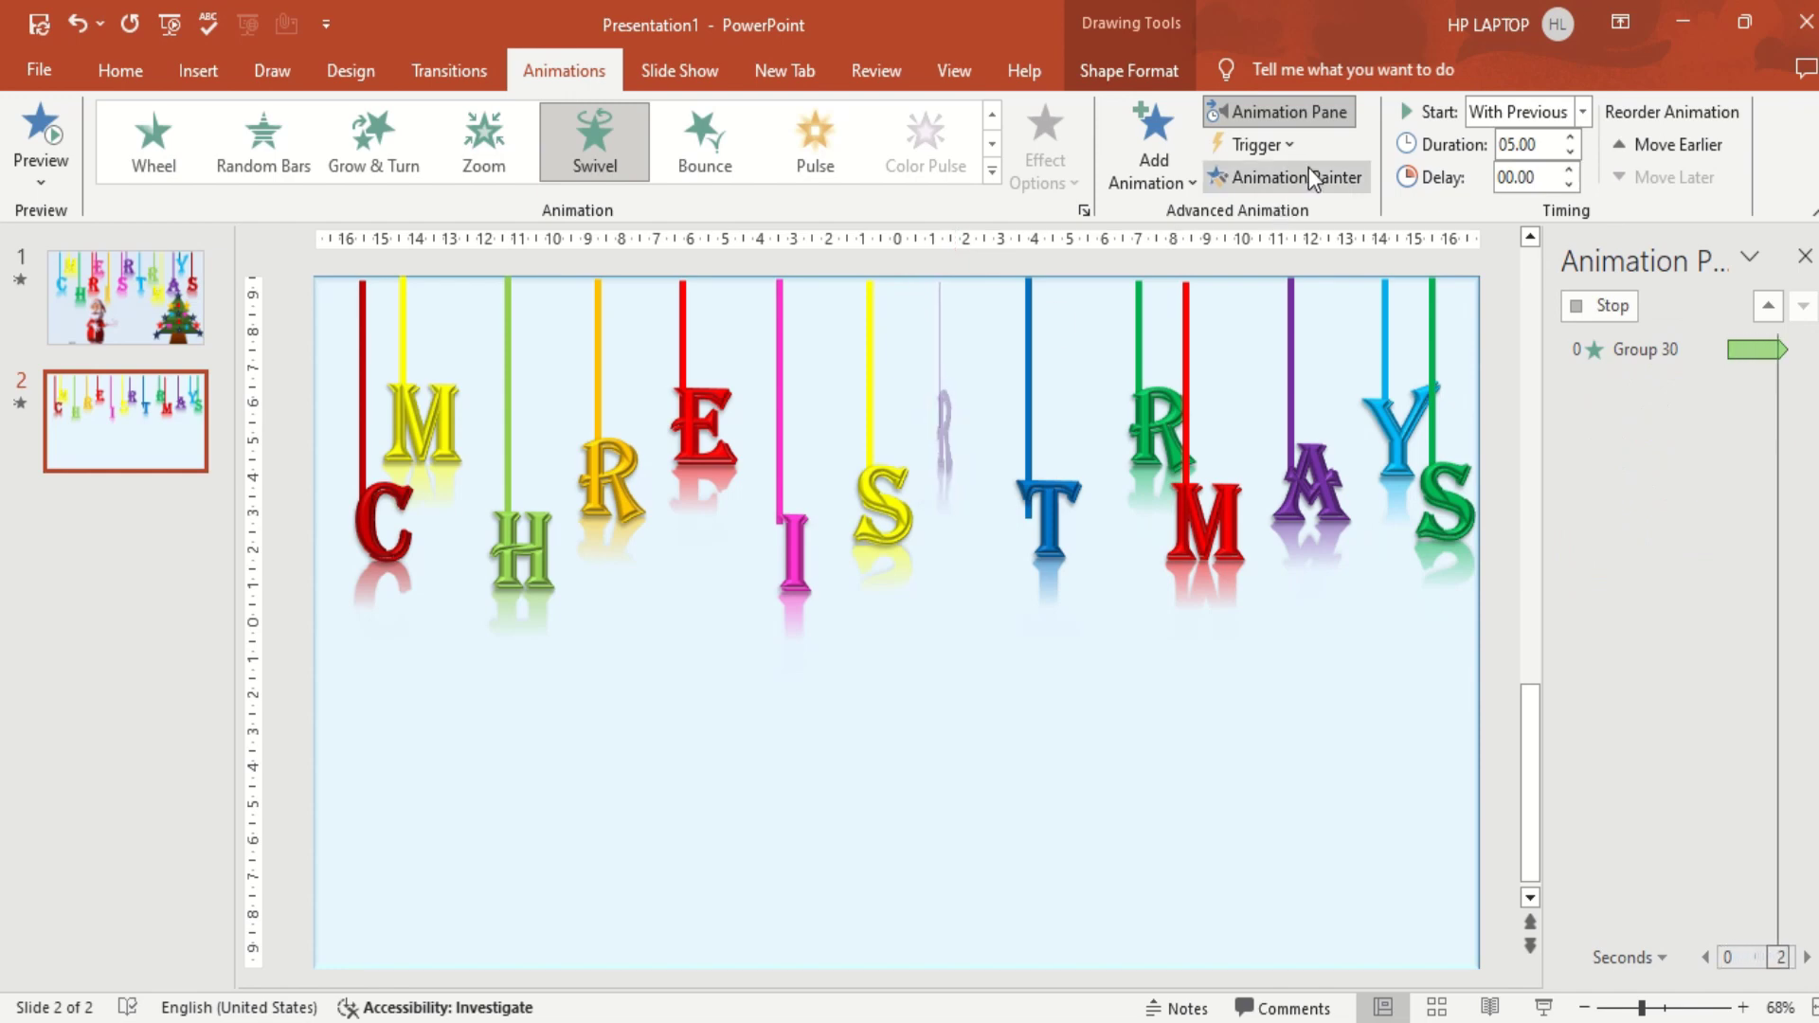
pyautogui.click(1303, 173)
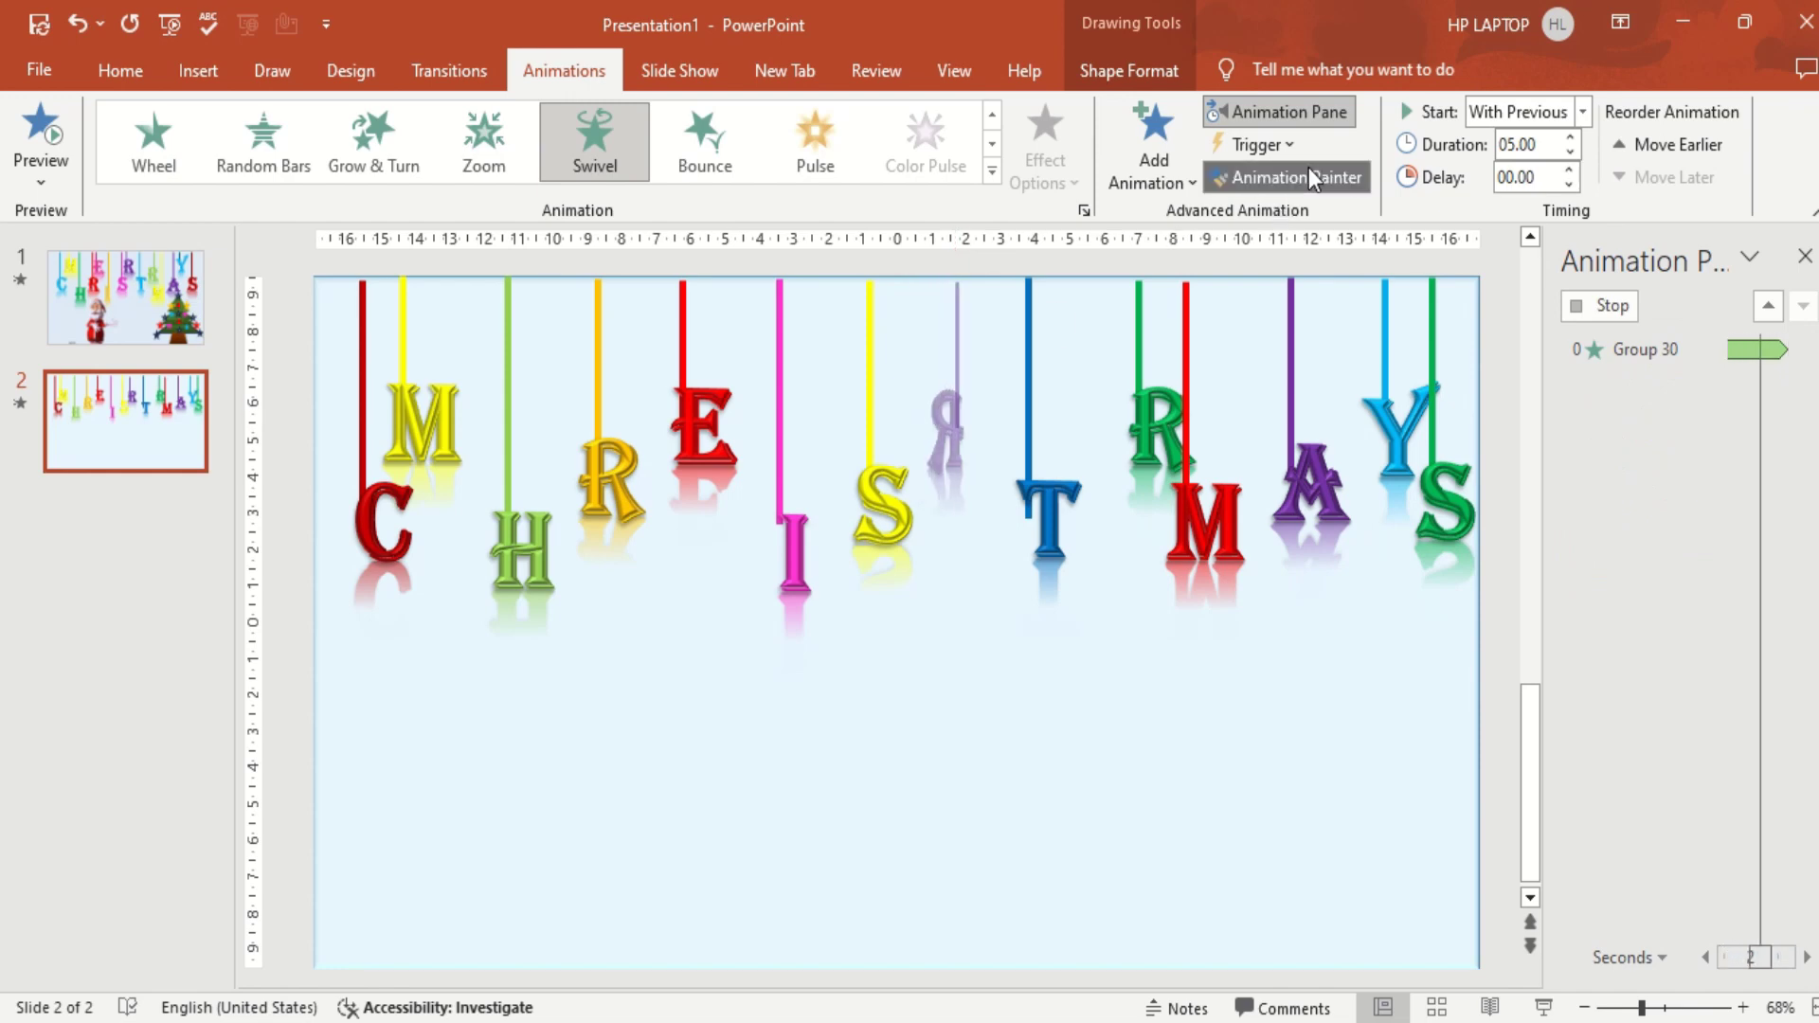
# Paint the Swivel animation onto the blue T, green R, red M, purple A, blue Y and green S.
pyautogui.click(1046, 498)
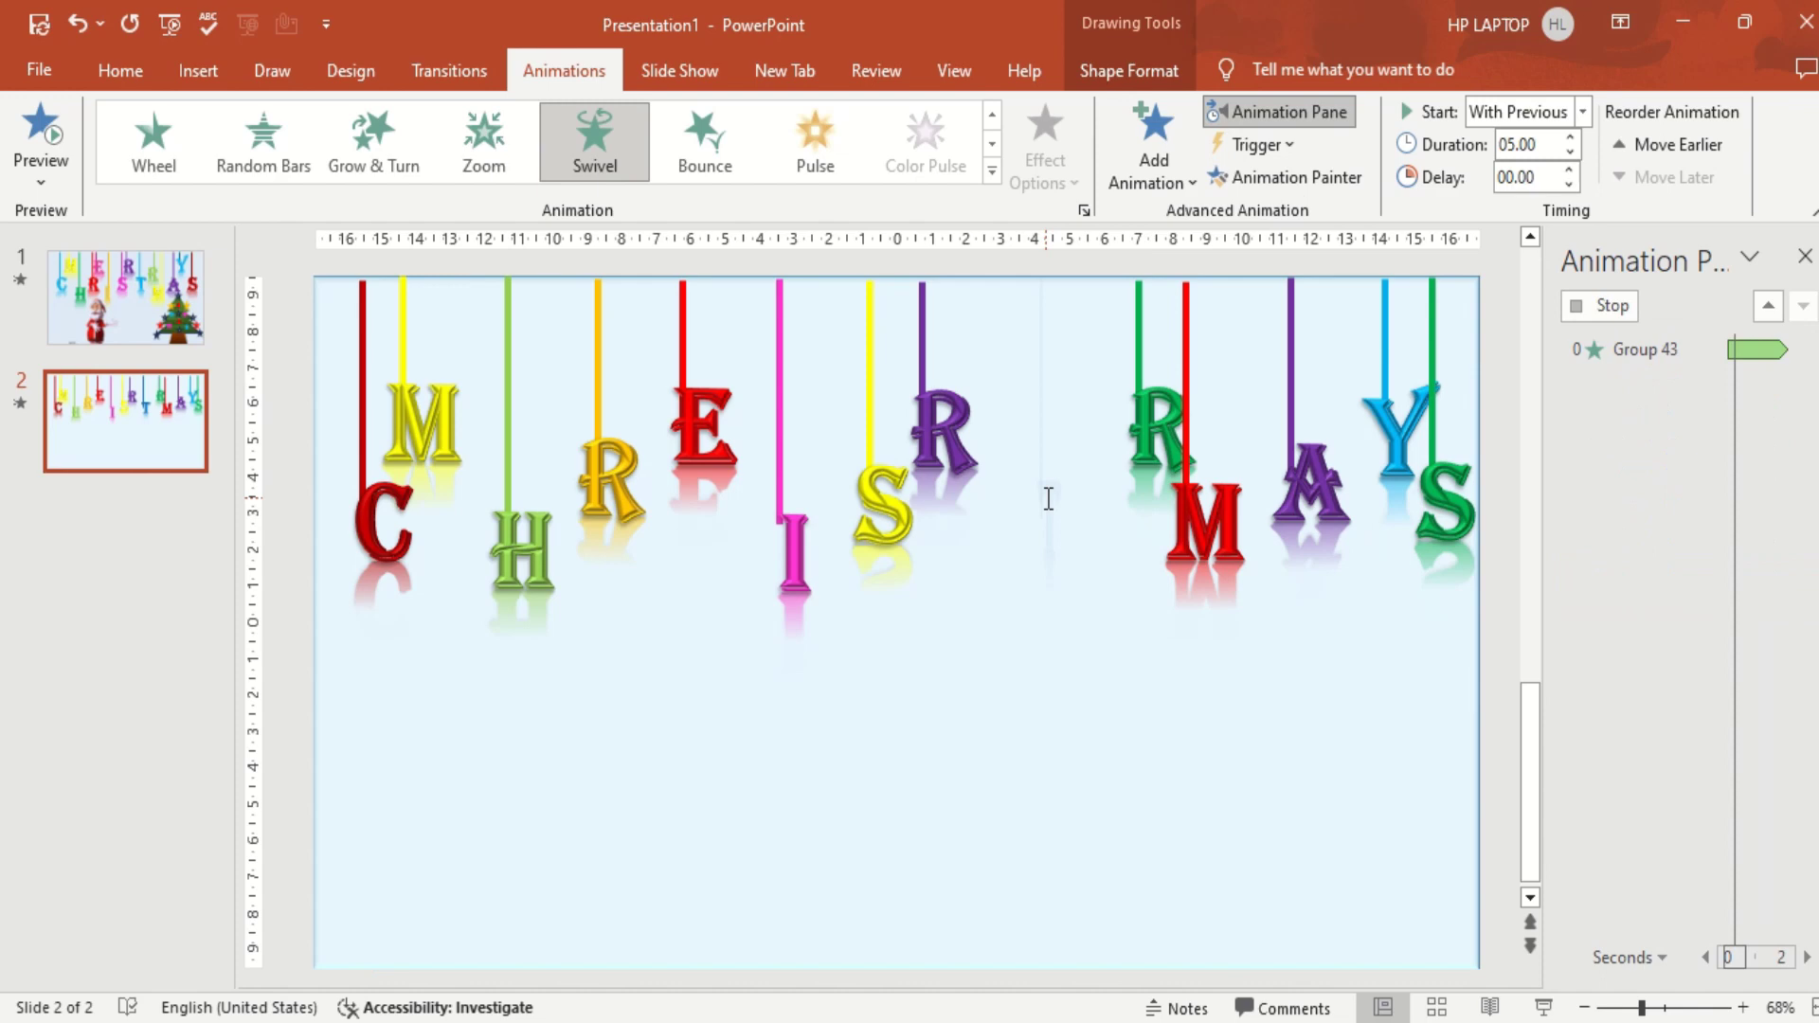
pyautogui.click(1298, 178)
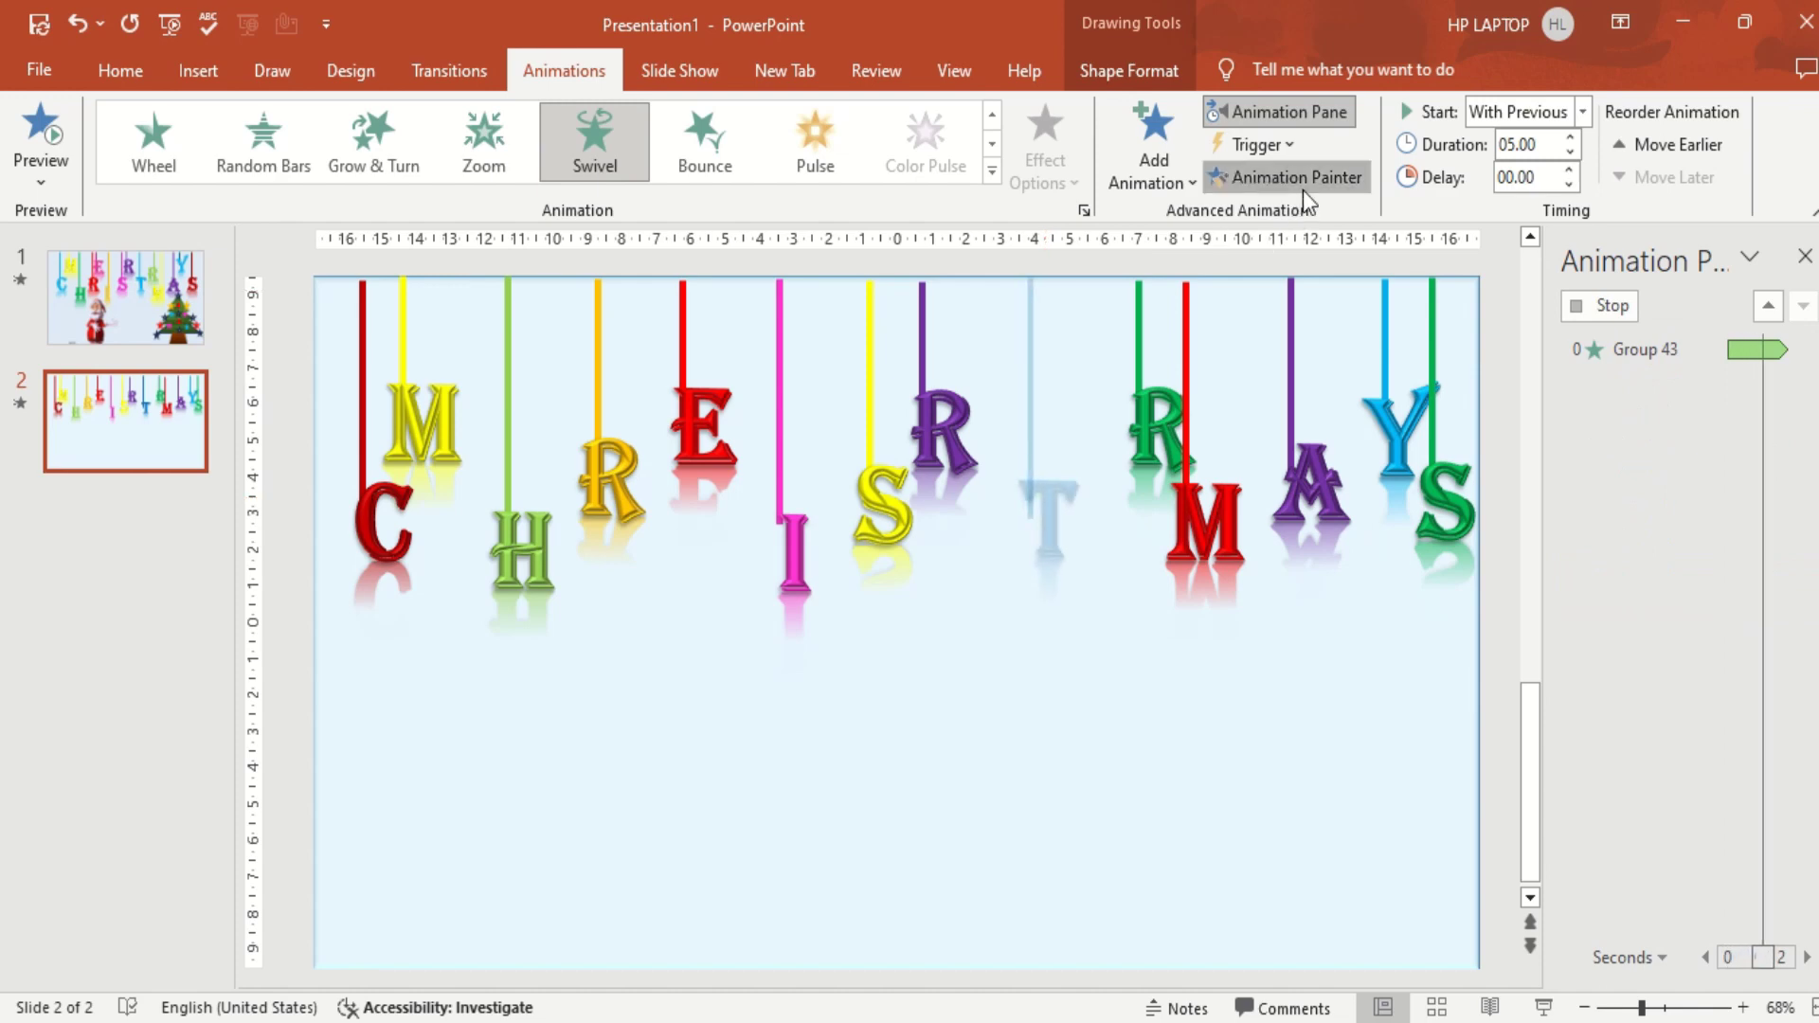
pyautogui.click(1142, 379)
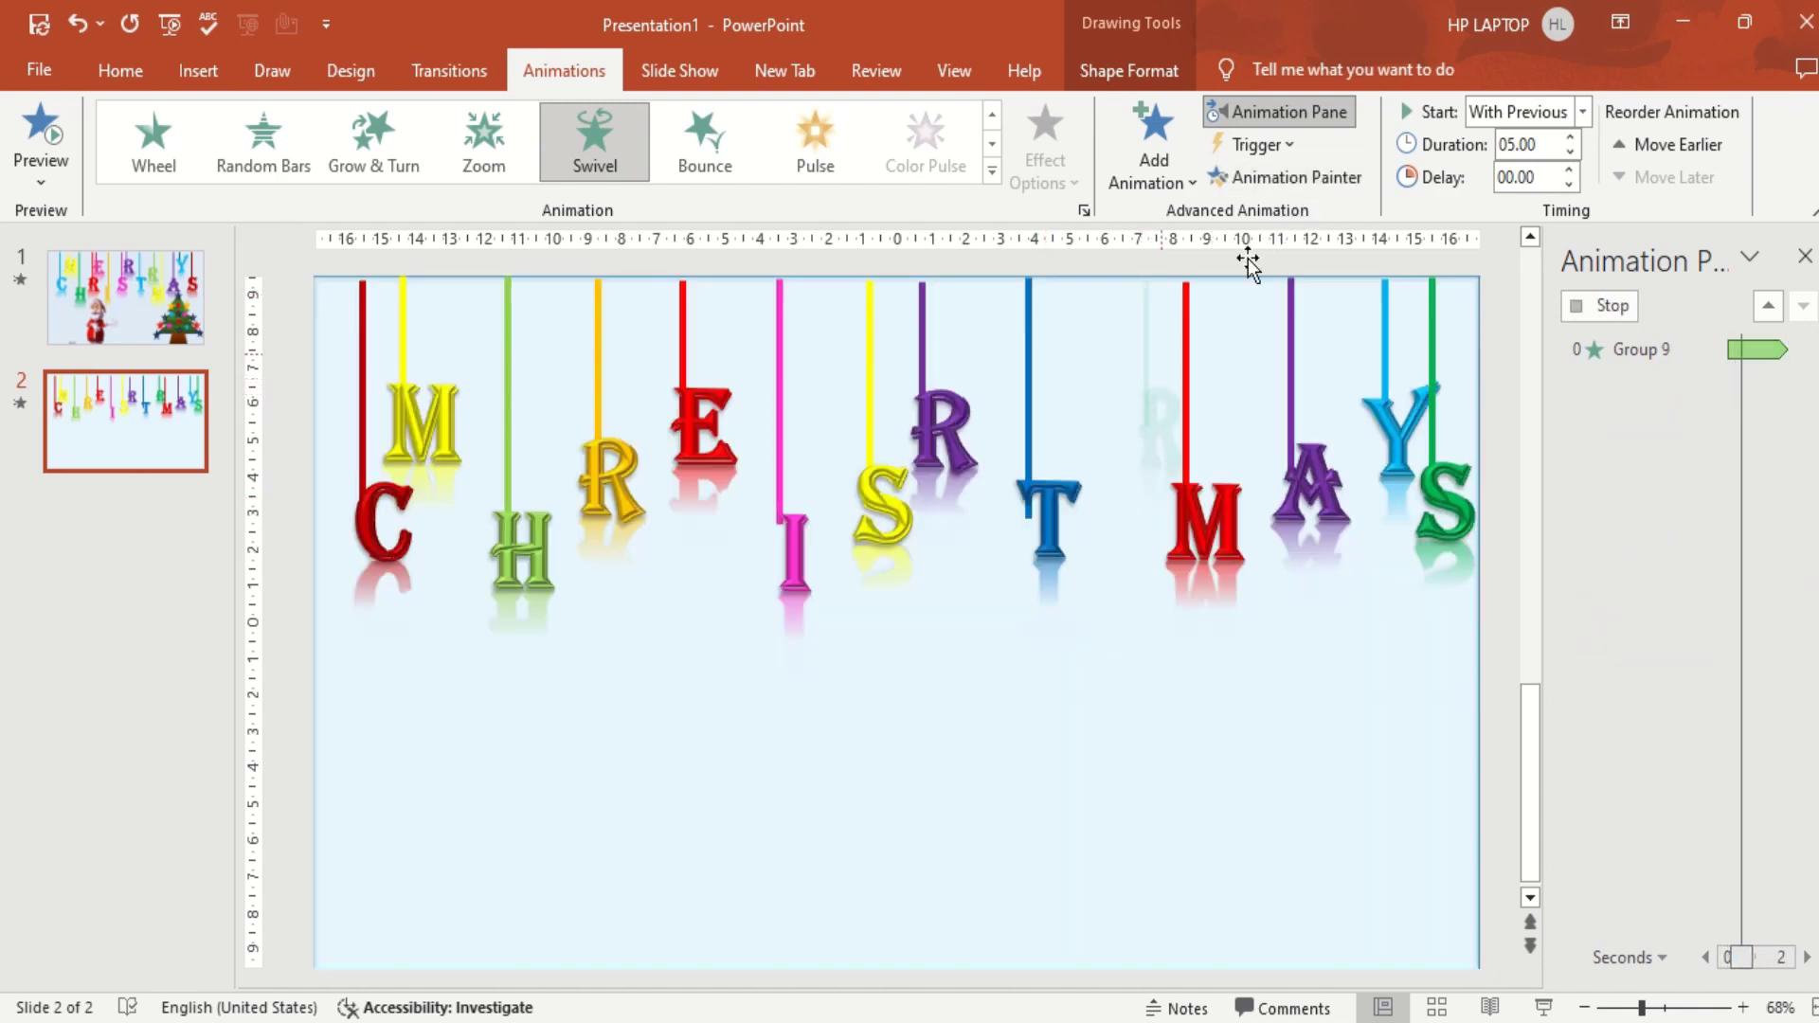
pyautogui.click(1323, 188)
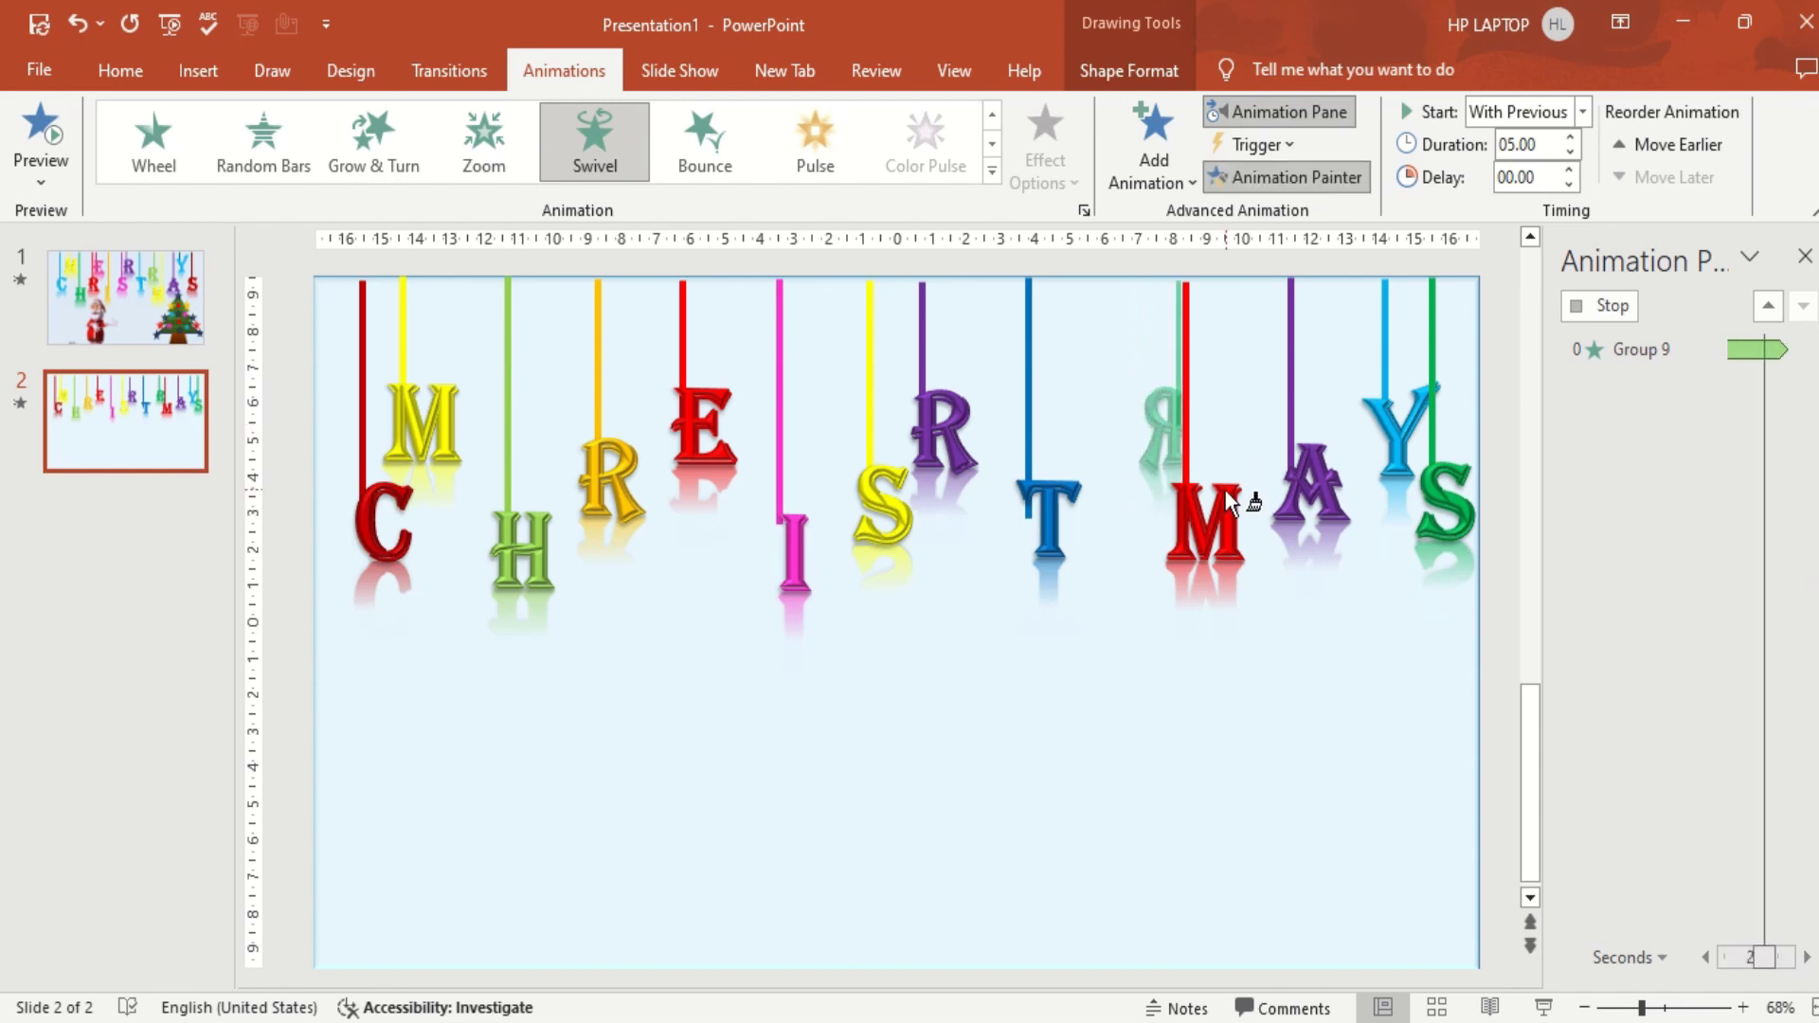
pyautogui.click(1229, 546)
pyautogui.click(1330, 178)
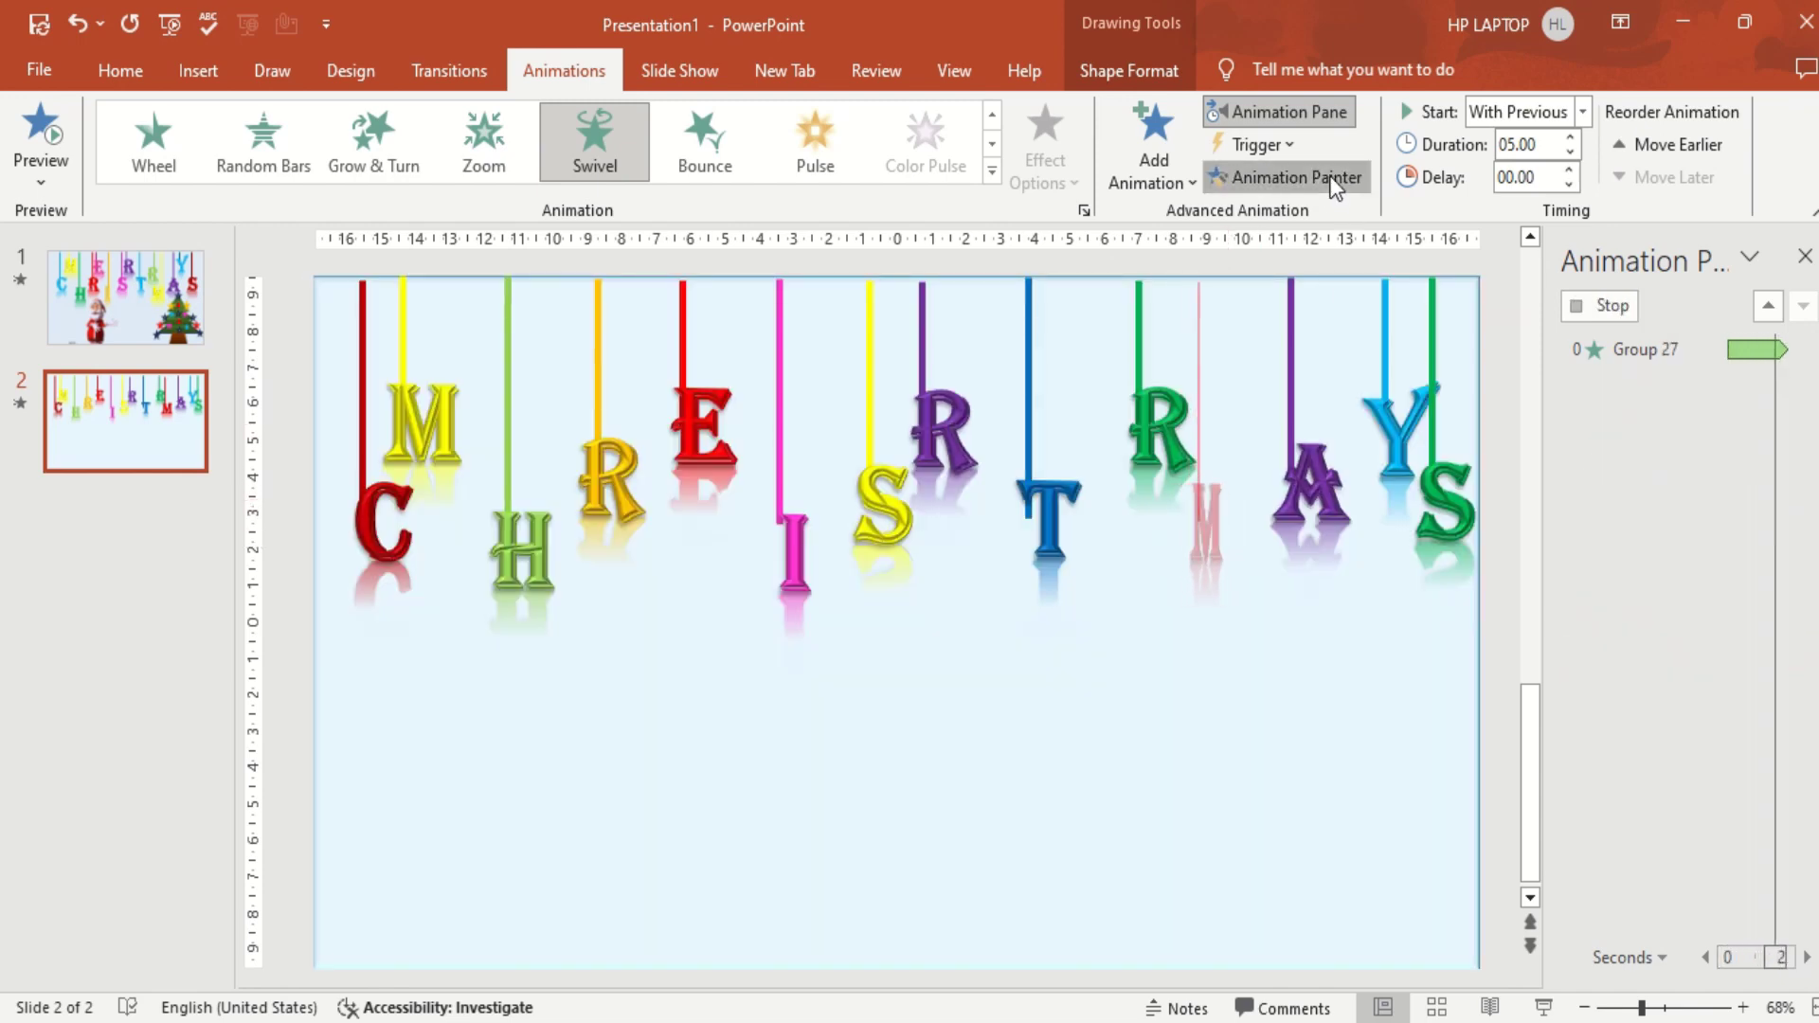
pyautogui.click(1307, 471)
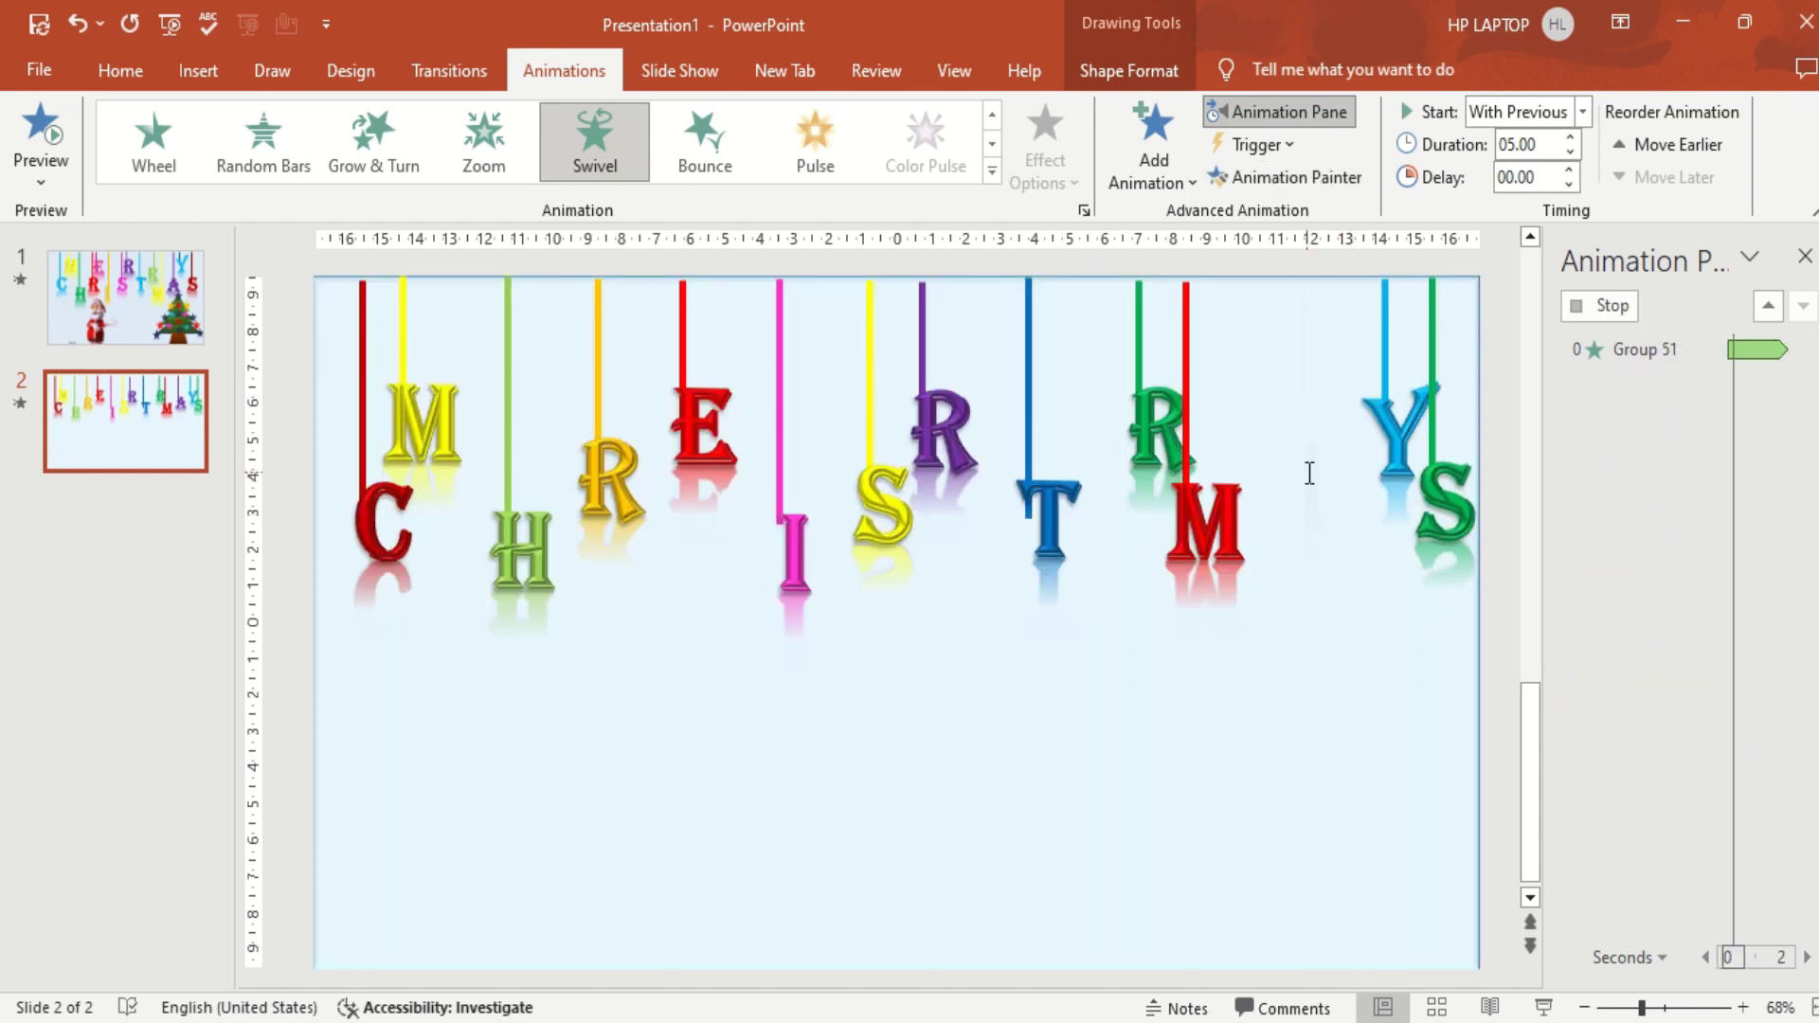
pyautogui.click(1312, 182)
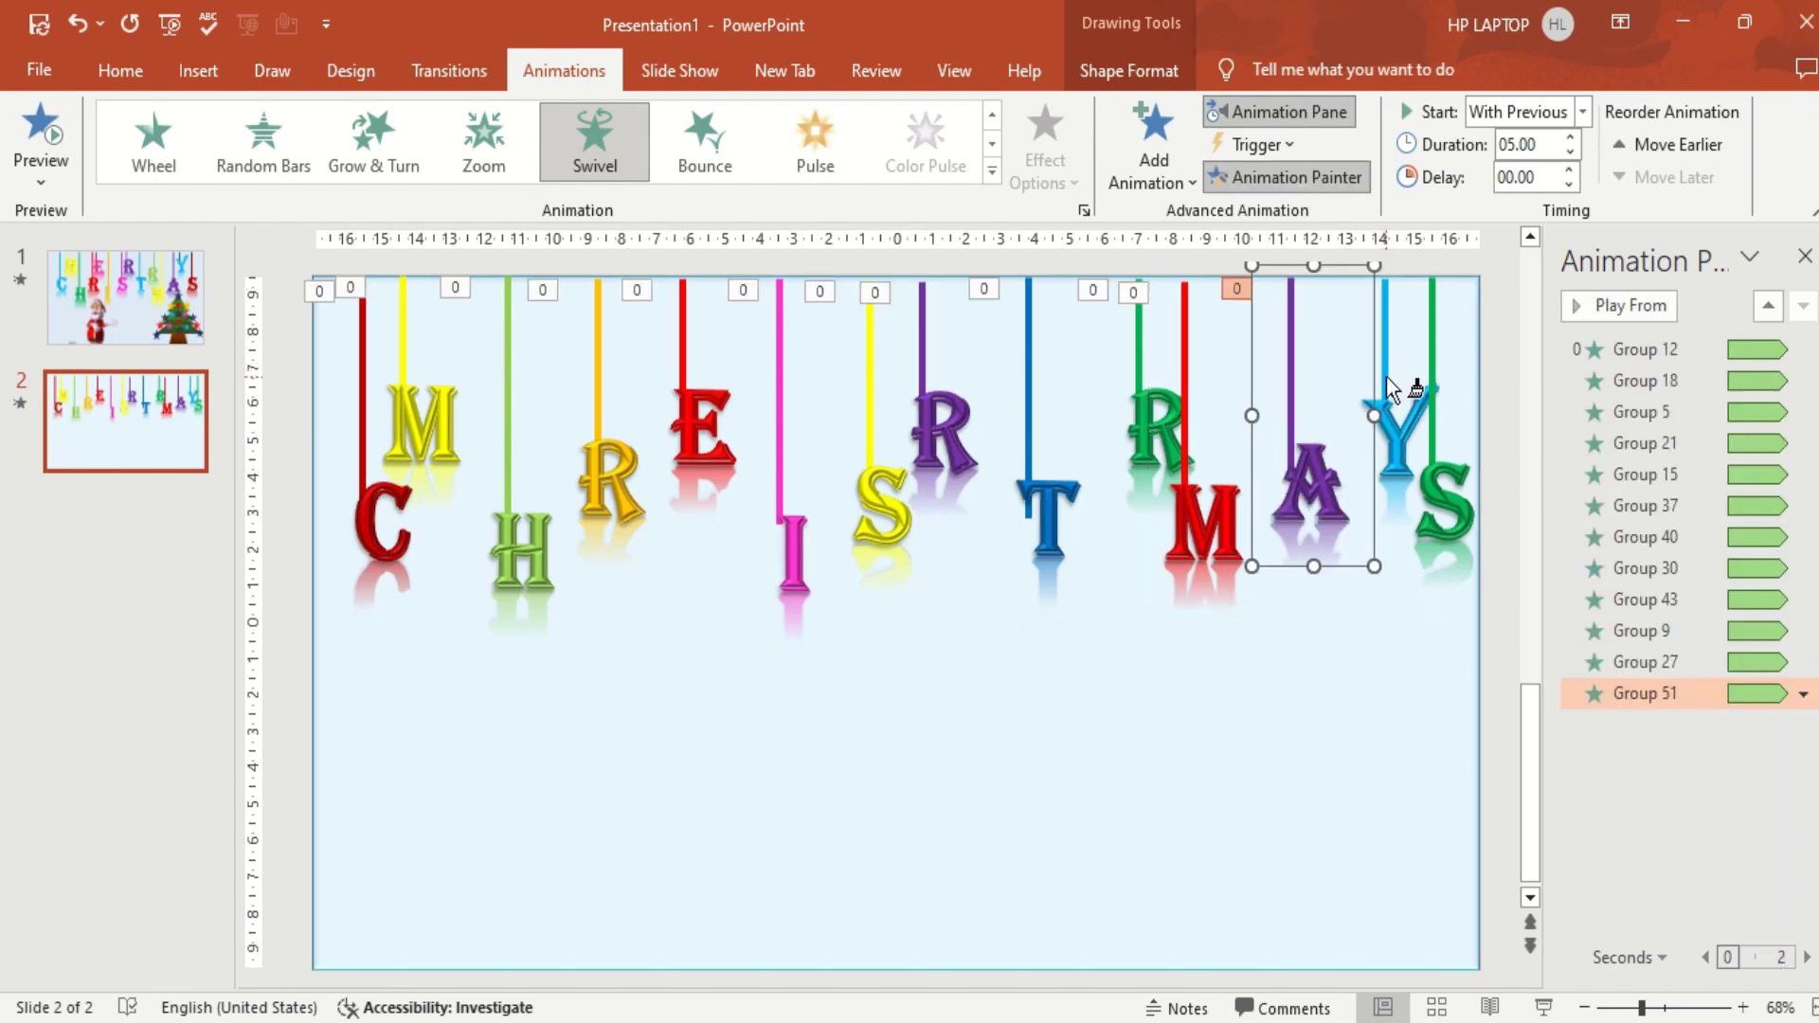
pyautogui.click(1397, 417)
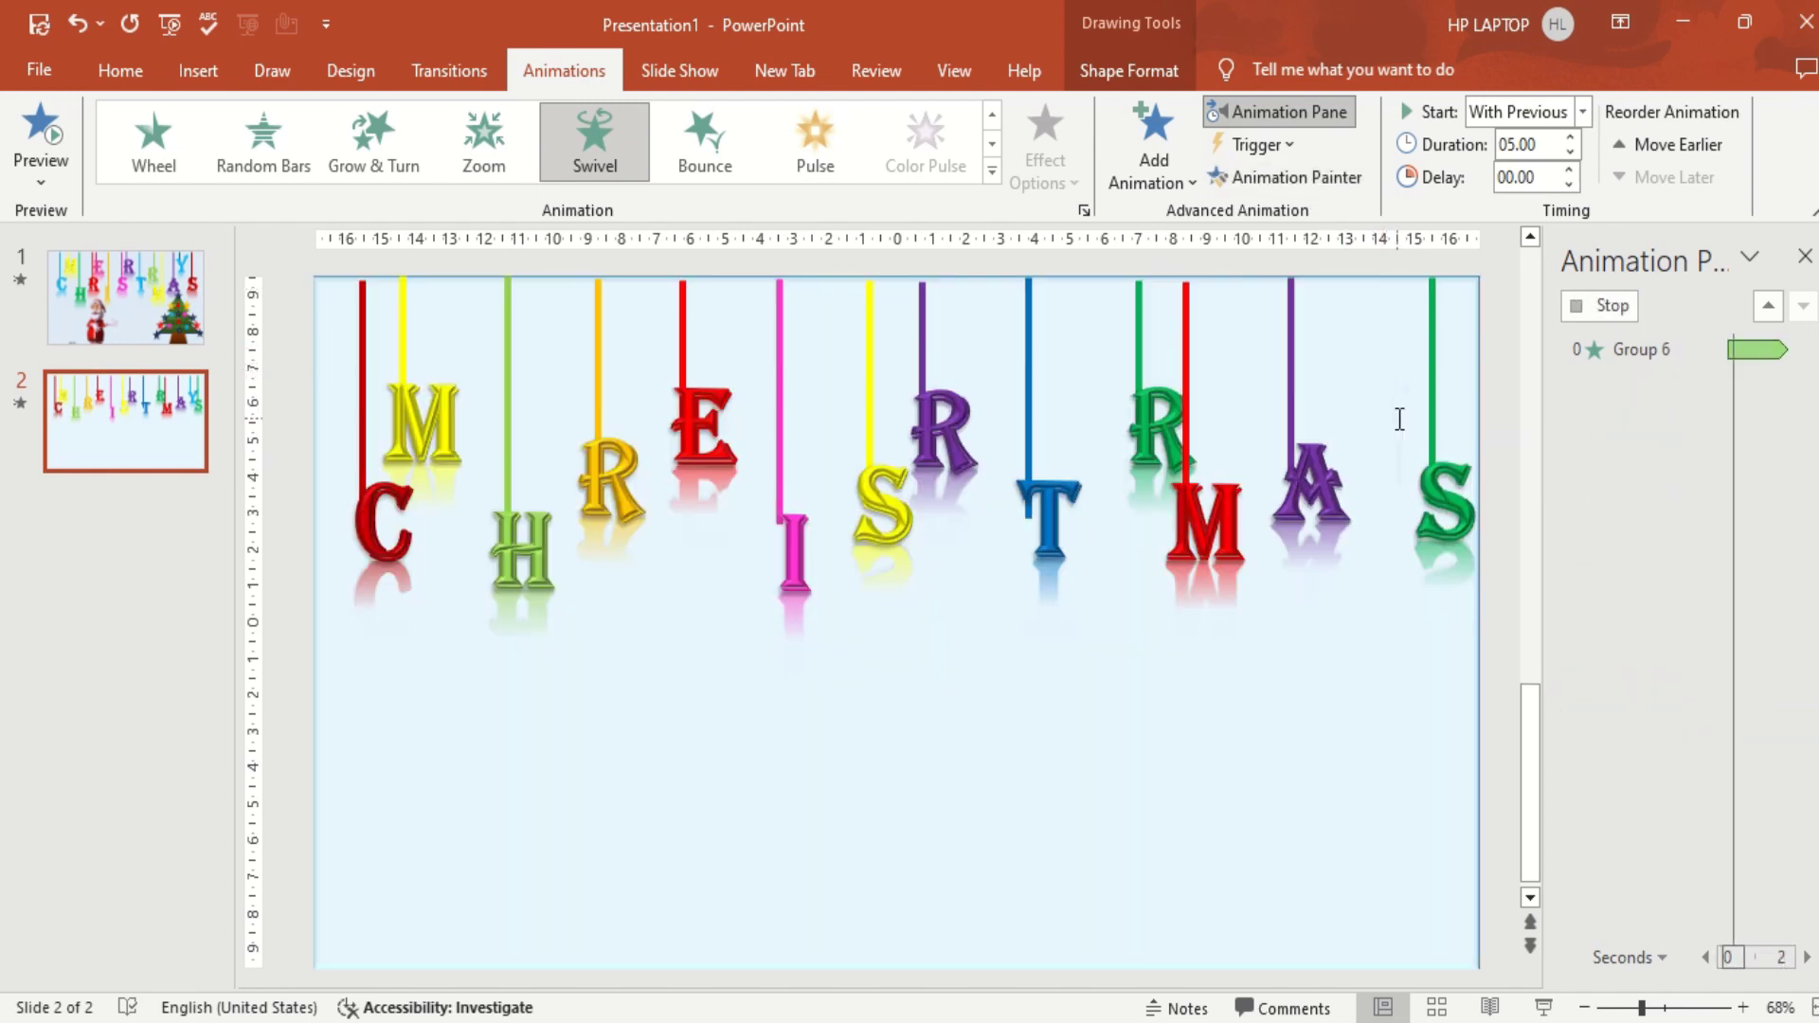
pyautogui.click(1333, 182)
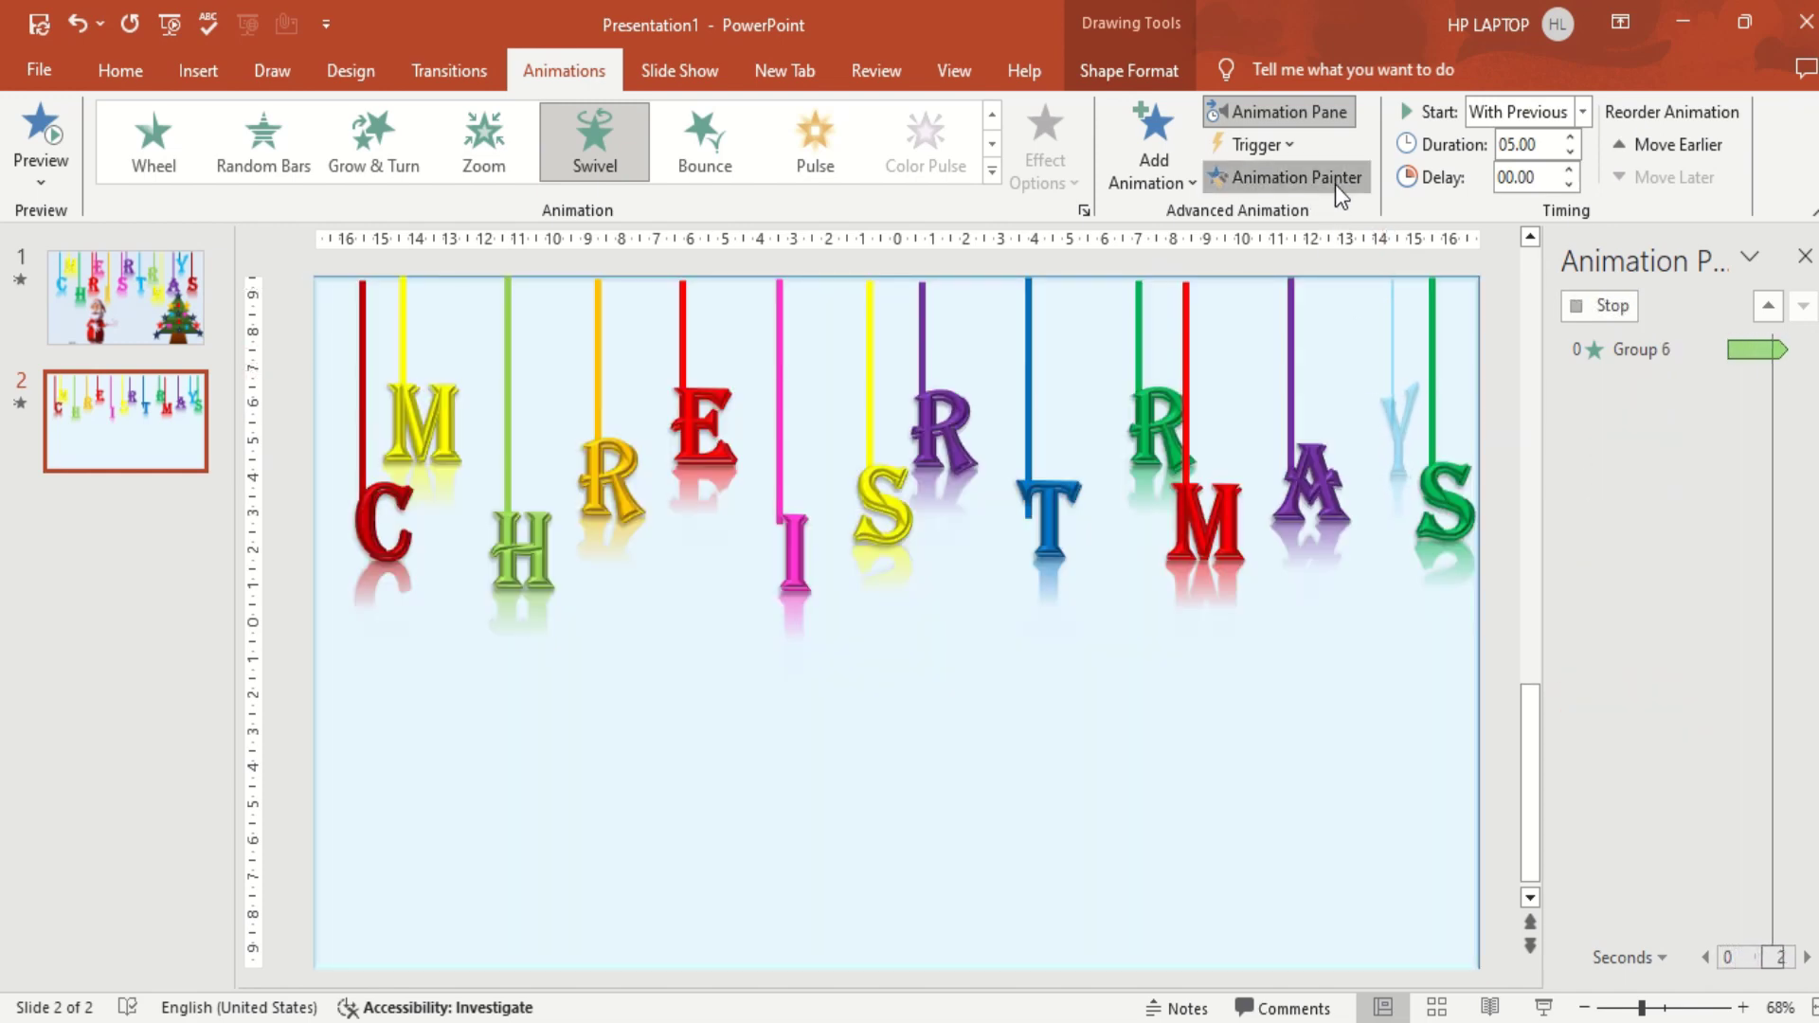
pyautogui.click(1464, 504)
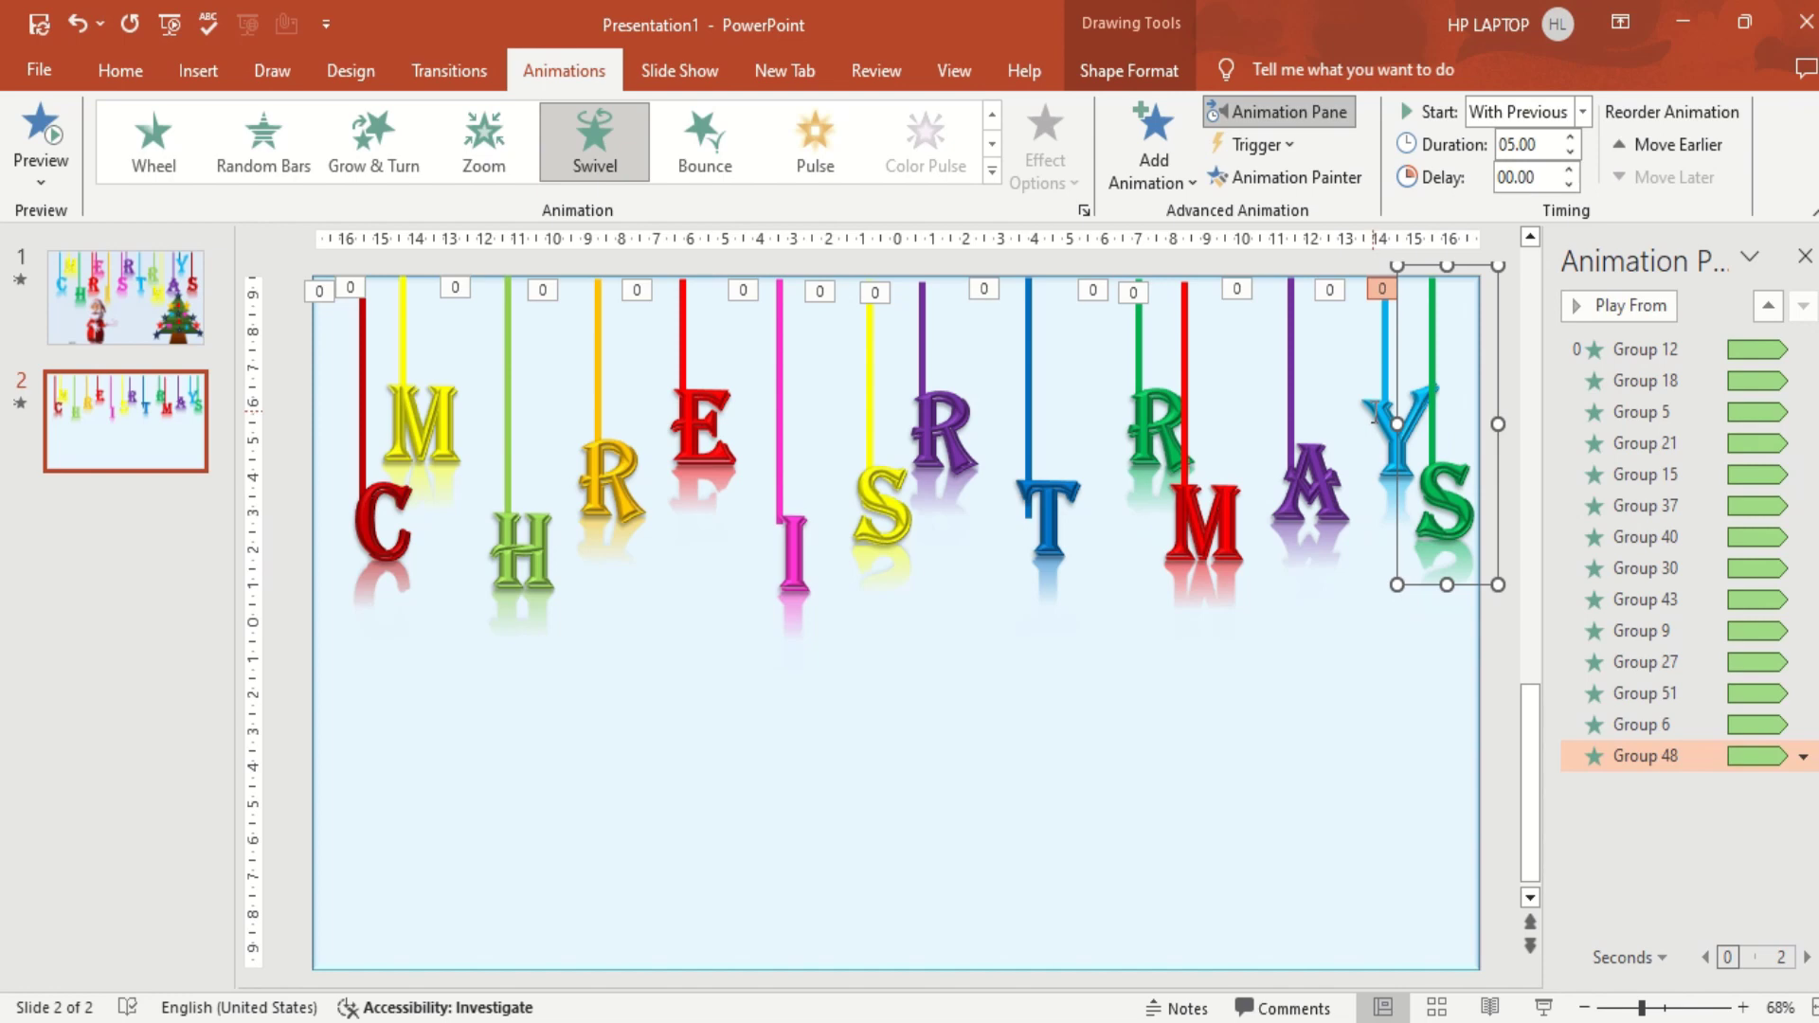
# Nudge the blue Y letter group two steps to the left.
pyautogui.click(1374, 414)
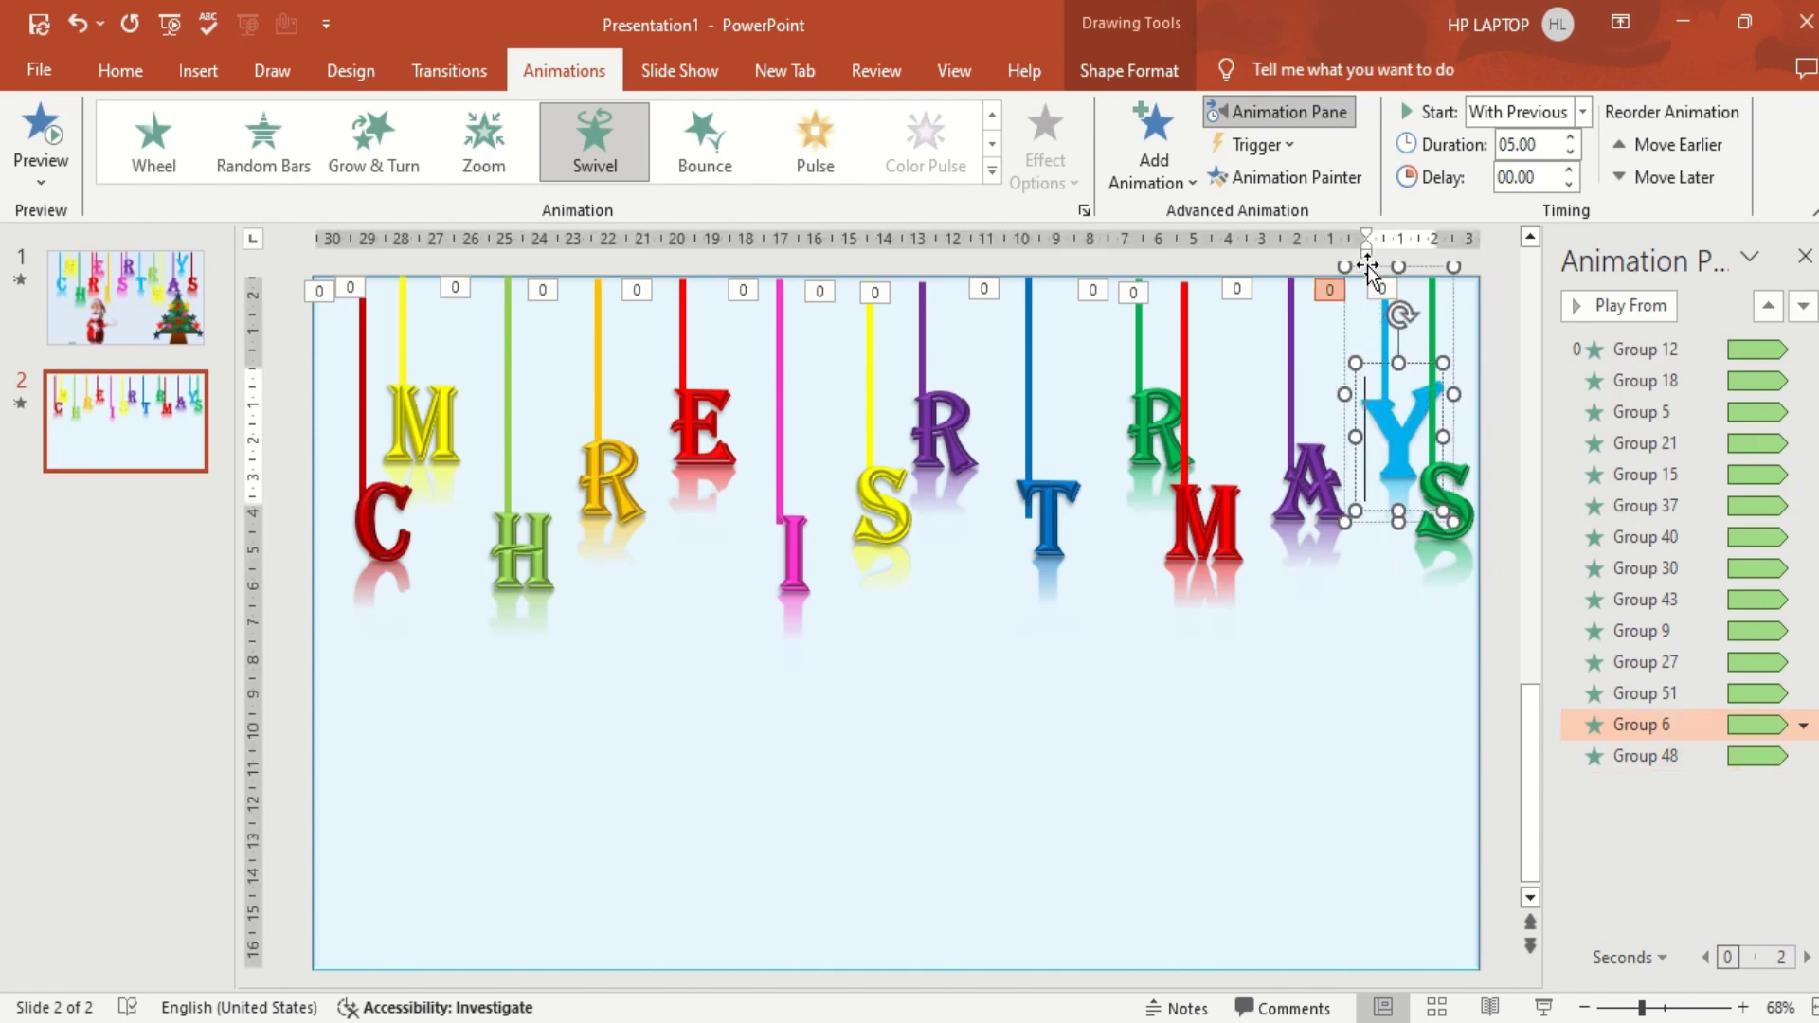
pyautogui.press('Escape')
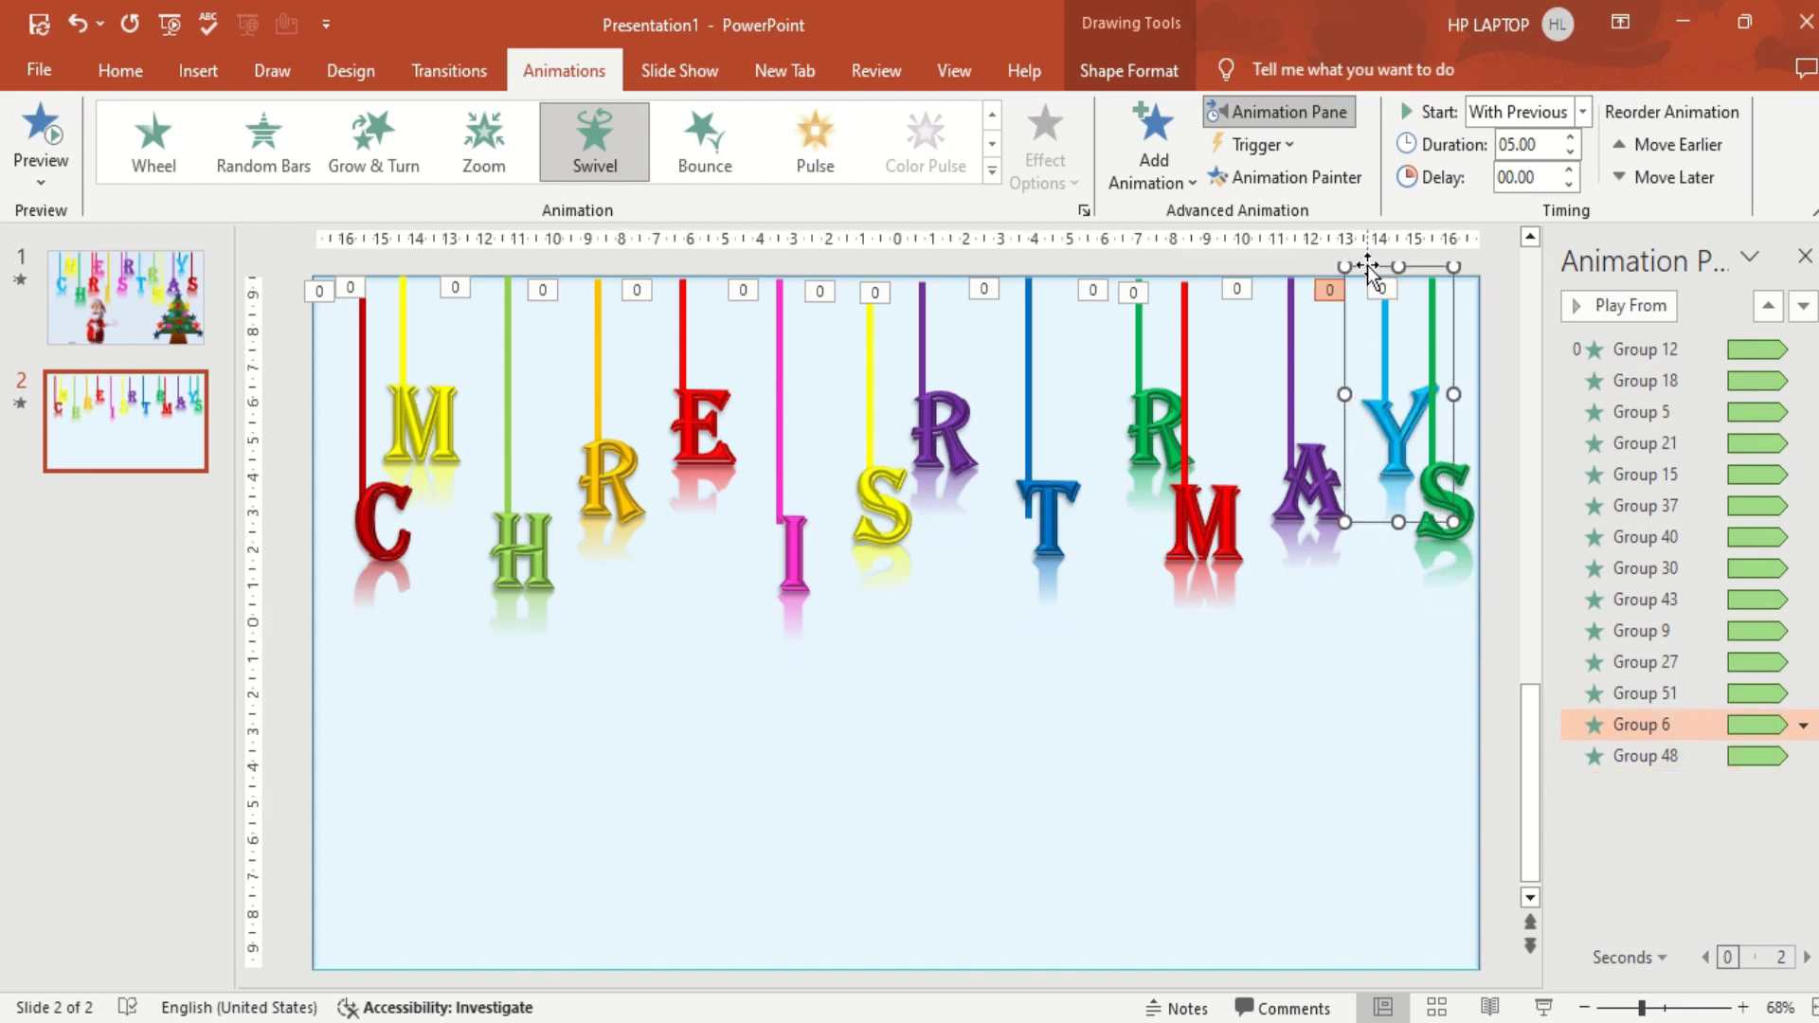
pyautogui.press('Left')
pyautogui.press('Left')
pyautogui.press('Left')
pyautogui.press('Left')
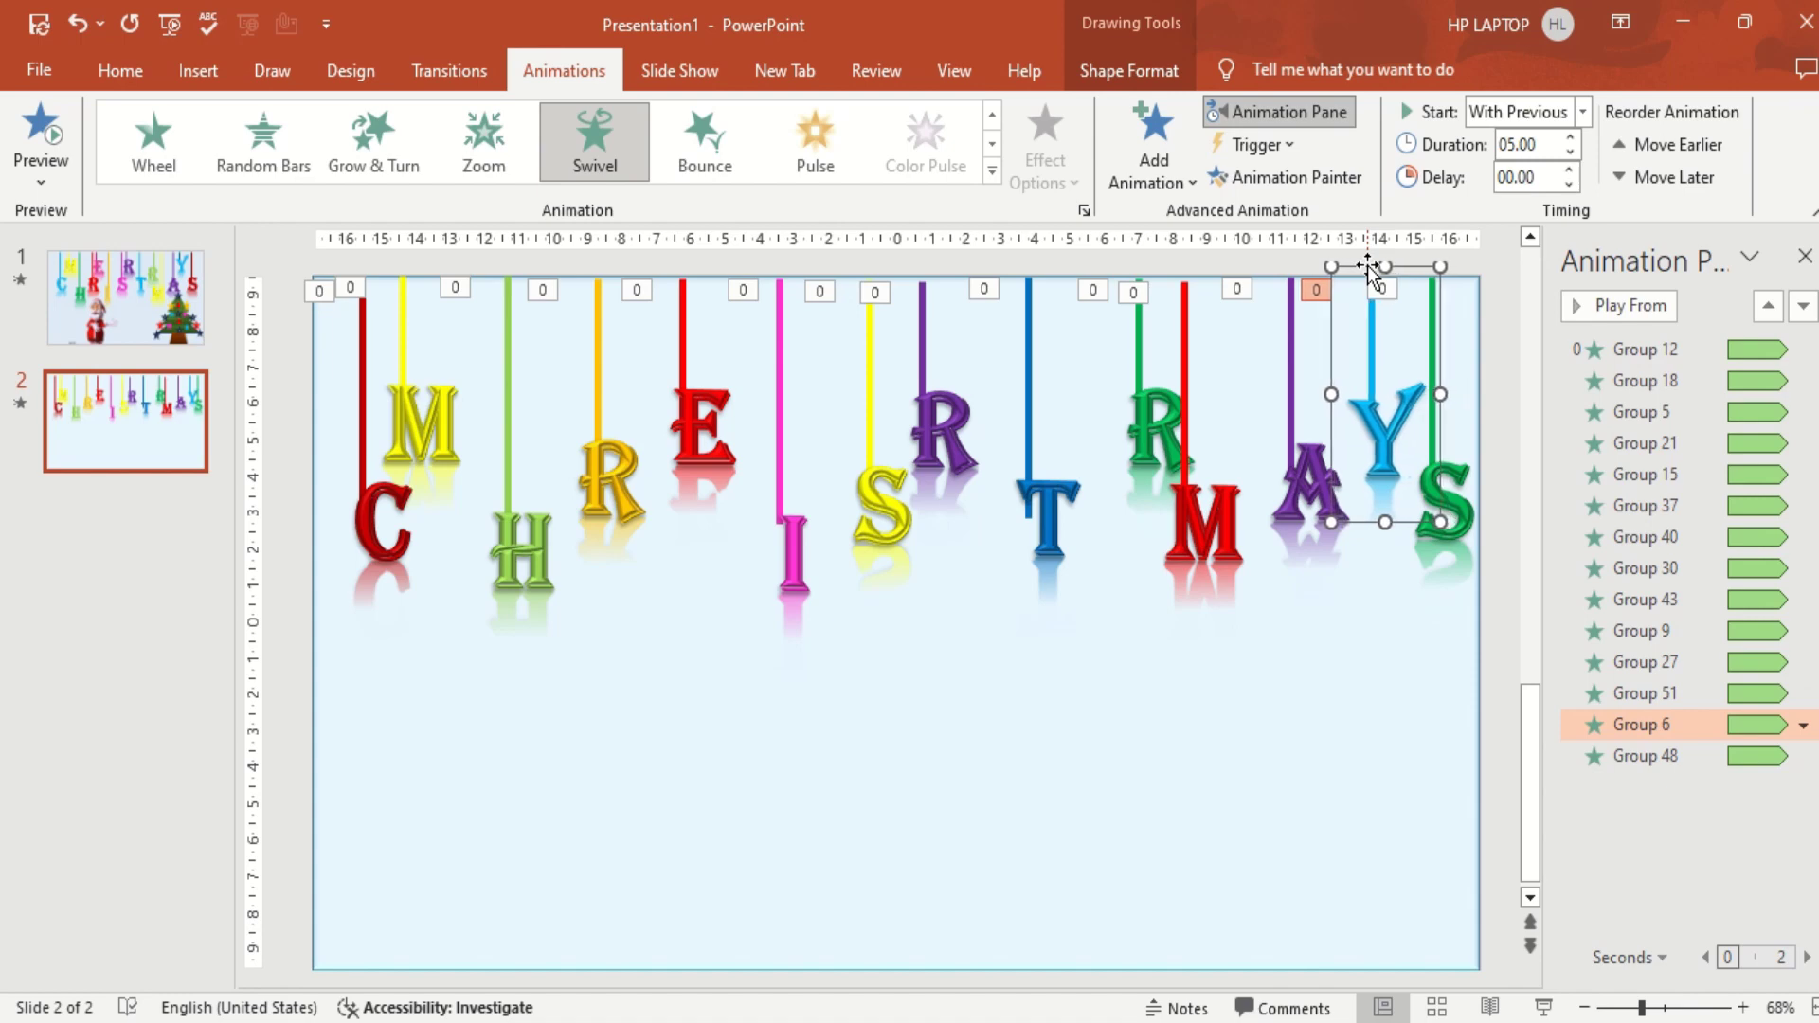
pyautogui.press('Left')
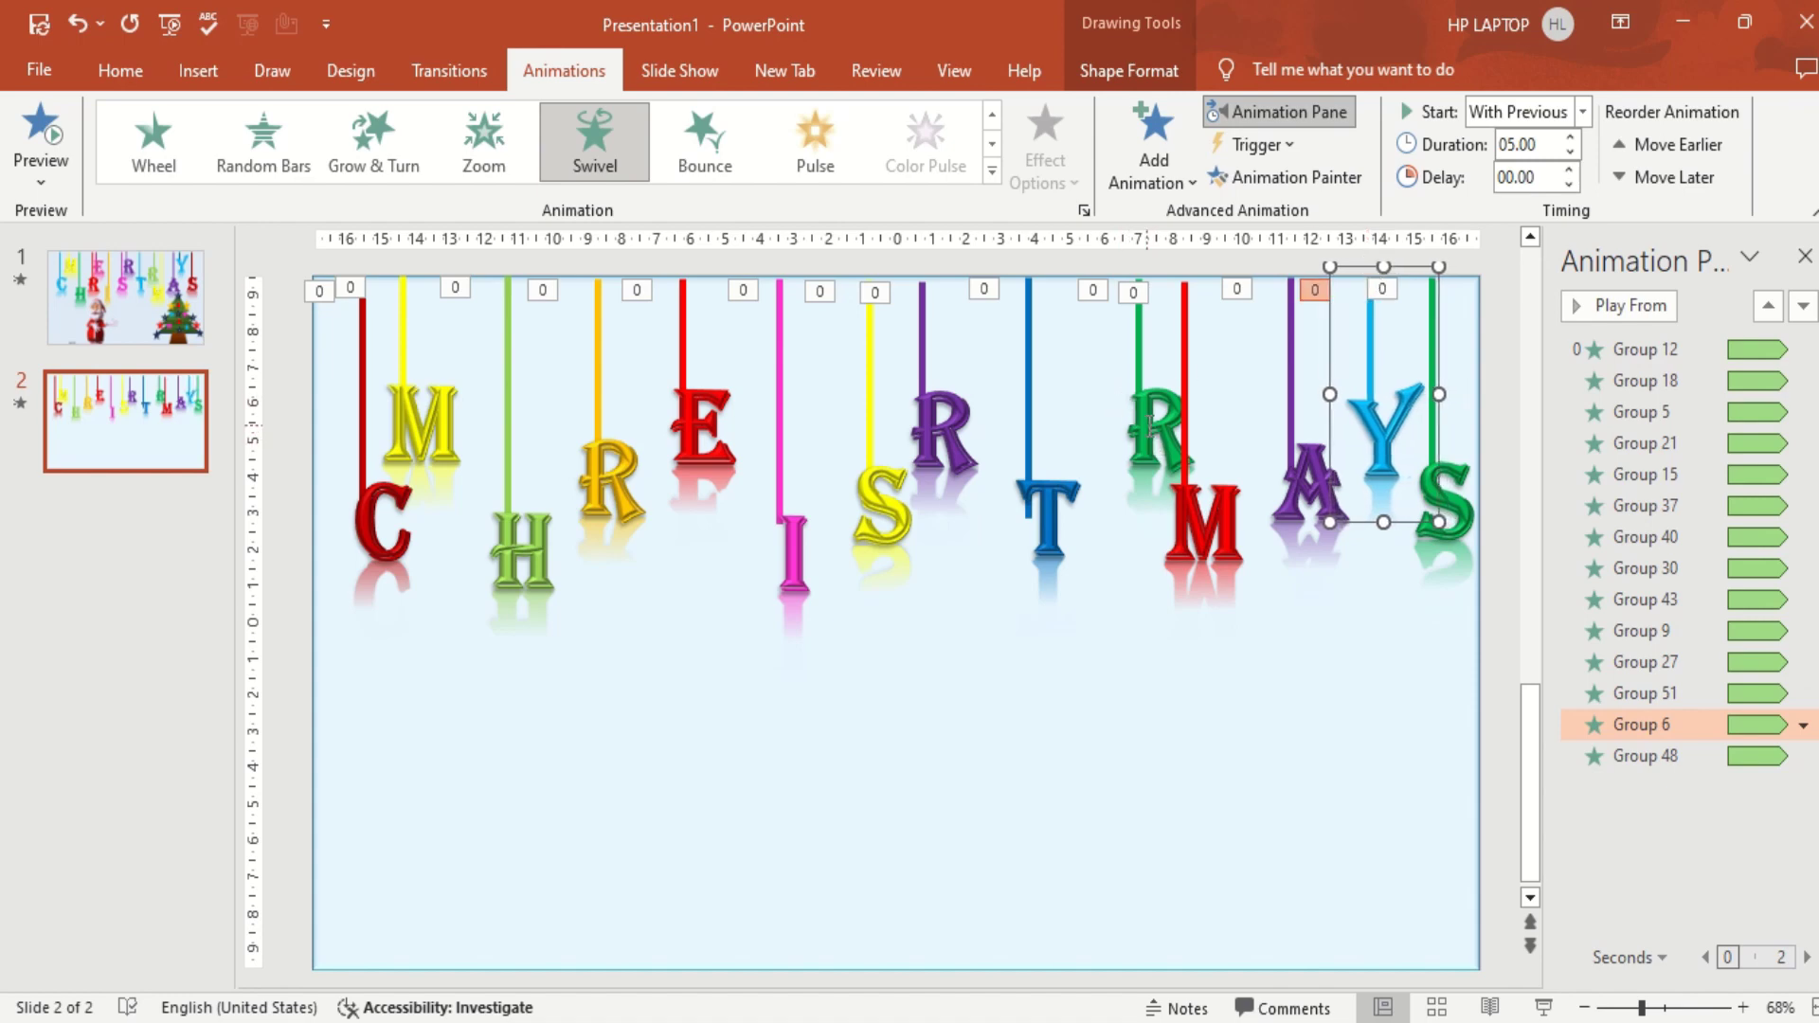
# Select the whole green R letter group, including its hanging string.
pyautogui.click(1149, 427)
pyautogui.click(1144, 331)
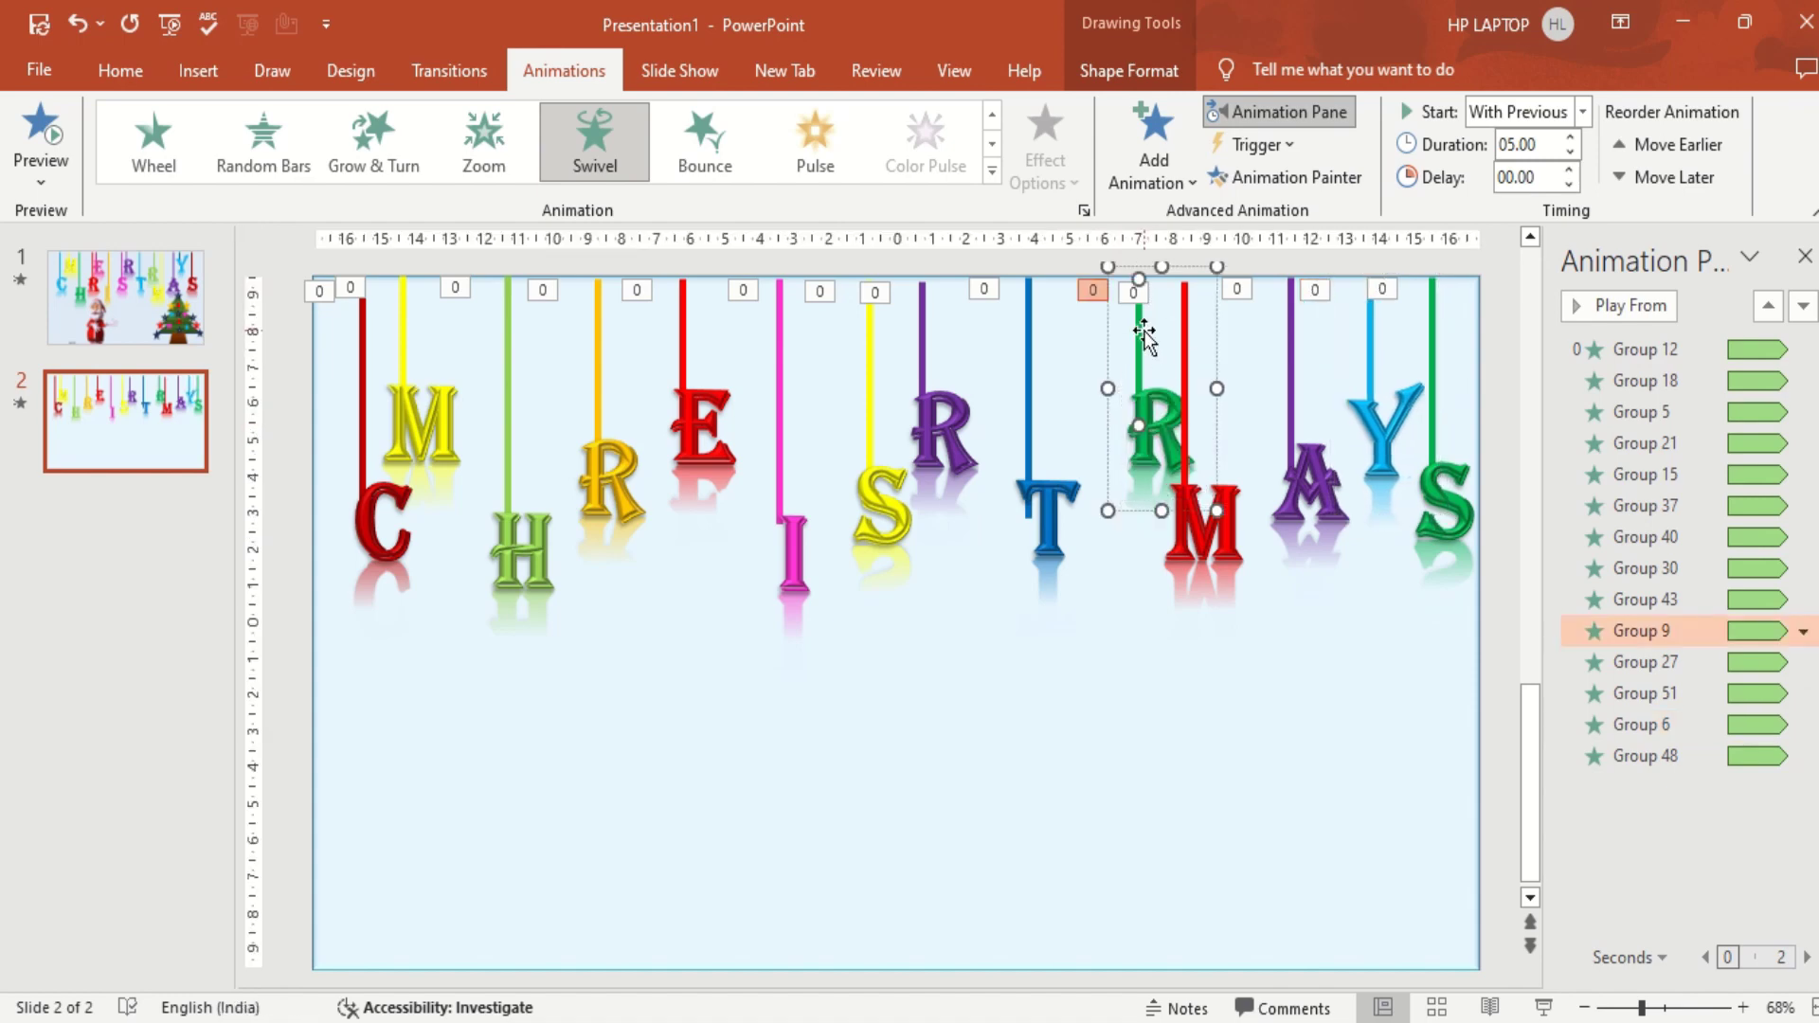
pyautogui.click(1185, 272)
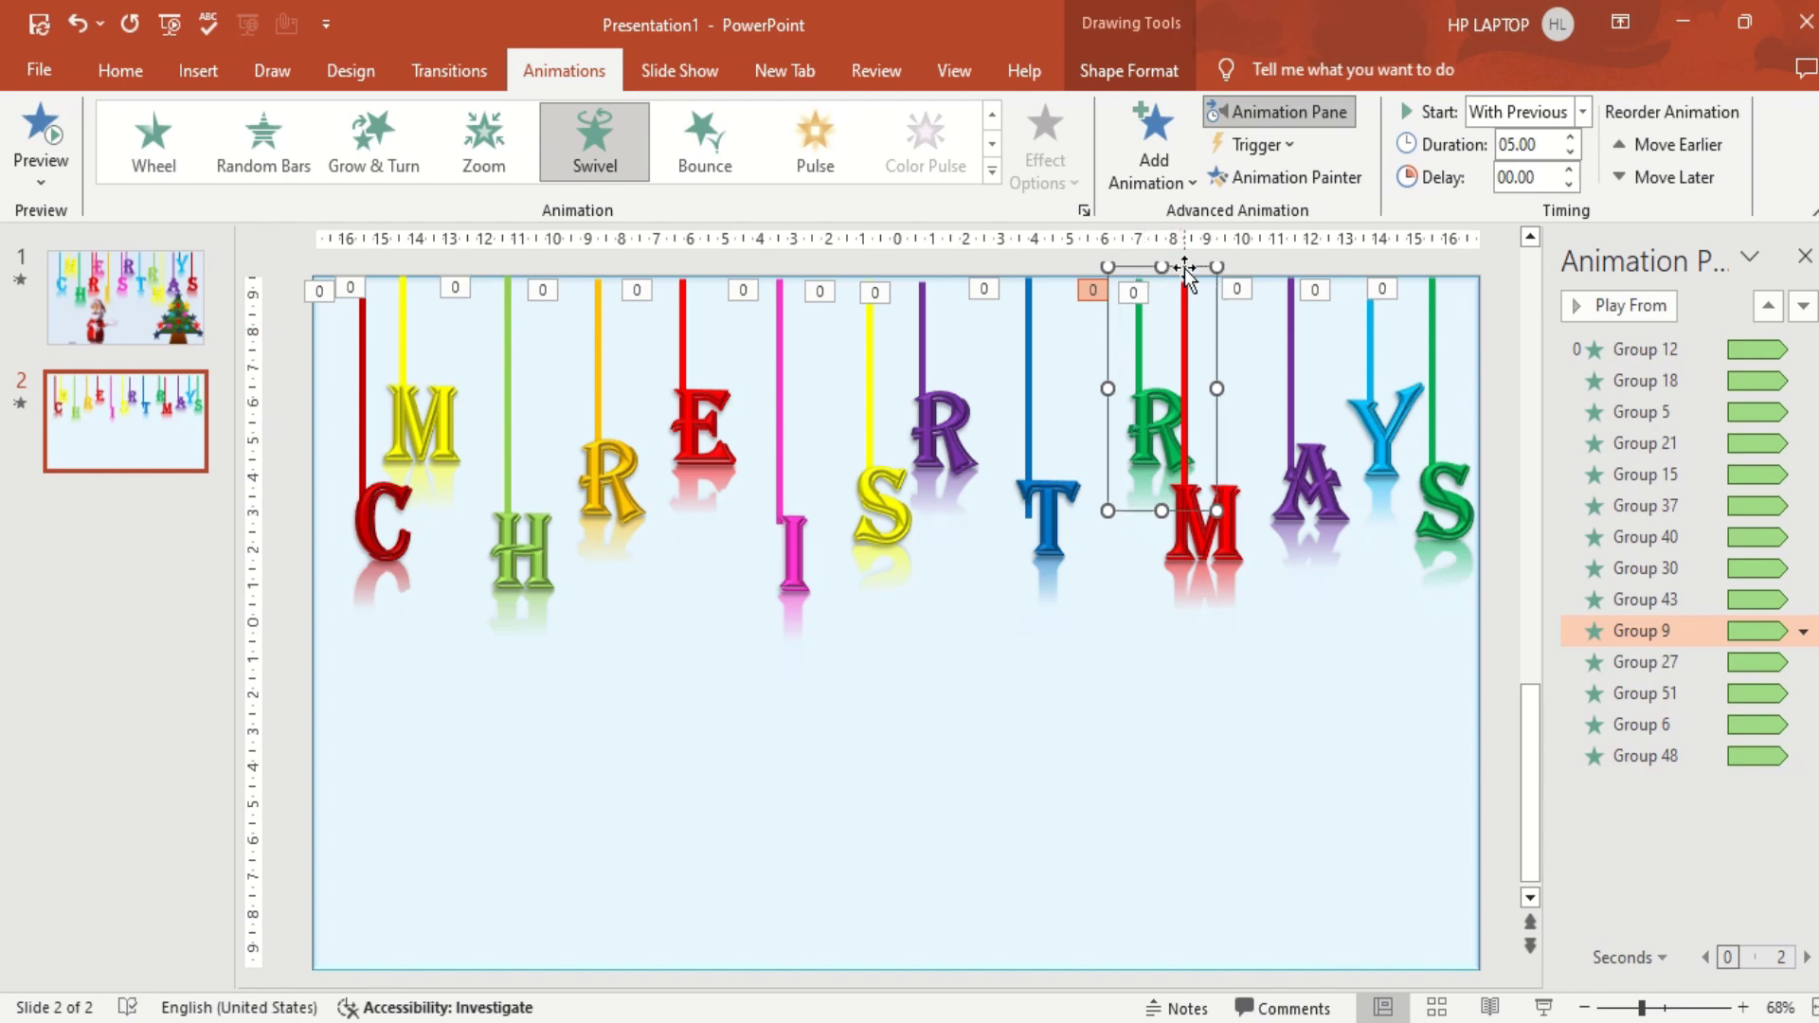
# Bring the green R letter group to the front, above the neighbouring M.
pyautogui.click(1165, 74)
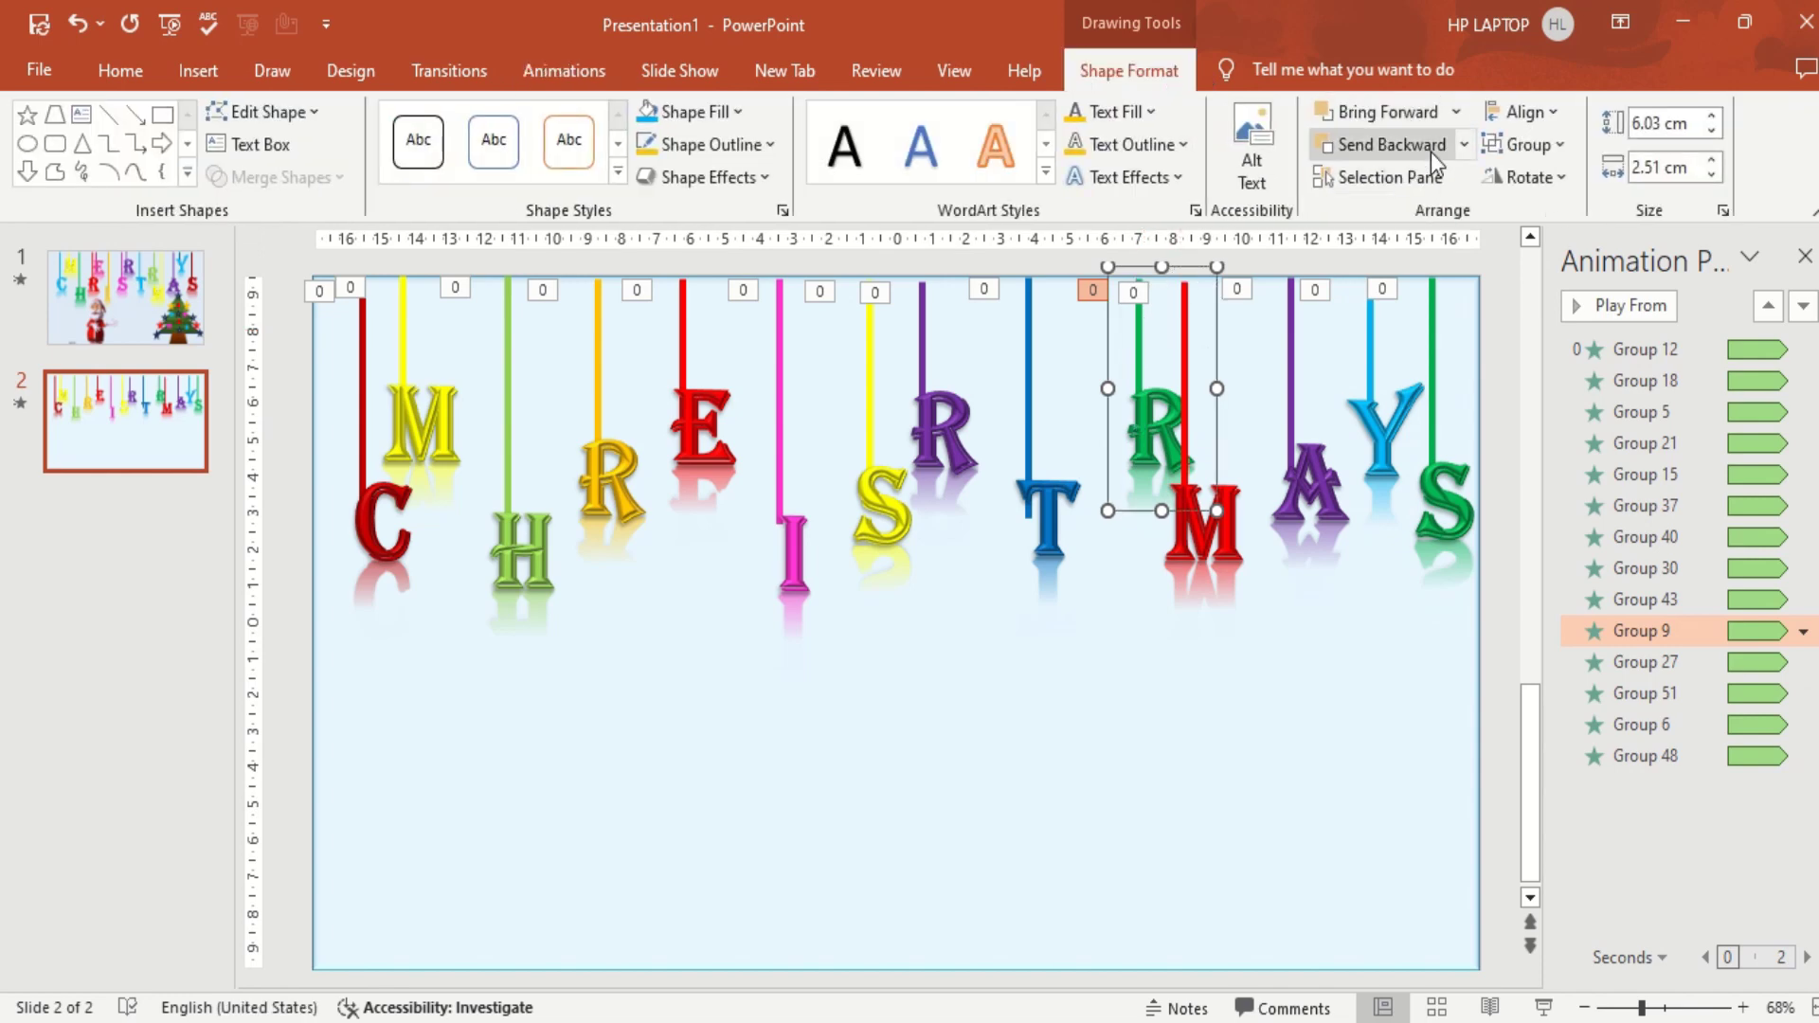
pyautogui.click(1454, 112)
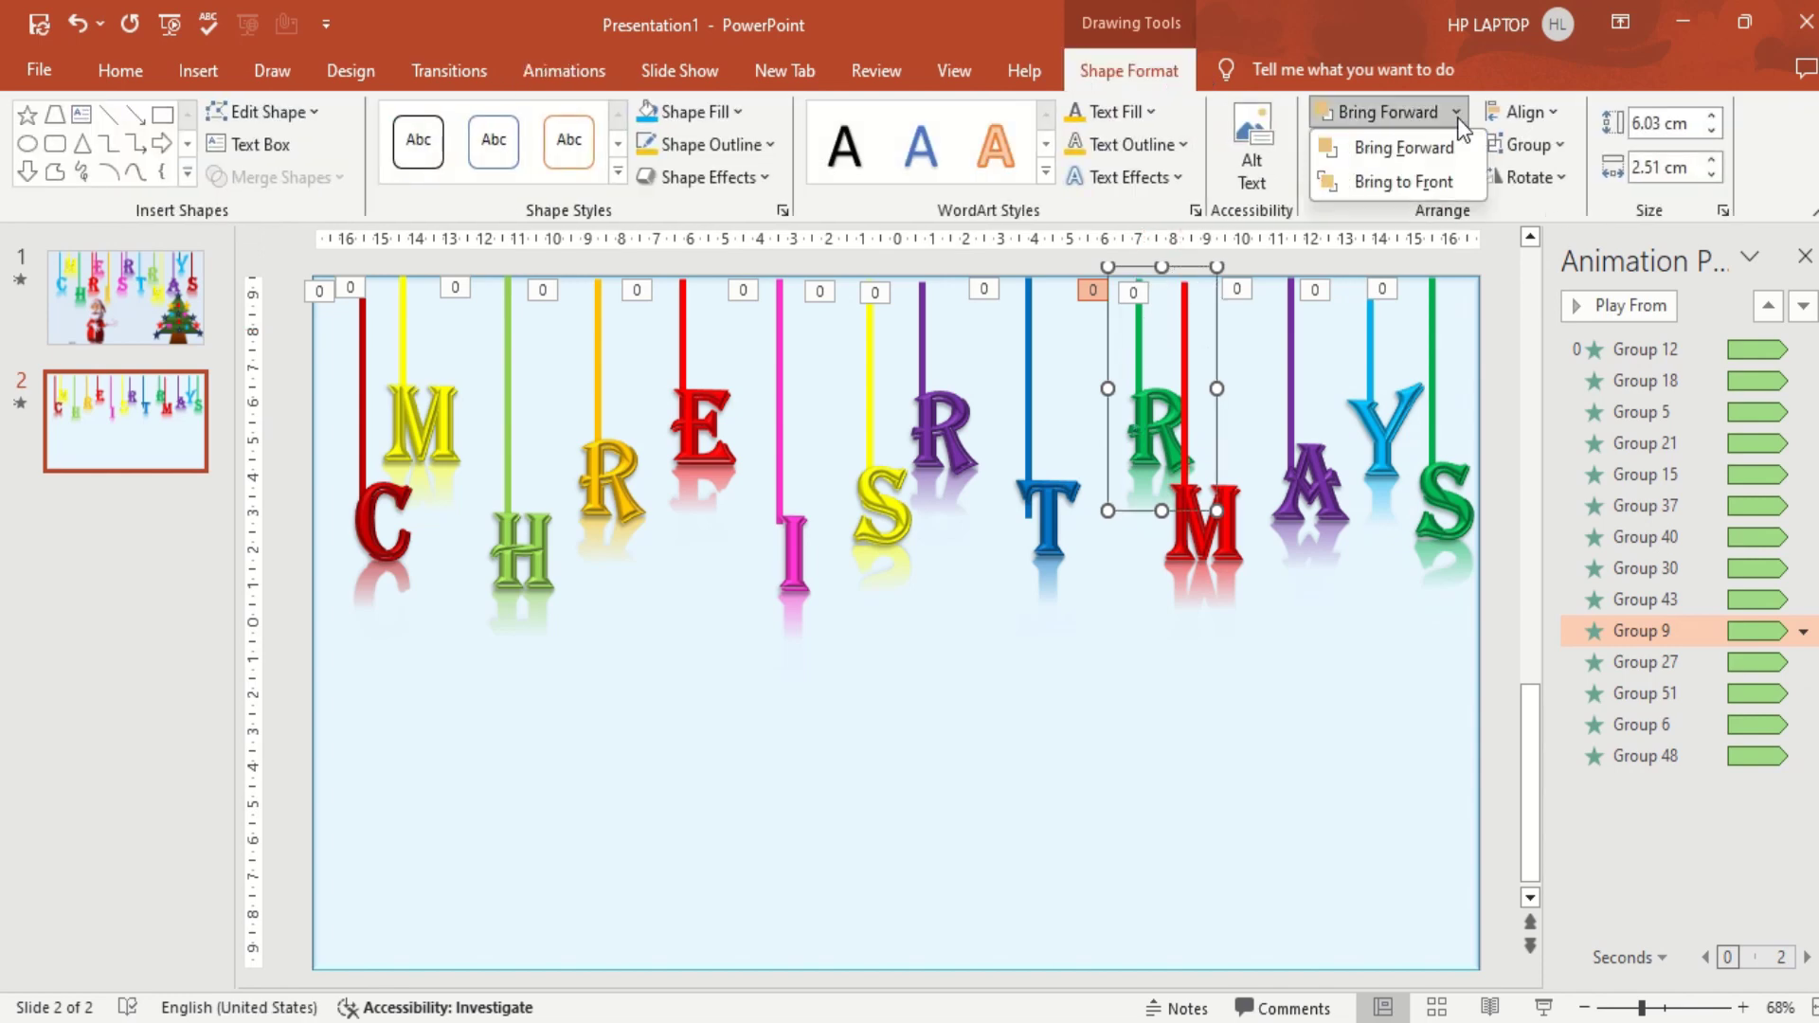
pyautogui.click(1424, 183)
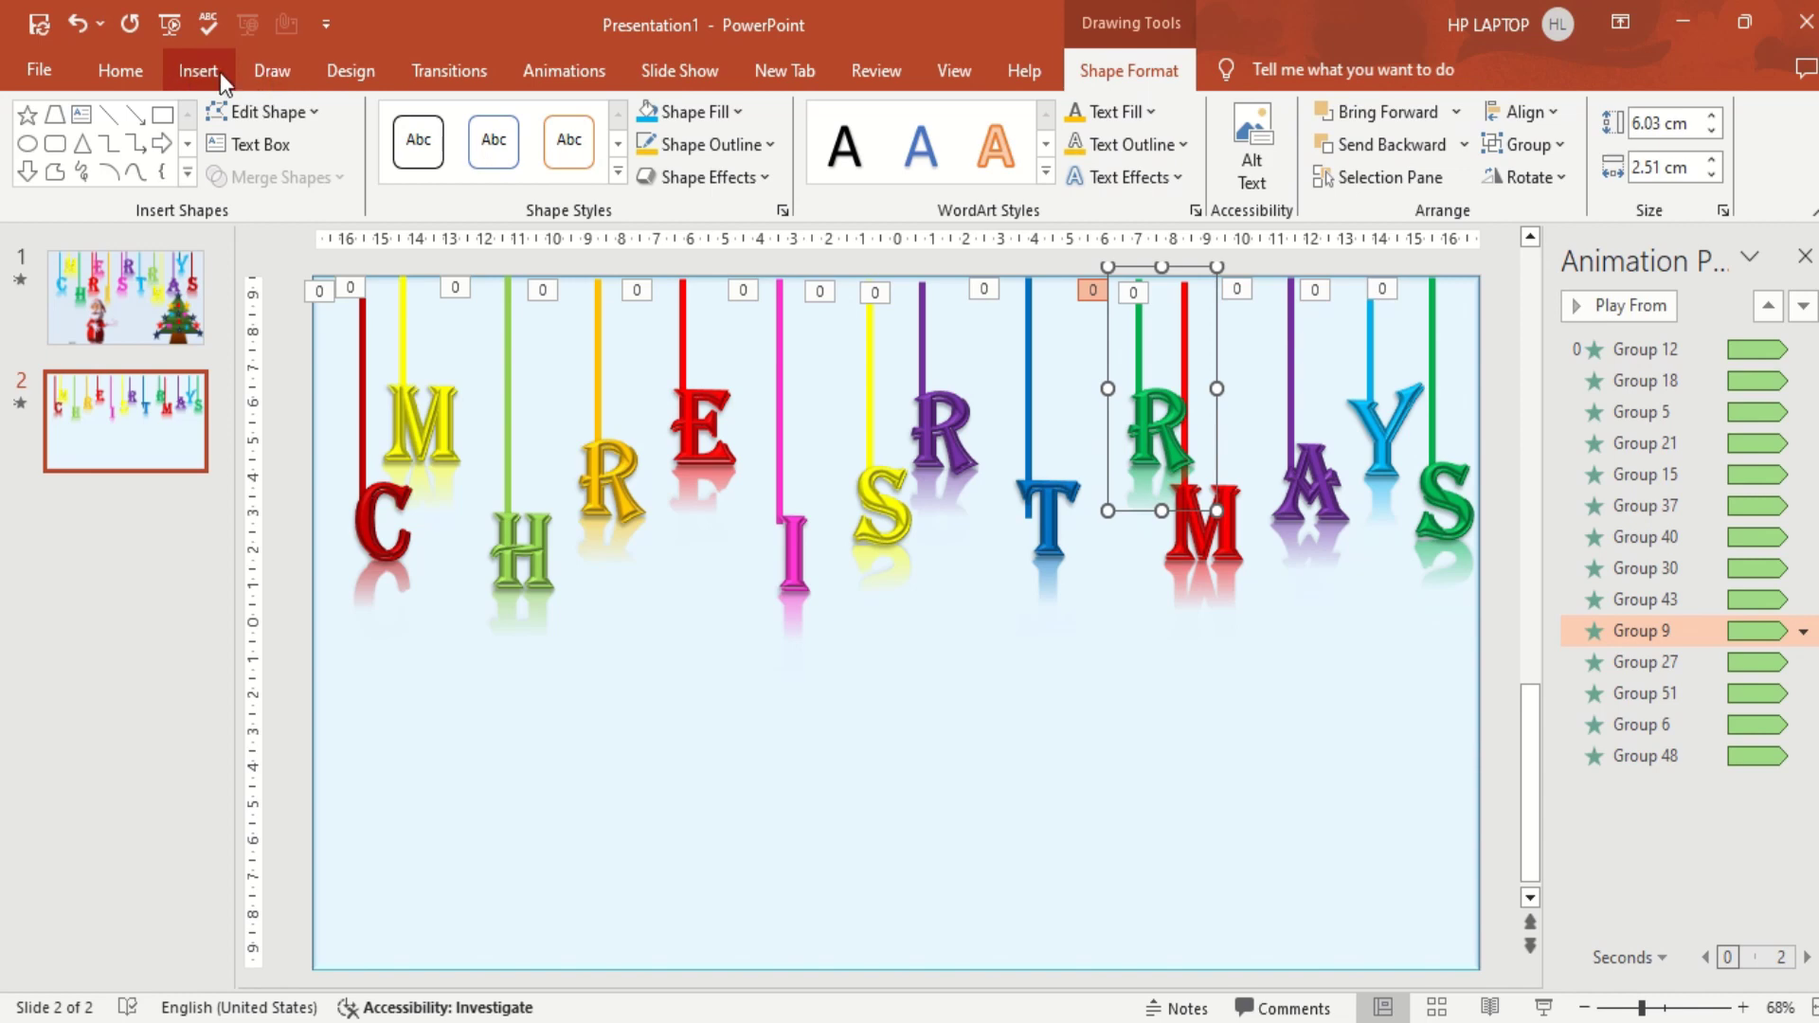
# Insert the Santa GIF from this device and place it, slightly smaller, at the lower left.
pyautogui.click(198, 70)
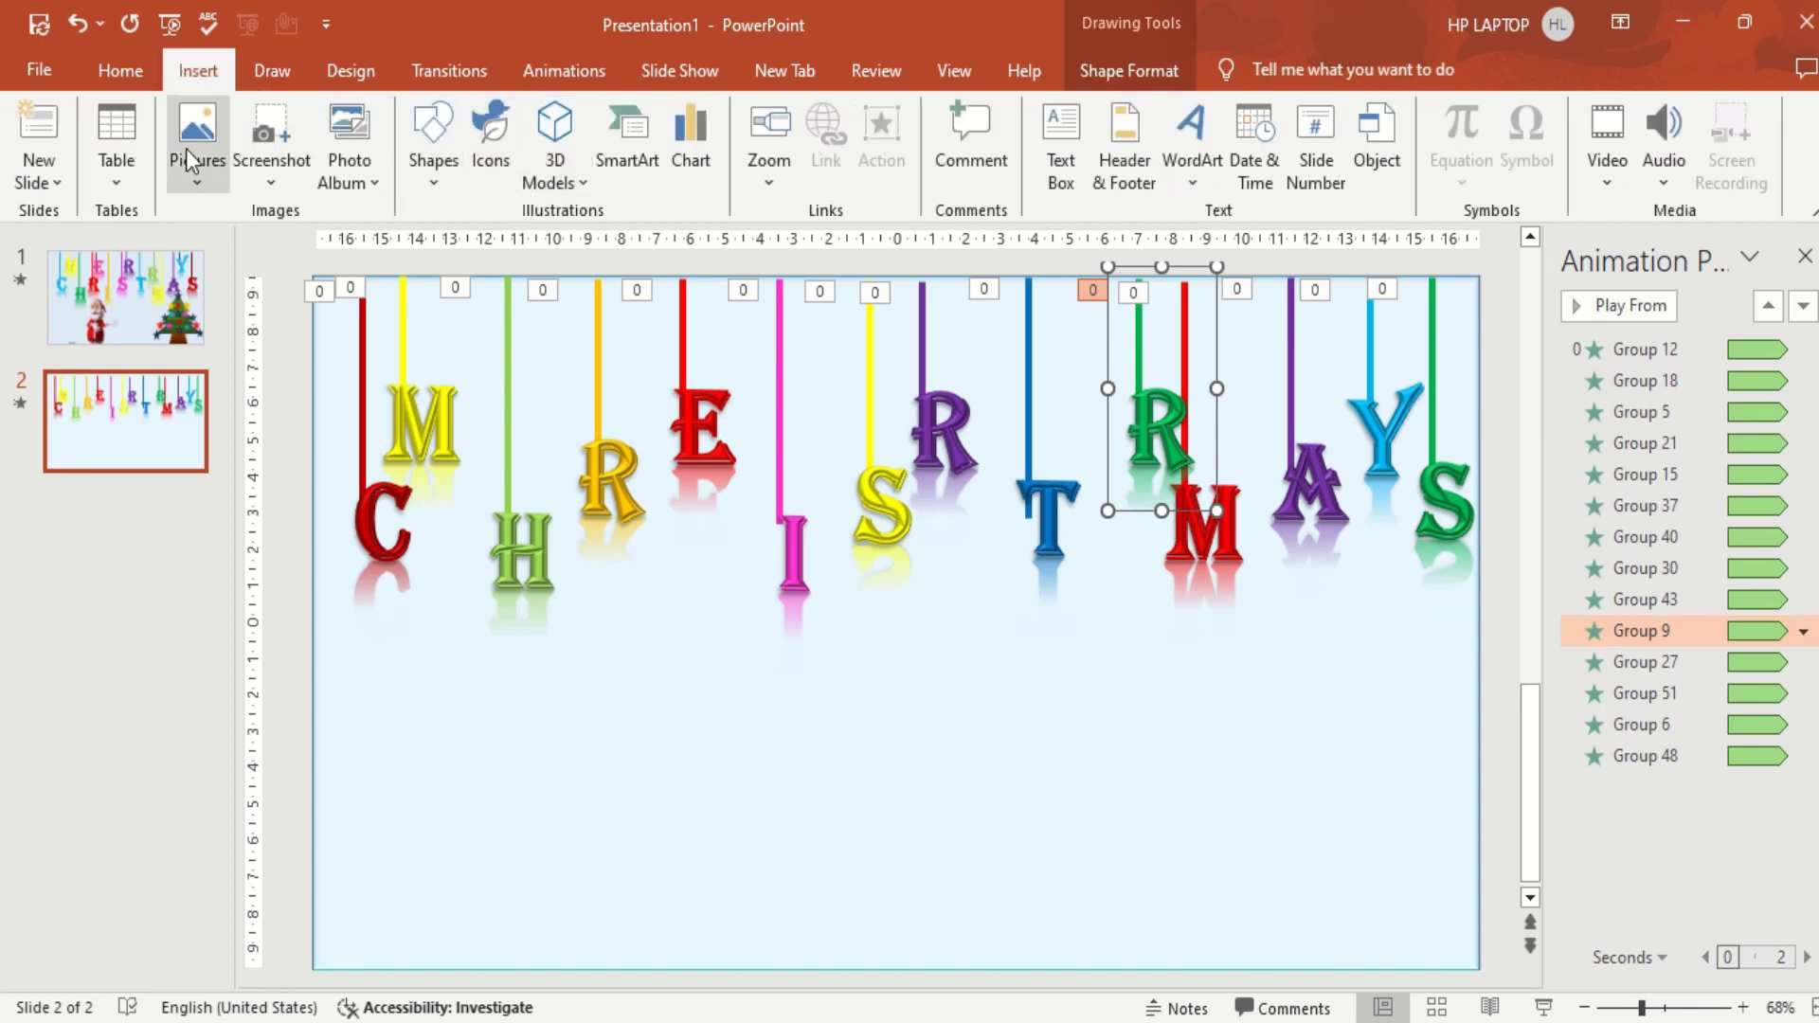
pyautogui.click(196, 161)
pyautogui.click(258, 250)
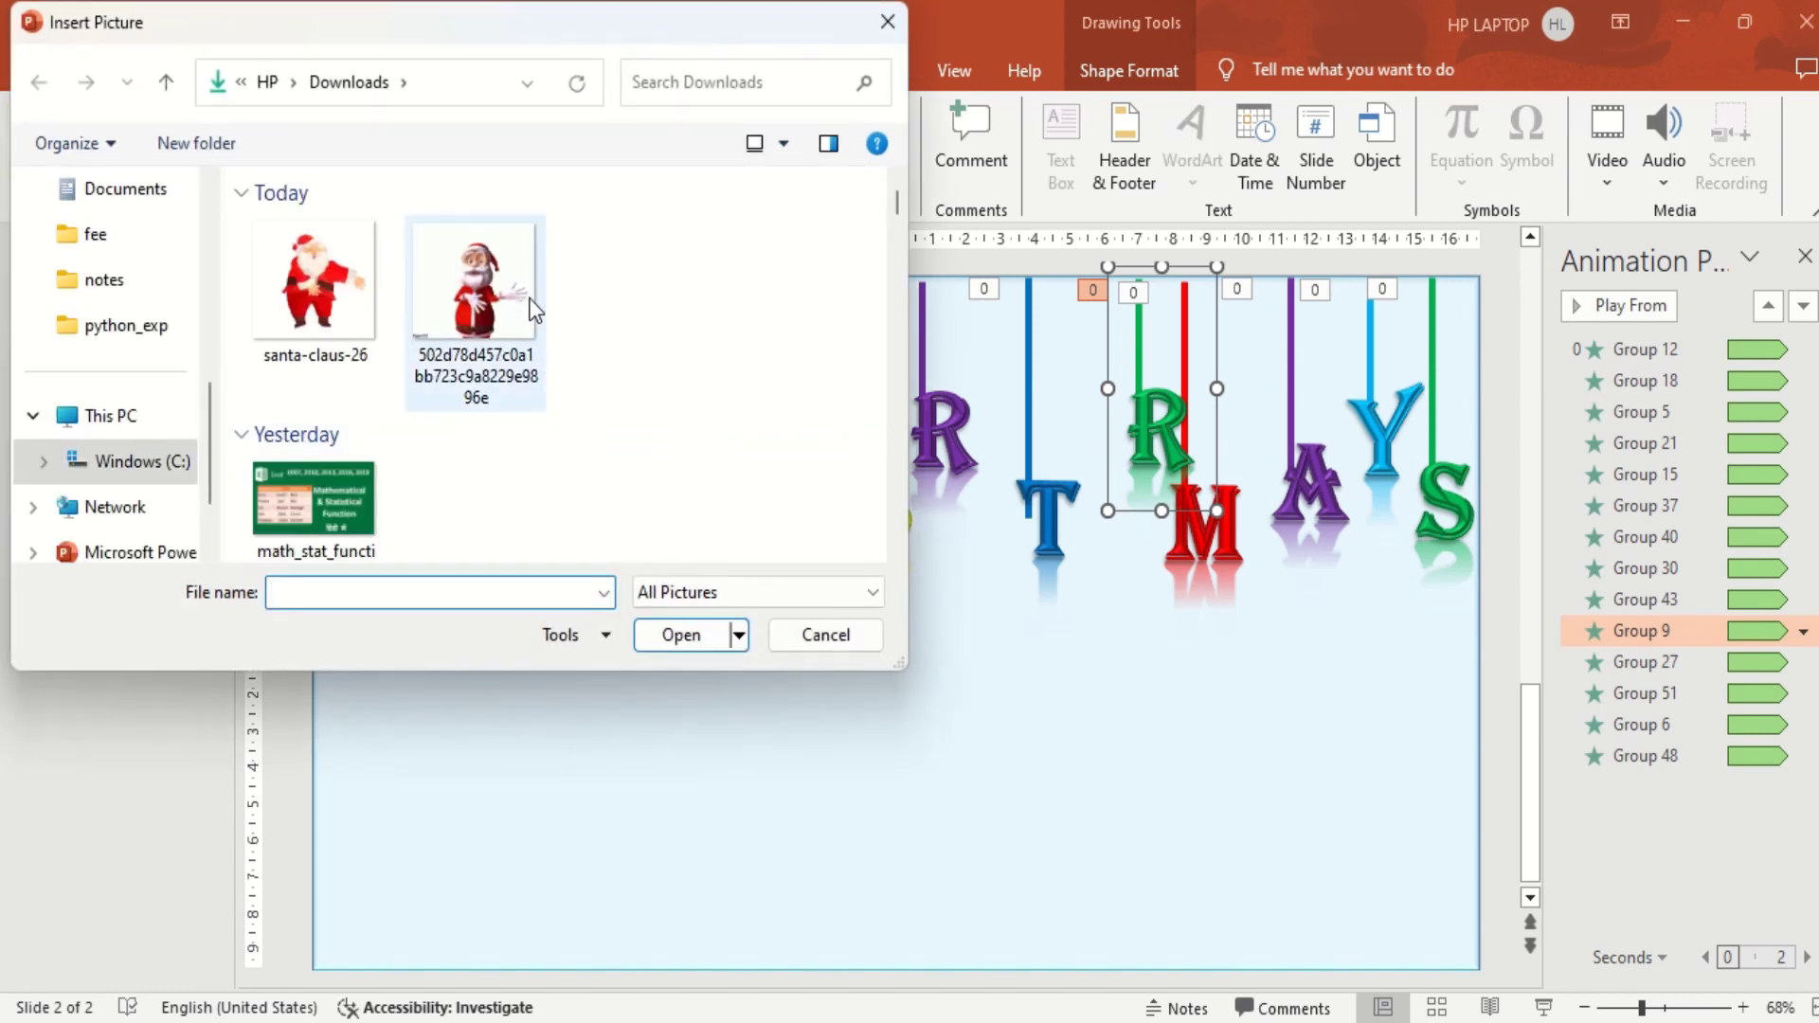
pyautogui.click(509, 341)
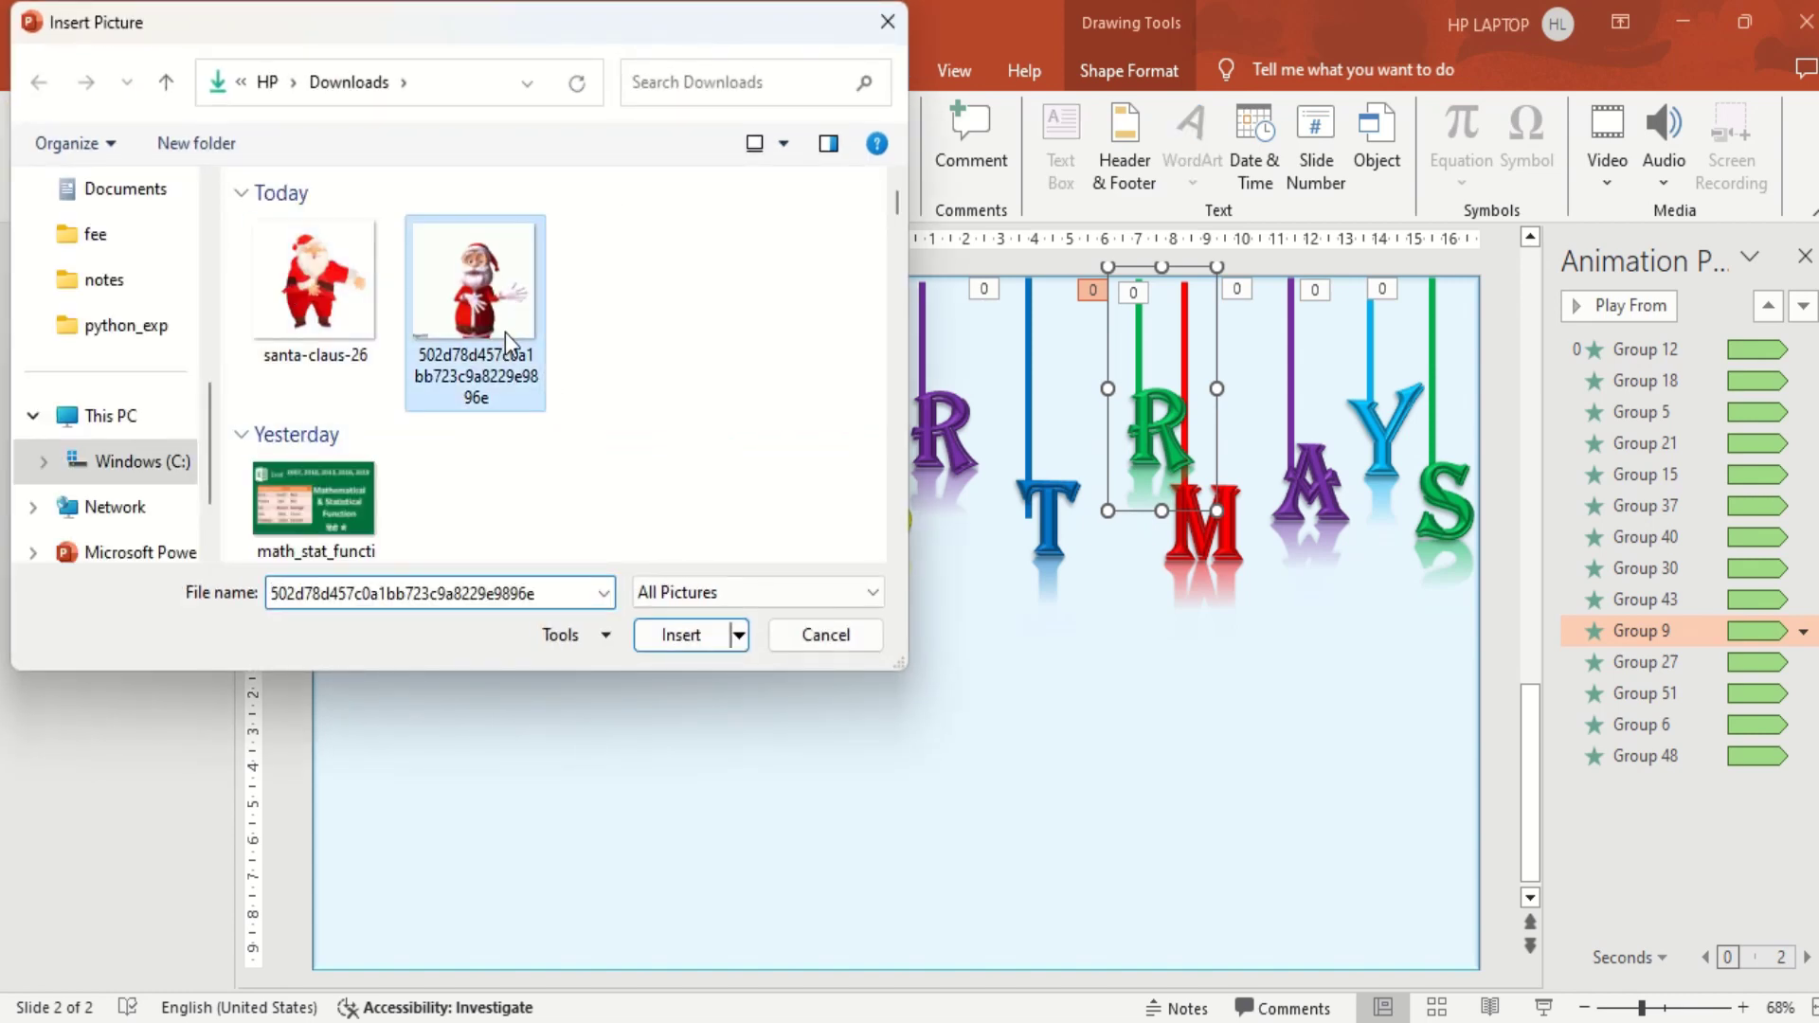
pyautogui.click(675, 637)
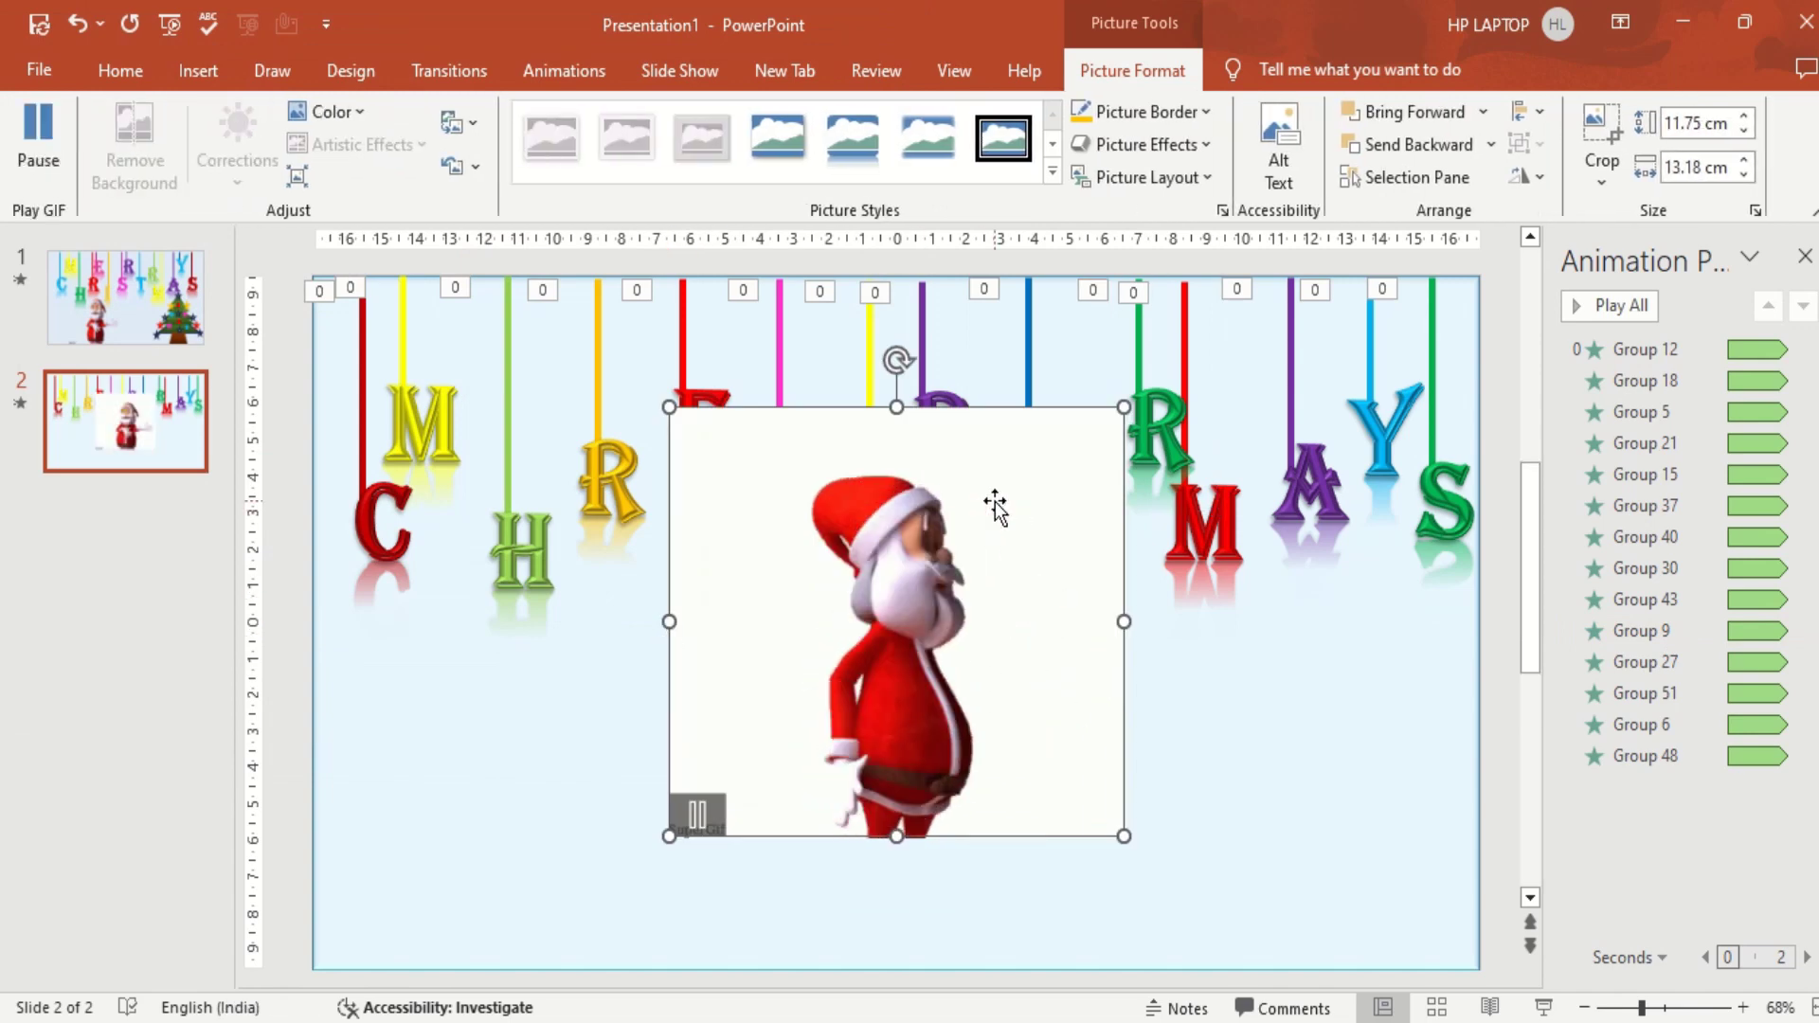
pyautogui.moveTo(993, 501); pyautogui.dragTo(637, 629)
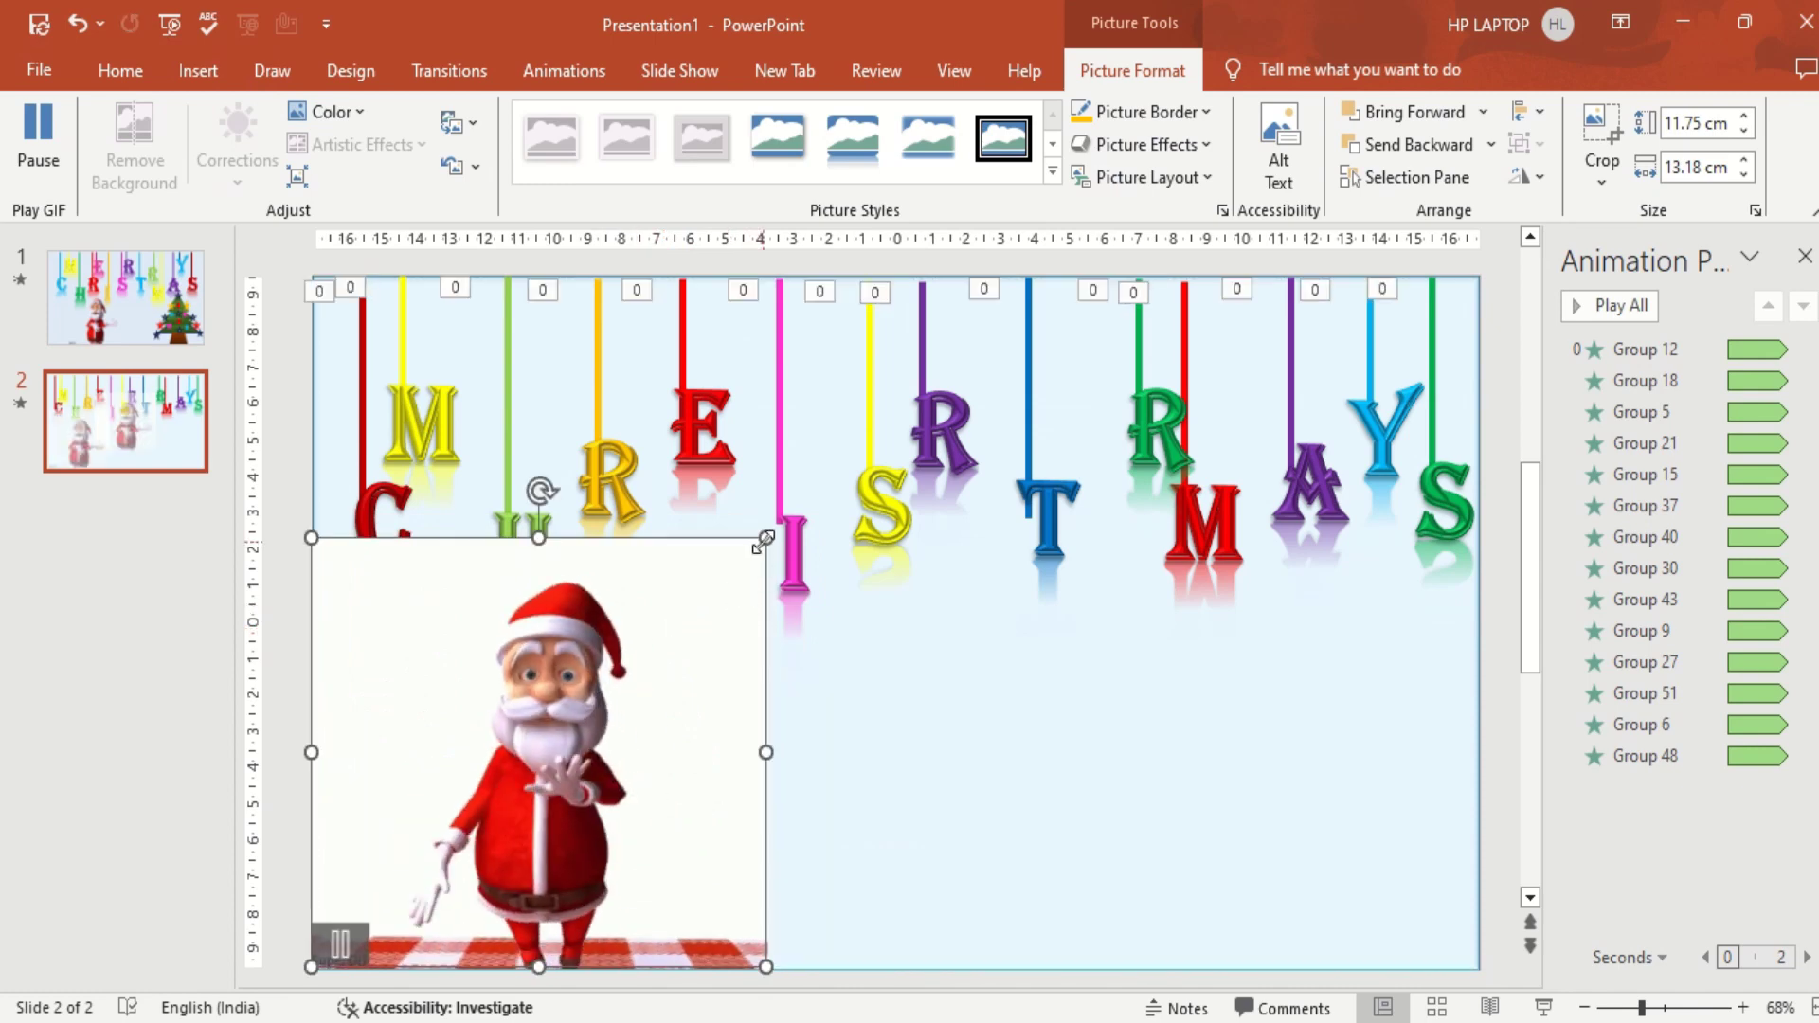
pyautogui.moveTo(767, 536)
pyautogui.mouseDown()
pyautogui.moveTo(691, 606)
pyautogui.moveTo(713, 588)
pyautogui.mouseUp()
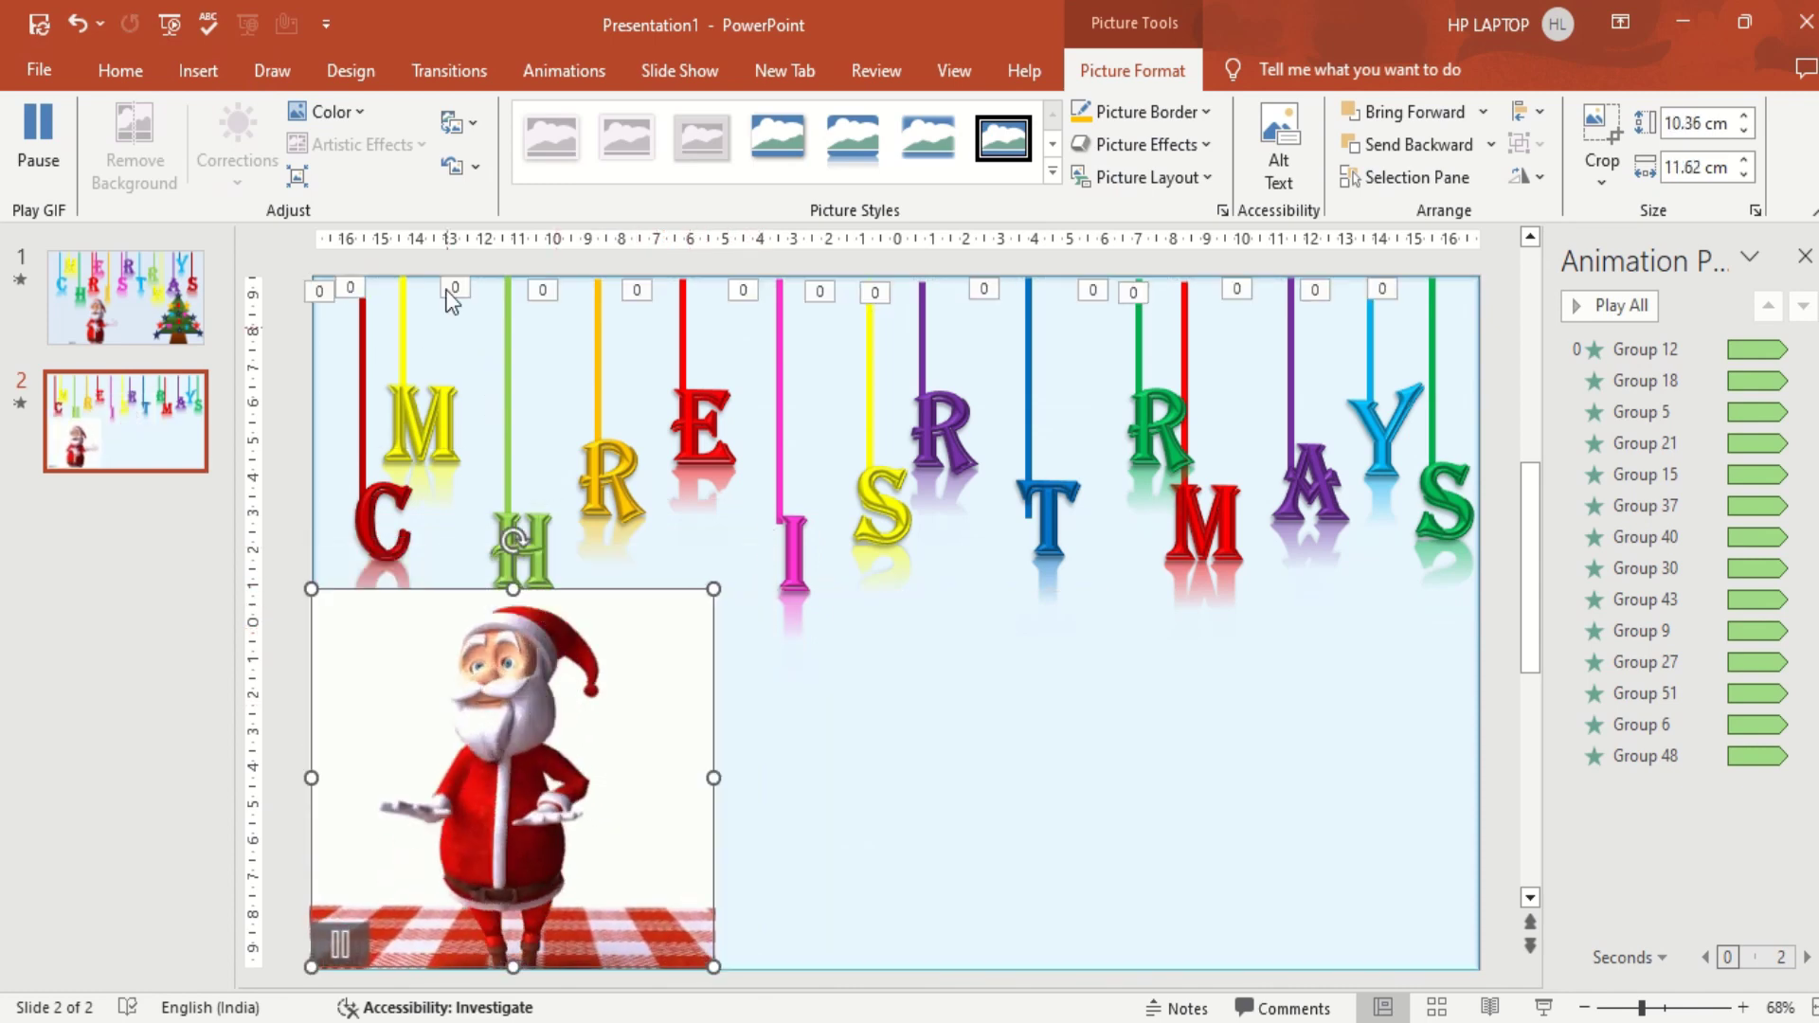
# Make the Santa GIF's white background transparent with Set Transparent Color.
pyautogui.click(360, 112)
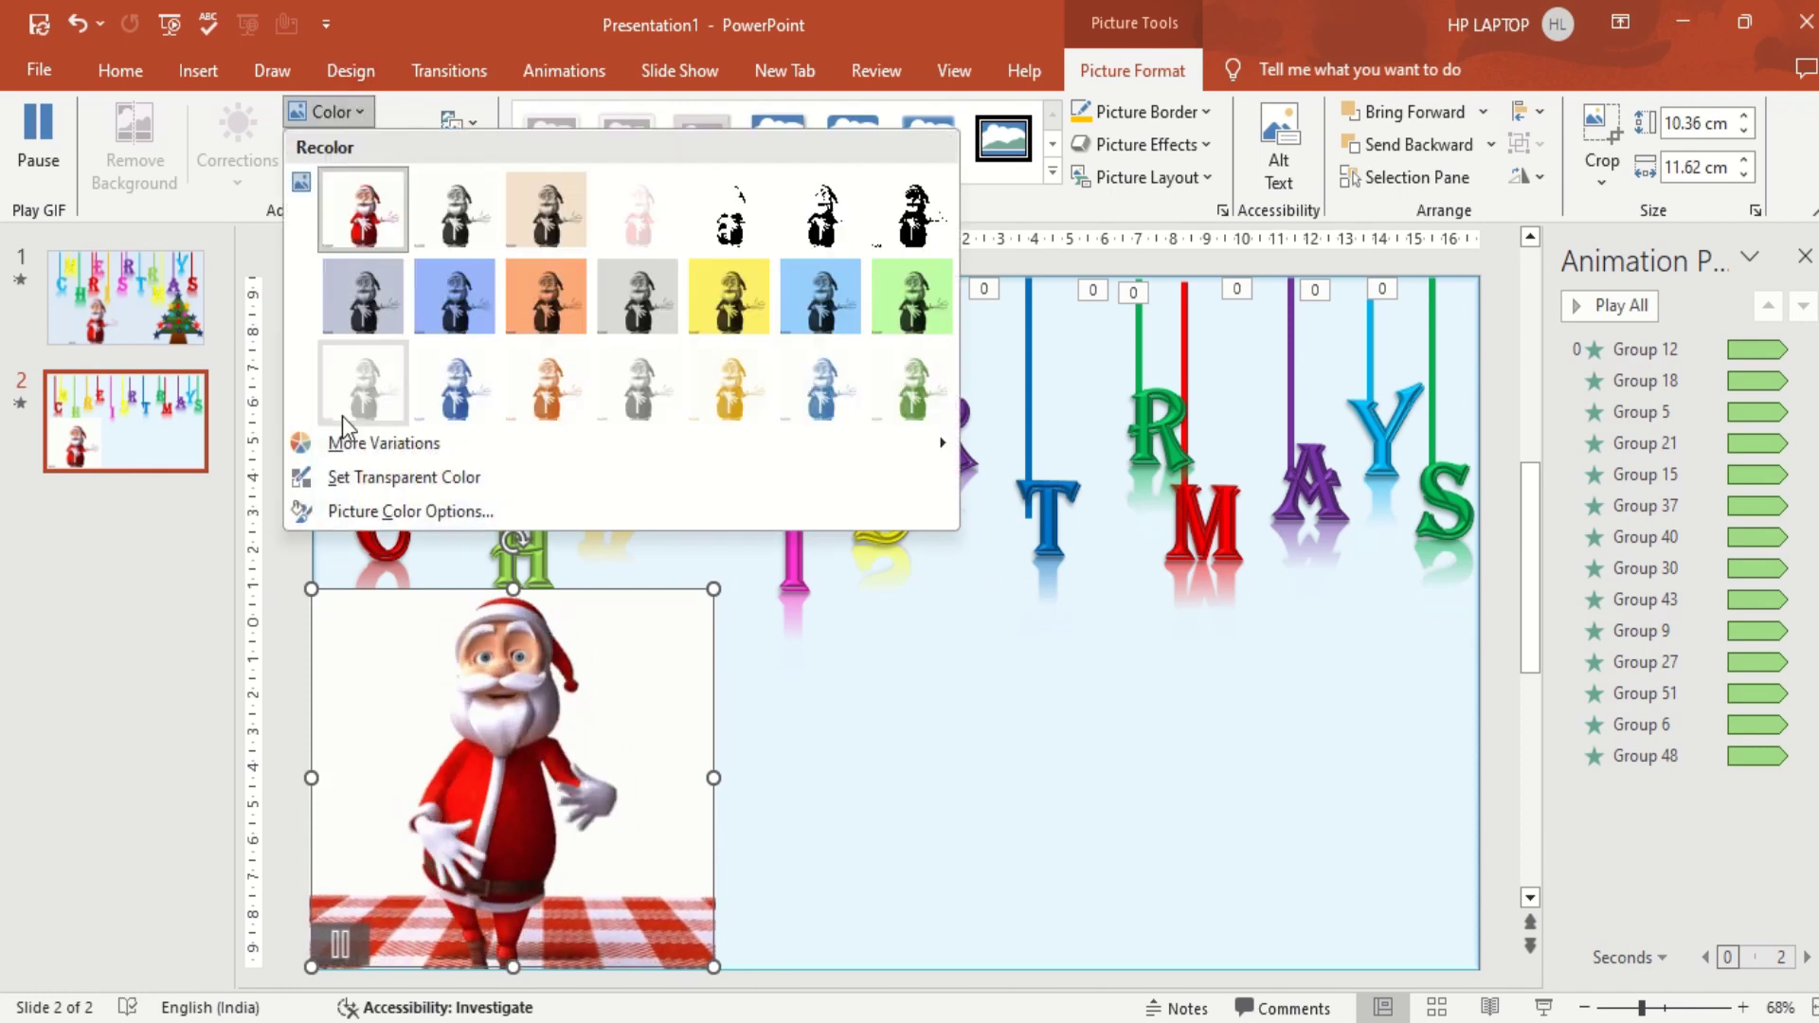
pyautogui.click(356, 477)
pyautogui.click(363, 706)
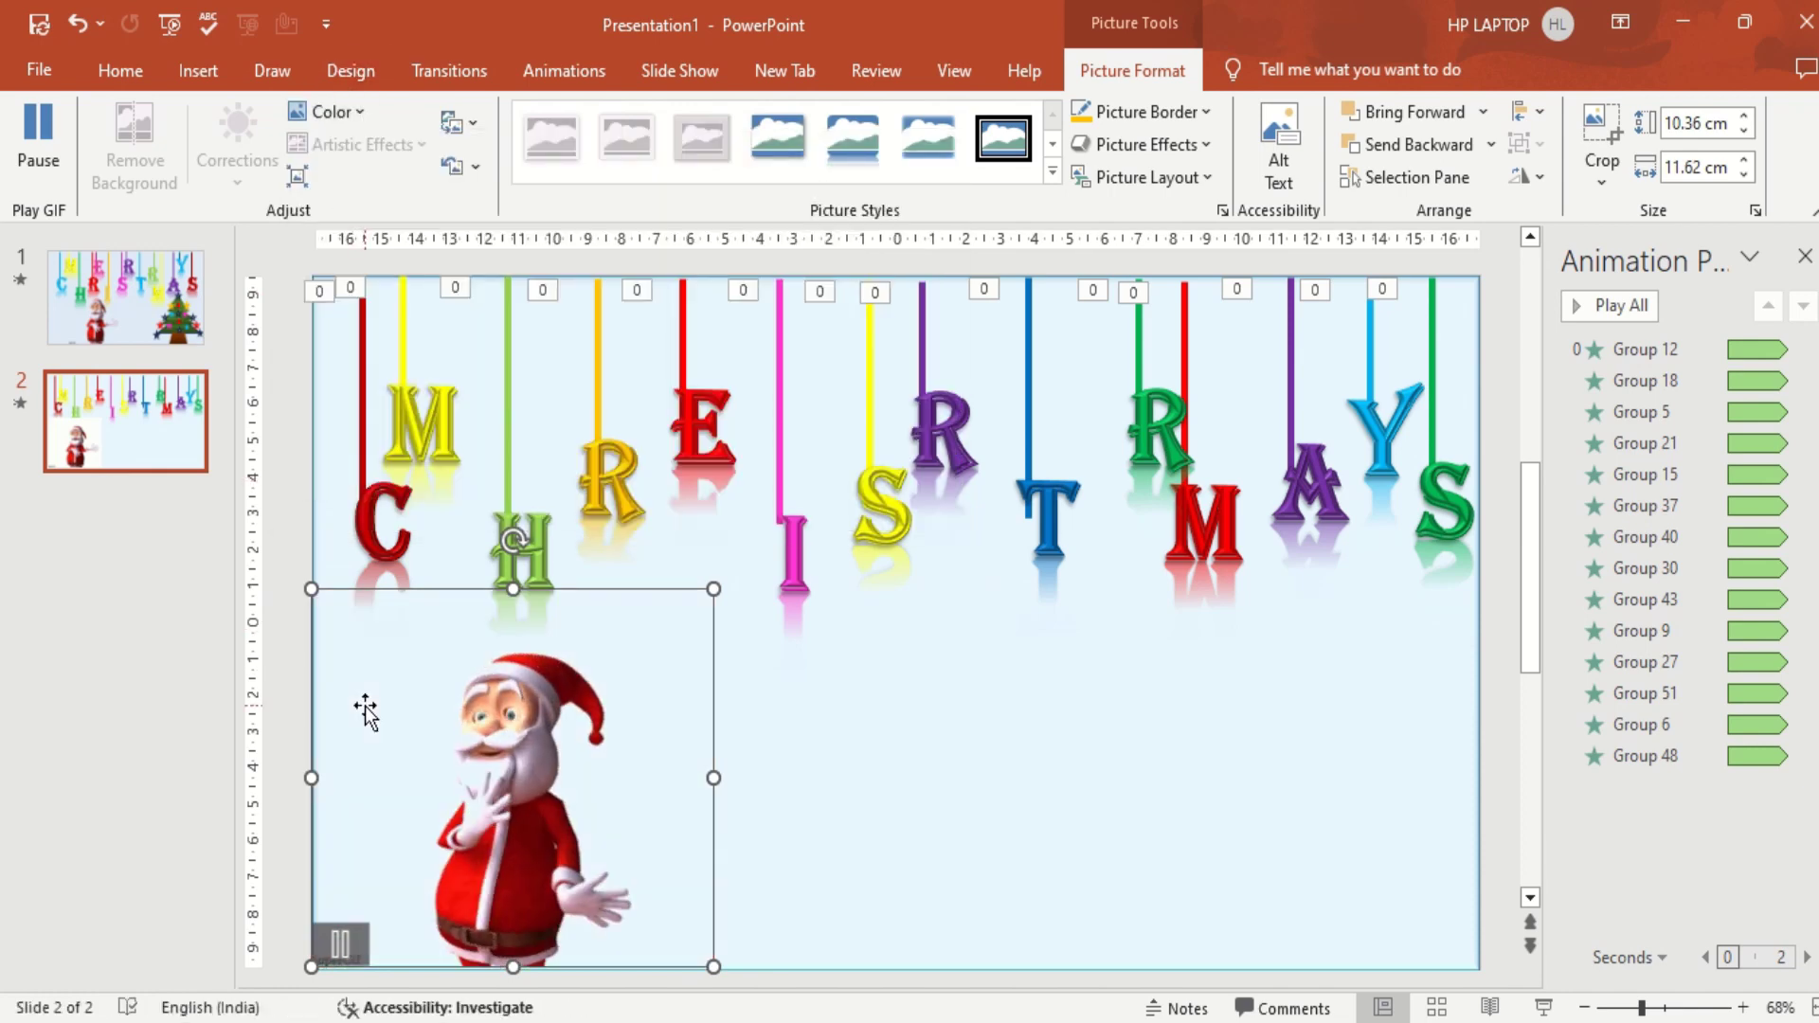
pyautogui.click(867, 777)
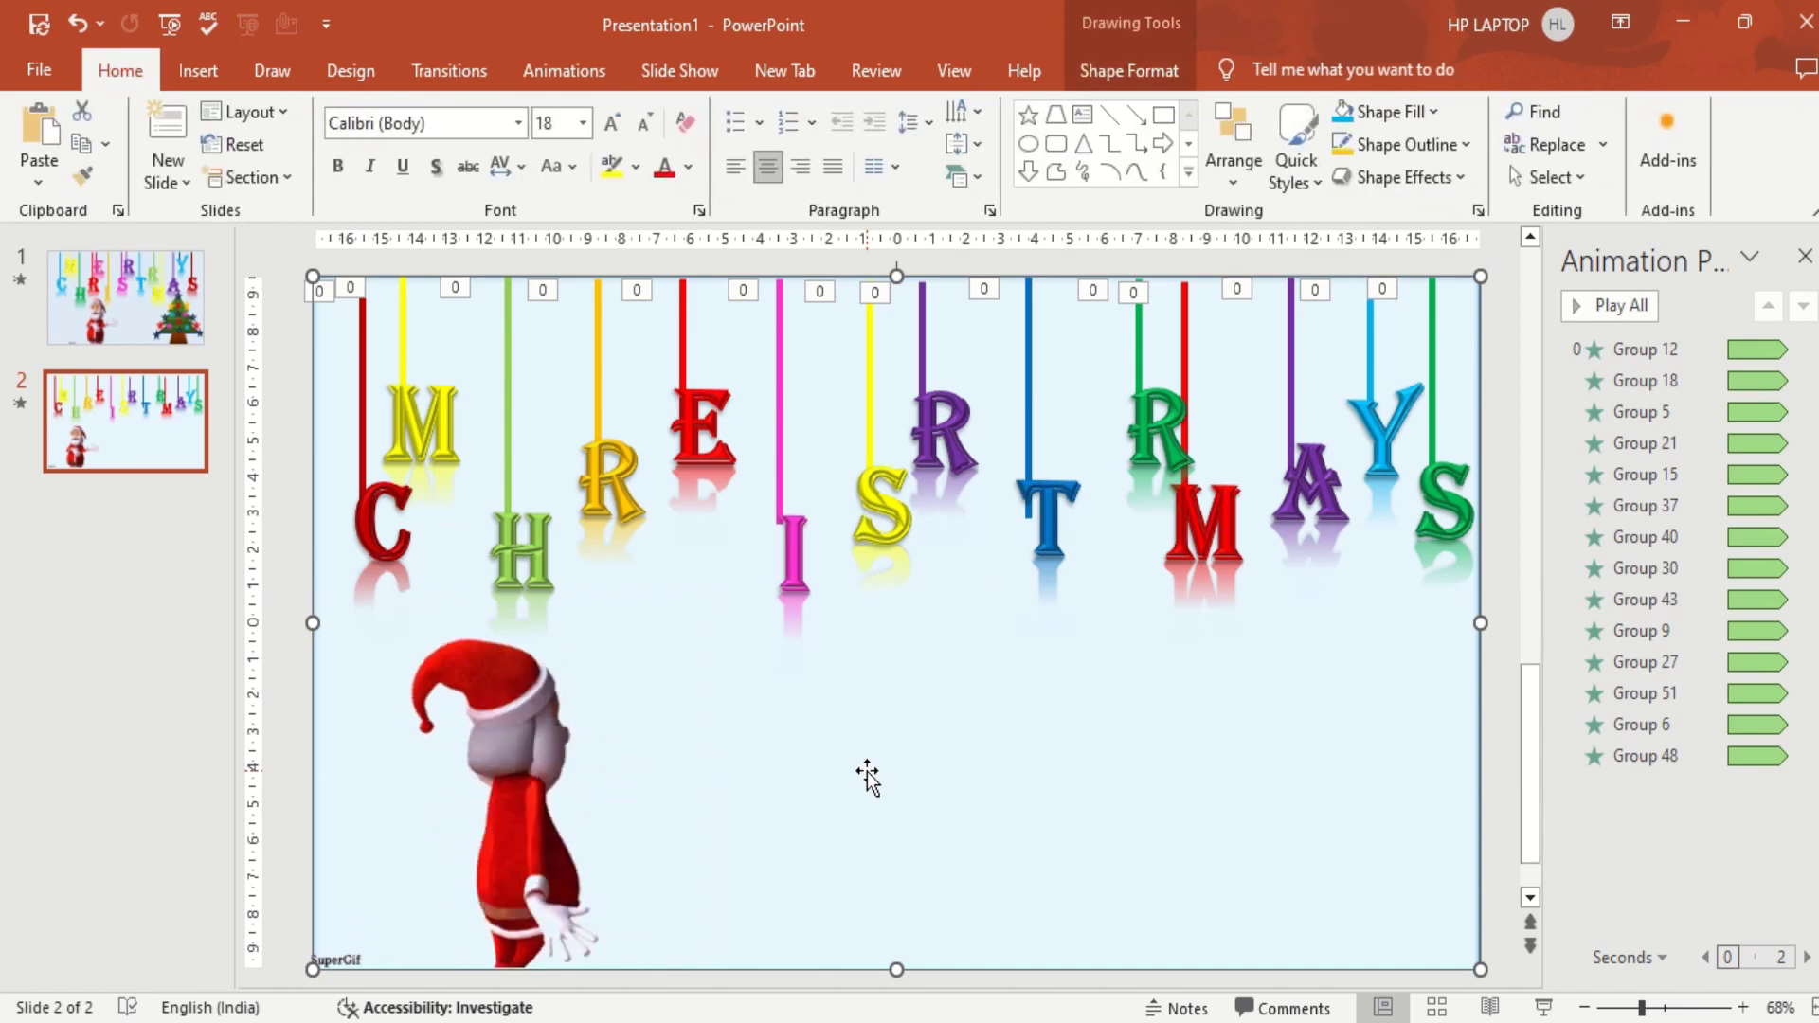
# Review slide 1, add a blank slide 3 after slide 2, and pick the trapezoid shape.
pyautogui.click(138, 305)
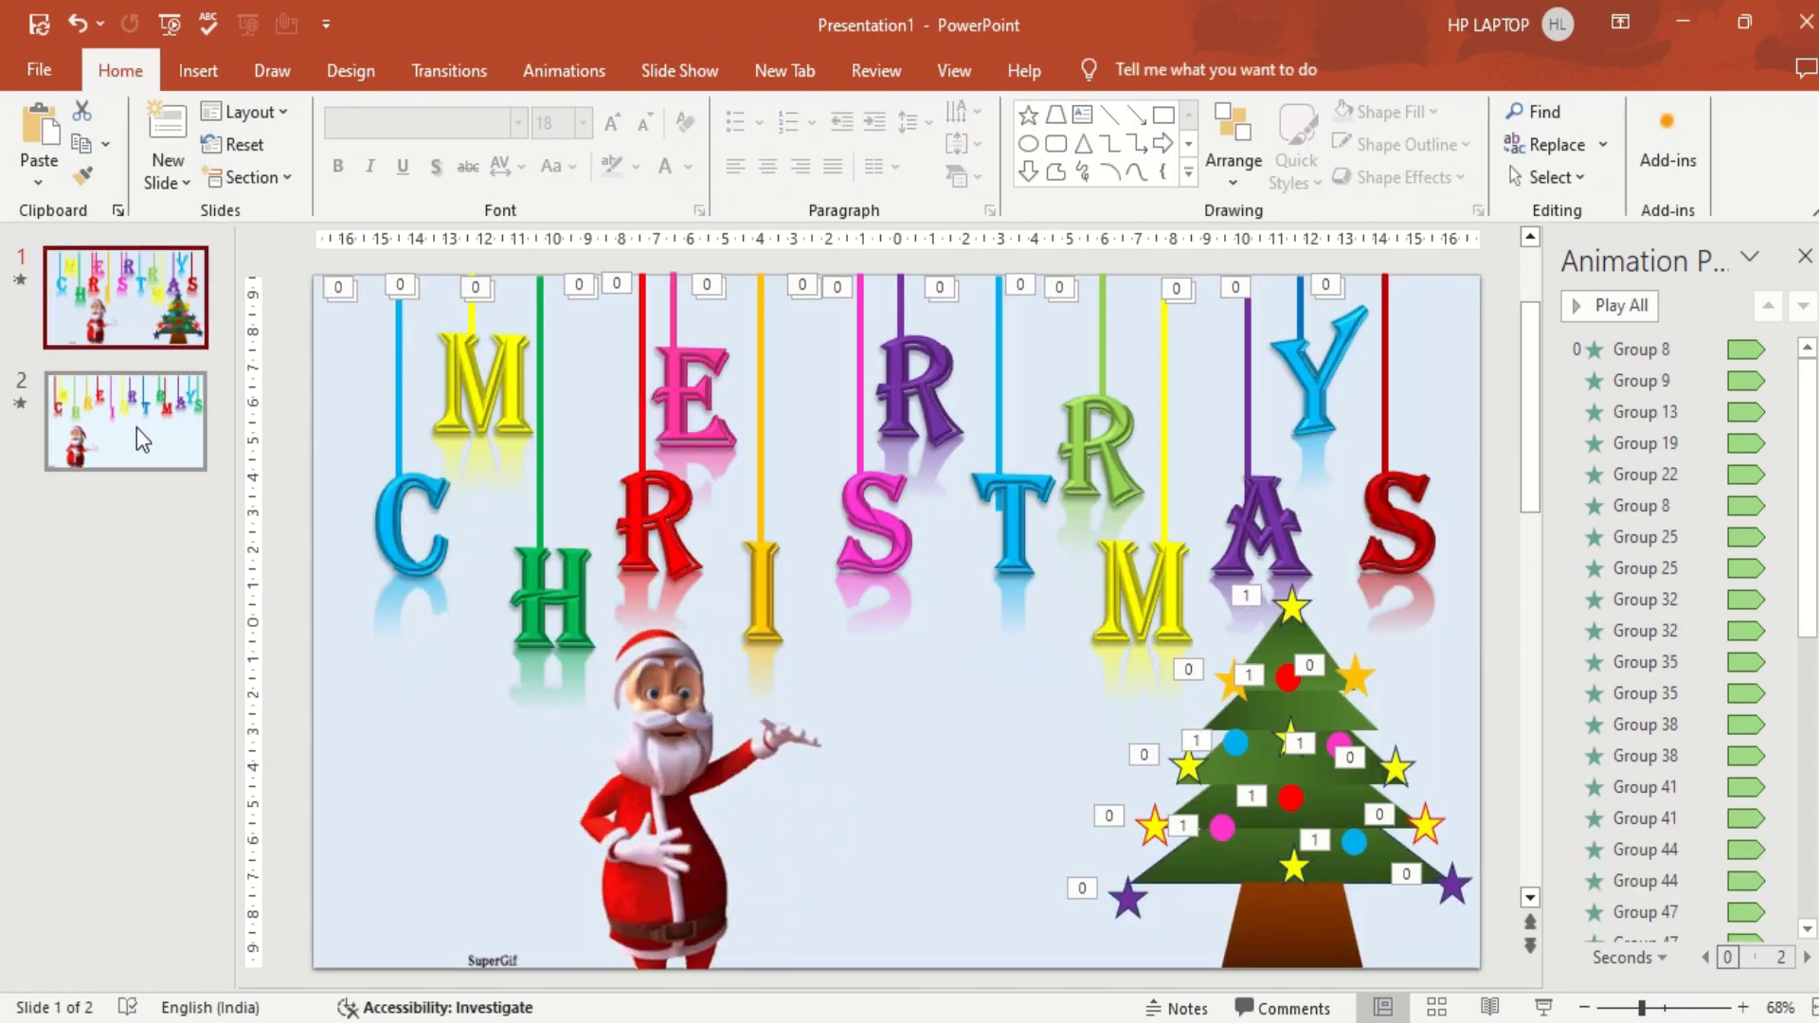
pyautogui.click(136, 428)
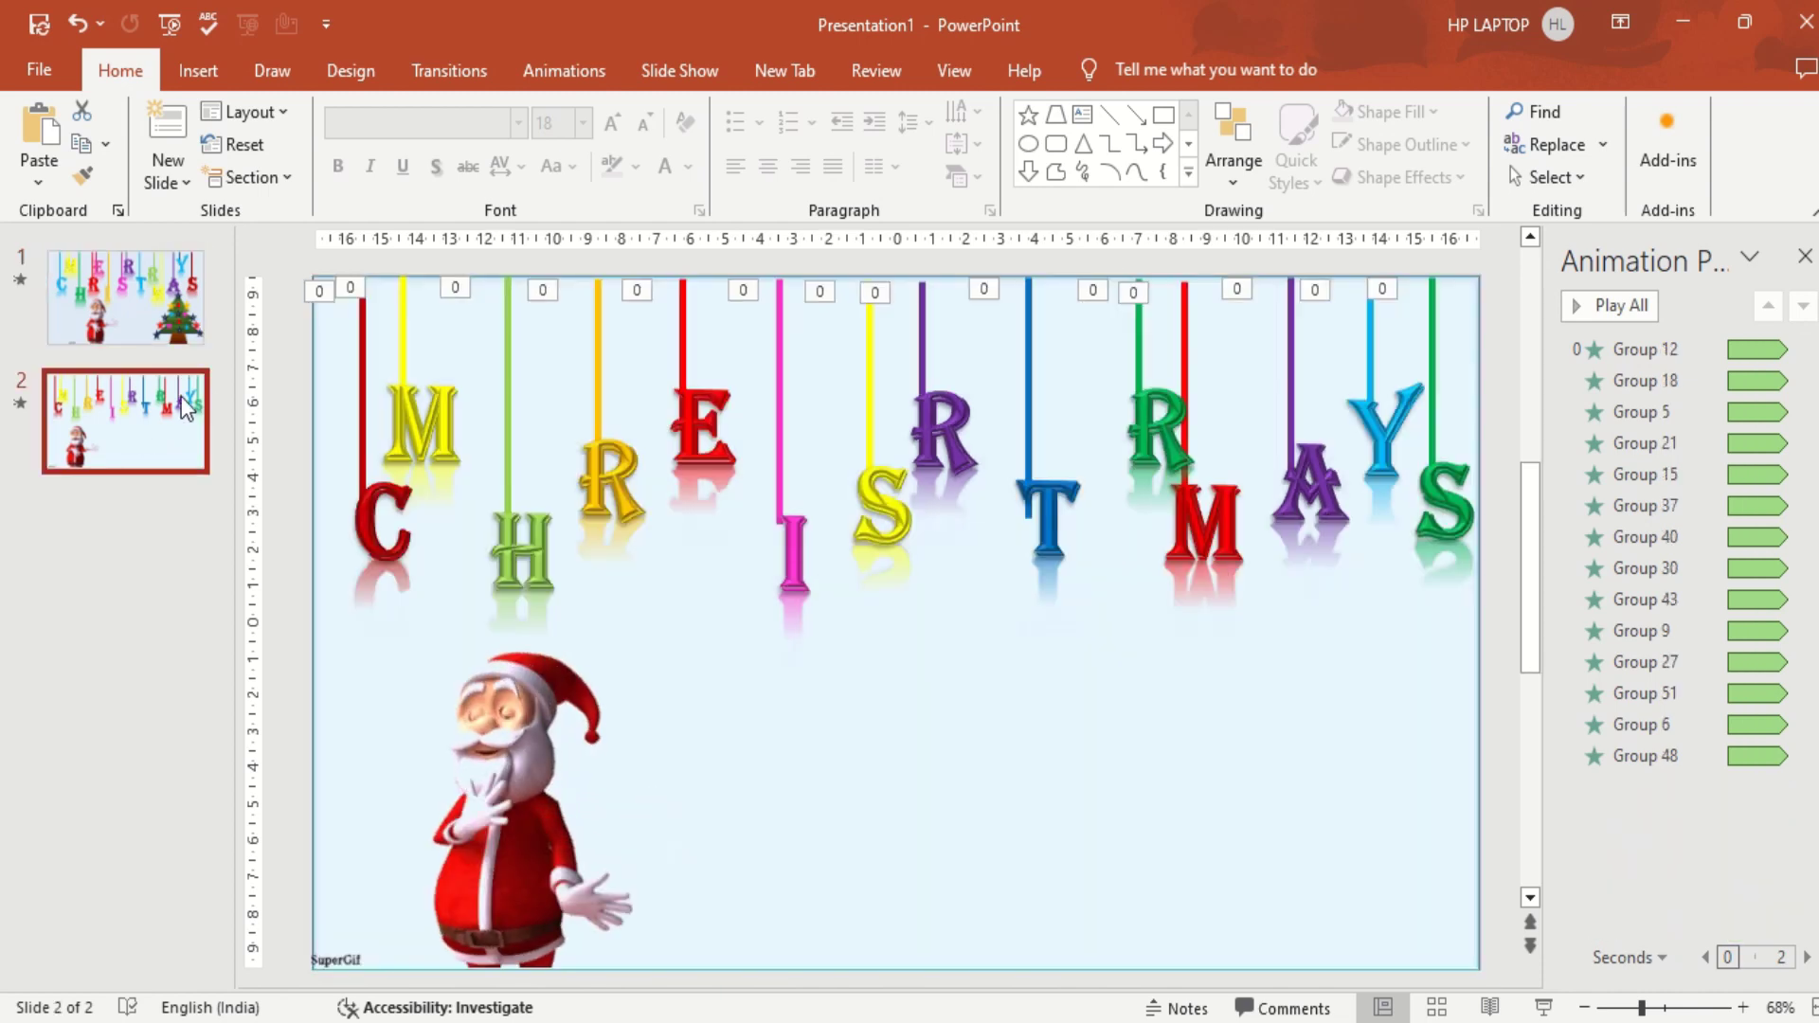
pyautogui.click(199, 71)
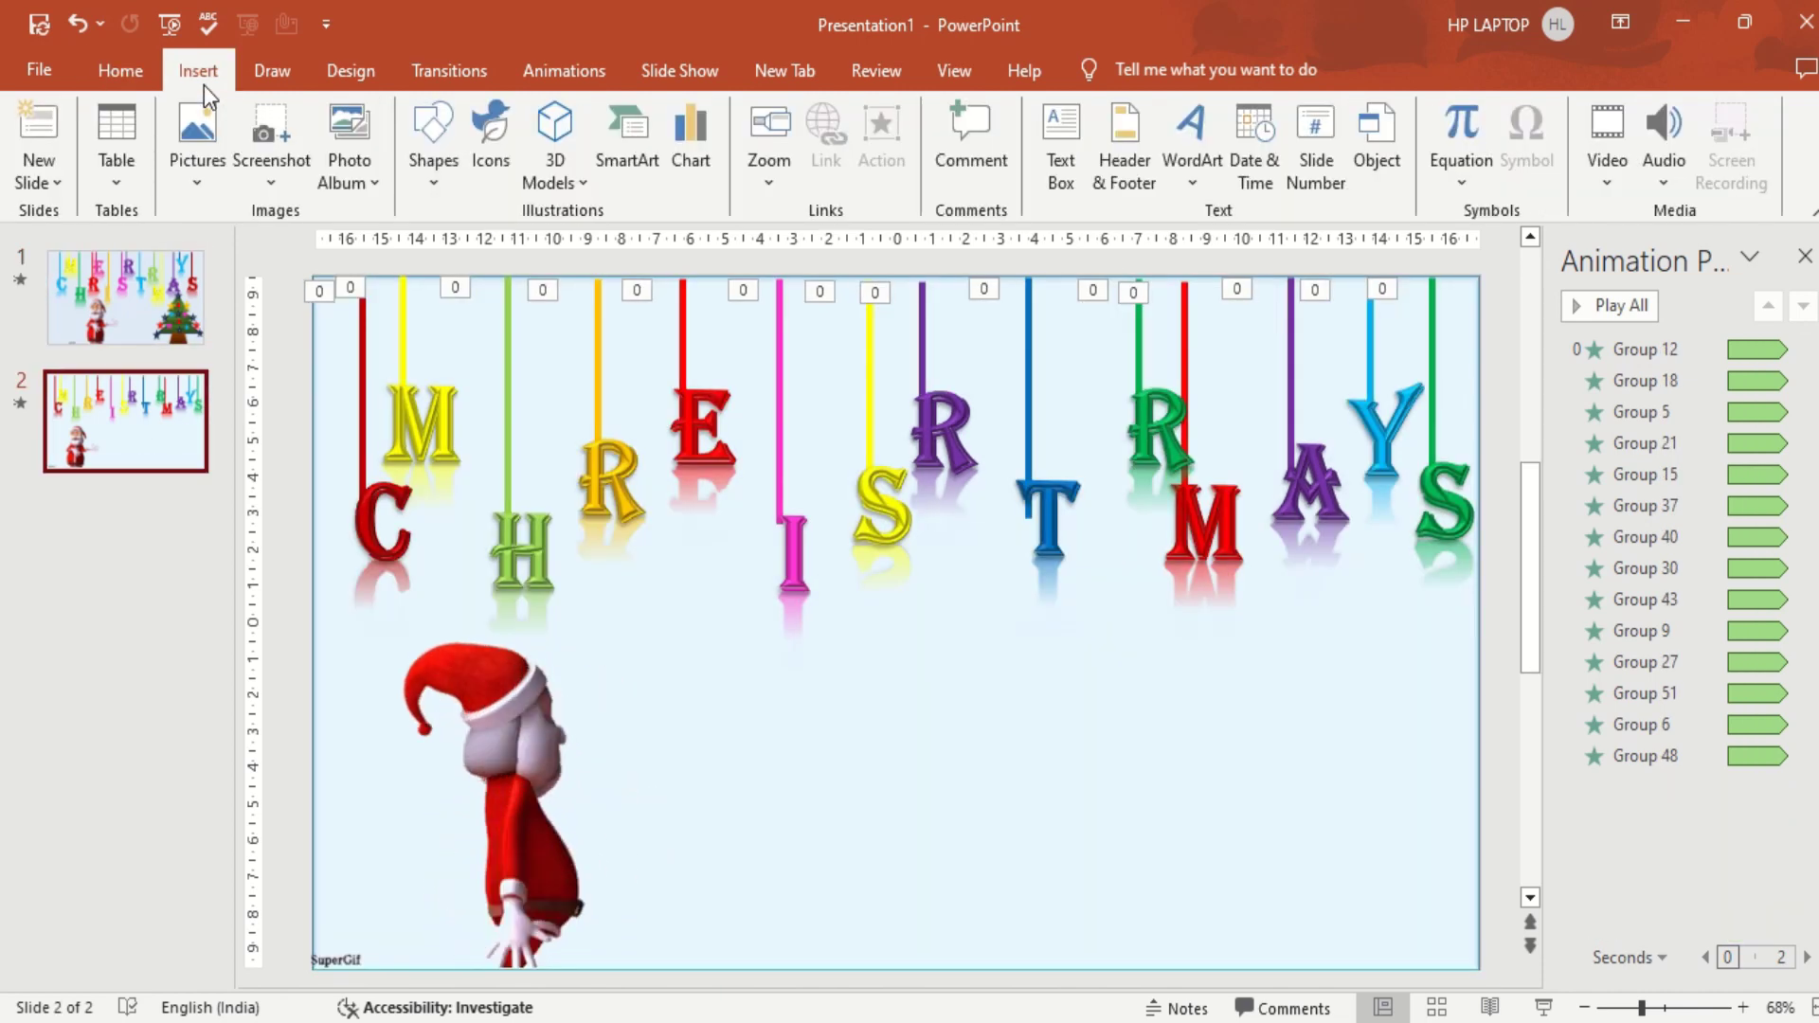
pyautogui.click(433, 152)
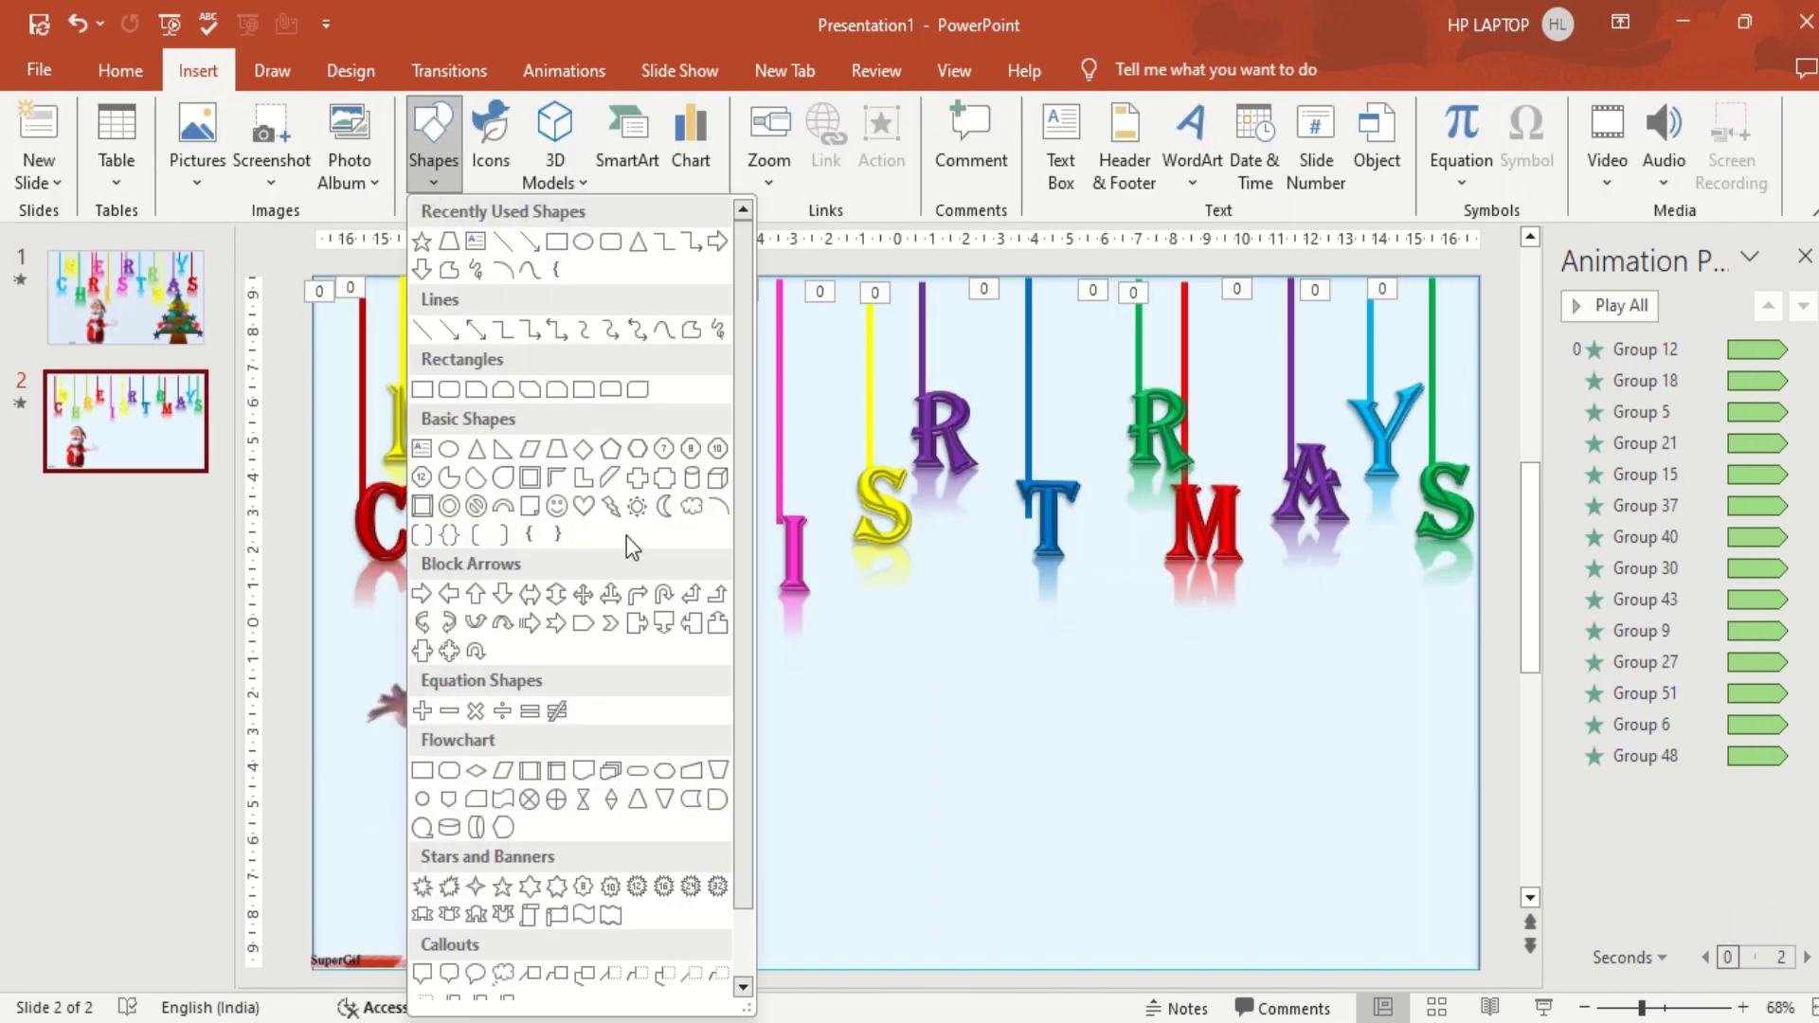
pyautogui.click(163, 464)
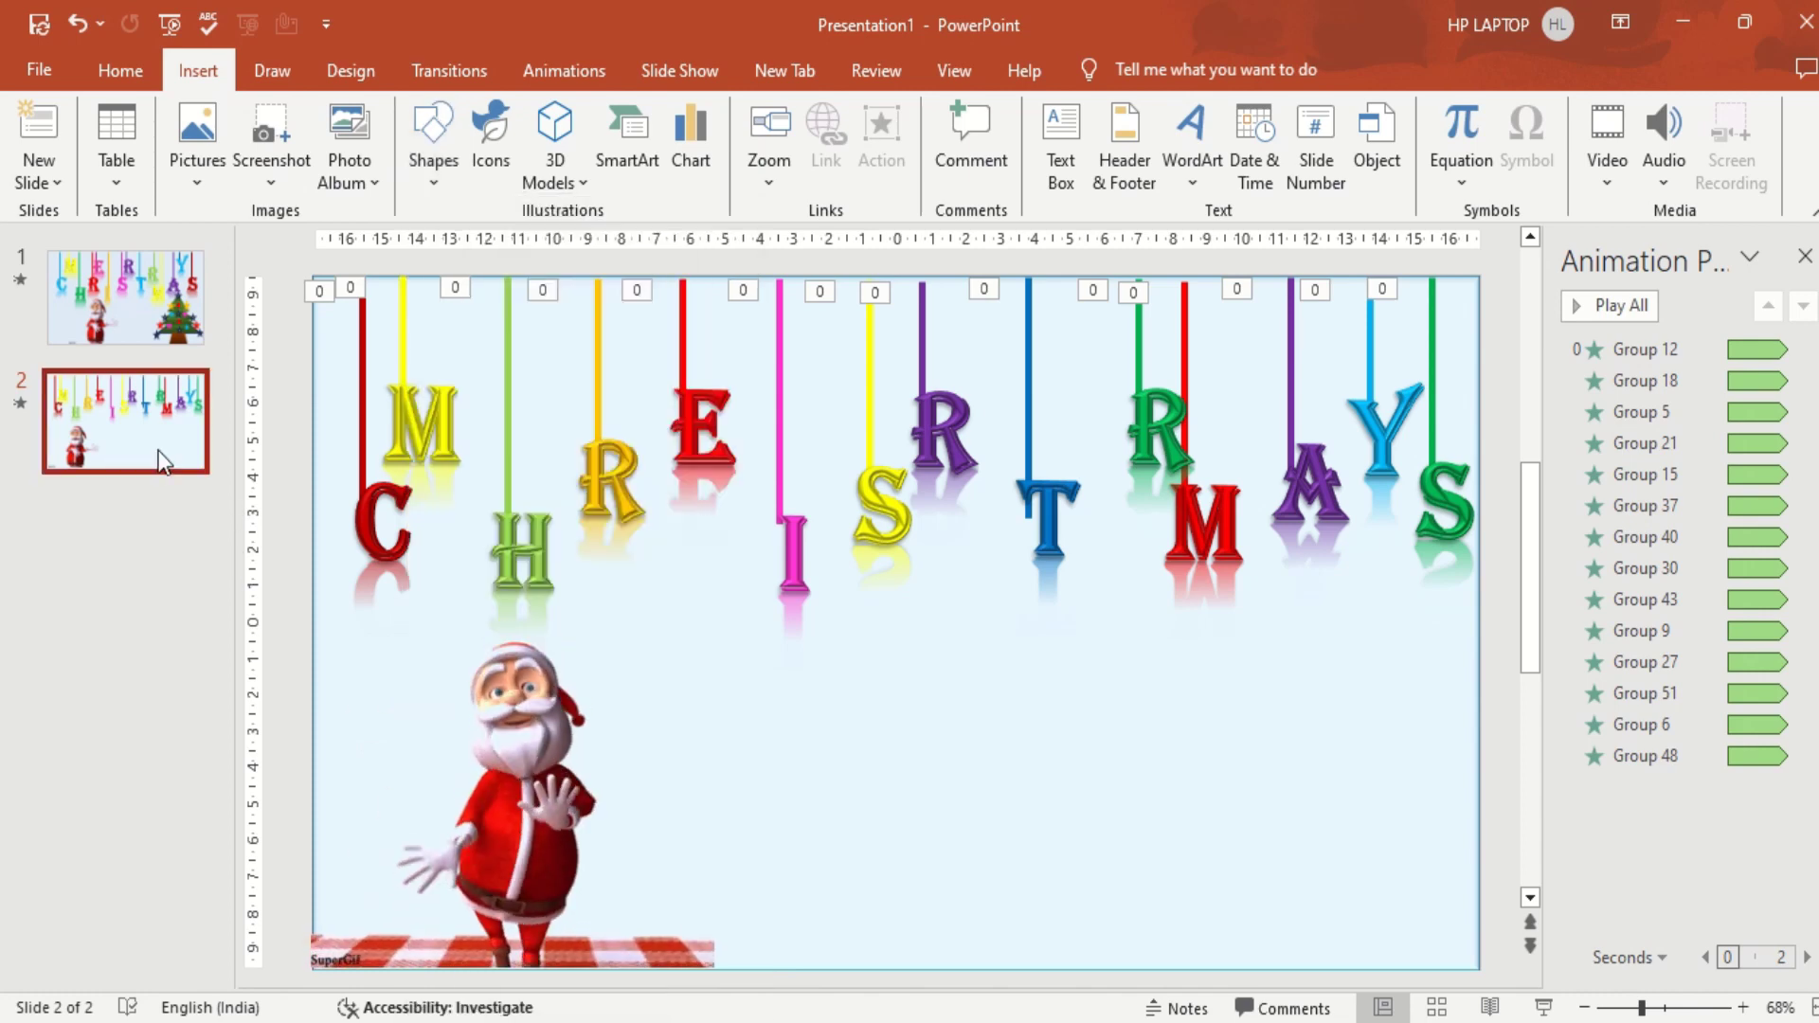
pyautogui.press('Return')
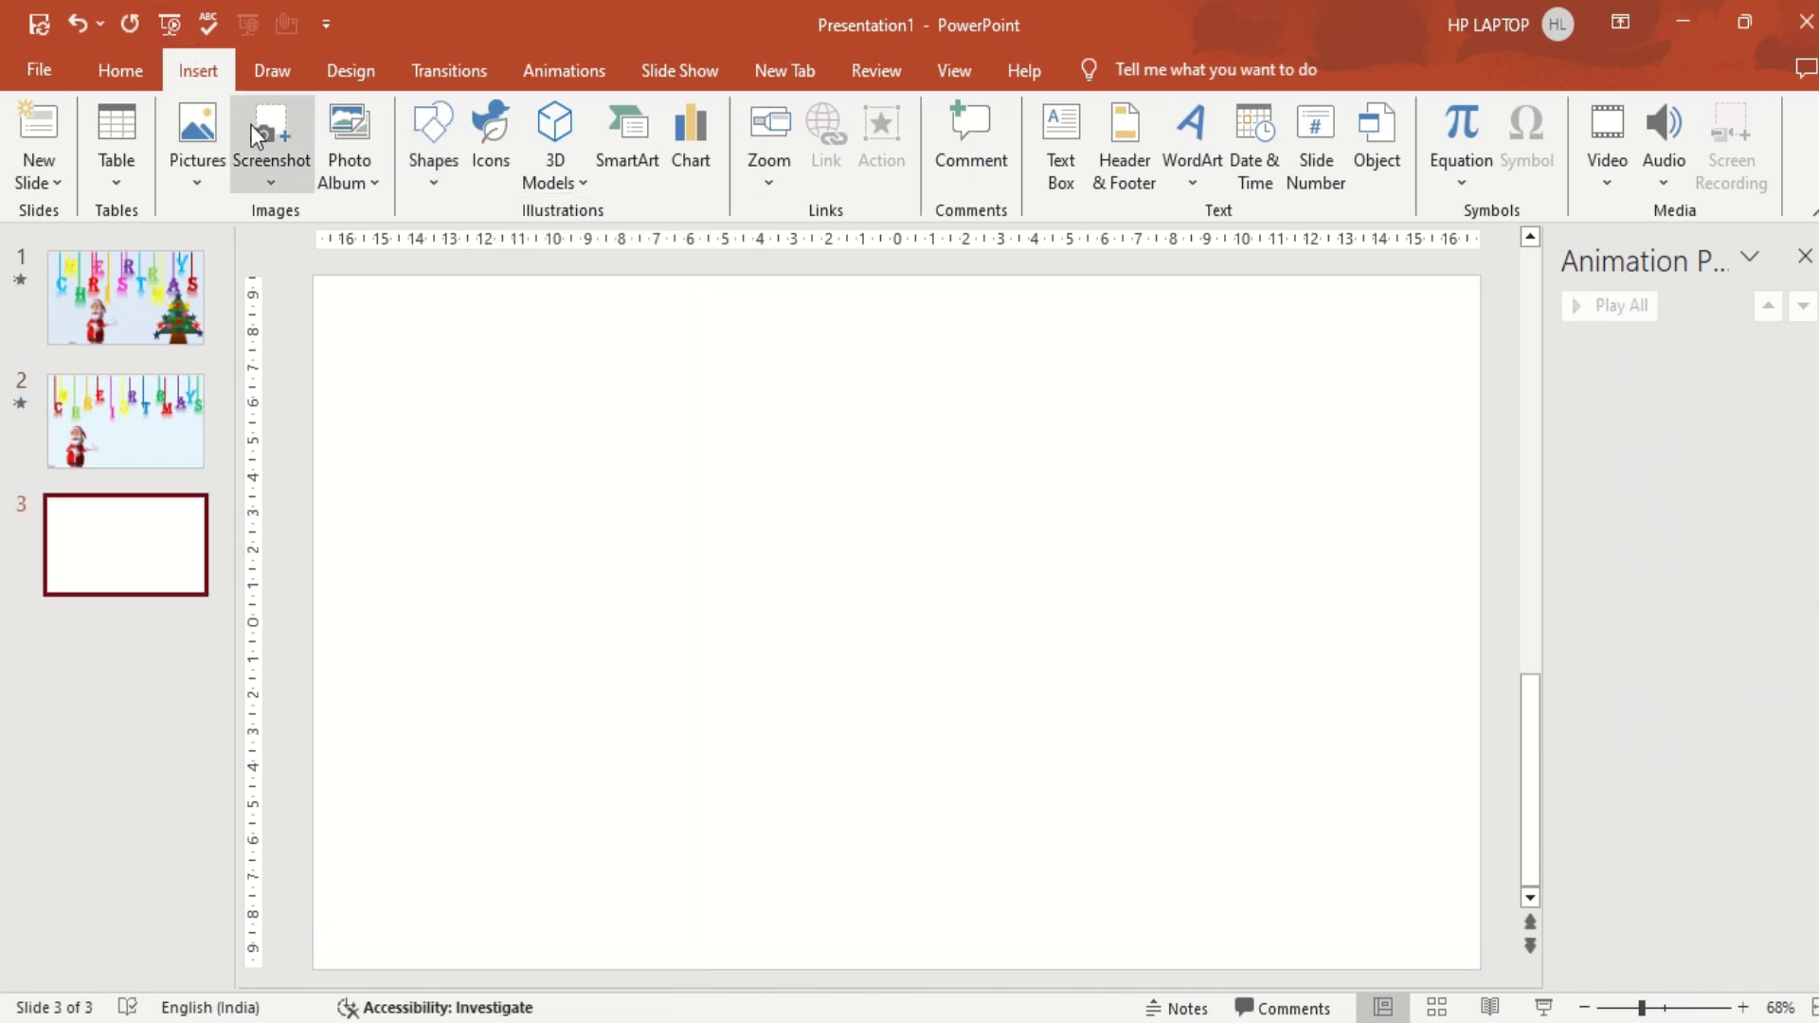
pyautogui.click(418, 163)
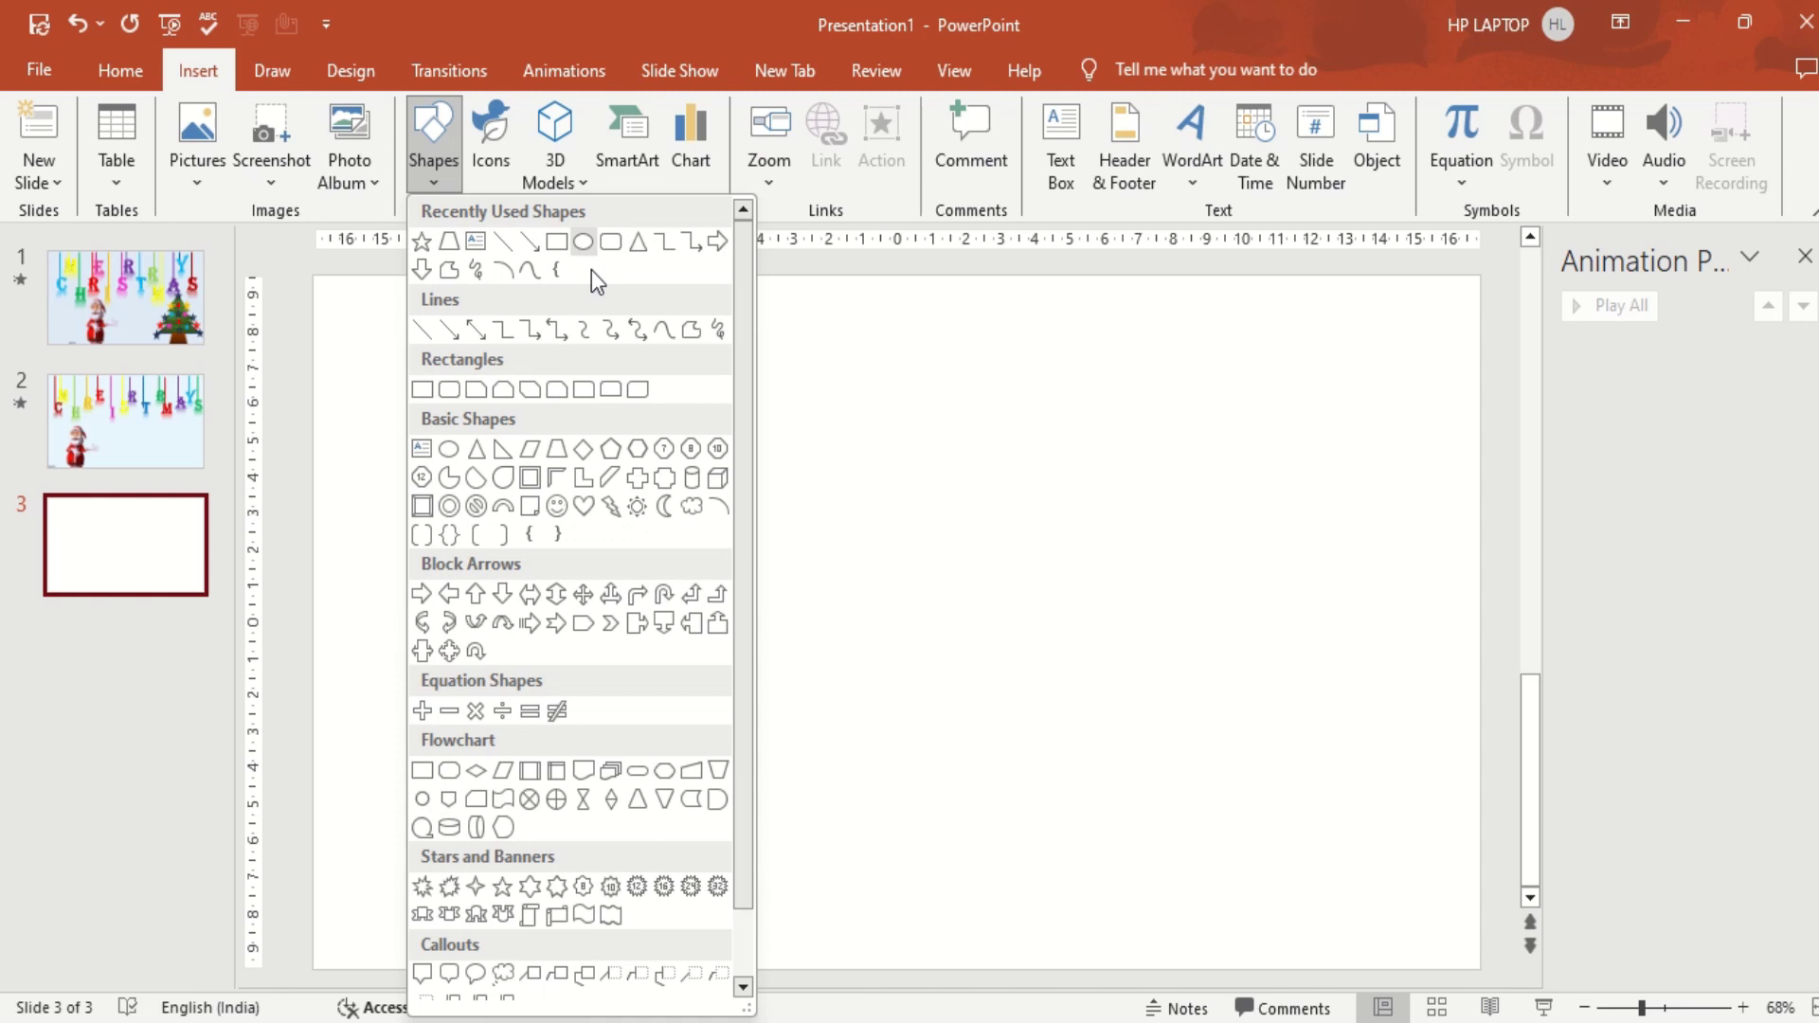
pyautogui.click(559, 454)
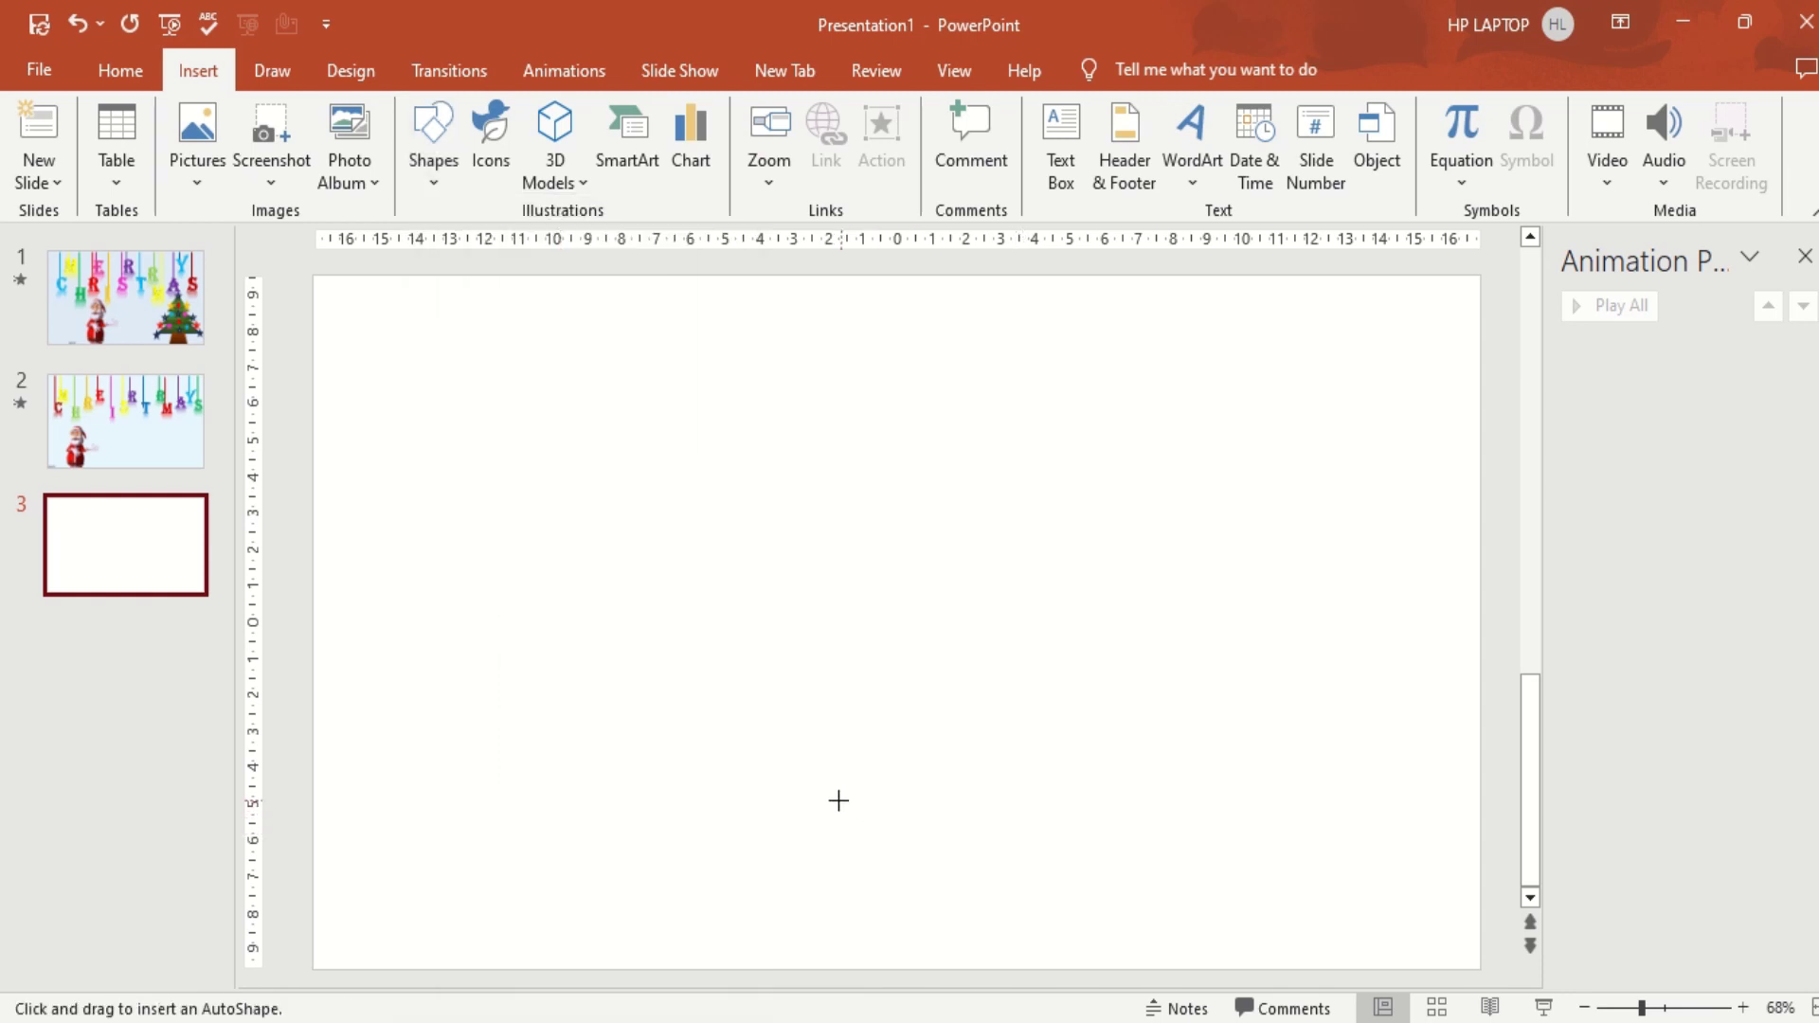
# Draw a trapezoid trunk at the bottom centre and a wider isosceles triangle centred above it.
pyautogui.moveTo(839, 801); pyautogui.dragTo(1030, 968)
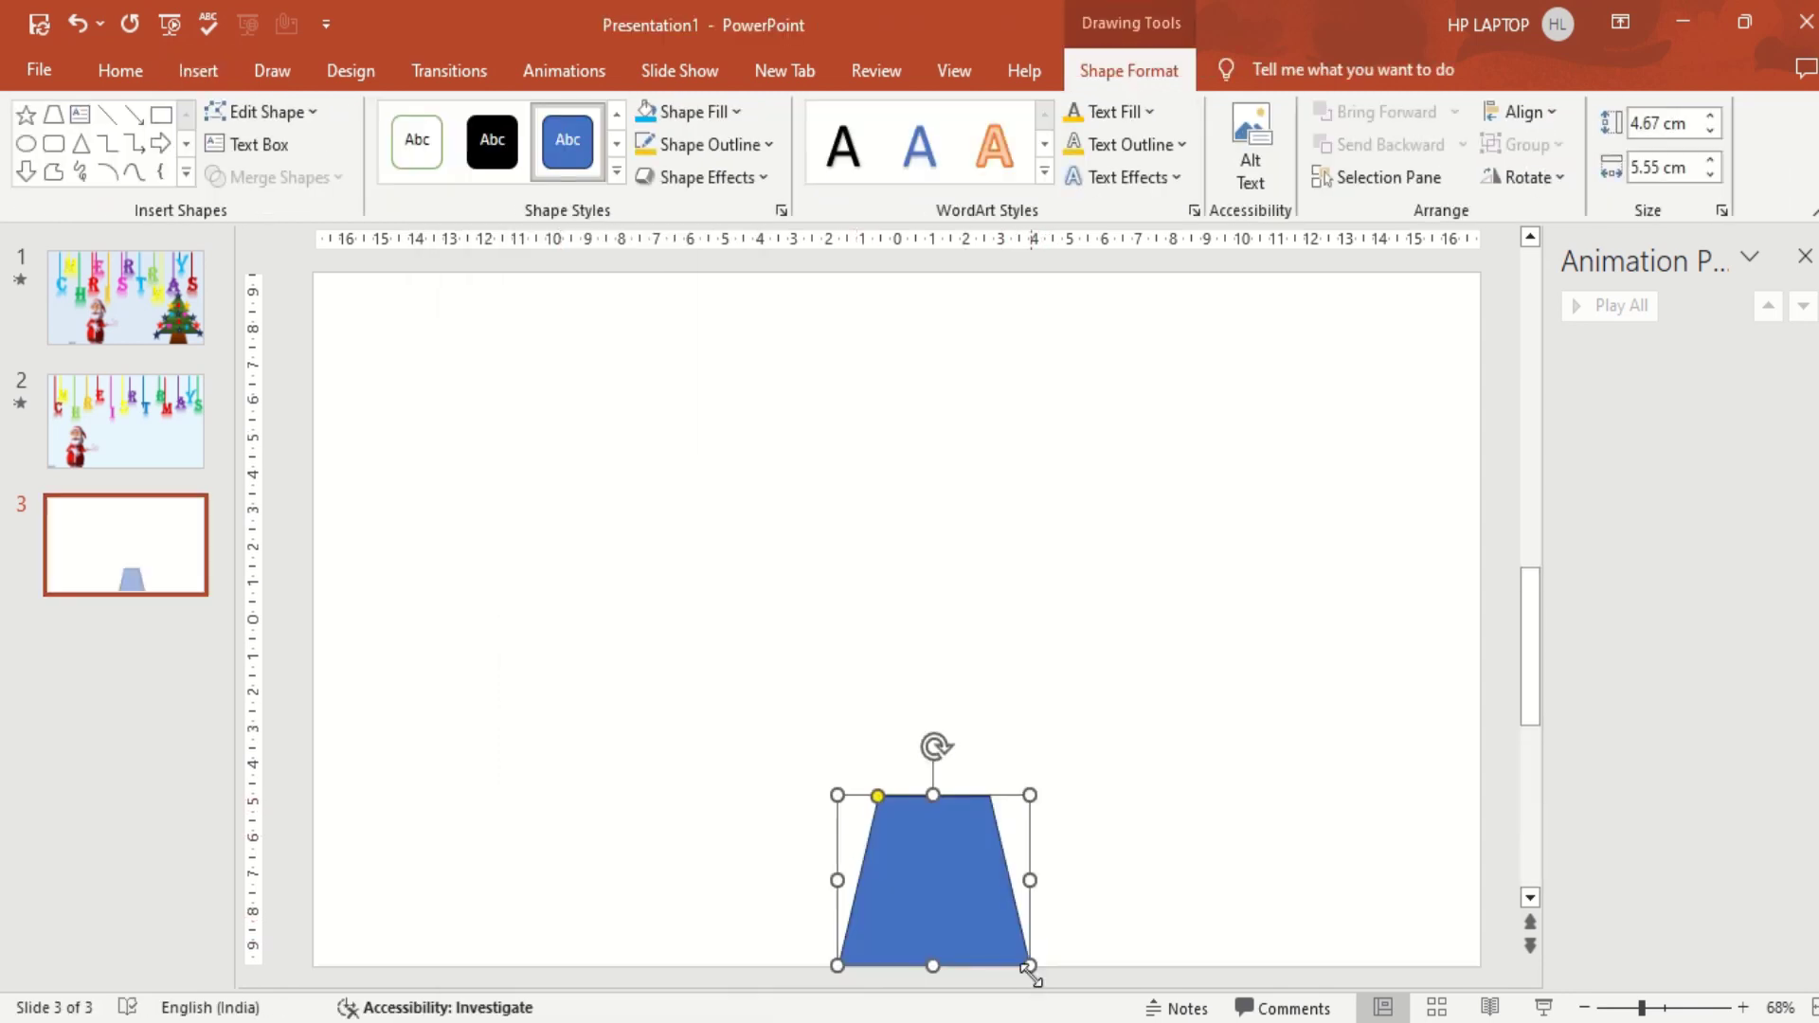
pyautogui.click(195, 70)
pyautogui.click(433, 178)
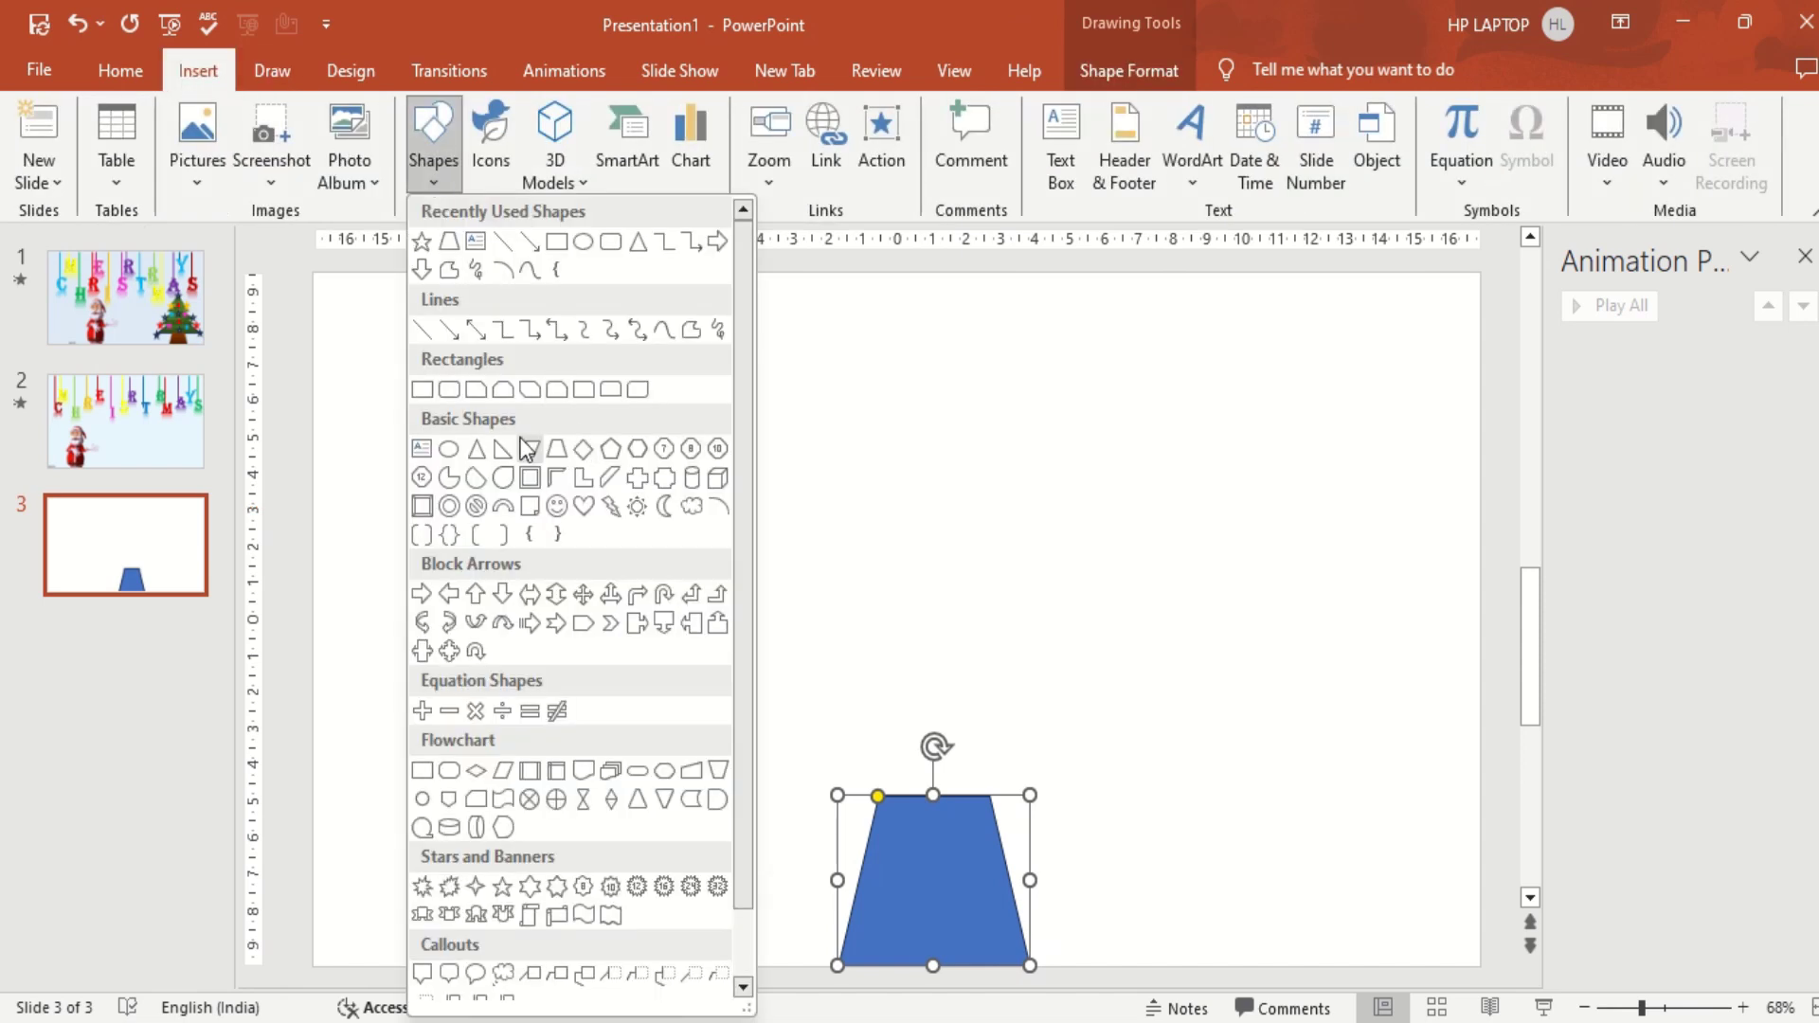
pyautogui.click(477, 450)
pyautogui.moveTo(793, 689)
pyautogui.mouseDown()
pyautogui.moveTo(1111, 821)
pyautogui.moveTo(992, 804)
pyautogui.mouseUp()
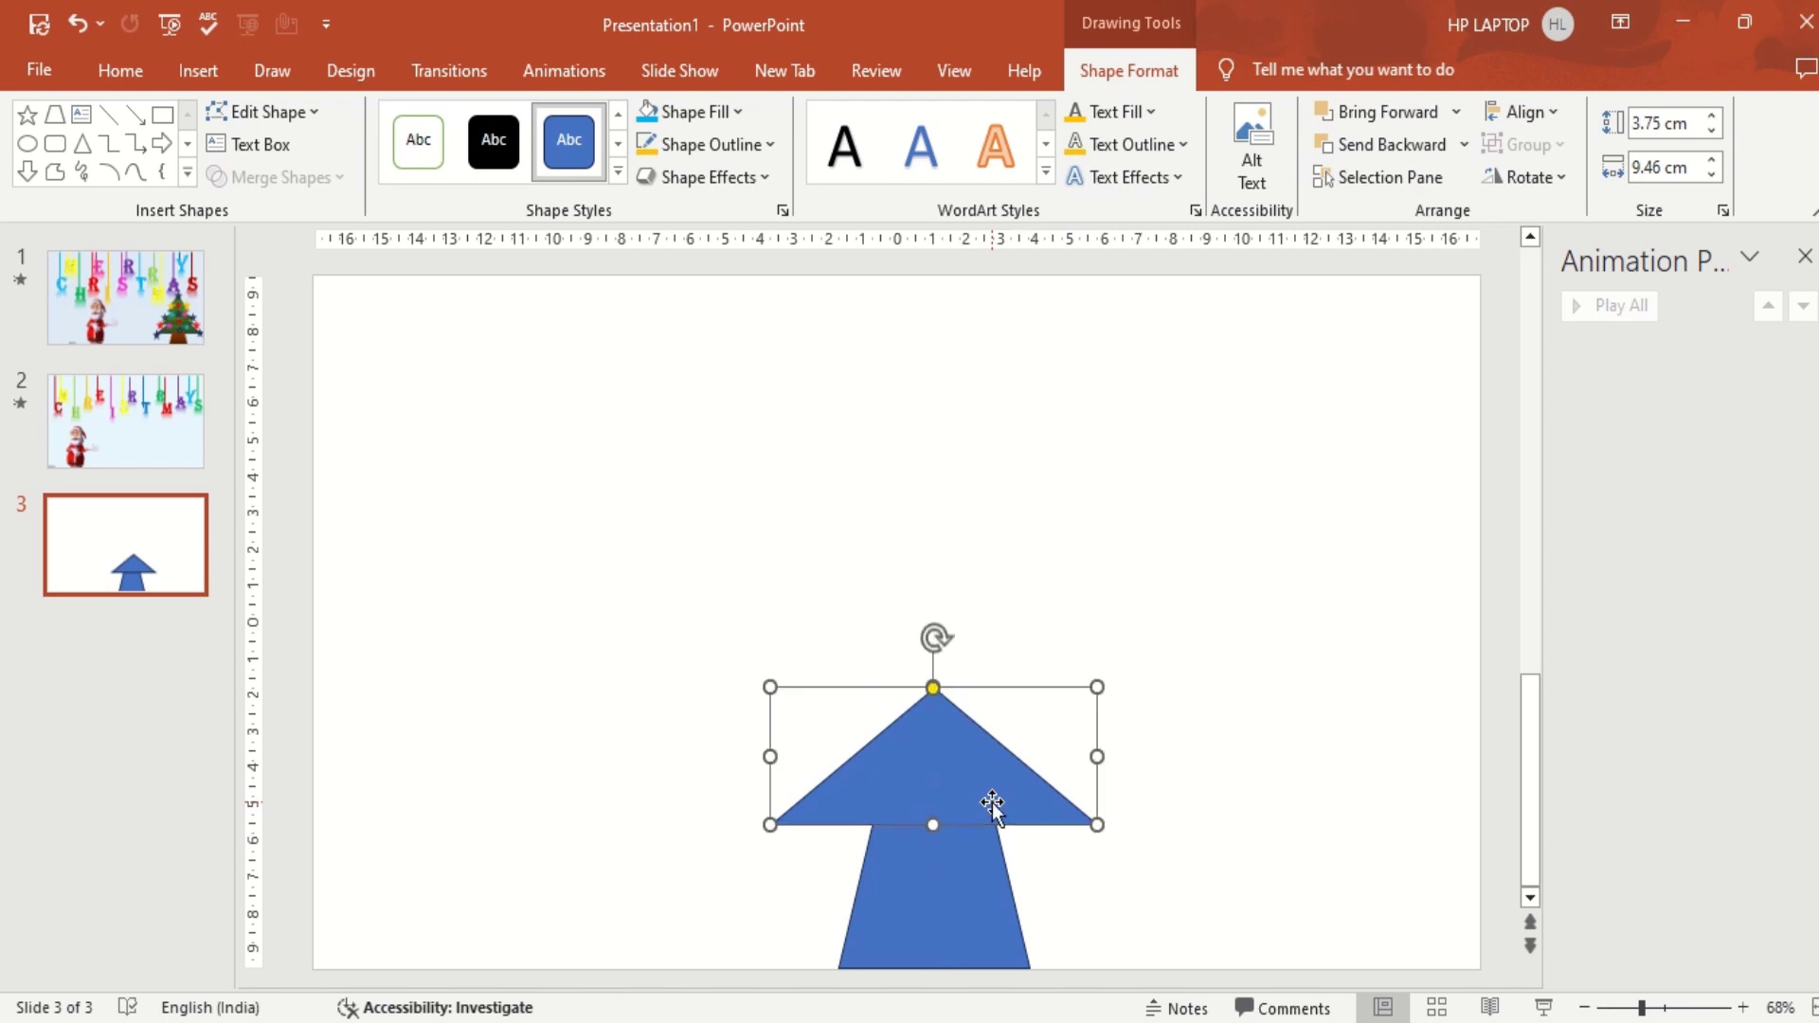
pyautogui.moveTo(1097, 825); pyautogui.dragTo(1150, 838)
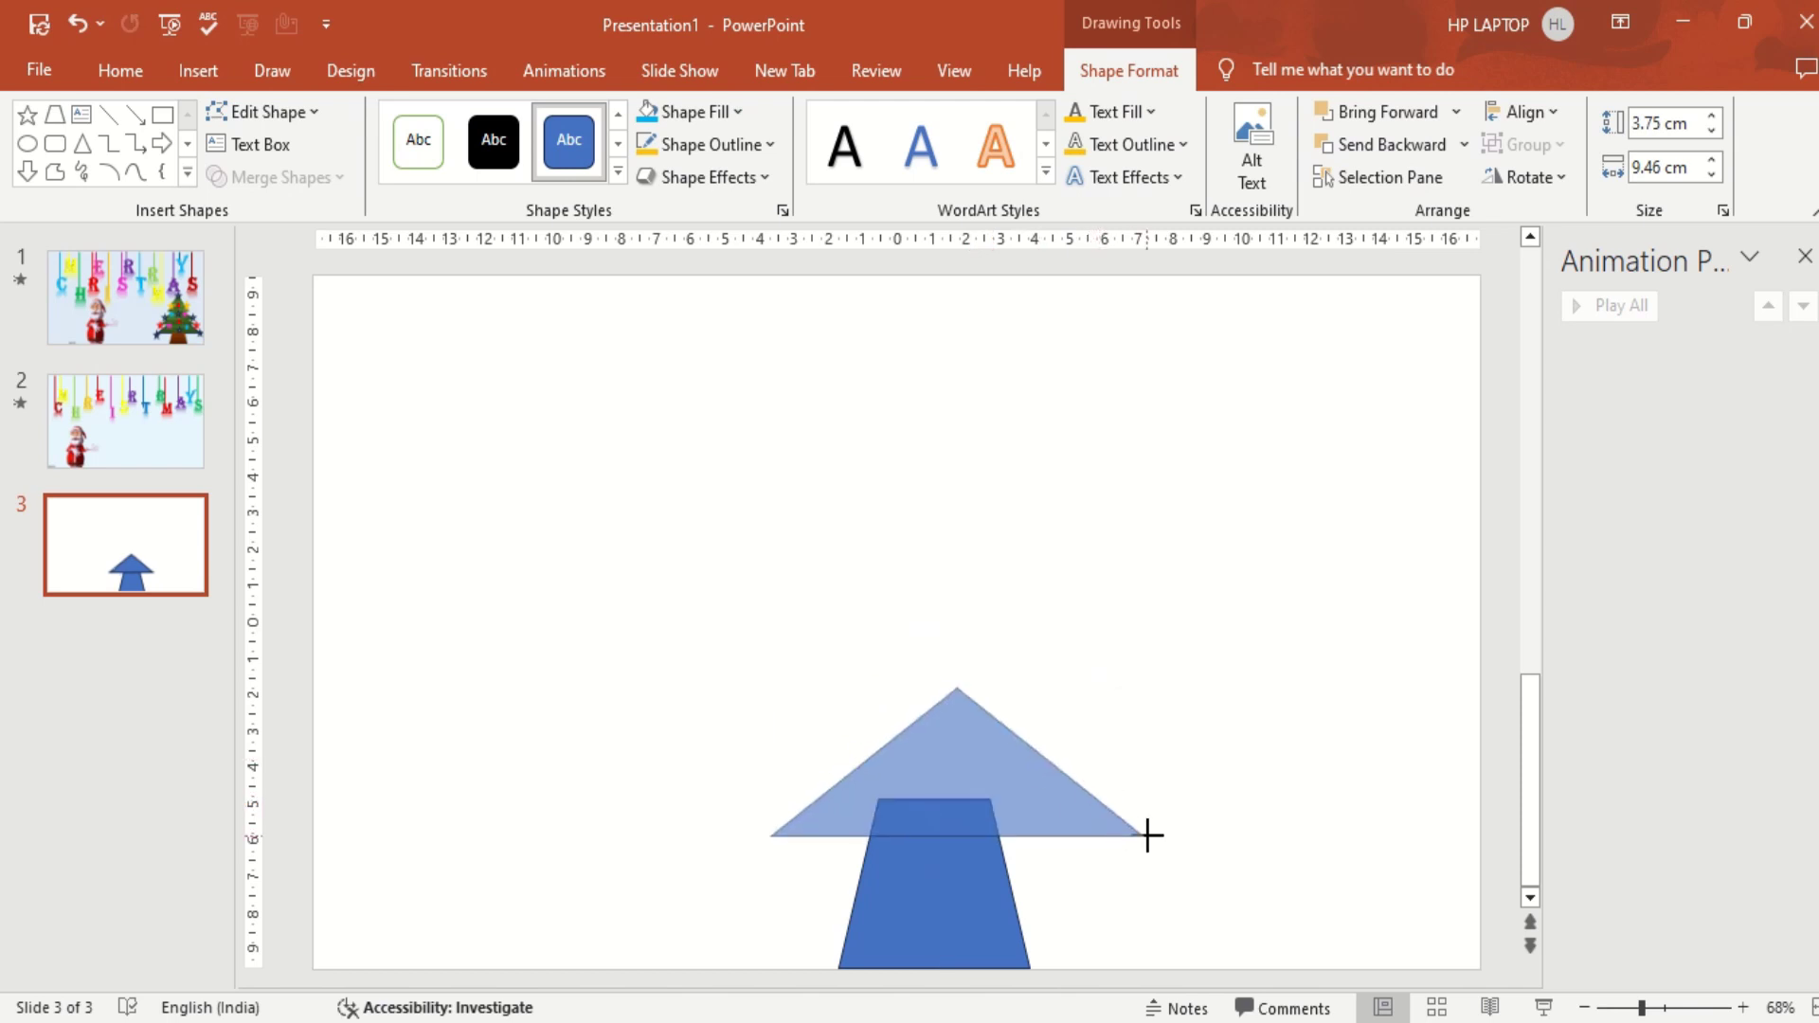
pyautogui.moveTo(1036, 809); pyautogui.dragTo(1044, 806)
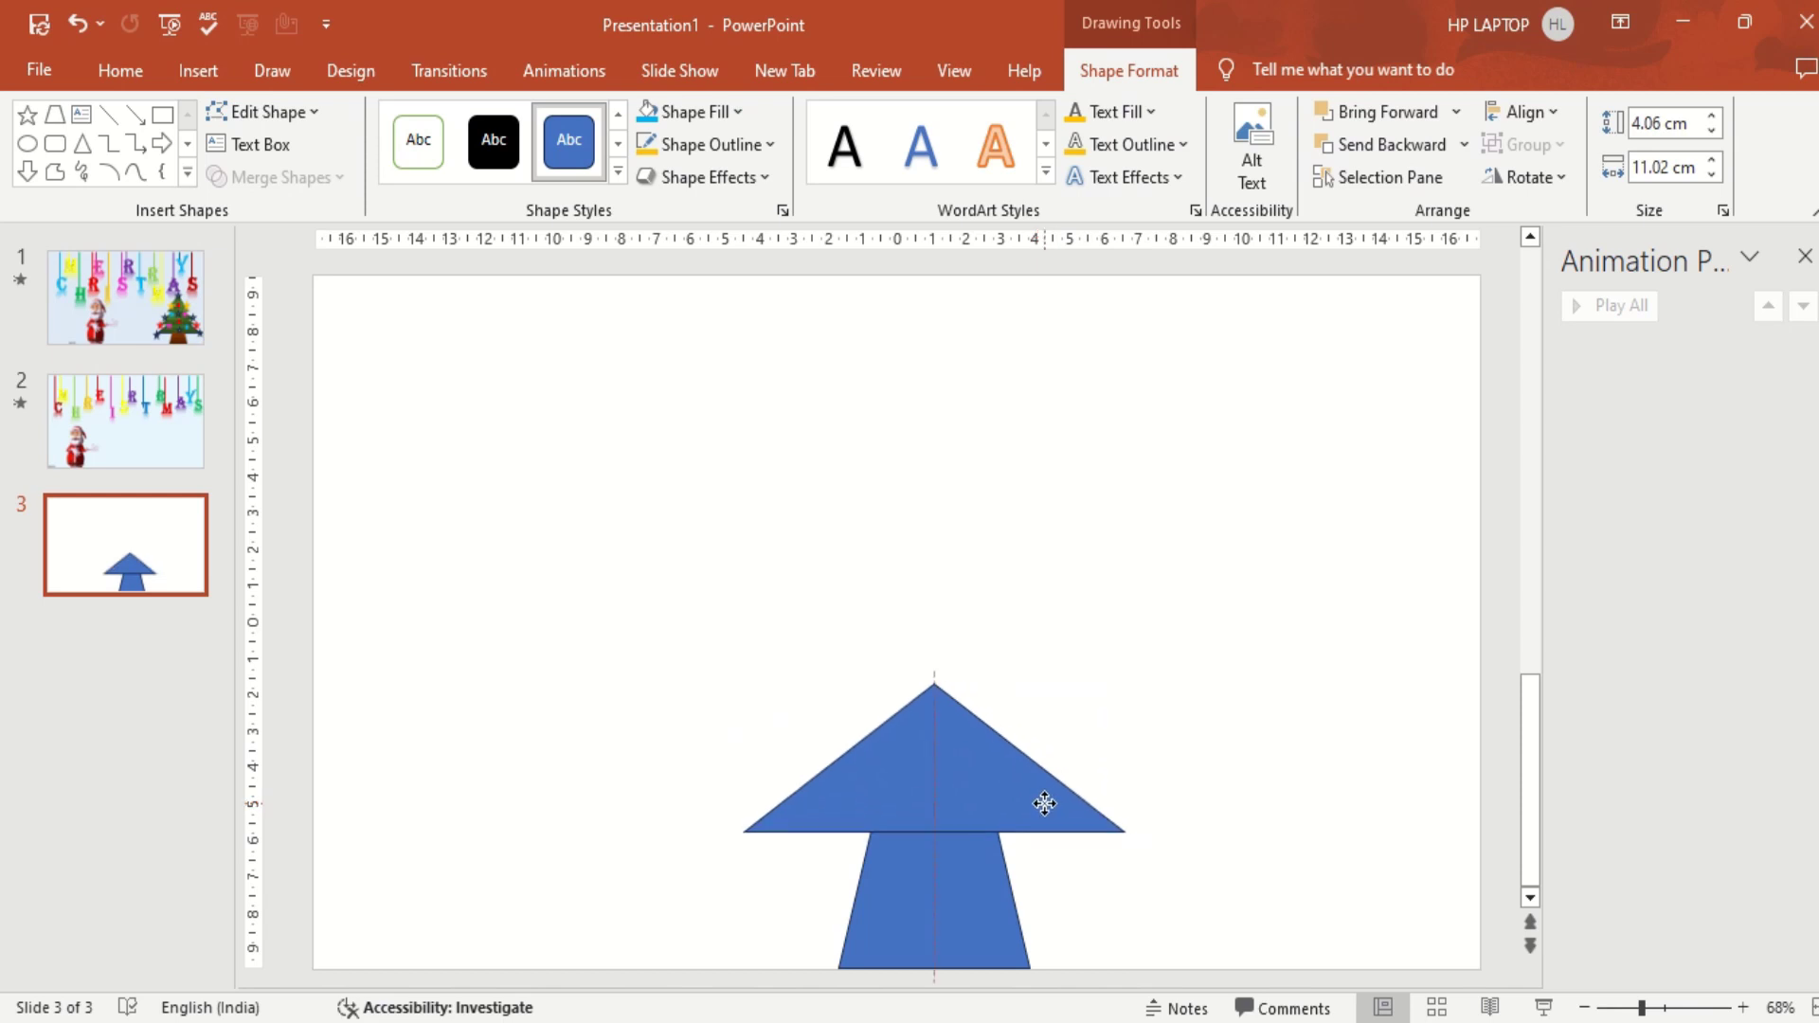
# Fill the tree triangle green with a dark gradient variation, then duplicate it.
pyautogui.click(729, 112)
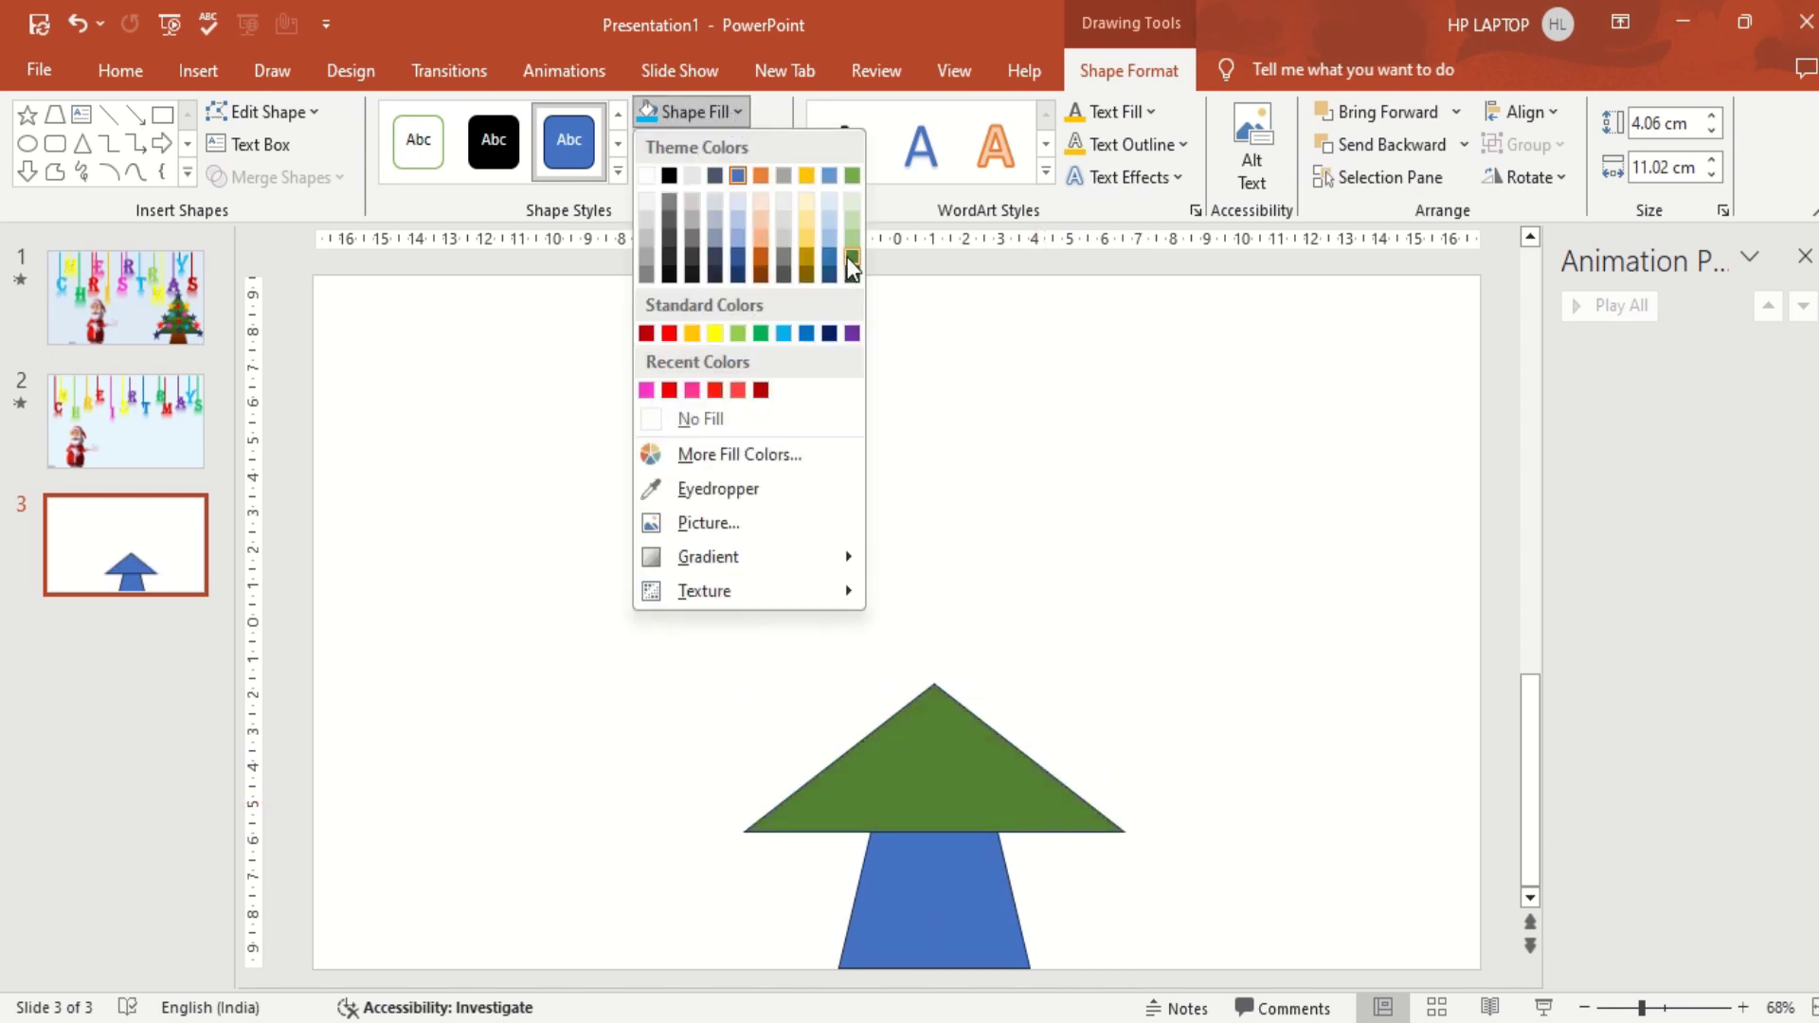
pyautogui.click(850, 259)
pyautogui.click(723, 111)
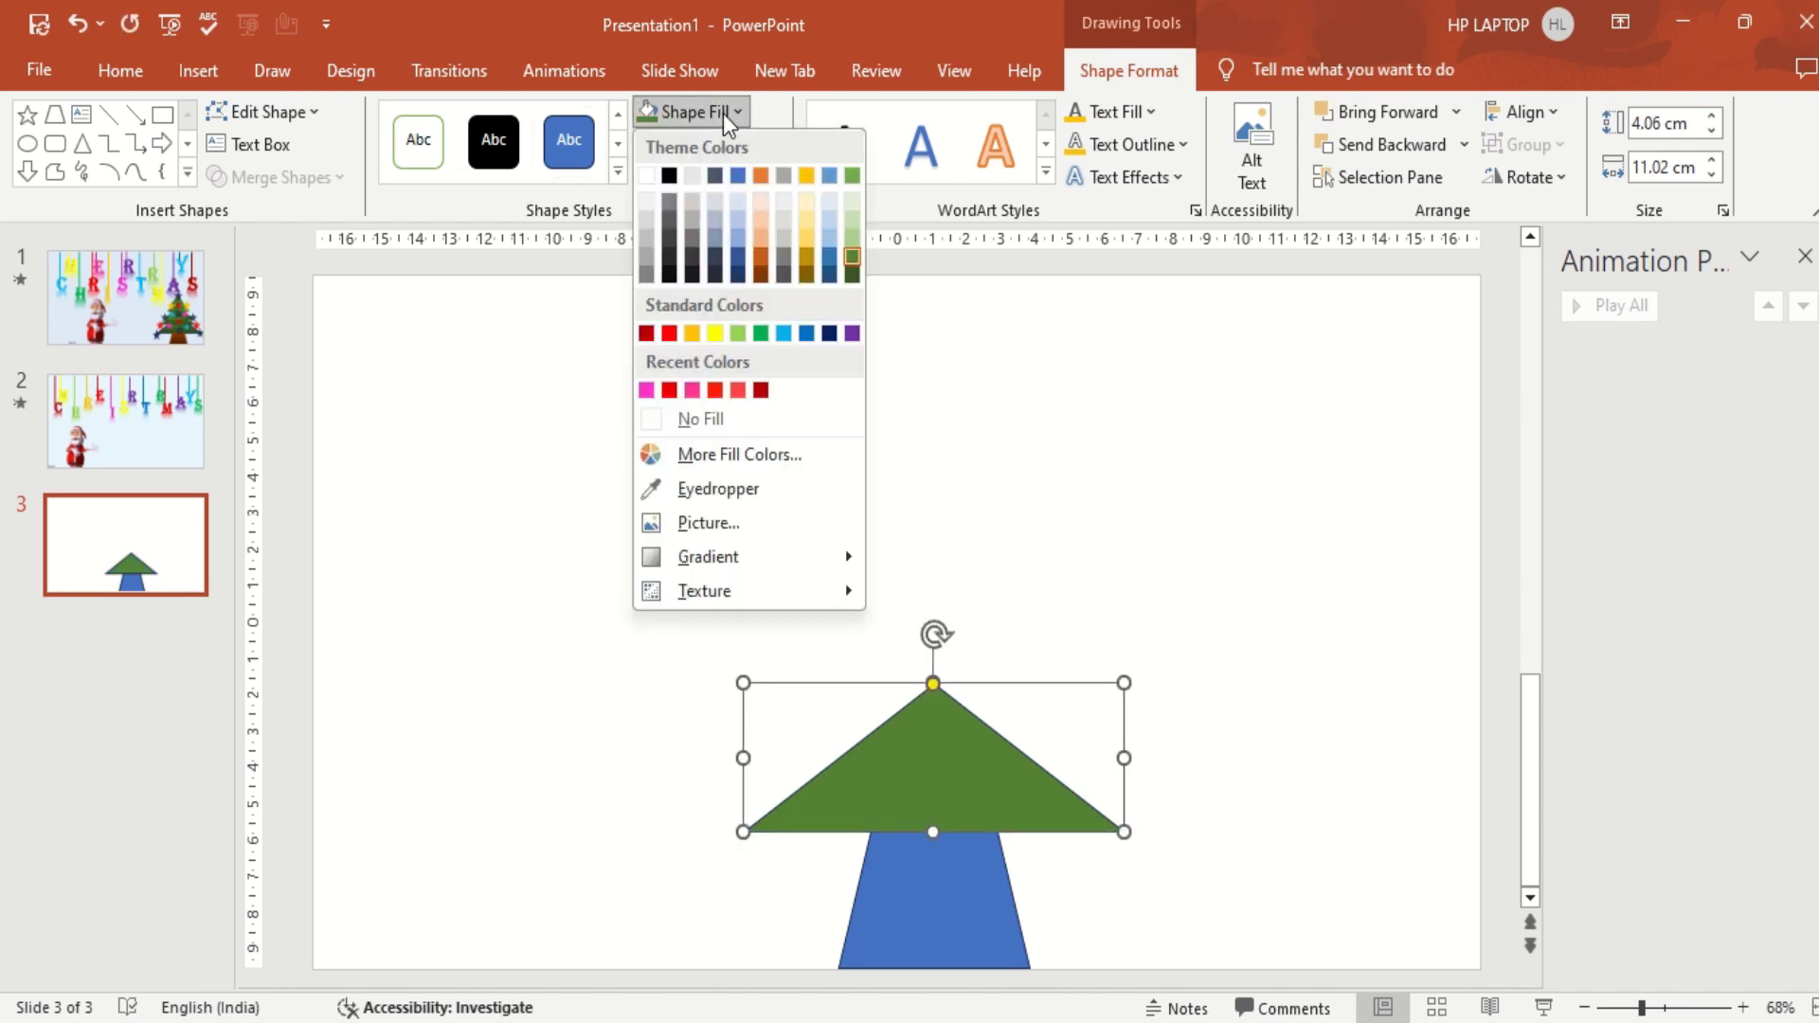
pyautogui.moveTo(707, 555)
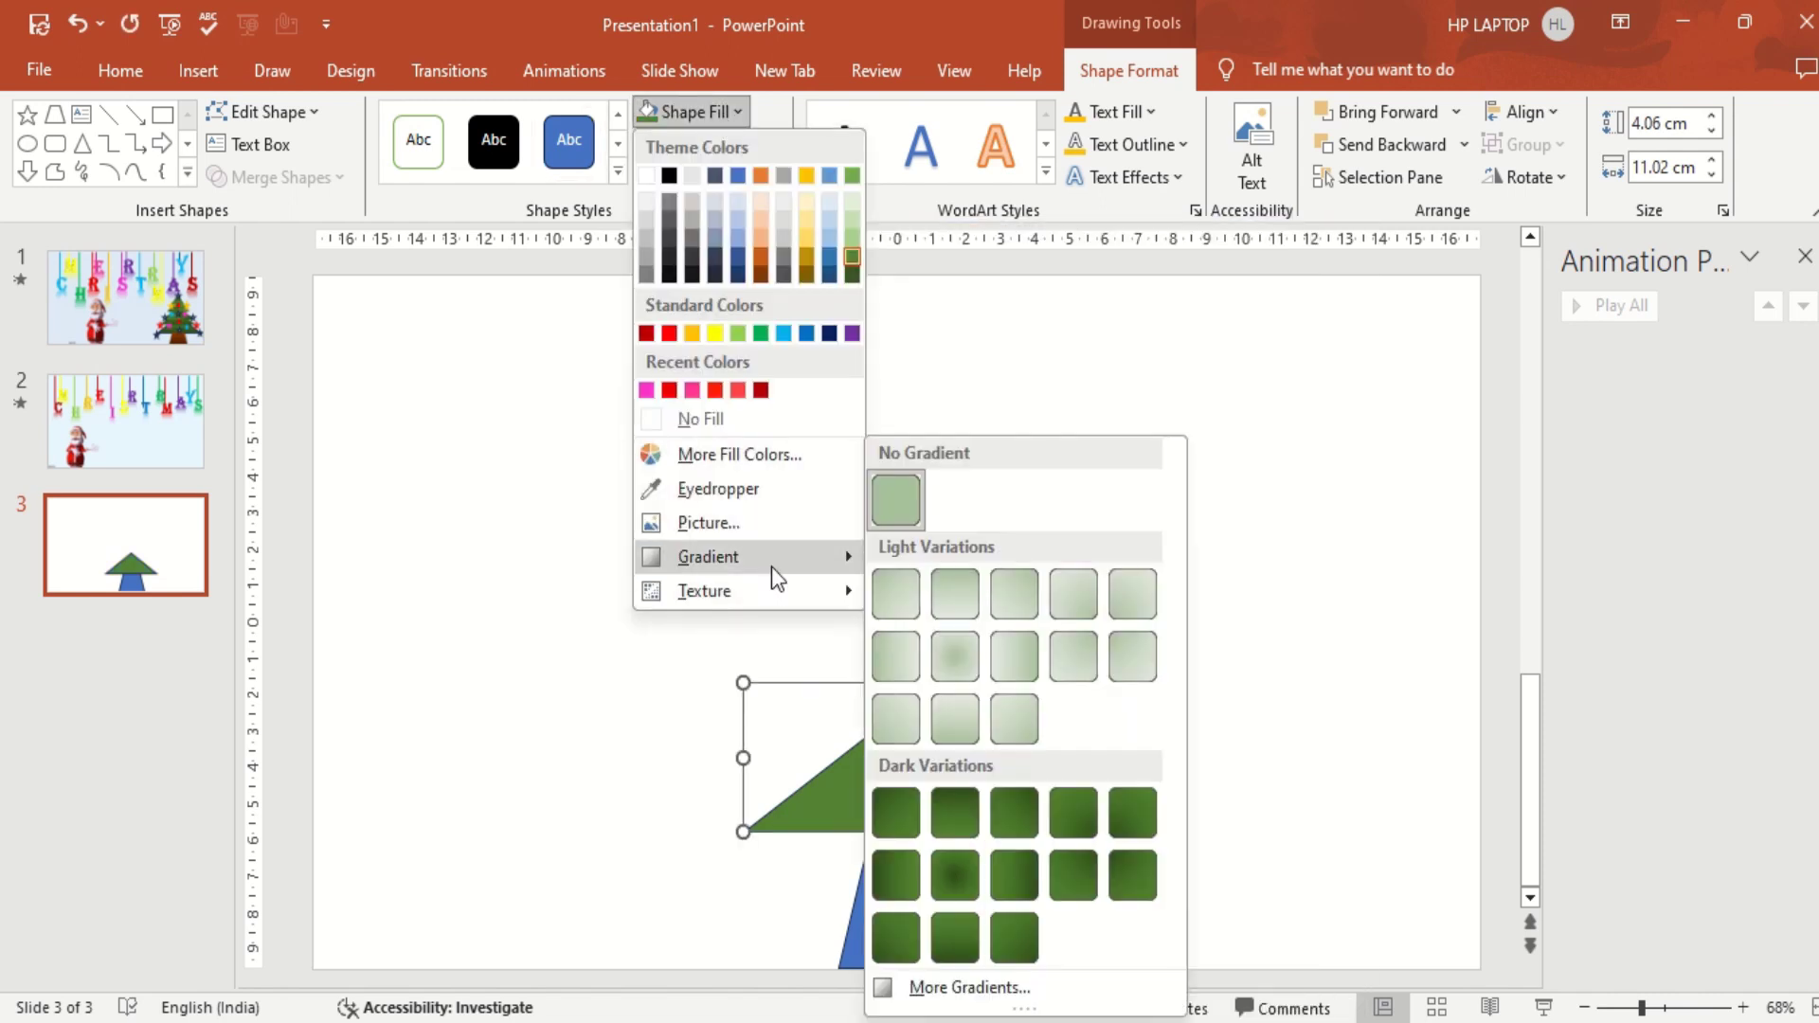
pyautogui.click(948, 930)
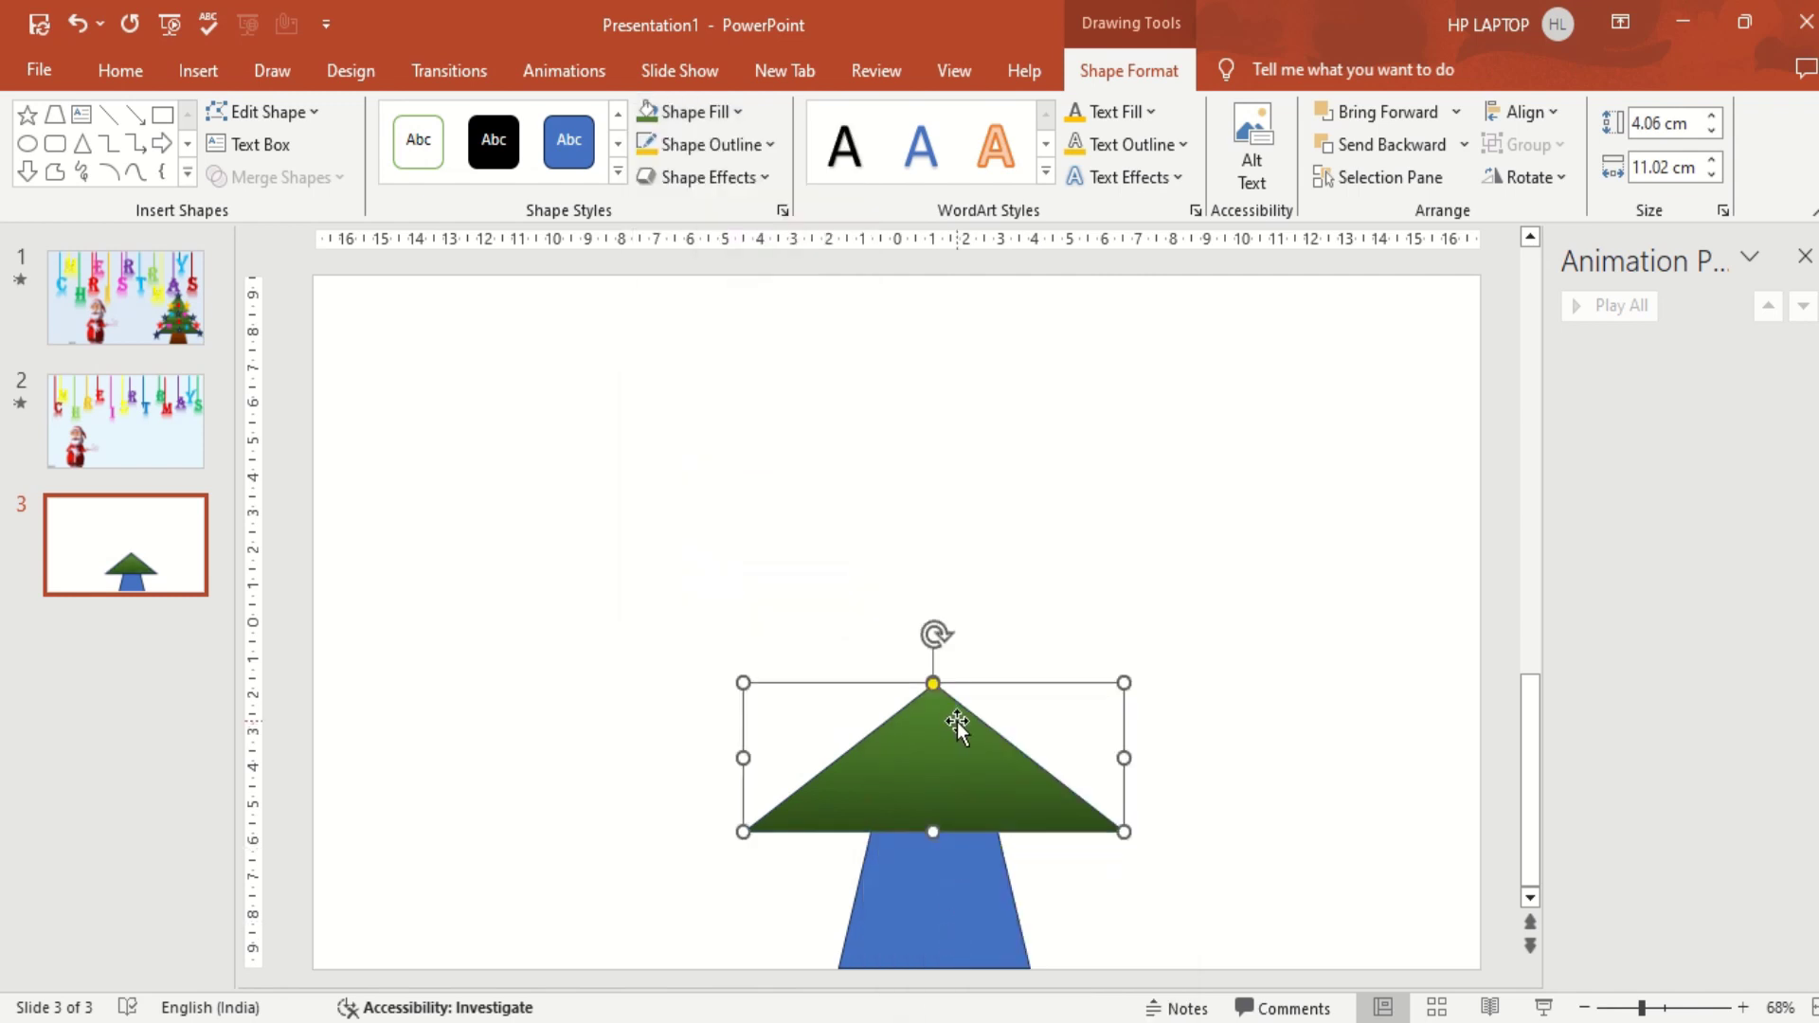
pyautogui.hotkey('ctrl', 'd')
# Move the copy up as a narrower second tier, then duplicate and narrow a third tier.
pyautogui.moveTo(952, 739); pyautogui.dragTo(946, 678)
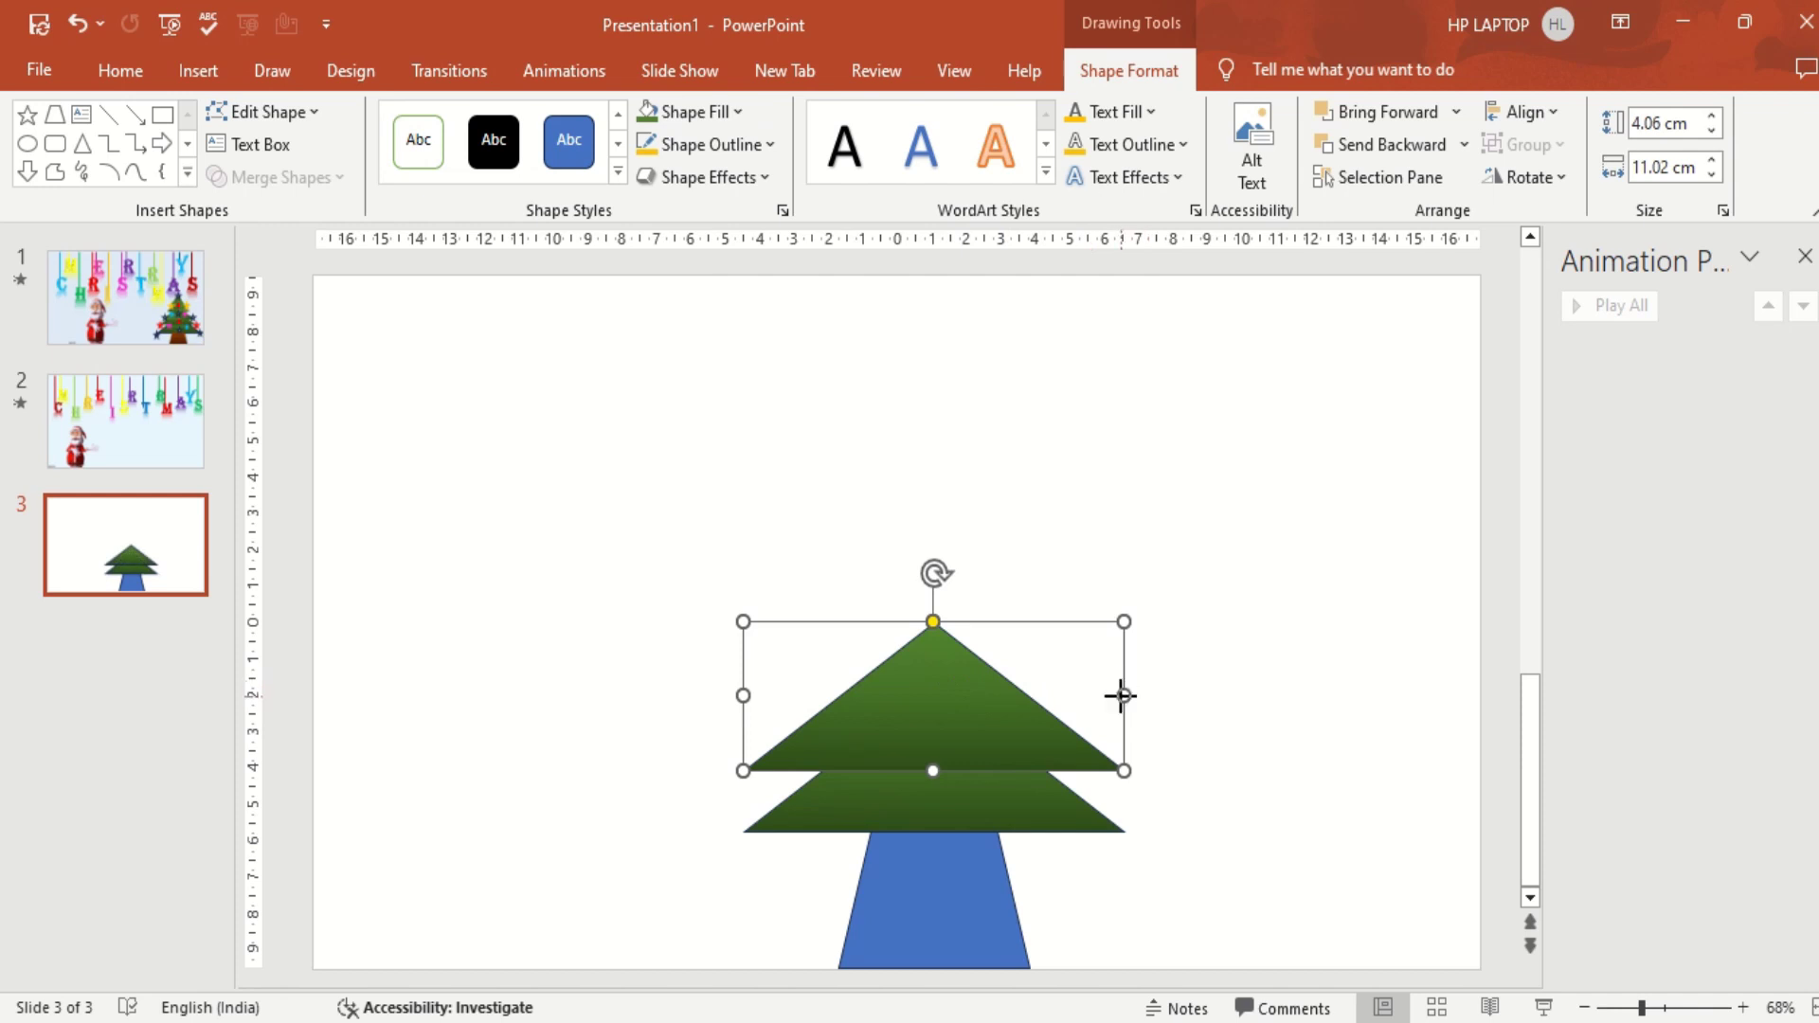
pyautogui.moveTo(1120, 695); pyautogui.dragTo(1059, 696)
pyautogui.moveTo(967, 717); pyautogui.dragTo(956, 706)
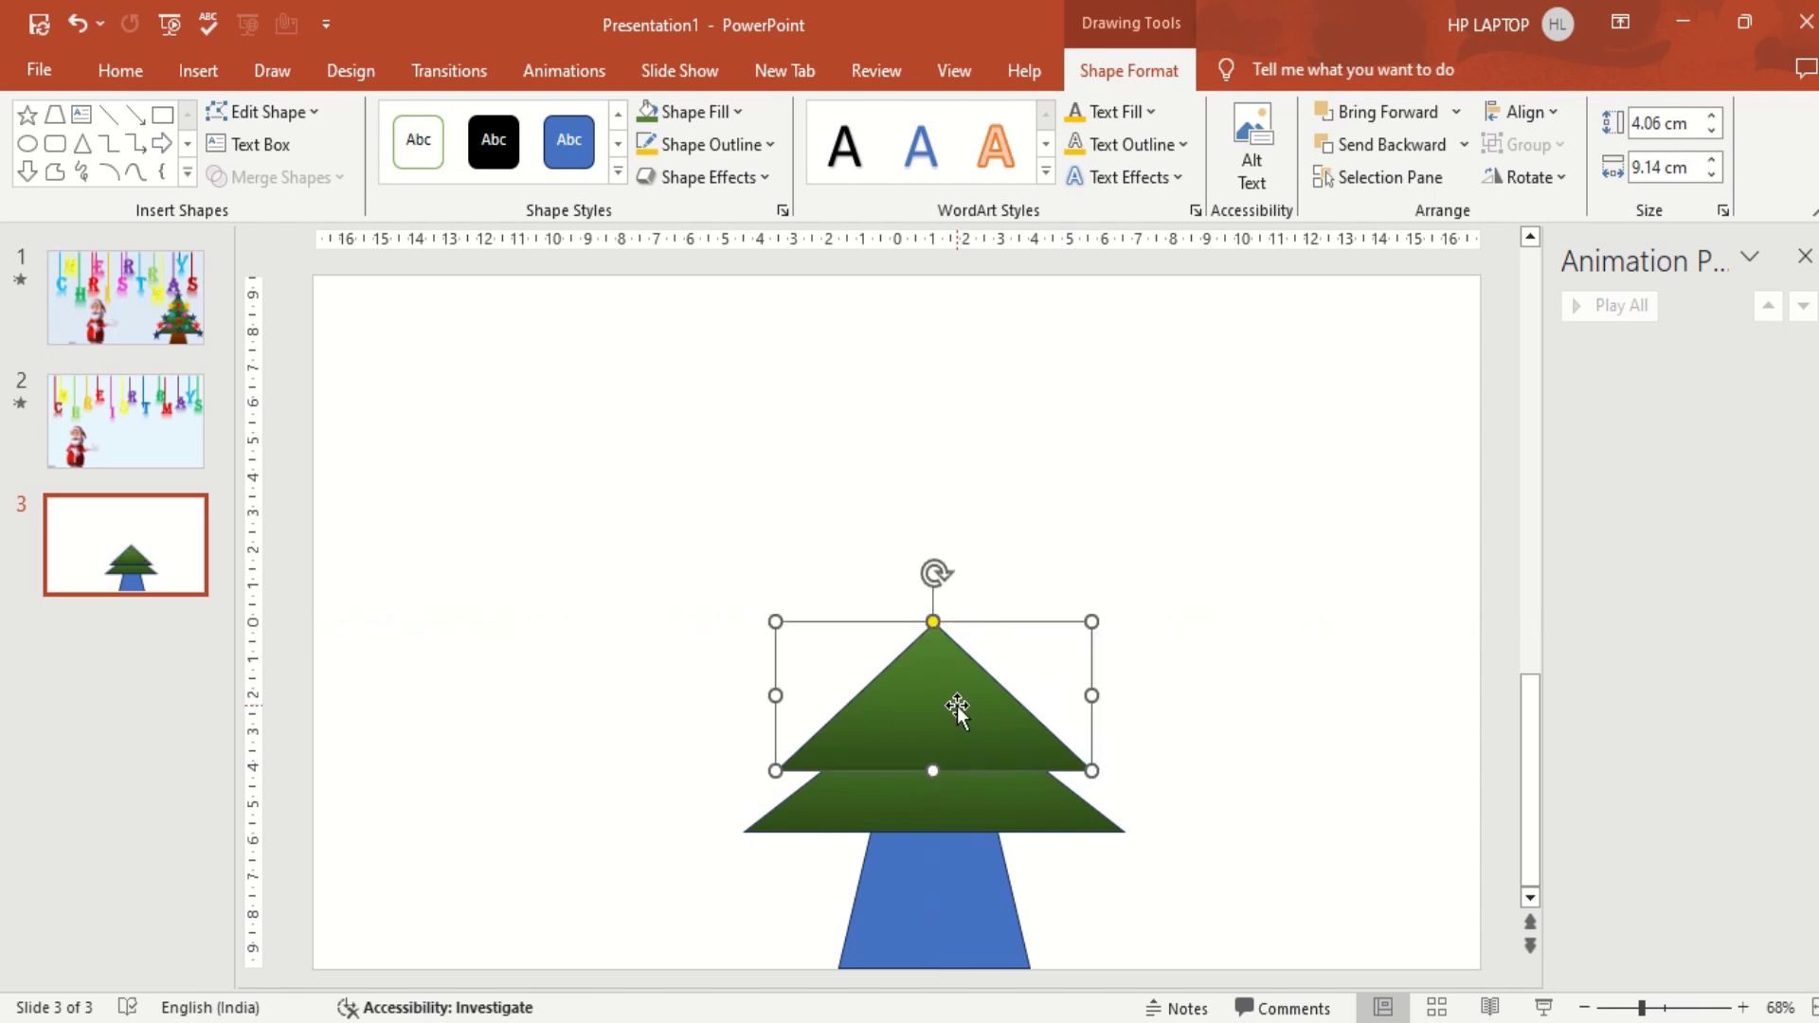
pyautogui.hotkey('ctrl', 'd')
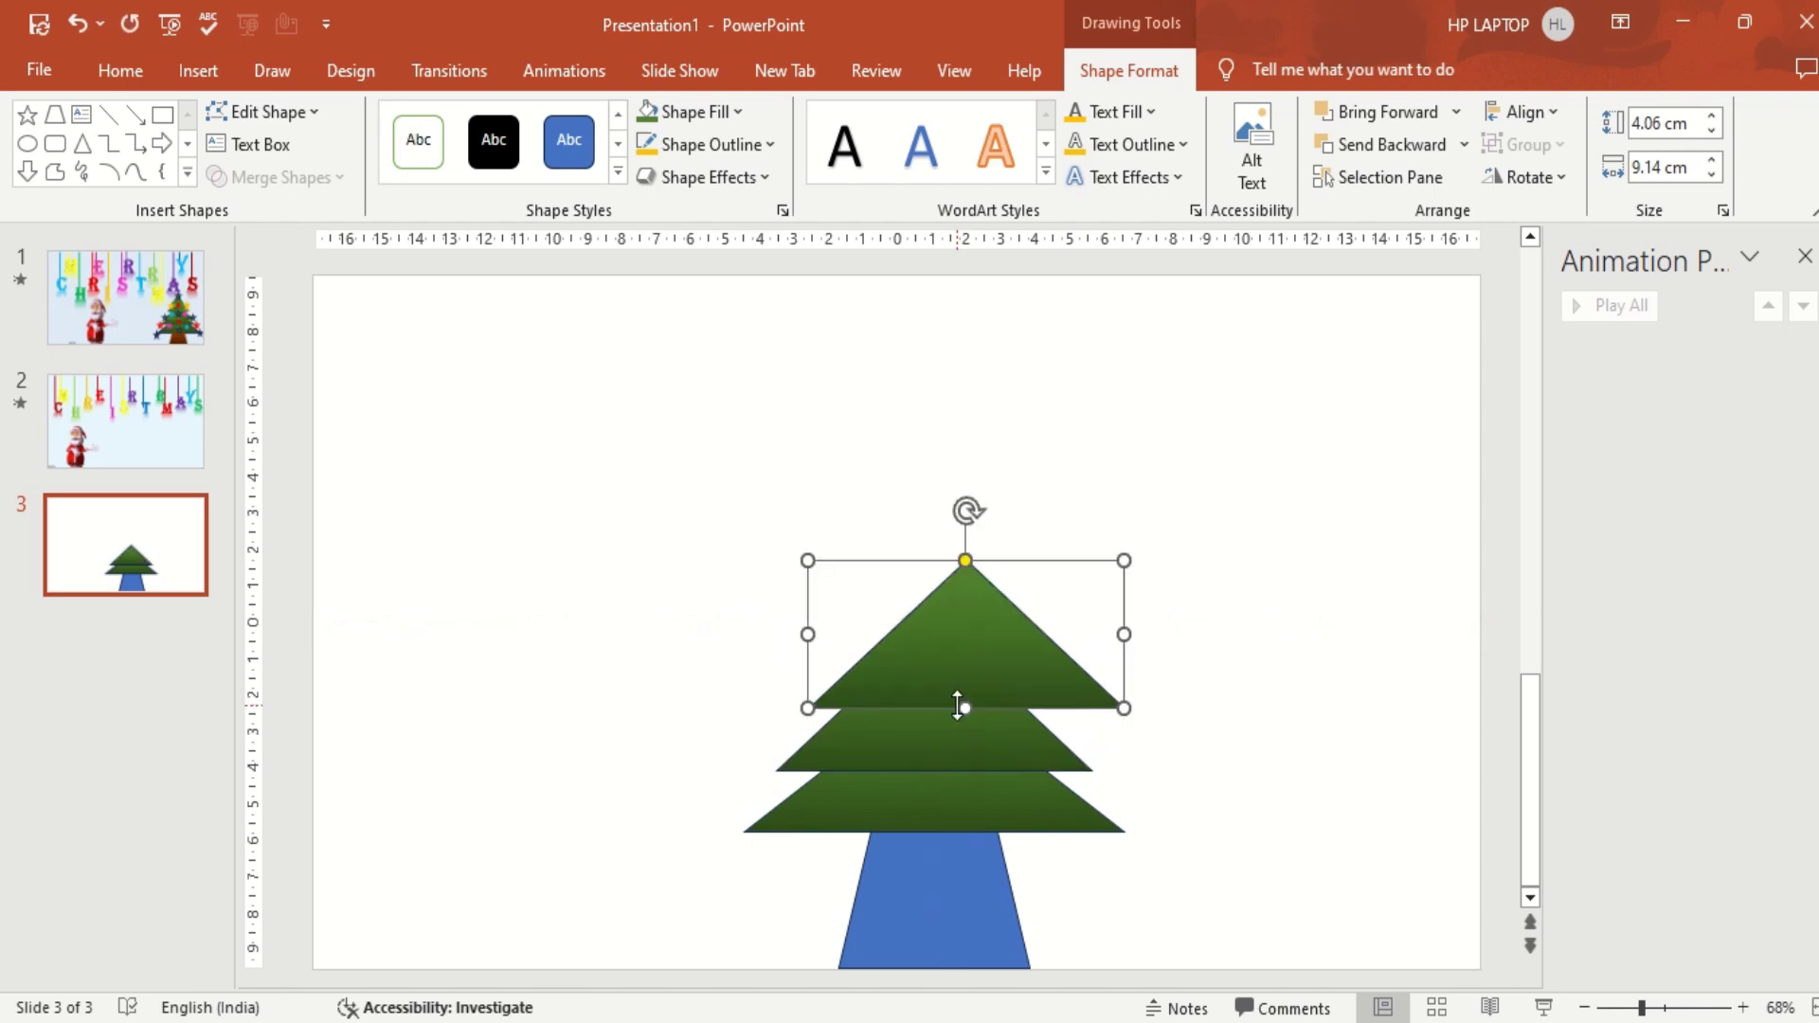
pyautogui.moveTo(975, 648); pyautogui.dragTo(958, 650)
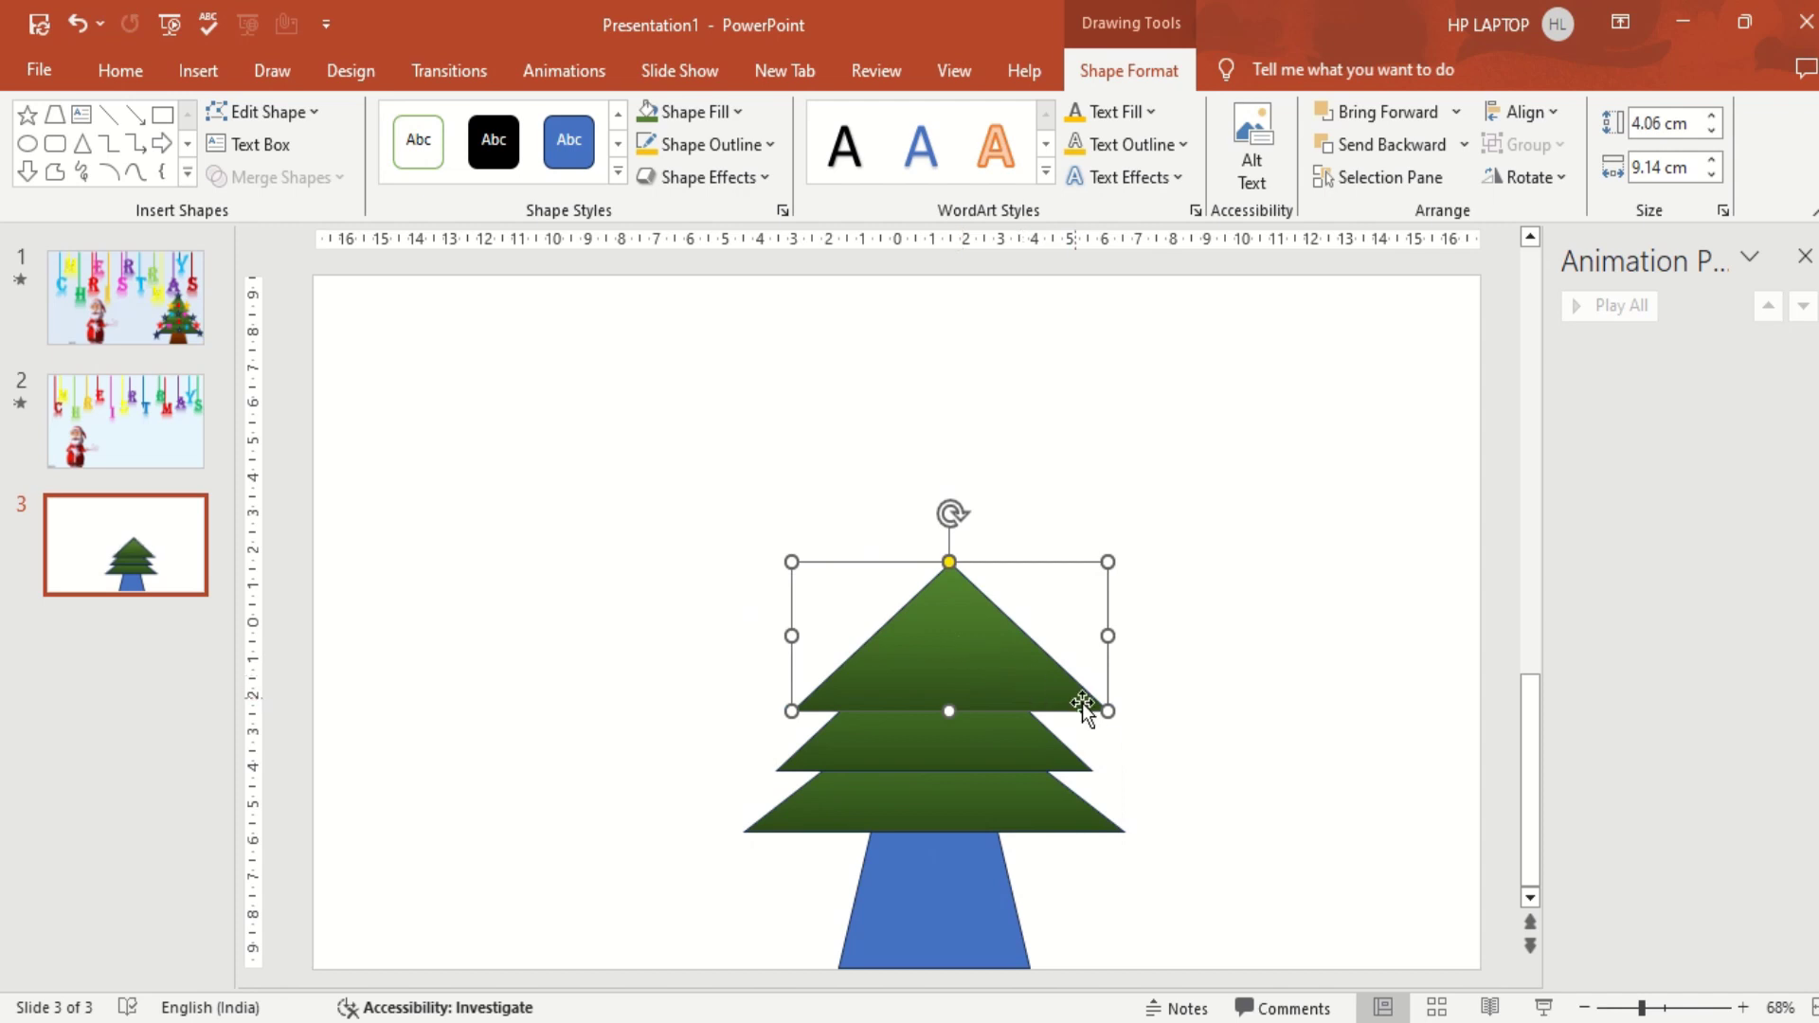
pyautogui.moveTo(1107, 707)
pyautogui.mouseDown()
pyautogui.moveTo(1007, 685)
pyautogui.moveTo(1066, 634)
pyautogui.mouseUp()
# Narrow the upper tier to 6.53 cm and add a small 3.11 × 4.83 cm tip triangle.
pyautogui.moveTo(894, 674); pyautogui.dragTo(907, 674)
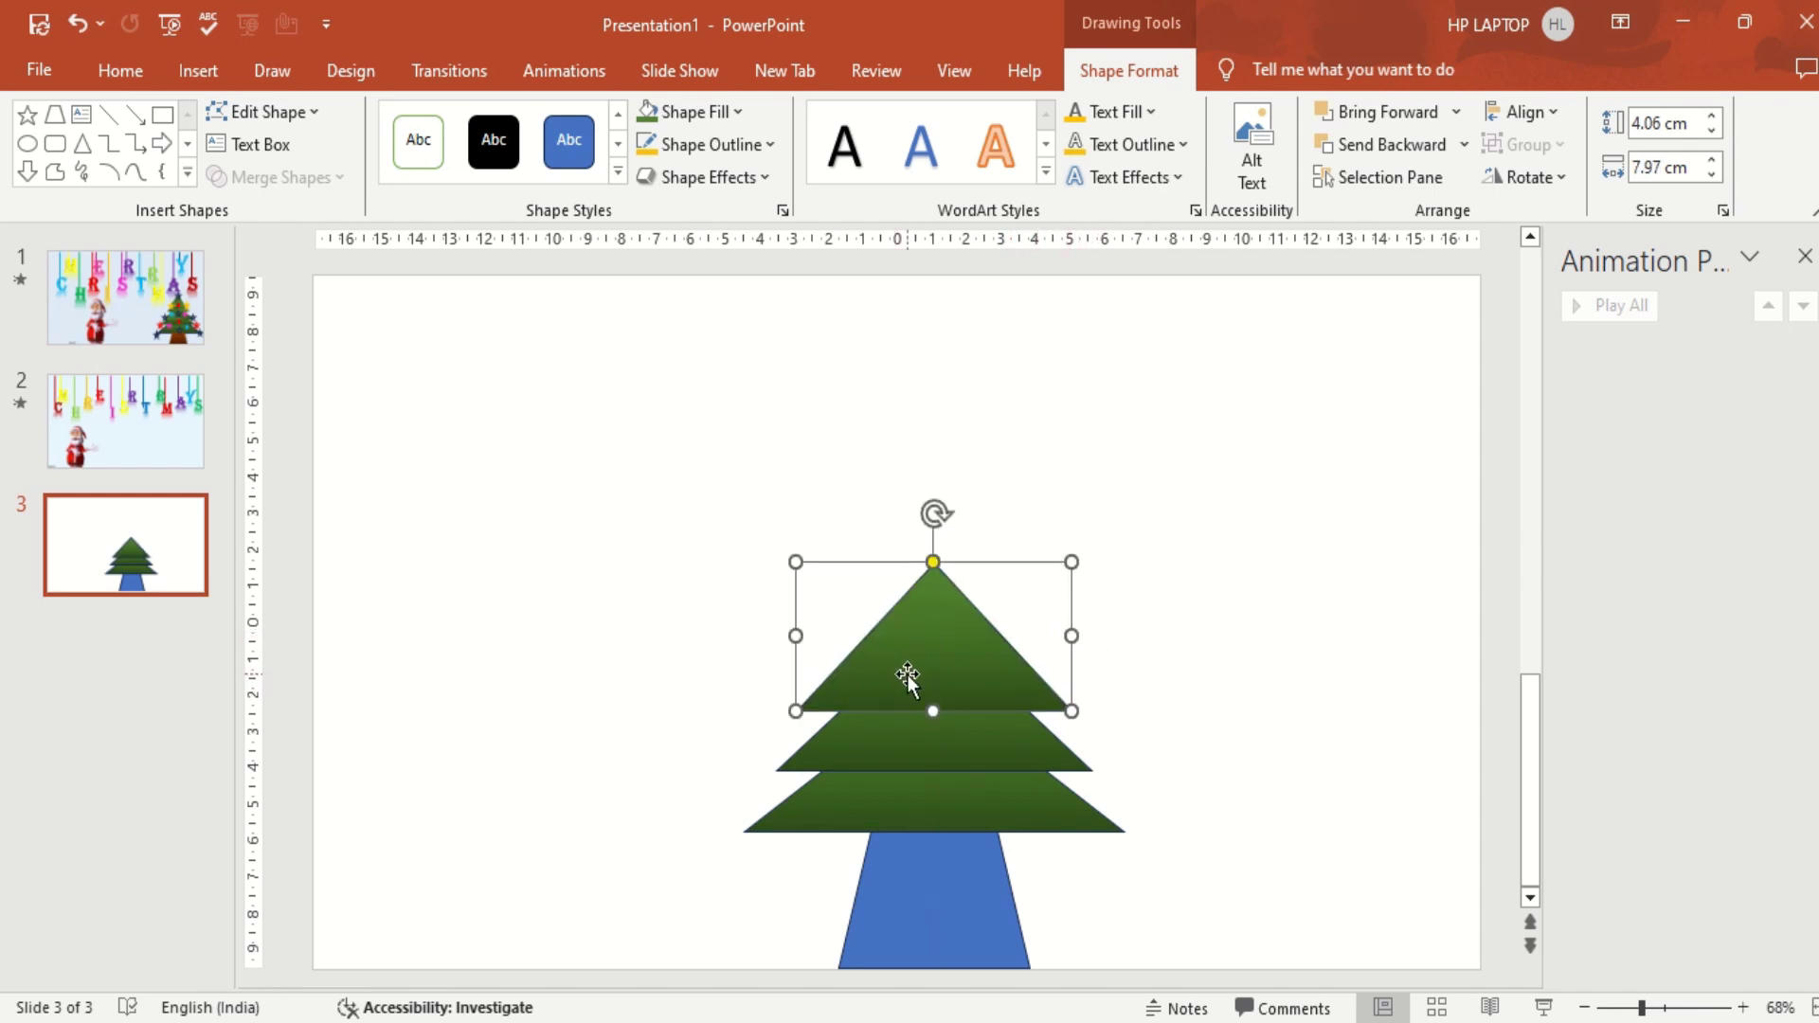
pyautogui.hotkey('ctrl', 'z')
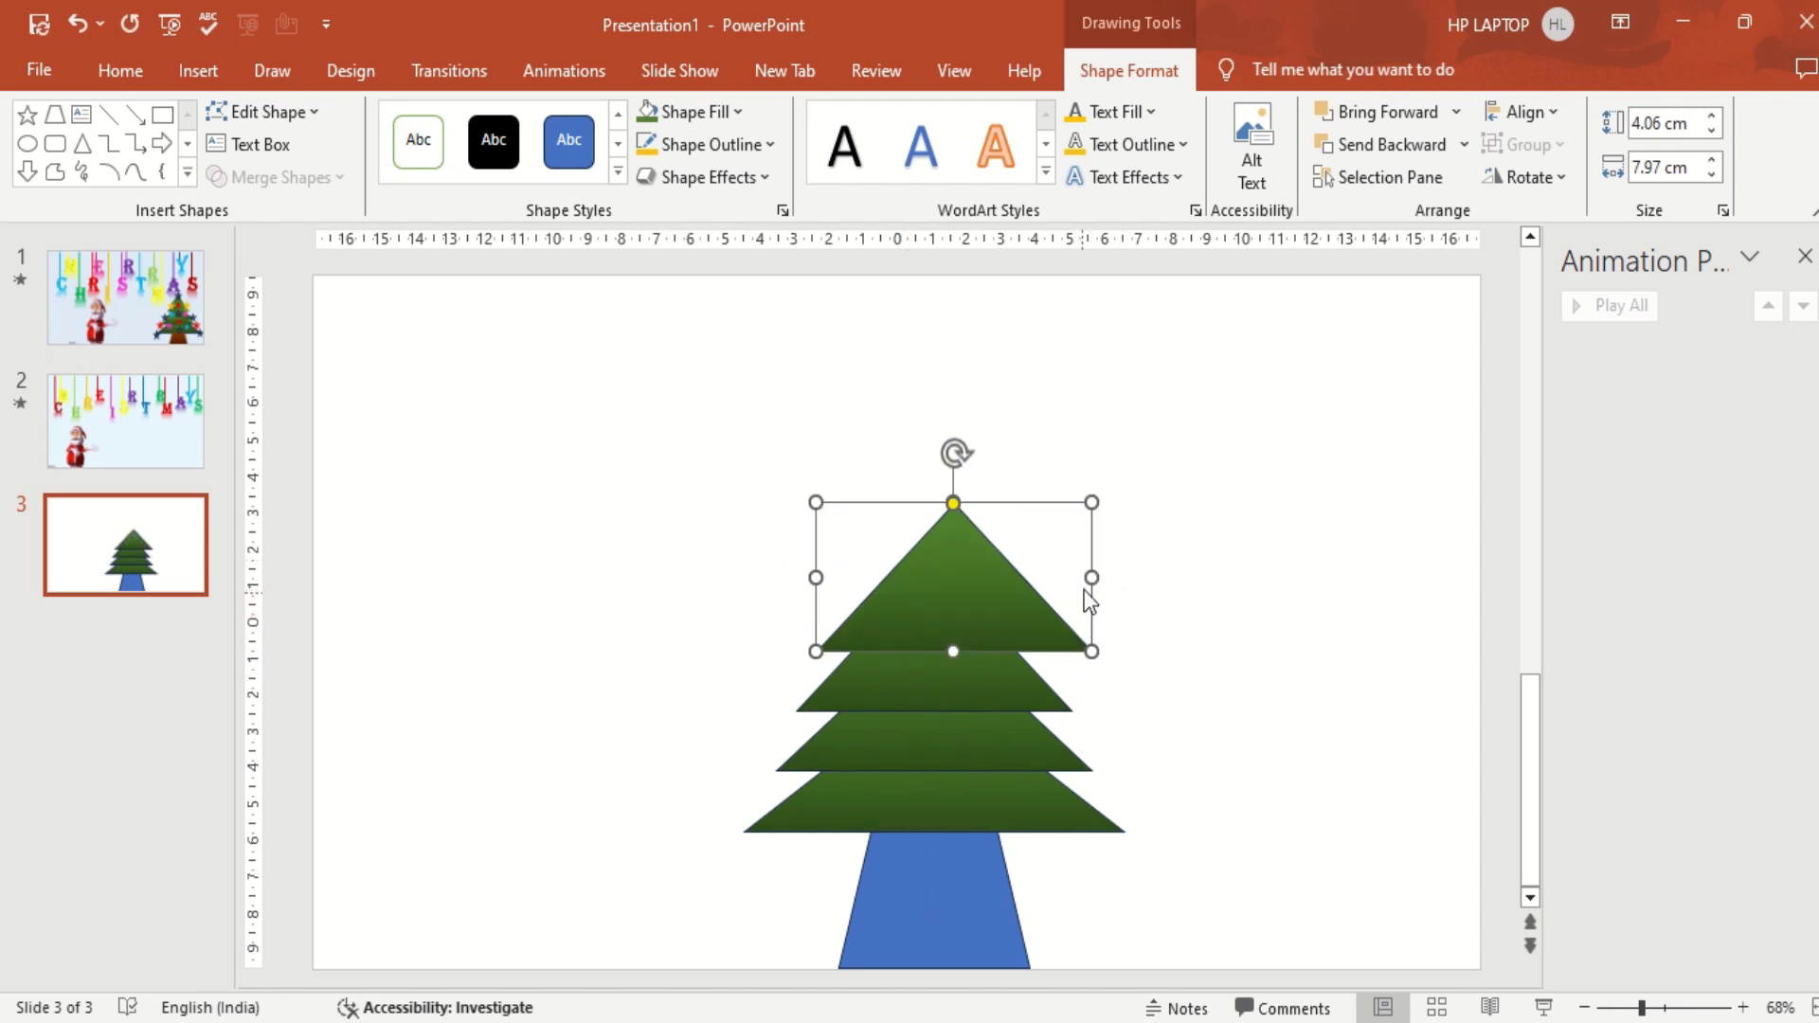
pyautogui.moveTo(1092, 576); pyautogui.dragTo(1039, 572)
pyautogui.moveTo(929, 600); pyautogui.dragTo(938, 599)
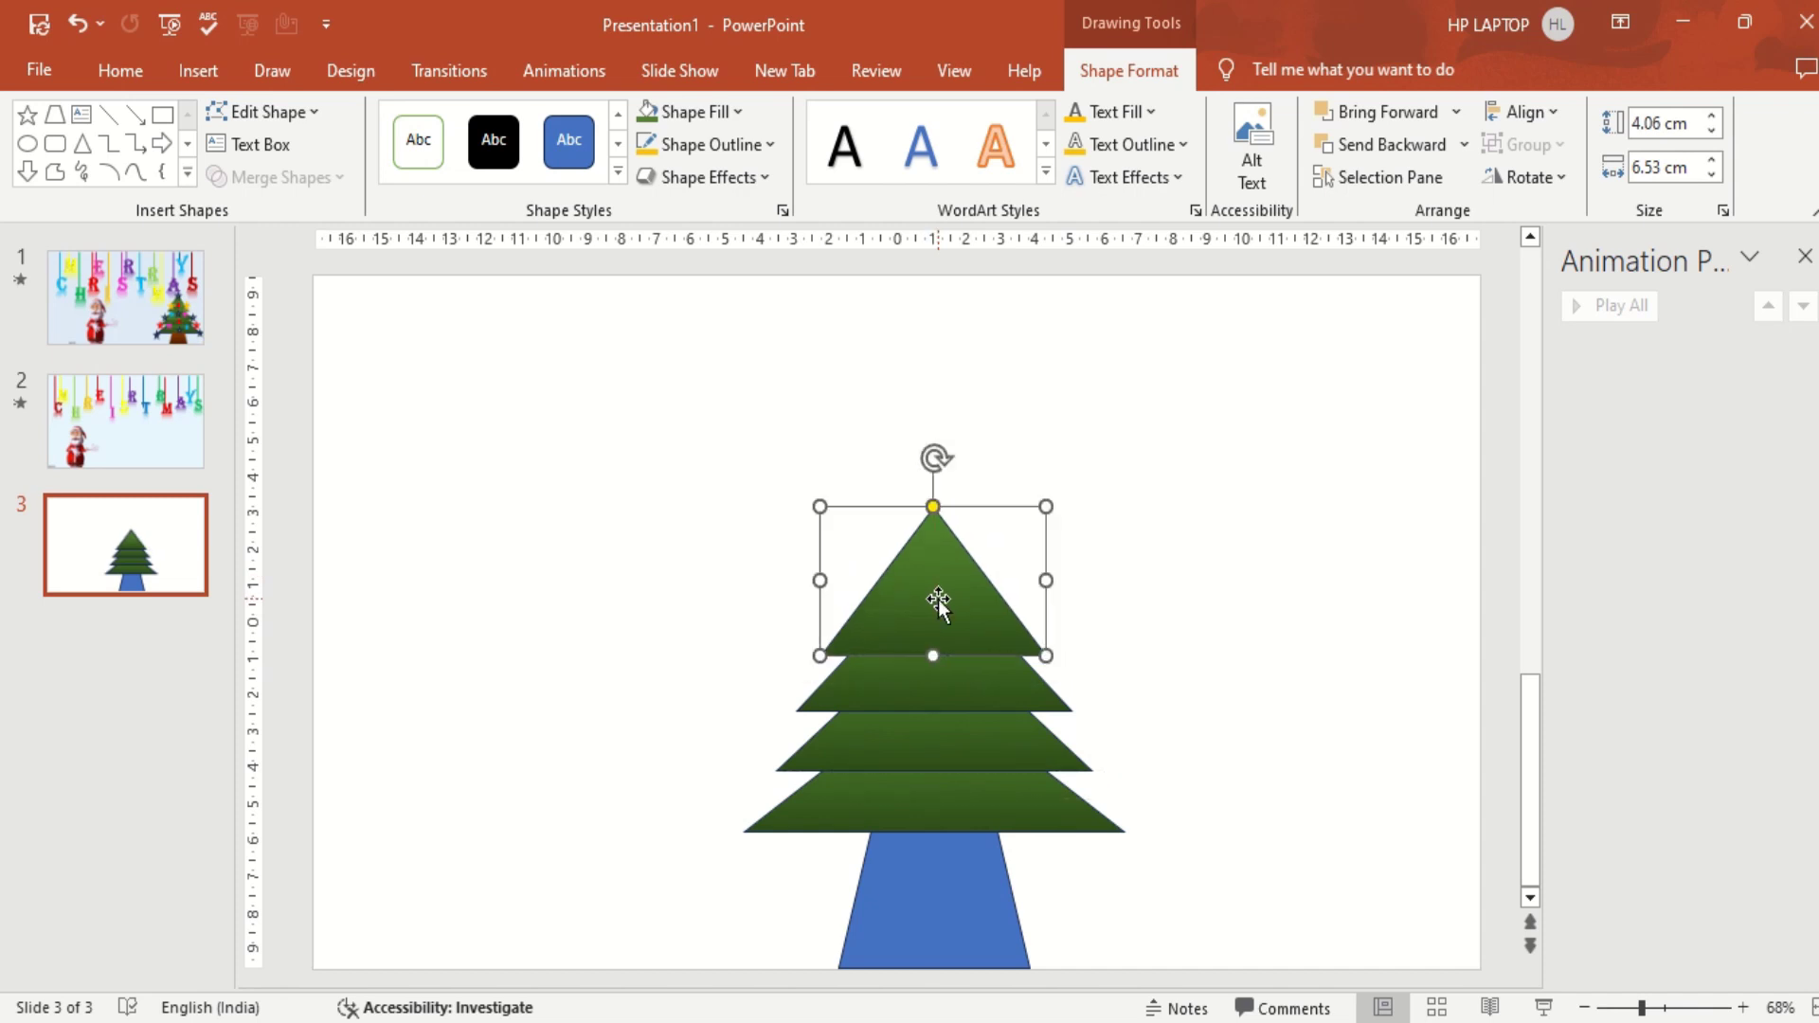
pyautogui.hotkey('ctrl', 'z')
pyautogui.moveTo(978, 549); pyautogui.dragTo(954, 537)
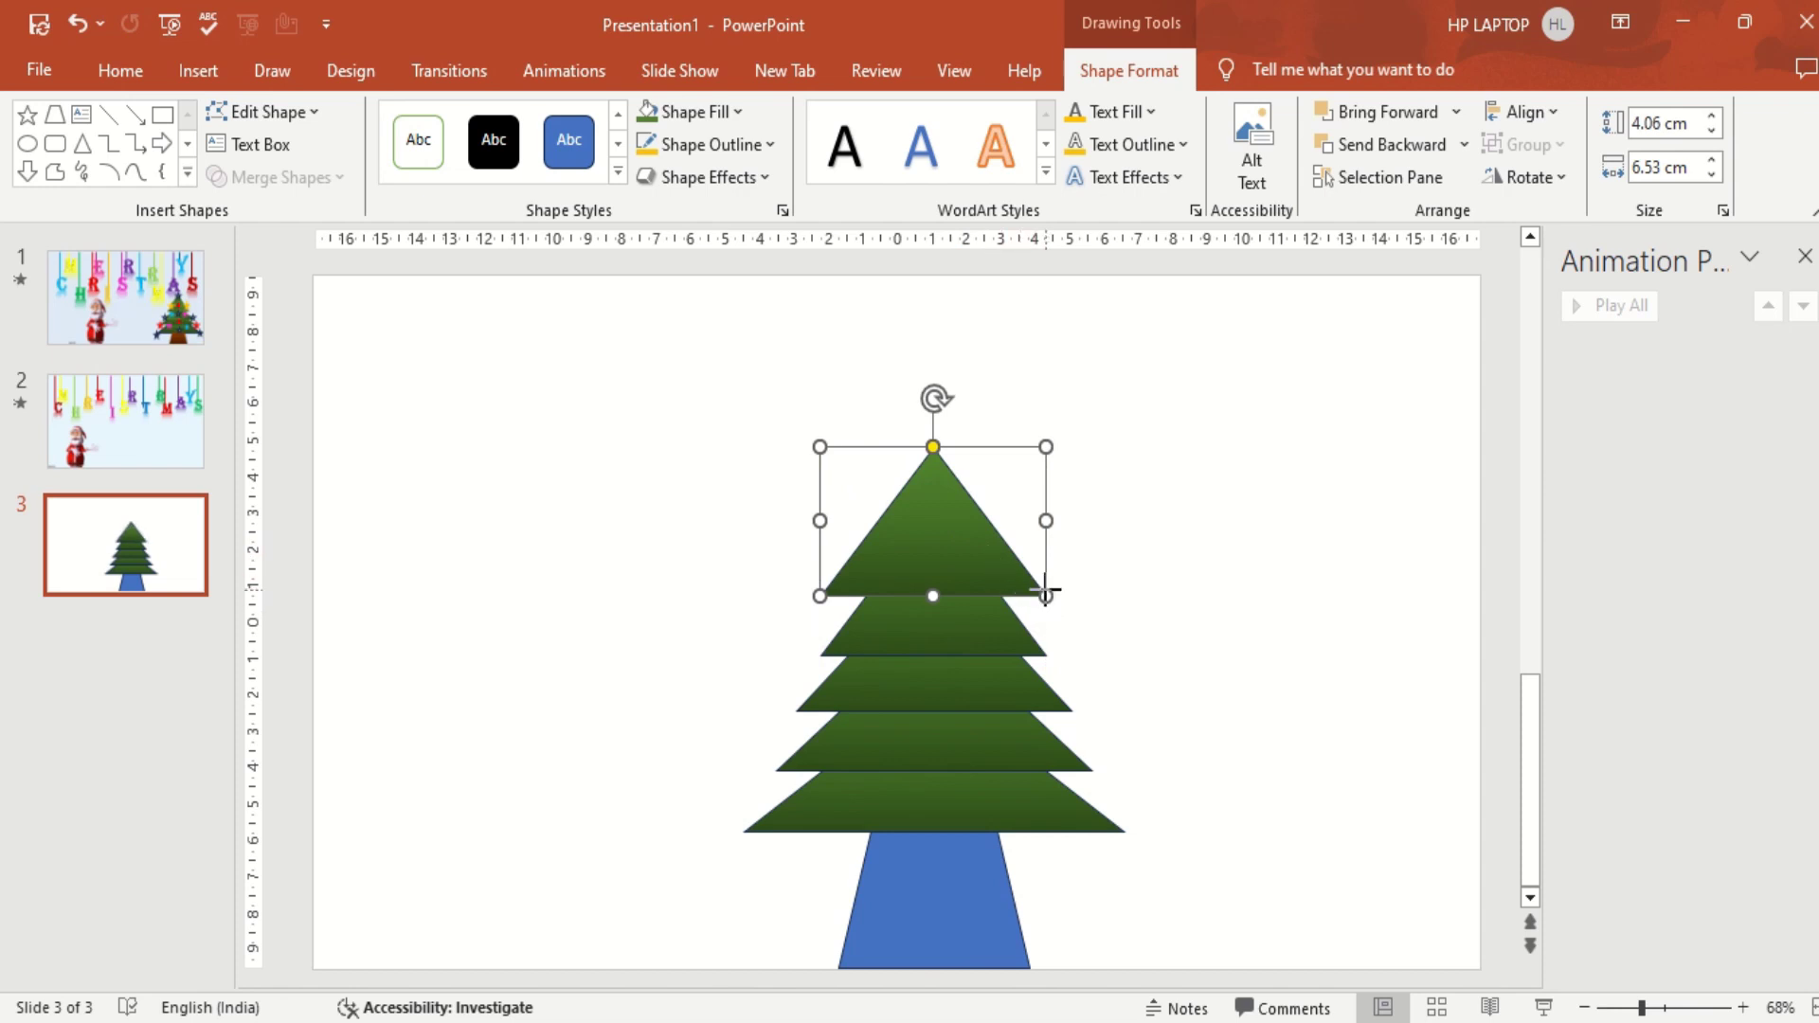
pyautogui.moveTo(1045, 592); pyautogui.dragTo(946, 543)
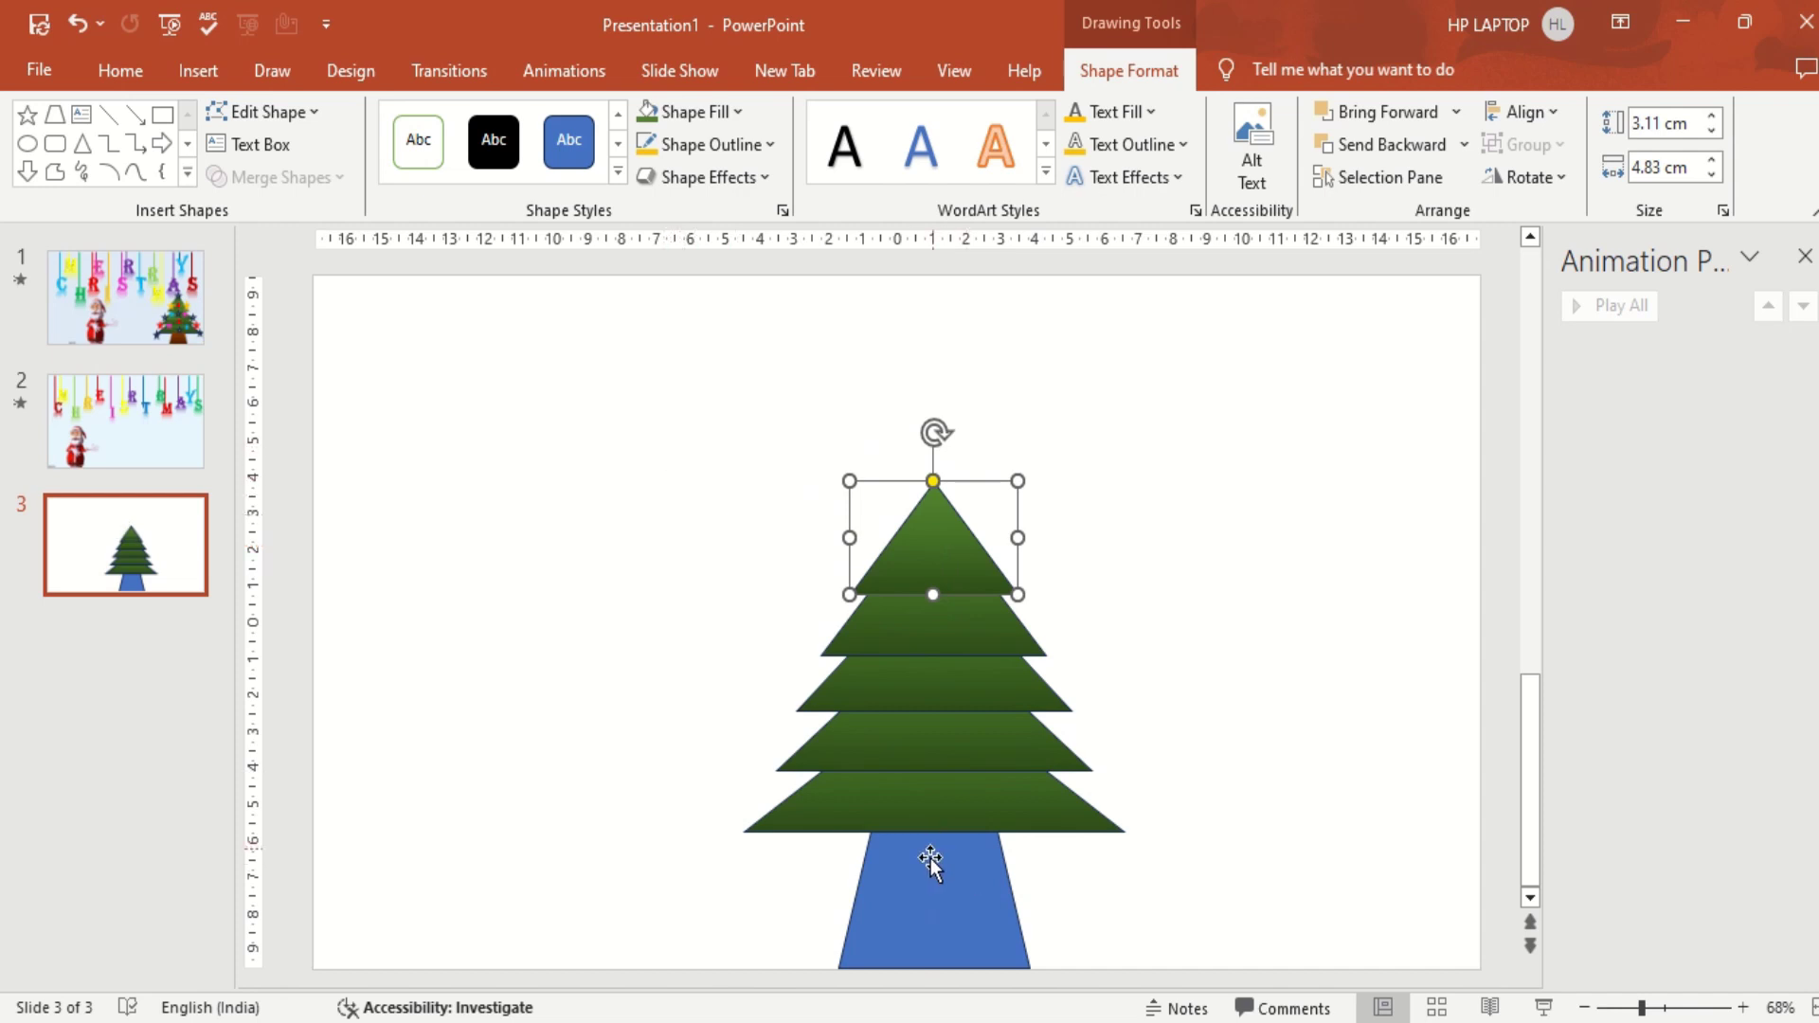
# Fill the trunk brown and remove the outlines from all tree shapes.
pyautogui.click(922, 893)
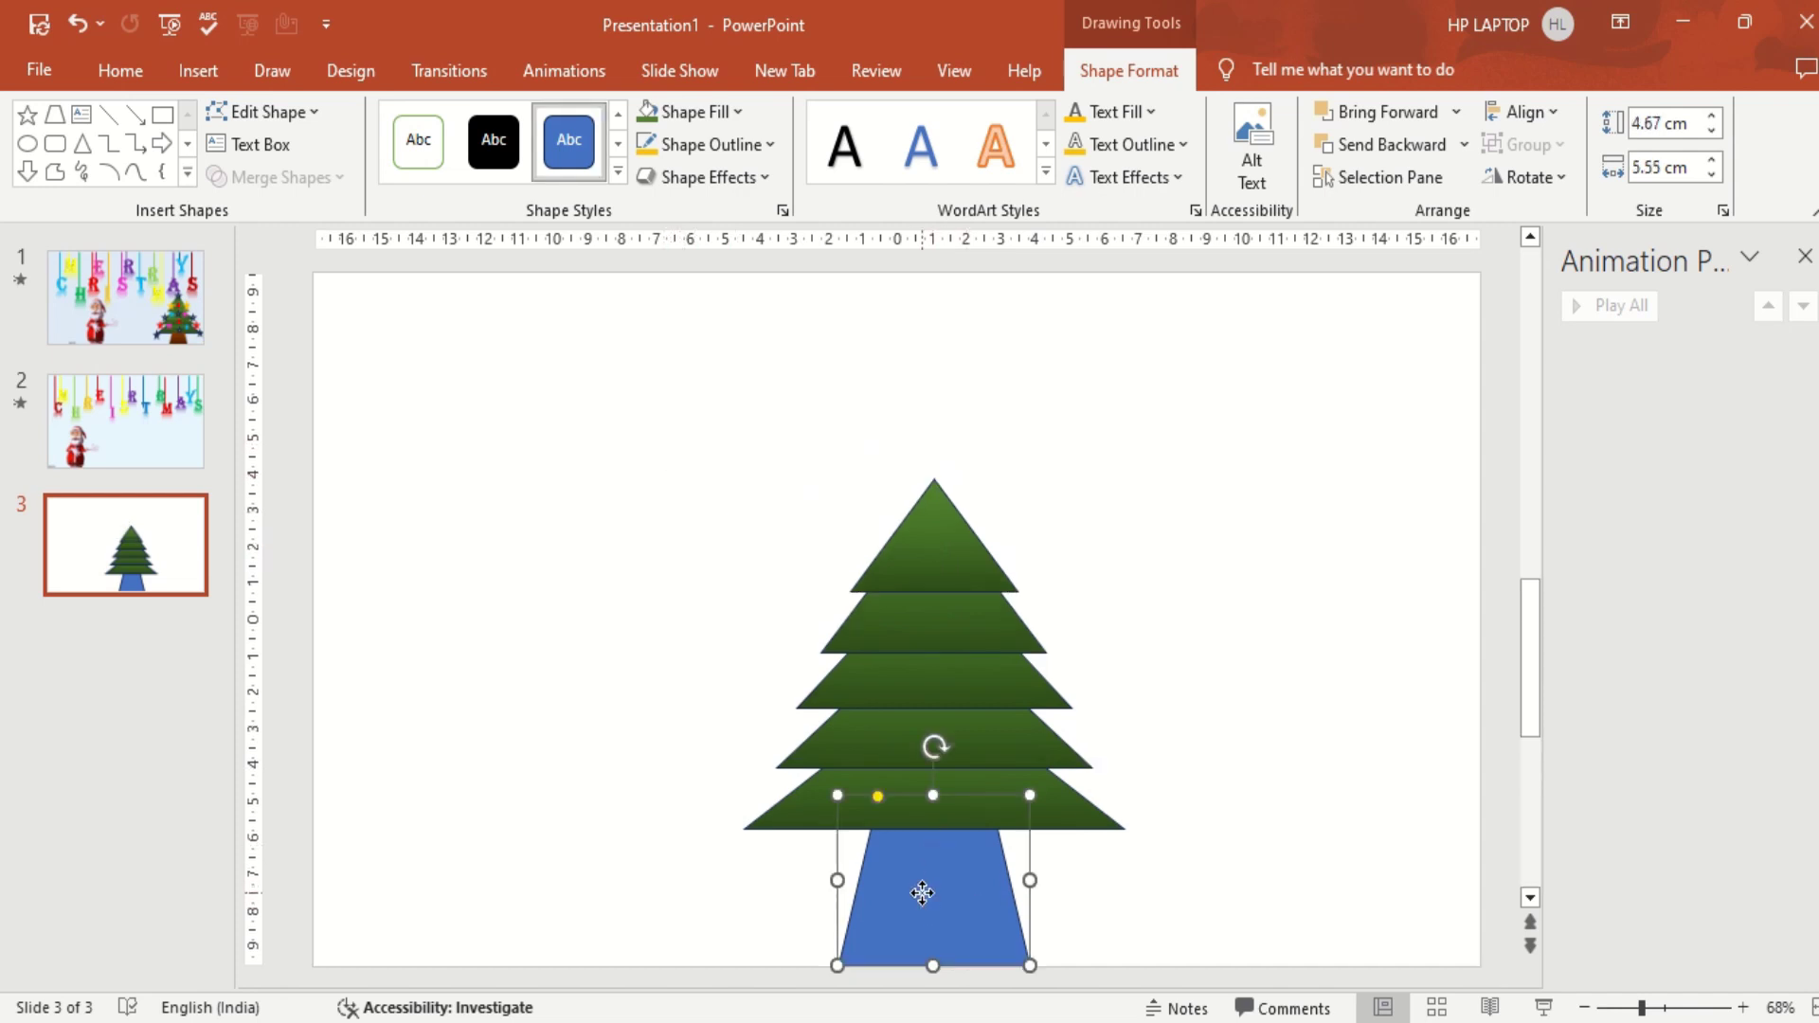
pyautogui.click(742, 112)
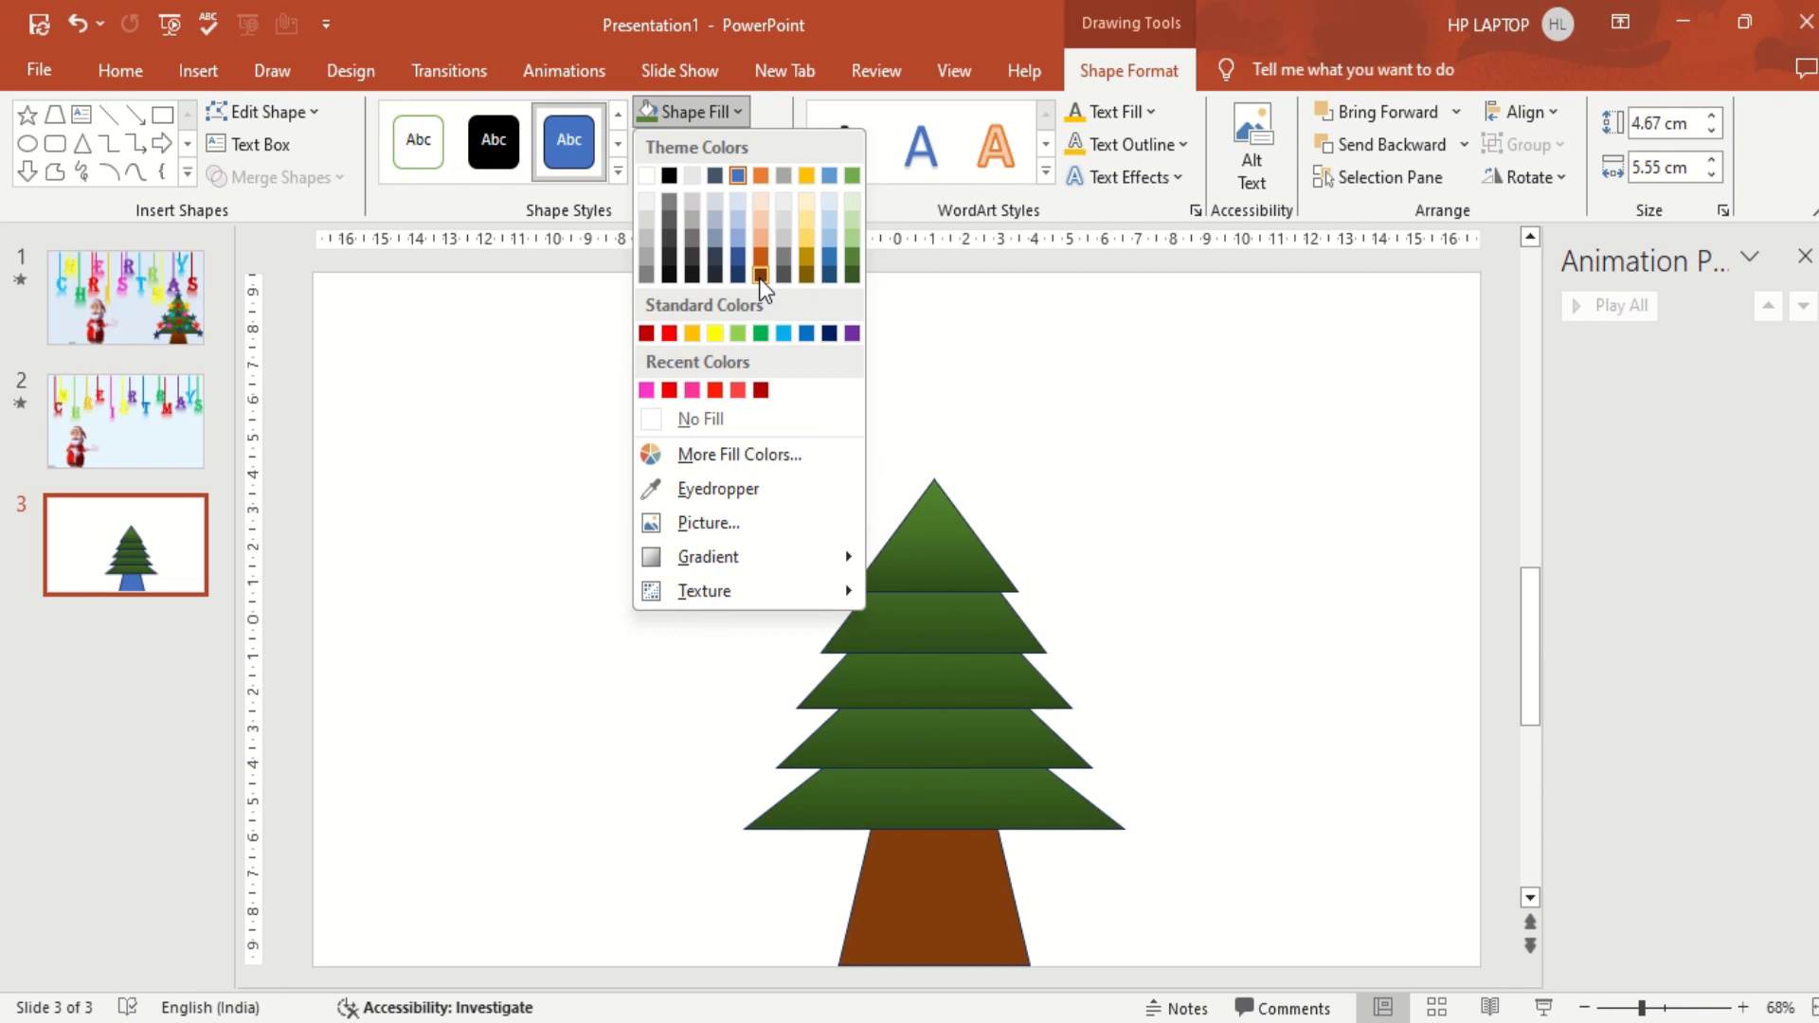
pyautogui.click(759, 276)
pyautogui.moveTo(713, 354); pyautogui.dragTo(1226, 975)
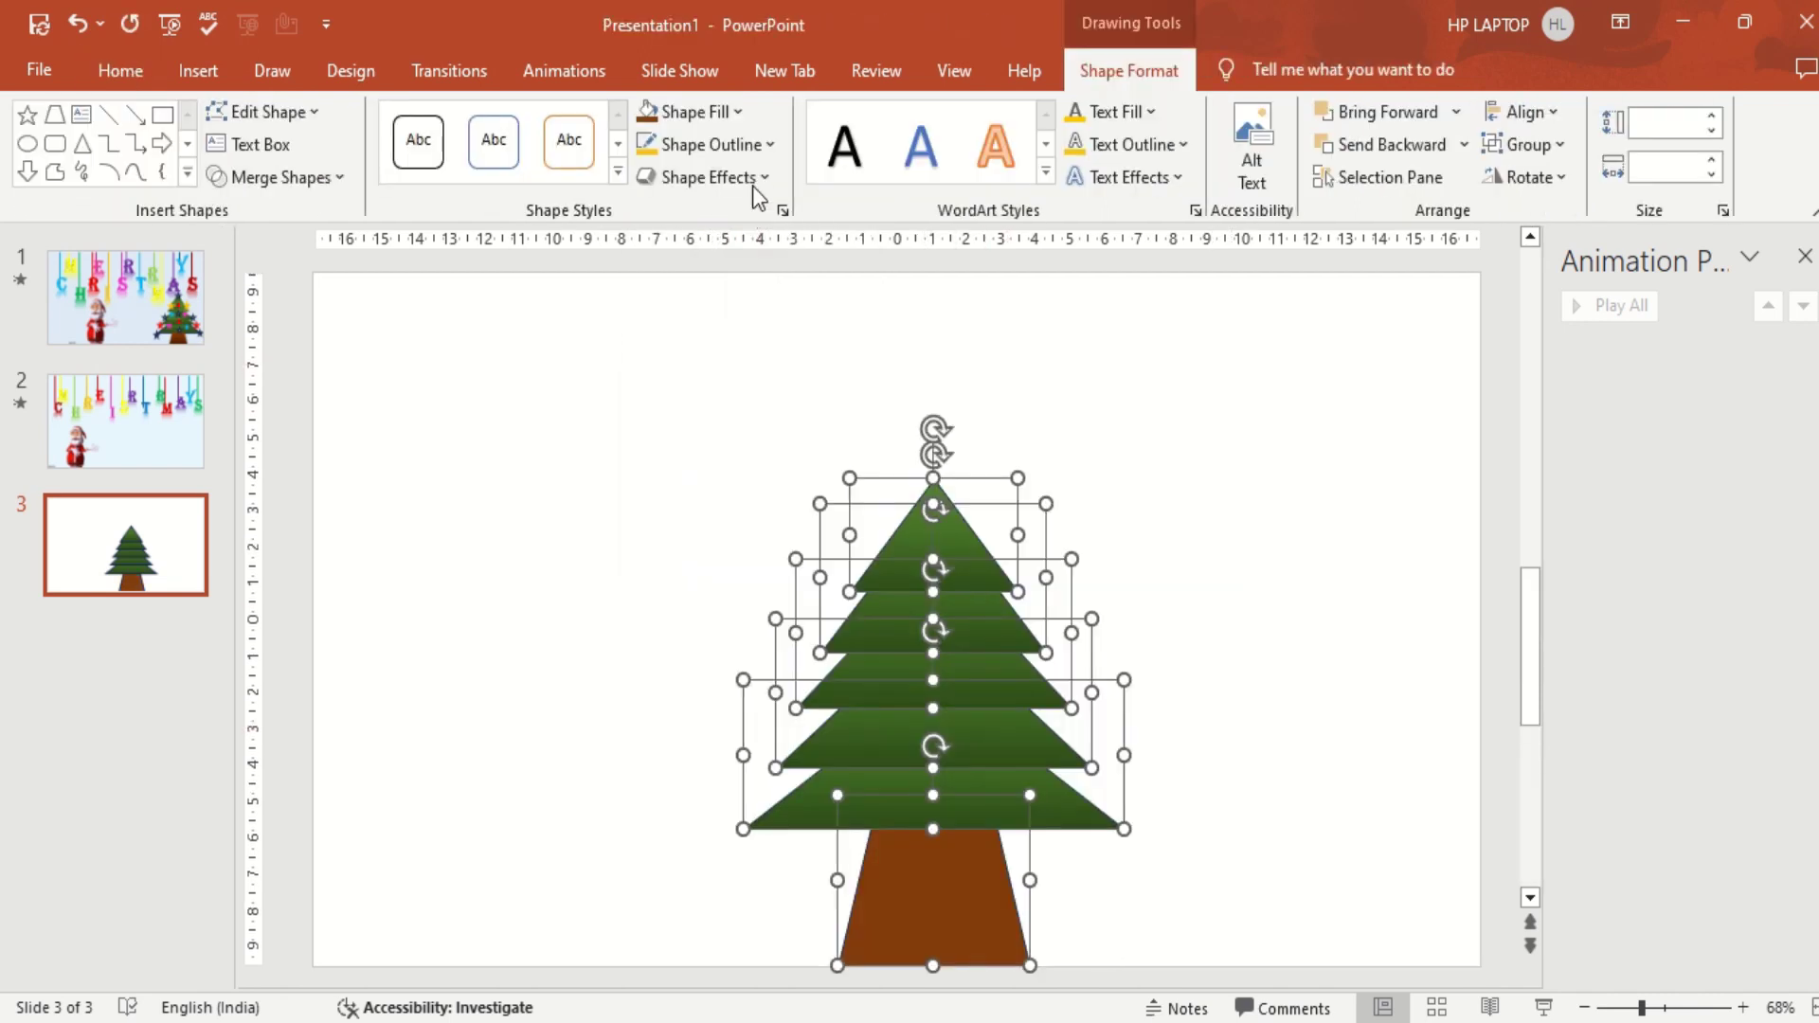
pyautogui.click(754, 149)
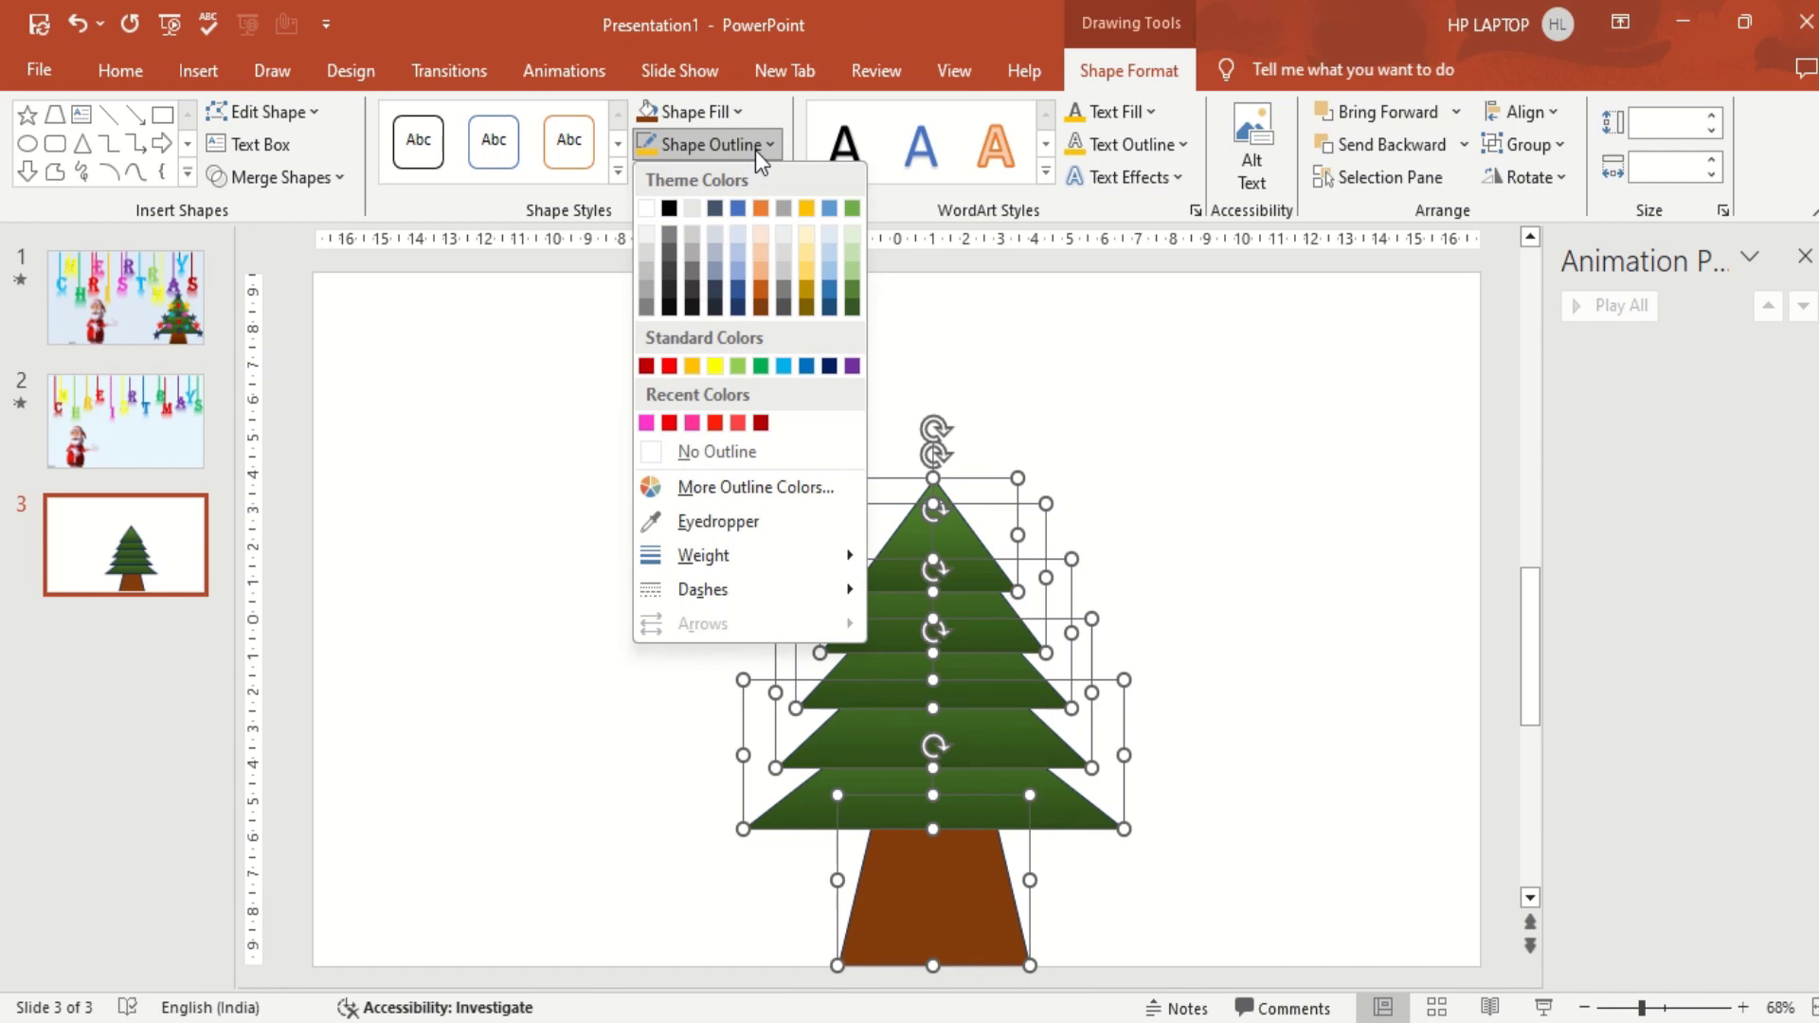
pyautogui.click(701, 455)
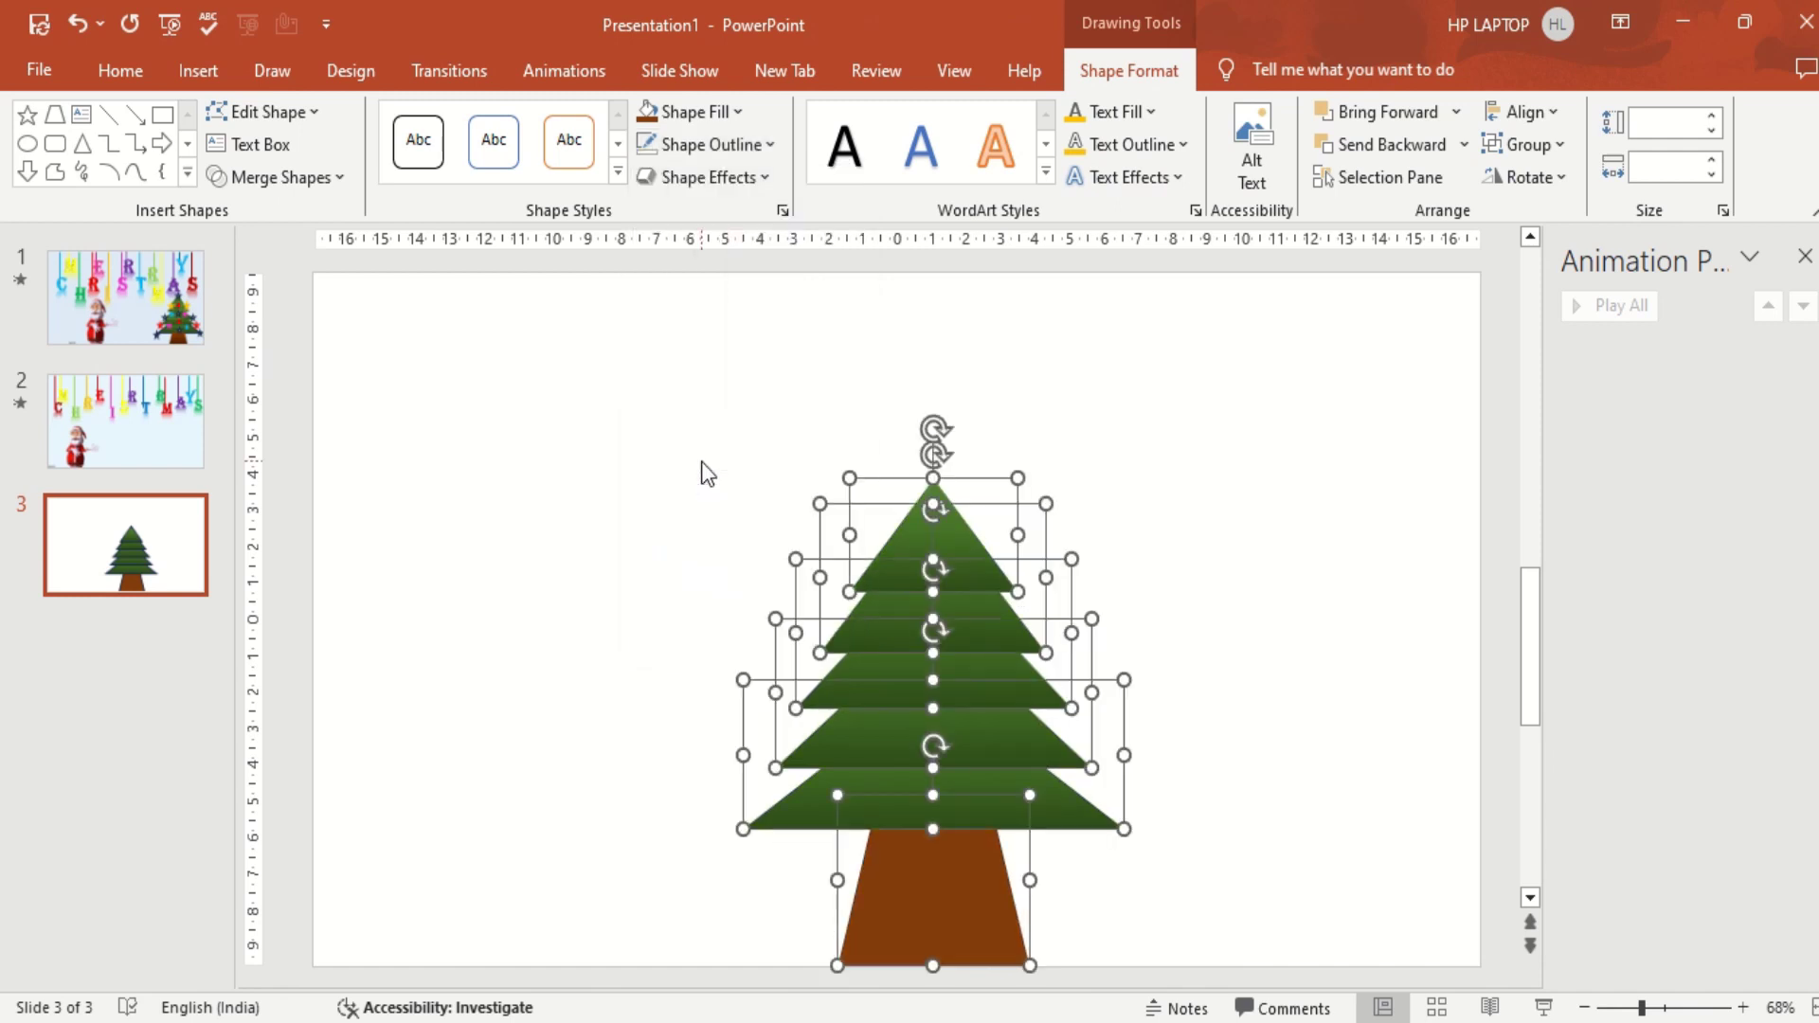
# Group the tree shapes, shrink the group, cut it from slide 3, and go to slide 2.
pyautogui.click(1543, 148)
pyautogui.click(1538, 186)
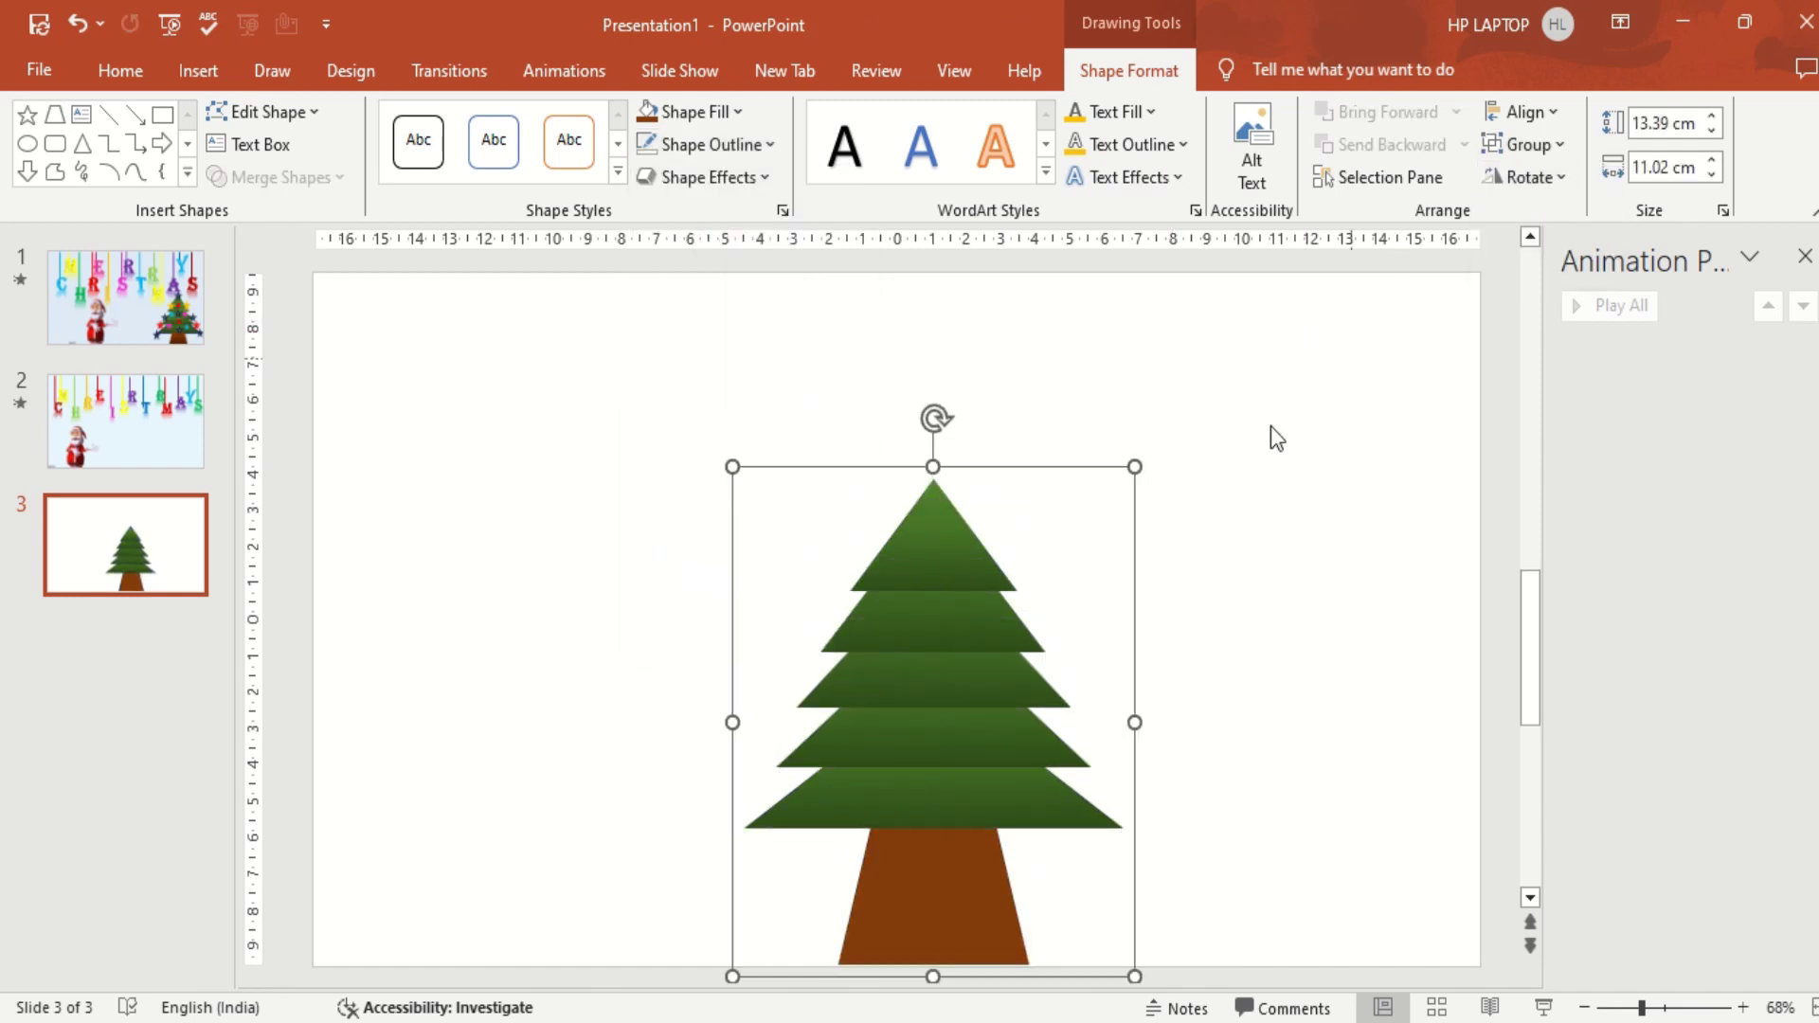
pyautogui.moveTo(1134, 468); pyautogui.dragTo(1057, 595)
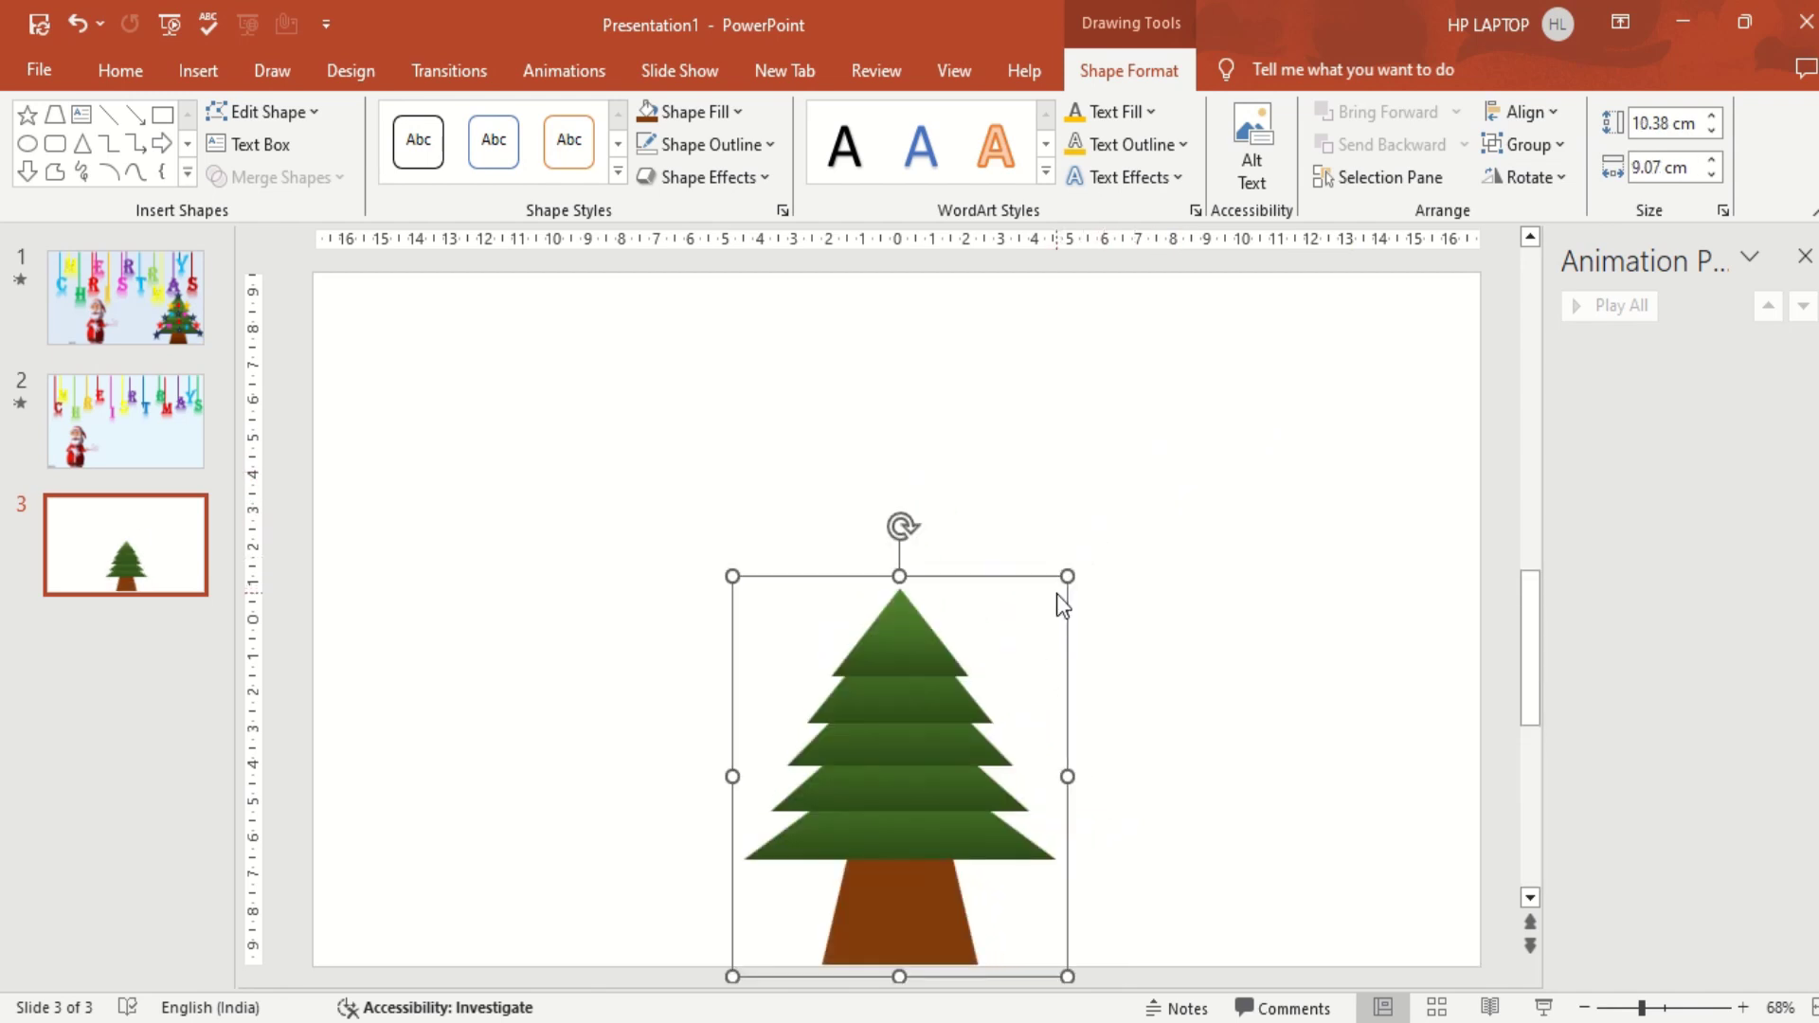
pyautogui.press('Delete')
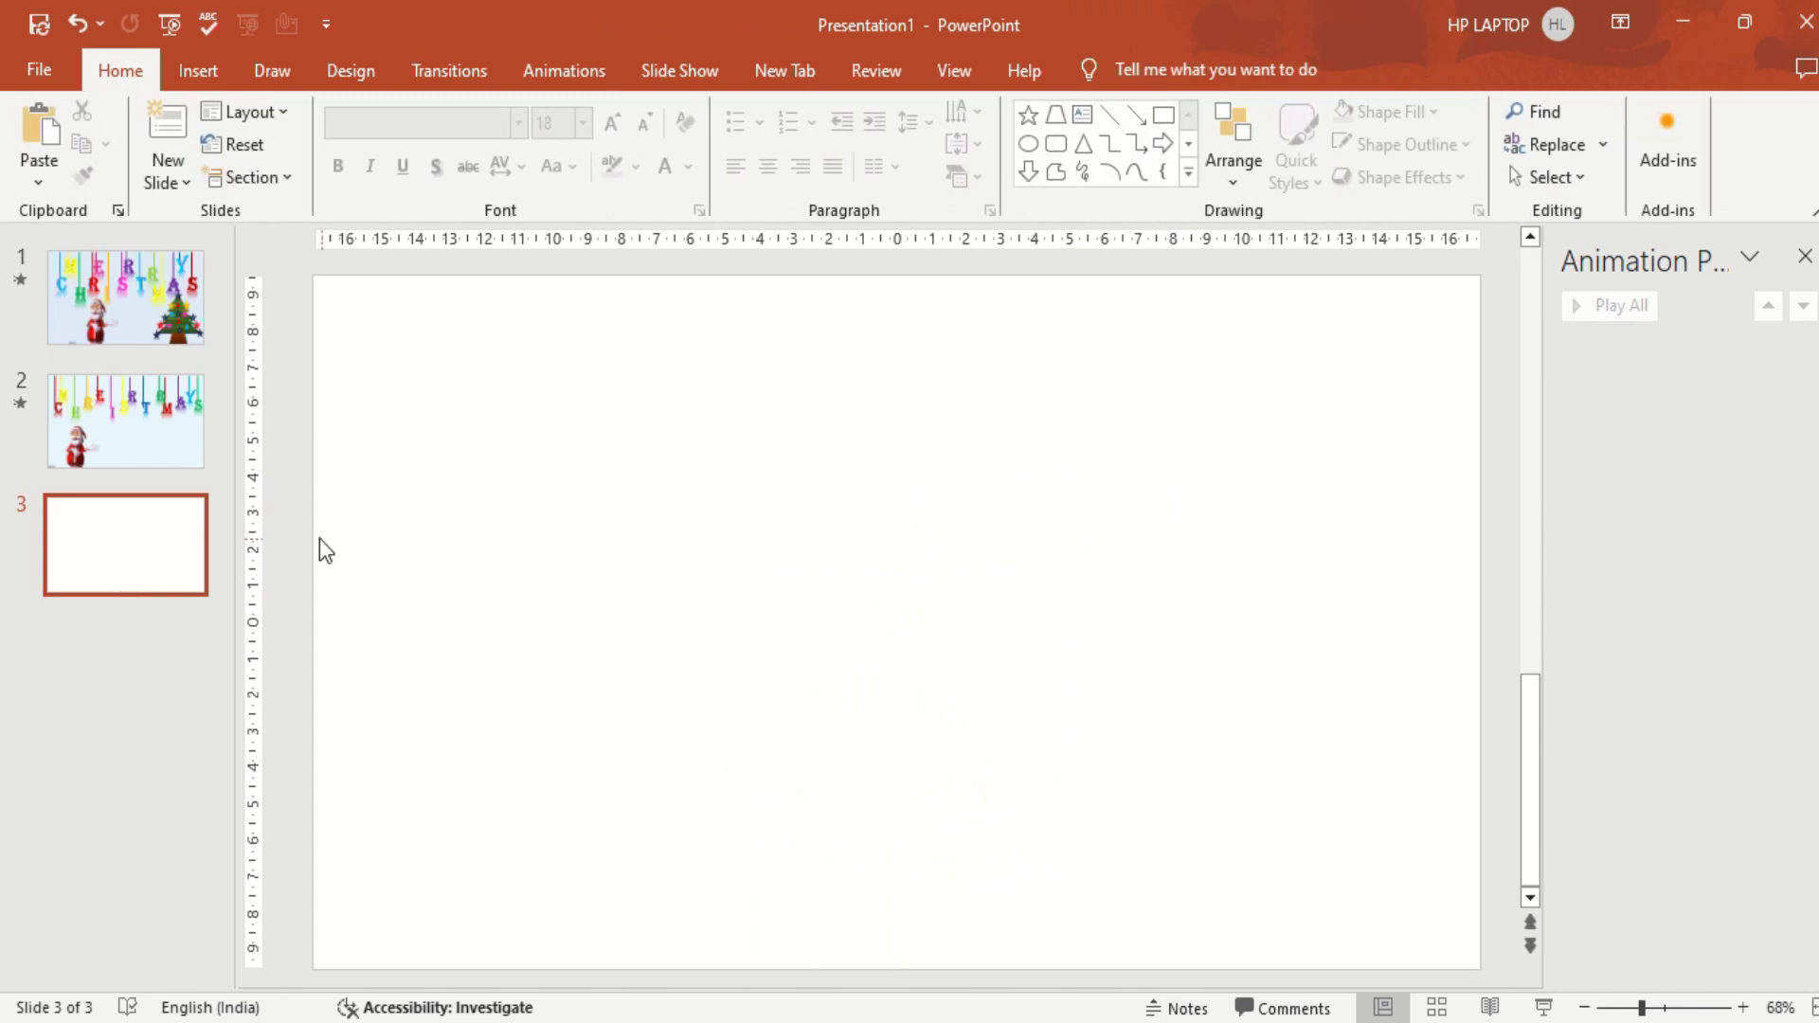
pyautogui.click(132, 447)
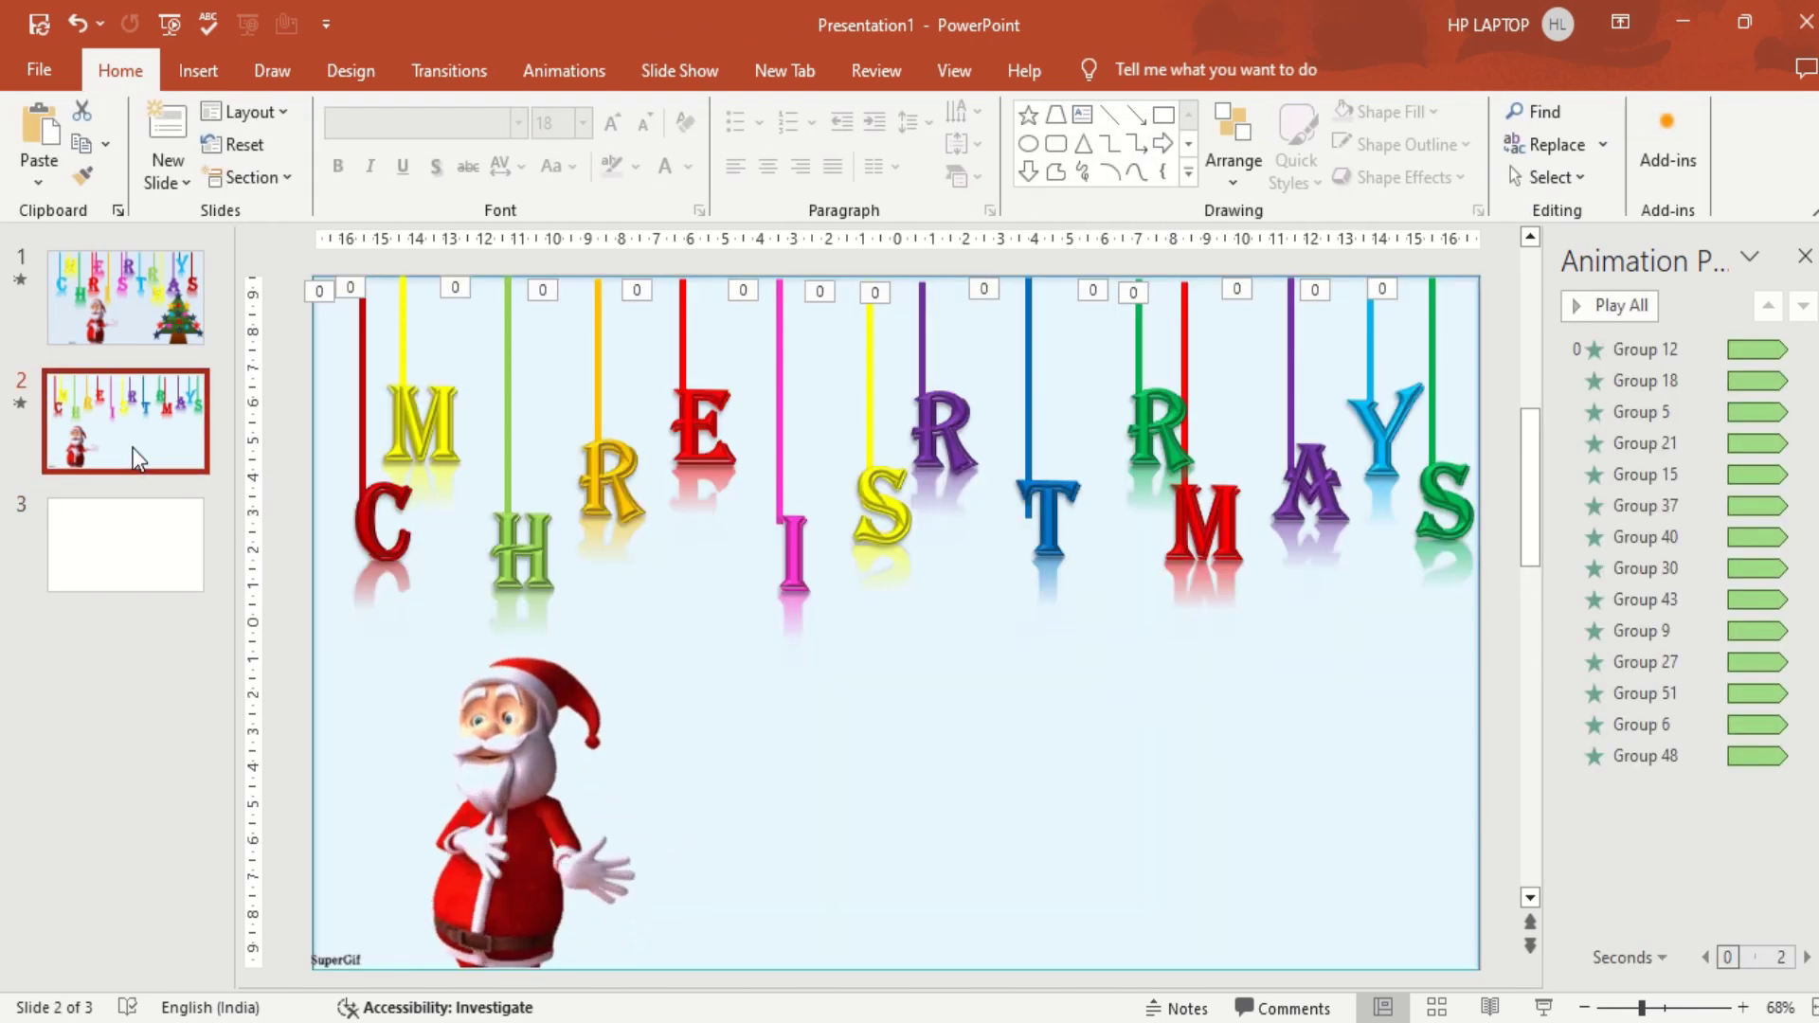
# Paste the grouped tree onto slide 2 and move it to the lower right, beside Santa.
pyautogui.hotkey('ctrl', 'v')
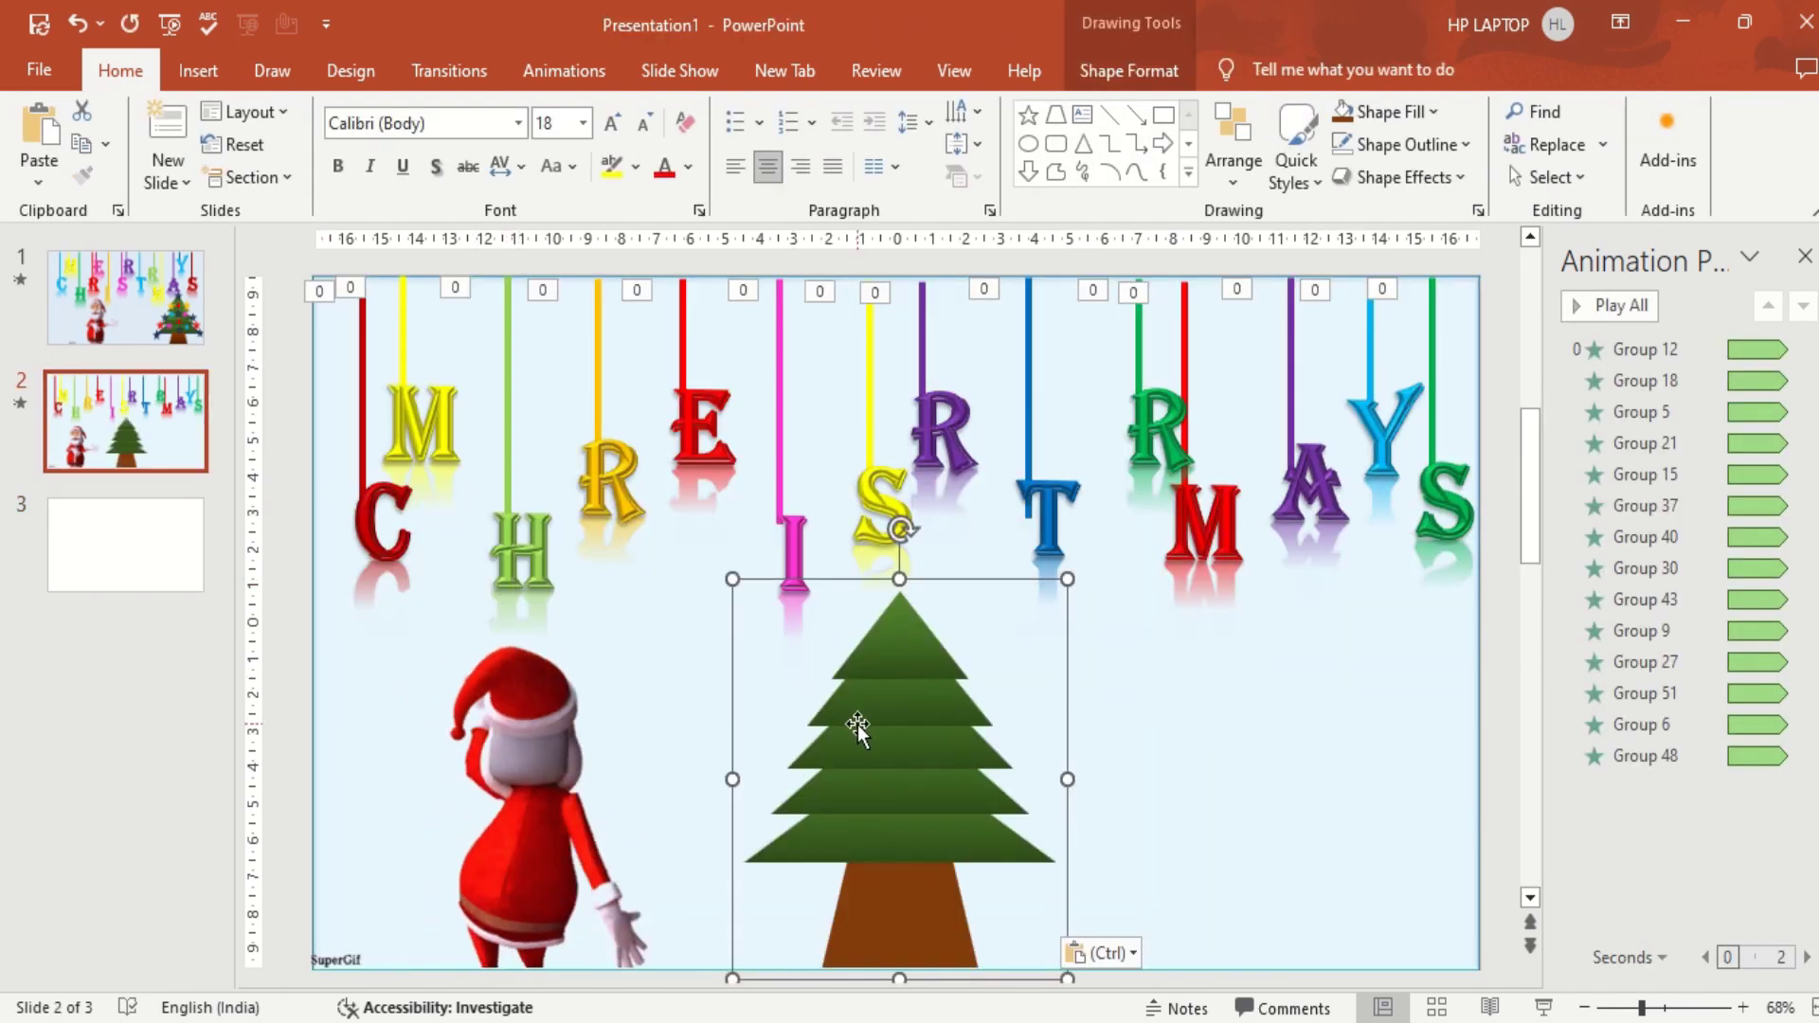
pyautogui.moveTo(857, 730)
pyautogui.mouseDown()
pyautogui.moveTo(1170, 749)
pyautogui.moveTo(1175, 729)
pyautogui.mouseUp()
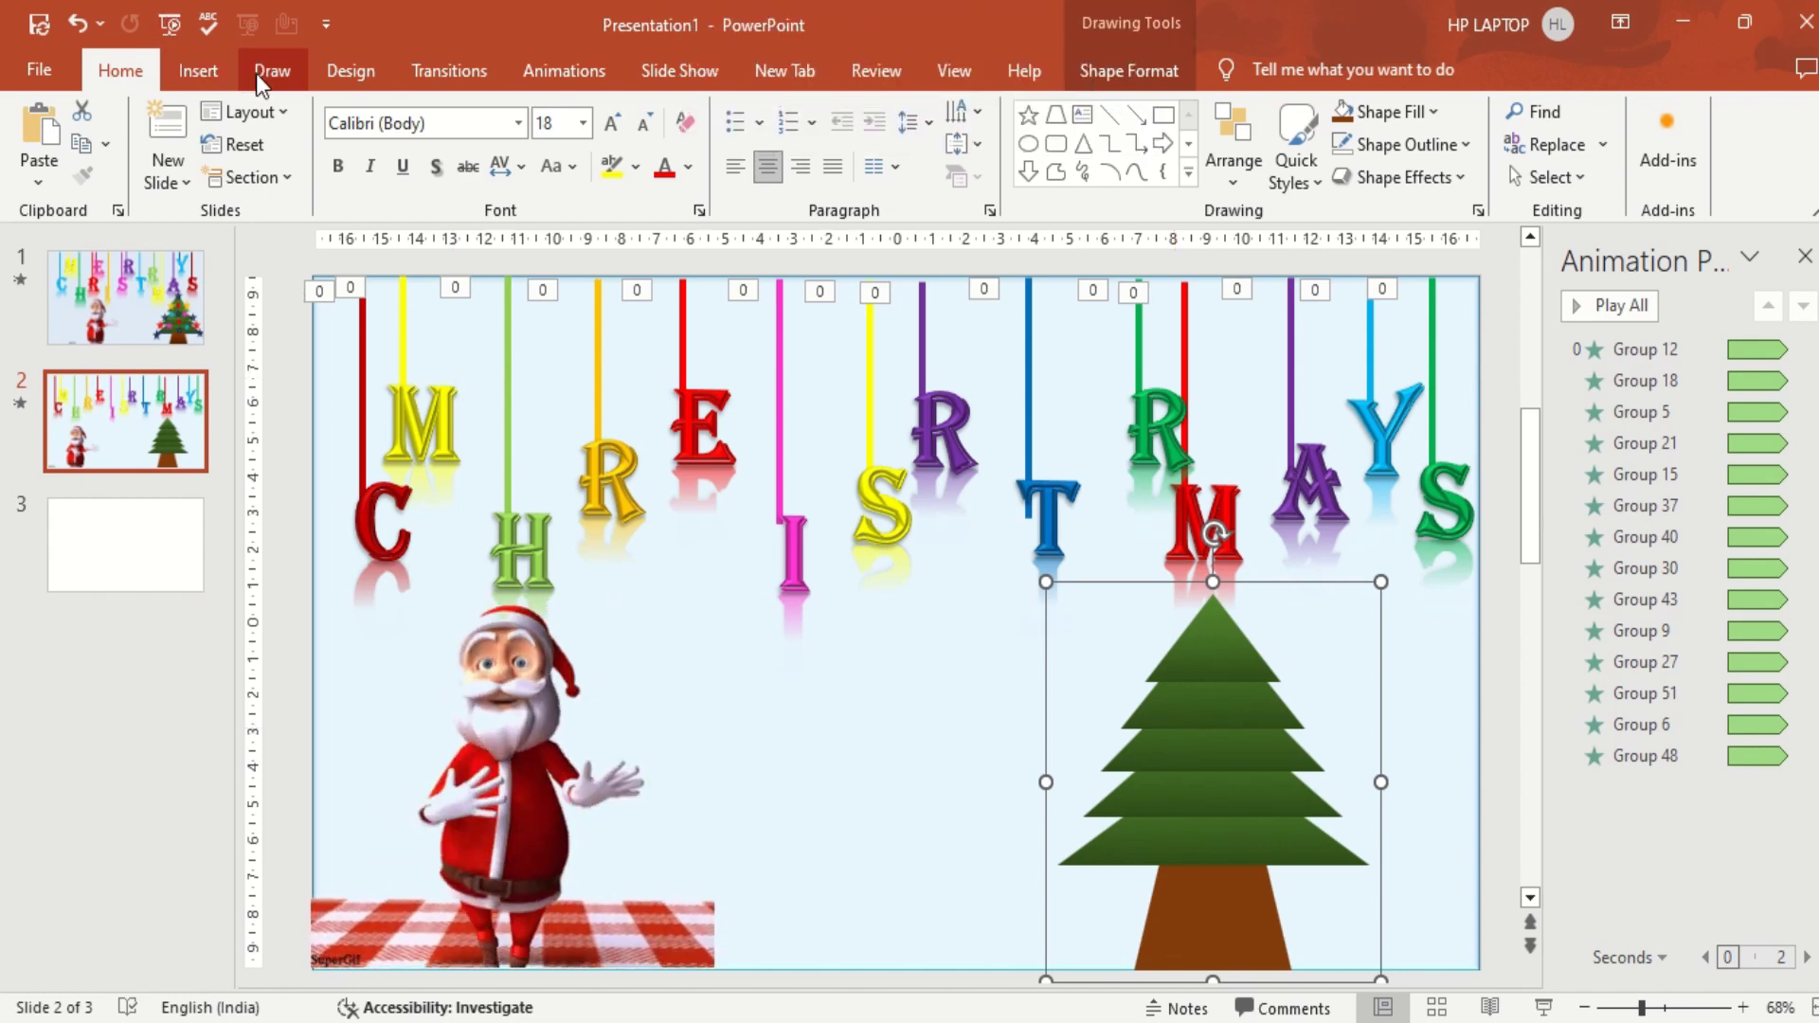
# Draw a small star shape on the tip of the tree.
pyautogui.click(194, 69)
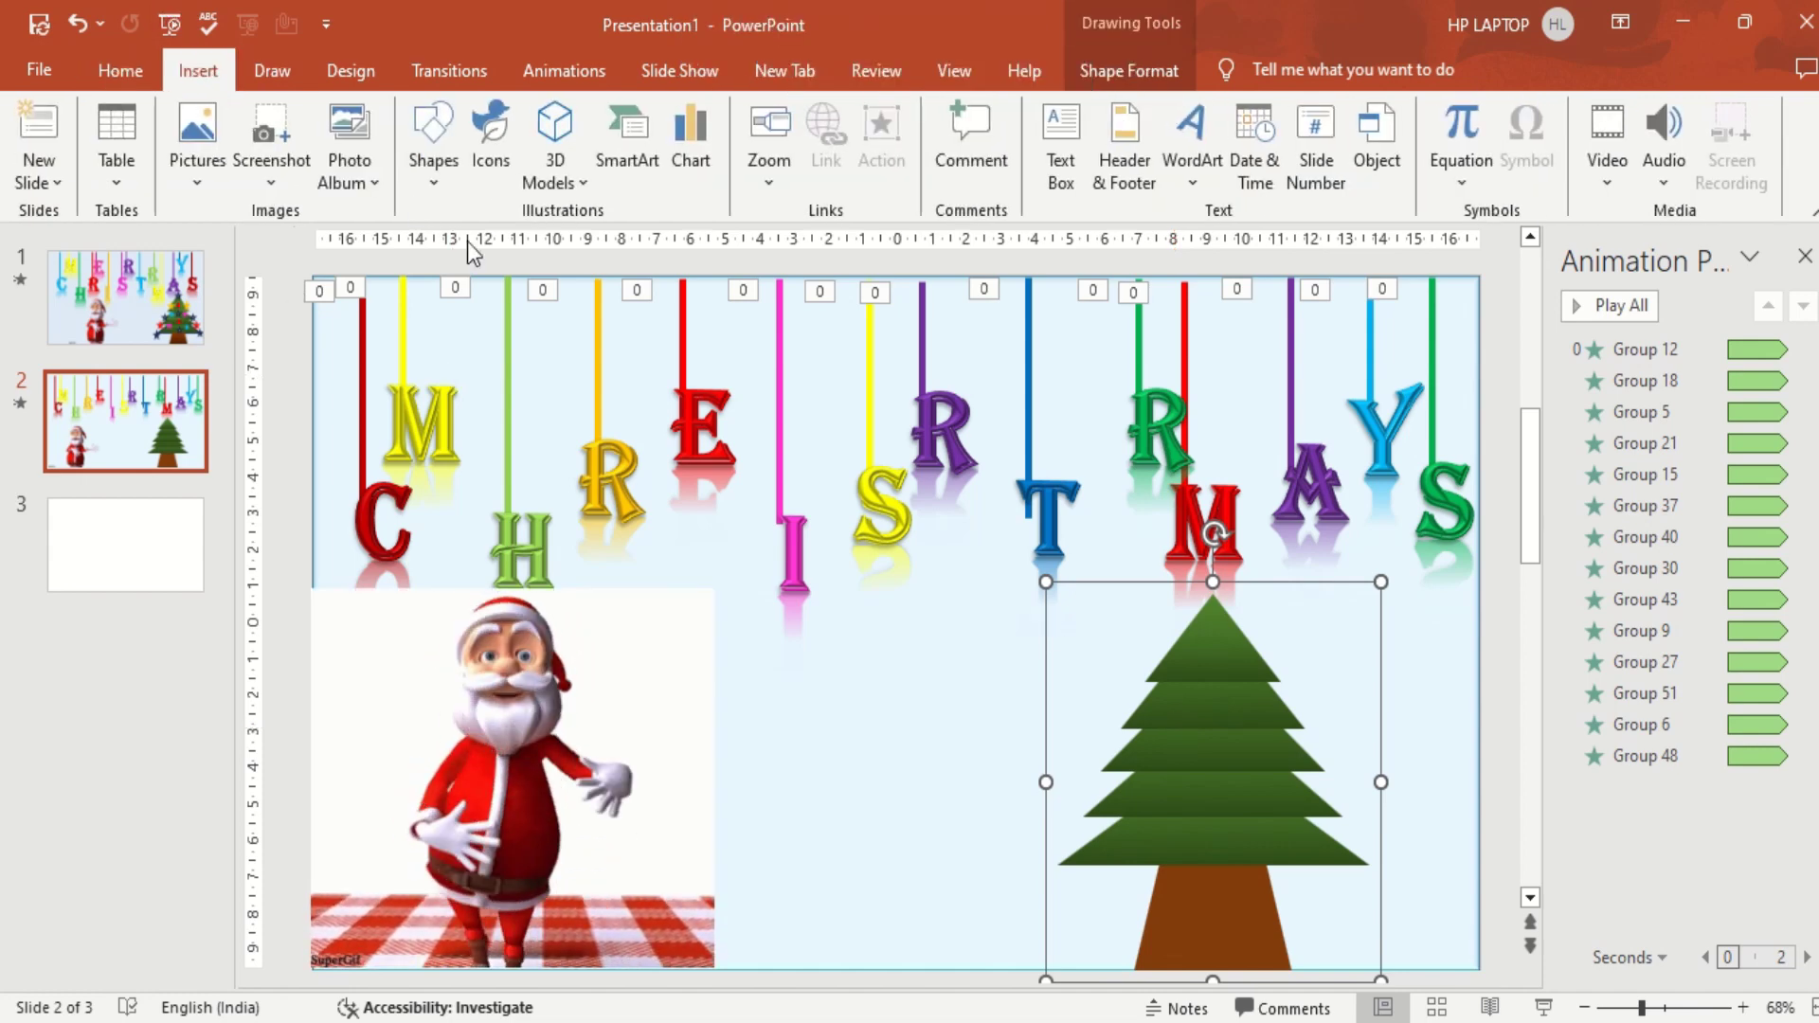
pyautogui.click(433, 180)
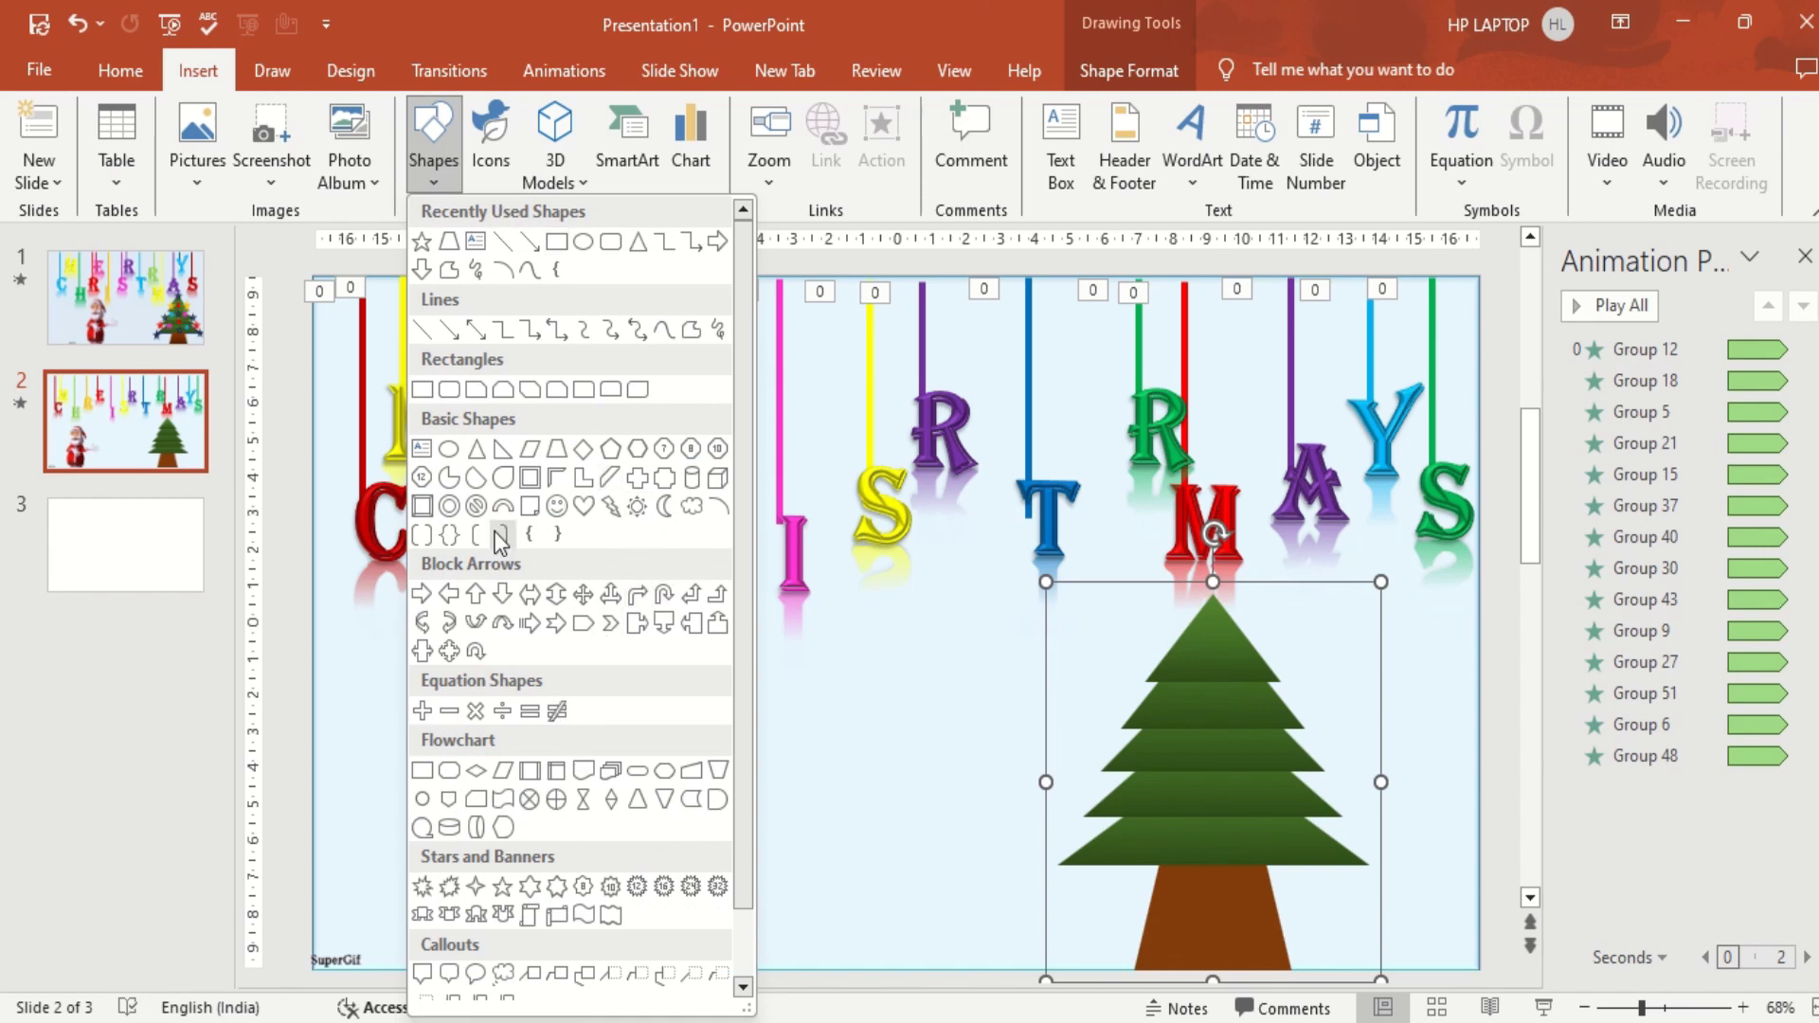
pyautogui.click(503, 888)
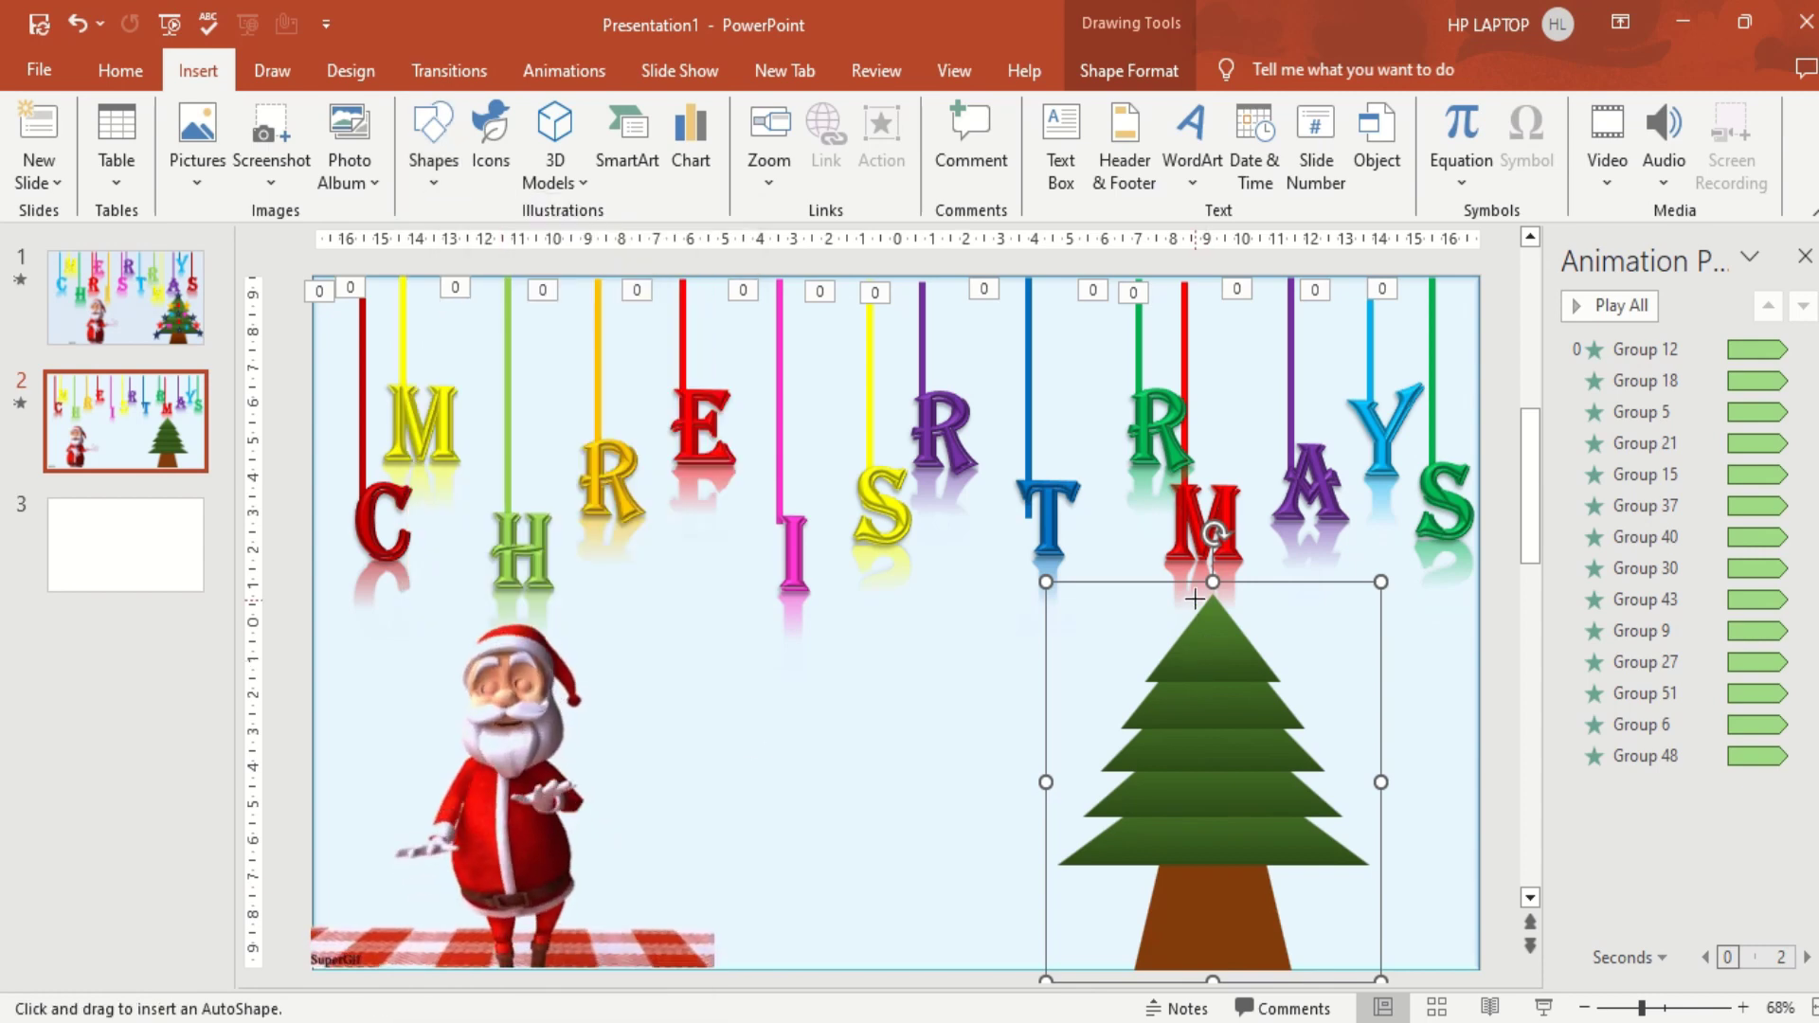
pyautogui.moveTo(1184, 596)
pyautogui.mouseDown()
pyautogui.moveTo(1237, 651)
pyautogui.moveTo(1224, 601)
pyautogui.mouseUp()
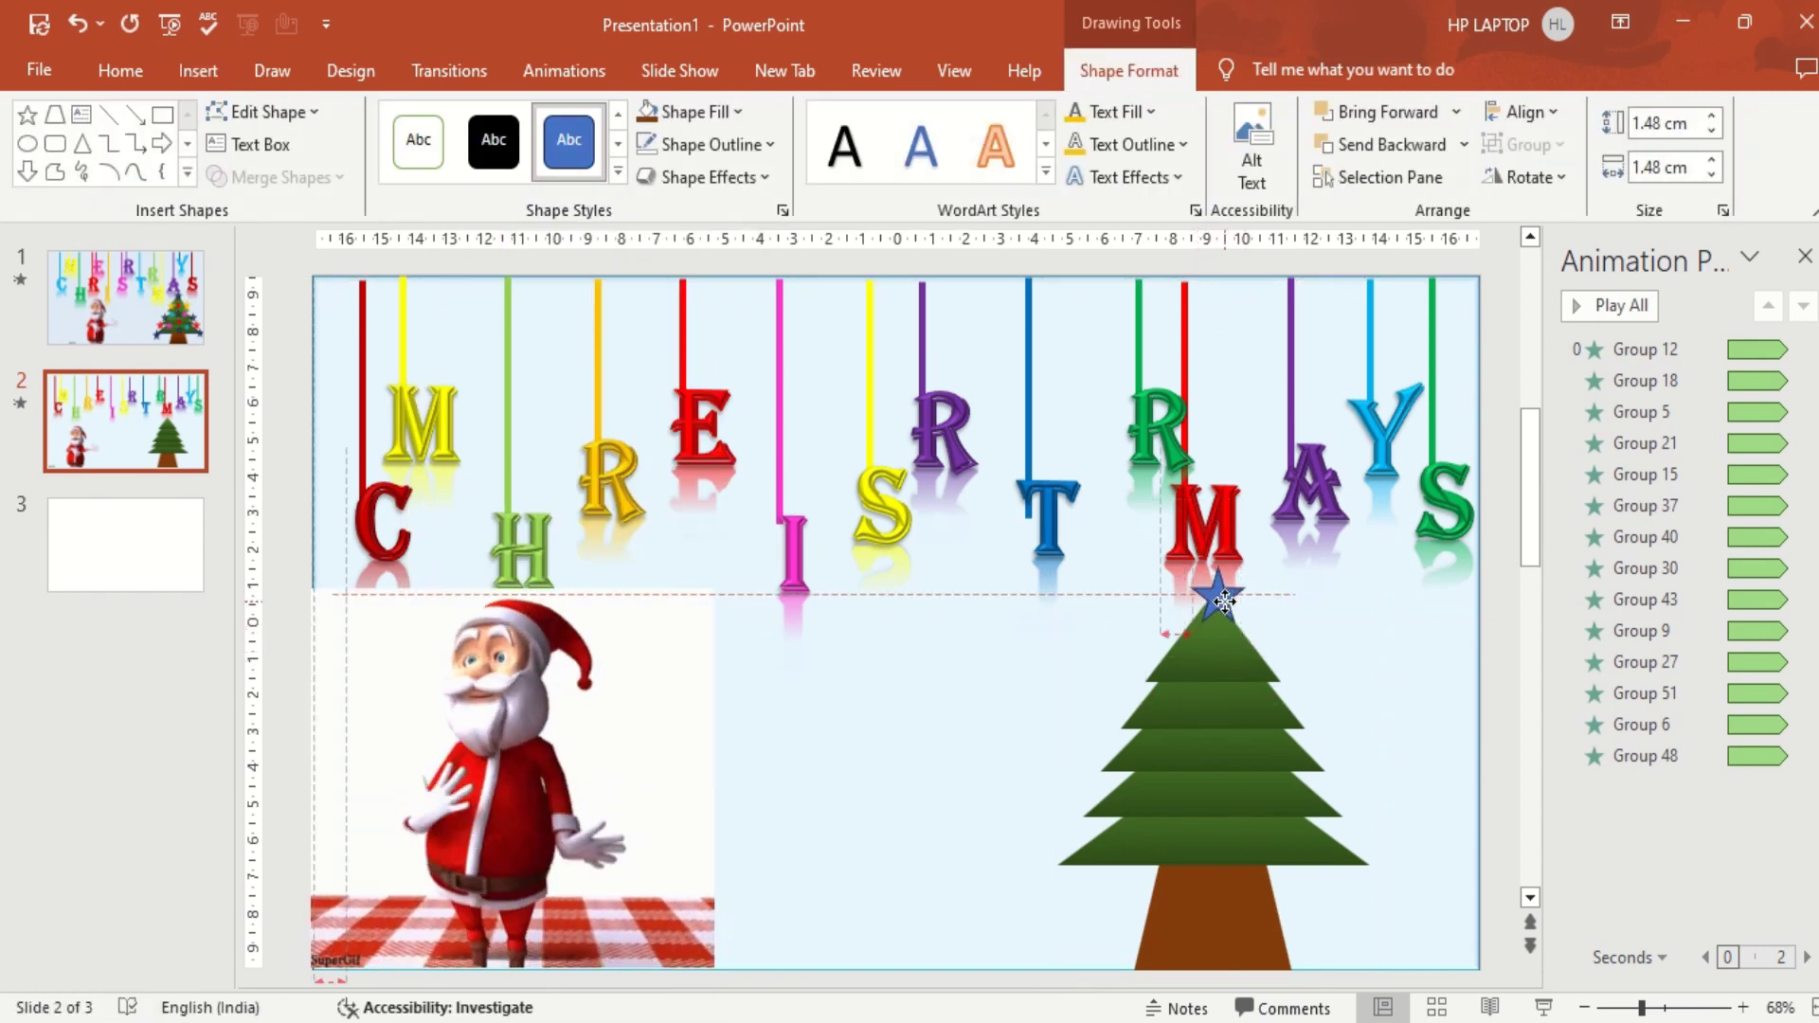
pyautogui.moveTo(1224, 601); pyautogui.dragTo(1219, 600)
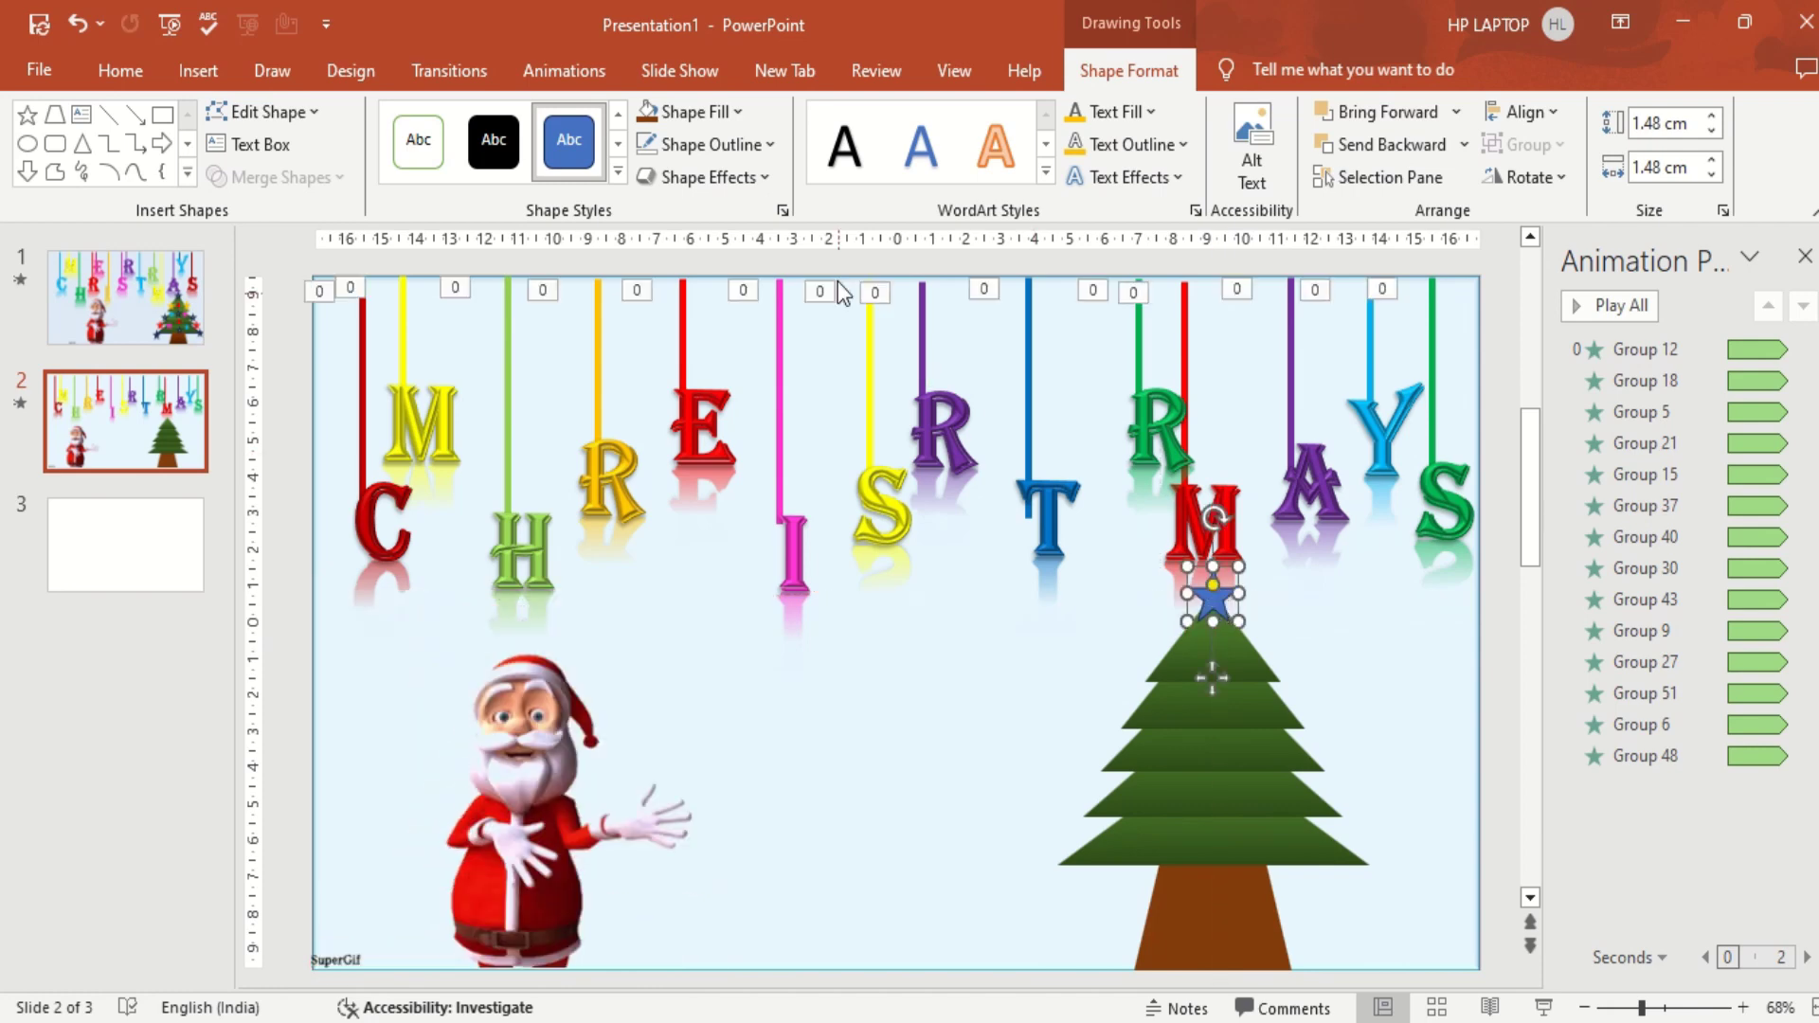
# Give the star a yellow fill and a yellow outline.
pyautogui.click(735, 110)
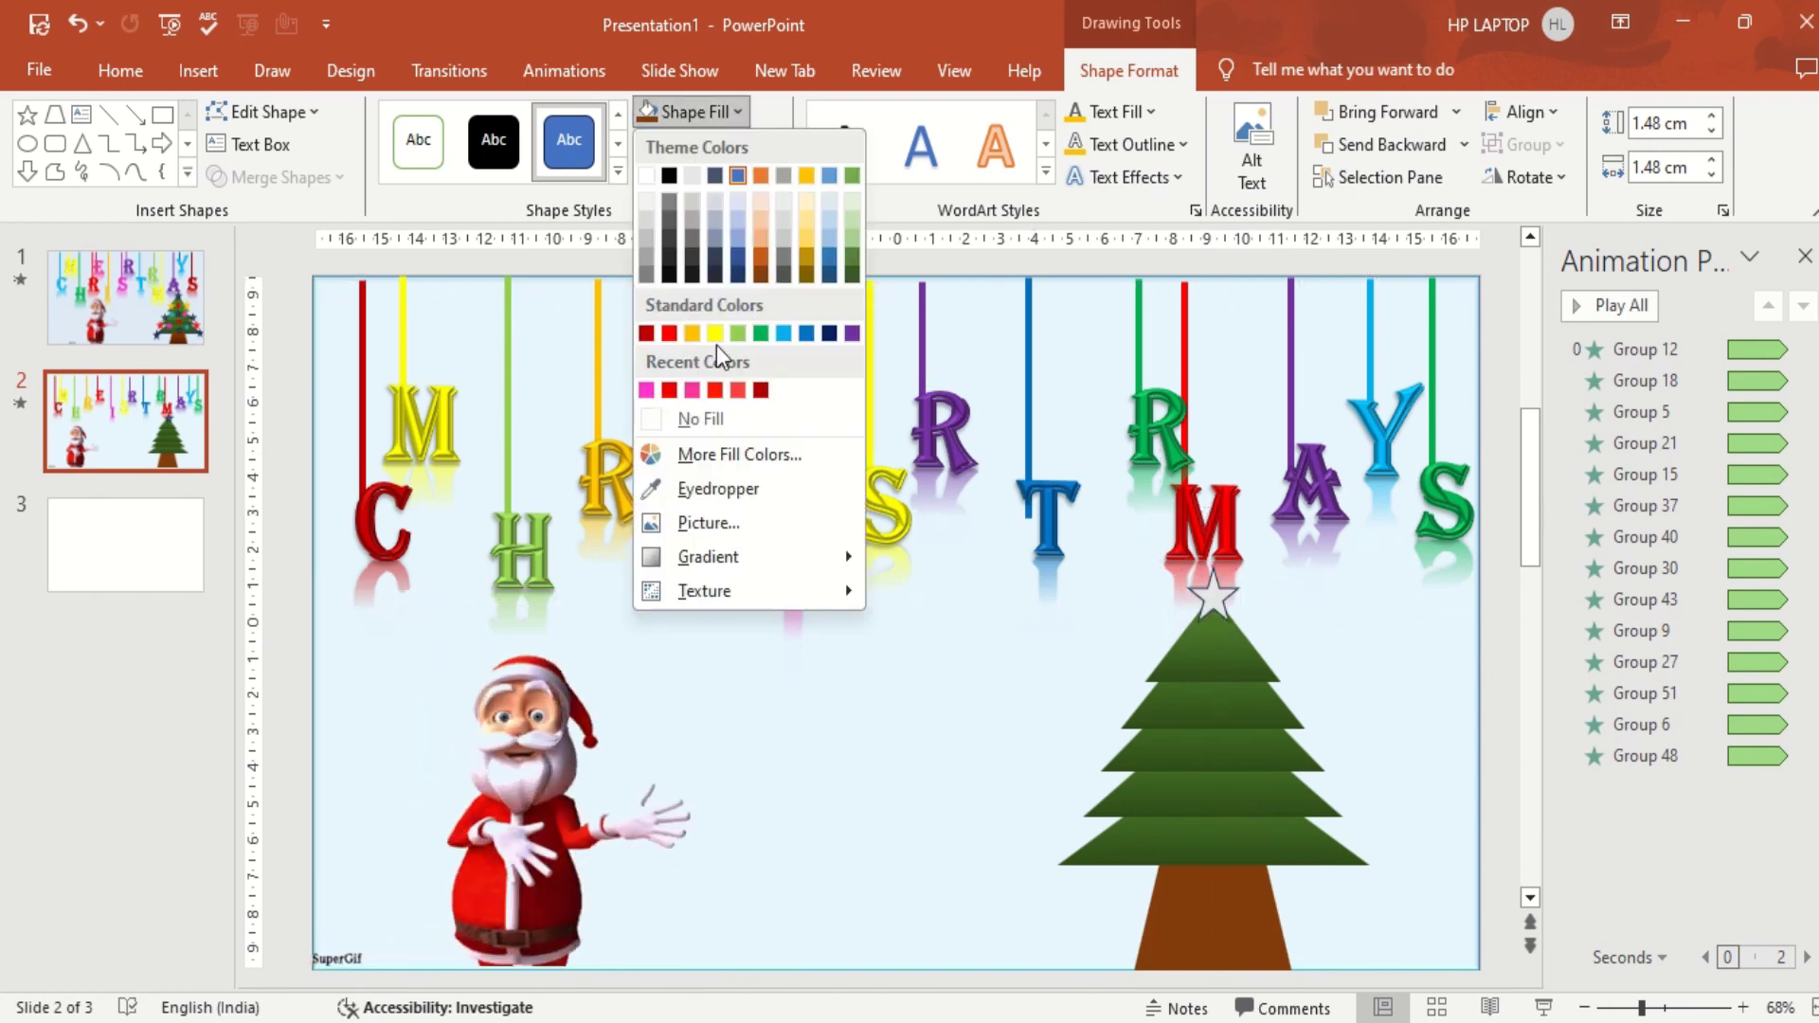
pyautogui.click(716, 338)
pyautogui.click(731, 142)
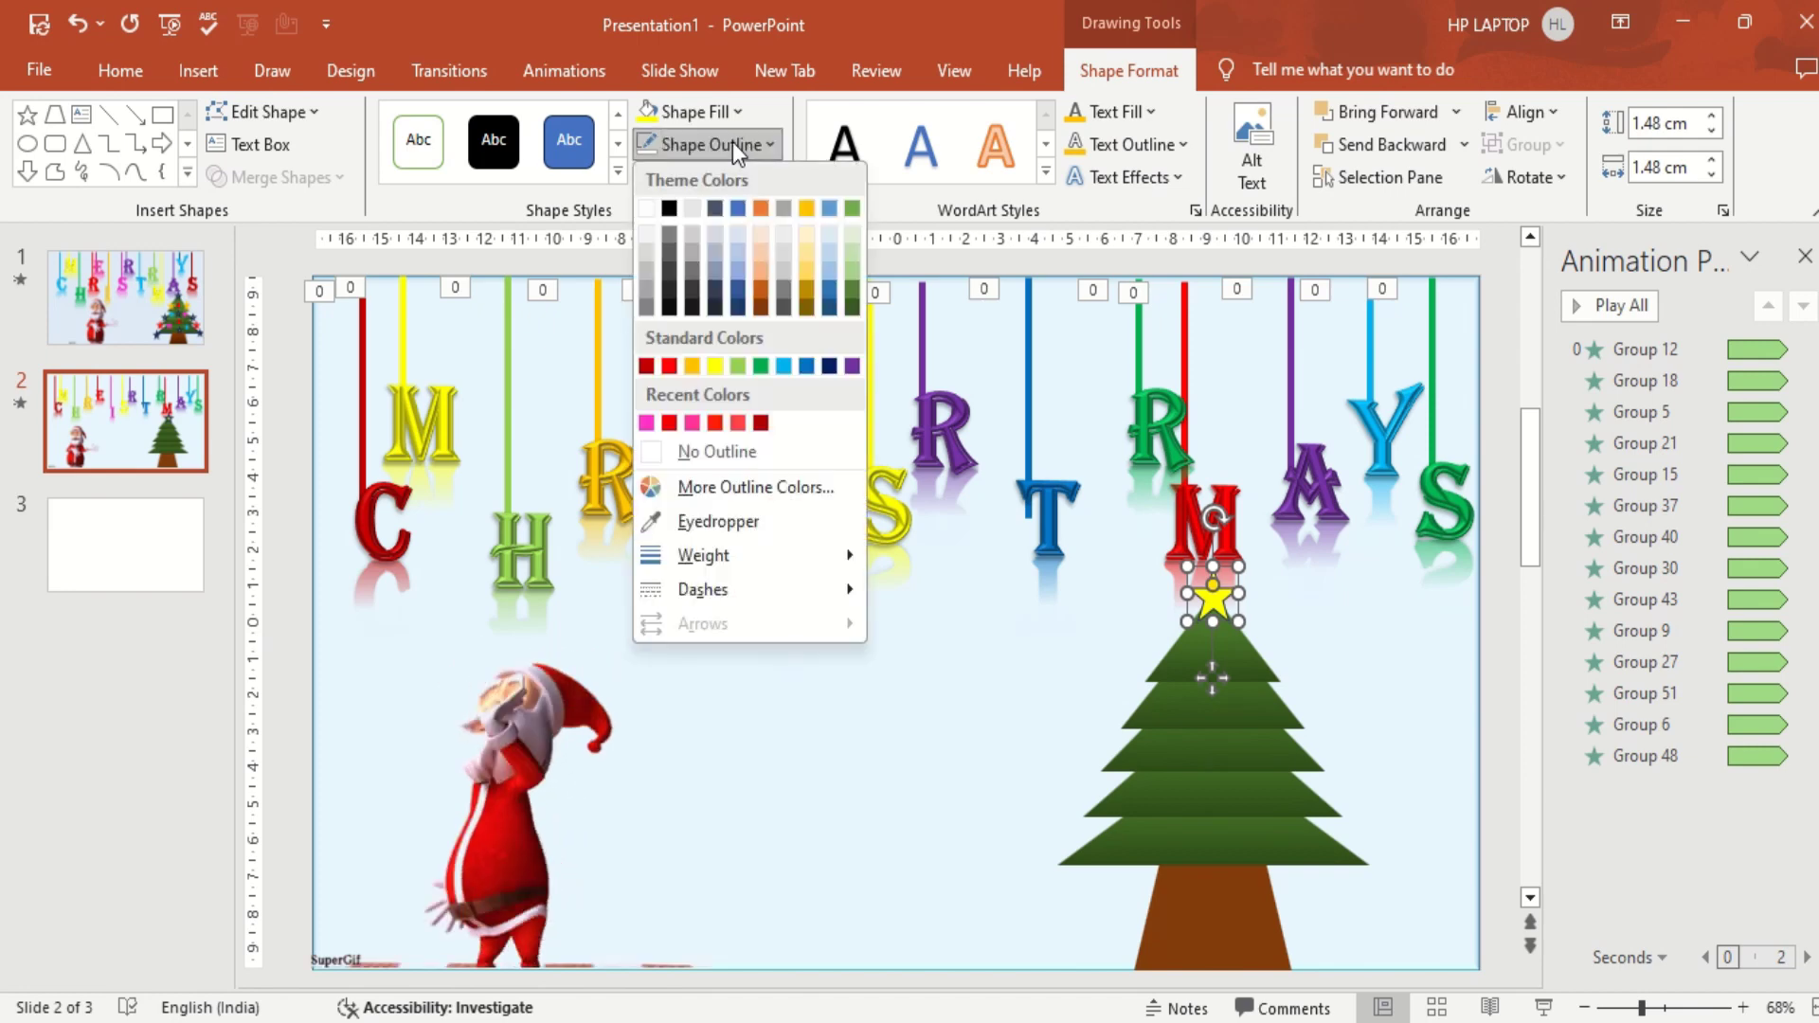
pyautogui.click(713, 366)
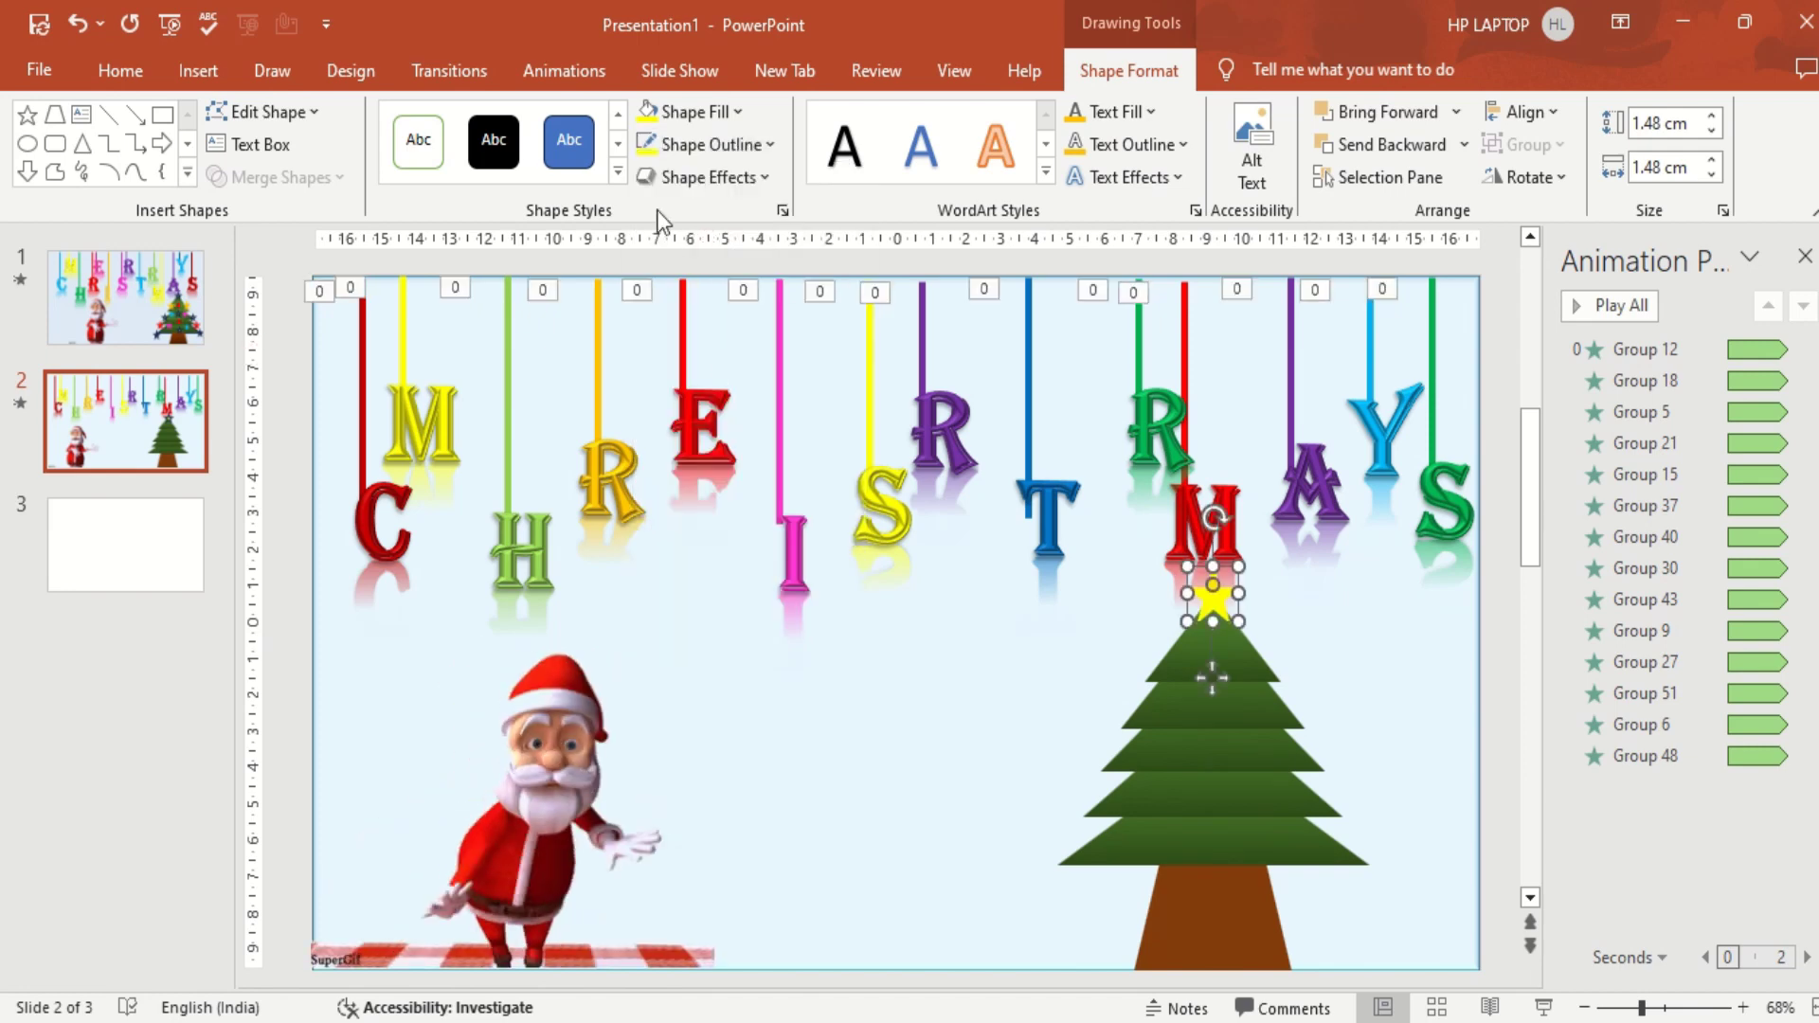
# Apply the Complementary Color emphasis animation to the treetop star.
pyautogui.click(555, 76)
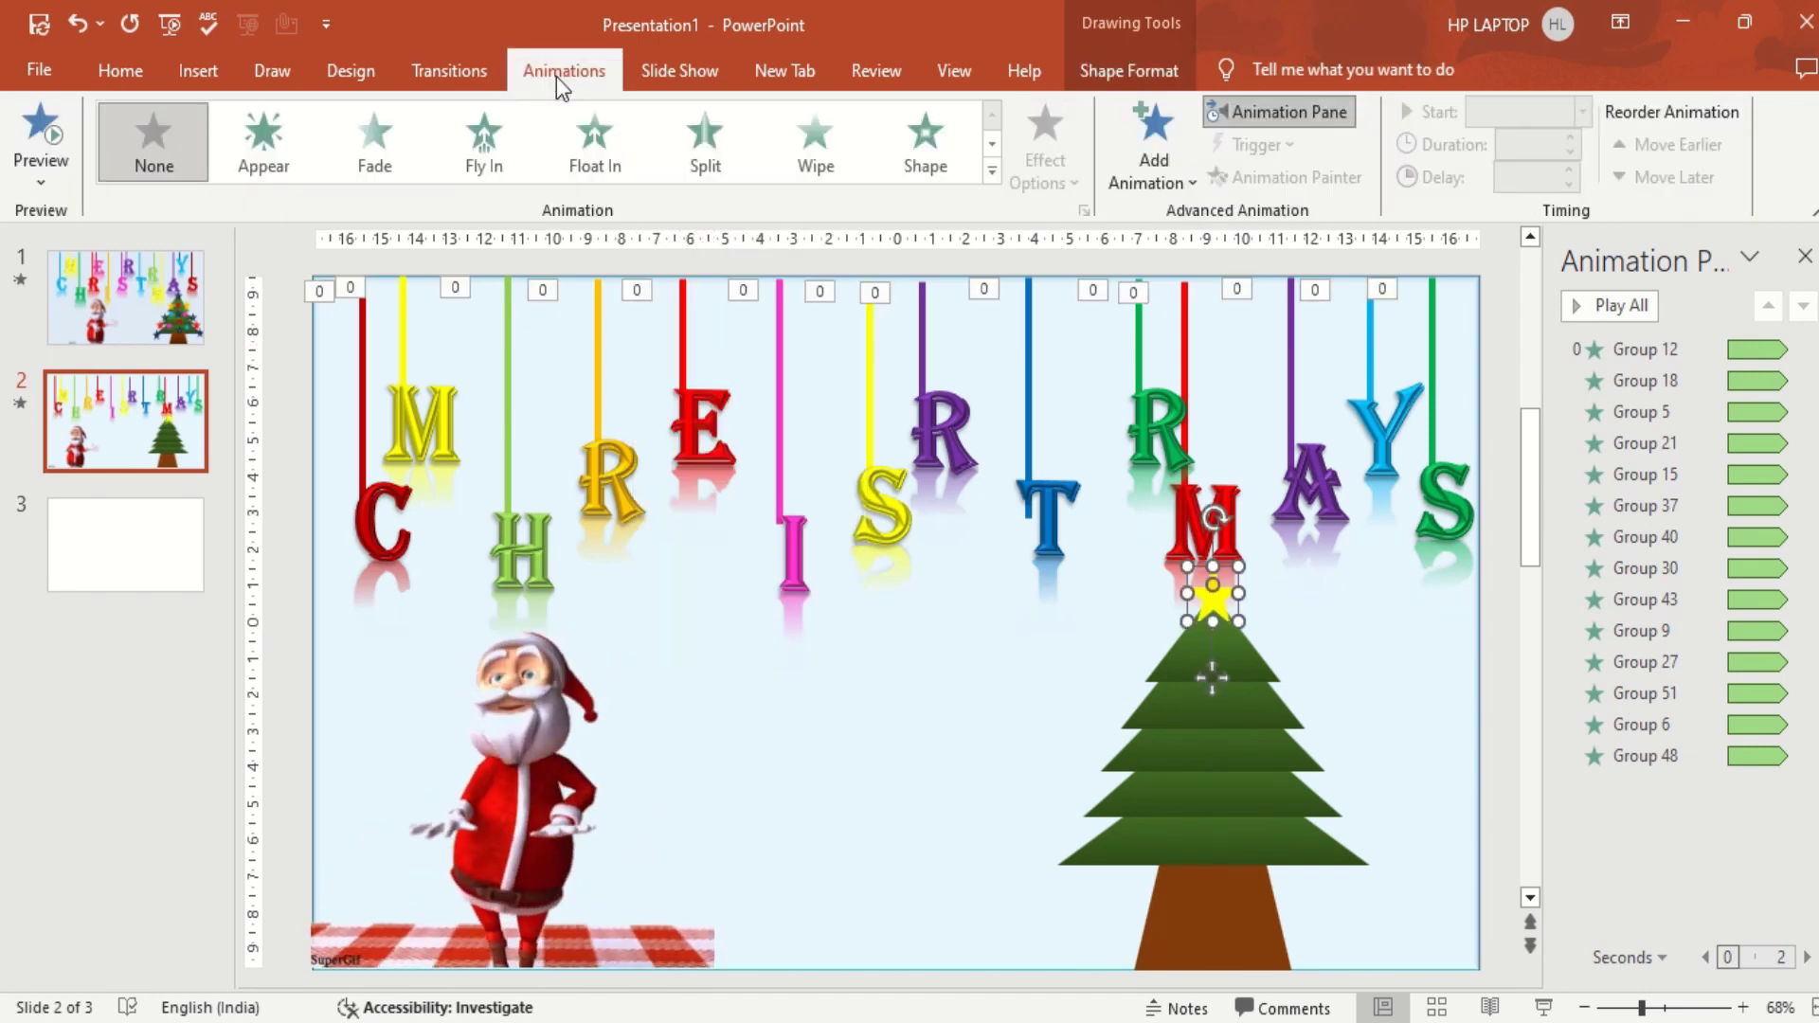
pyautogui.click(991, 171)
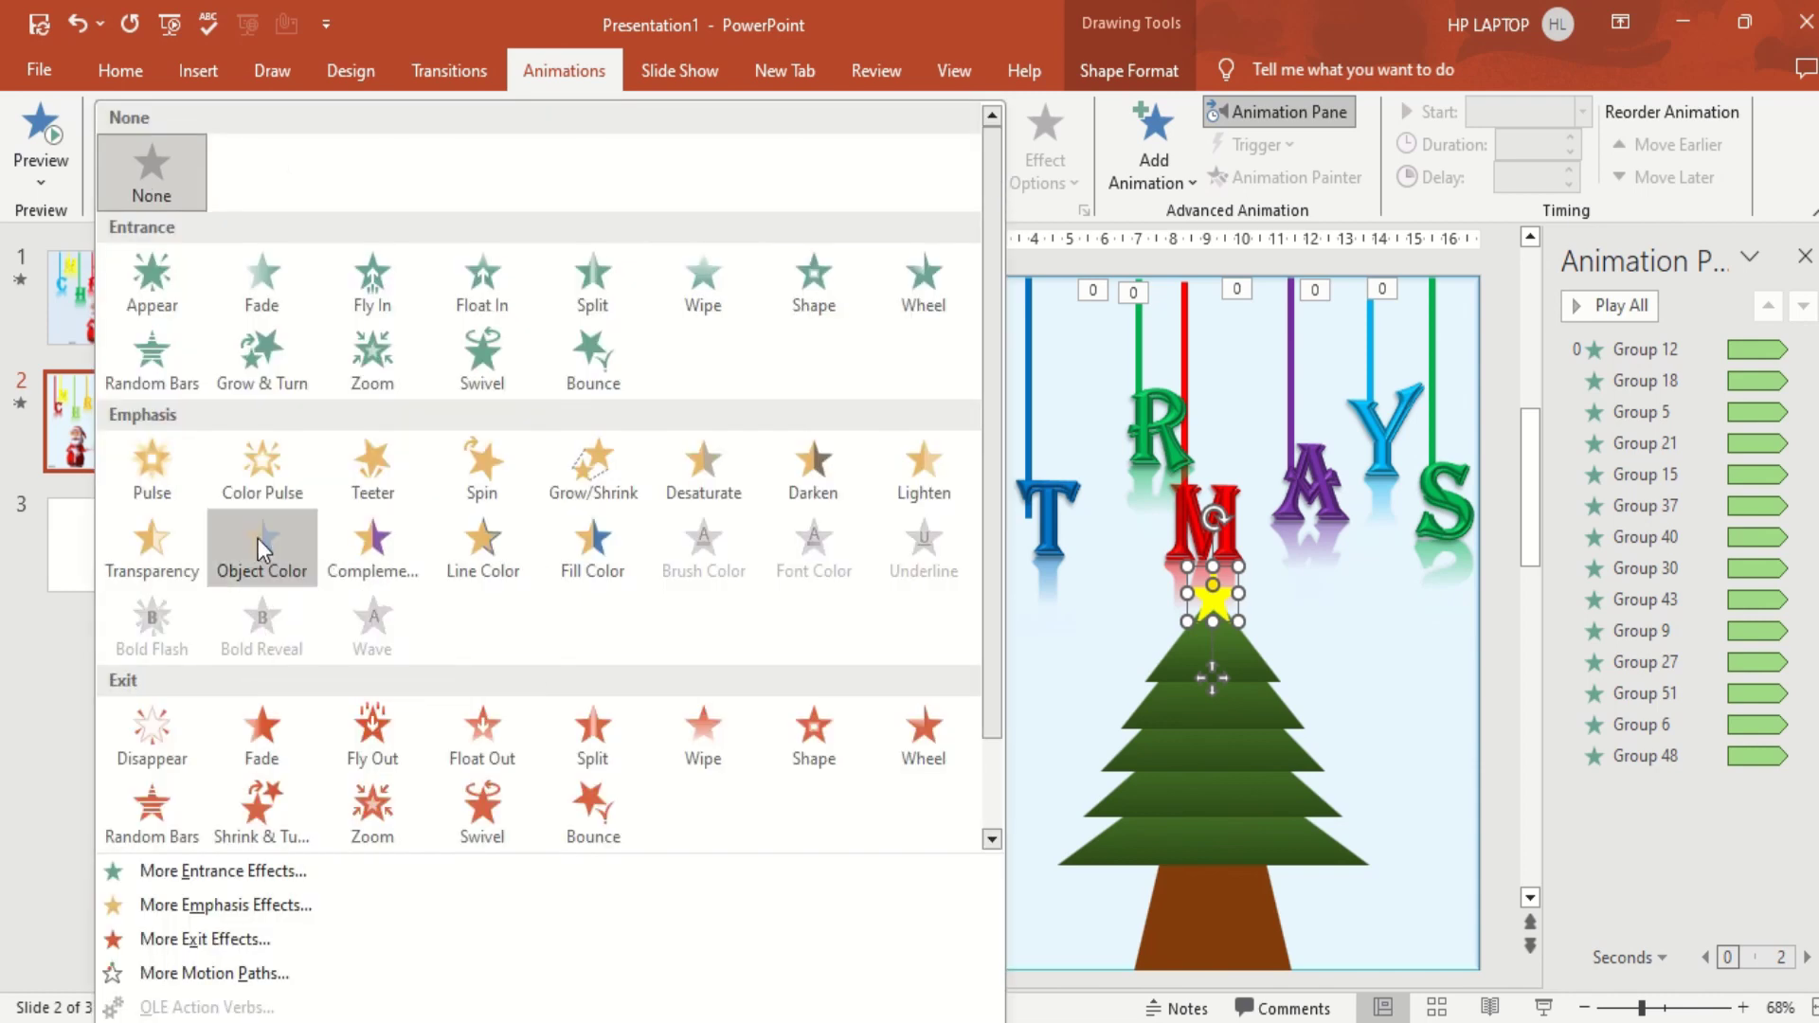
pyautogui.click(263, 548)
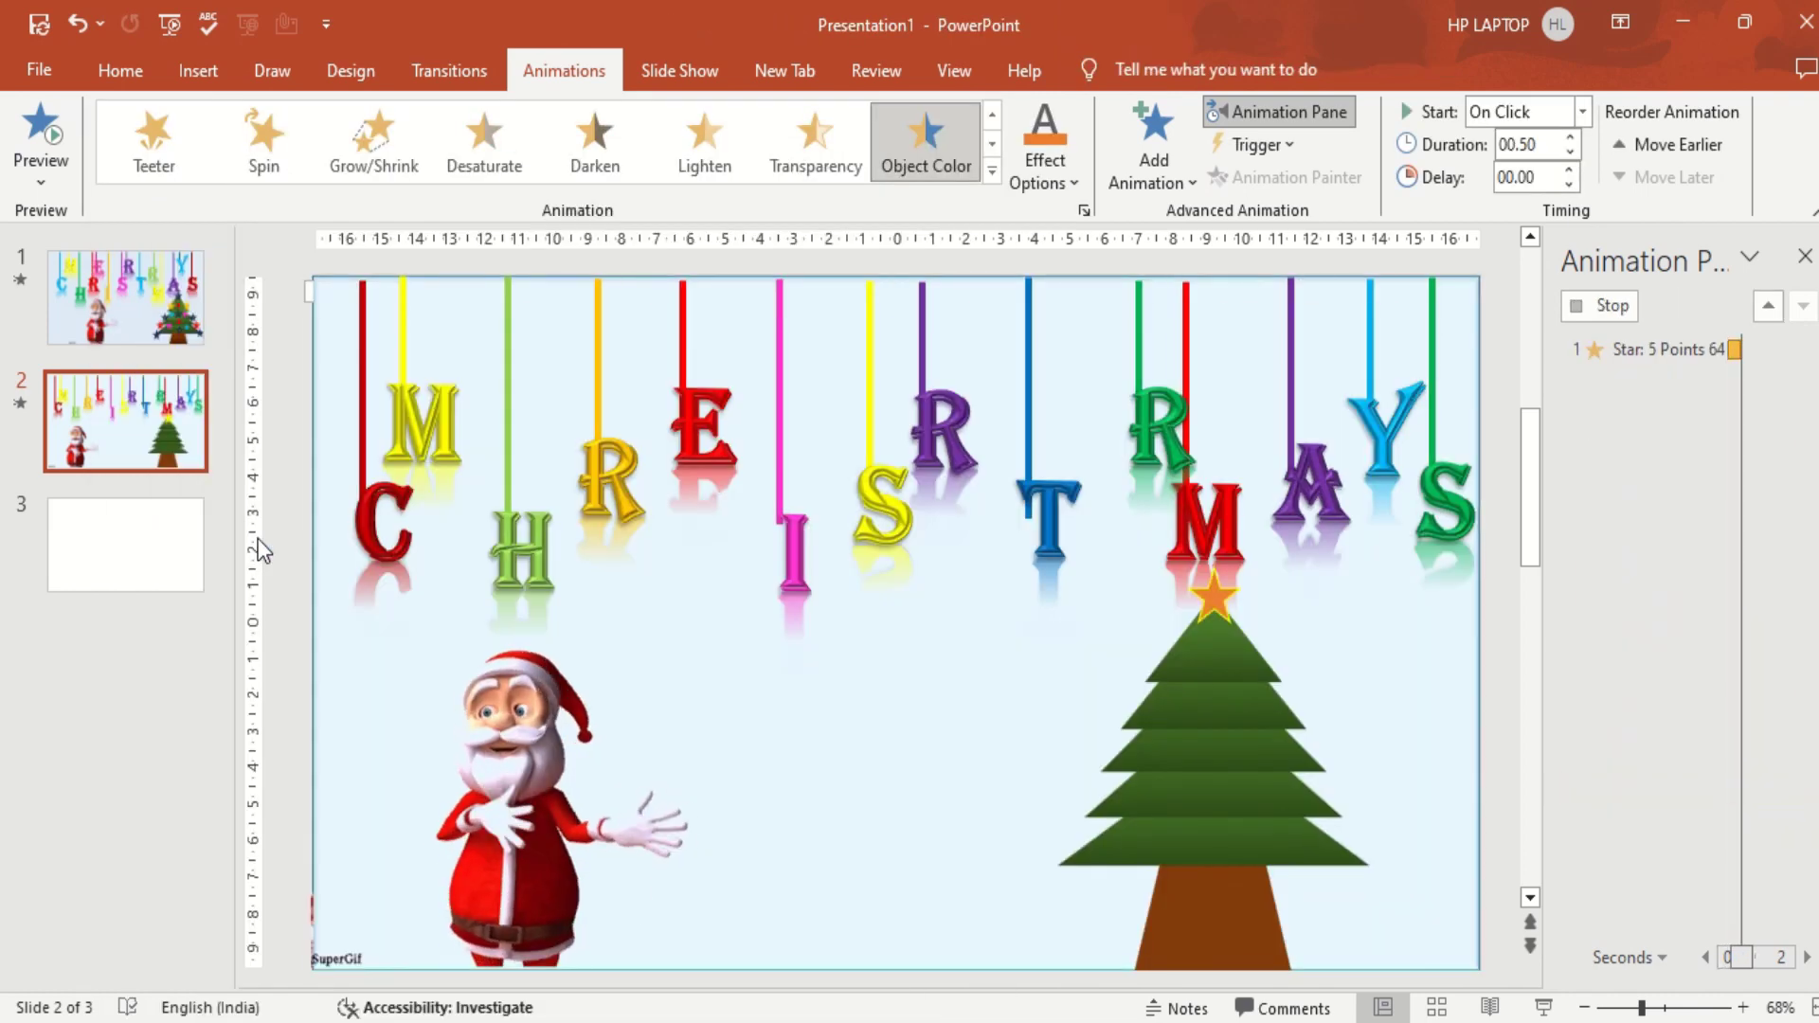
pyautogui.click(994, 176)
pyautogui.click(383, 554)
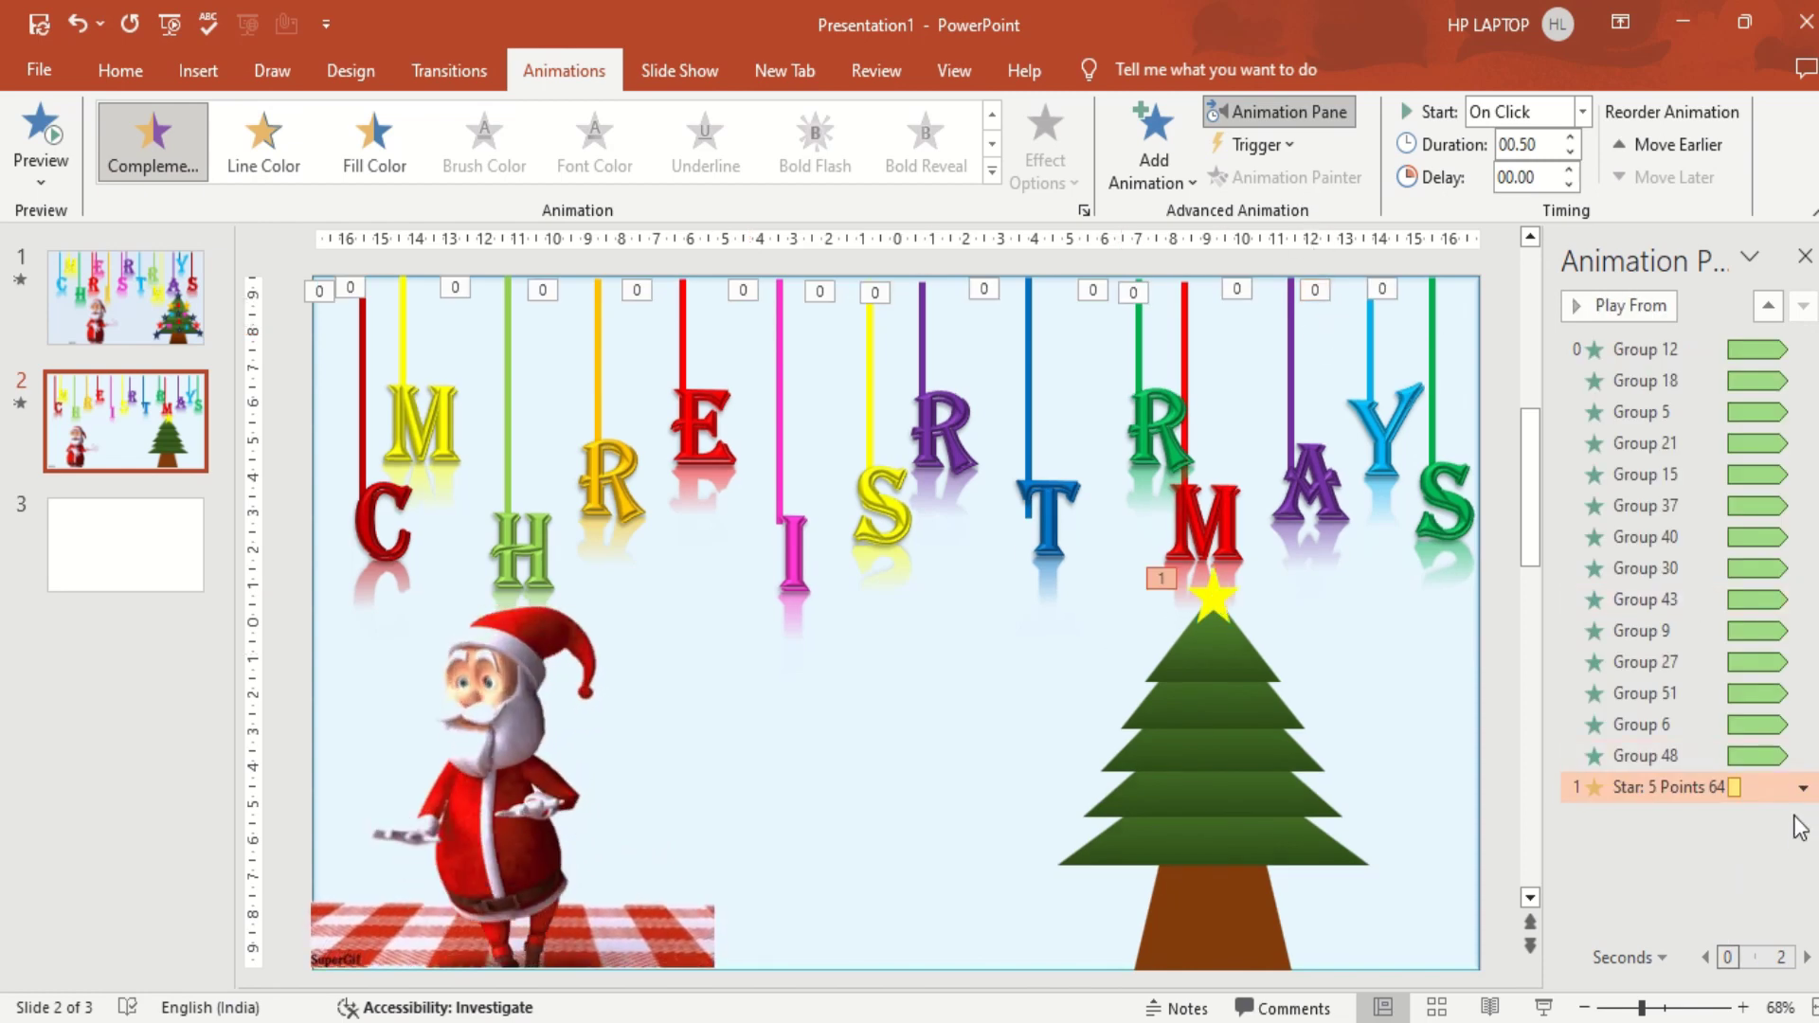
# Set the star's animation timing to With Previous, 0.5 seconds, repeating Until End of Slide.
pyautogui.click(1803, 787)
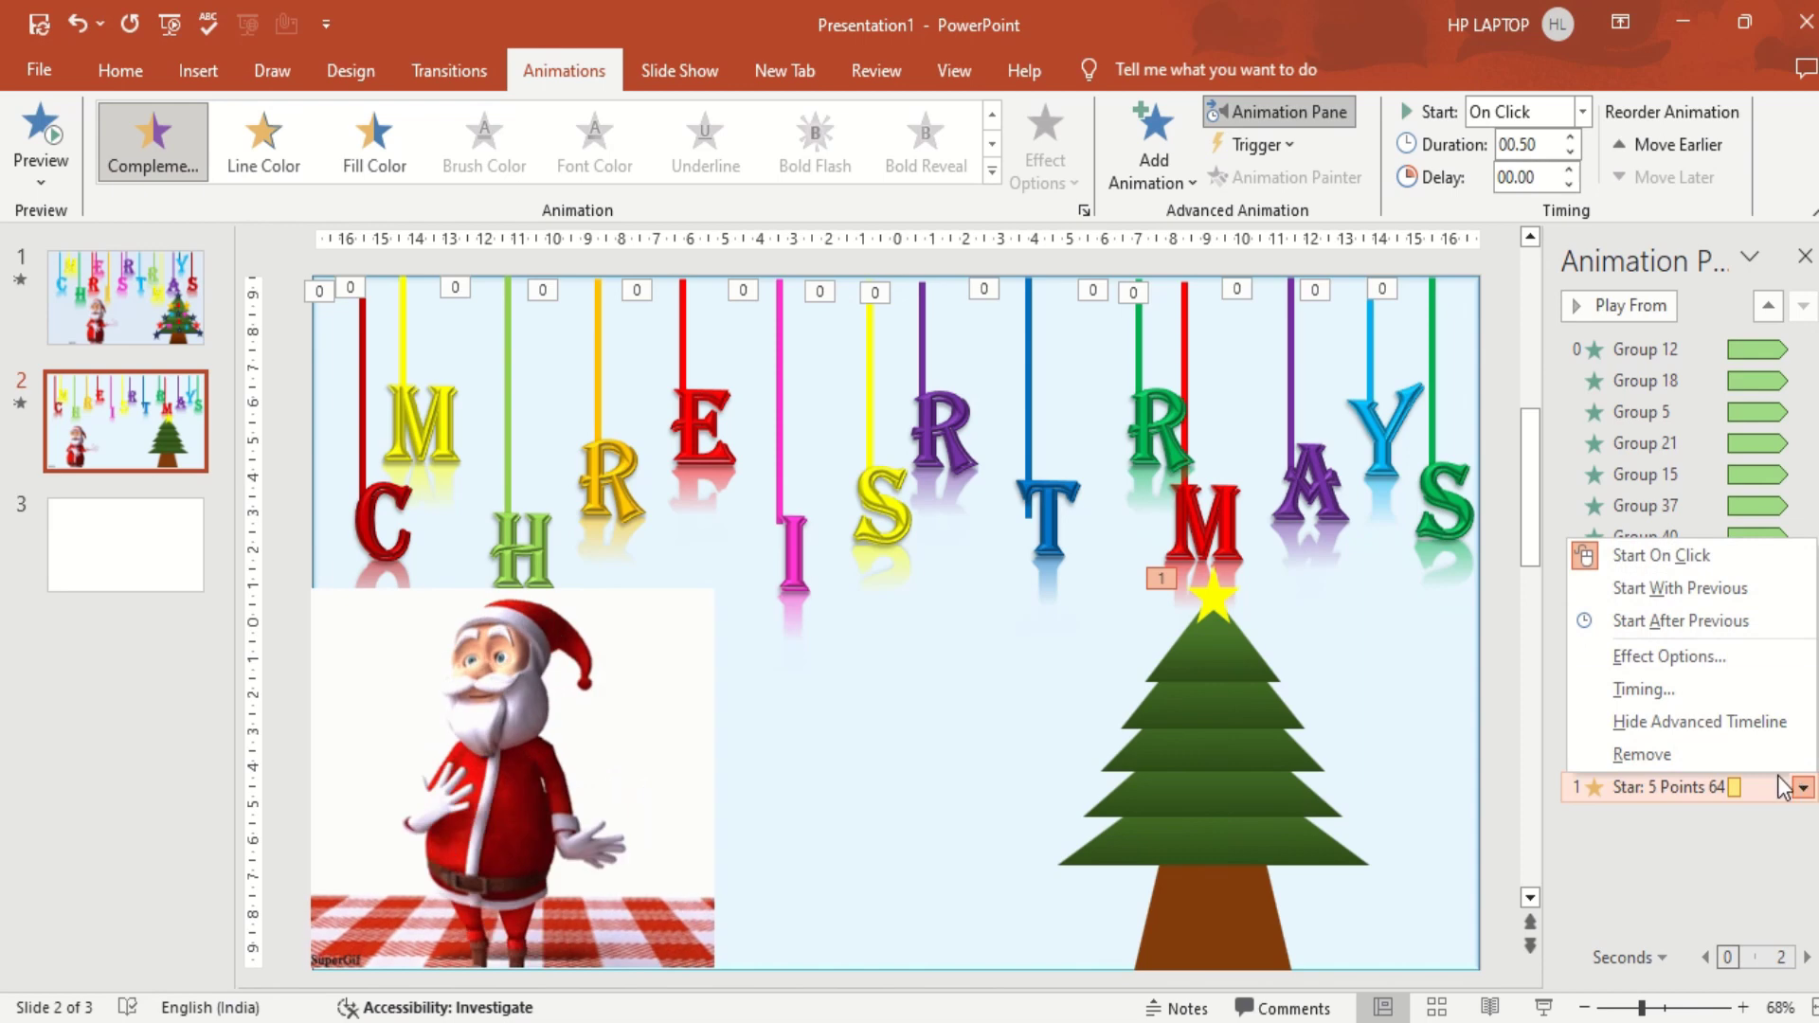
pyautogui.click(1673, 696)
pyautogui.click(858, 392)
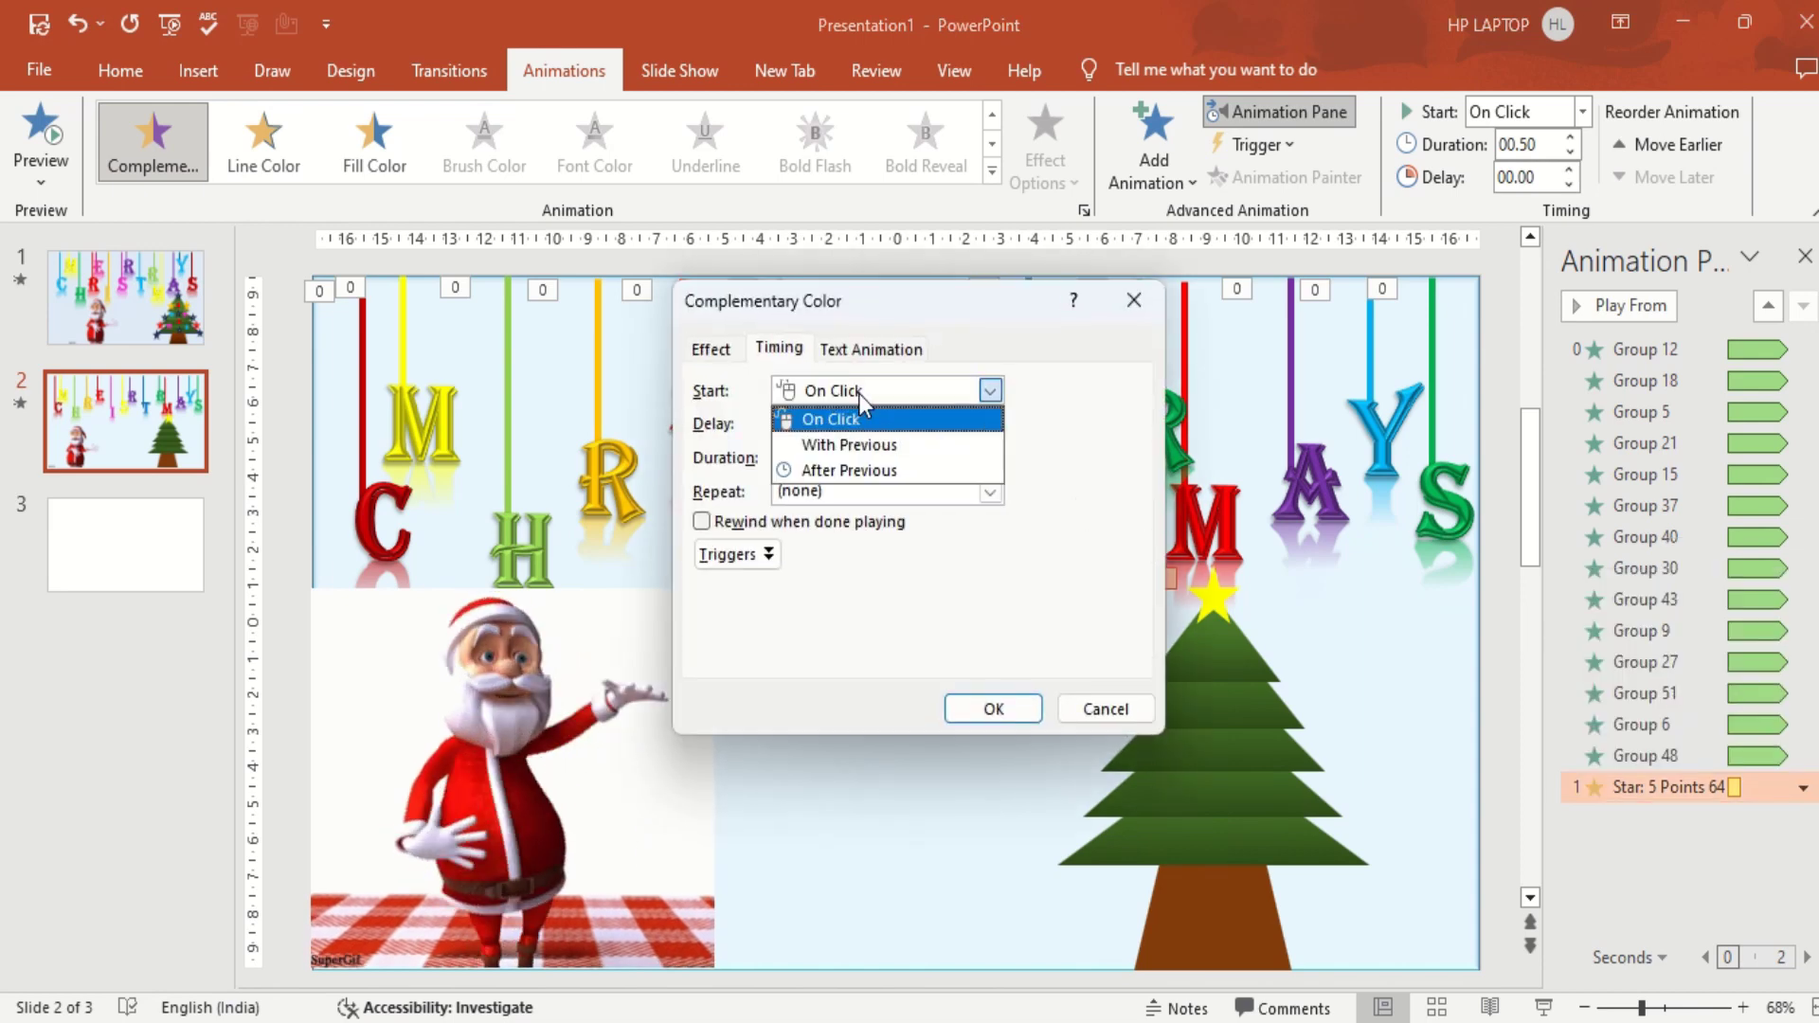
pyautogui.click(851, 443)
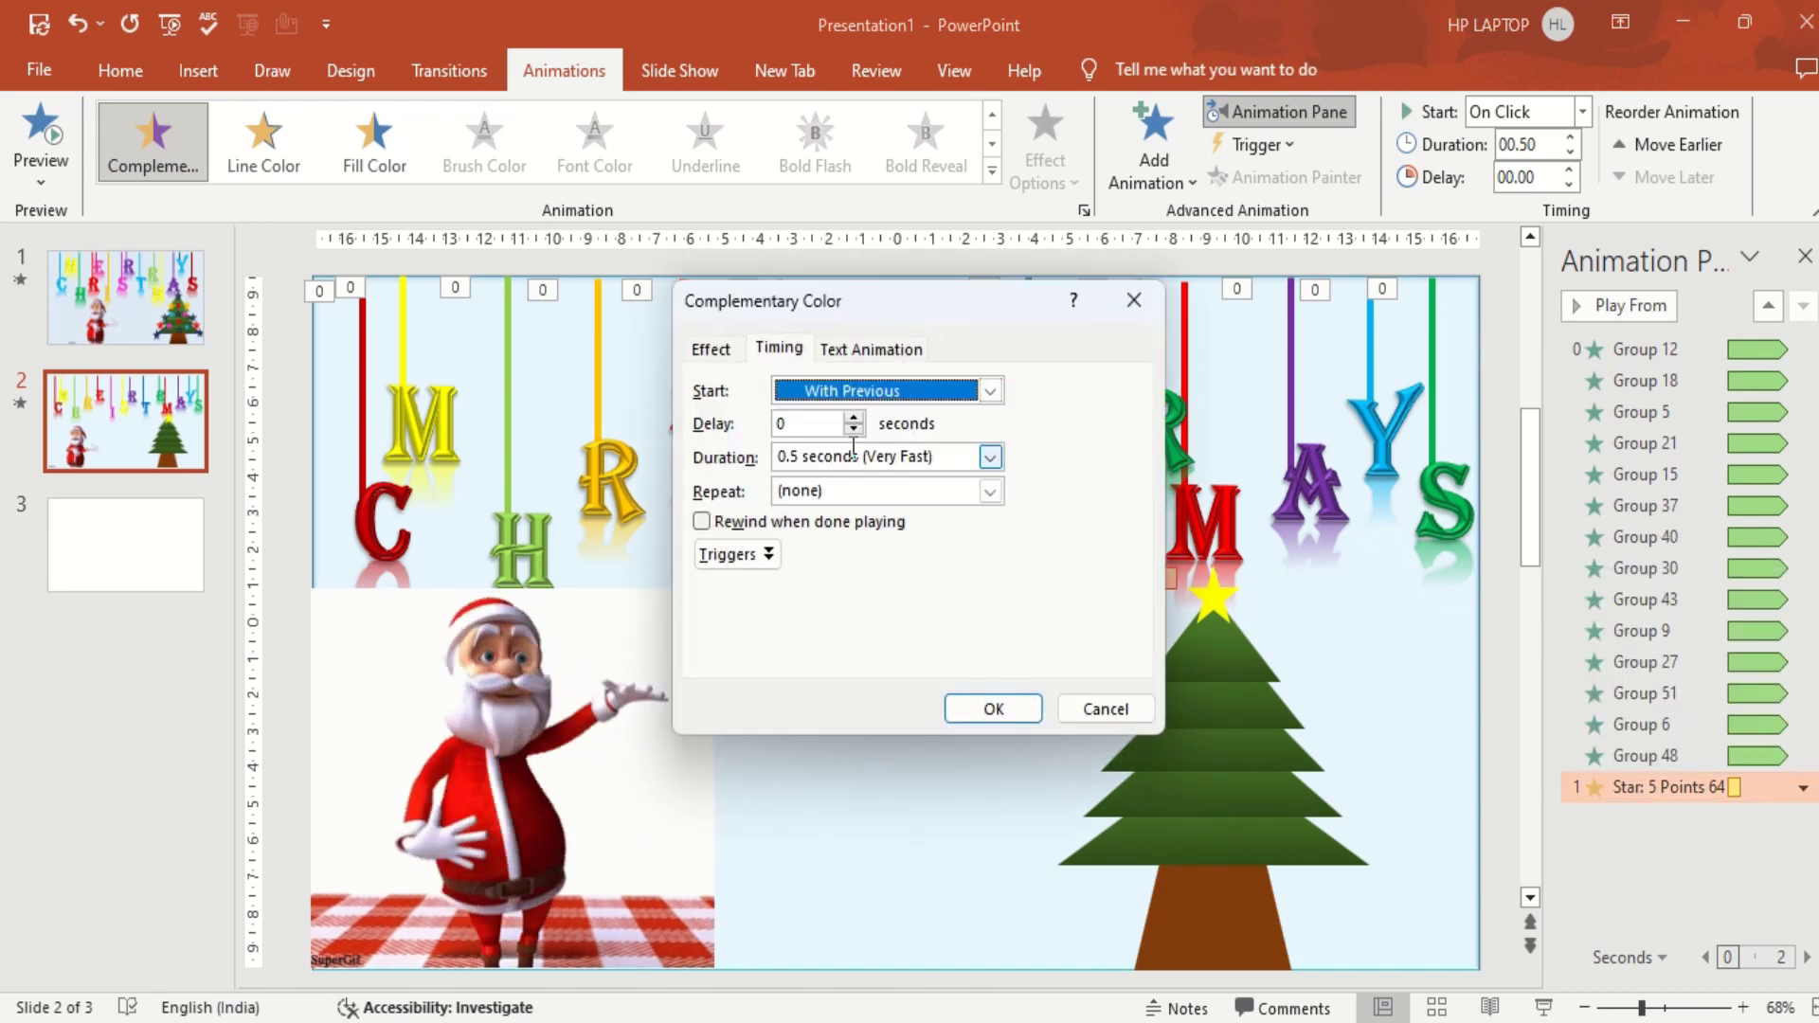
pyautogui.click(988, 459)
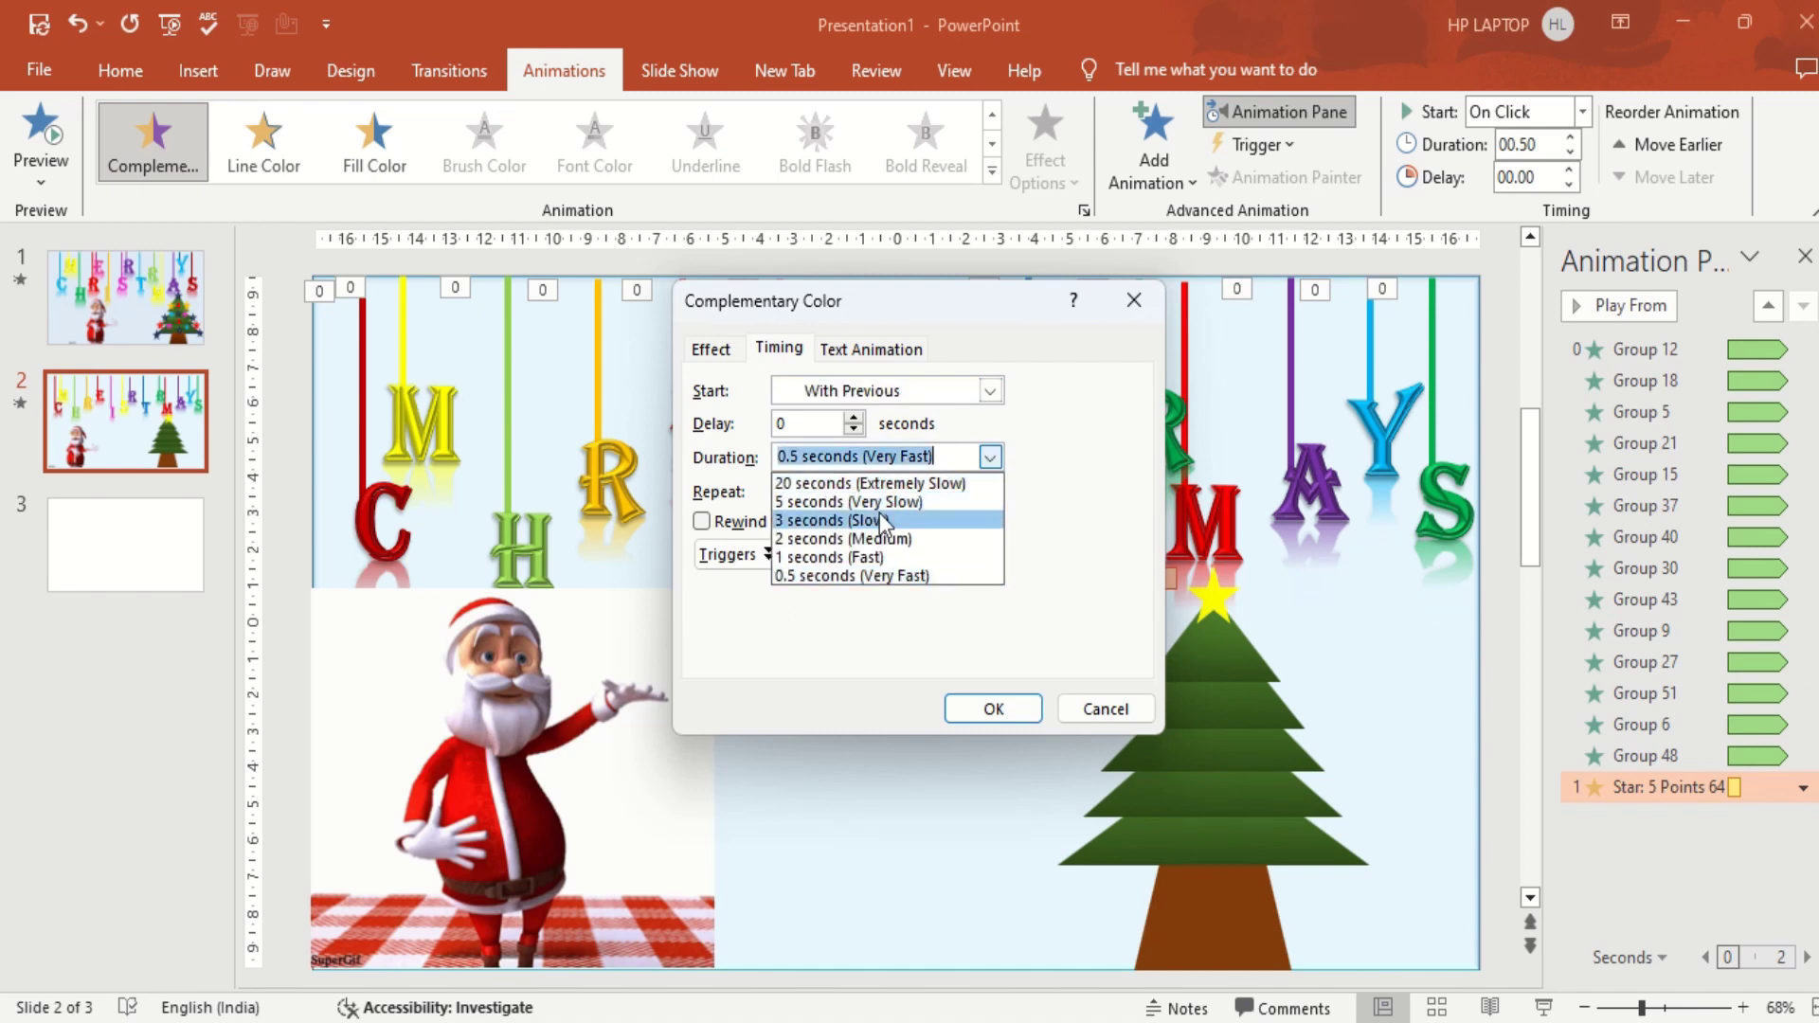
pyautogui.click(886, 572)
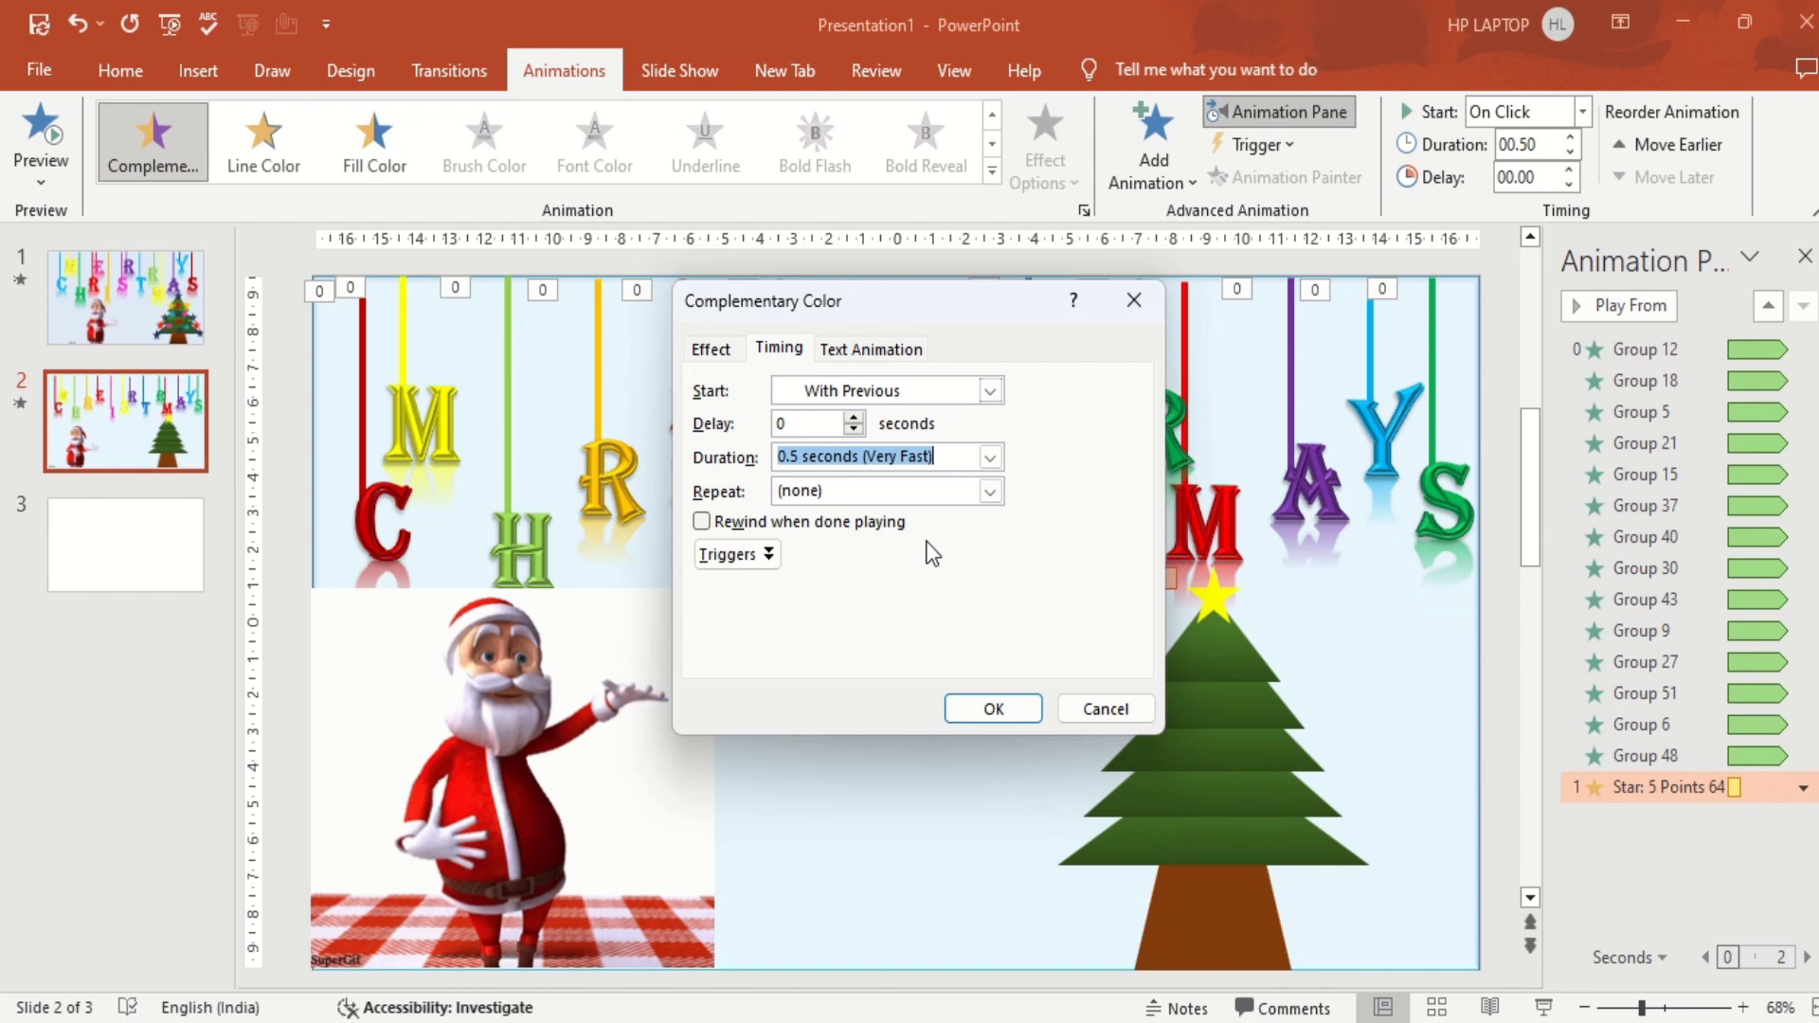
pyautogui.click(989, 490)
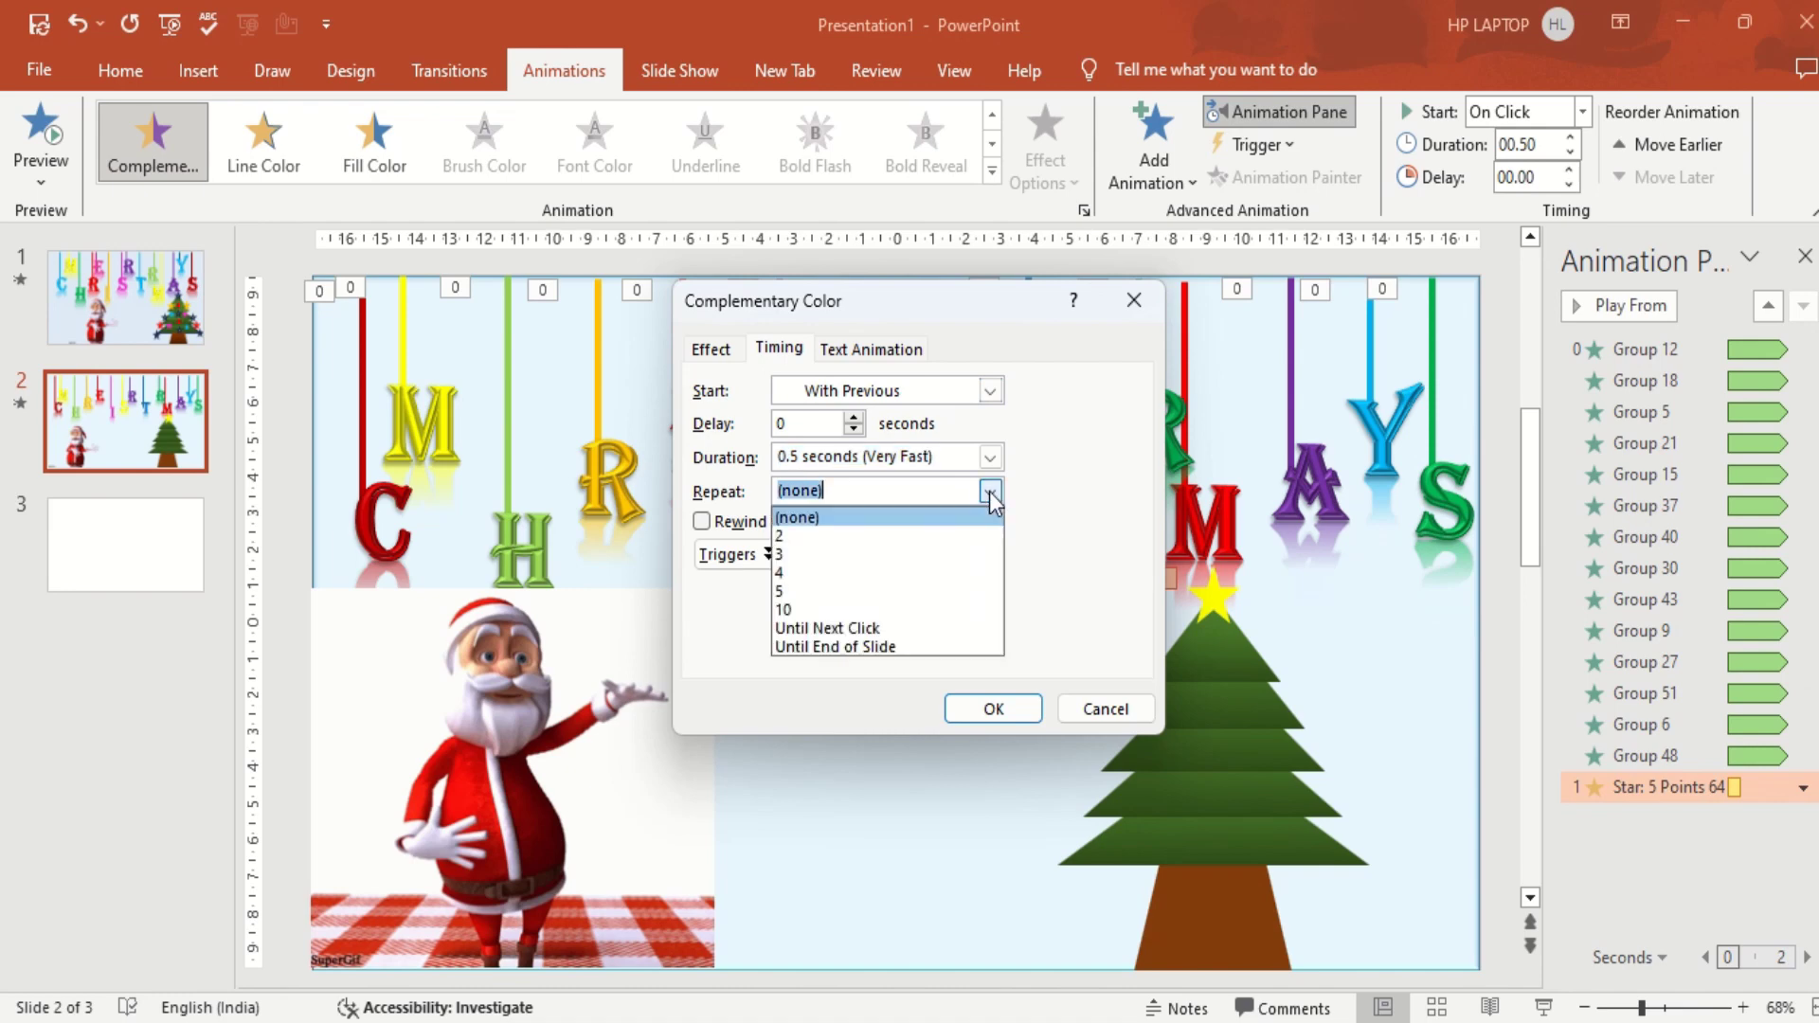
pyautogui.click(846, 648)
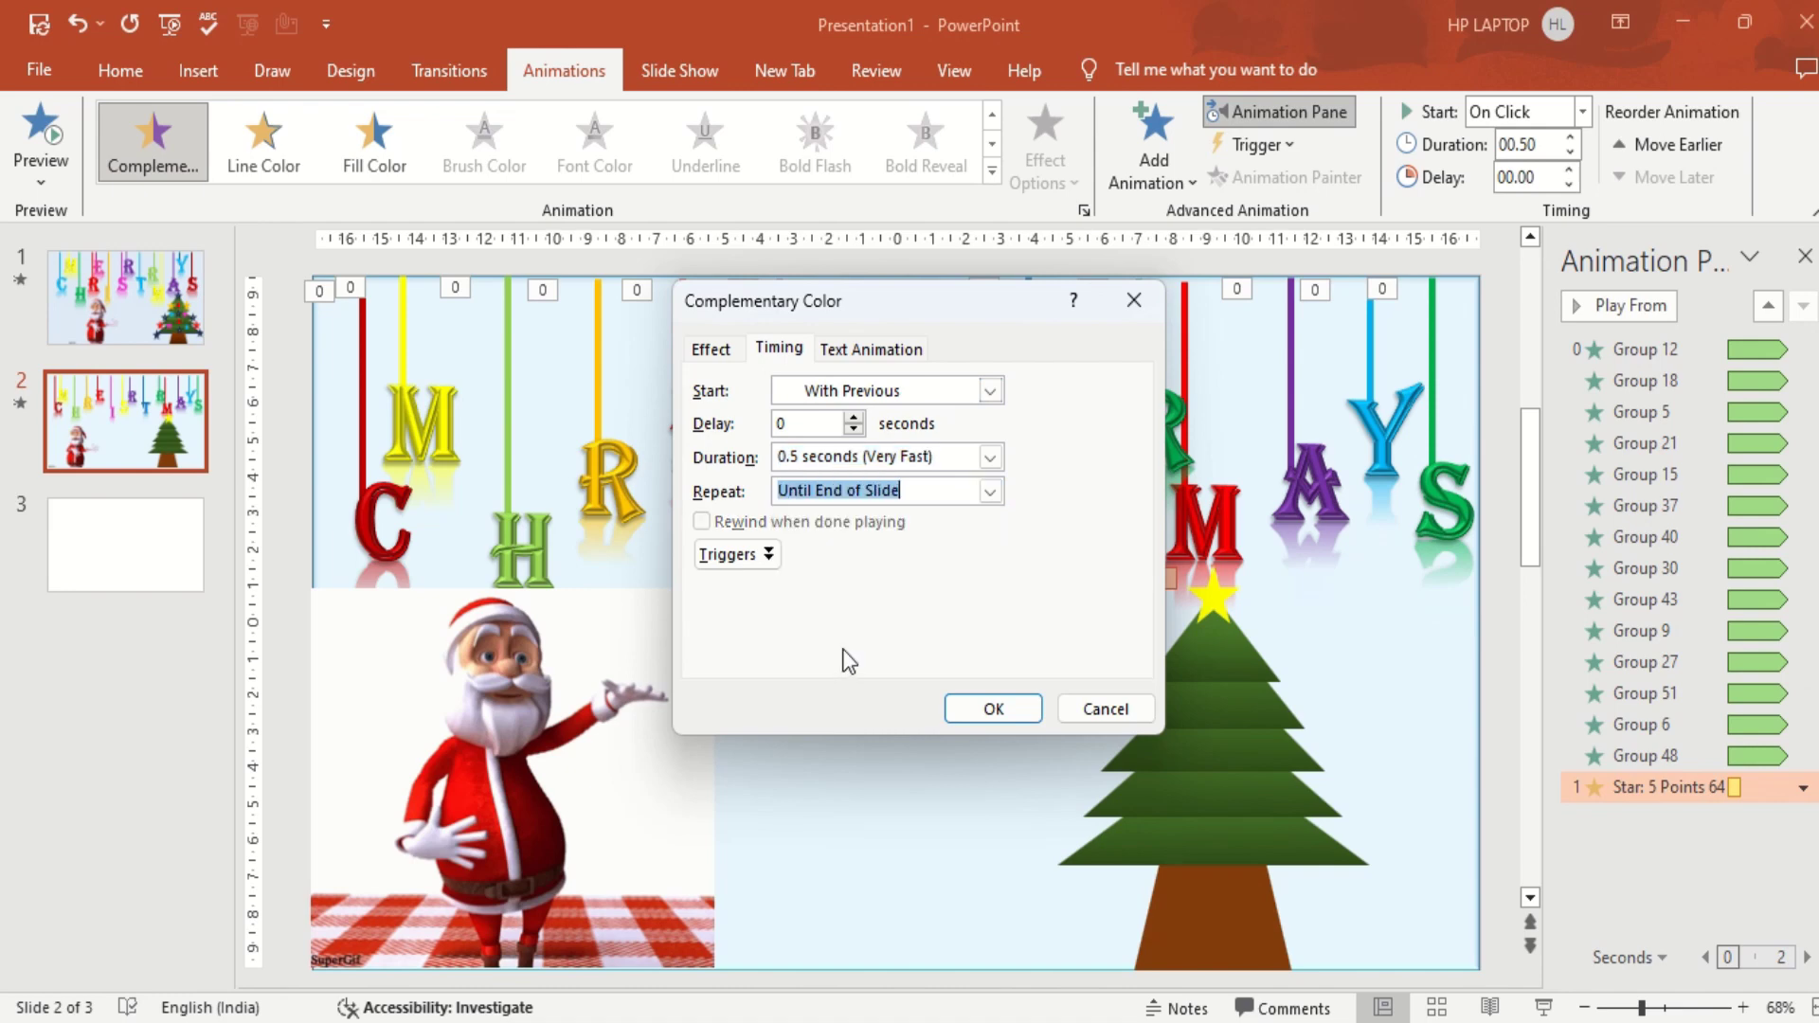
pyautogui.click(991, 709)
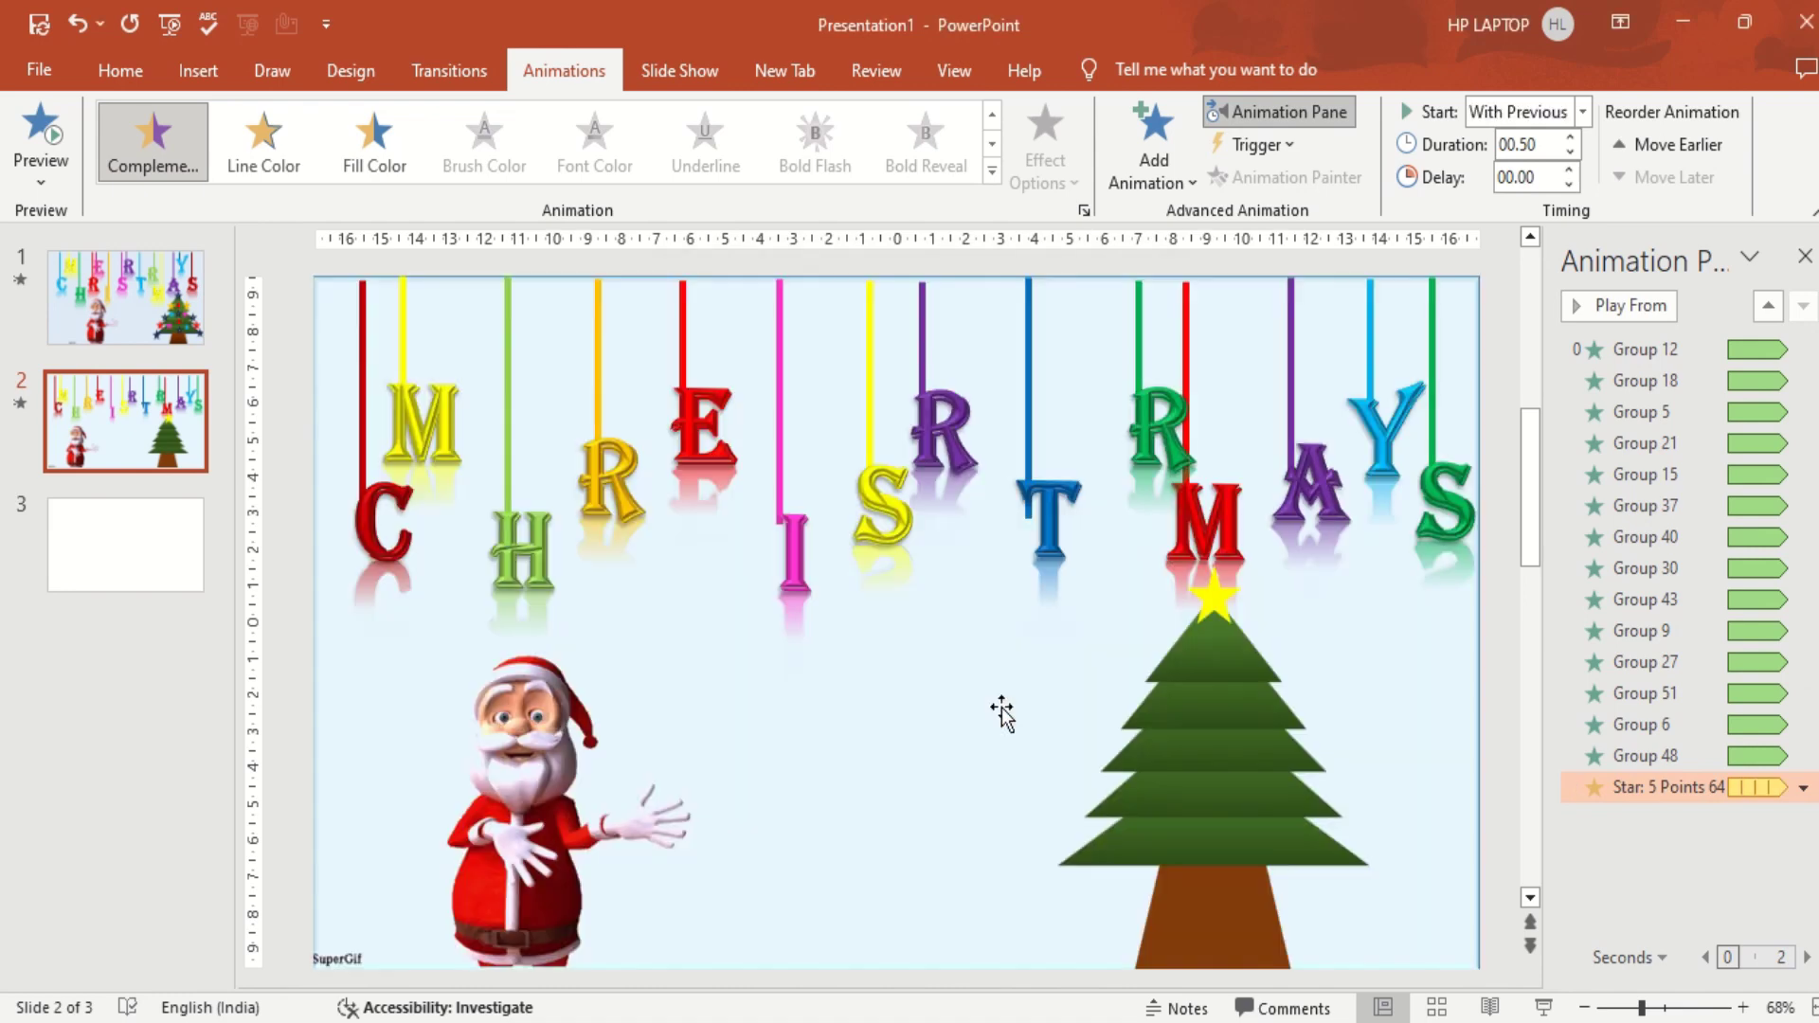
# Duplicate the animated treetop star and place copies at the tree's lower and middle left and right.
pyautogui.click(1208, 614)
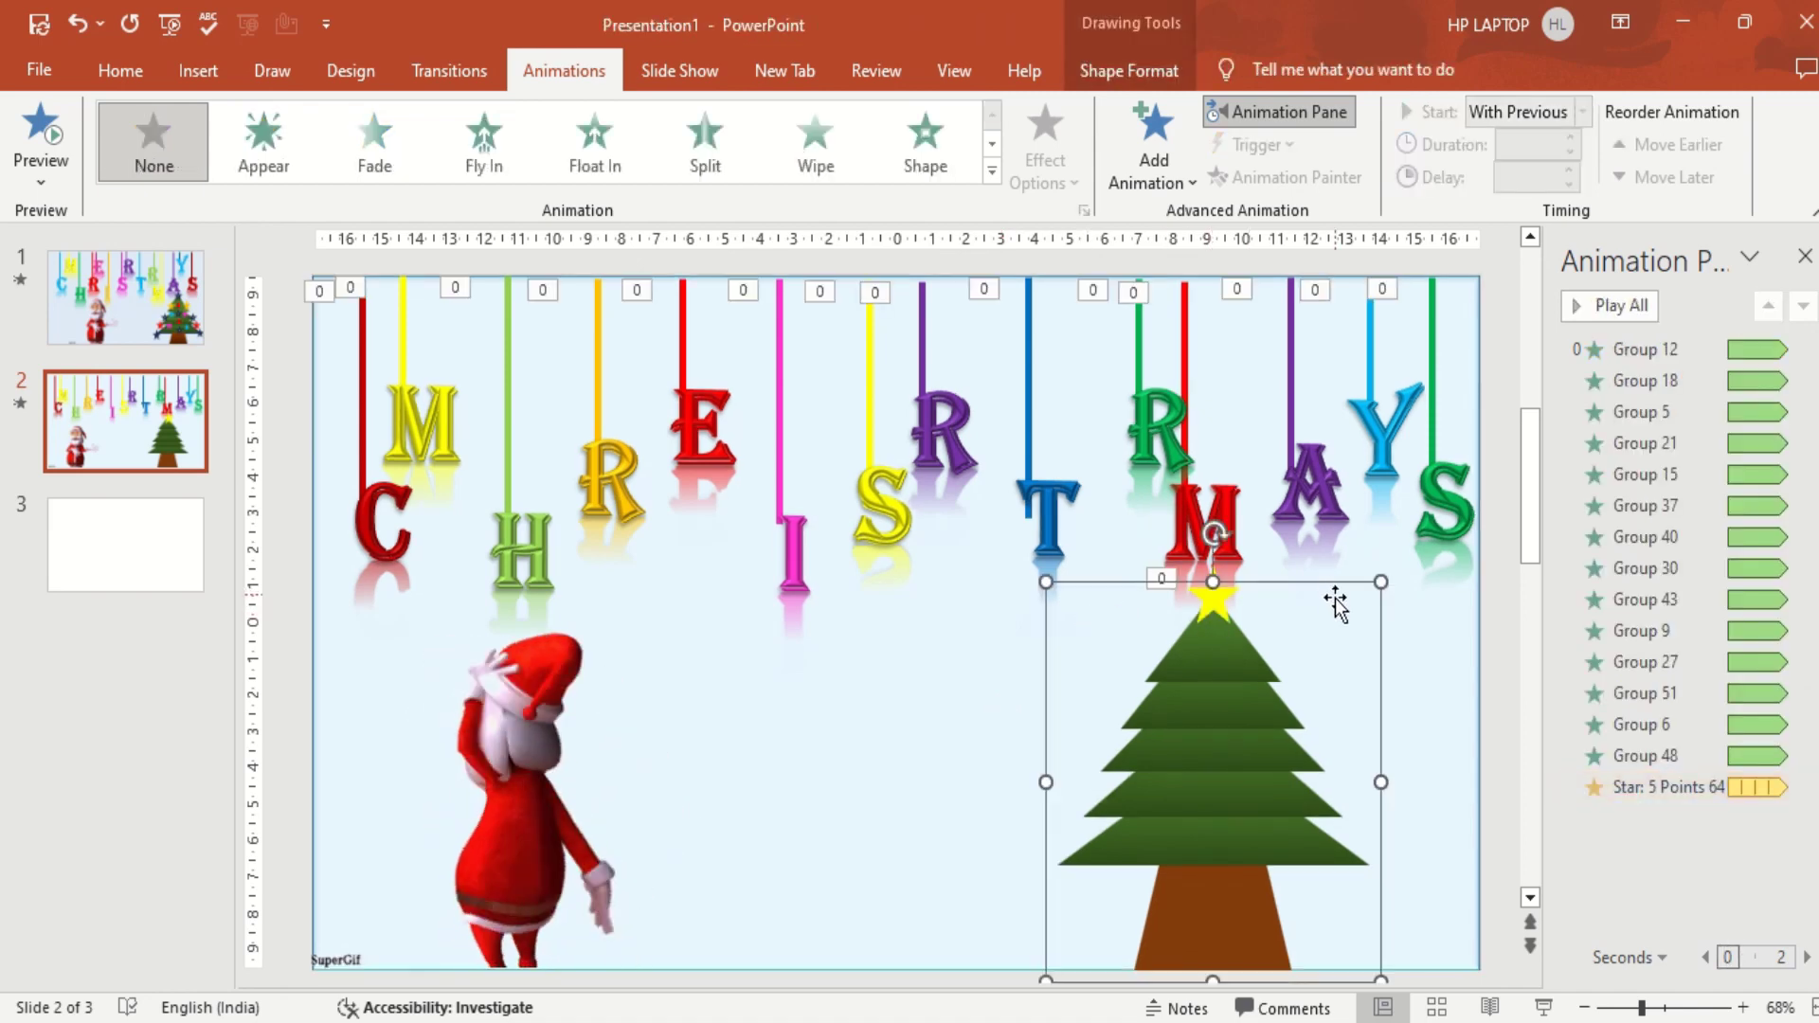
pyautogui.click(1216, 603)
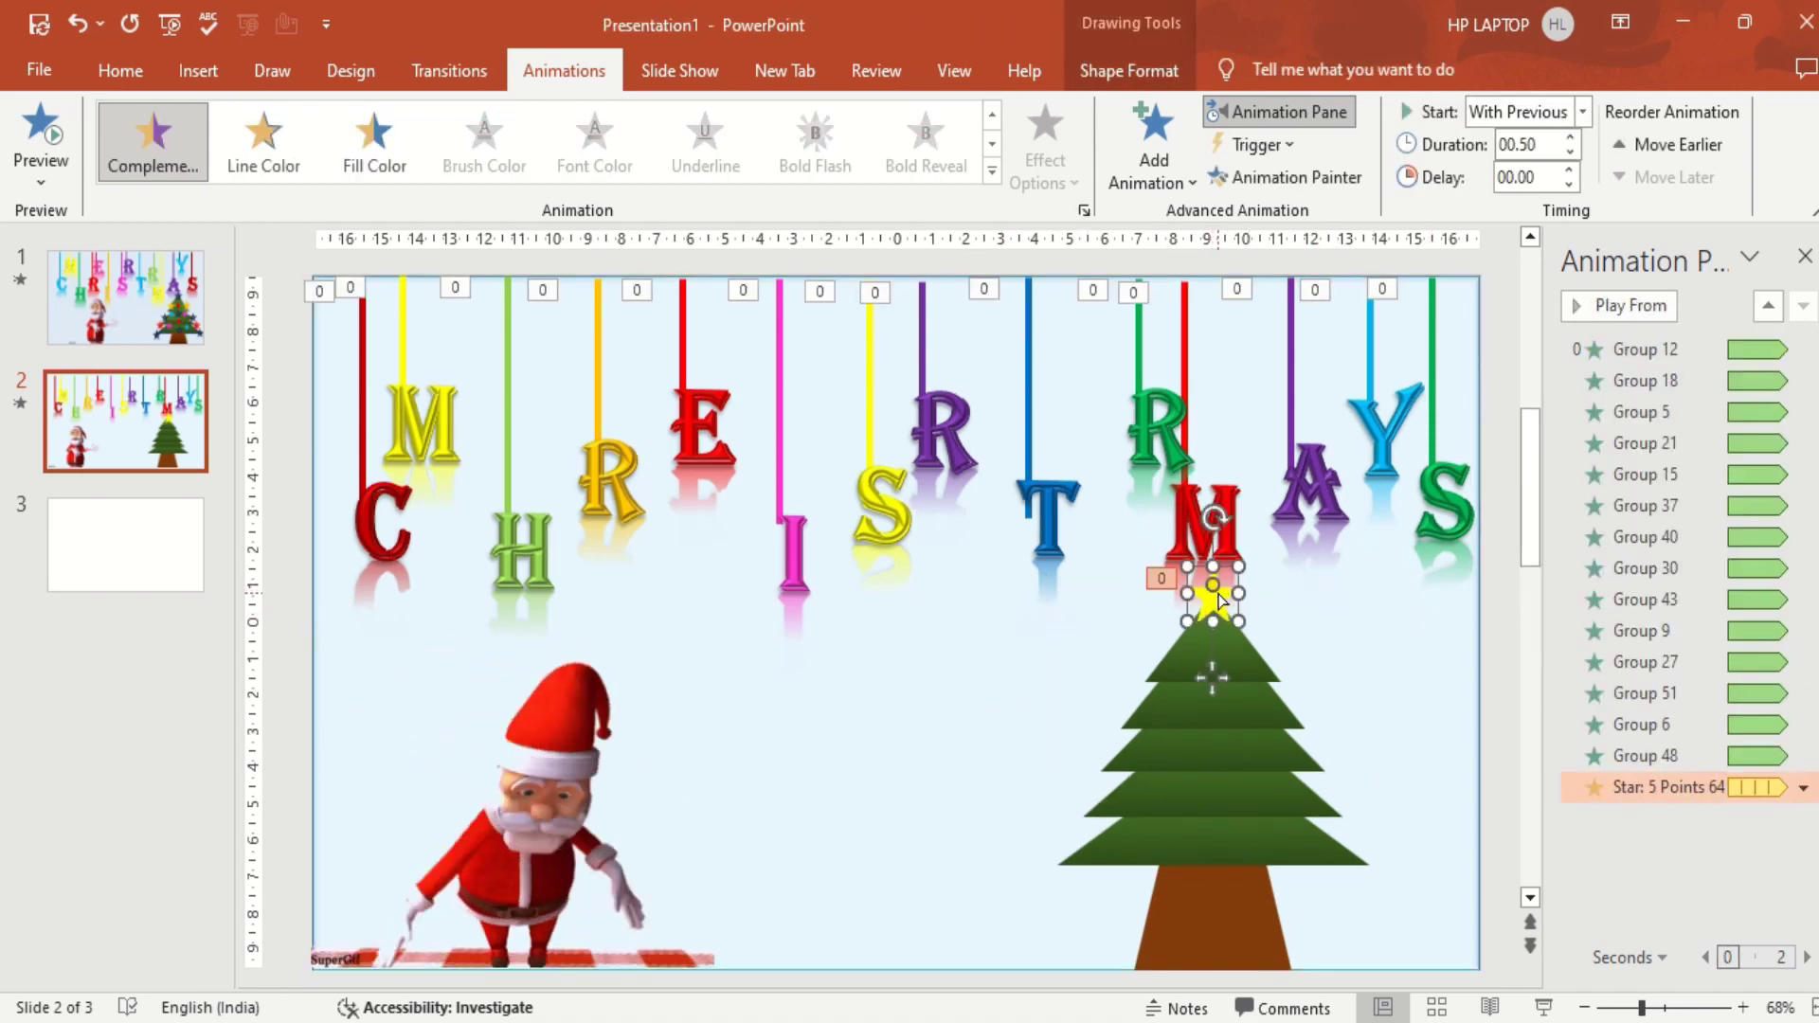
pyautogui.hotkey('ctrl', 'd')
pyautogui.hotkey('ctrl', 'd')
pyautogui.hotkey('ctrl', 'd')
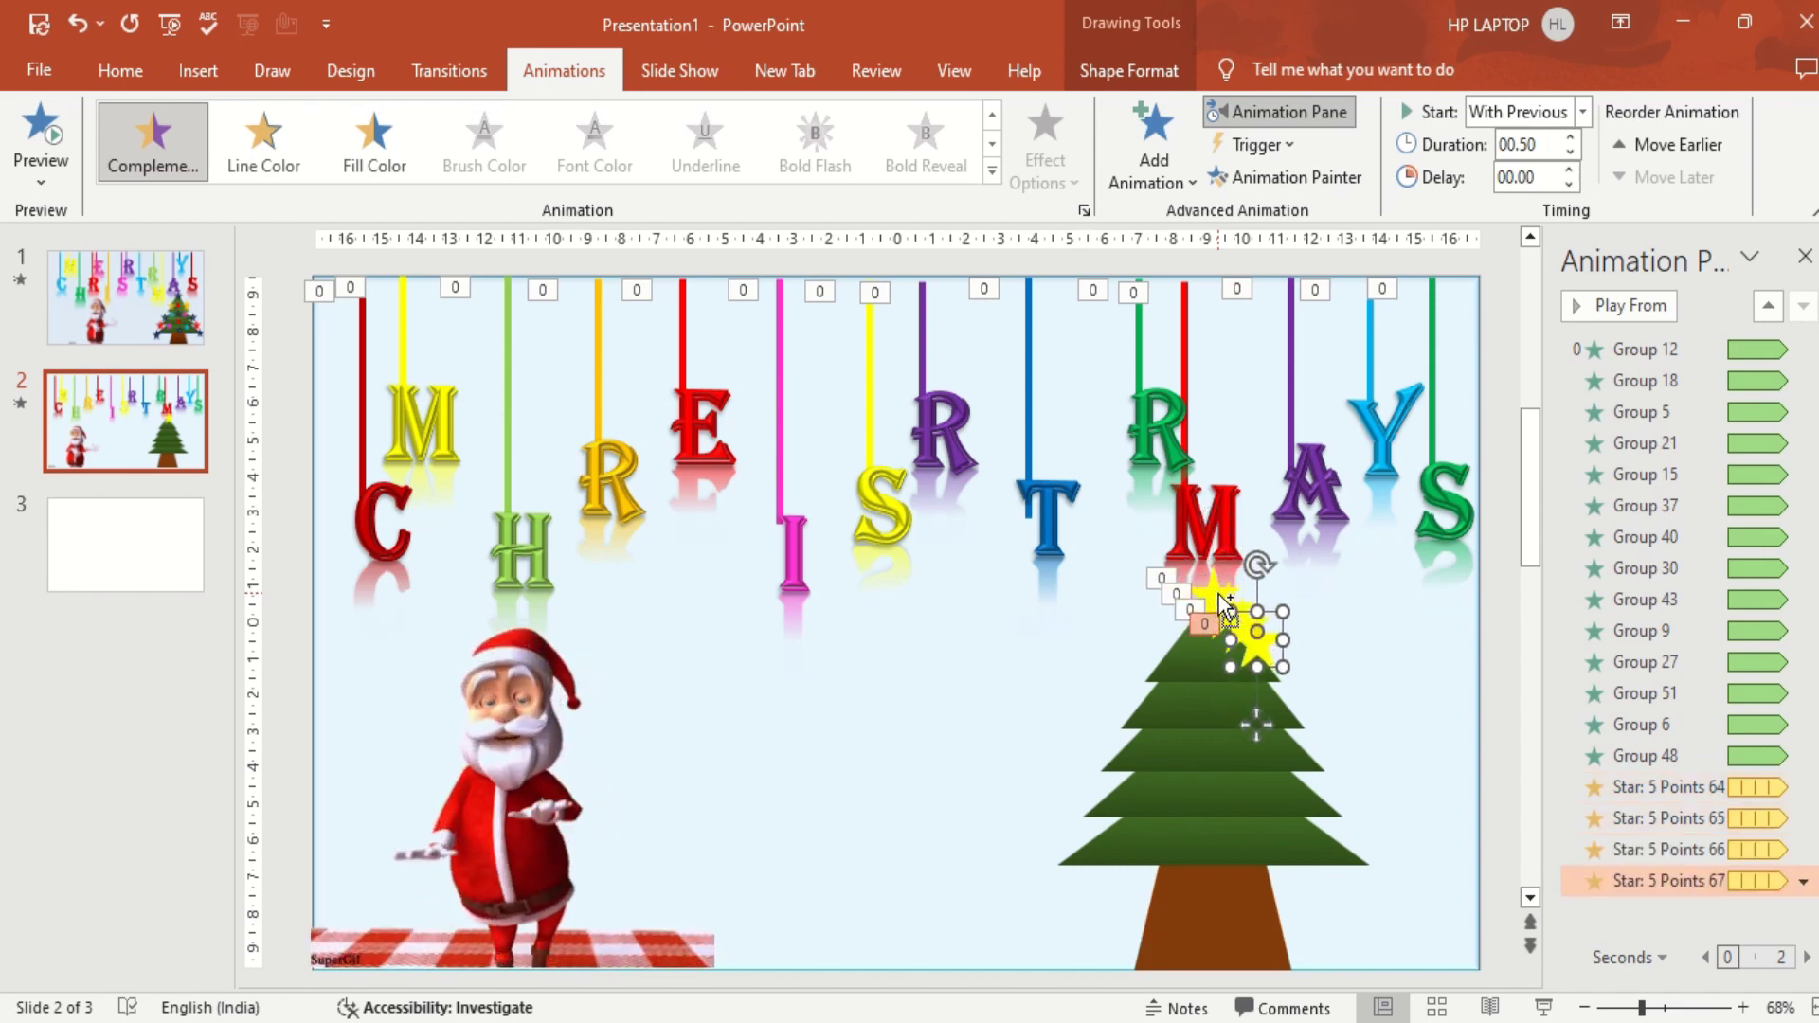
pyautogui.hotkey('ctrl', 'd')
pyautogui.moveTo(1277, 661); pyautogui.dragTo(1061, 874)
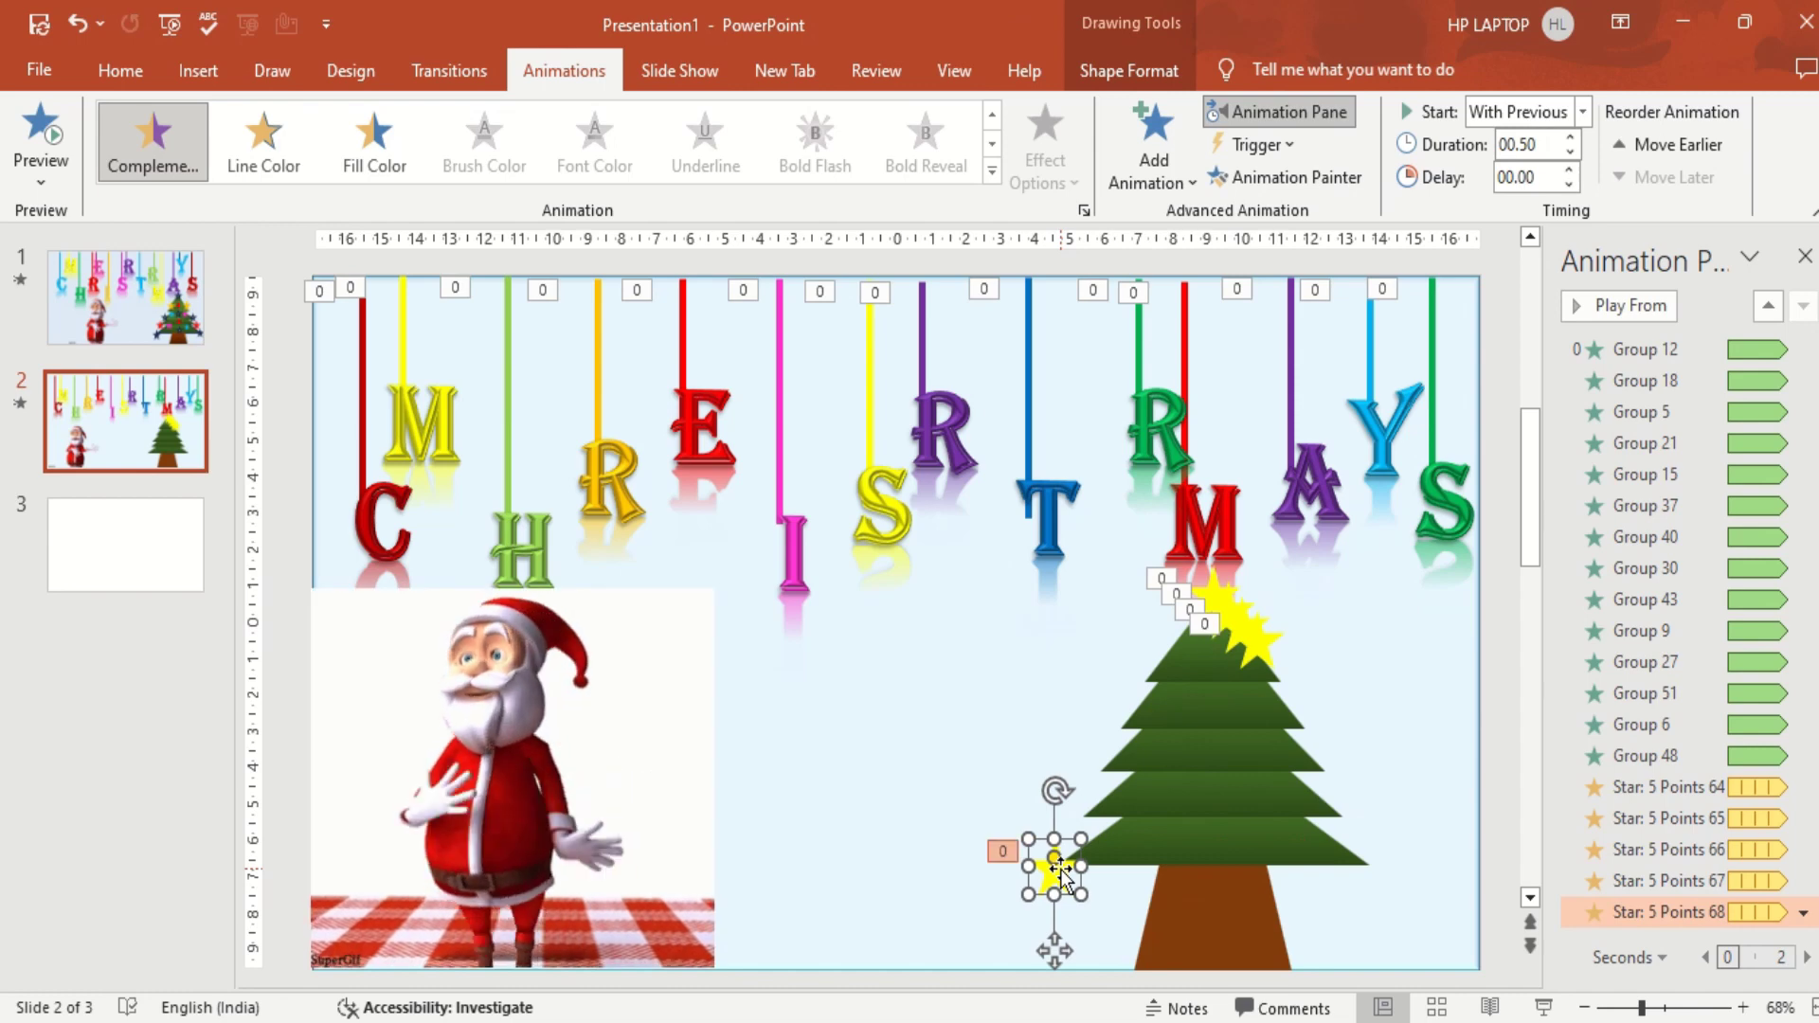
pyautogui.moveTo(1252, 649); pyautogui.dragTo(1372, 864)
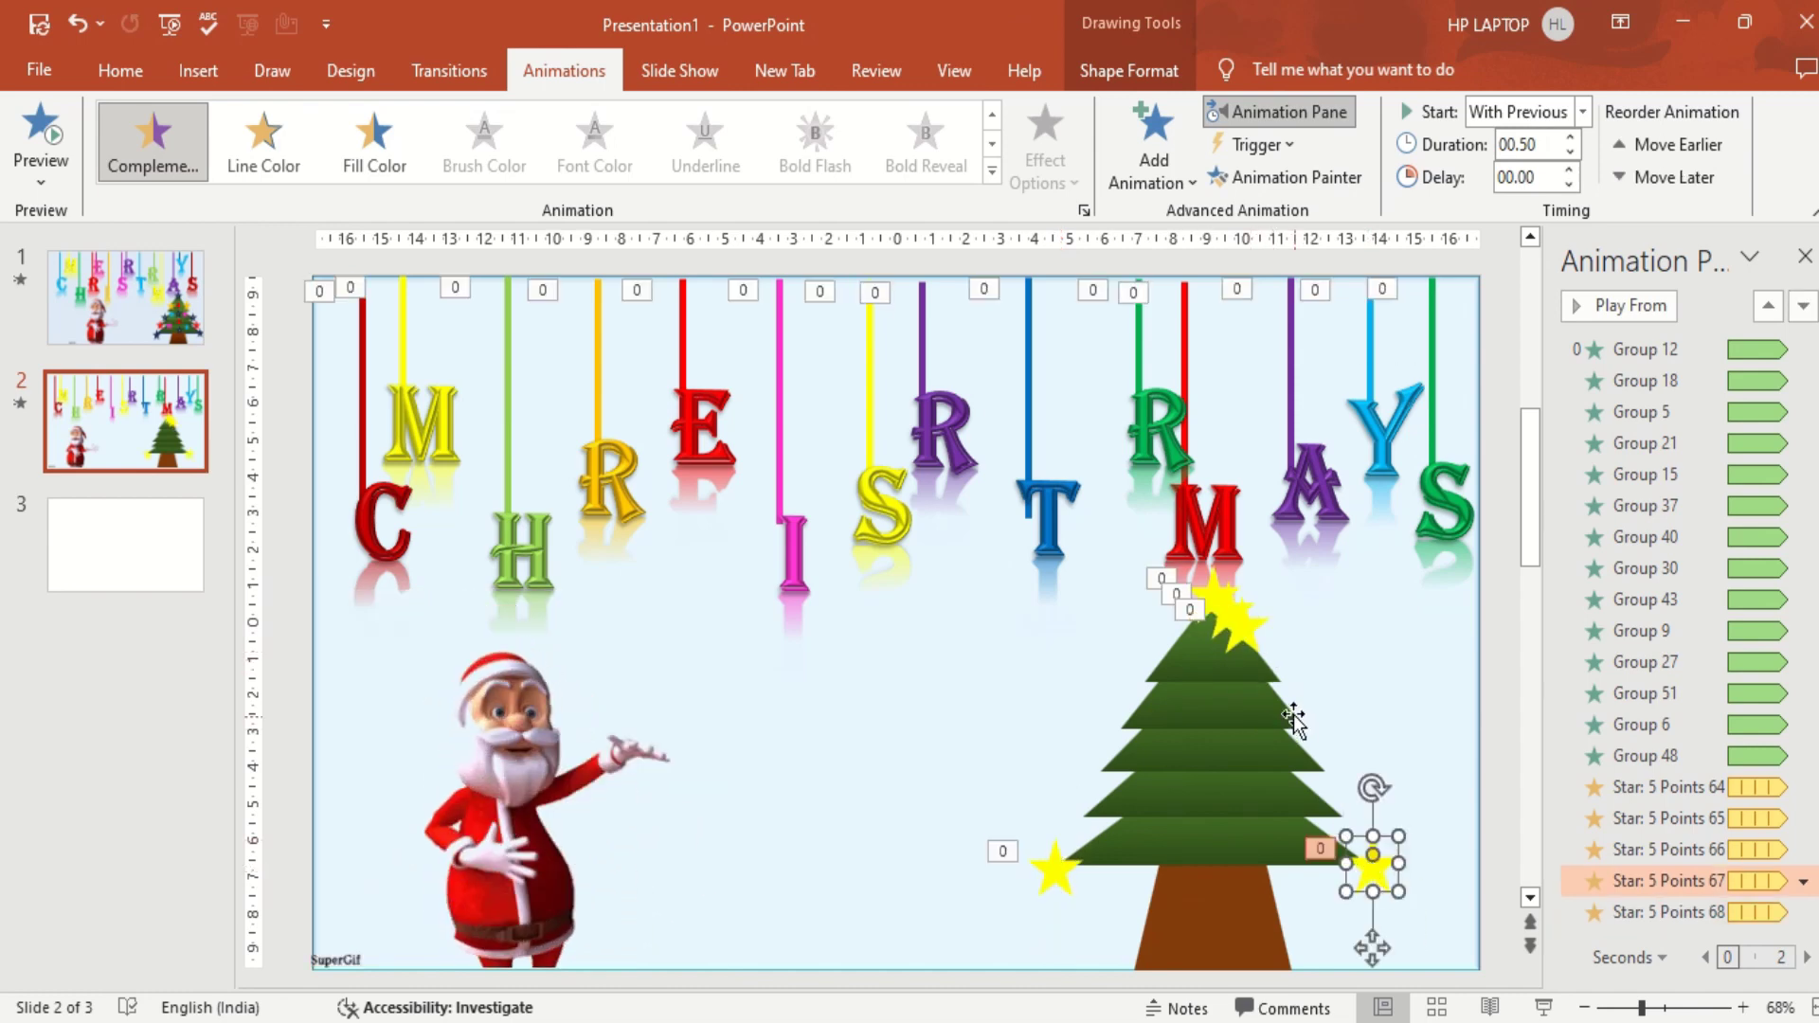
pyautogui.moveTo(1228, 611); pyautogui.dragTo(1097, 766)
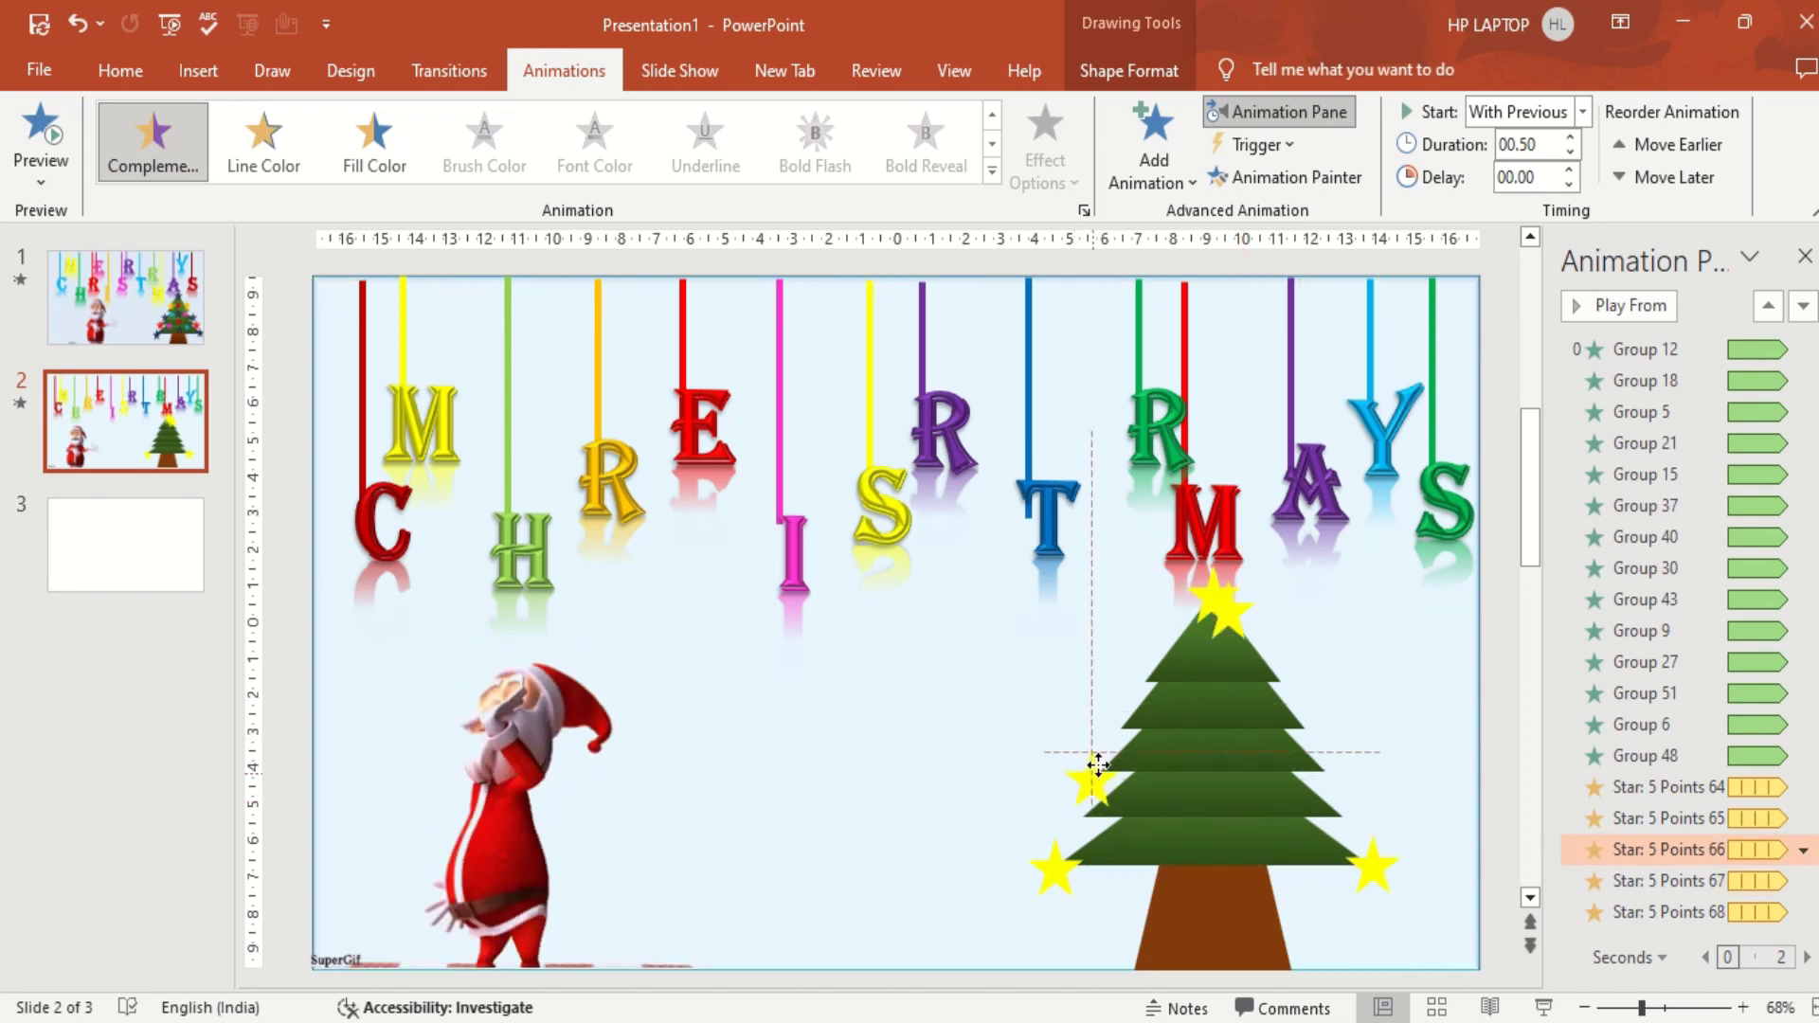
pyautogui.moveTo(1222, 607); pyautogui.dragTo(1332, 779)
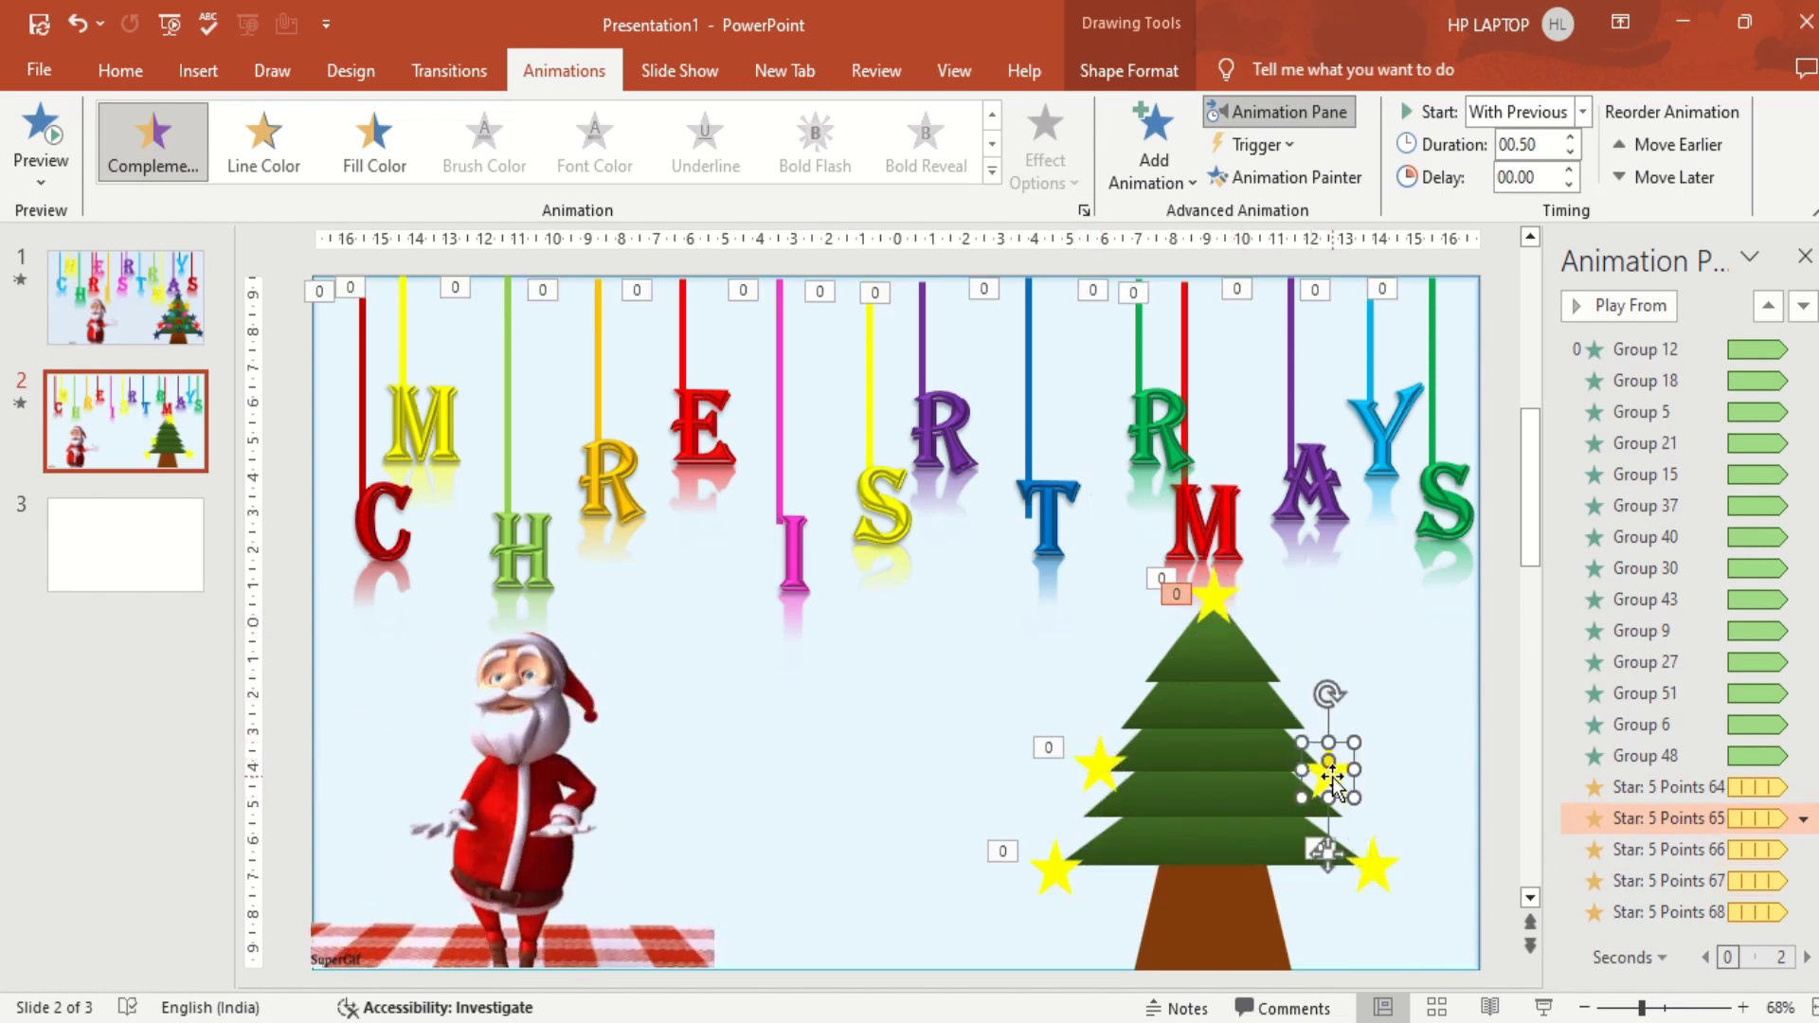
# Add two more star copies in the upper middle and lower middle of the tree.
pyautogui.hotkey('ctrl', 'd')
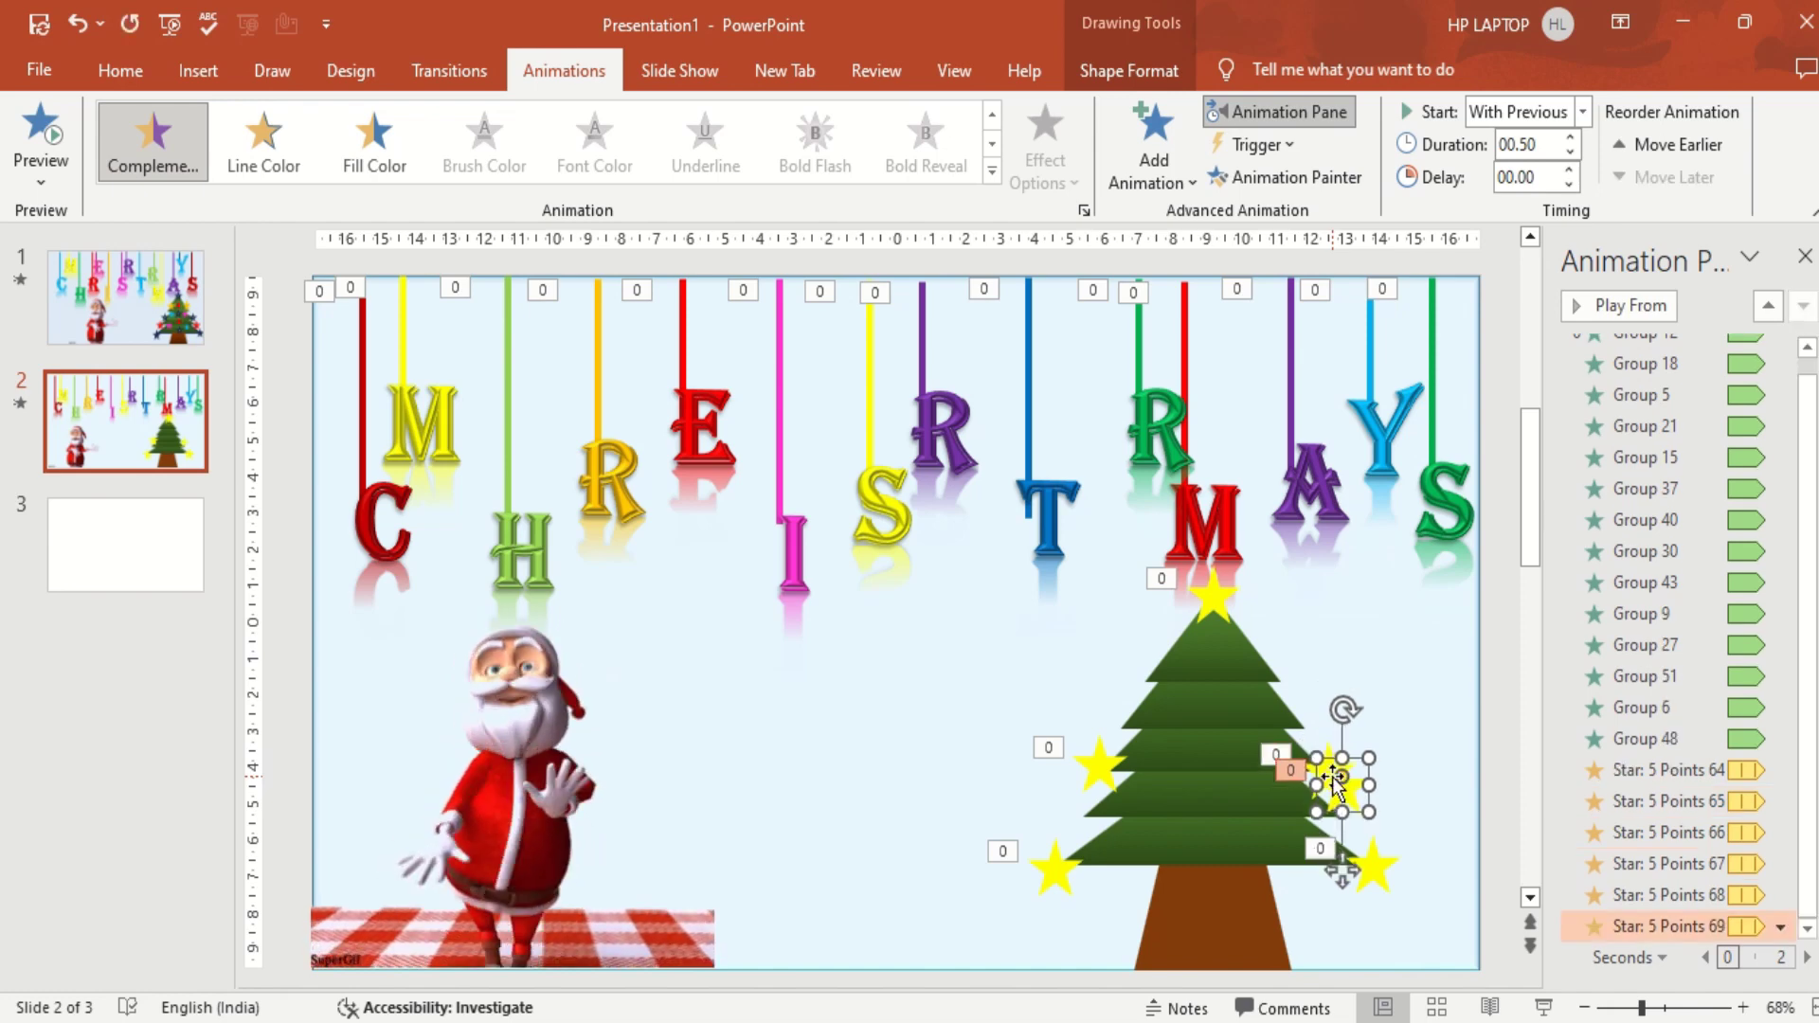
pyautogui.moveTo(1345, 801)
pyautogui.mouseDown()
pyautogui.moveTo(1210, 682)
pyautogui.moveTo(1217, 714)
pyautogui.mouseUp()
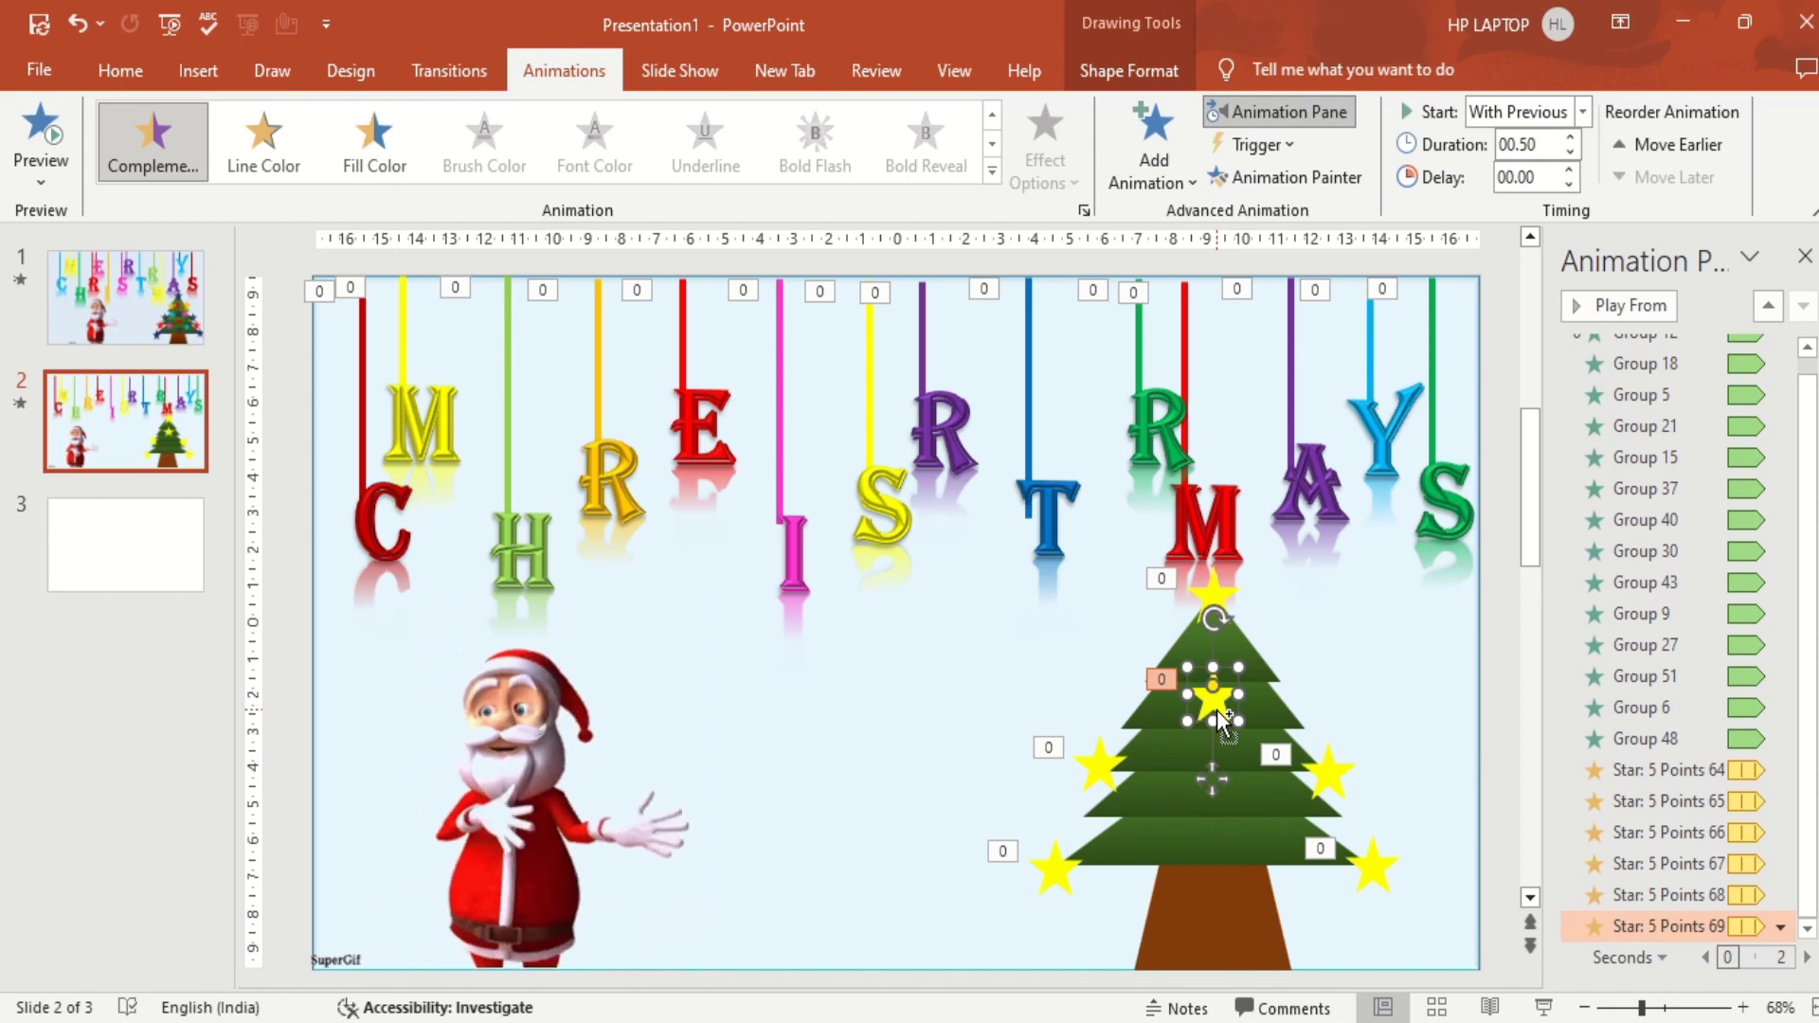
pyautogui.hotkey('ctrl', 'd')
pyautogui.moveTo(1227, 718); pyautogui.dragTo(1209, 862)
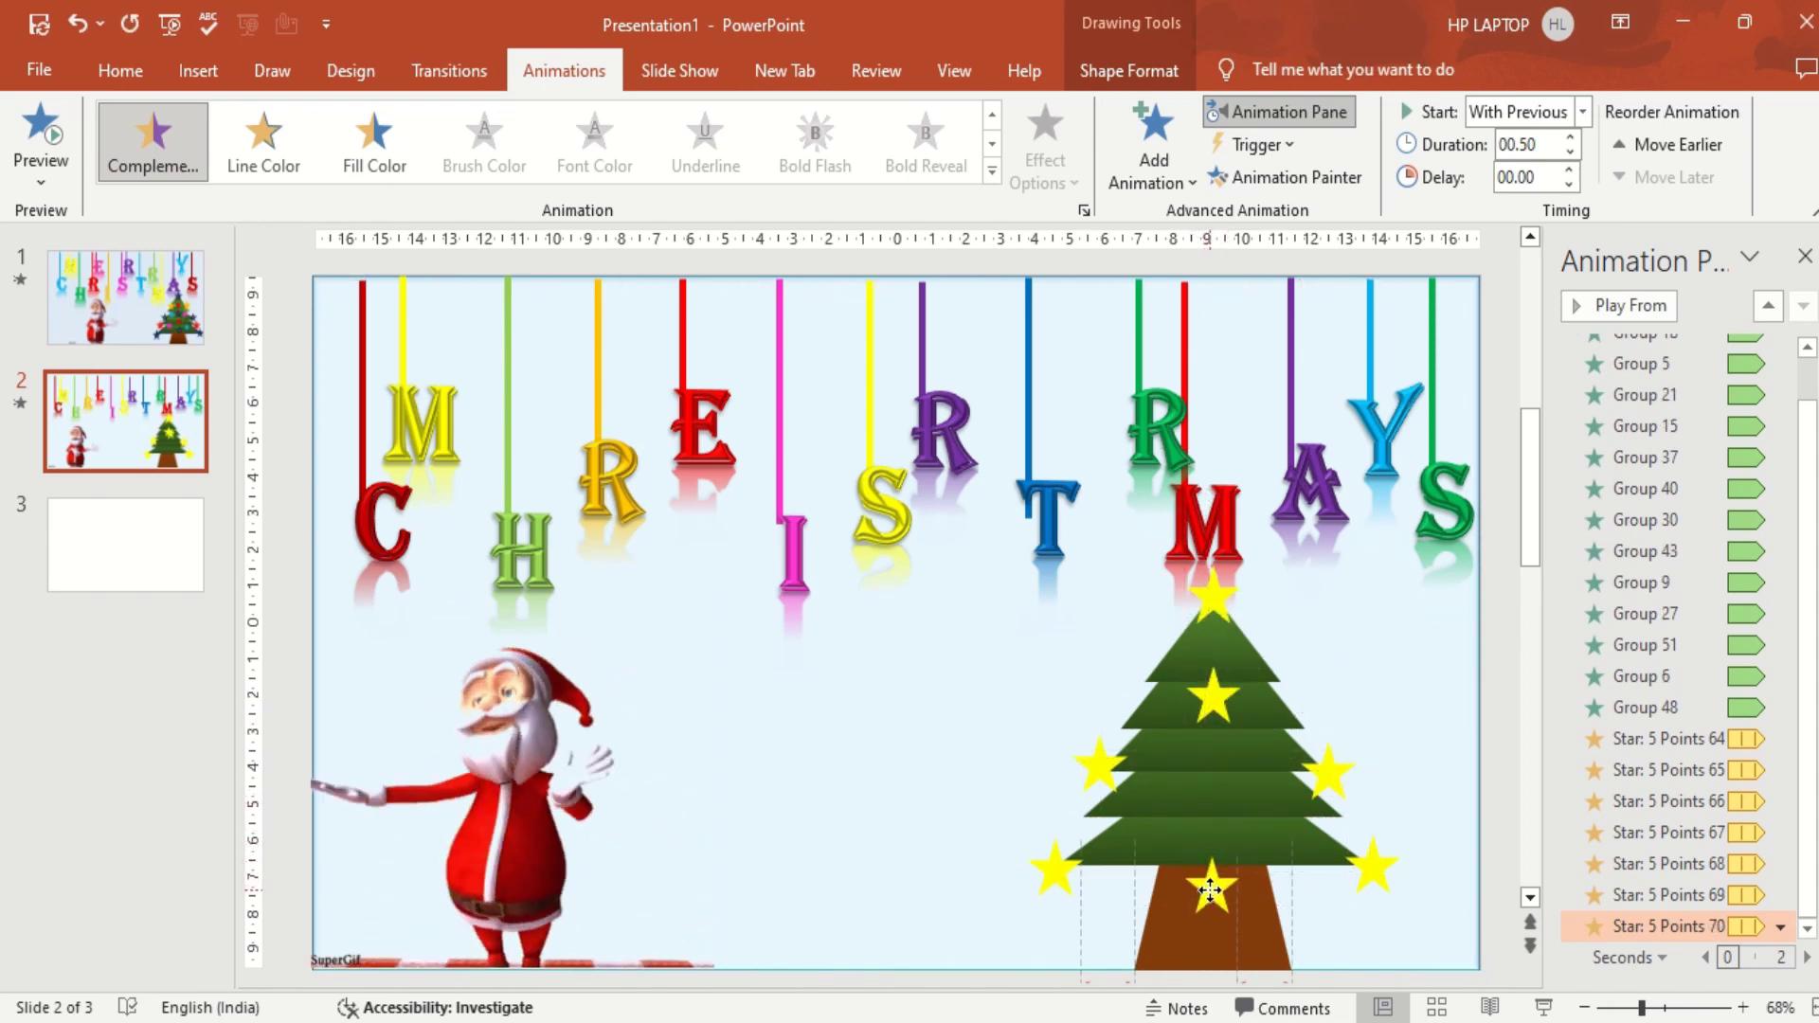
pyautogui.moveTo(1210, 891); pyautogui.dragTo(1213, 887)
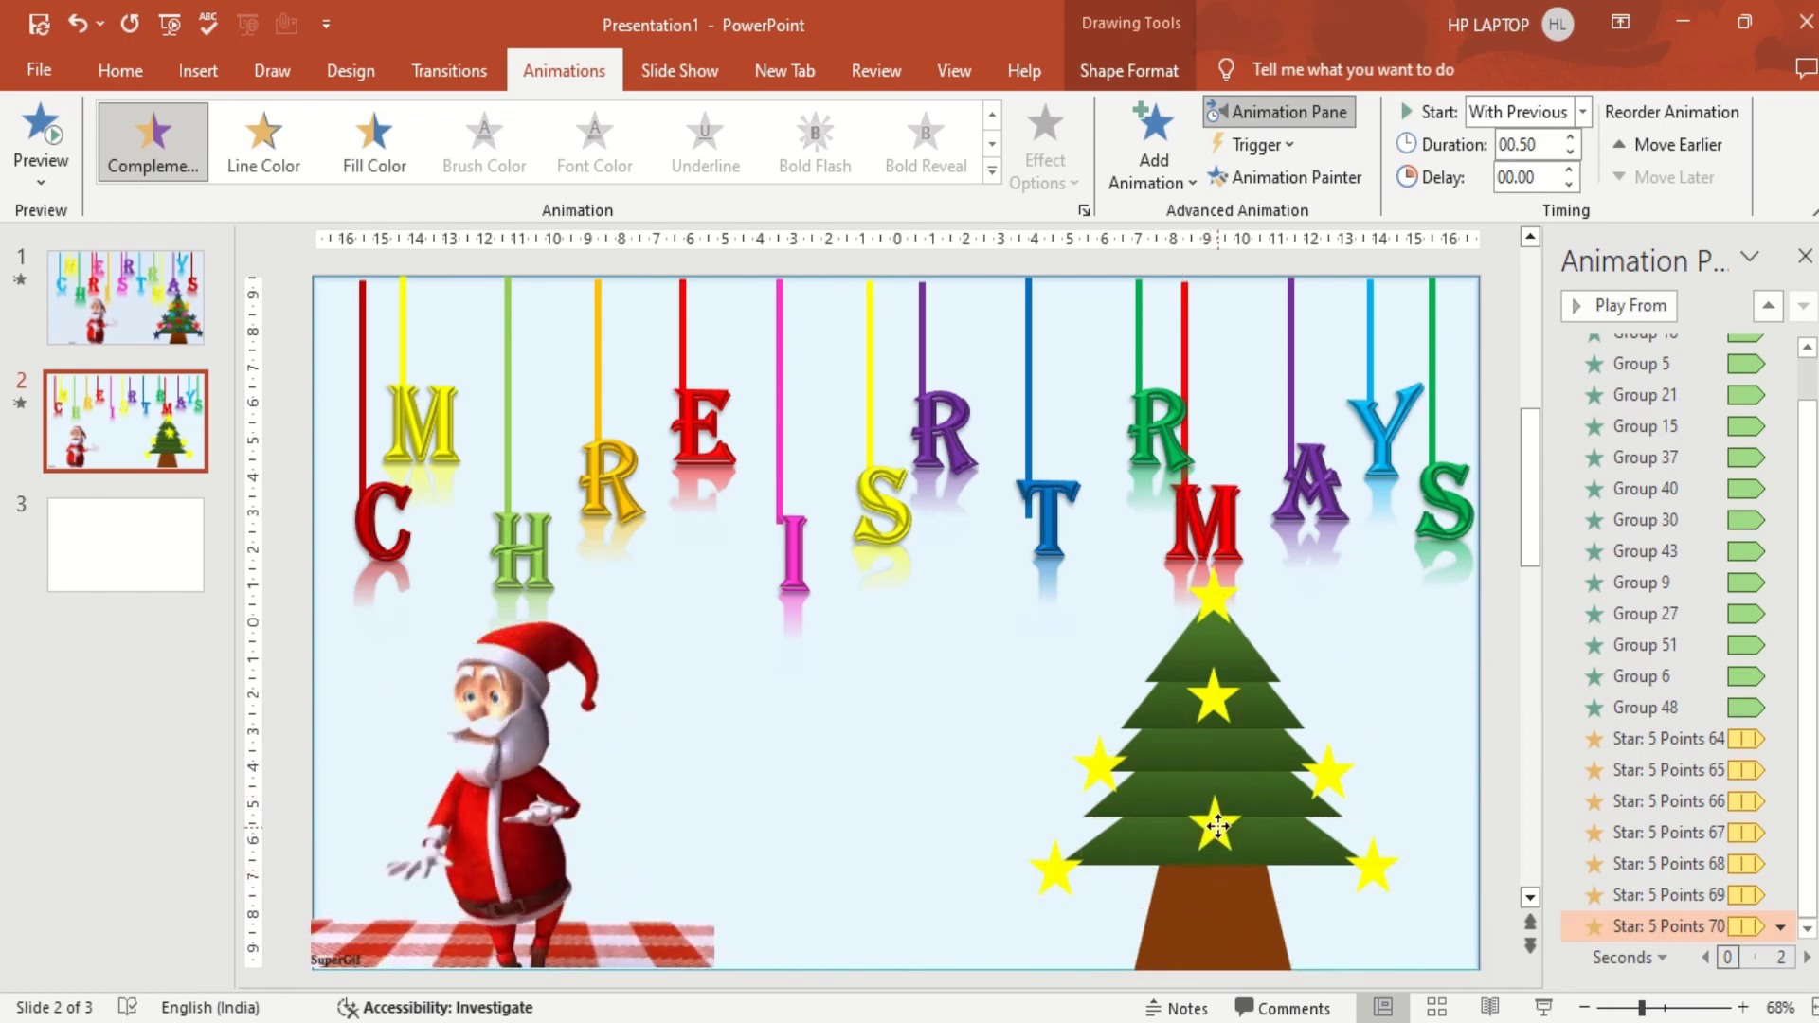
pyautogui.moveTo(1214, 873); pyautogui.dragTo(1219, 830)
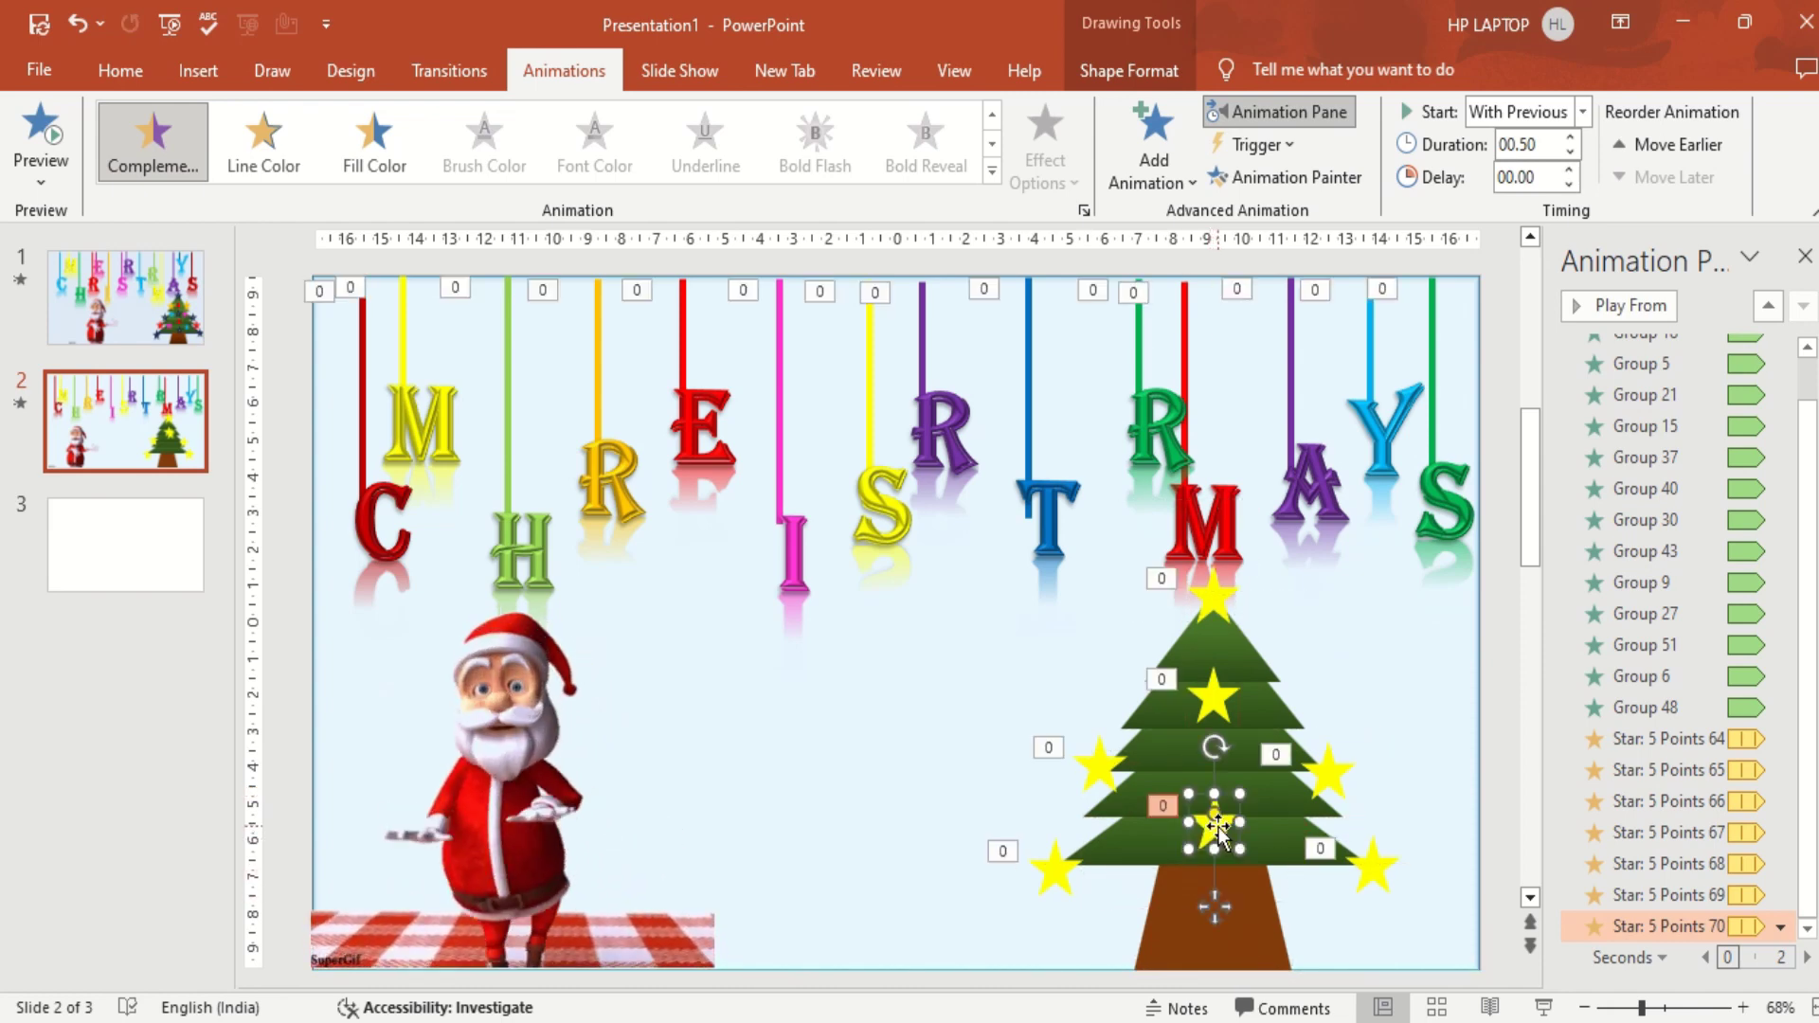
pyautogui.click(1364, 678)
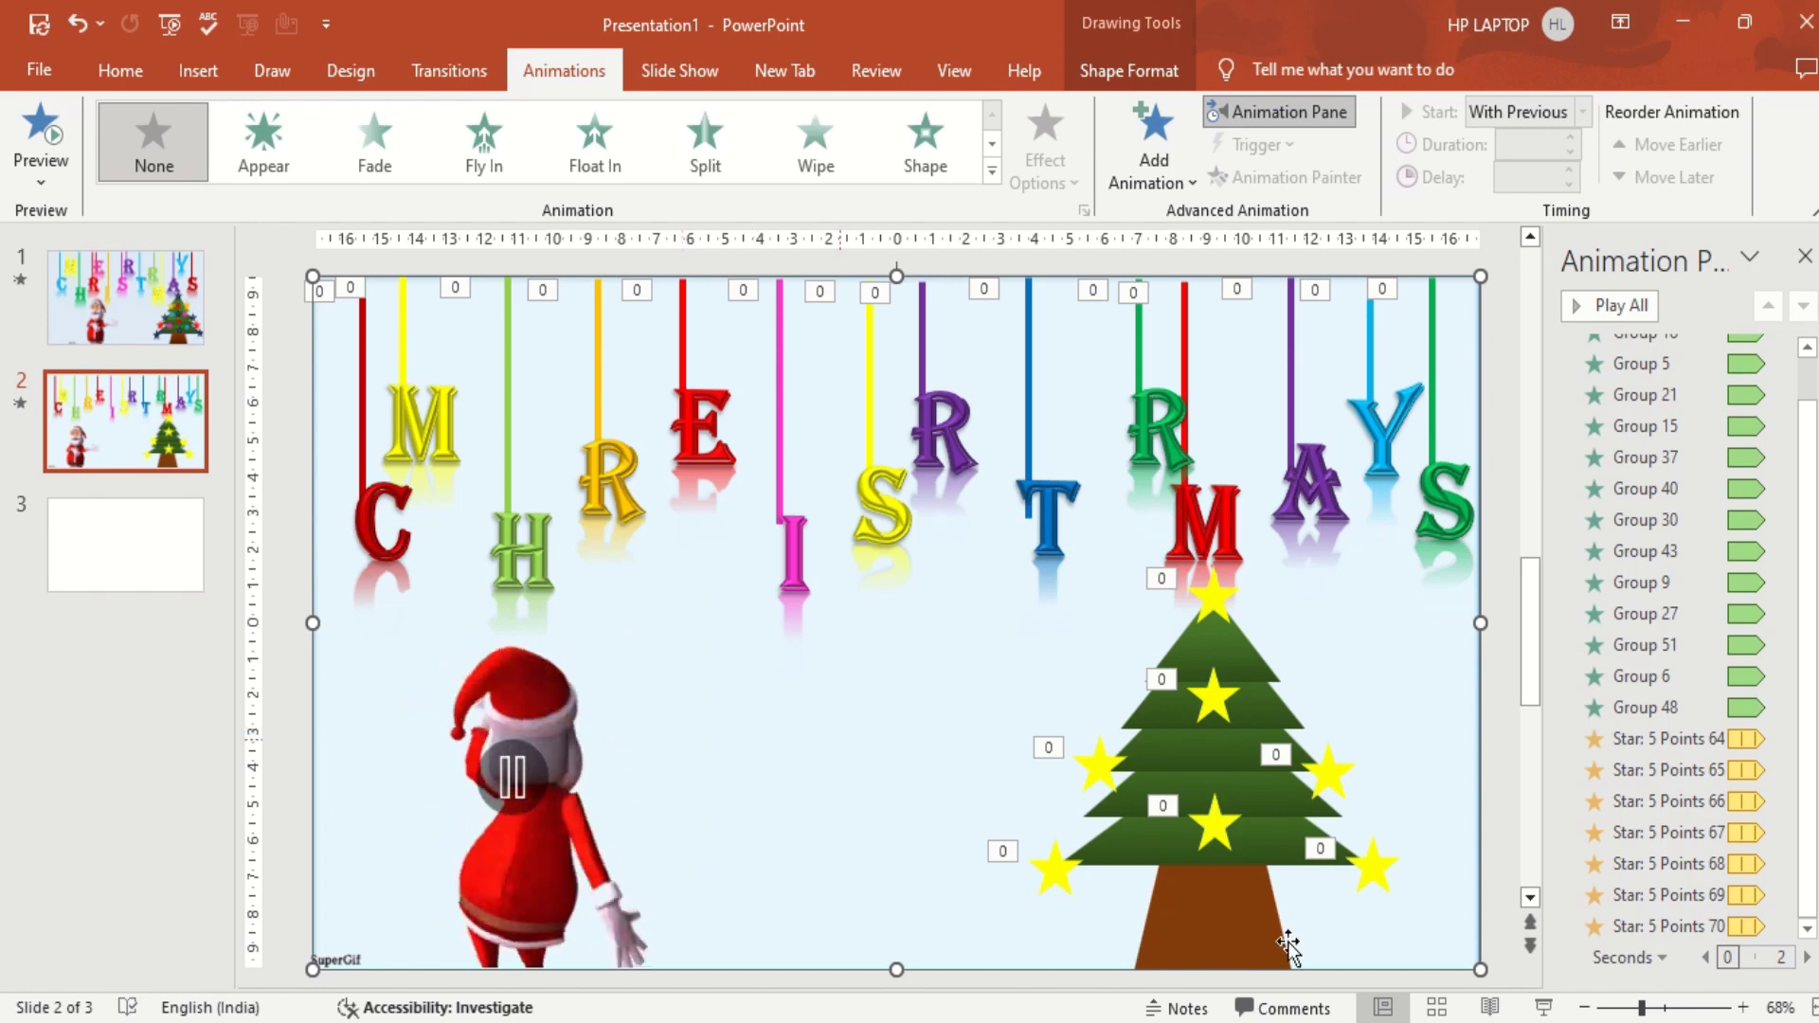
pyautogui.click(1541, 1010)
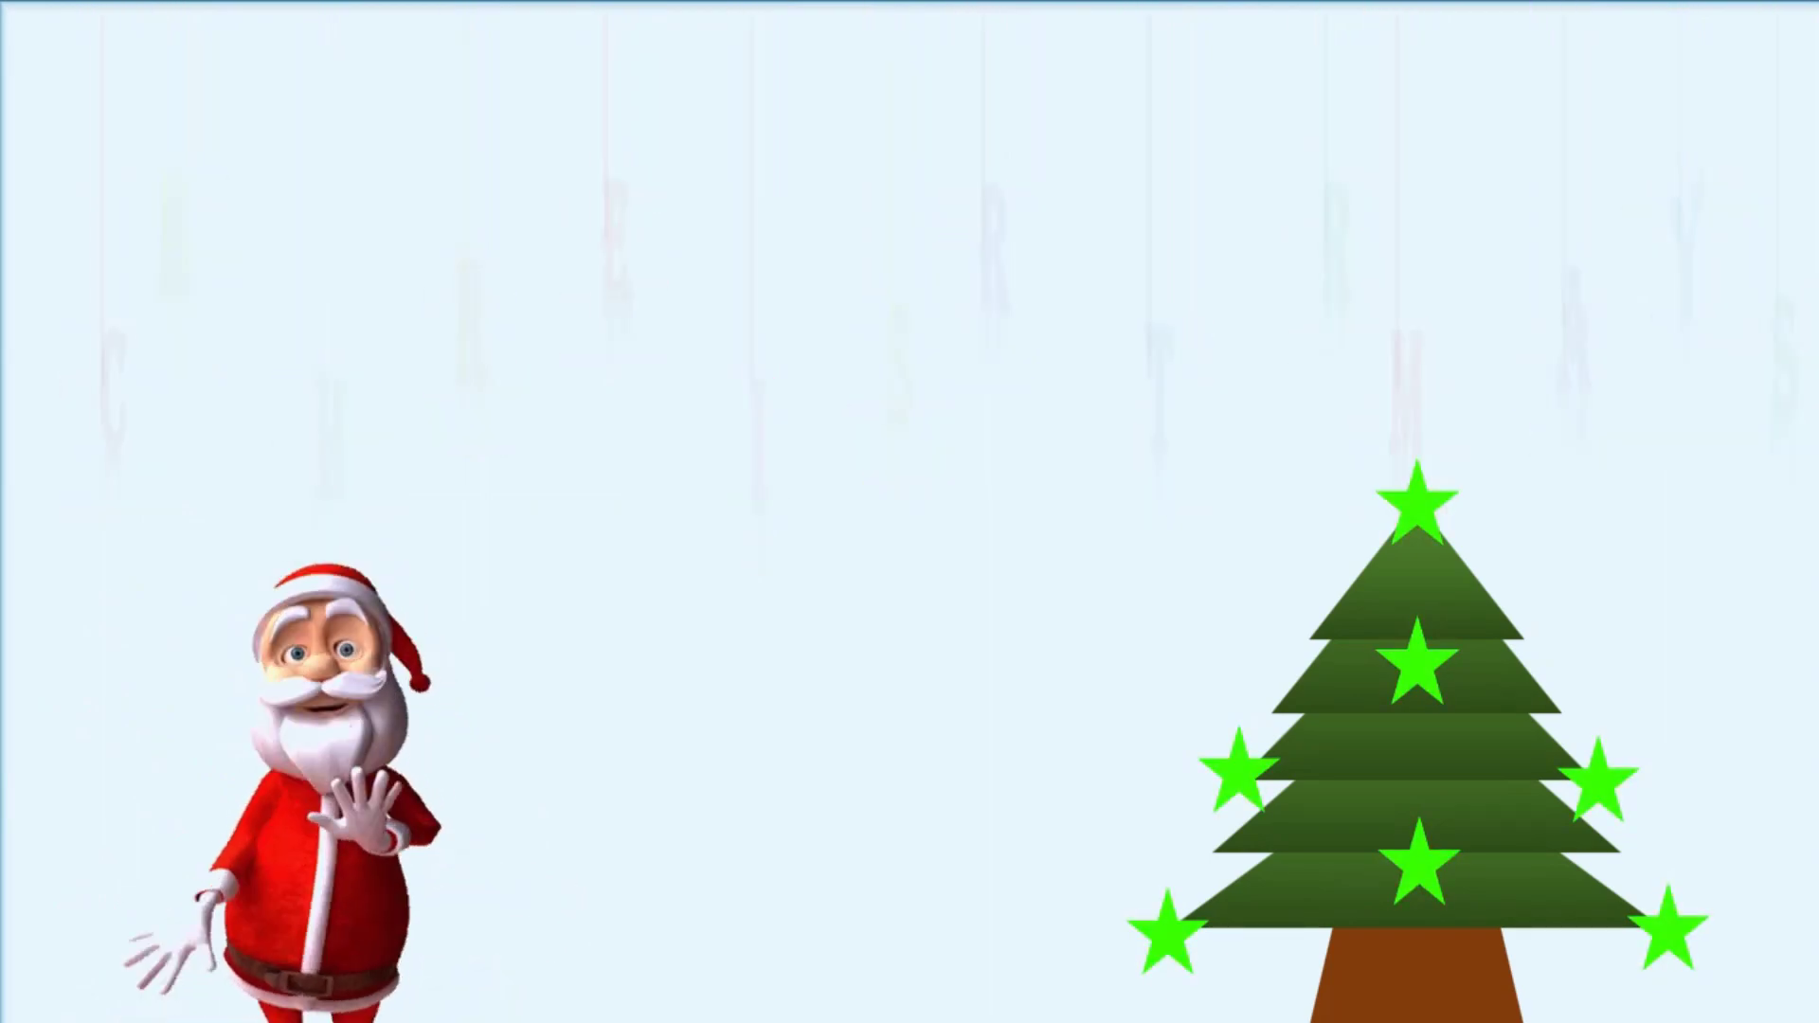
pyautogui.press('Escape')
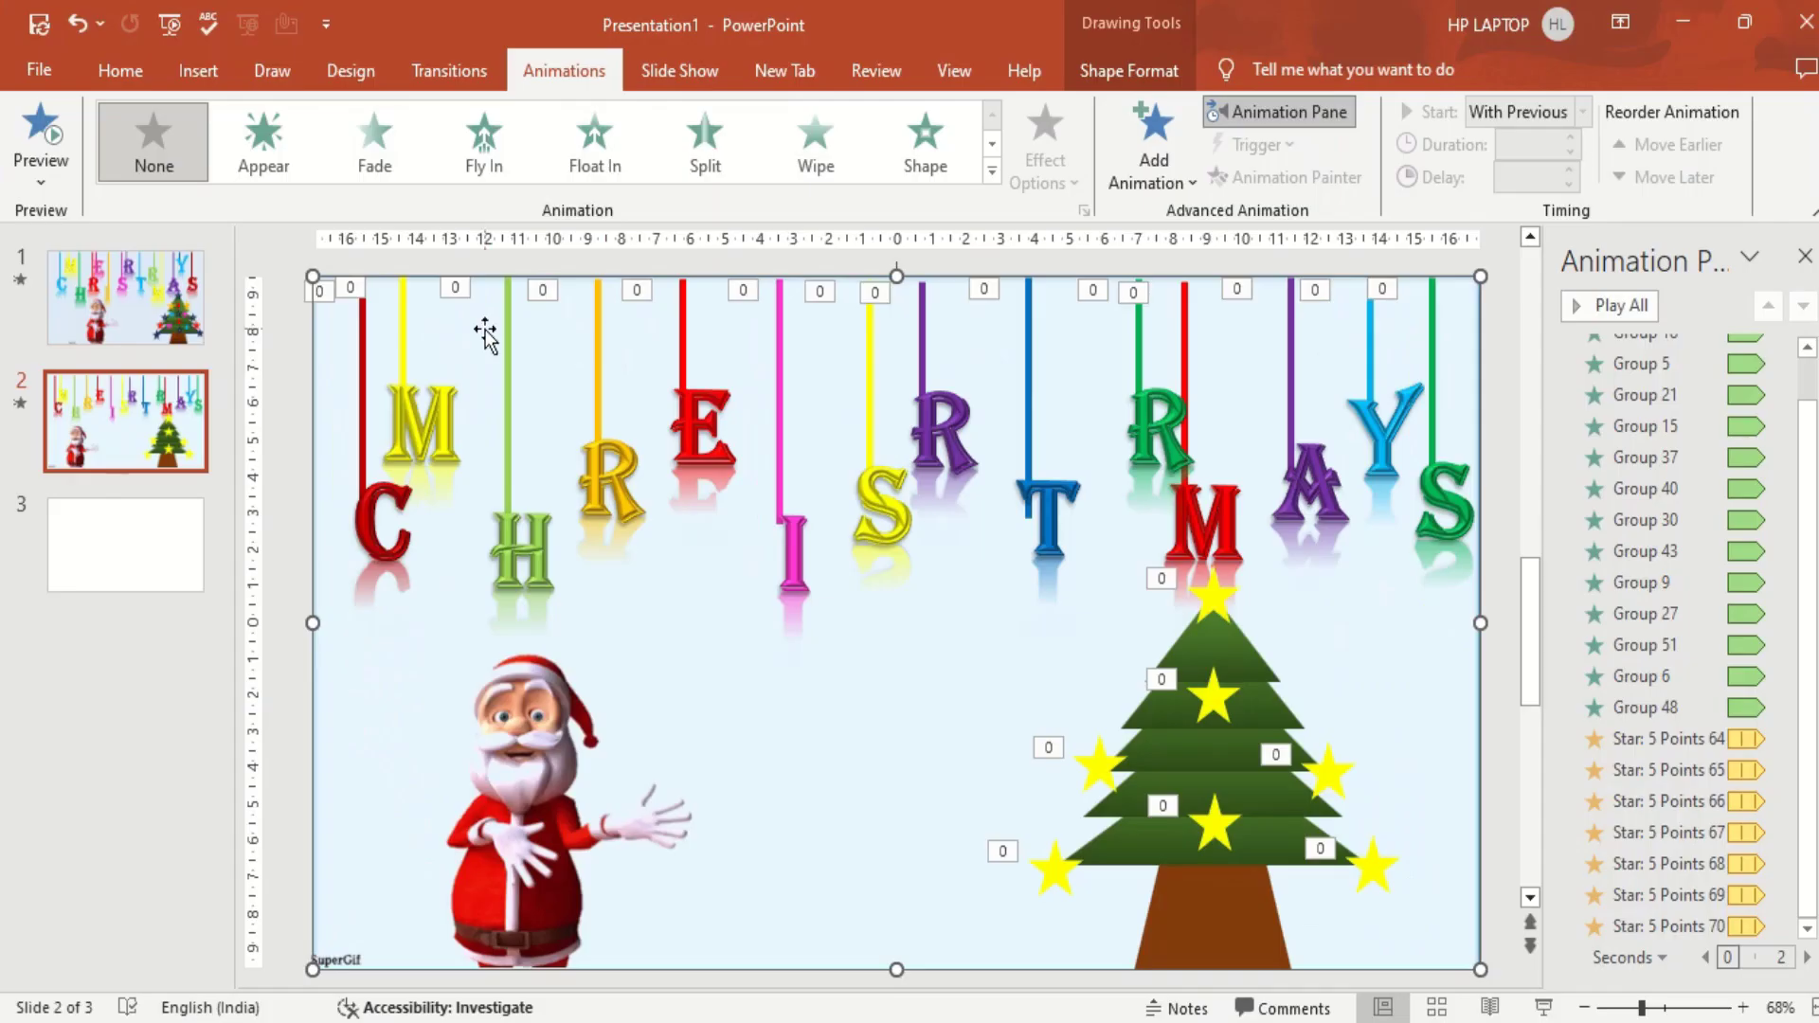